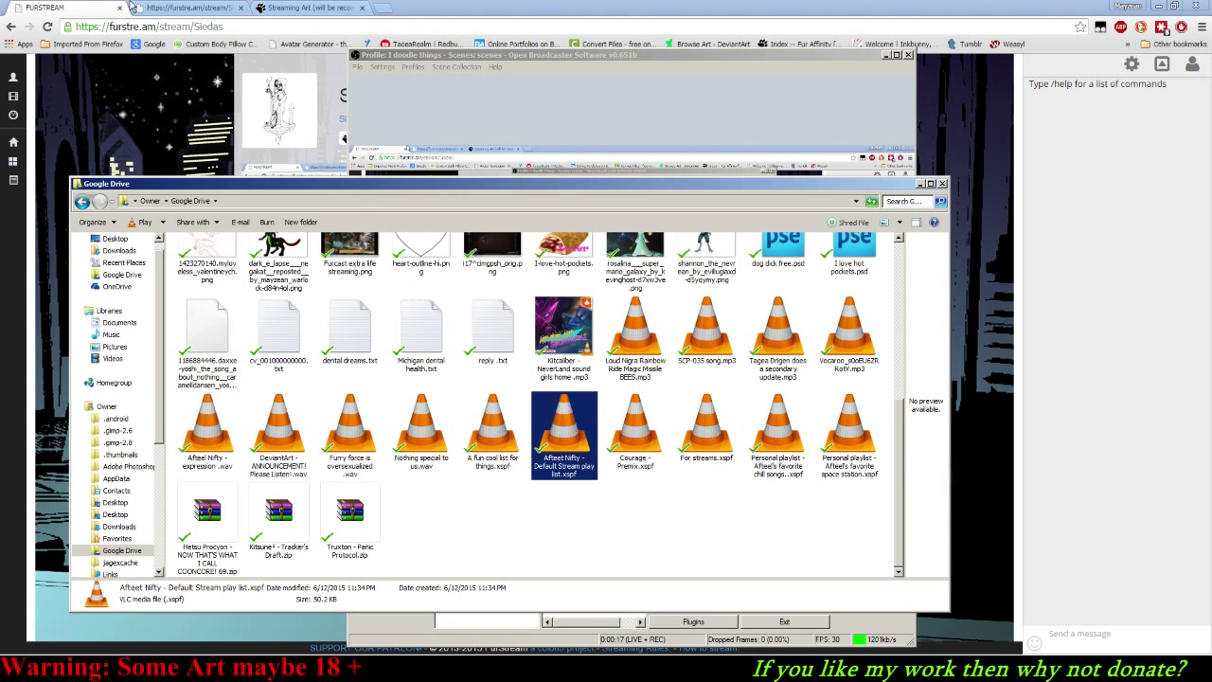
Step: Close the stream page tab in the browser, keep the pop-out chat open, and switch to PaintTool SAI
left_click(614, 6)
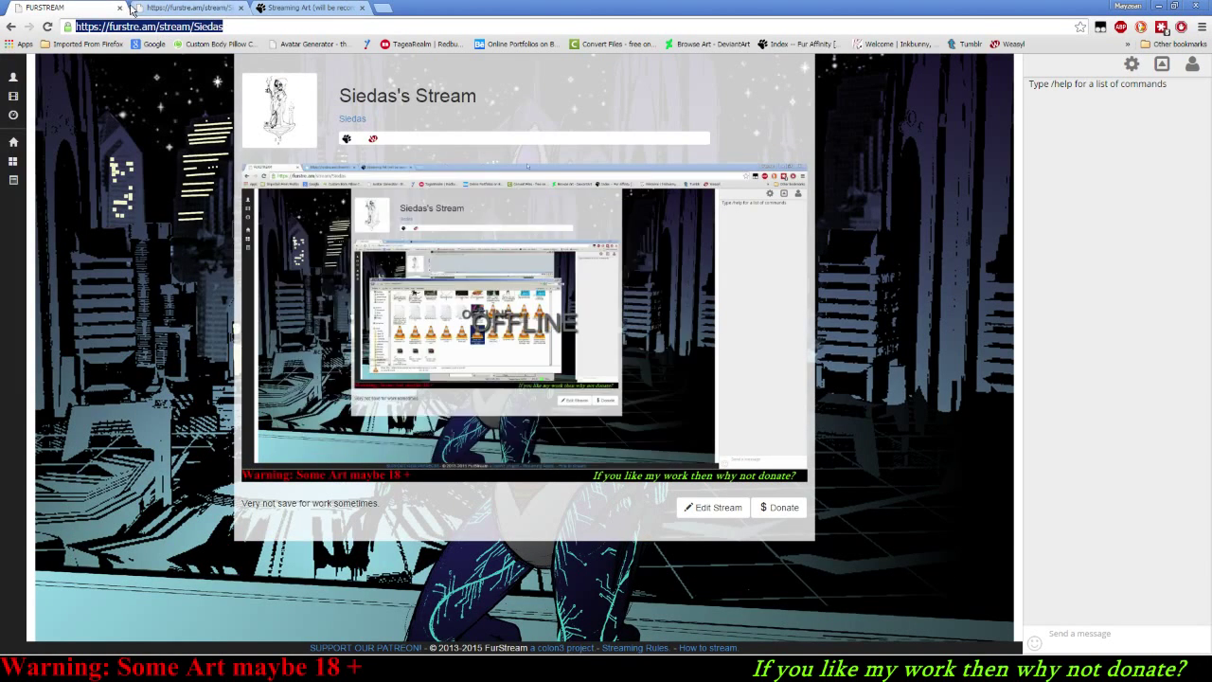
left_click(120, 8)
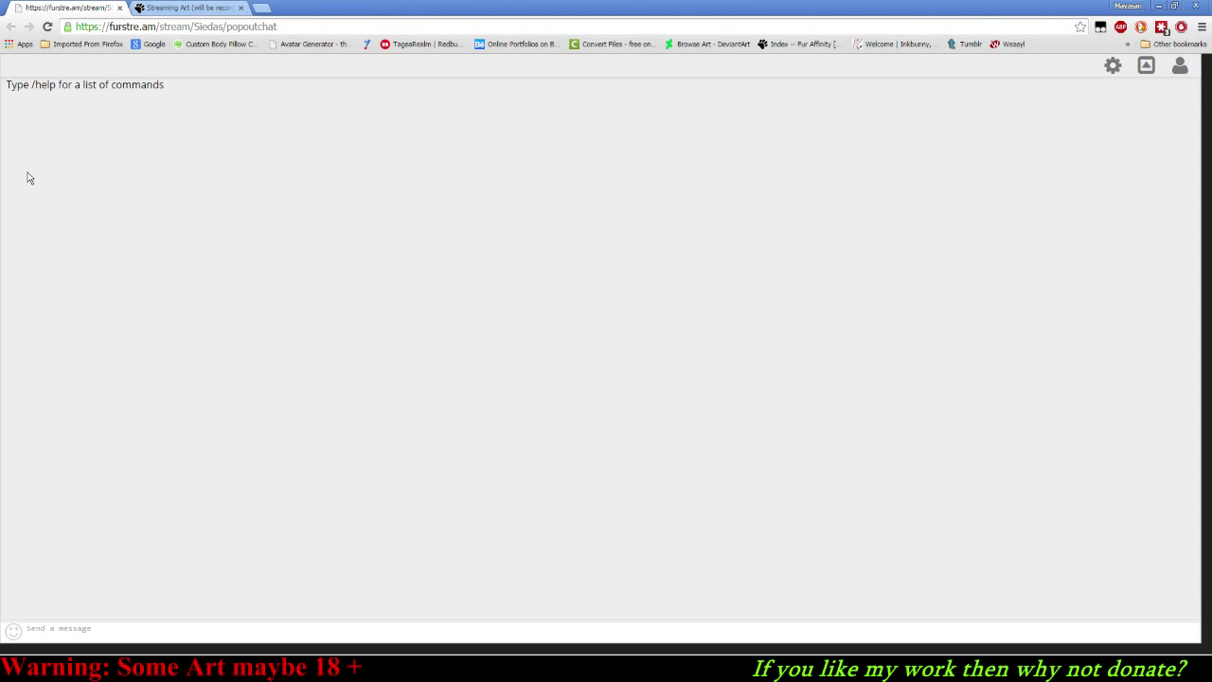
key("alt+Tab")
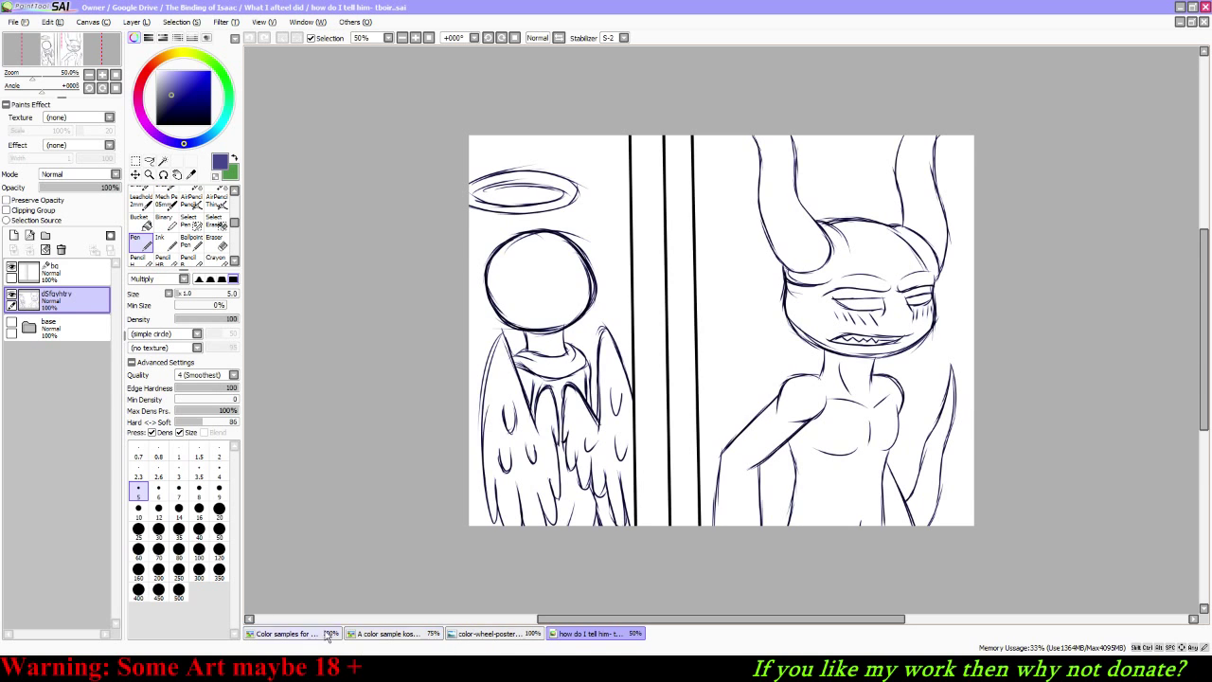
key("alt+Tab")
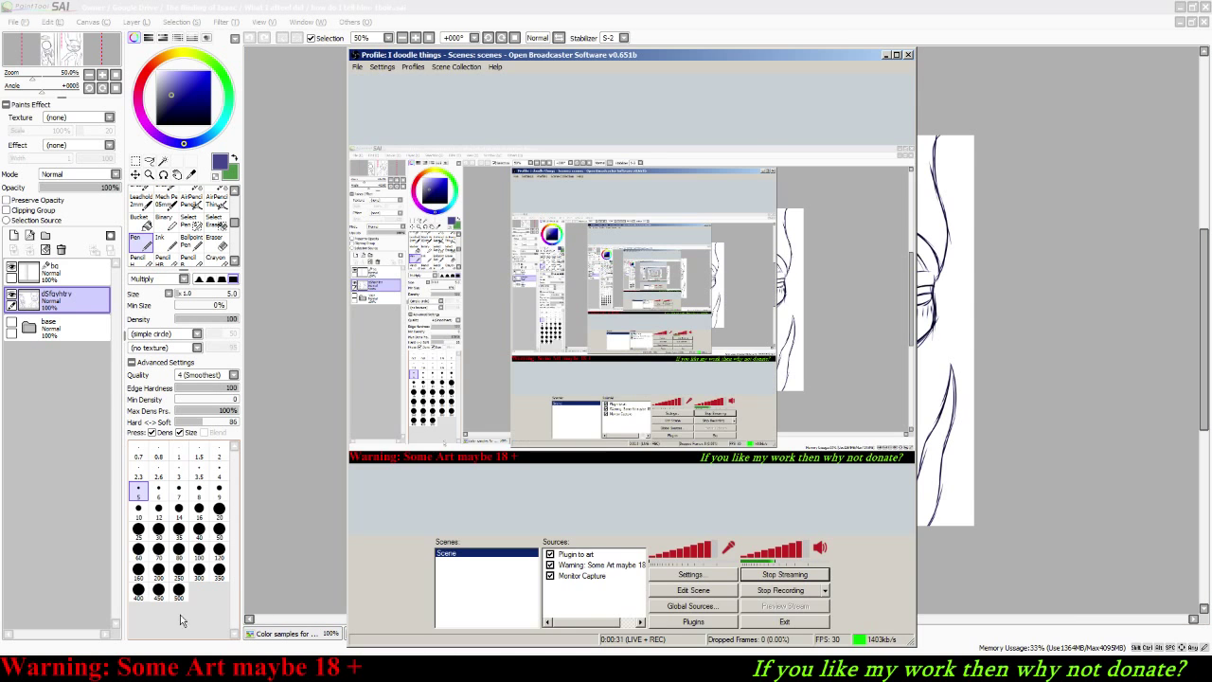
key("alt+Tab")
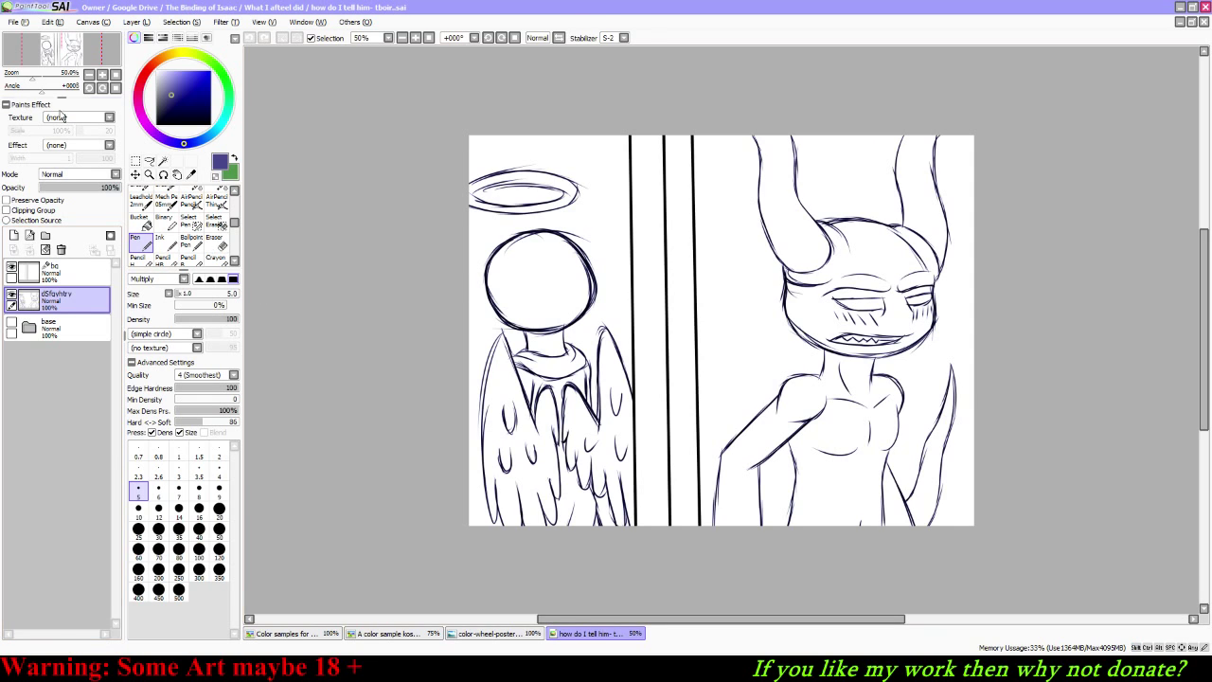
Step: Lower the sketch layer's opacity to 28% and set the drawing colour to black
left_click_drag(109, 186, 61, 188)
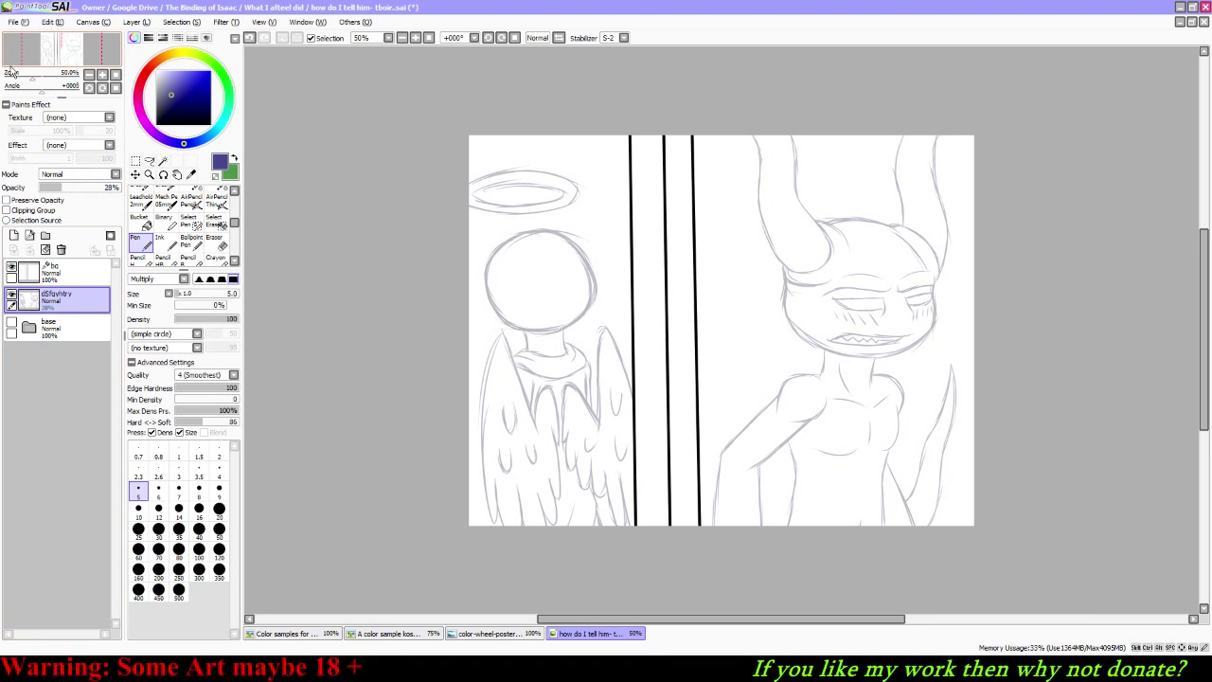
left_click_drag(32, 80, 24, 74)
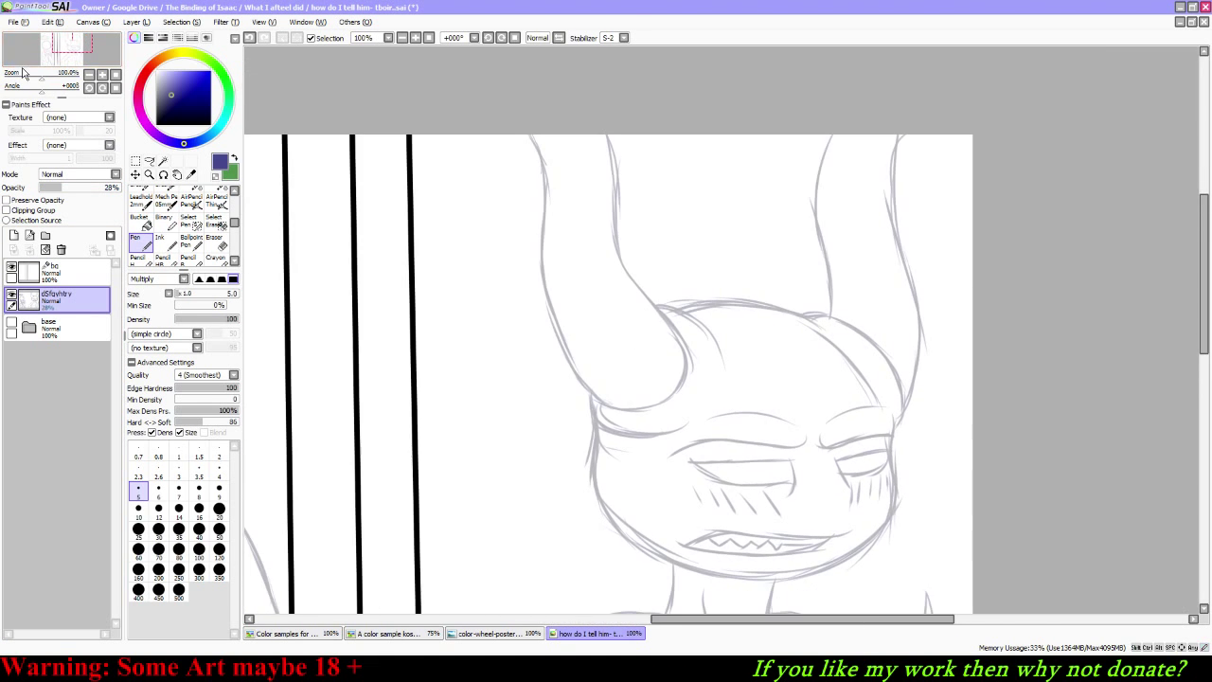
left_click(230, 173)
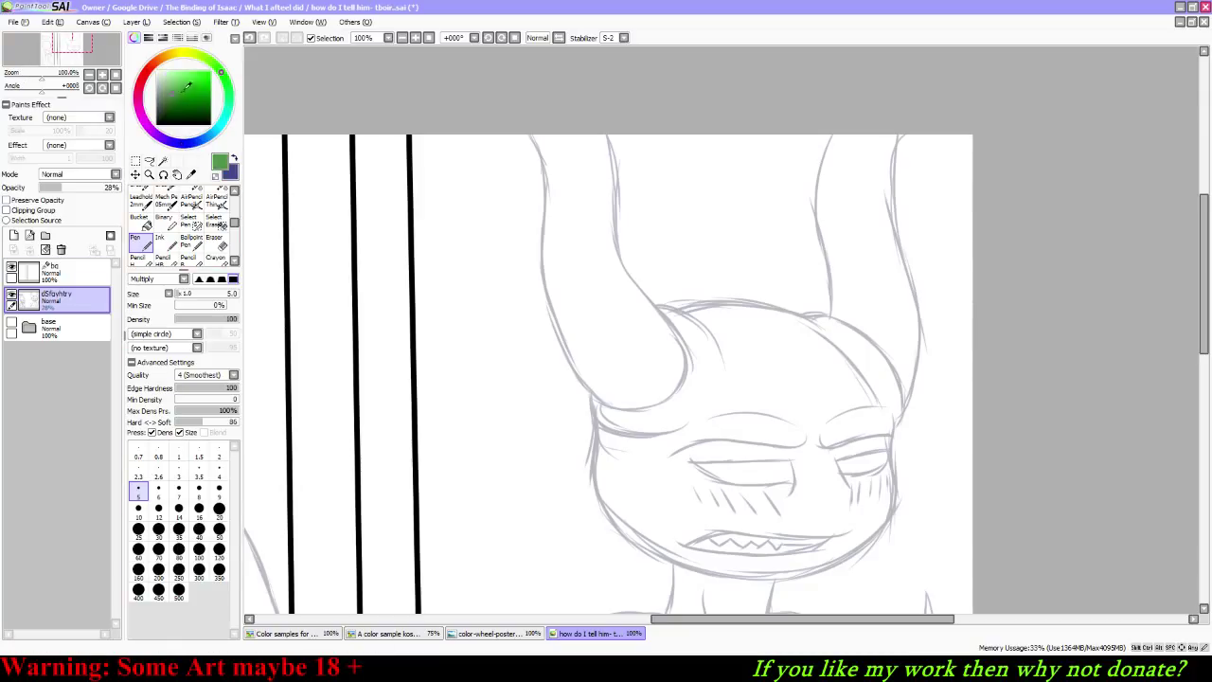
left_click(157, 124)
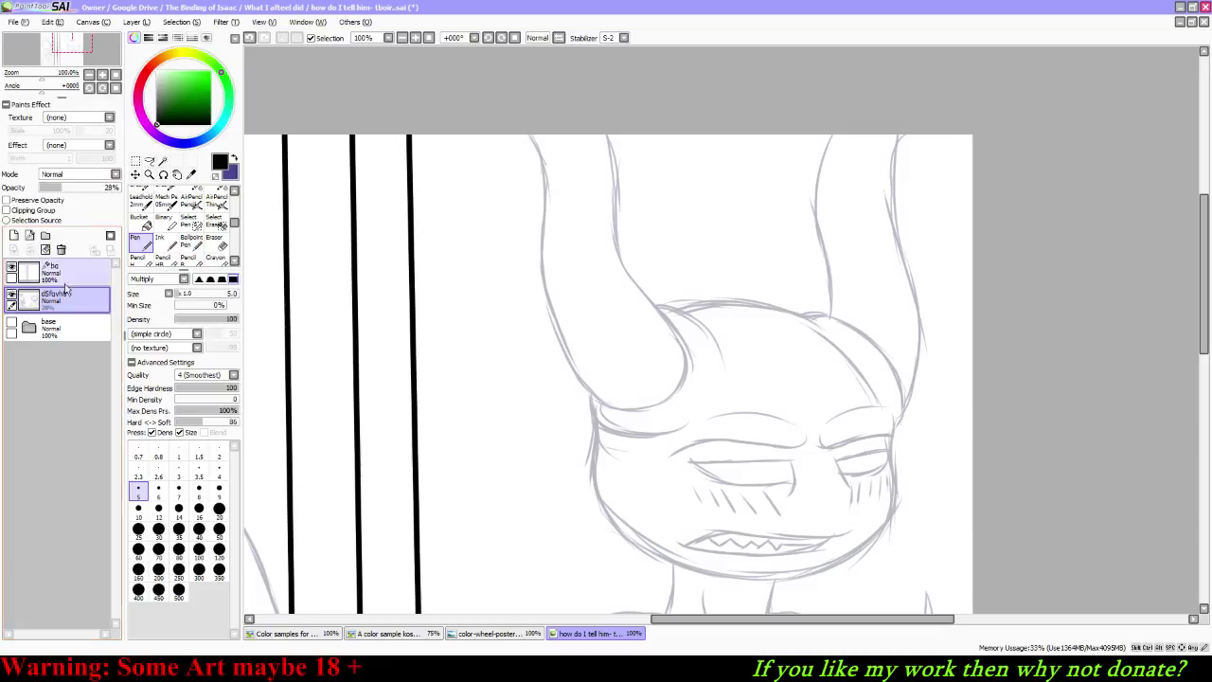
Step: Try moving the bg layer below the sketch layer and undo the move
left_click_drag(82, 279, 76, 396)
key("ctrl+z")
key("ctrl+z")
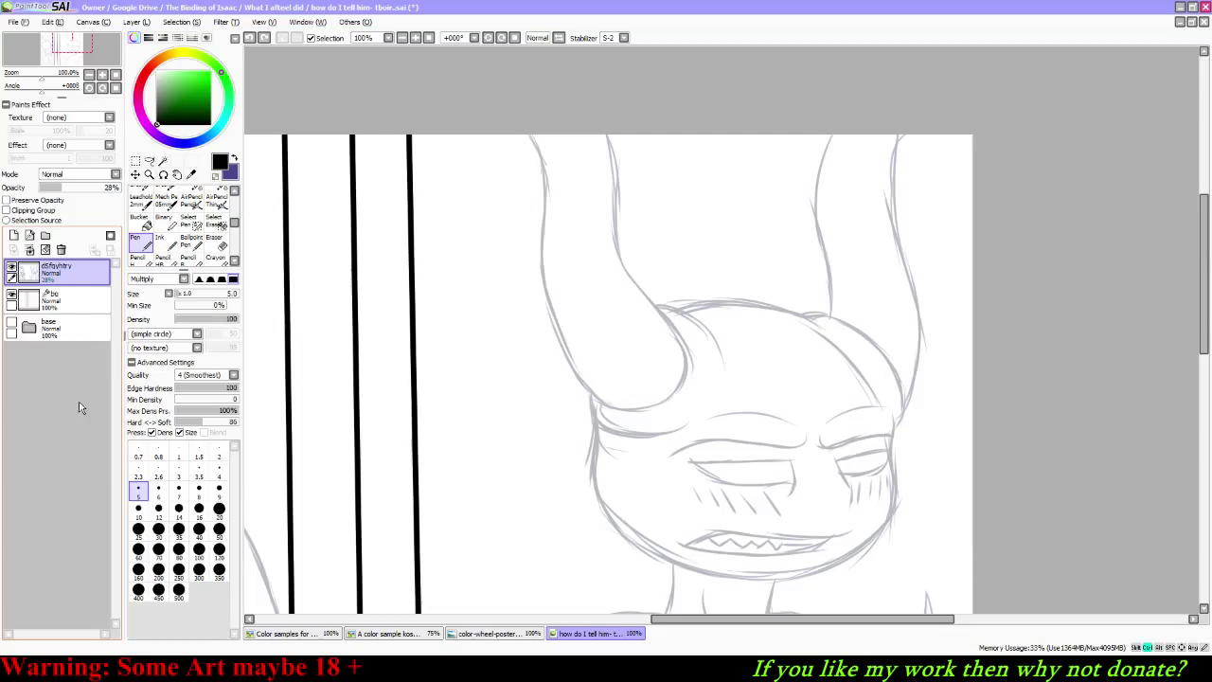
Step: Add a linework layer between the bg and sketch layers and name it figures
left_click(138, 21)
left_click(170, 49)
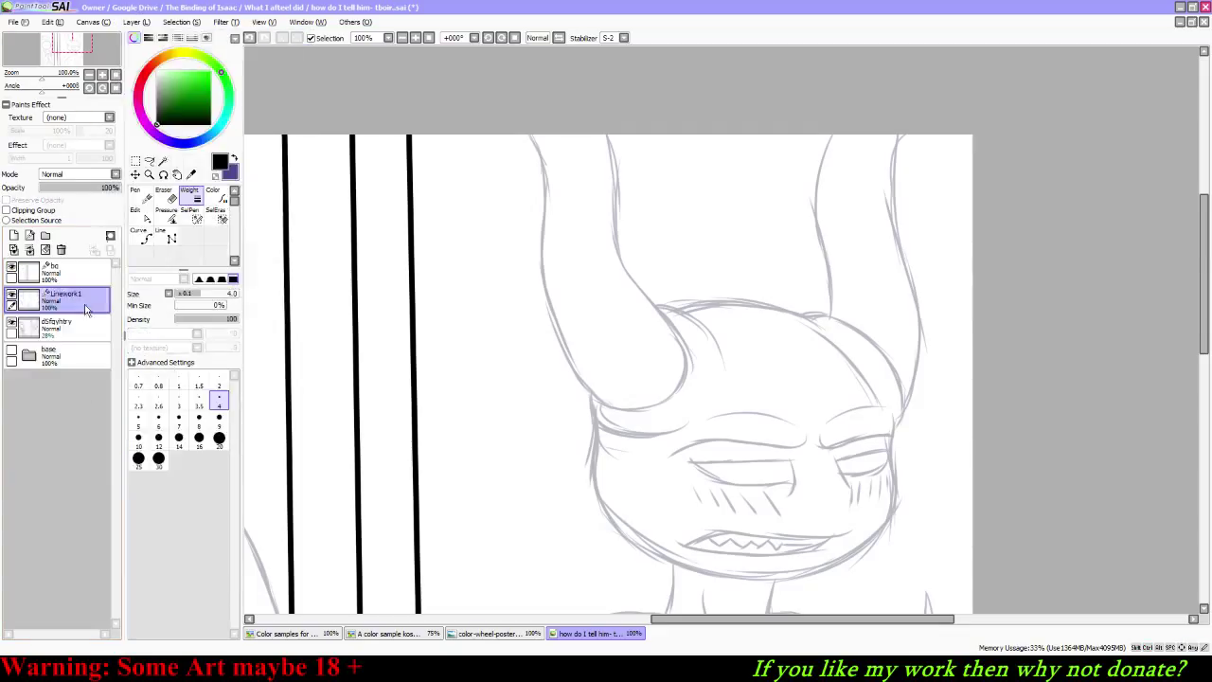
double_click(66, 299)
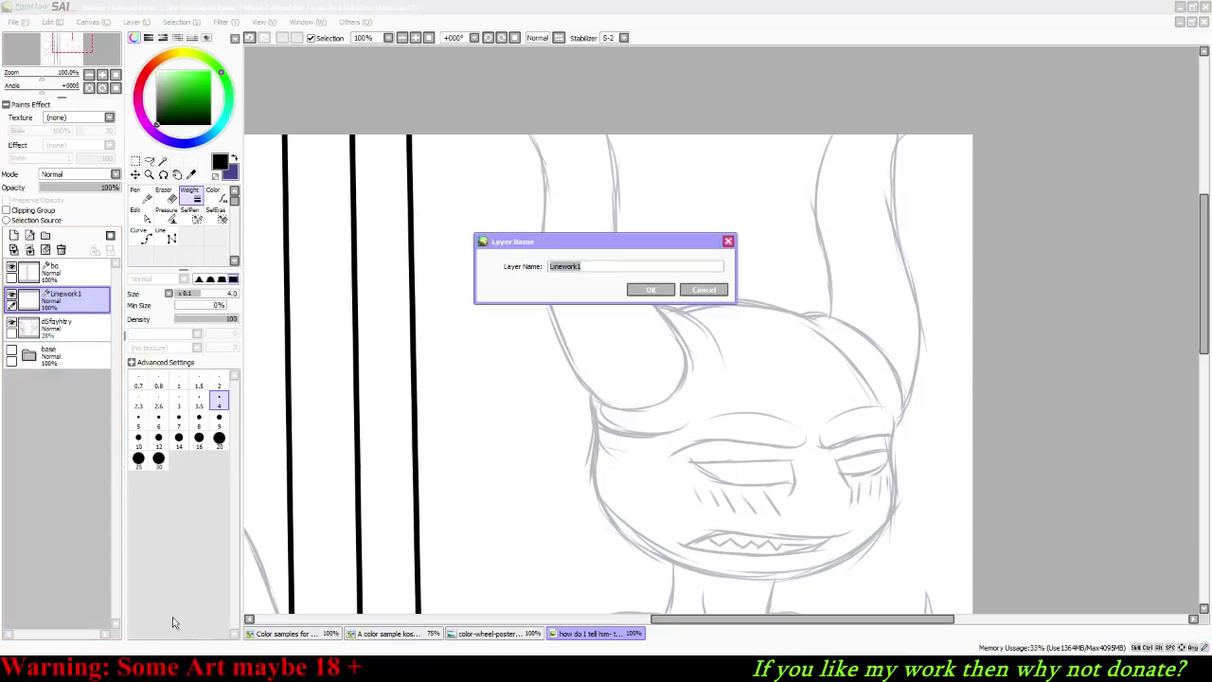
type("figures")
key("Return")
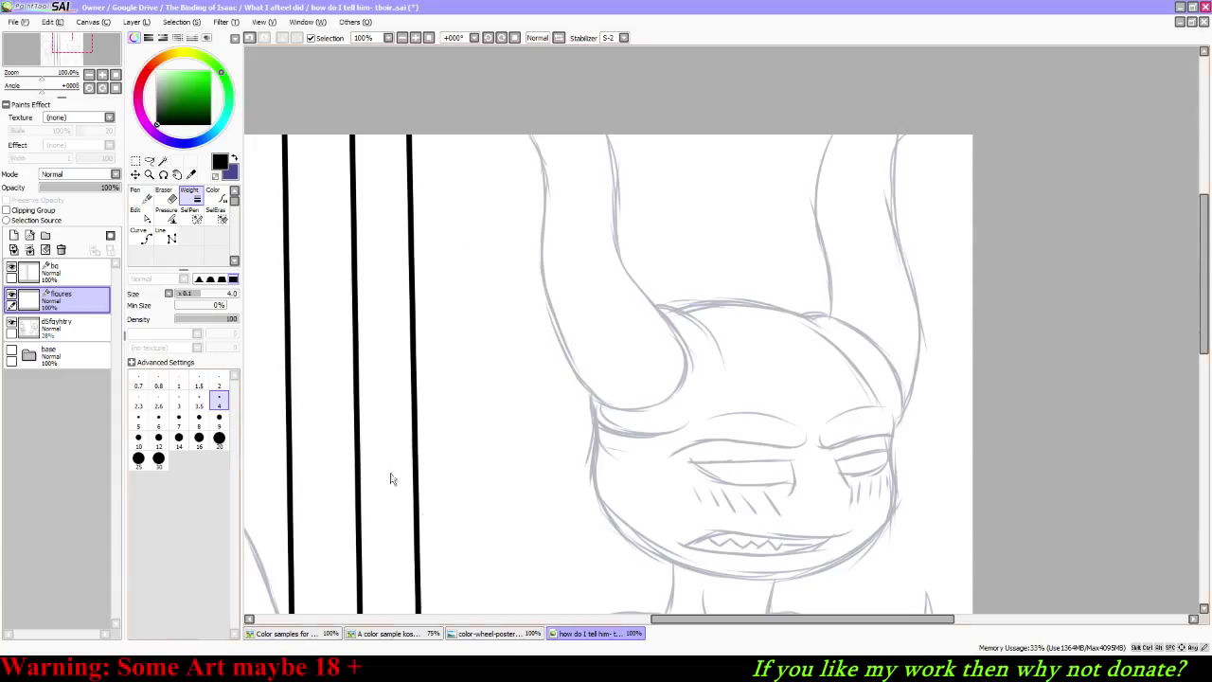
Step: Close the Streaming Art browser tab, reduce the chat to a small window, and return to PaintTool SAI
key("alt+Tab")
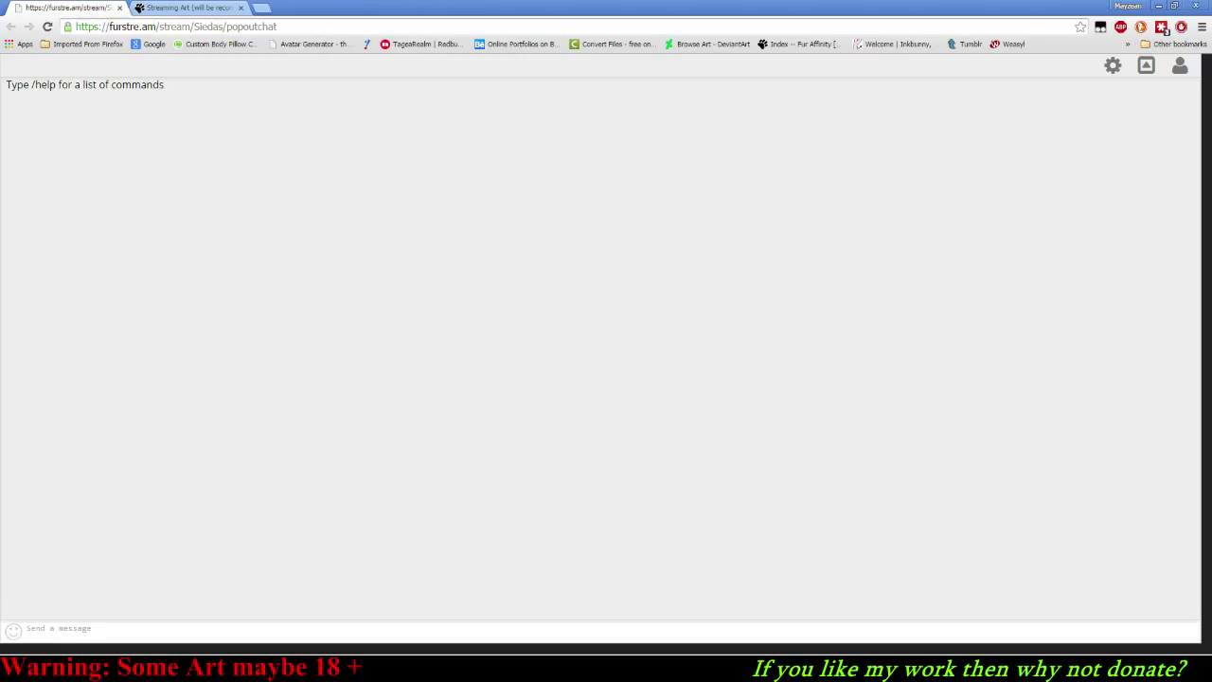
left_click(237, 8)
left_click(242, 8)
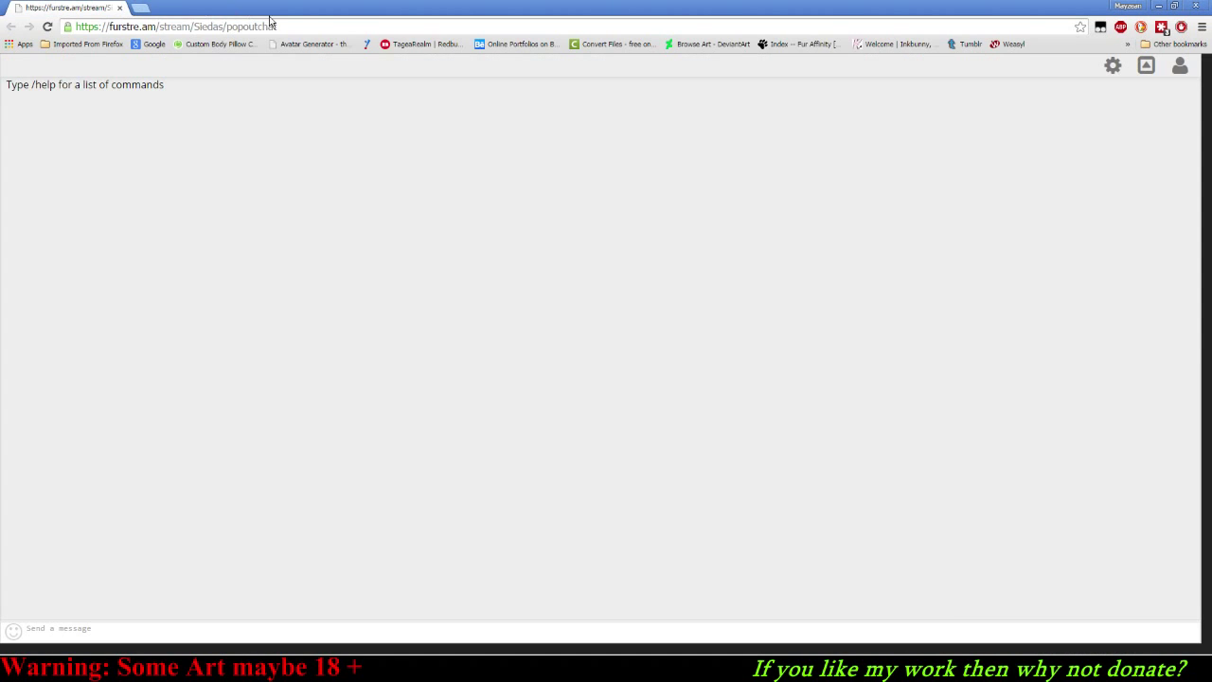
left_click_drag(1027, 6, 170, 126)
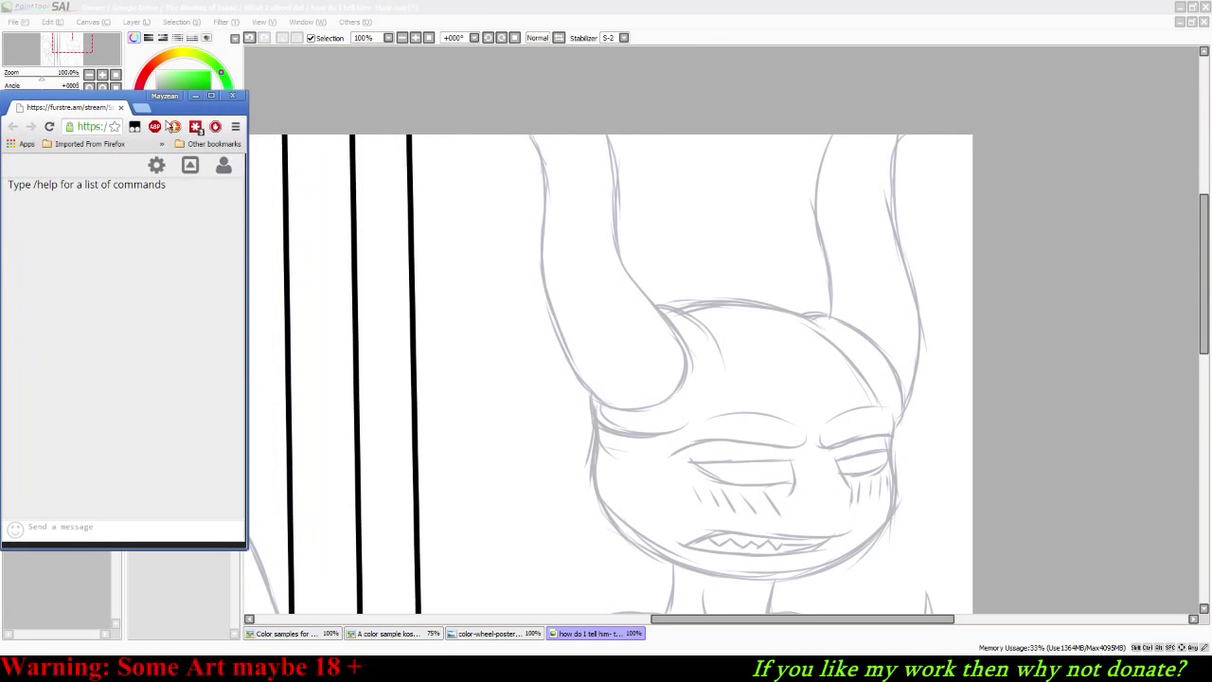
left_click(549, 6)
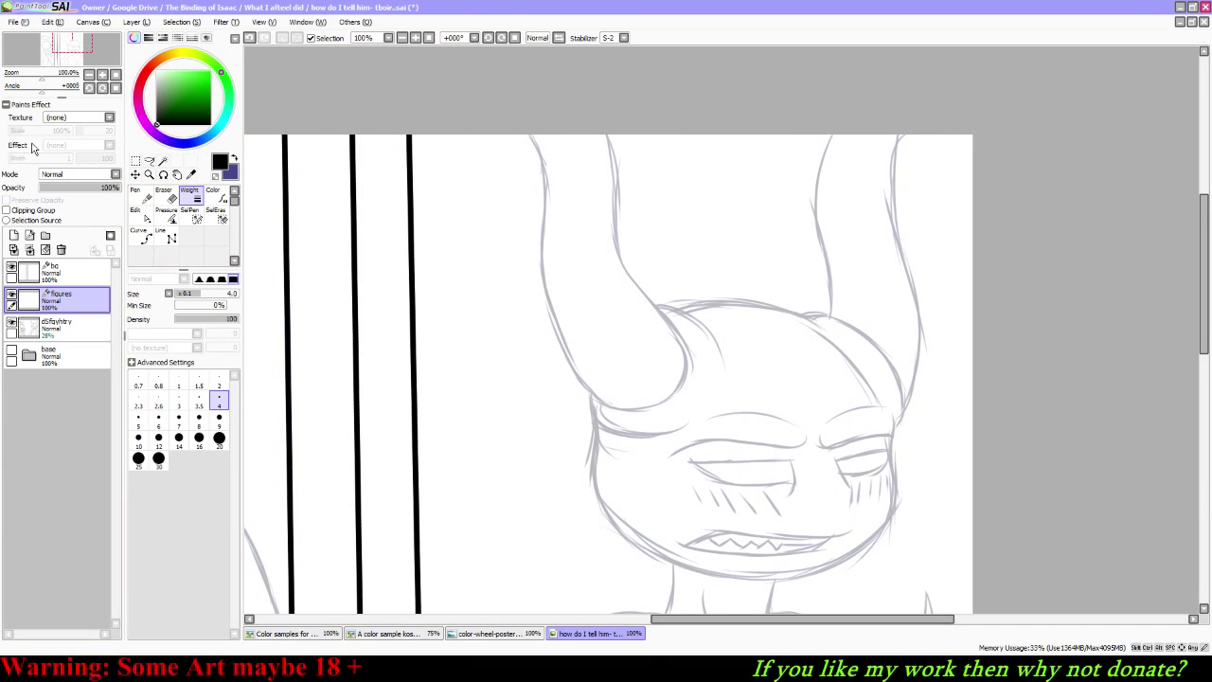
Step: Toggle the headset's Advanced Equalizer in Logitech Gaming Software until it is off, and return to PaintTool SAI
left_click(355, 668)
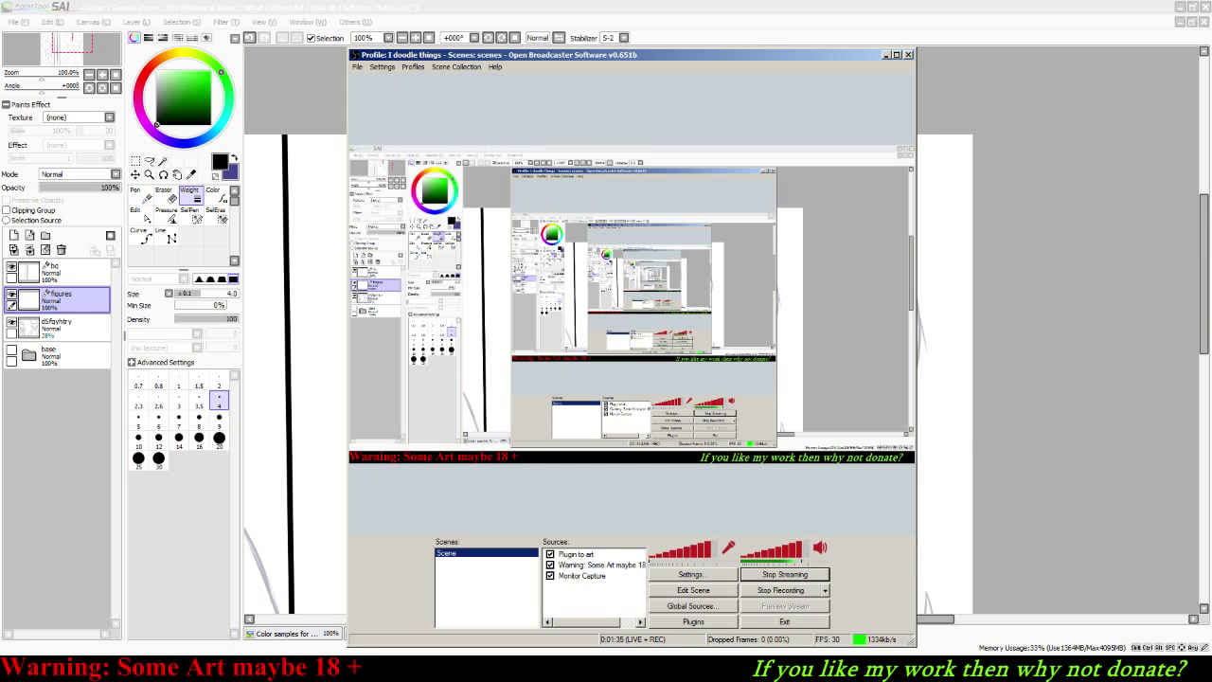
key("alt+Tab")
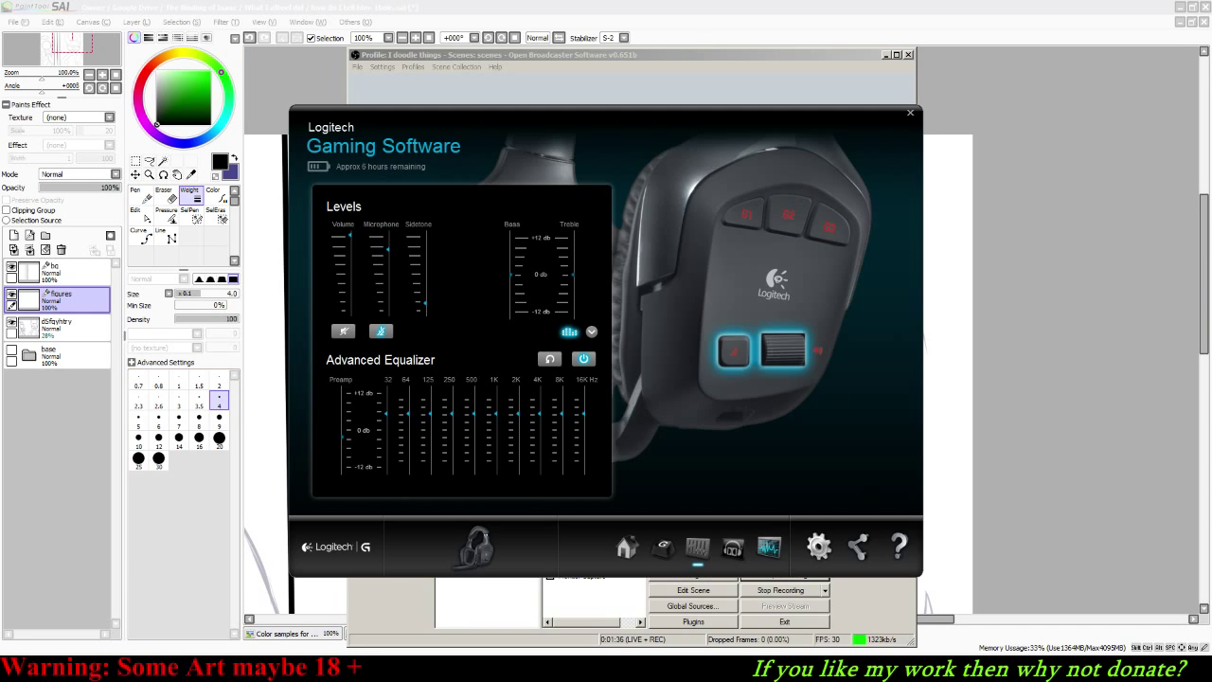
left_click(583, 359)
left_click_drag(750, 119, 540, 115)
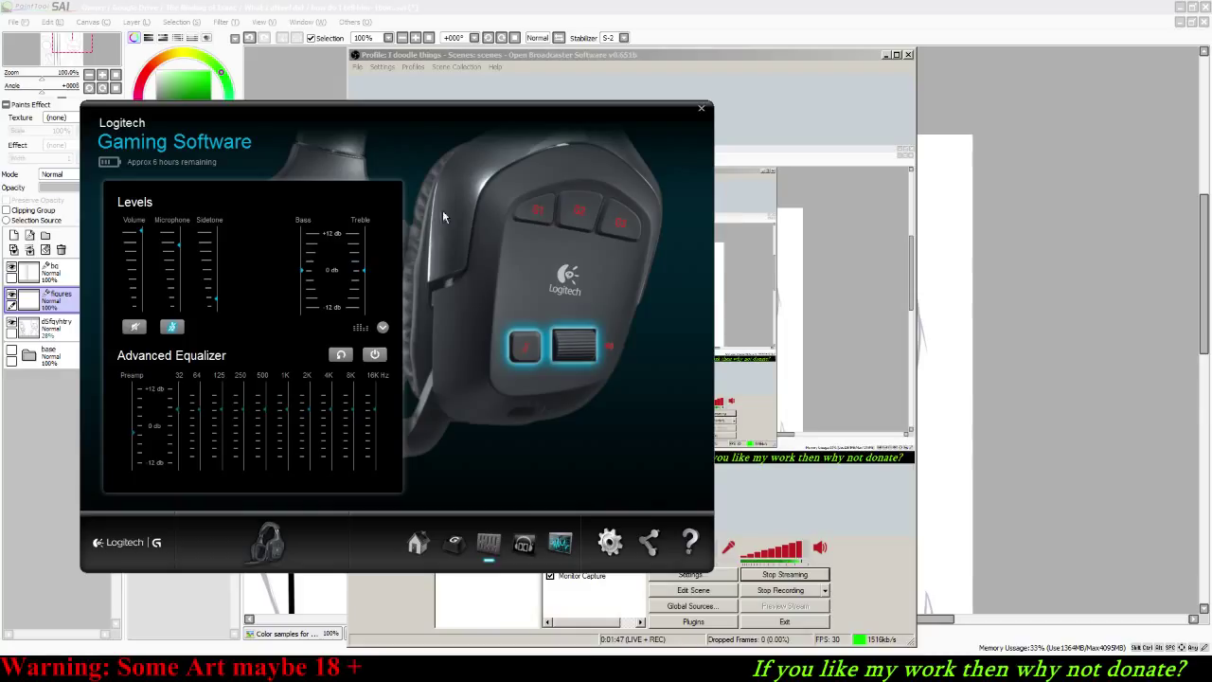
left_click(377, 355)
left_click(376, 355)
left_click(377, 355)
left_click(376, 355)
left_click(384, 328)
left_click(947, 17)
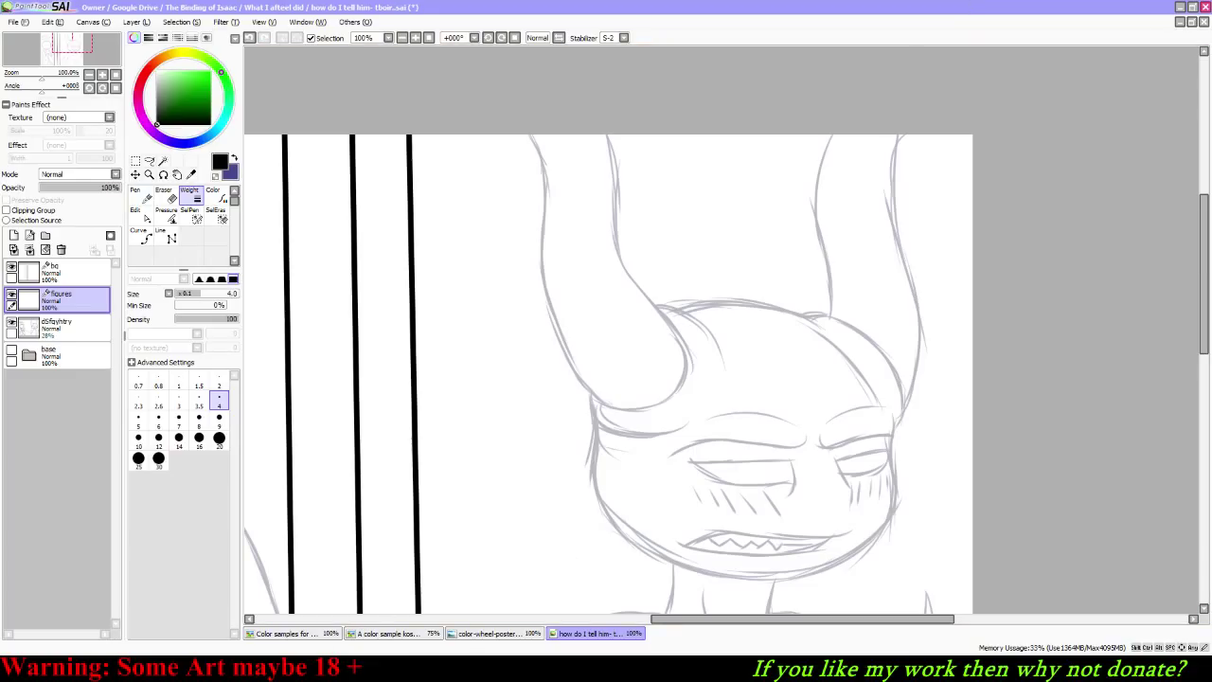
key("alt+Tab")
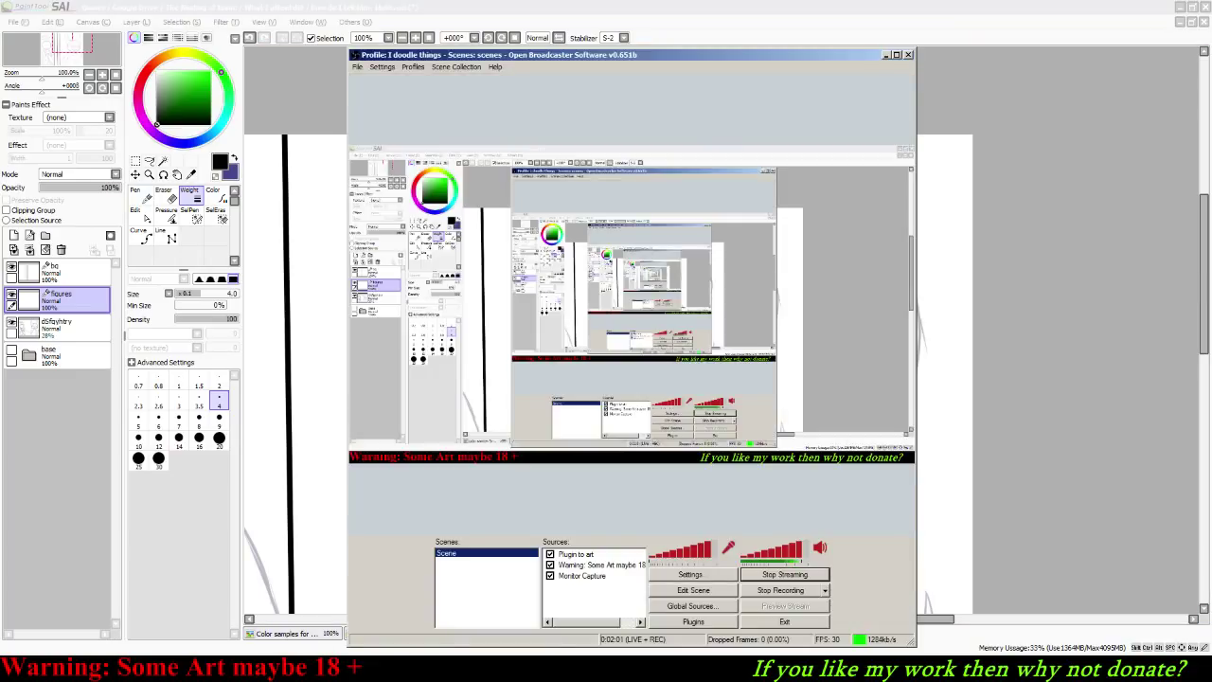
key("alt+Tab")
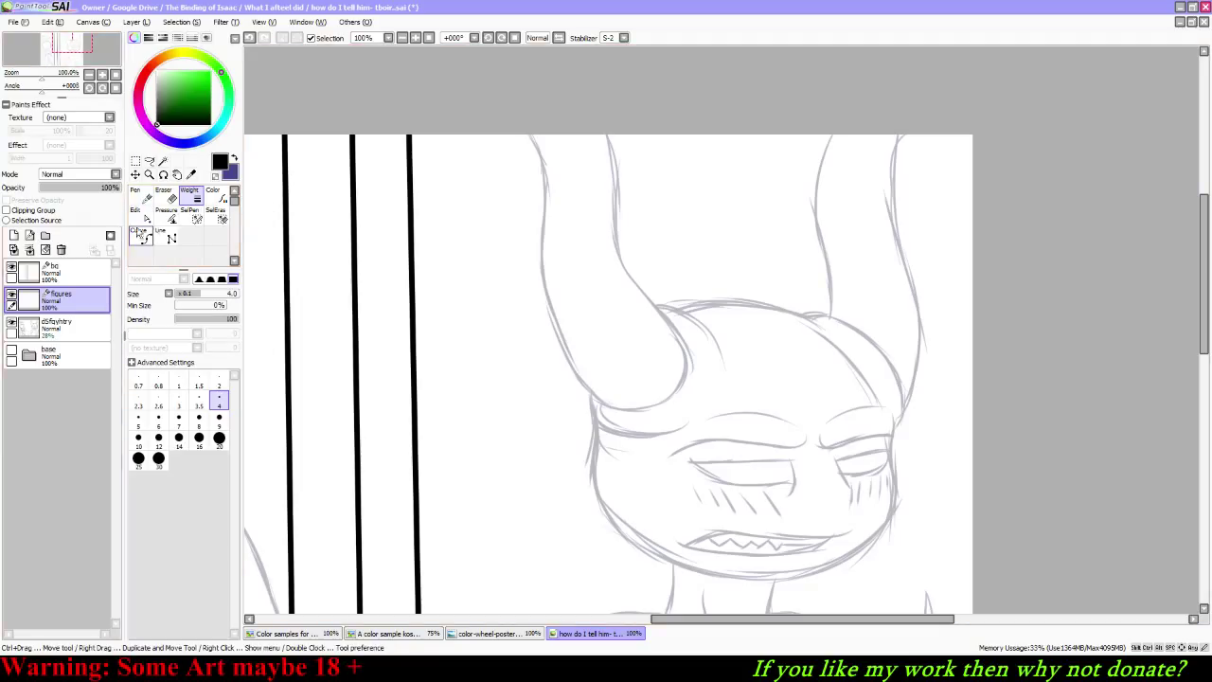
Step: Choose the linework Pen at size 10 and try a stroke along the outer edge of the figure's left horn
left_click(140, 194)
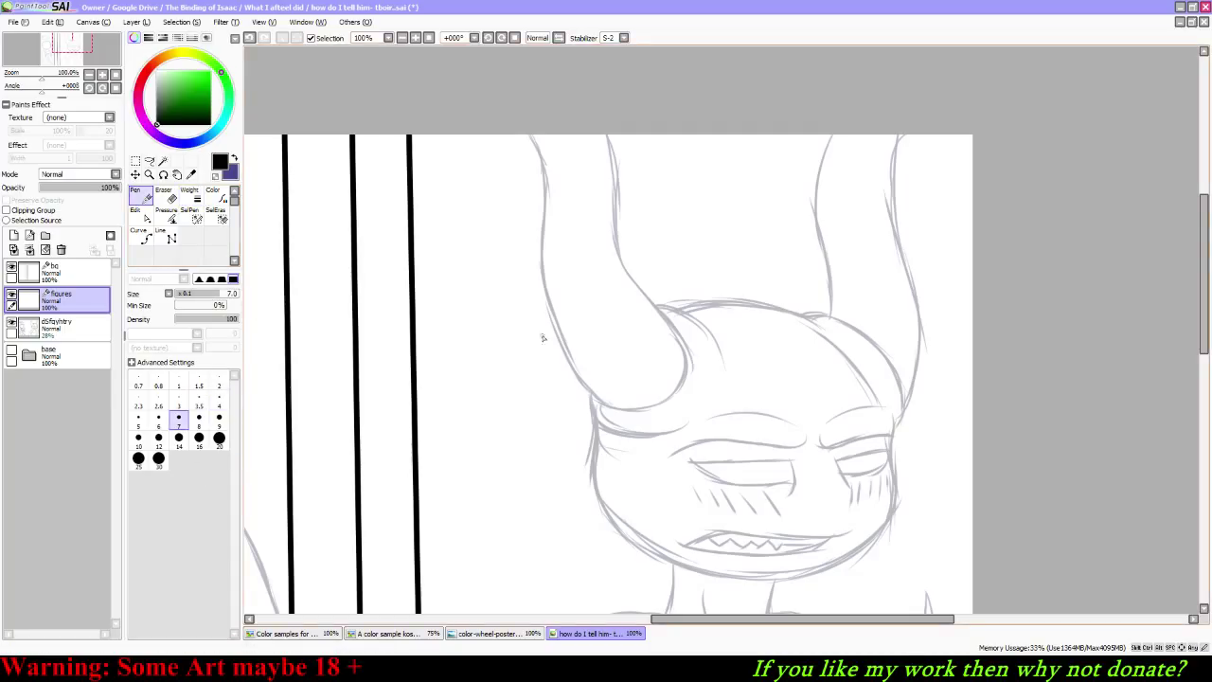
left_click(139, 437)
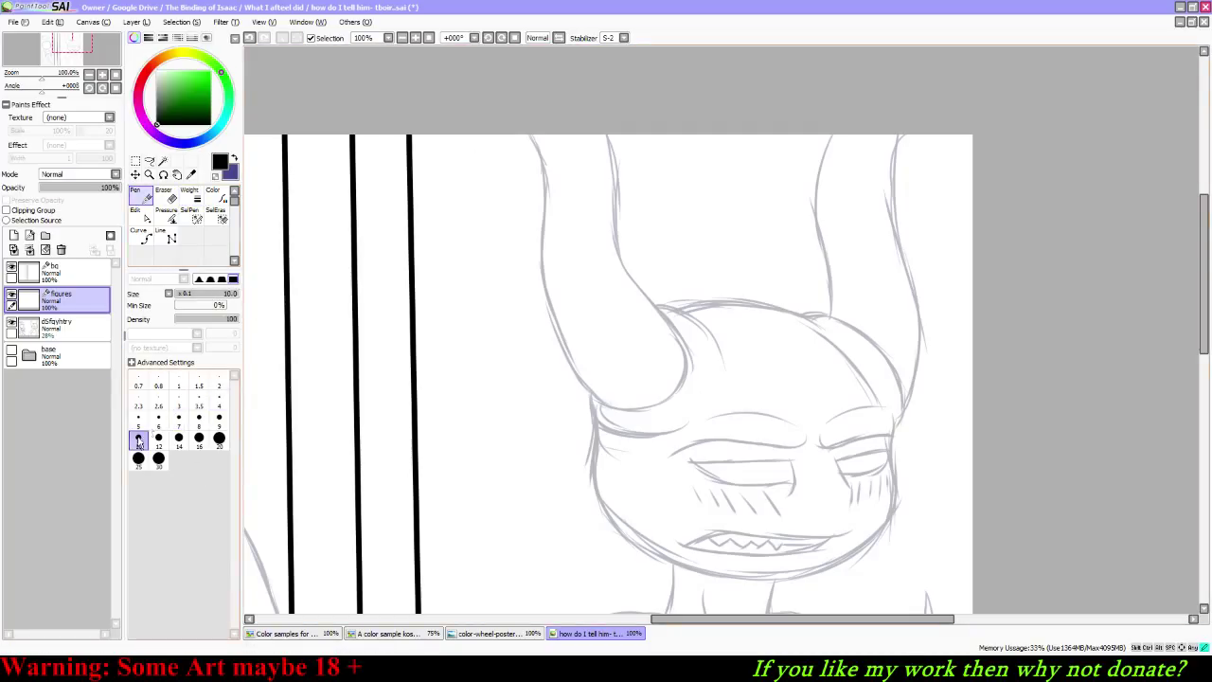
mouse_move(632, 399)
left_mouse_down()
mouse_move(552, 324)
mouse_move(582, 137)
left_mouse_up()
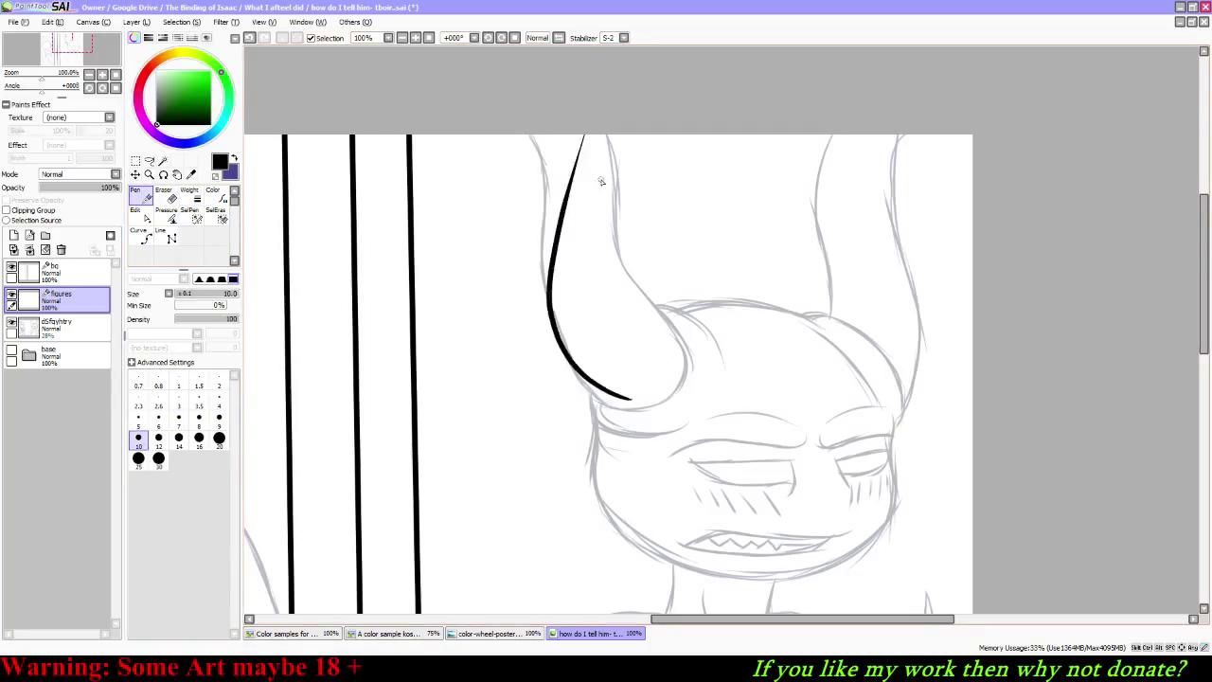
key("ctrl+z")
Step: Set the stabilizer to S-7 and try tracing the left horn from its base, undoing the stroke
left_click(623, 38)
left_click(611, 256)
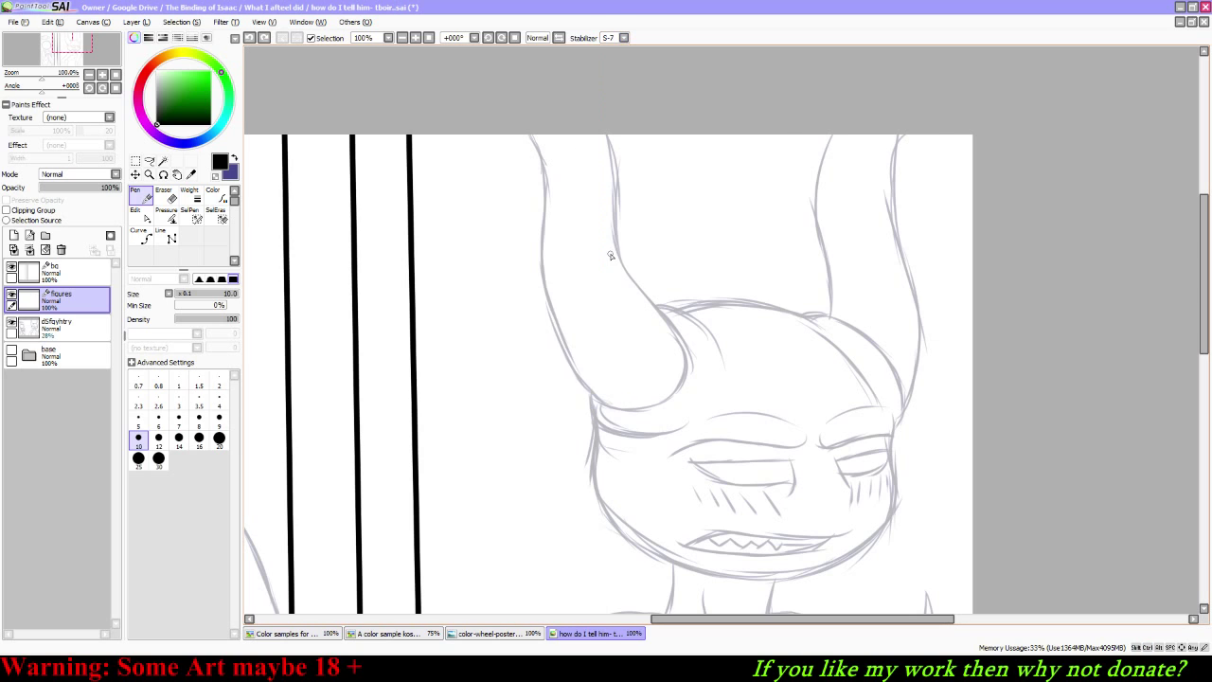
mouse_move(621, 408)
left_mouse_down()
mouse_move(550, 361)
mouse_move(538, 136)
mouse_move(516, 97)
mouse_move(624, 150)
mouse_move(605, 202)
mouse_move(639, 270)
left_mouse_up()
key("ctrl+z")
key("ctrl+z")
Step: Set the stabilizer to S-6 and try another stroke at the left horn's base, undoing it
left_click(623, 37)
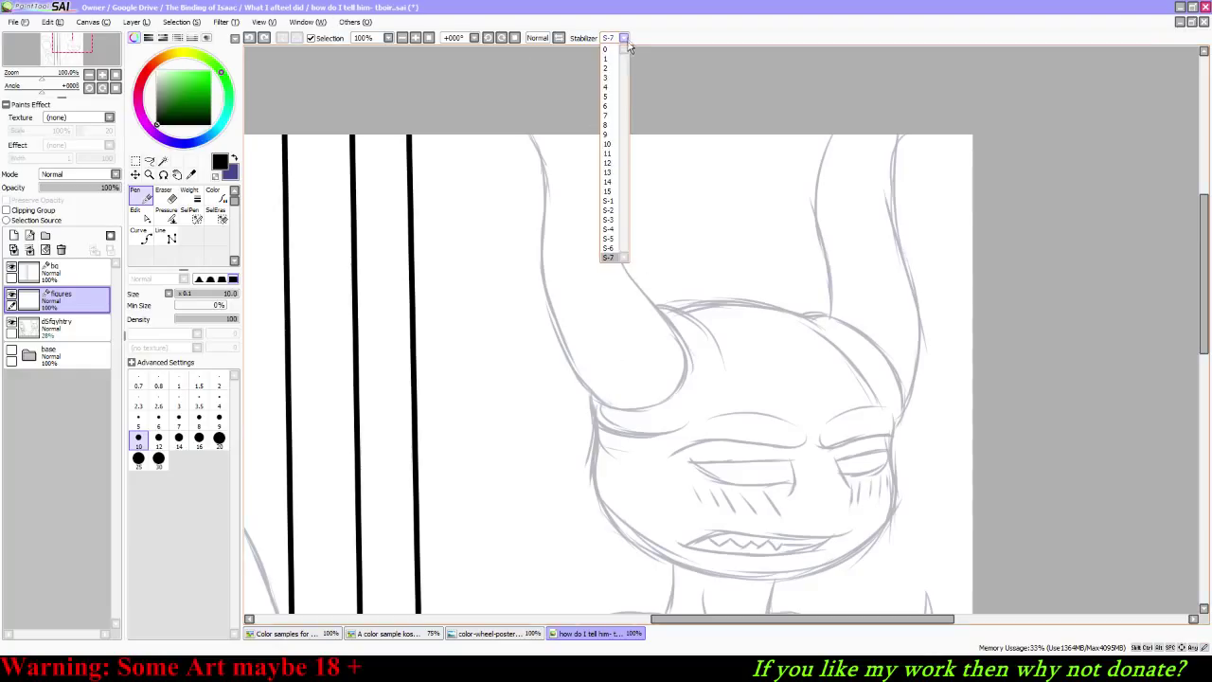
left_click(610, 248)
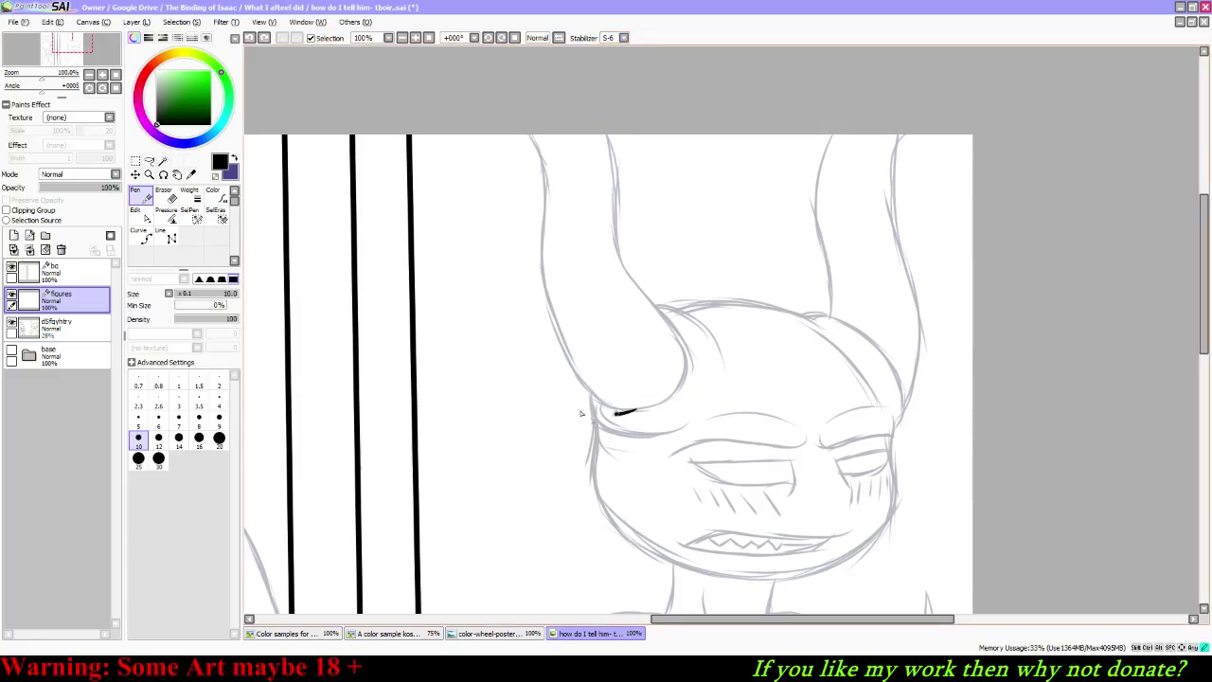
left_click_drag(581, 413, 577, 313)
key("ctrl+z")
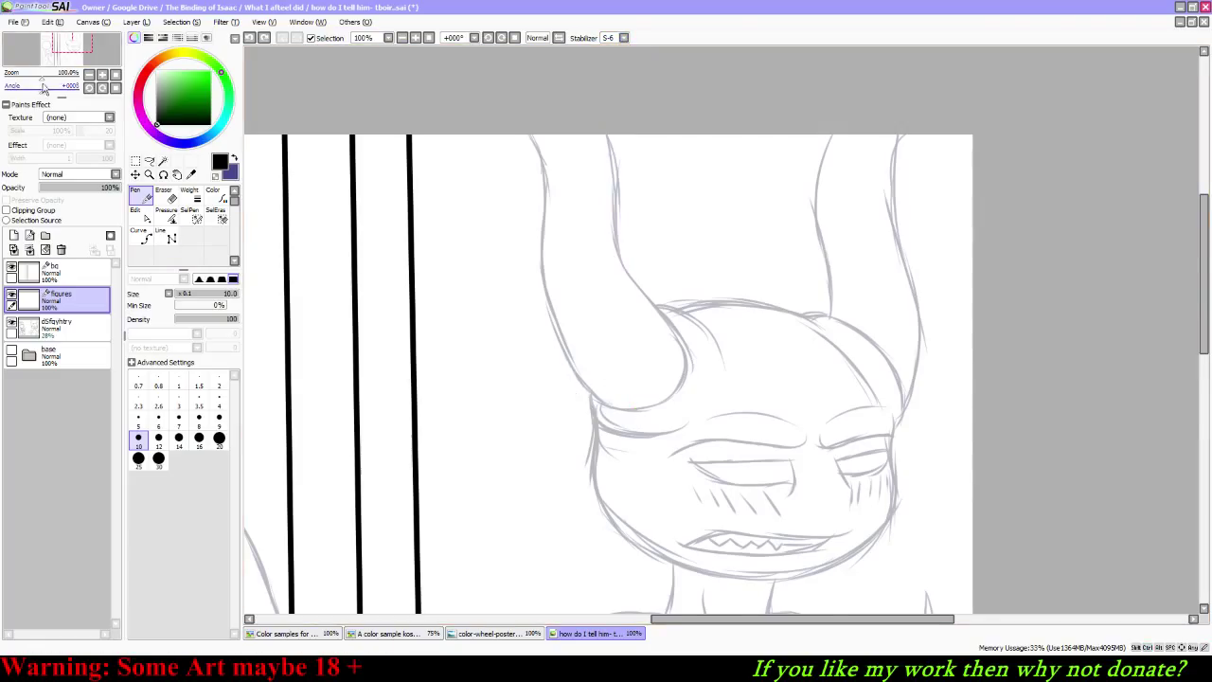
Step: Try inking the left horn's outer contour from its base to the canvas edge, undoing both strokes
left_click_drag(42, 86, 54, 86)
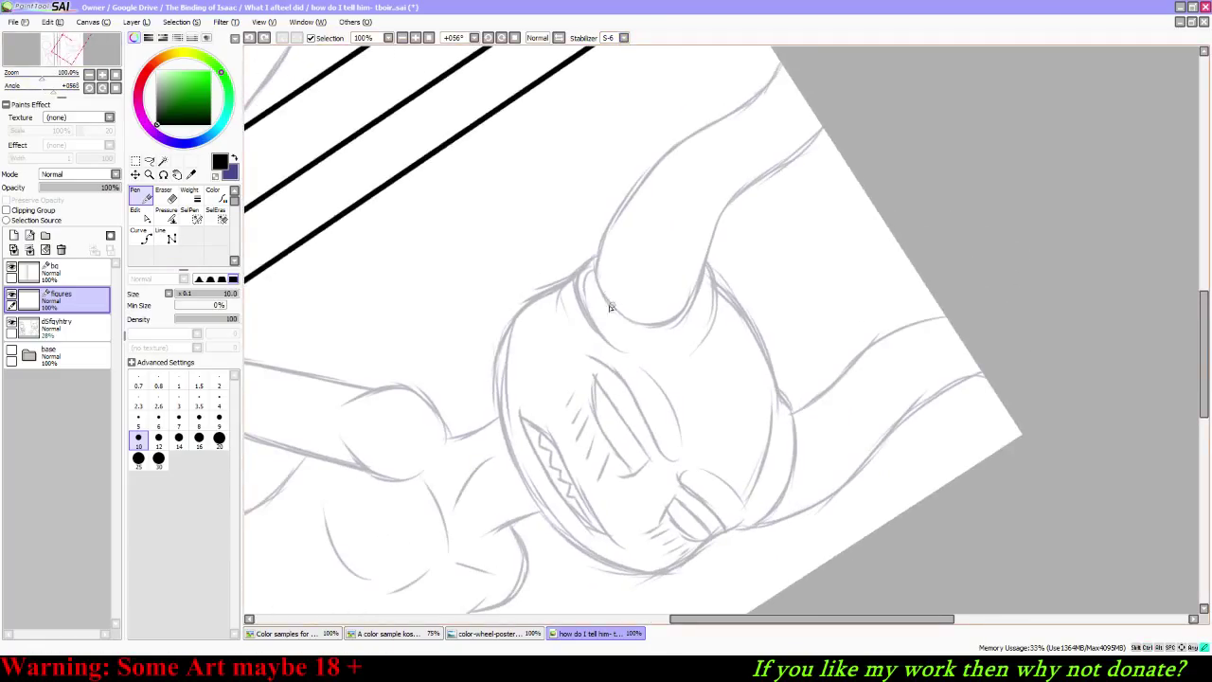
mouse_move(607, 305)
left_mouse_down()
mouse_move(591, 269)
mouse_move(631, 200)
mouse_move(706, 138)
left_mouse_up()
key("ctrl+z")
mouse_move(607, 303)
left_mouse_down()
mouse_move(594, 231)
mouse_move(651, 164)
mouse_move(761, 94)
mouse_move(796, 42)
left_mouse_up()
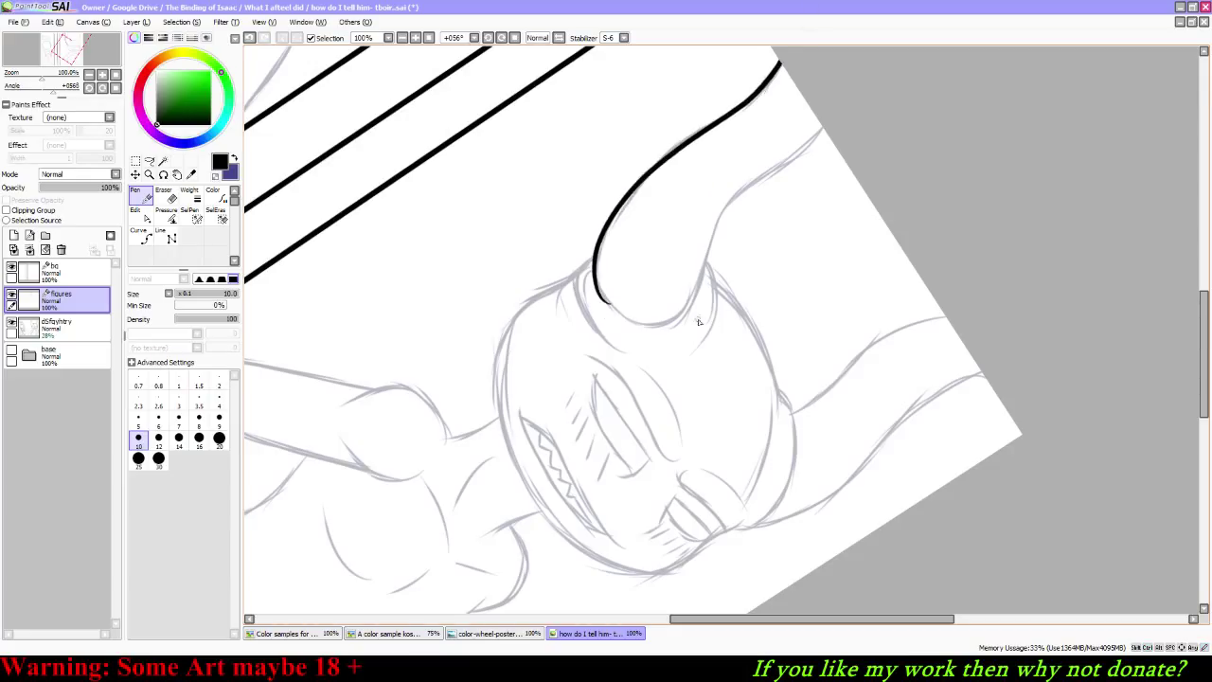
key("ctrl+z")
Step: Set the stabilizer to S-7 and ink the left horn's outer contour from its base to the canvas edge
left_click(624, 39)
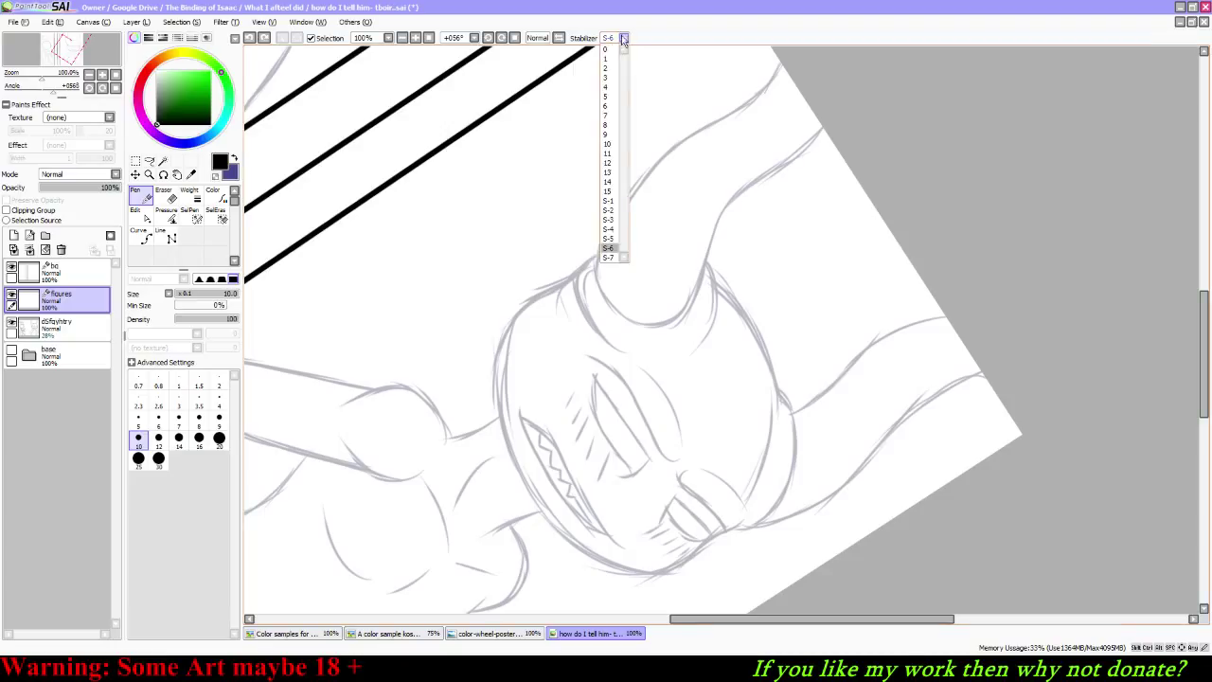
left_click(615, 254)
left_click(624, 38)
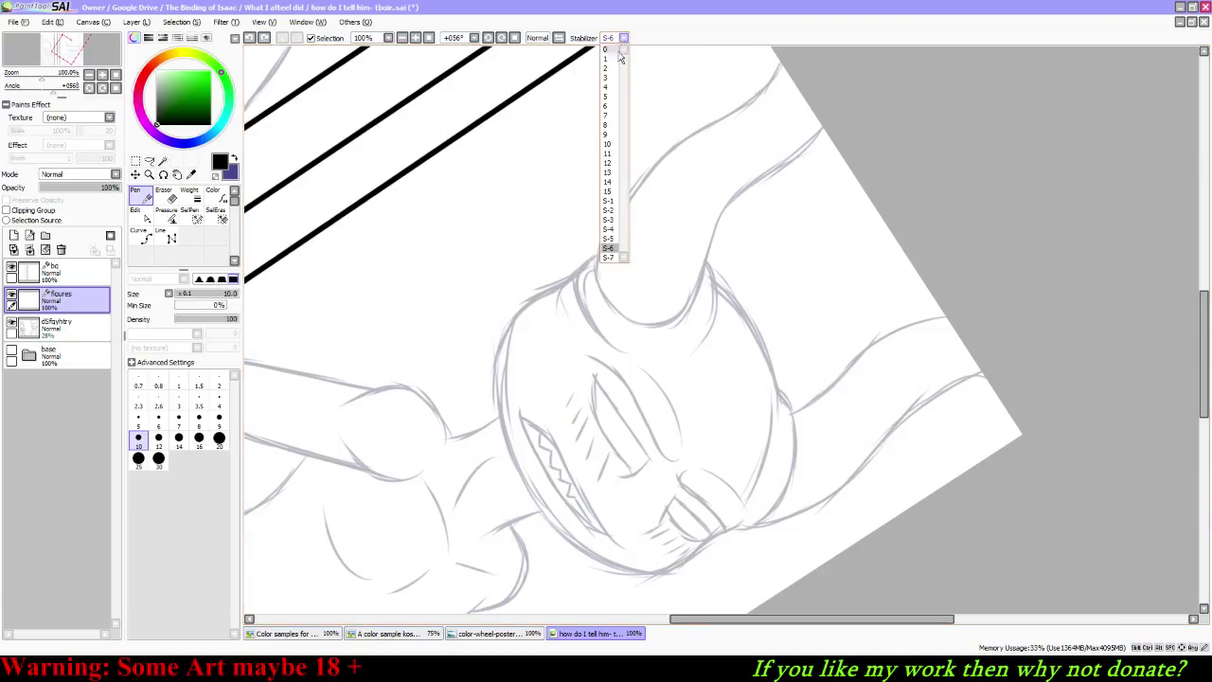
left_click(610, 257)
mouse_move(608, 311)
left_mouse_down()
mouse_move(583, 270)
mouse_move(599, 215)
mouse_move(650, 152)
mouse_move(773, 66)
left_mouse_up()
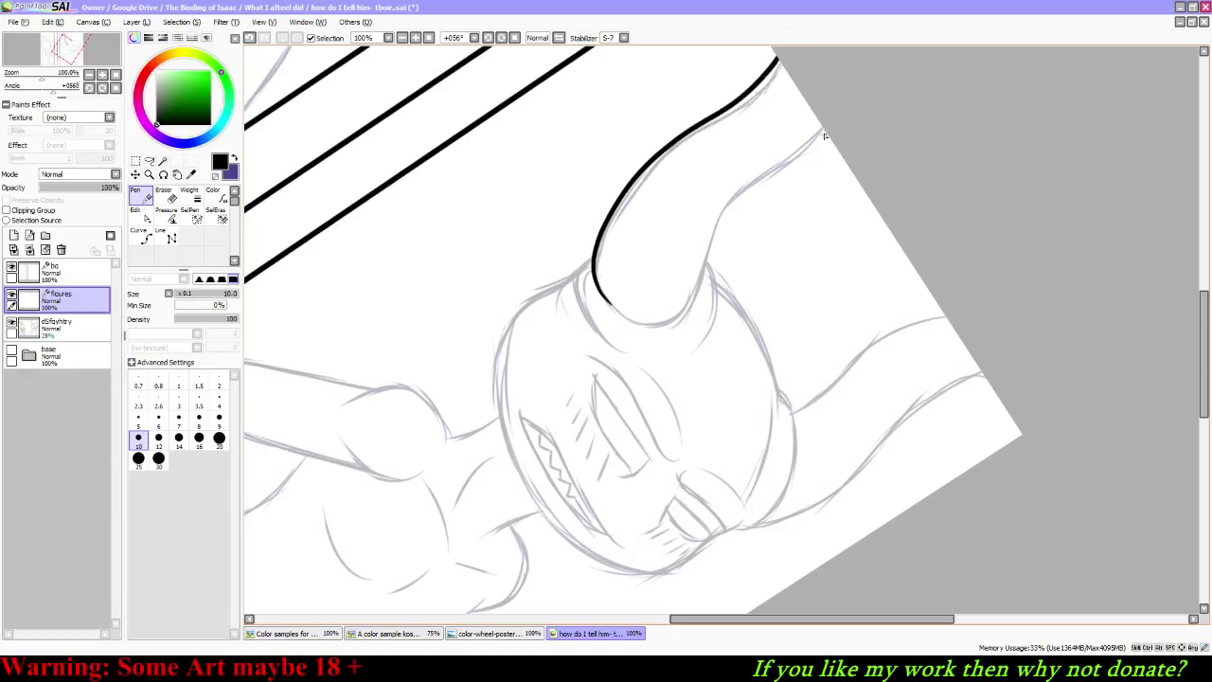
Step: Undo the left horn's outer contour and try another stroke starting at the canvas edge, undoing that one too
key("ctrl+z")
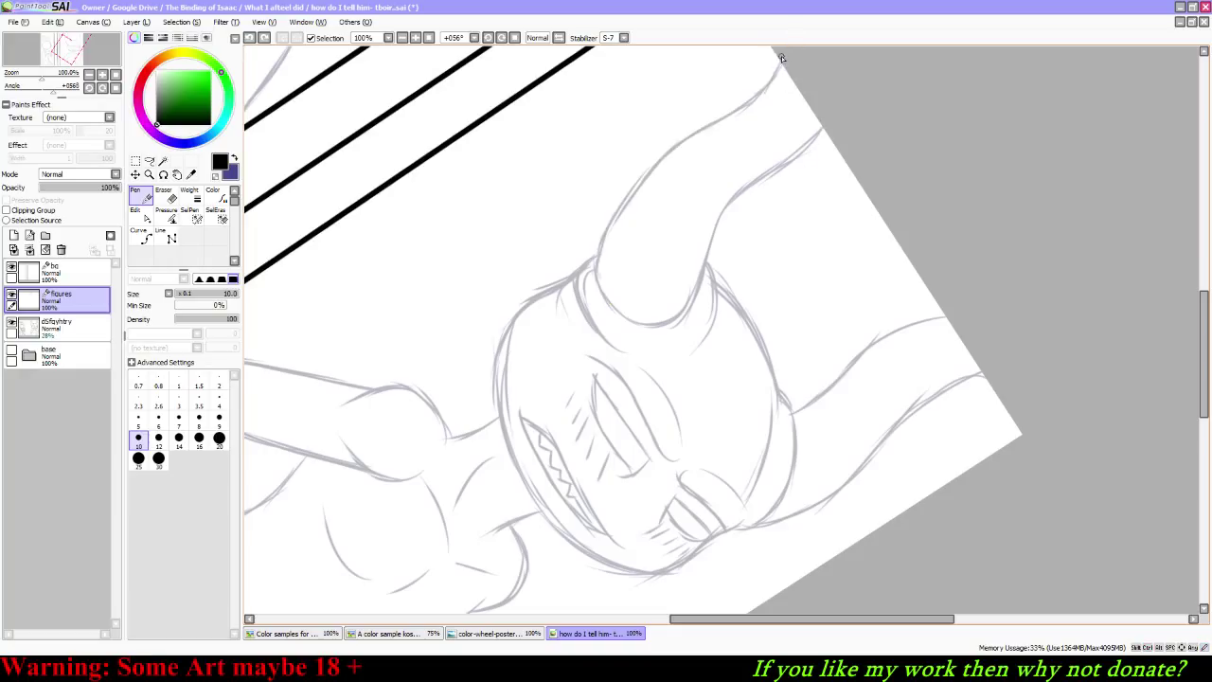
mouse_move(779, 57)
left_mouse_down()
mouse_move(759, 92)
mouse_move(606, 220)
mouse_move(587, 279)
mouse_move(615, 332)
mouse_move(696, 298)
mouse_move(726, 196)
mouse_move(795, 128)
mouse_move(832, 58)
left_mouse_up()
key("ctrl+z")
Step: Rotate the canvas to +136° and ink the left horn's base curve and inner contour in one stroke to the canvas edge
left_click_drag(24, 89, 228, 137)
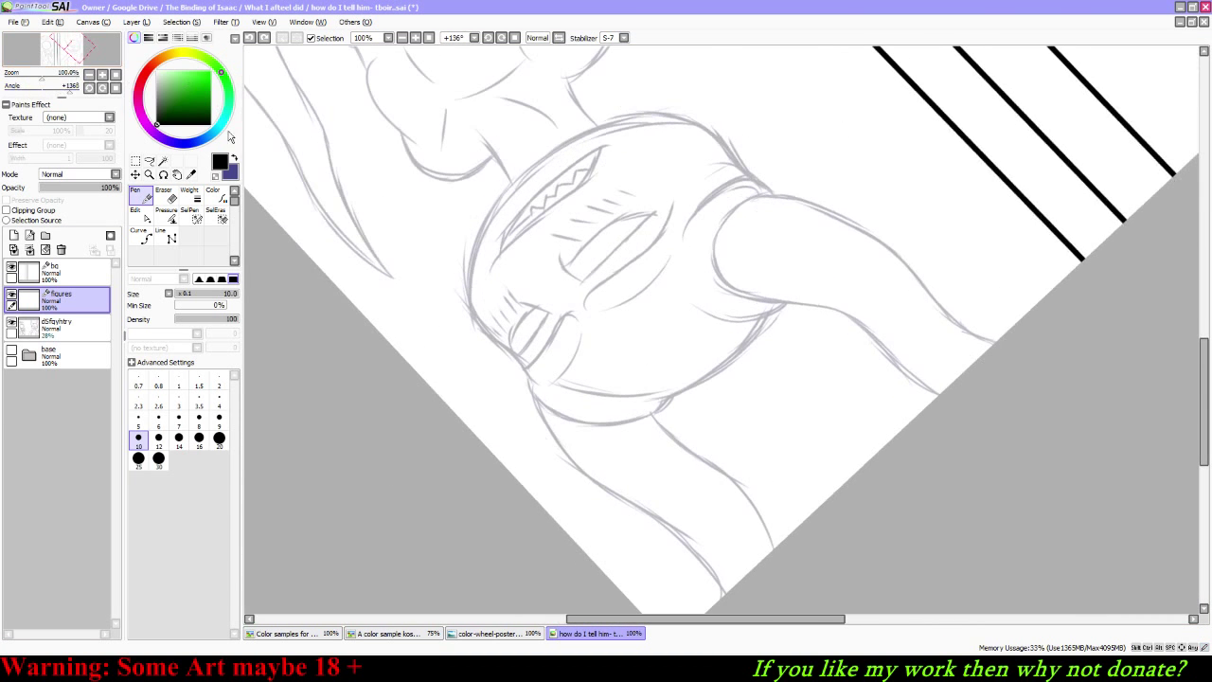
left_click(51, 76)
left_click_drag(50, 47, 44, 44)
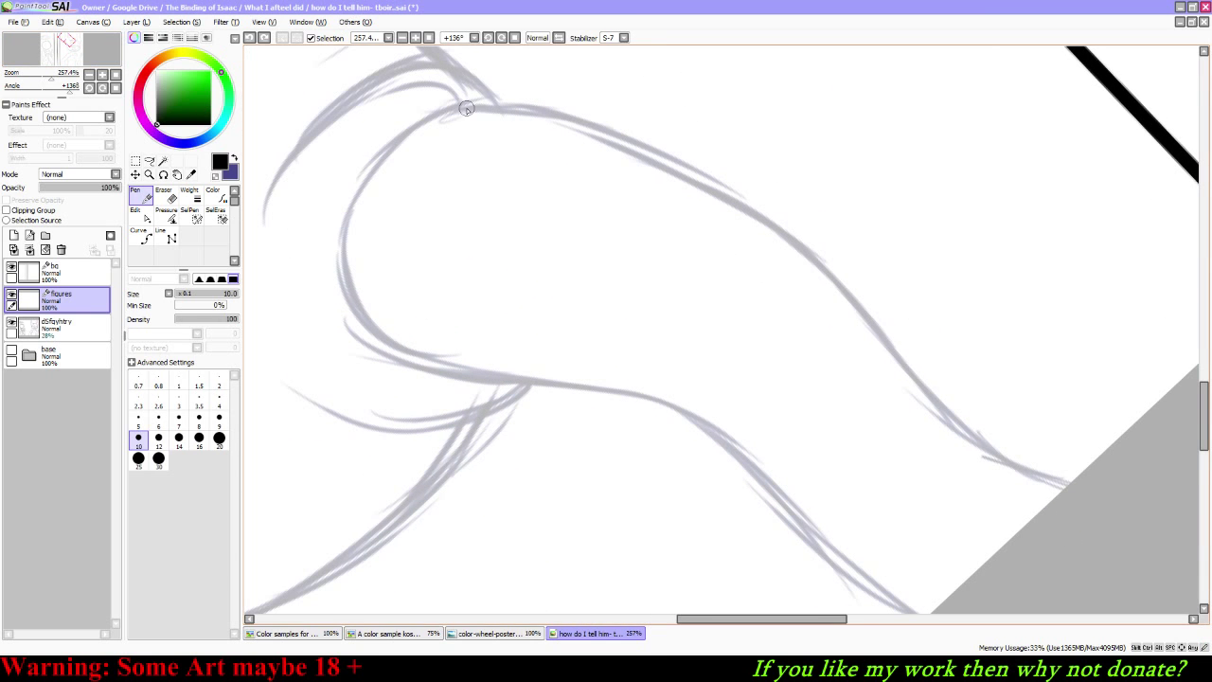
mouse_move(488, 100)
left_mouse_down()
mouse_move(417, 123)
mouse_move(355, 228)
mouse_move(384, 353)
mouse_move(729, 437)
mouse_move(843, 560)
mouse_move(933, 615)
left_mouse_up()
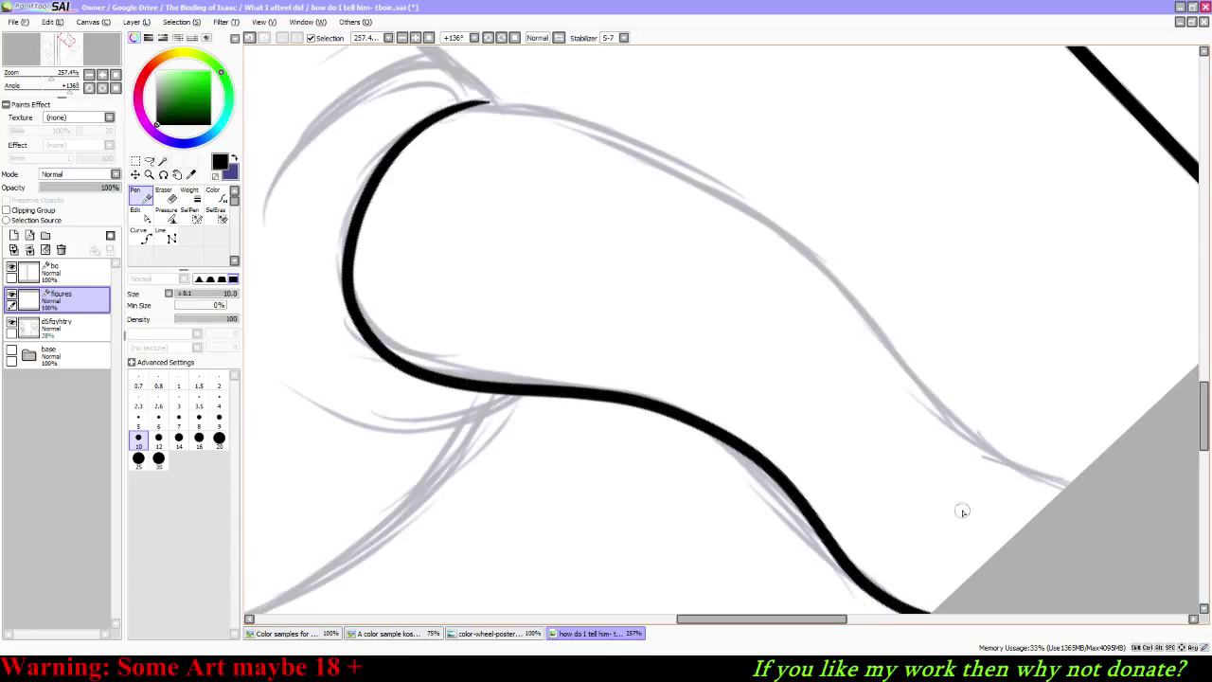
Step: Rotate the canvas to +84° and ink the left horn's outer contour from its base to the canvas edge, redoing the first attempt
left_click_drag(69, 92, 59, 93)
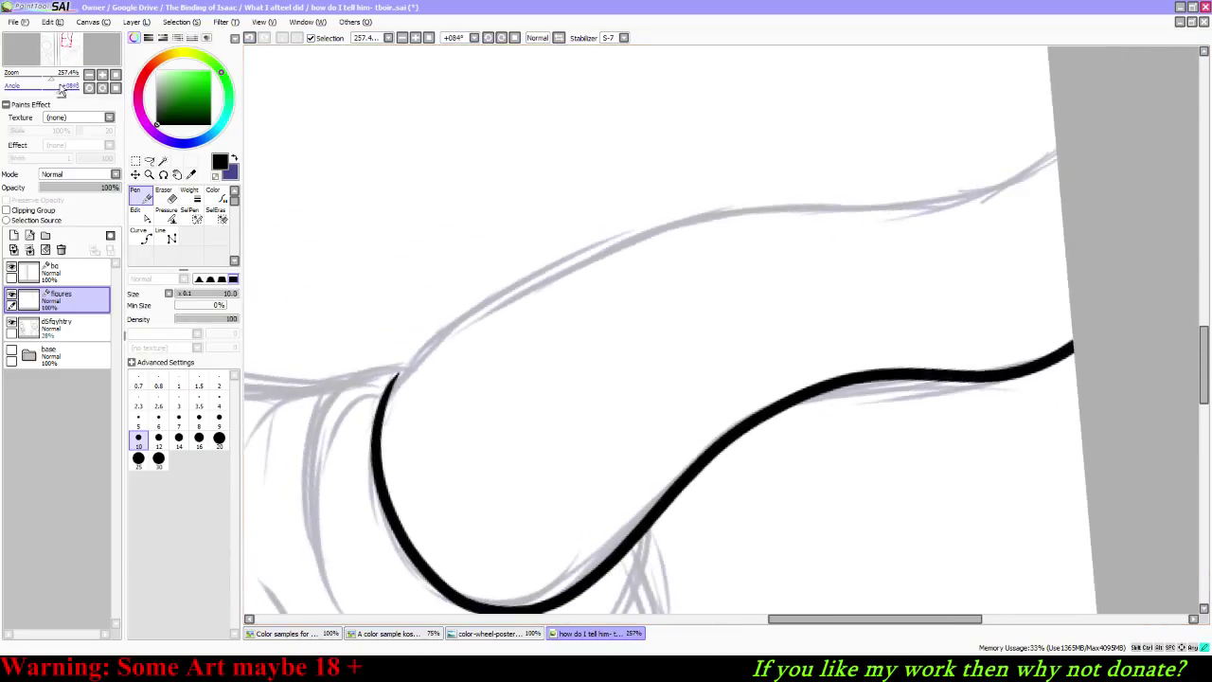
mouse_move(404, 374)
left_mouse_down()
mouse_move(481, 303)
mouse_move(597, 254)
mouse_move(810, 204)
mouse_move(947, 193)
left_mouse_up()
key("ctrl+z")
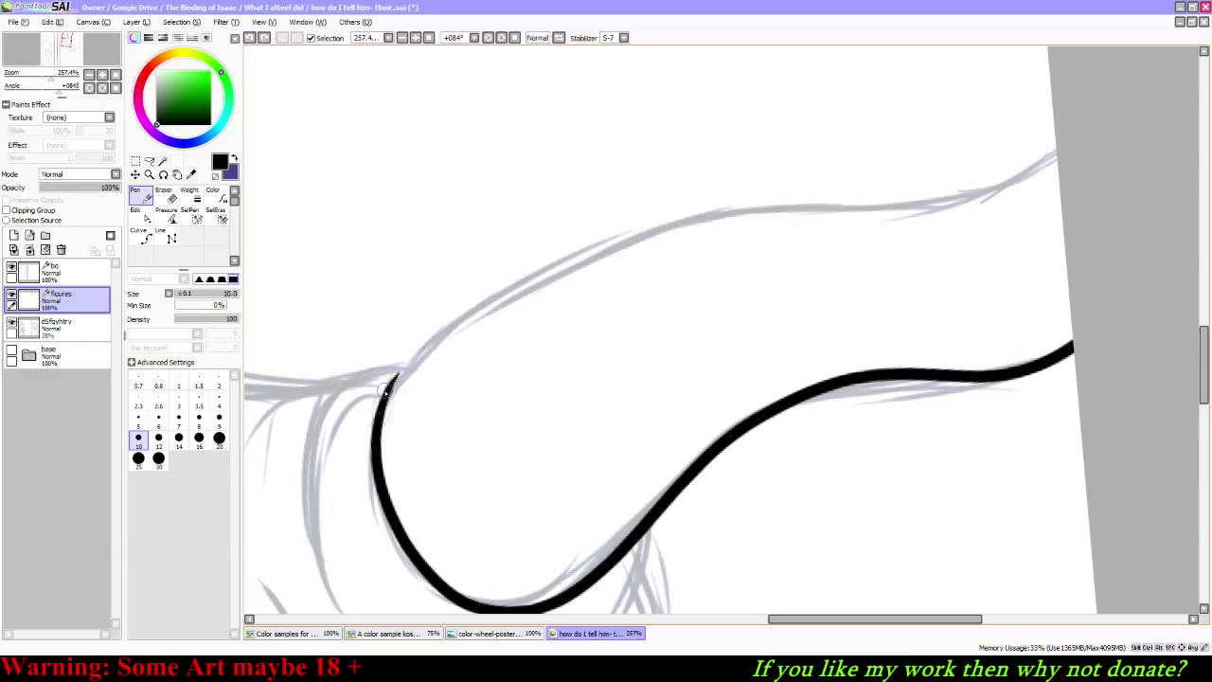
mouse_move(379, 414)
left_mouse_down()
mouse_move(451, 313)
mouse_move(545, 256)
mouse_move(657, 218)
mouse_move(998, 192)
mouse_move(1093, 135)
mouse_move(1143, 77)
left_mouse_up()
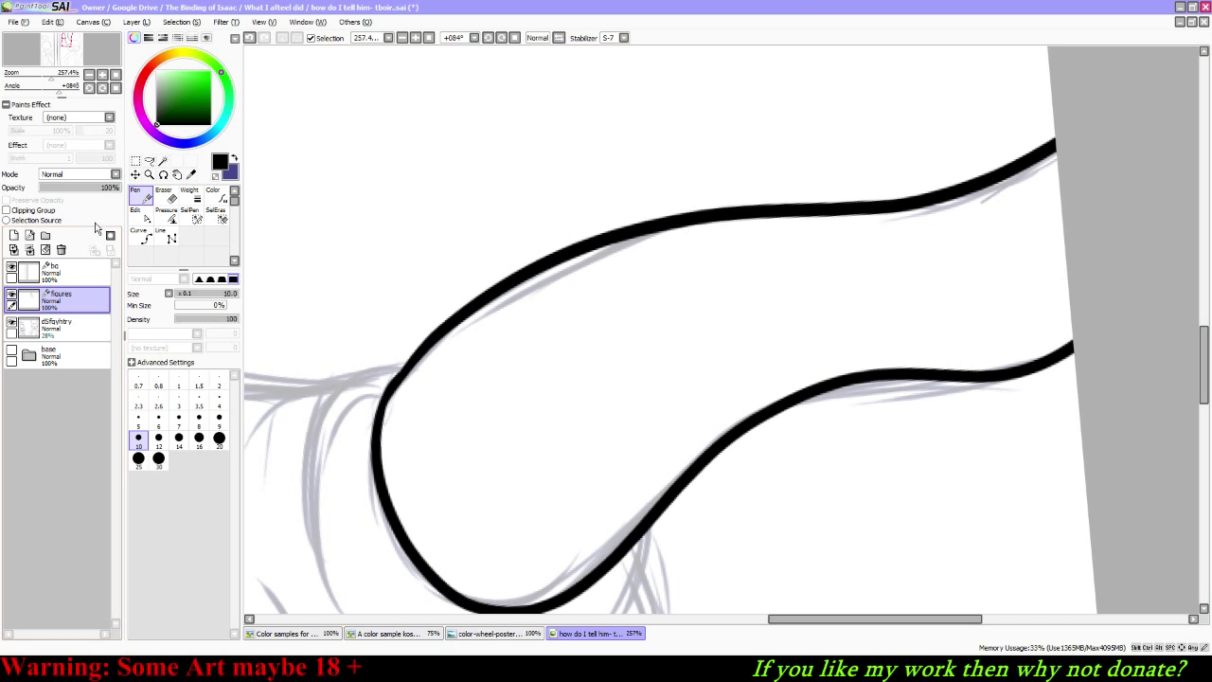
Step: Translate the control points along the base half of the horn's outer contour so the line follows the sketch
left_click(167, 214)
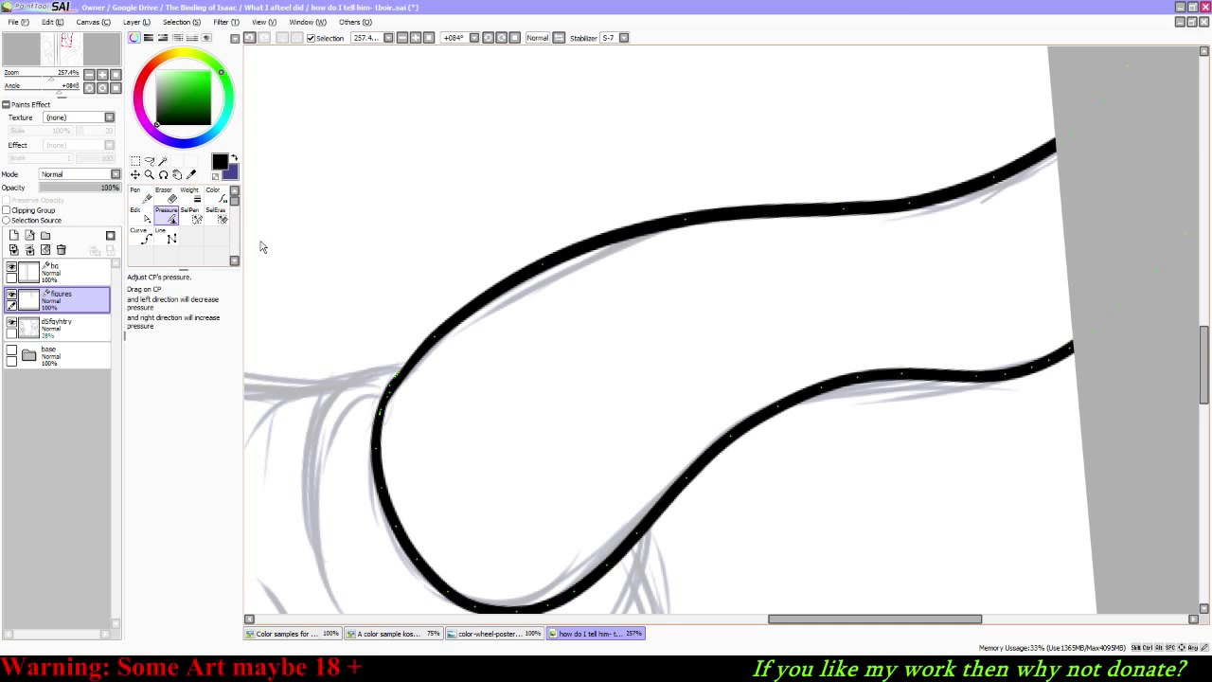
left_click(135, 213)
left_click(547, 292)
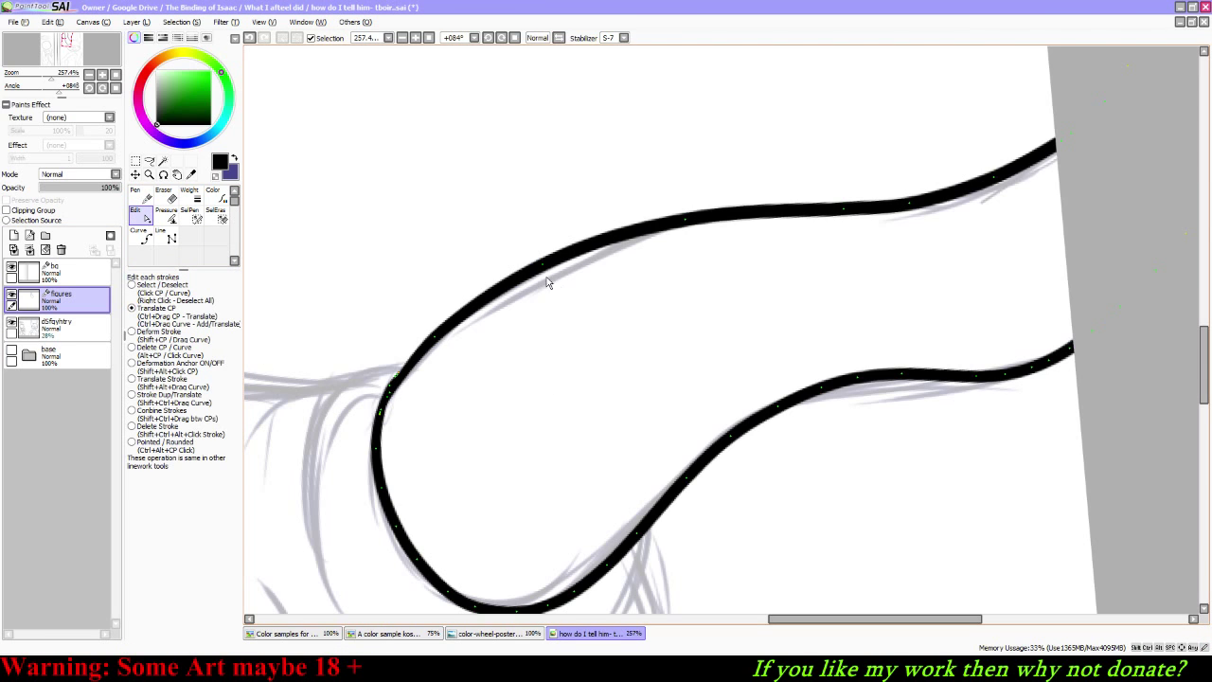
left_click_drag(546, 275, 556, 284)
left_click_drag(437, 338, 448, 342)
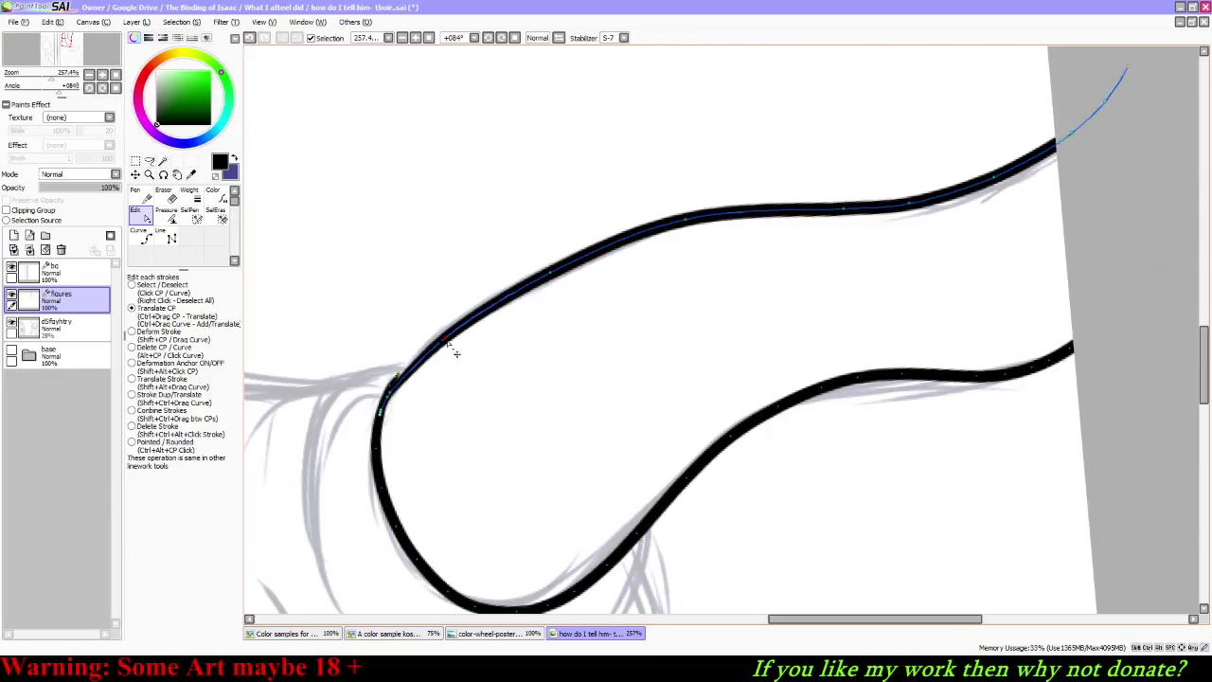
left_click(678, 224)
left_click_drag(685, 222, 683, 224)
right_click(482, 406)
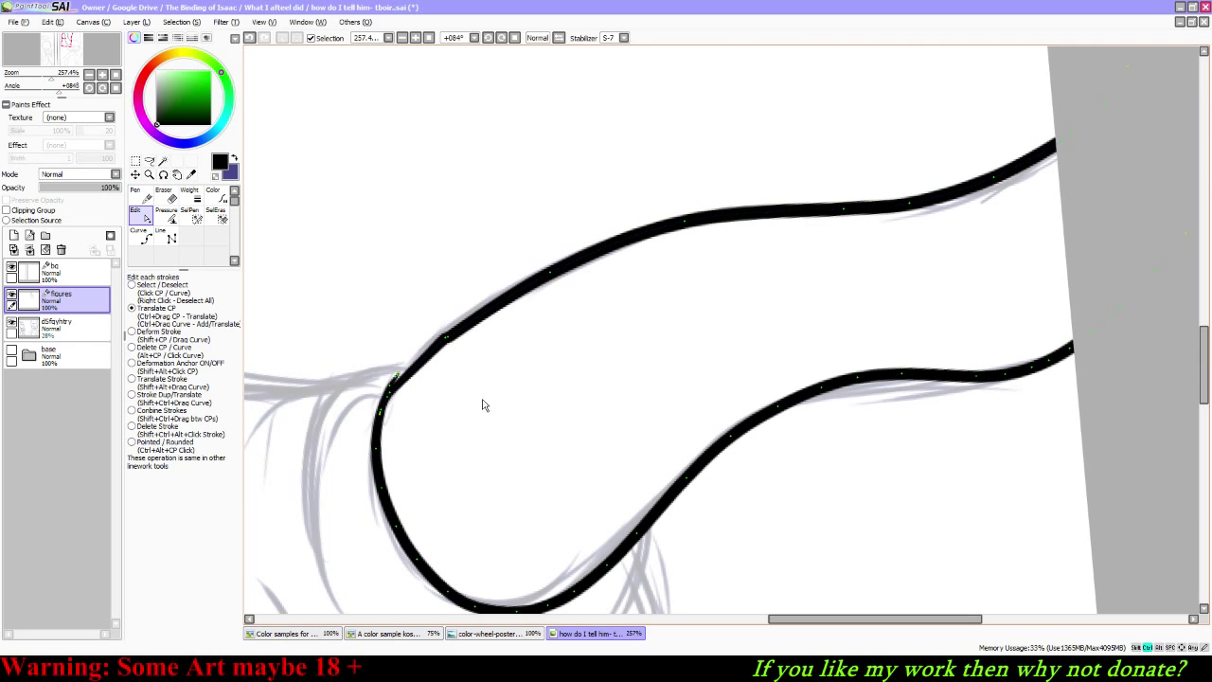
left_click(452, 347)
right_click(563, 282)
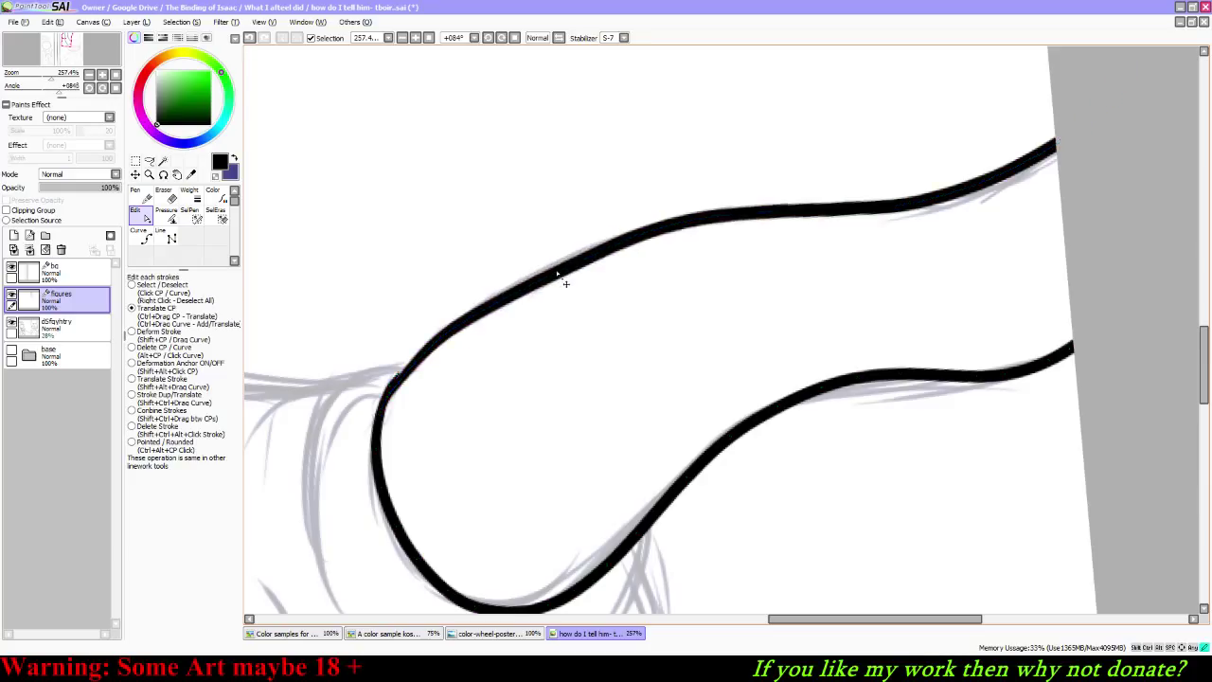
left_click(565, 282)
Step: Delete the overlapping end points where the two horn strokes meet, then extend the outer contour to join the base curve smoothly
right_click(413, 398)
right_click(409, 383)
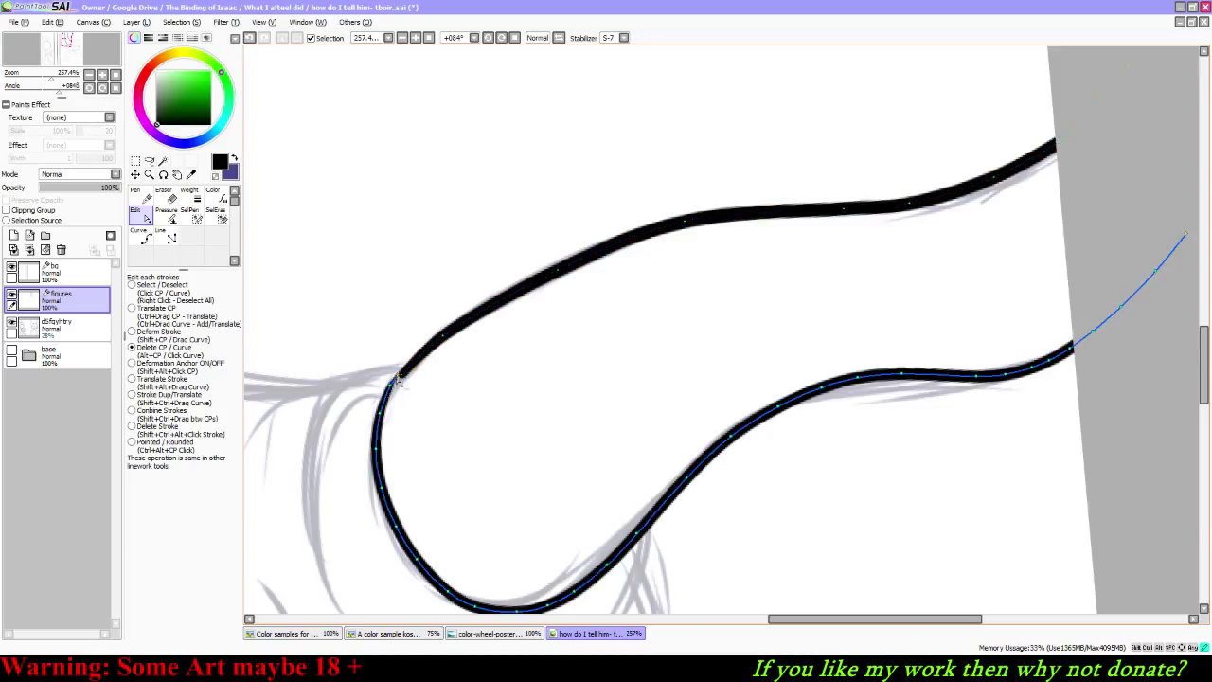
left_click(391, 386)
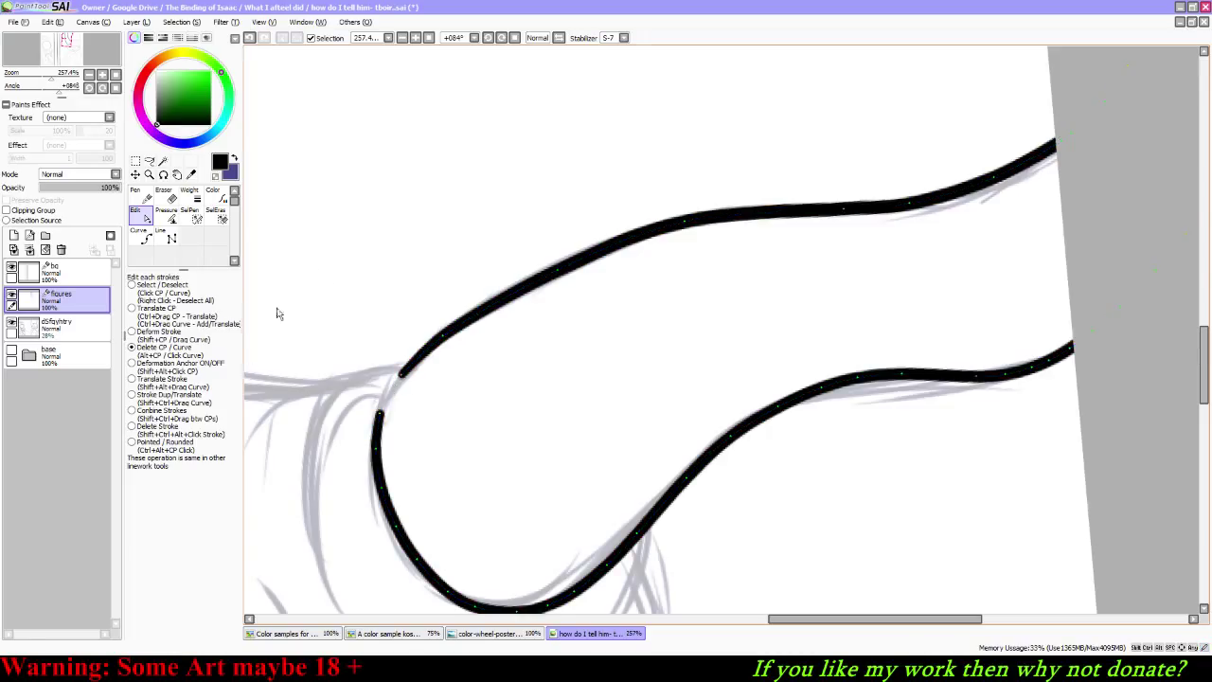
left_click(133, 309)
left_click_drag(399, 375, 379, 411)
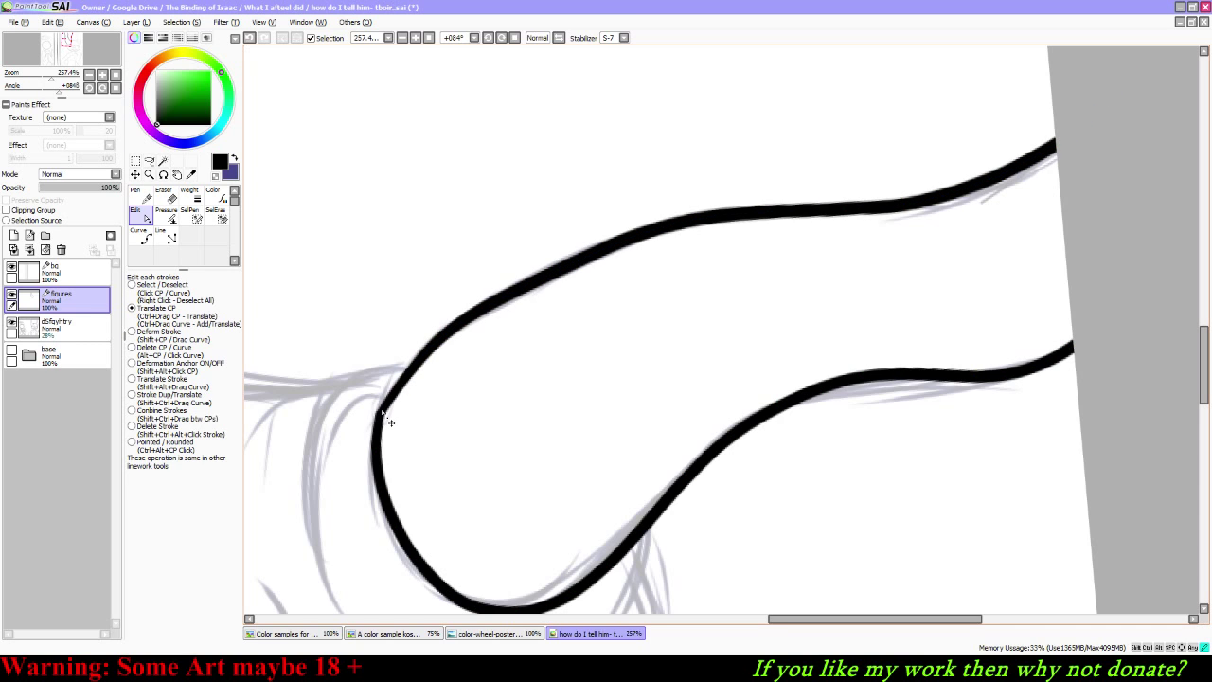
left_click_drag(411, 370, 407, 360)
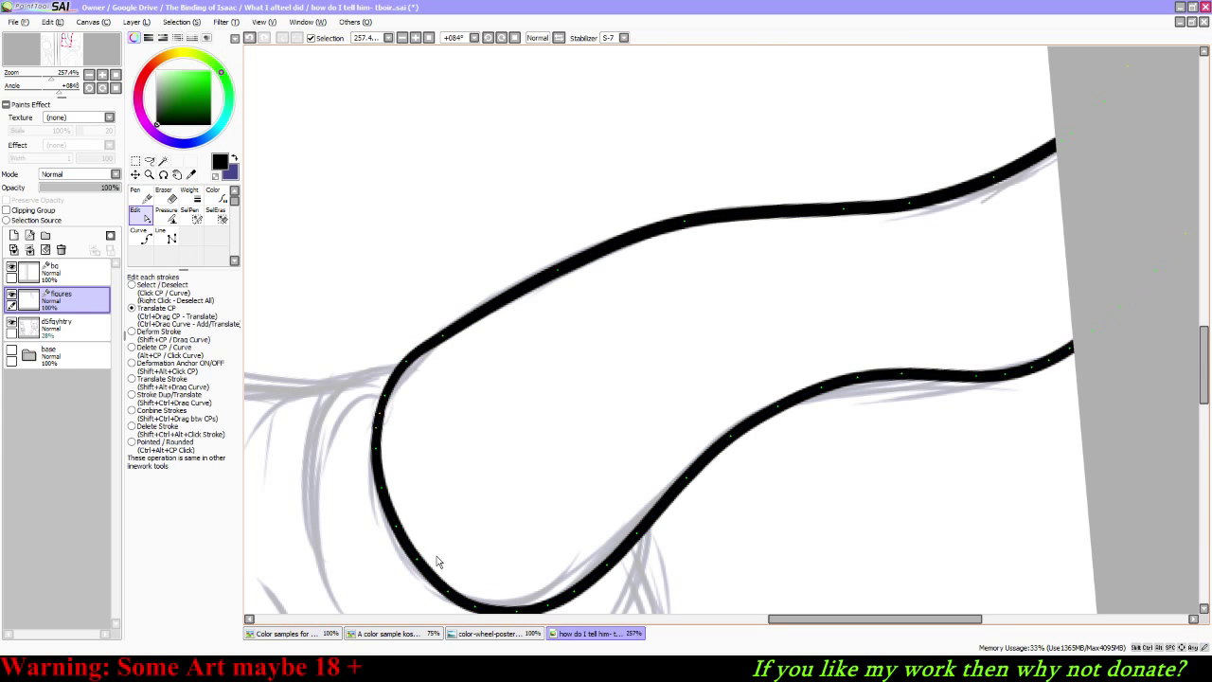
Step: Adjust the control point pressure where the horn strokes join, and shift the outer contour's nearby points to smooth its curve
left_click(165, 214)
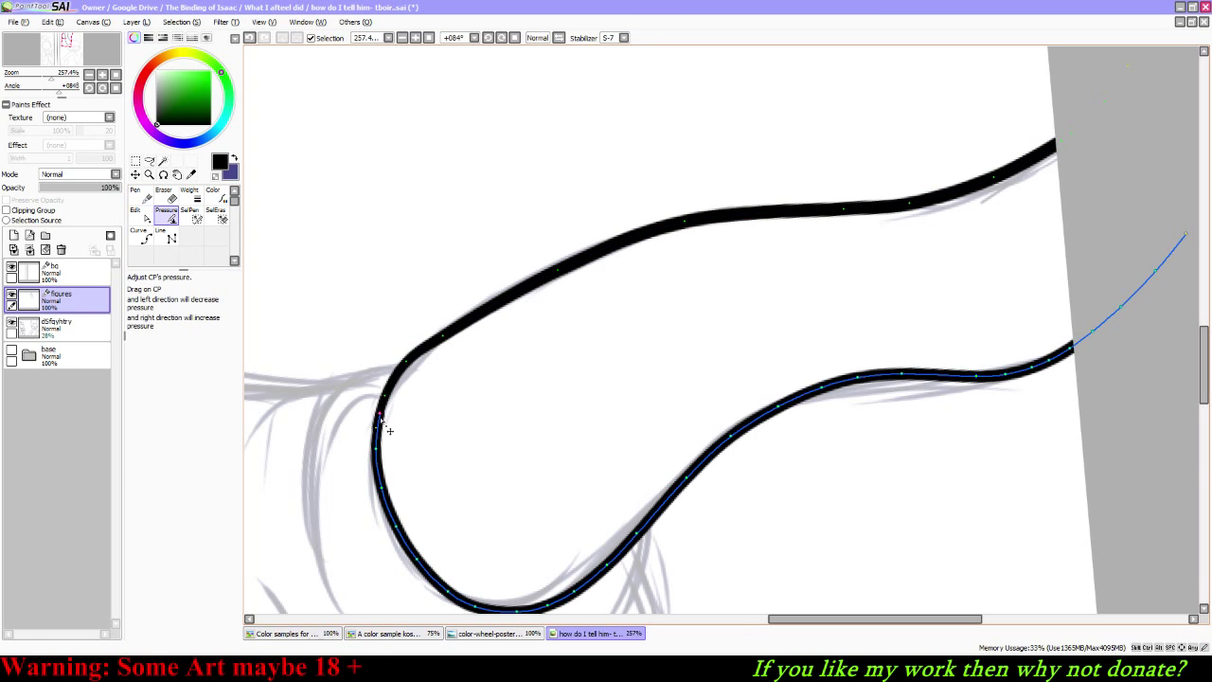
left_click_drag(391, 426, 367, 428)
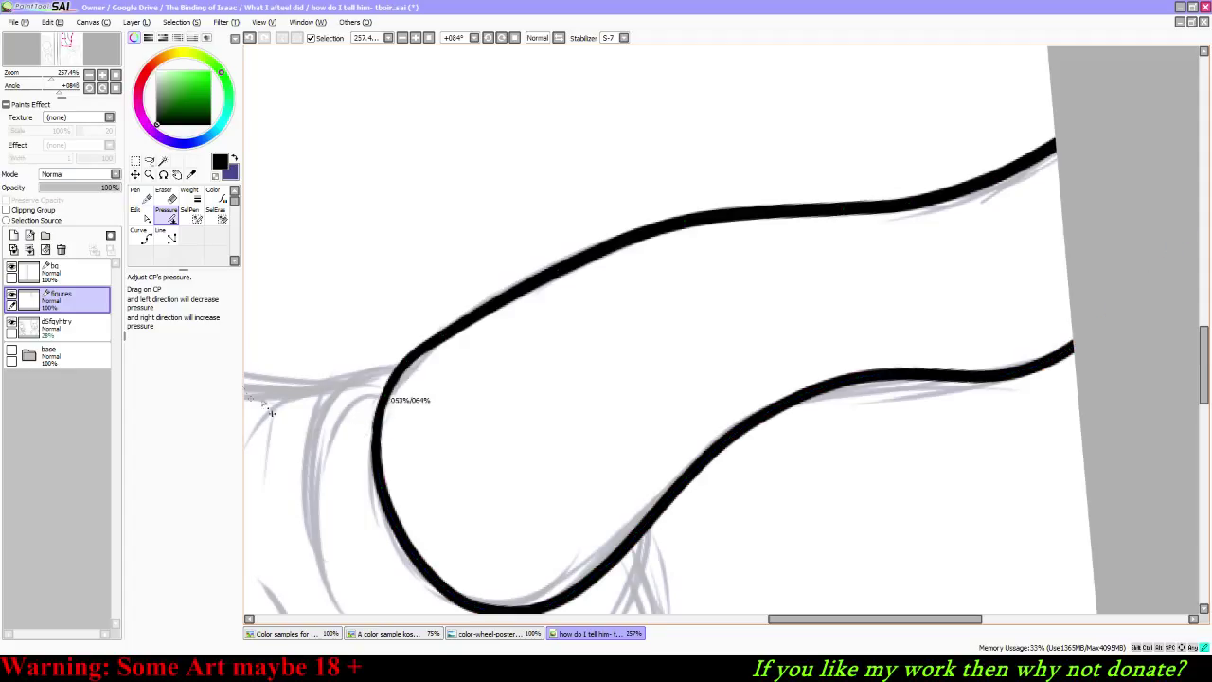
left_click_drag(284, 408, 282, 408)
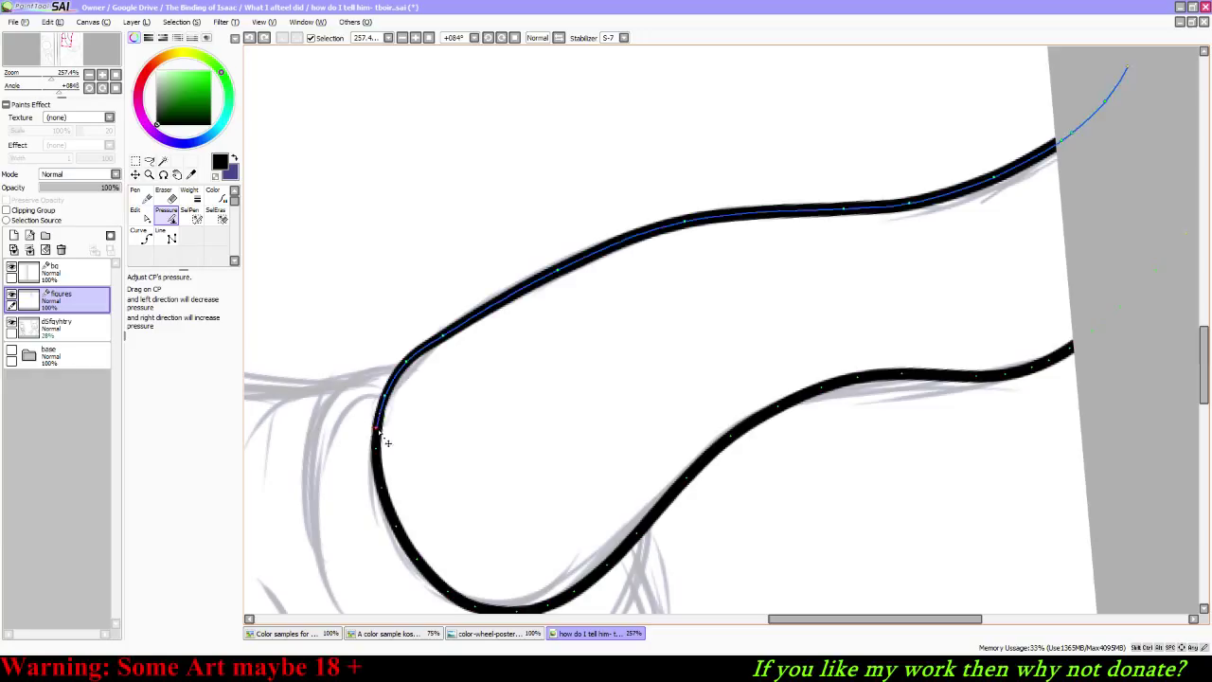
left_click_drag(378, 438, 407, 444)
left_click_drag(299, 456, 409, 447)
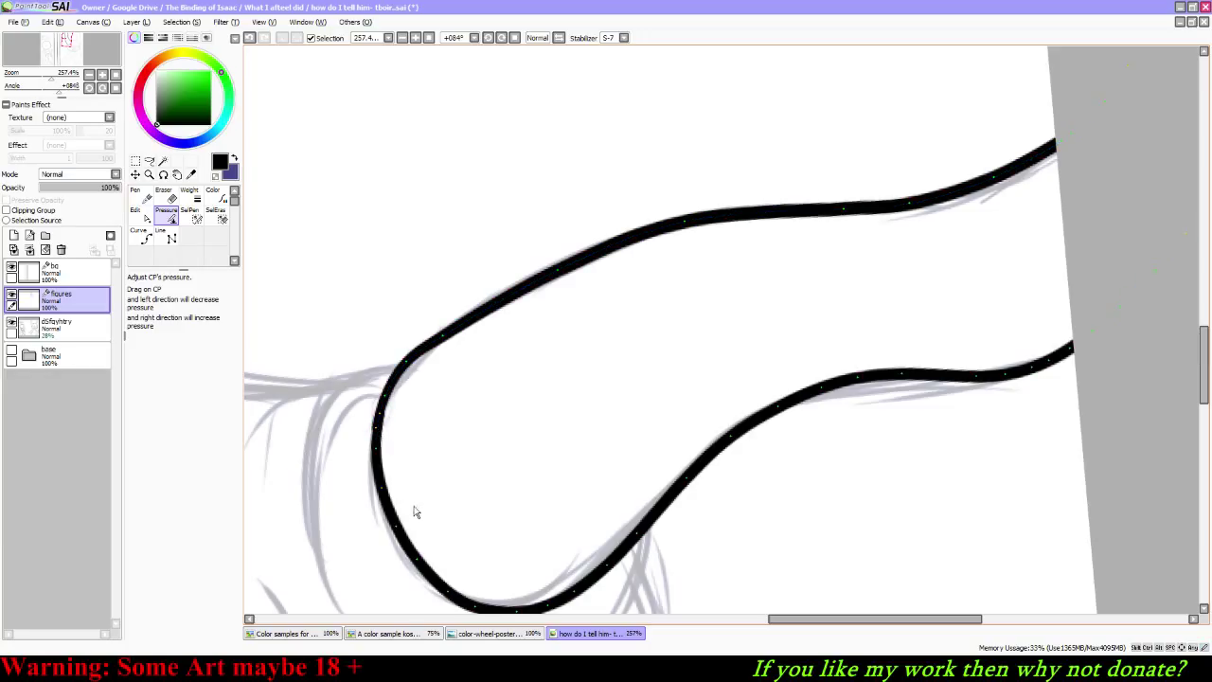
left_click(138, 222)
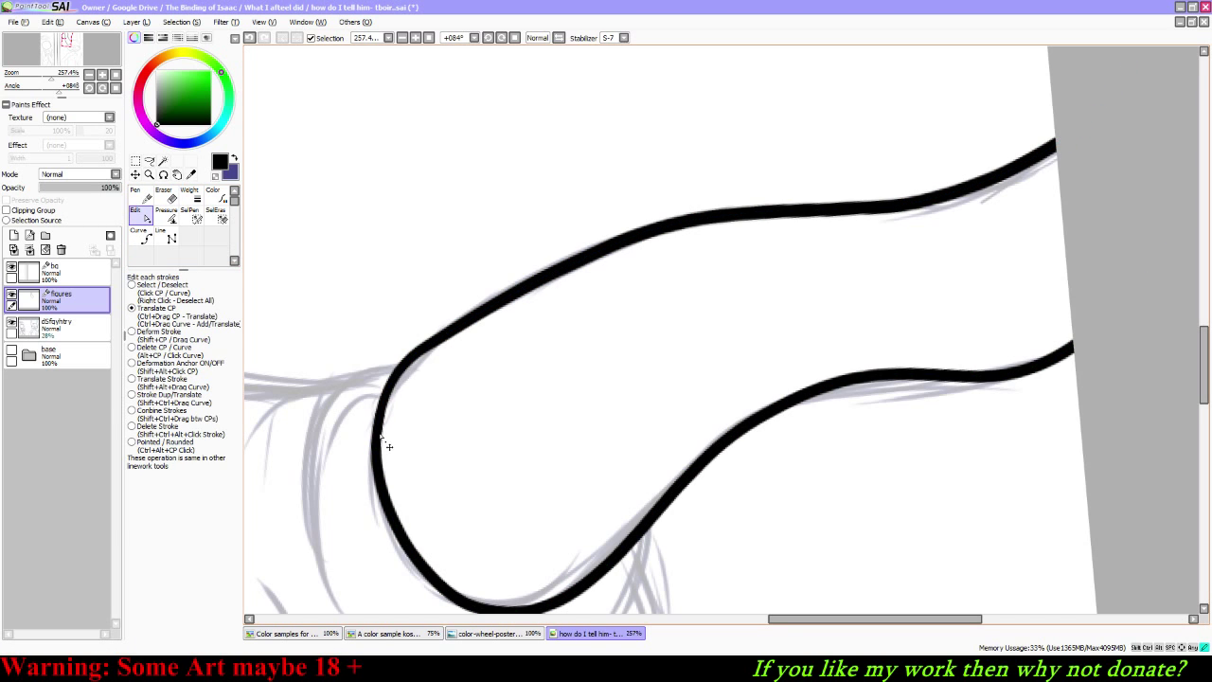
left_click(171, 219)
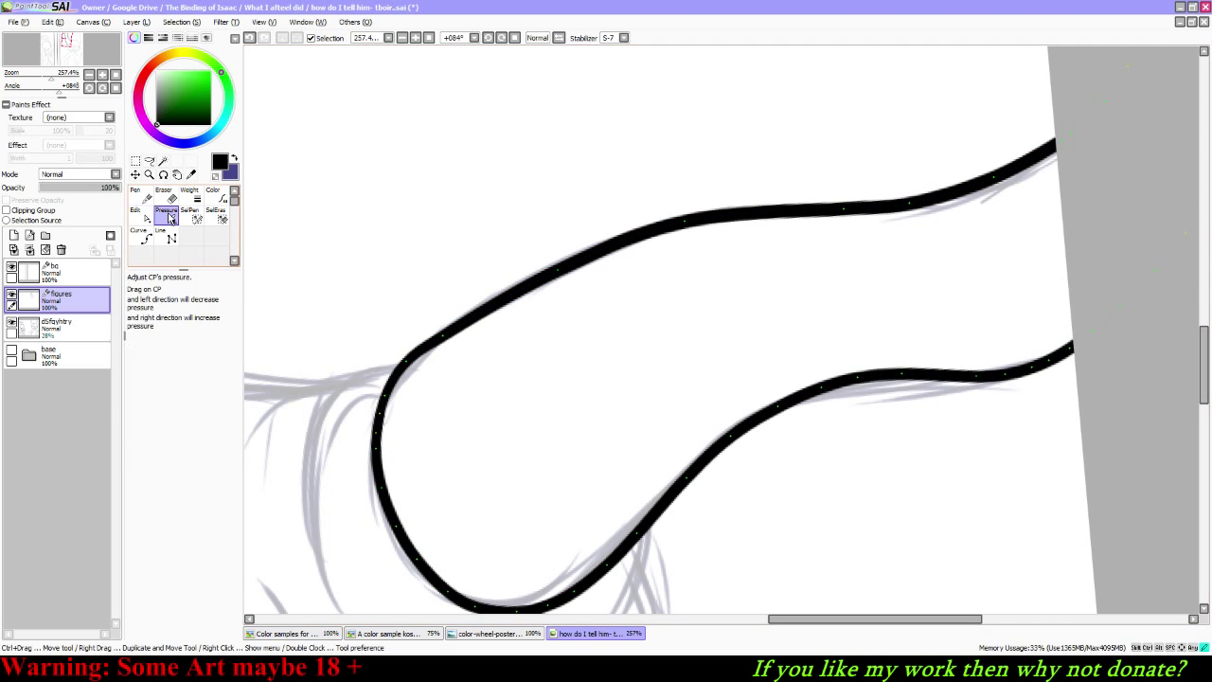
mouse_move(387, 446)
left_mouse_down()
mouse_move(489, 521)
mouse_move(336, 461)
left_mouse_up()
left_click_drag(249, 417, 265, 420)
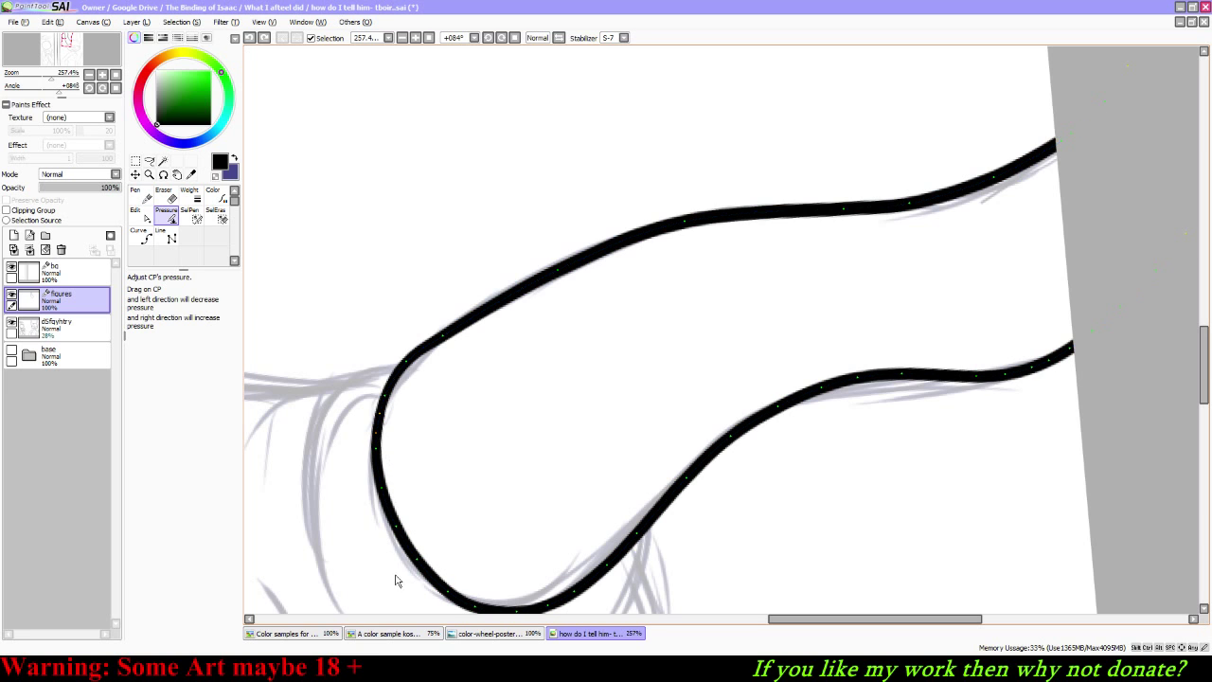
left_click(146, 237)
left_click(145, 217)
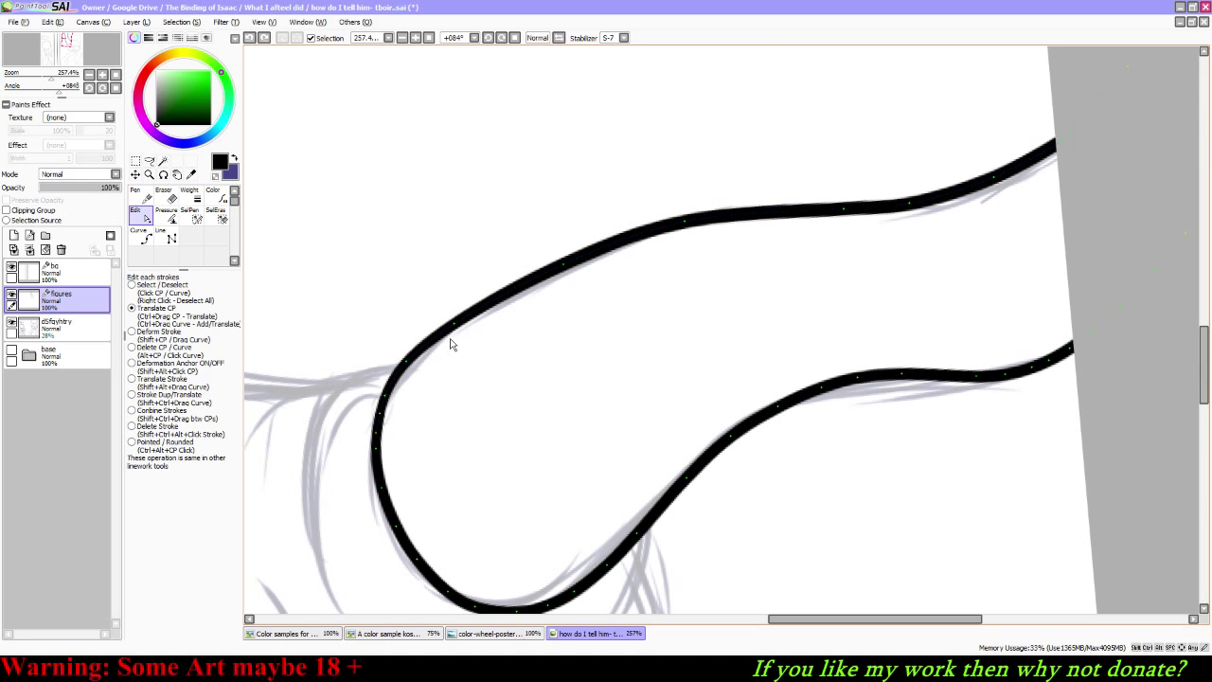
Step: Rotate the canvas to -75° and delete surplus control points along the horn's inner contour, undoing the accidental gap near the canvas edge
left_click_drag(51, 90, 26, 116)
left_click(138, 347)
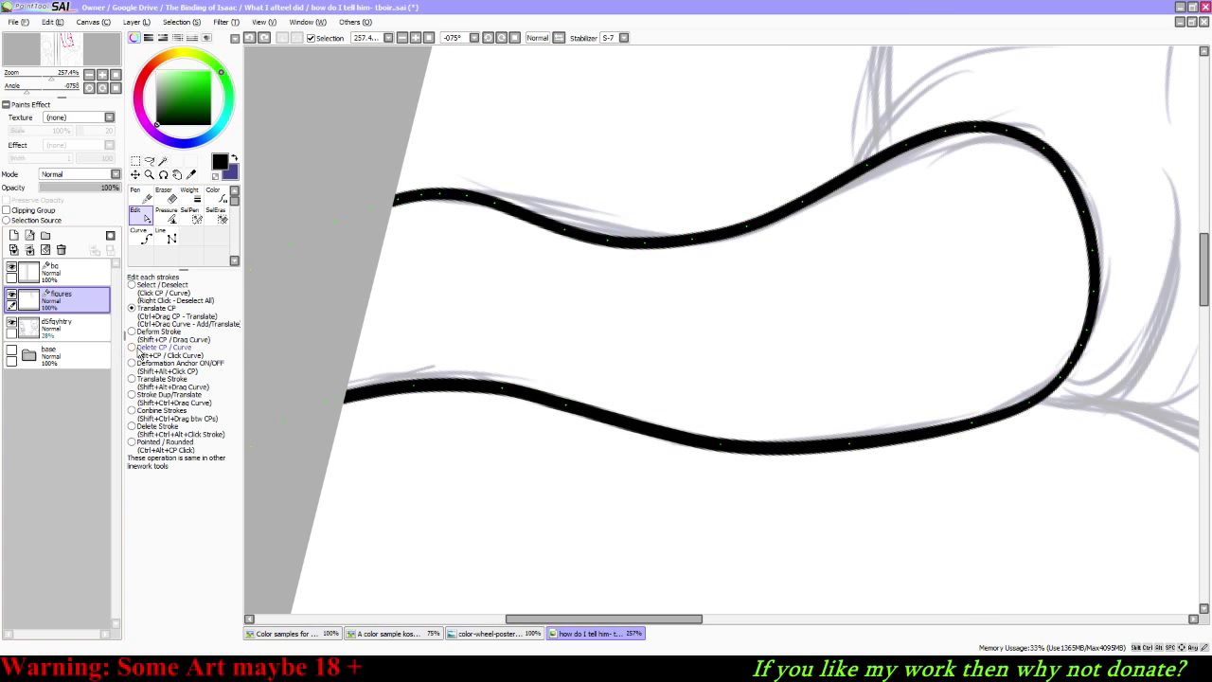
left_click(417, 202, "alt")
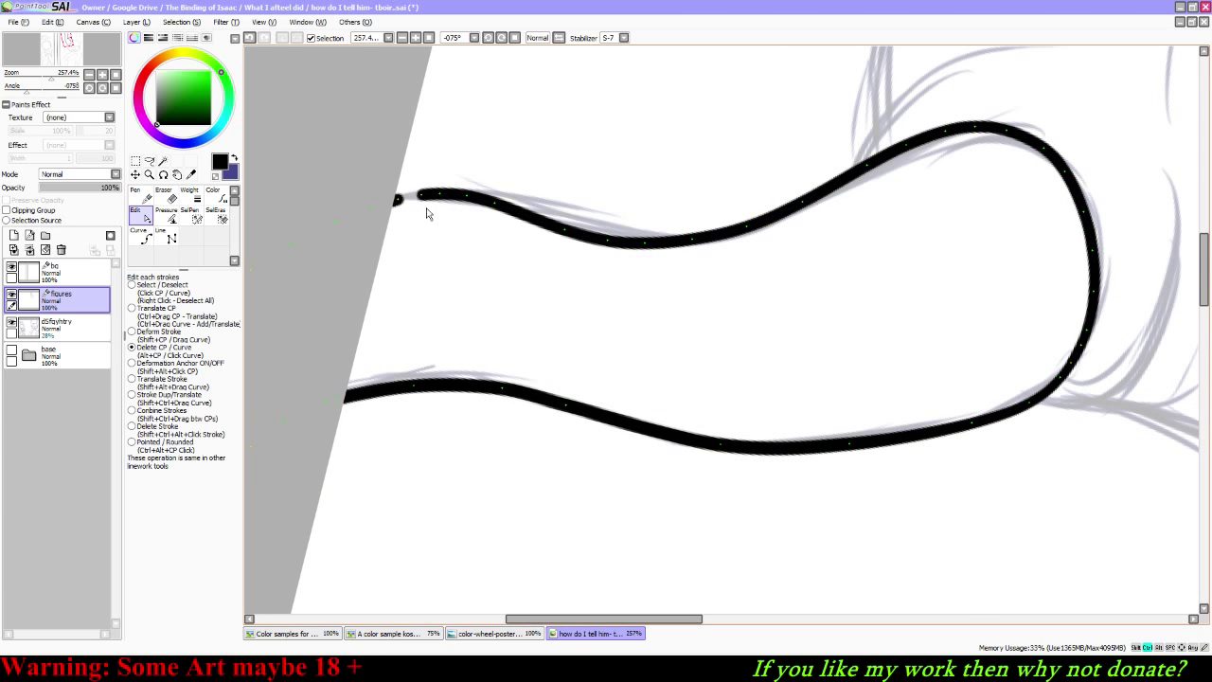
key("ctrl+z")
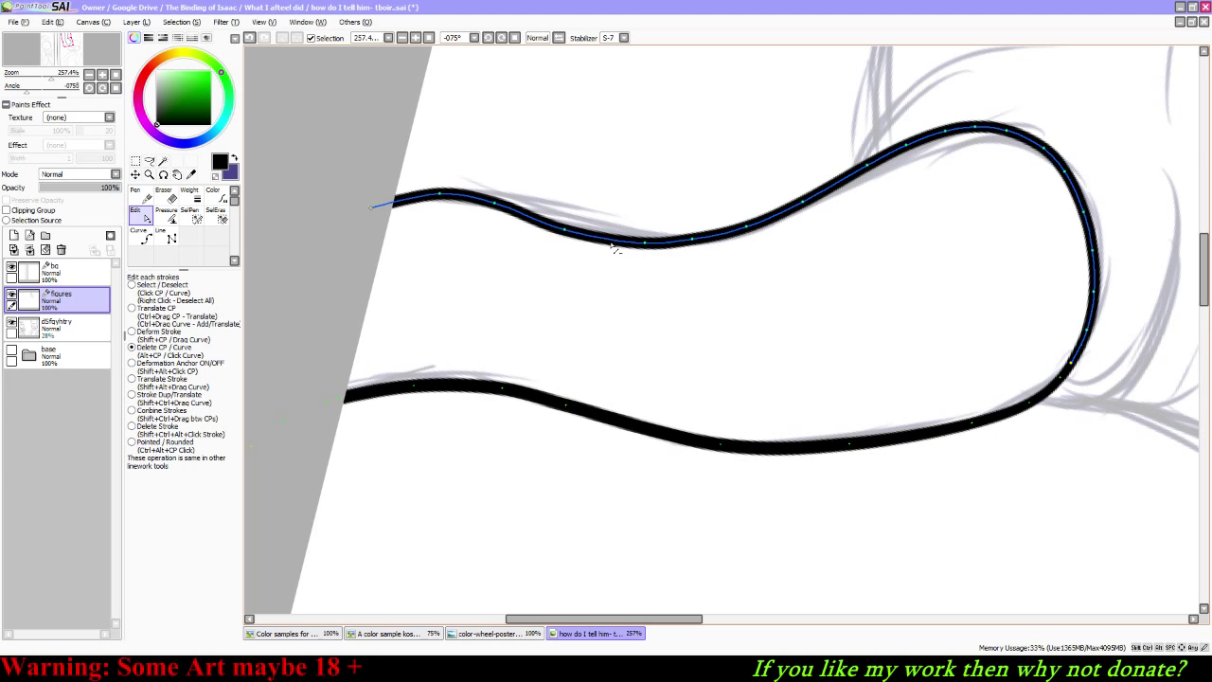
left_click(694, 241)
left_click(805, 201)
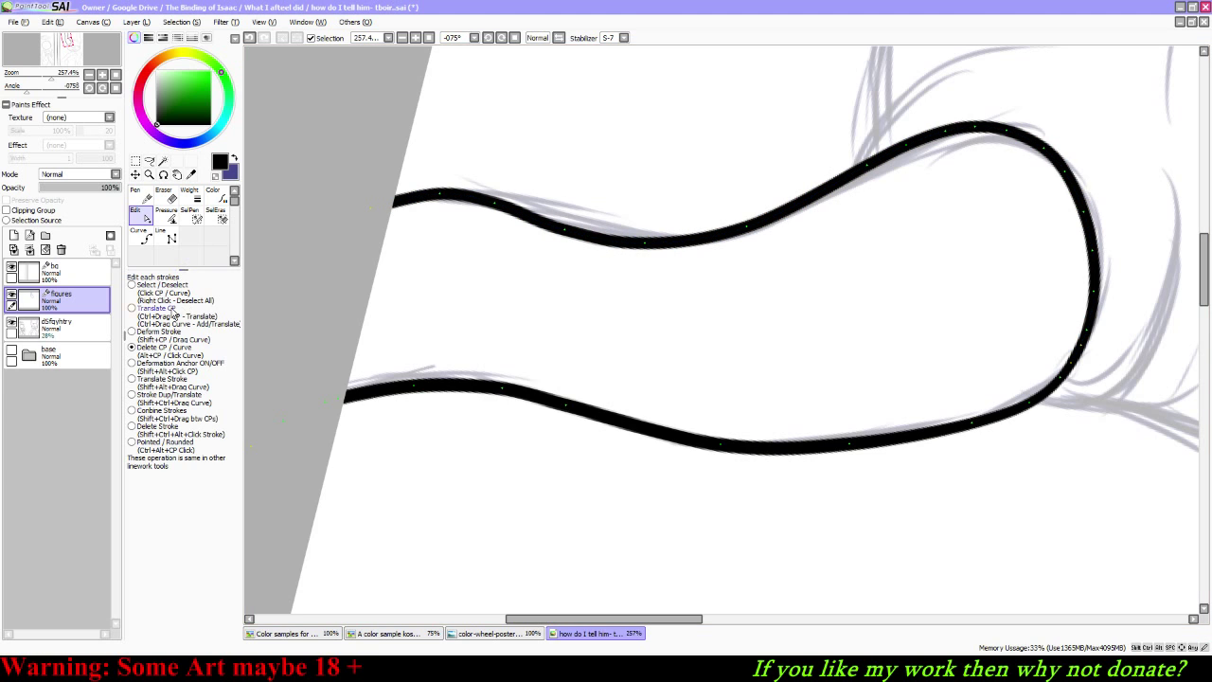
Step: Translate three control points on the horn's inner contour near the canvas edge to bring the line closer to the sketch
left_click(141, 309)
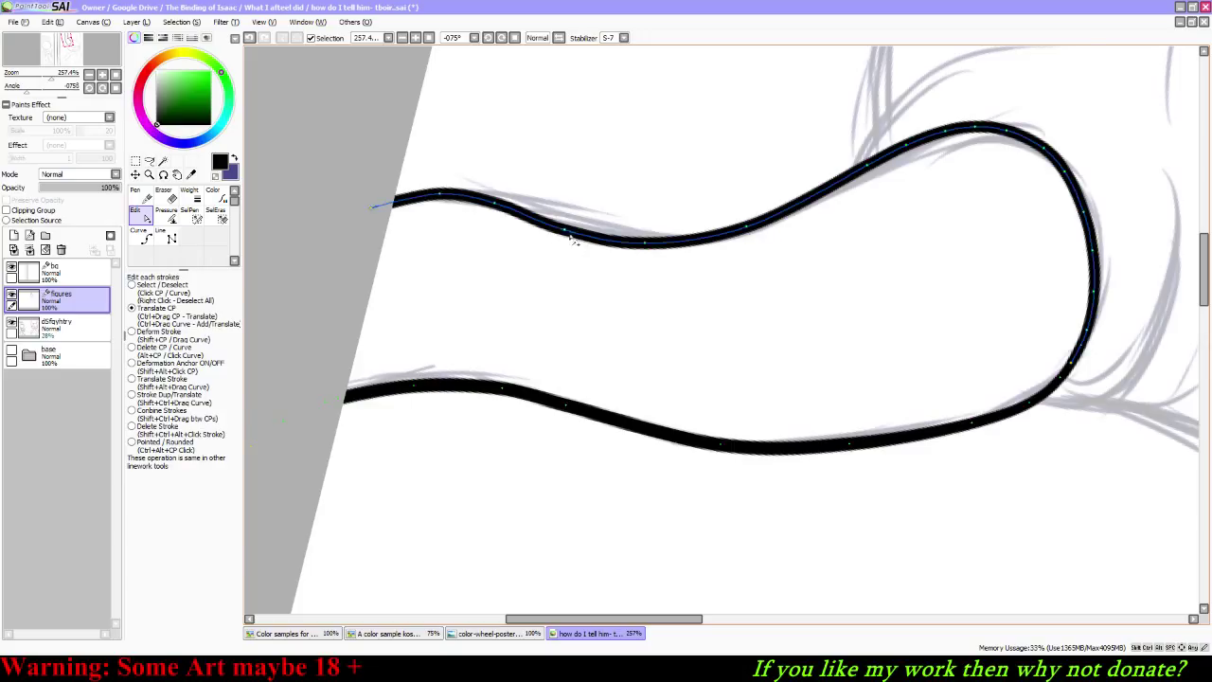
left_click_drag(565, 229, 570, 224)
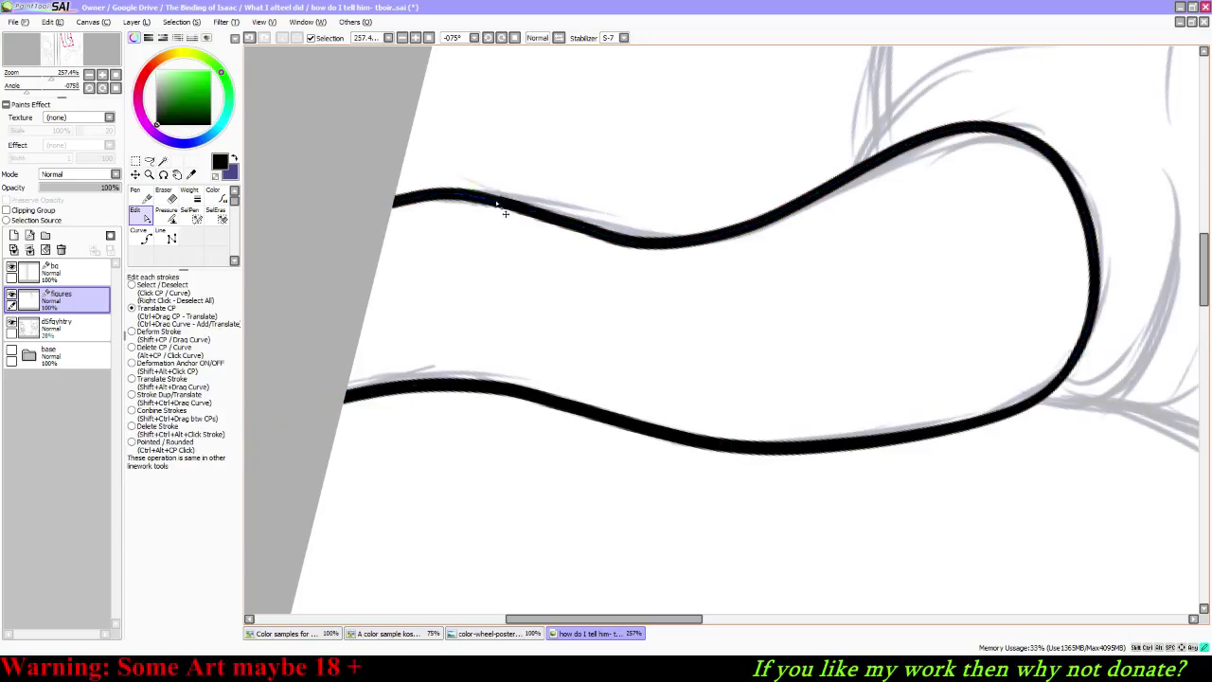
left_click_drag(501, 203, 503, 198)
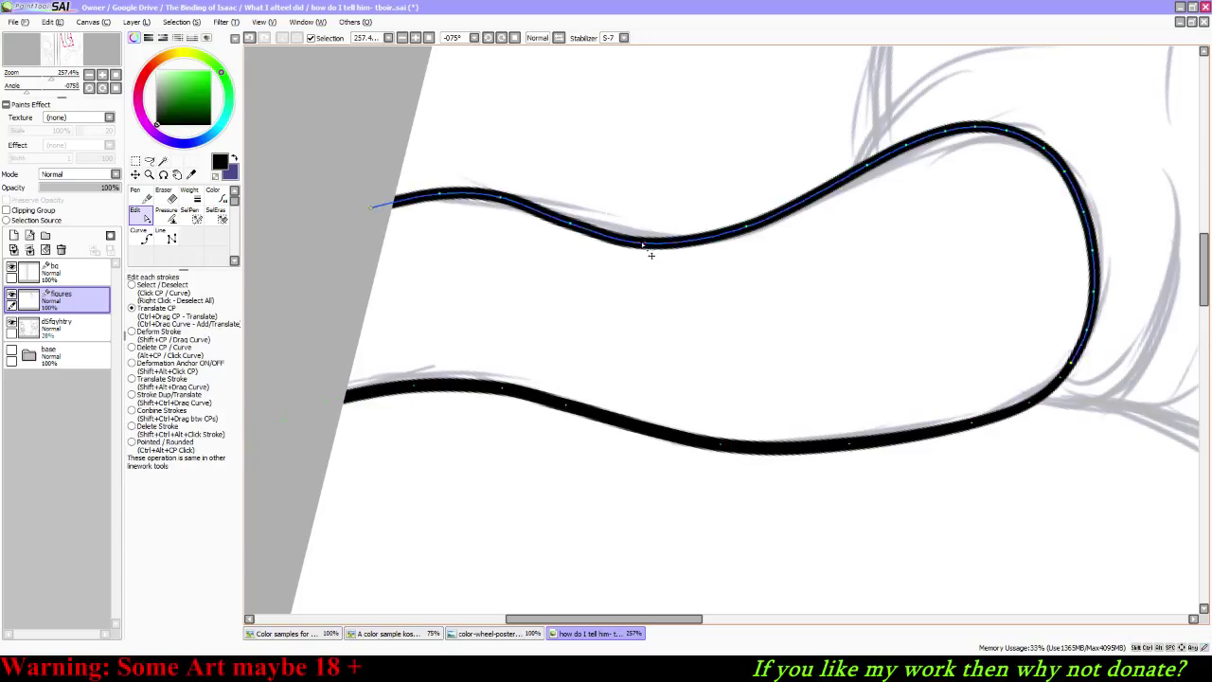
left_click_drag(646, 244, 654, 239)
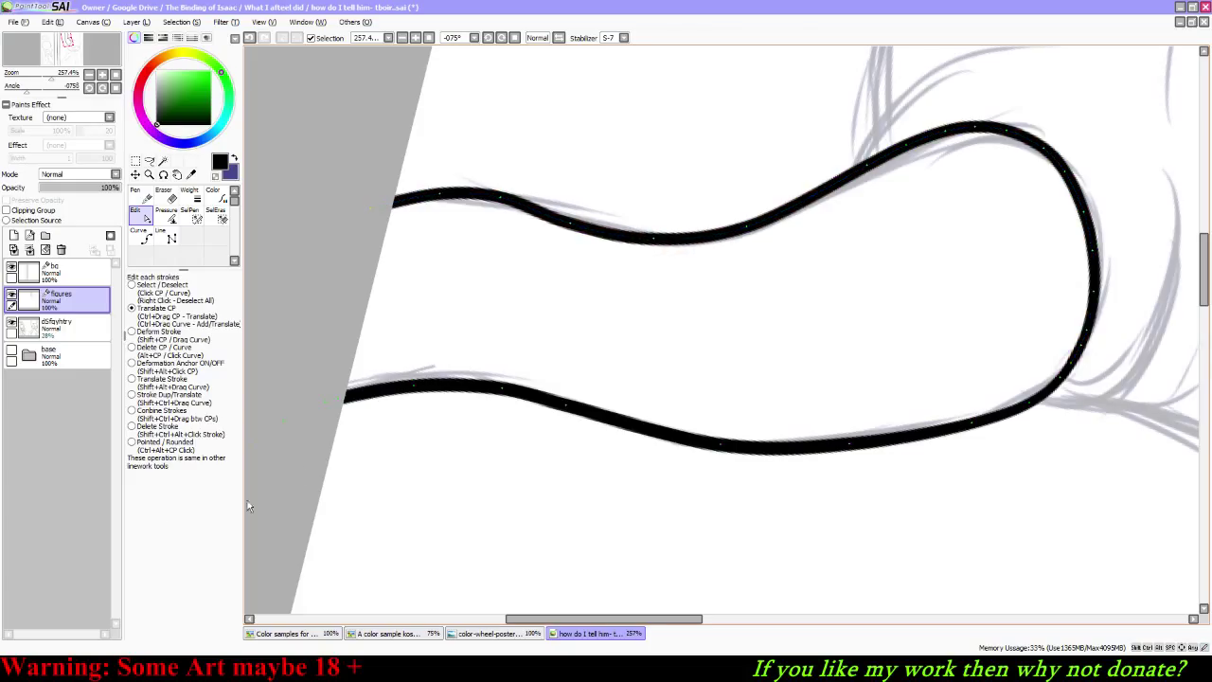
key("alt+Tab")
key("alt+Tab")
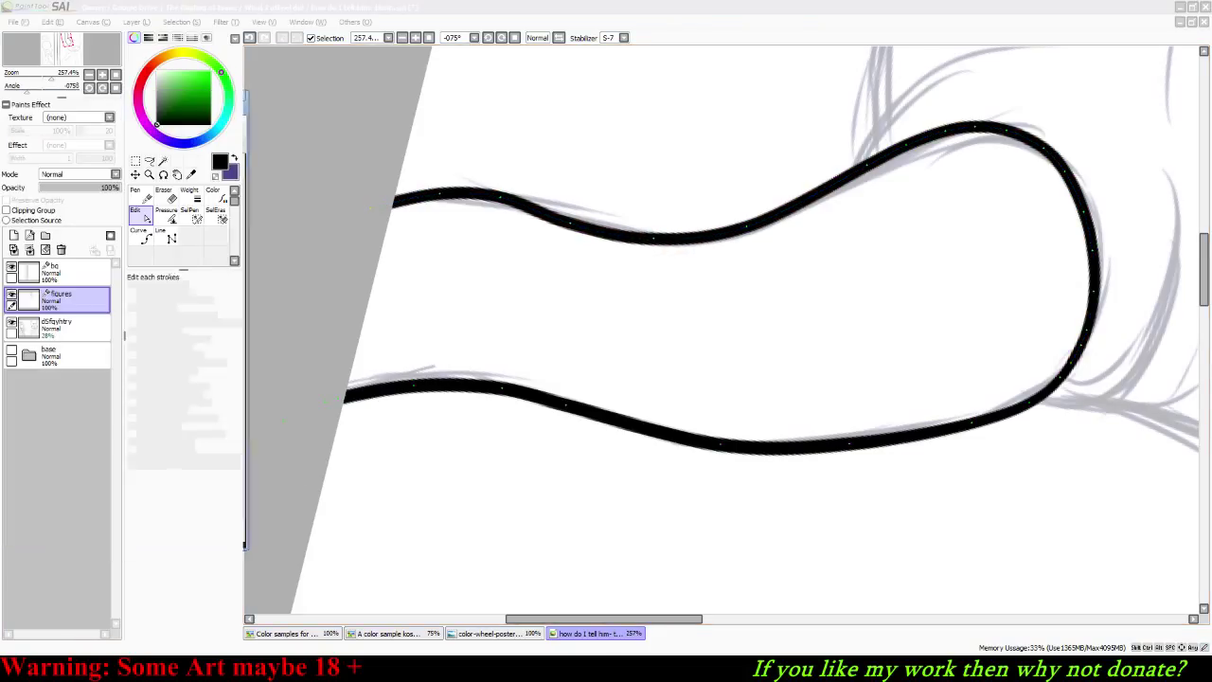
key("alt+Tab")
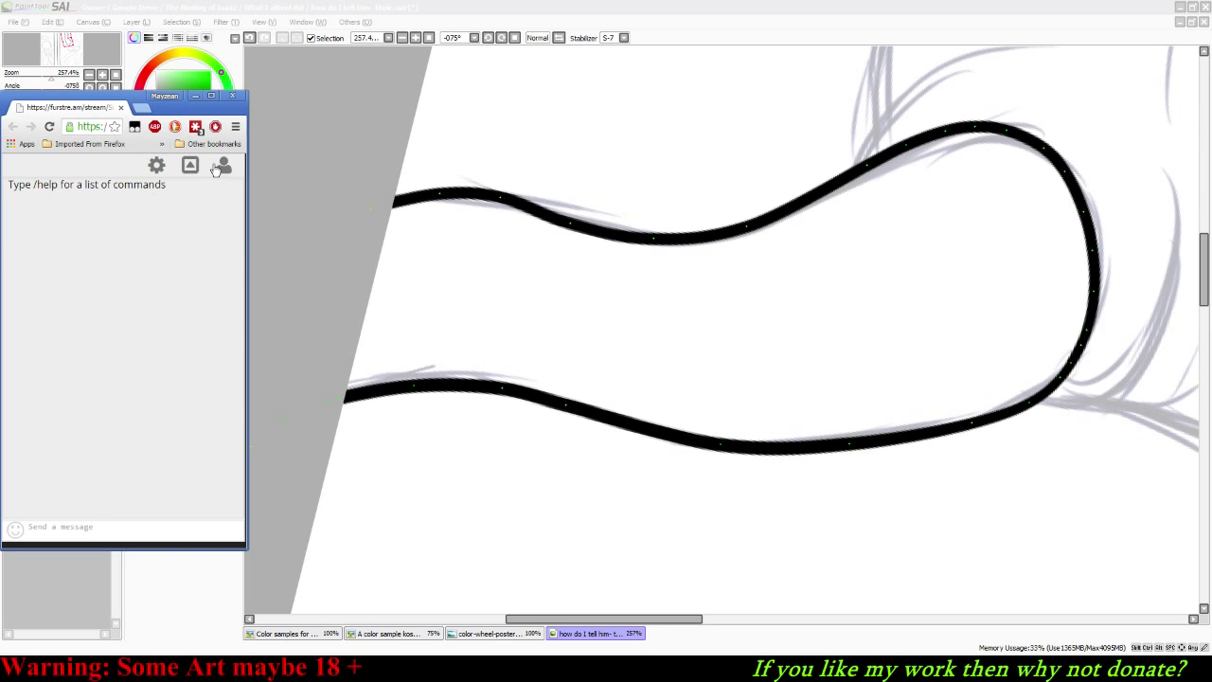
left_click(153, 169)
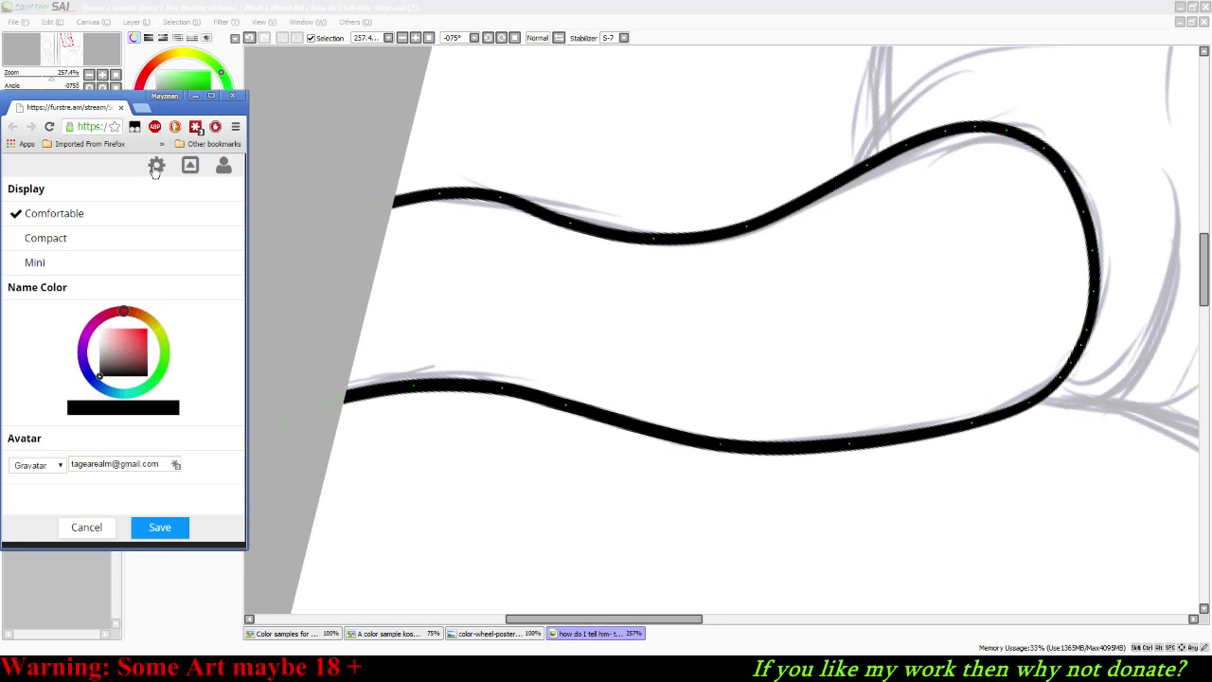
left_click(156, 169)
Step: Return to PaintTool SAI and shift the two control points of the inner horn contour nearest the canvas edge toward the sketch
left_click(480, 6)
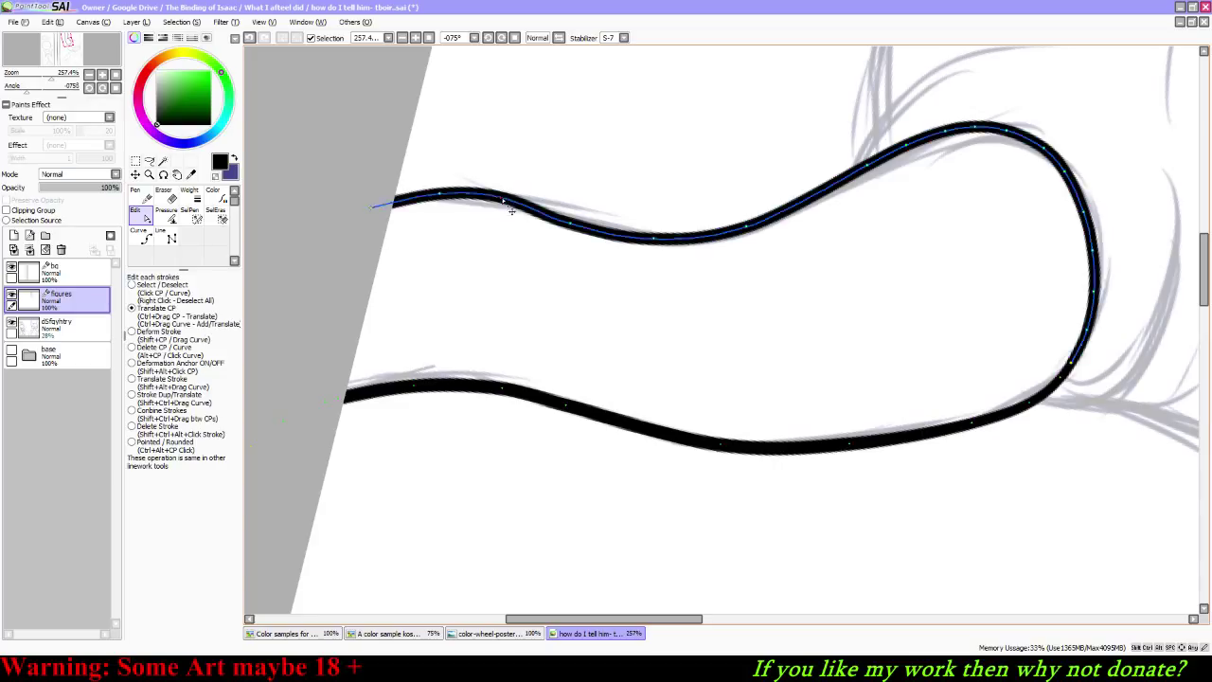
left_click_drag(501, 197, 443, 195)
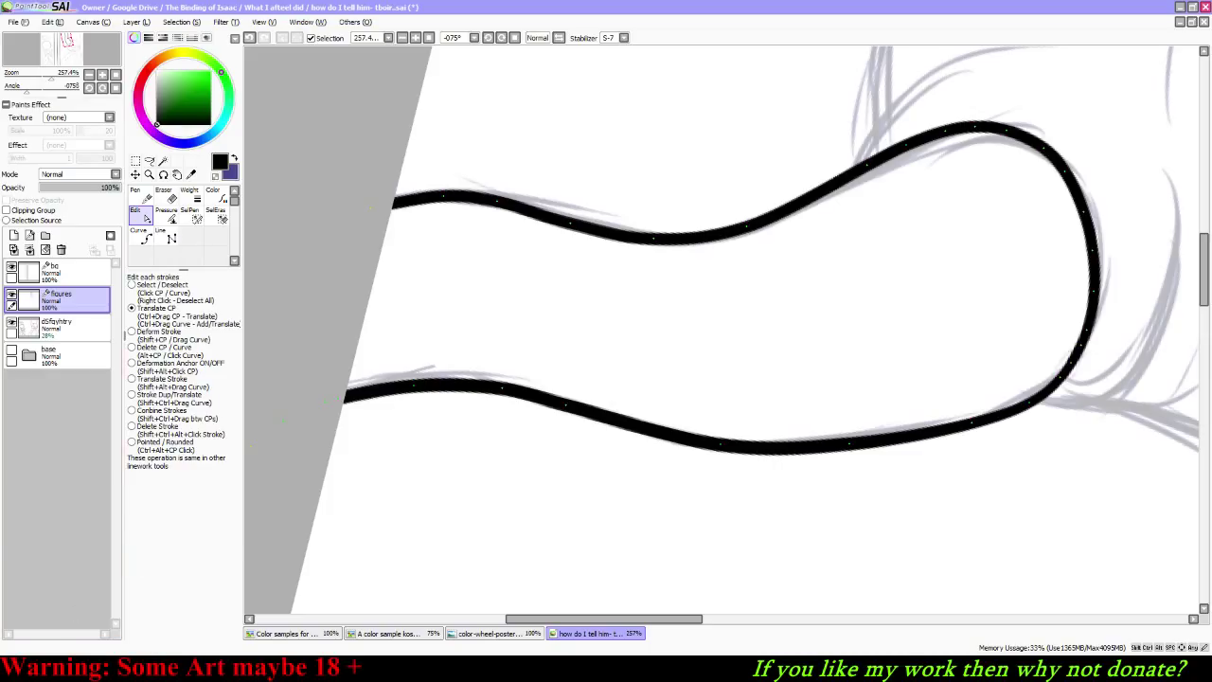
Step: Switch to the stream chat window in the browser, set the avatar source to Weasyl with the account's username, and save the settings
key("alt+Tab")
left_click(157, 168)
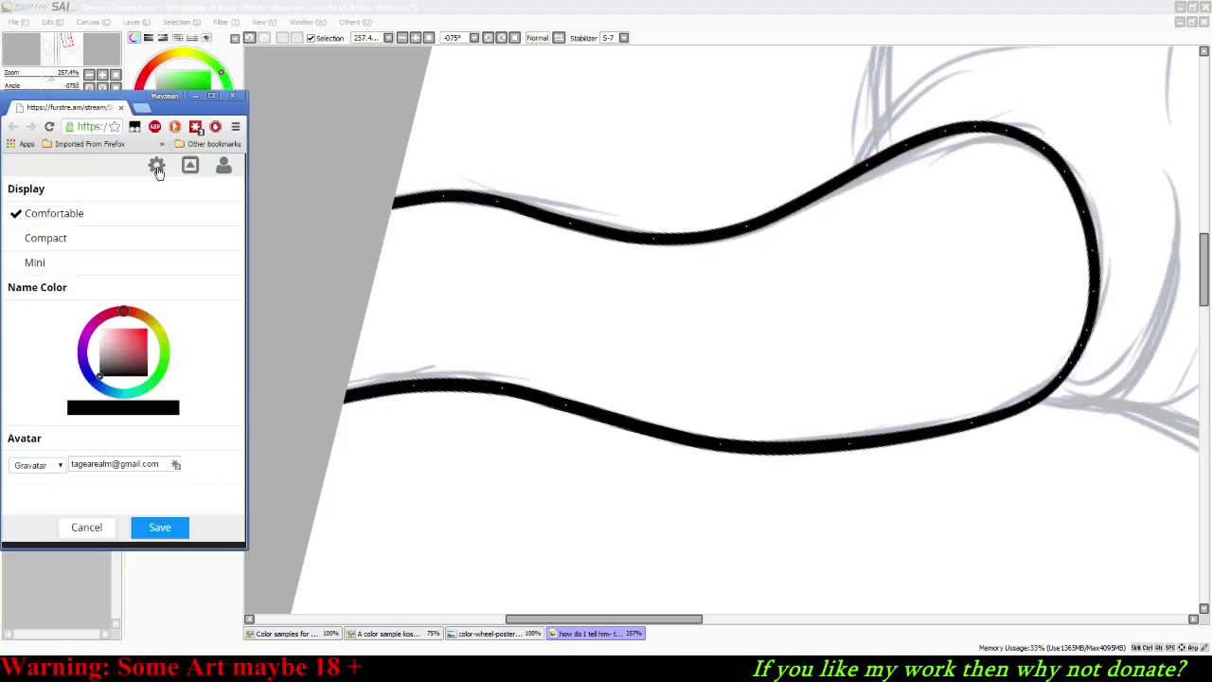
left_click(21, 464)
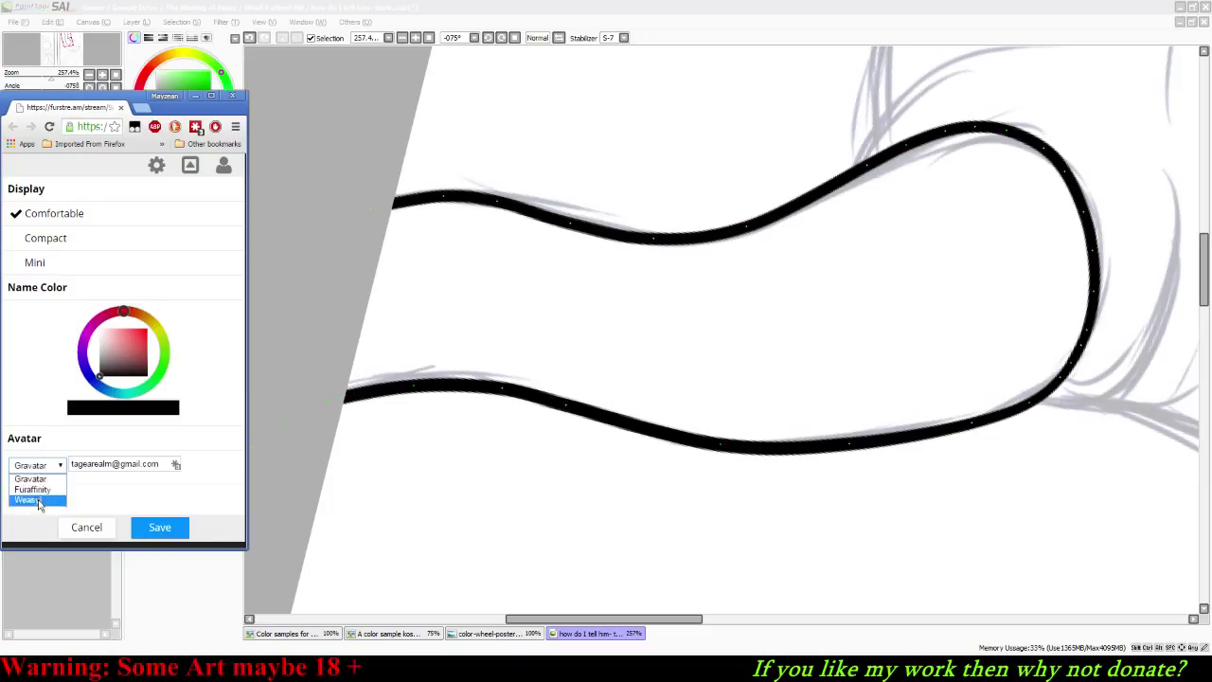
left_click(42, 499)
left_click(126, 465)
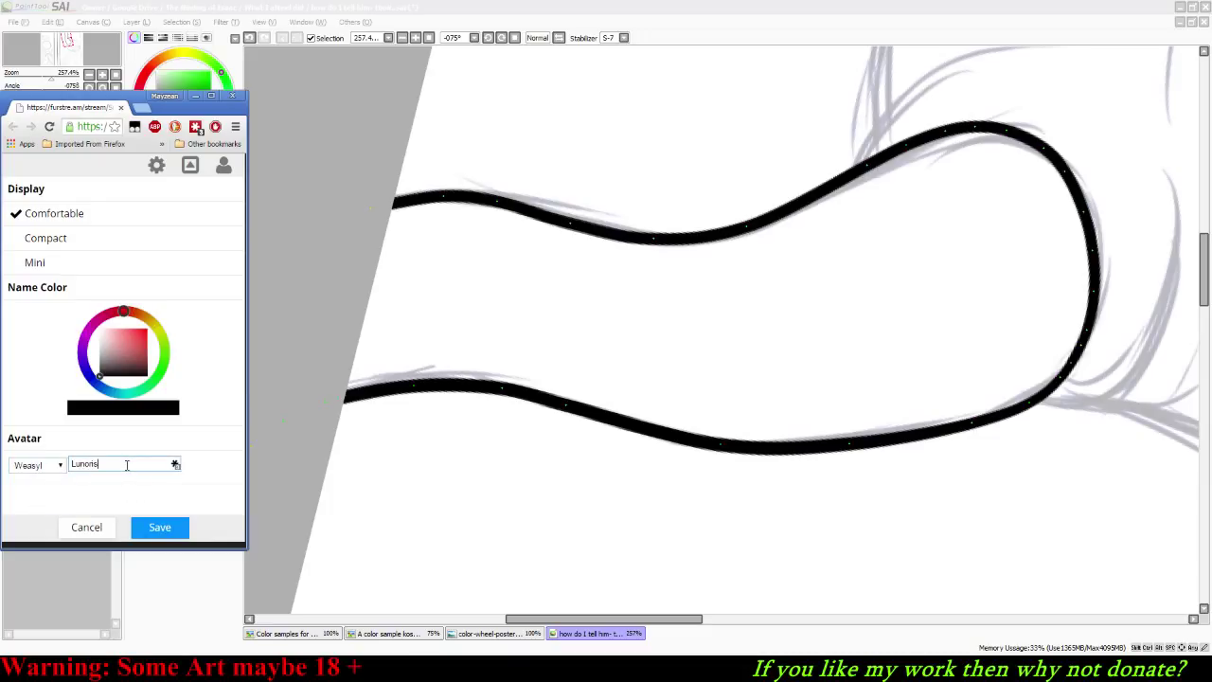
left_click(158, 538)
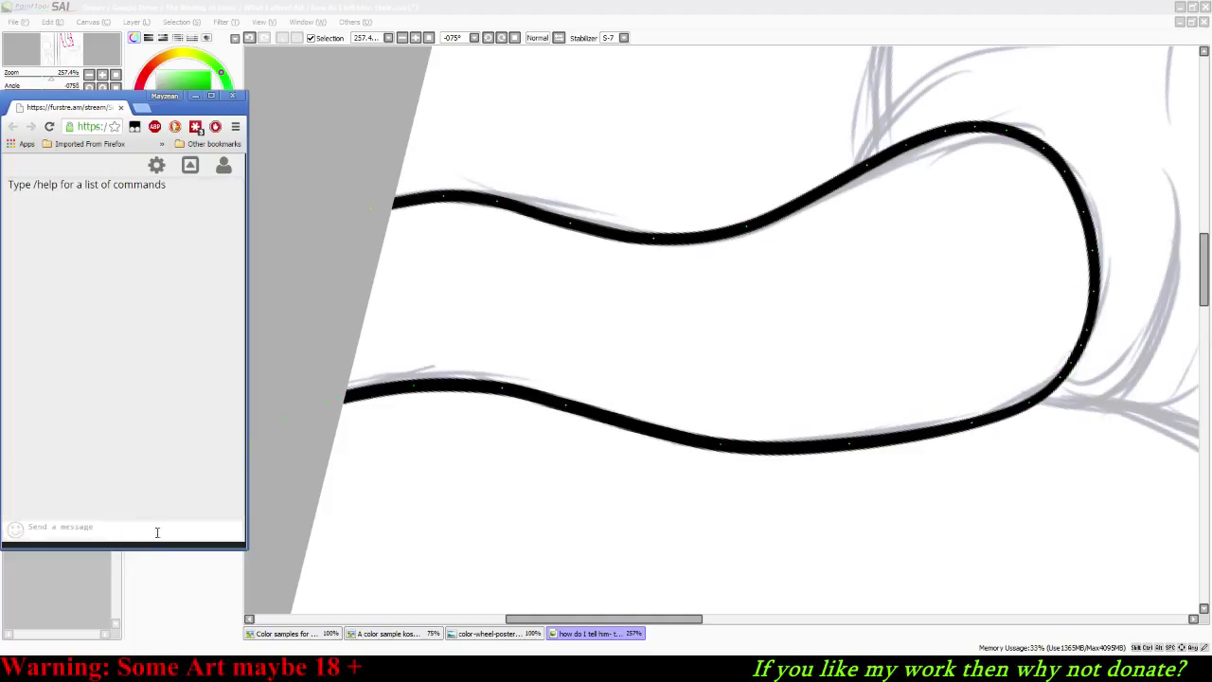
Step: Send the message "hello" in the stream chat
type("he")
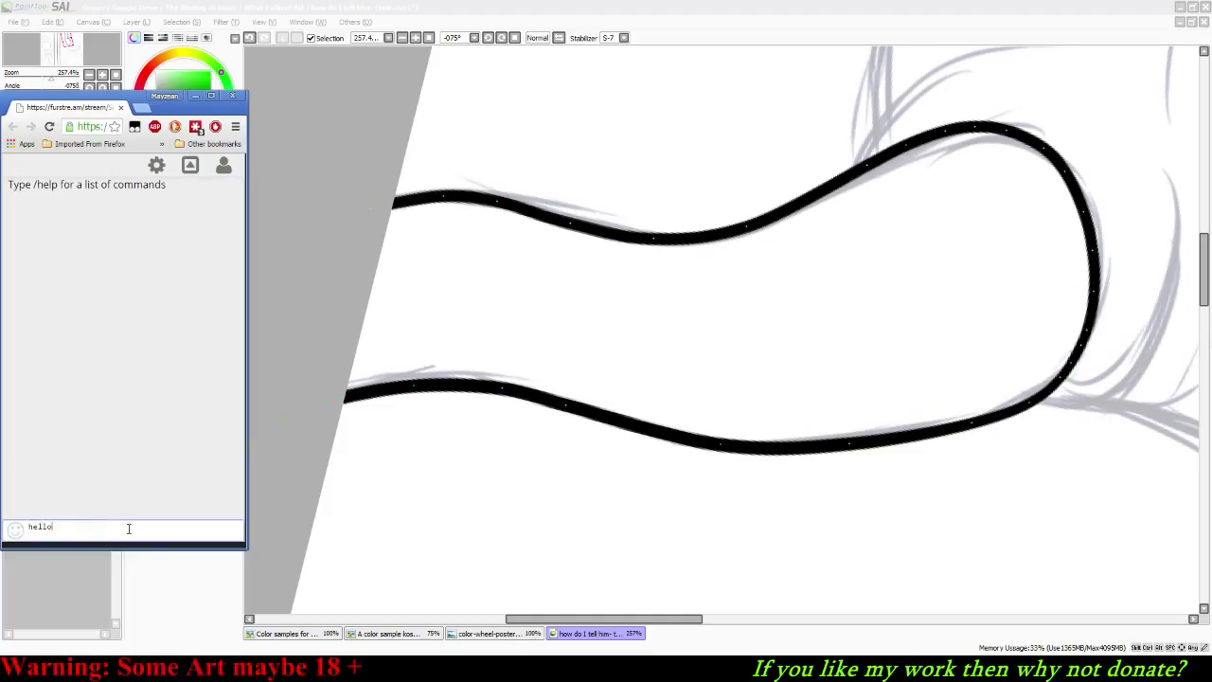
type("llo")
key("Return")
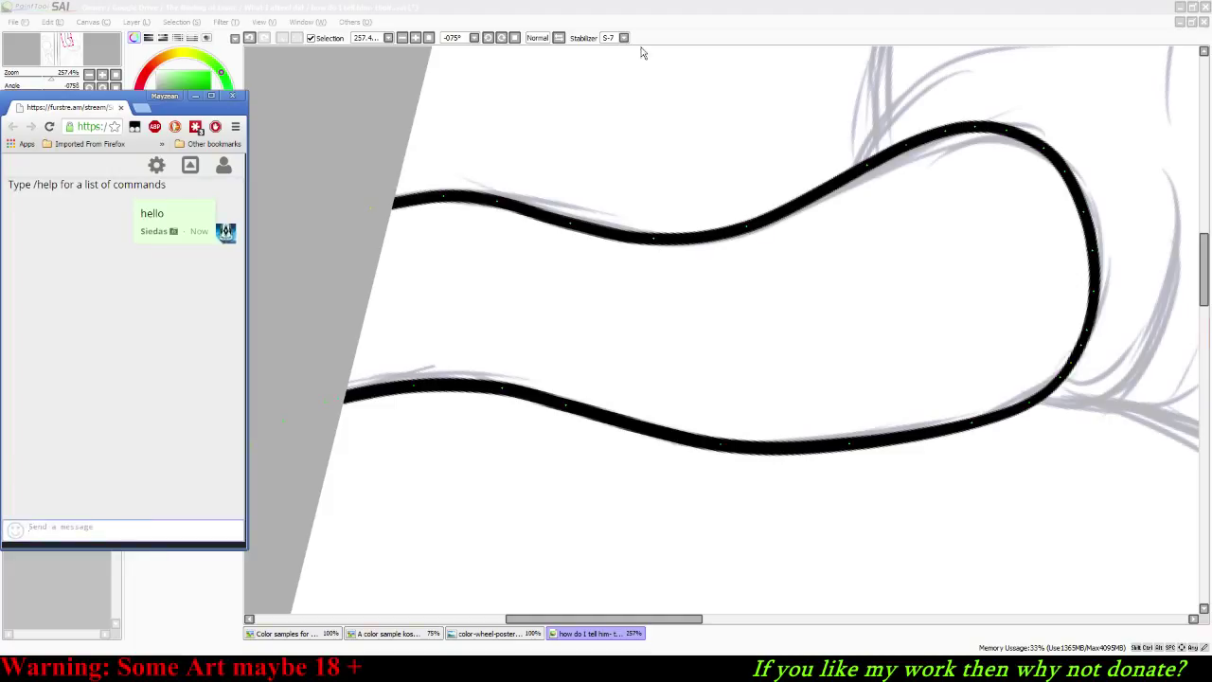
Step: Back in PaintTool SAI, delete surplus control points on the horn's inner contour near its rounded base and translate the remaining ones toward the sketch
left_click(668, 6)
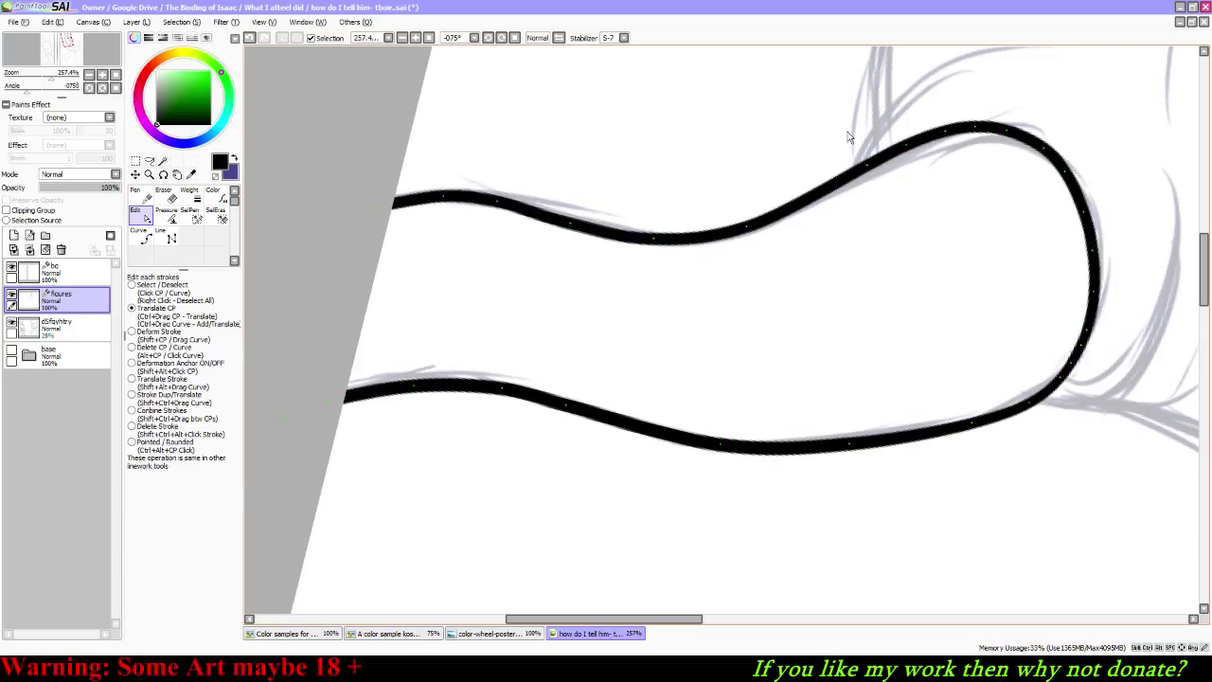
left_click(133, 347)
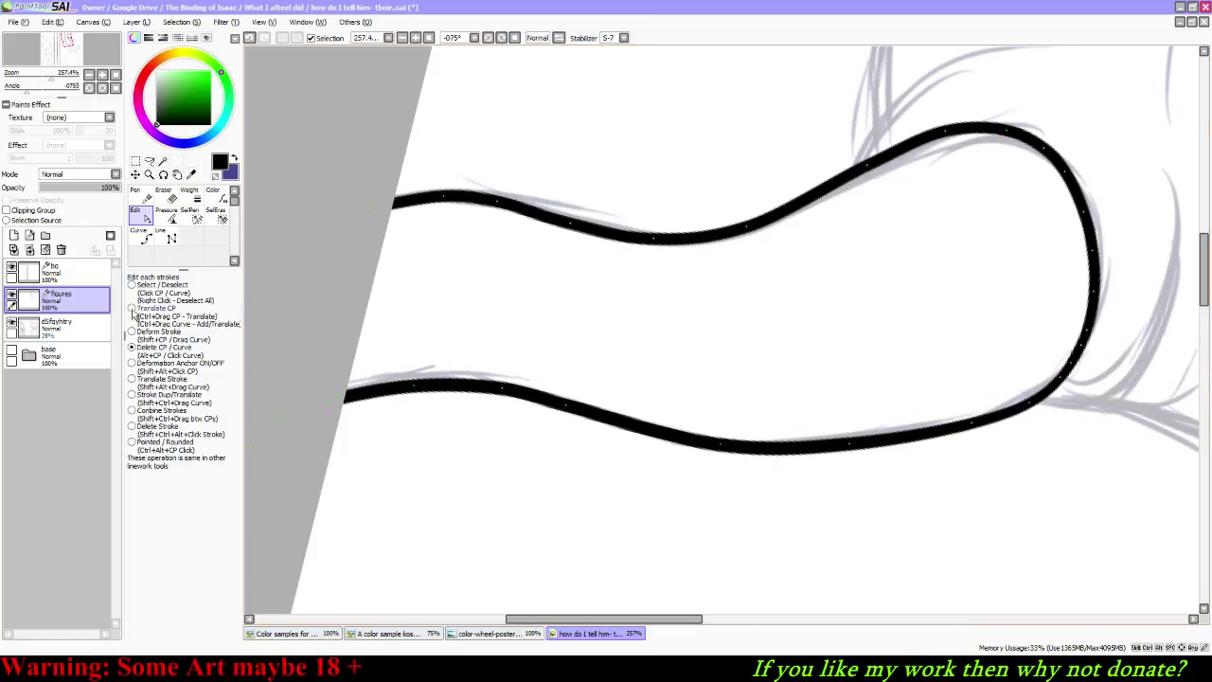
left_click(133, 310)
mouse_move(867, 165)
left_mouse_down()
mouse_move(872, 188)
mouse_move(865, 174)
left_mouse_up()
mouse_move(927, 136)
left_mouse_down()
mouse_move(953, 136)
mouse_move(861, 187)
mouse_move(863, 176)
left_mouse_up()
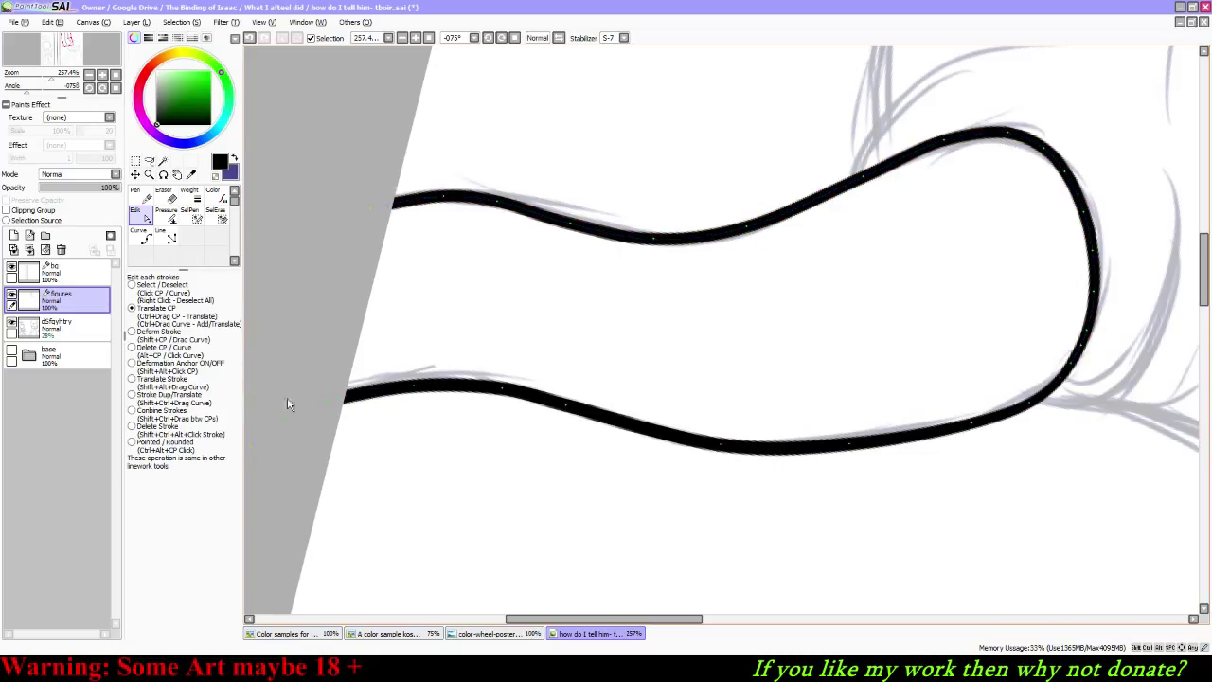
Step: Reset the canvas rotation and ink the curved fold beneath the horn's base with the Pen
left_click(117, 74)
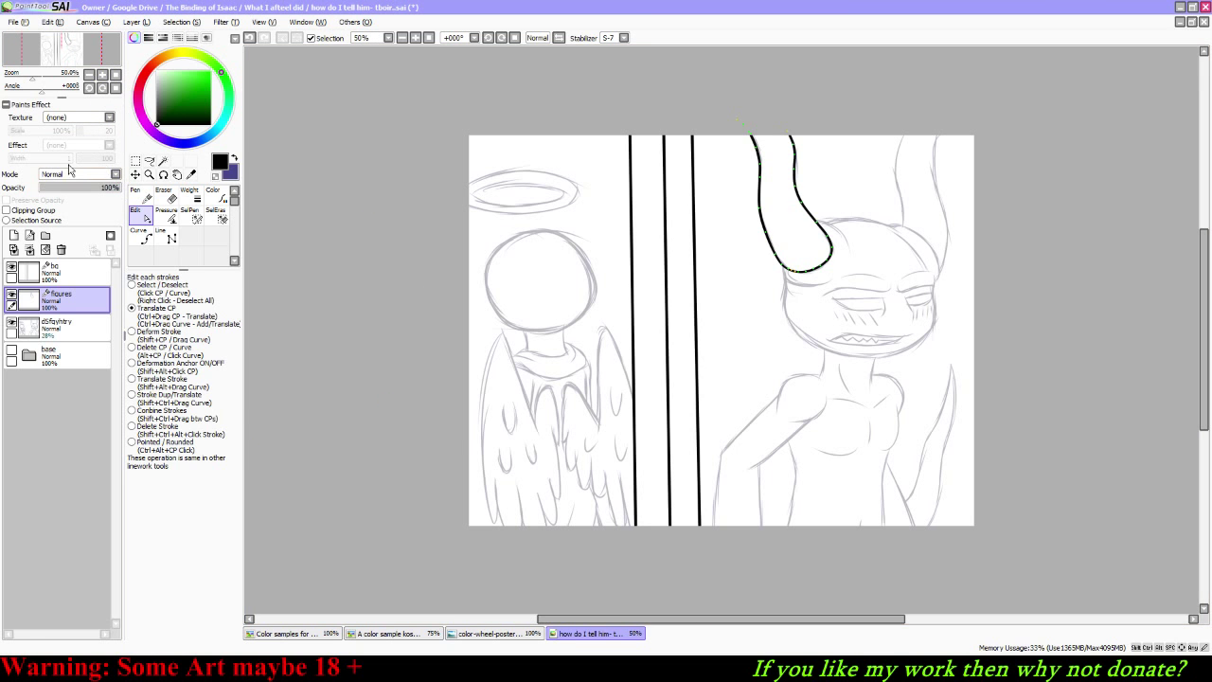
left_click(141, 196)
scroll(820, 286, "up", 4)
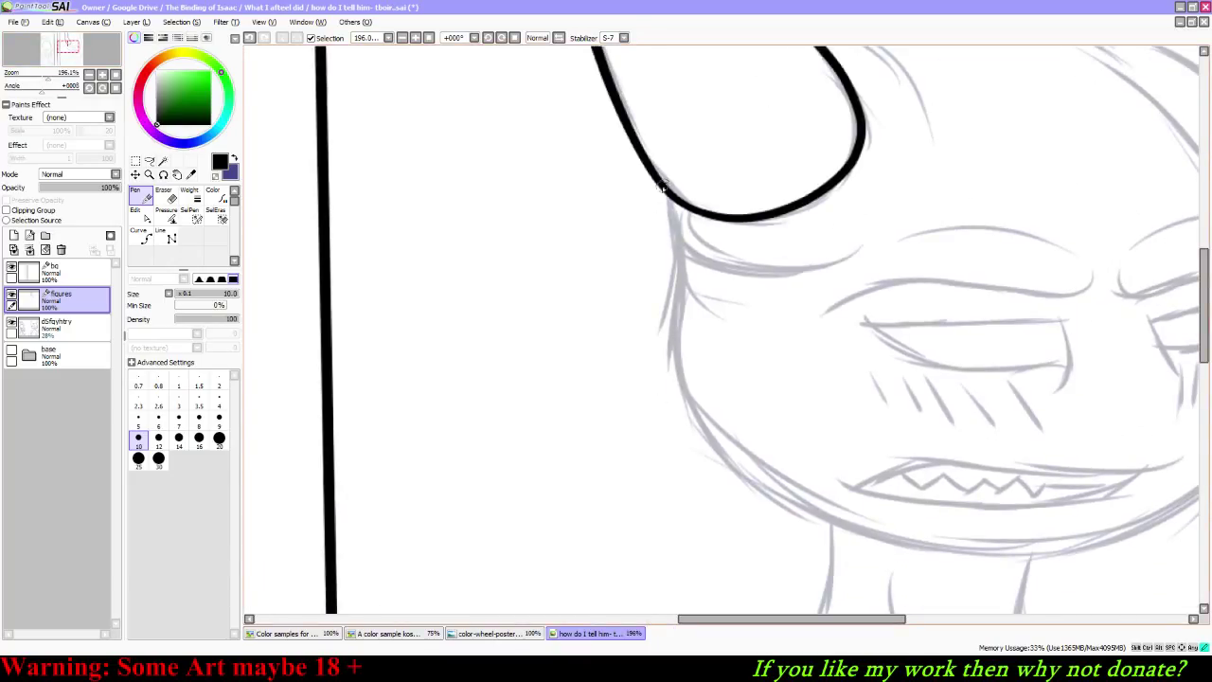
mouse_move(663, 188)
left_mouse_down()
mouse_move(667, 248)
mouse_move(853, 260)
left_mouse_up()
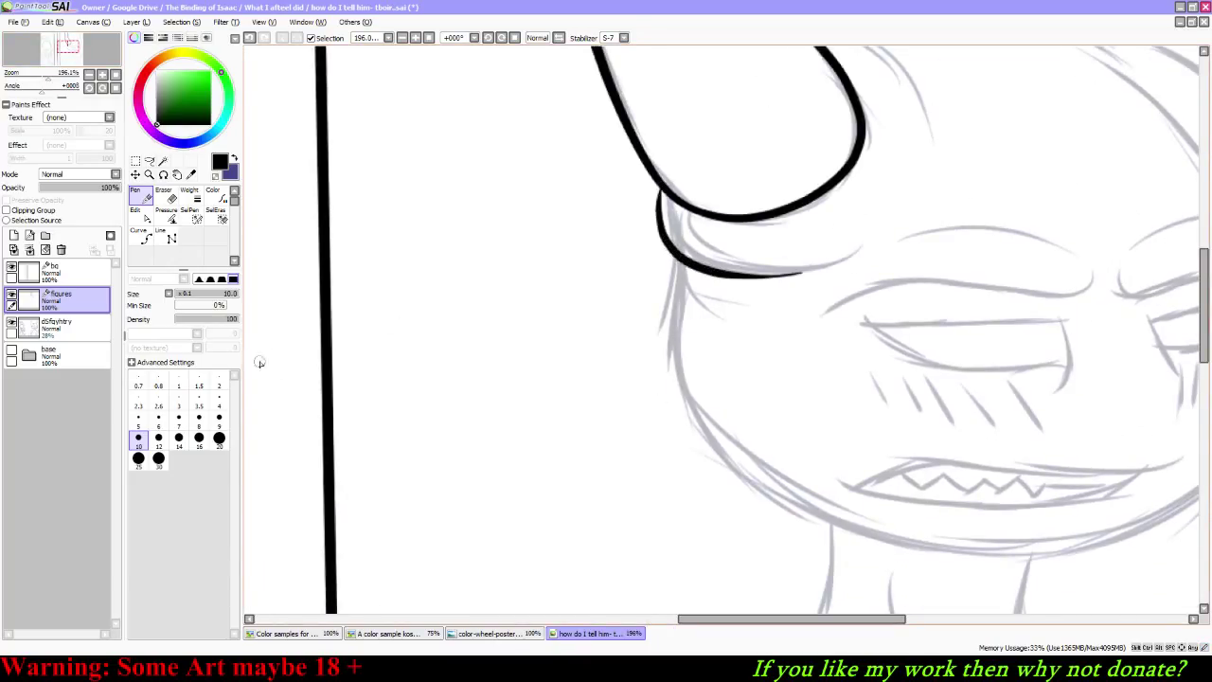
Step: Try to ink the short arc on the forehead beside the horn, starting from the horn's contour, and undo the strokes
left_click_drag(68, 47, 75, 44)
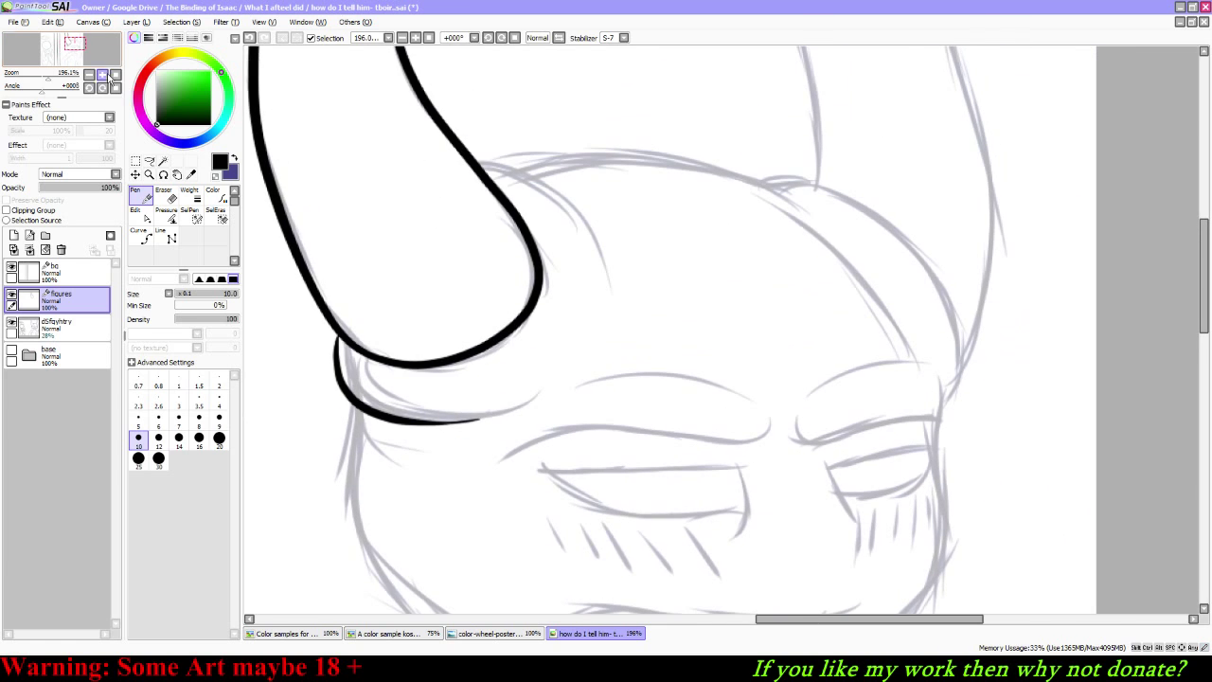
mouse_move(490, 181)
left_mouse_down()
mouse_move(609, 239)
mouse_move(587, 334)
left_mouse_up()
key("ctrl+z")
mouse_move(485, 179)
left_mouse_down()
mouse_move(551, 189)
mouse_move(589, 296)
mouse_move(597, 222)
mouse_move(494, 184)
left_mouse_up()
key("ctrl+z")
key("ctrl+z")
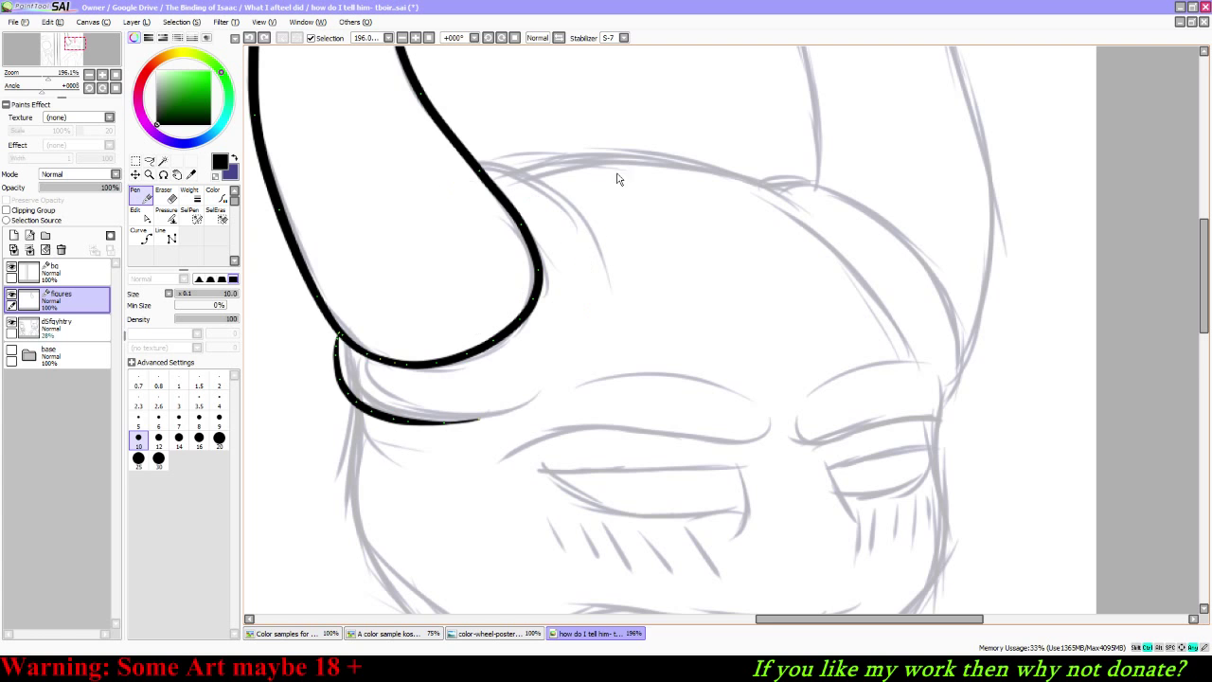
Step: Flip the canvas view horizontally and ink the forehead arc from its lower tip up to the horn's contour, redrawing the first stroke
left_click(559, 38)
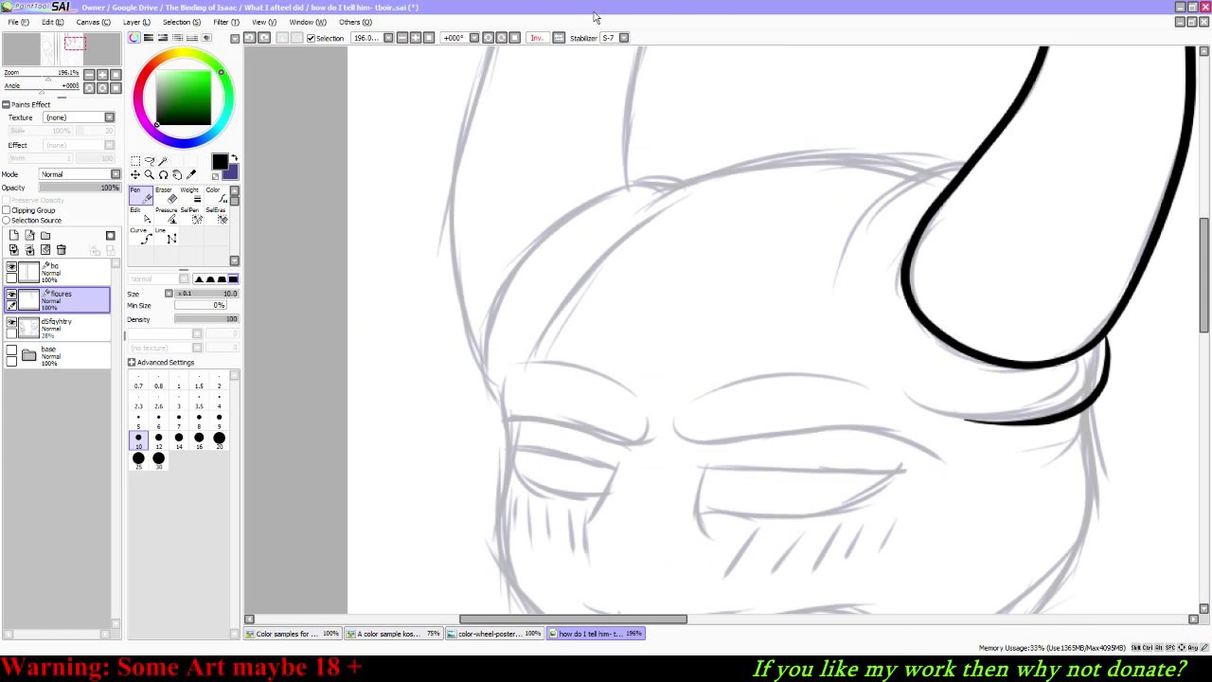
left_click_drag(102, 48, 96, 48)
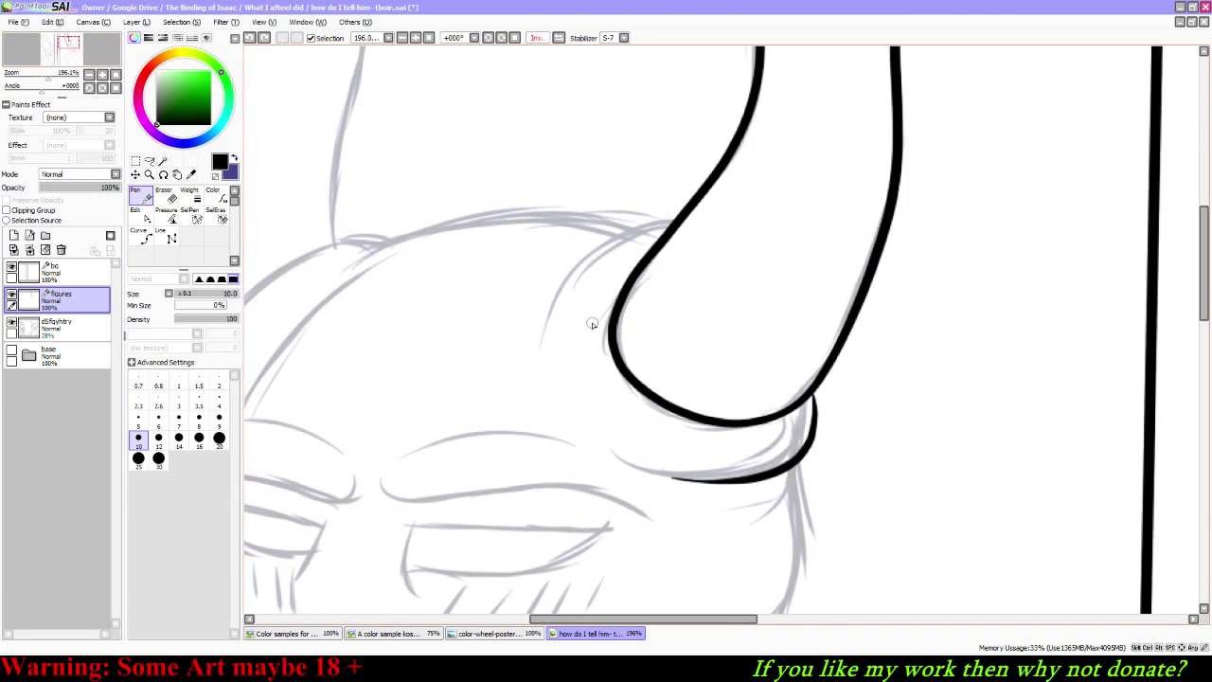
mouse_move(539, 358)
left_mouse_down()
mouse_move(549, 317)
mouse_move(627, 235)
mouse_move(670, 221)
left_mouse_up()
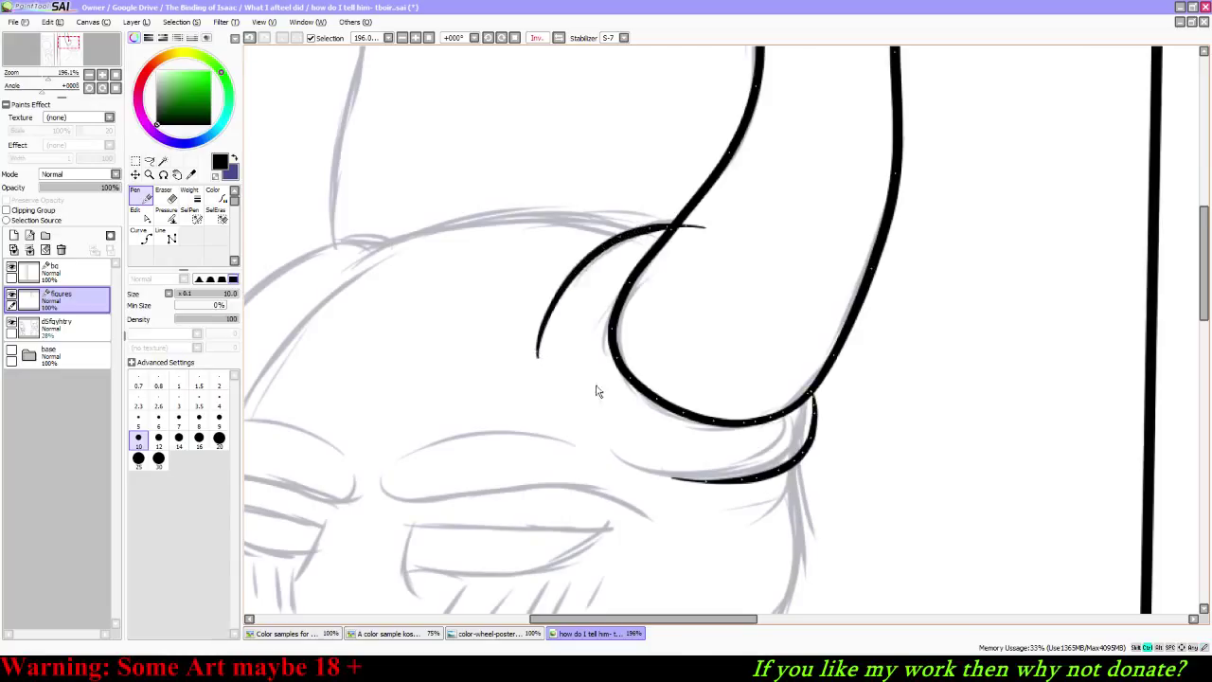
key("ctrl+z")
mouse_move(538, 352)
left_mouse_down()
mouse_move(551, 312)
mouse_move(657, 222)
mouse_move(687, 212)
left_mouse_up()
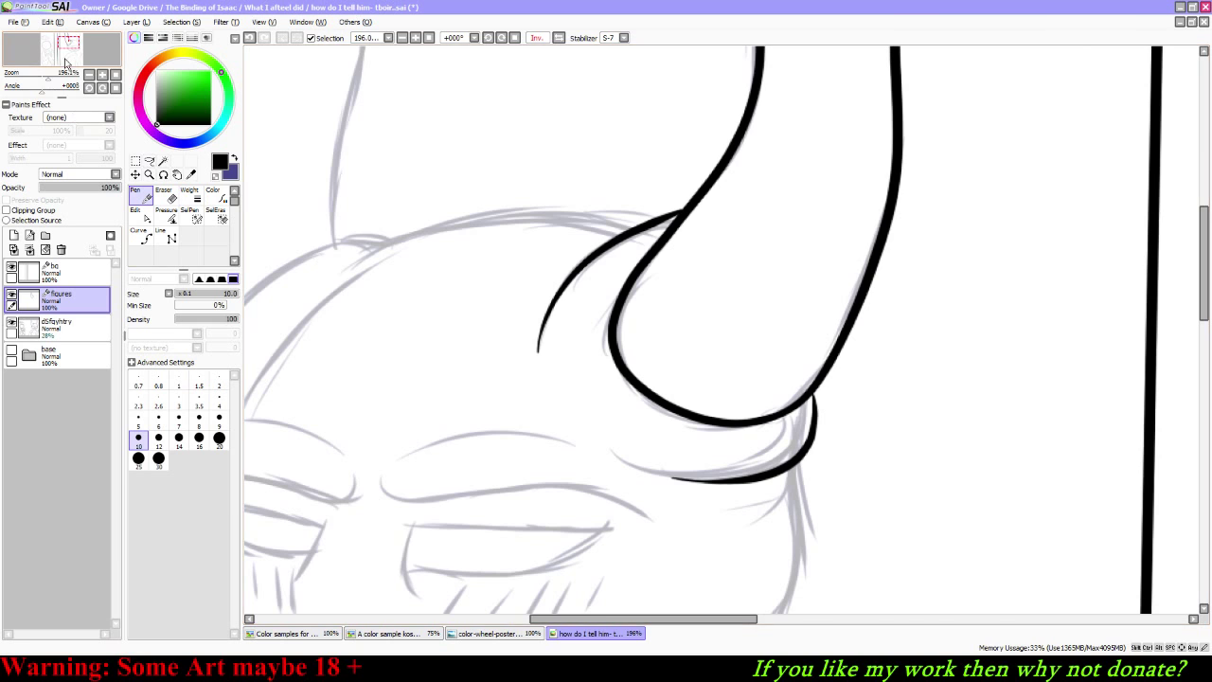
Step: Rotate the canvas to 180° and ink the face outline in one stroke from the horn's base around the chin to the opposite temple
left_click_drag(67, 62, 70, 67)
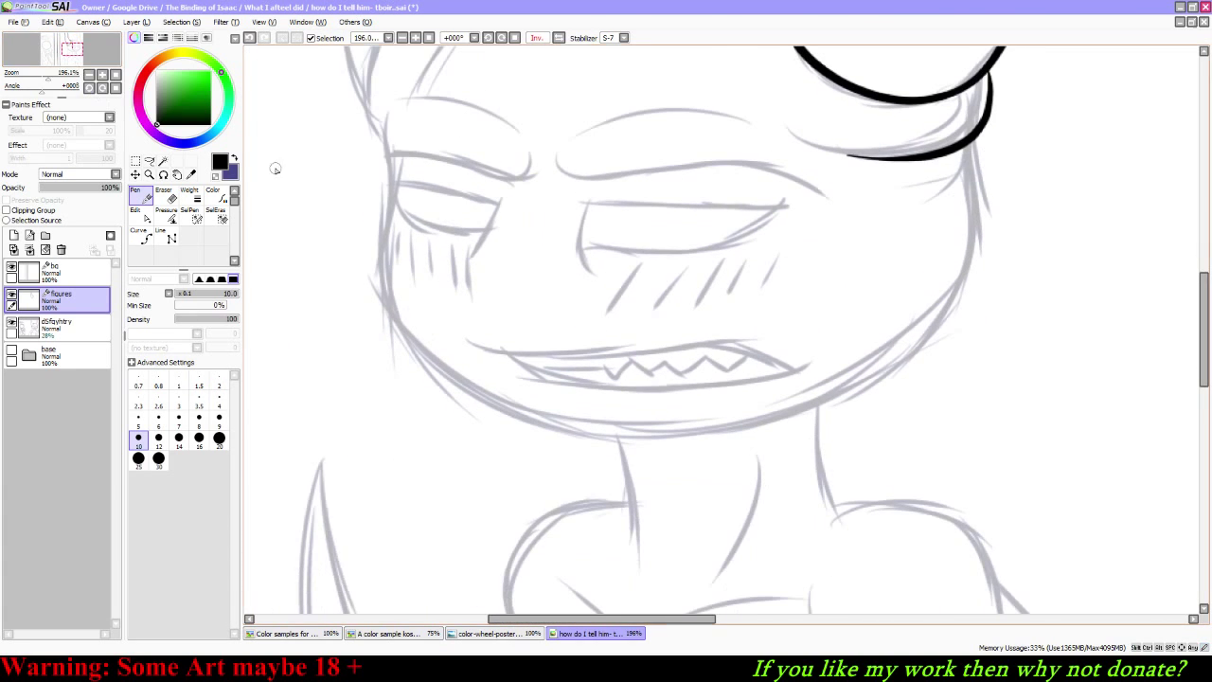
mouse_move(387, 116)
left_mouse_down()
mouse_move(388, 205)
mouse_move(372, 303)
mouse_move(404, 365)
mouse_move(606, 426)
left_mouse_up()
key("ctrl+z")
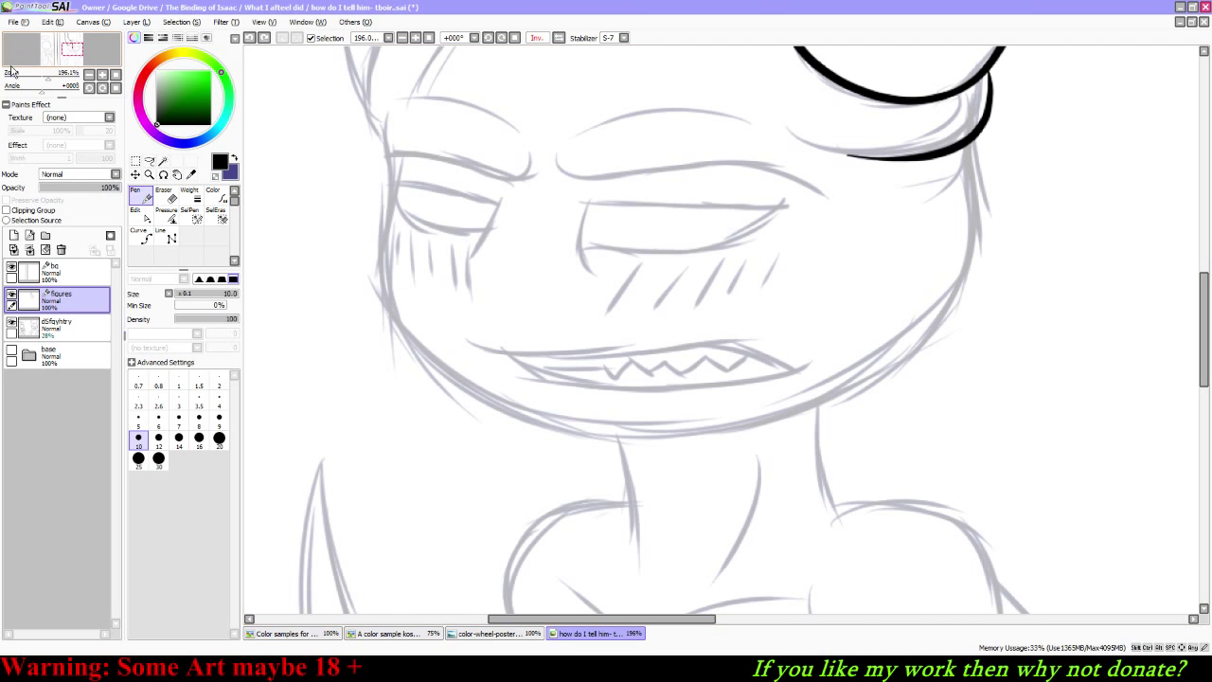
left_click_drag(41, 91, 82, 91)
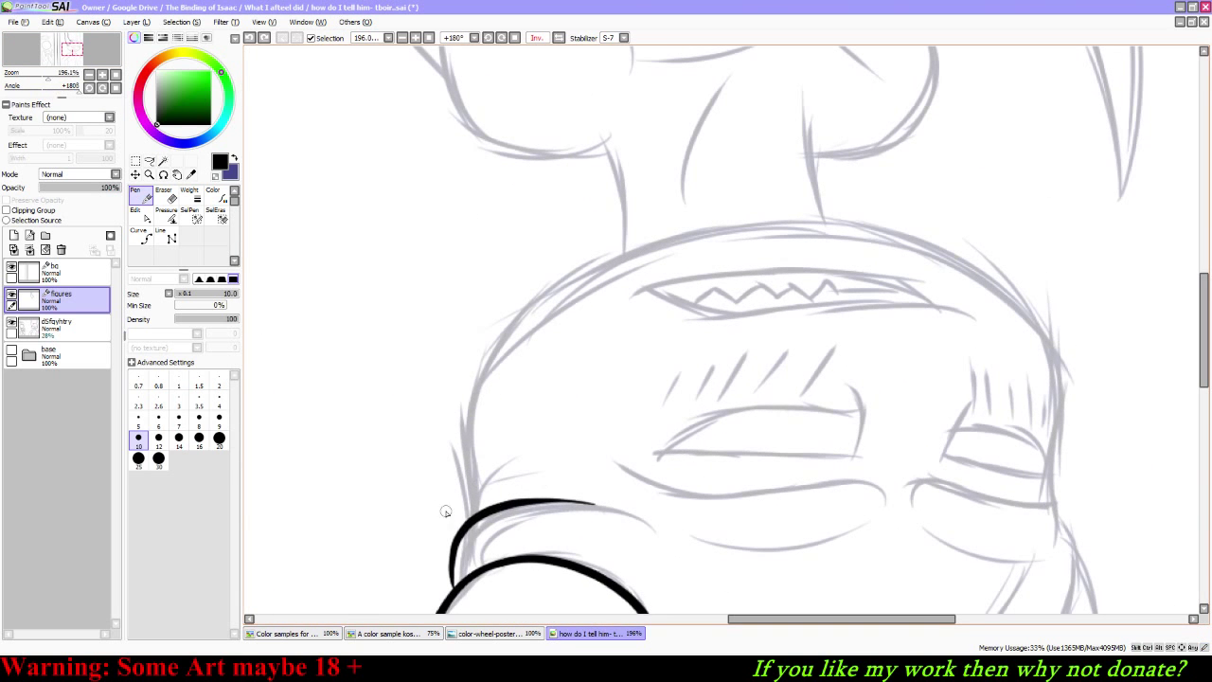
mouse_move(457, 537)
left_mouse_down()
mouse_move(502, 339)
mouse_move(665, 248)
mouse_move(904, 248)
mouse_move(1004, 292)
mouse_move(1049, 358)
mouse_move(1053, 485)
mouse_move(1010, 607)
left_mouse_up()
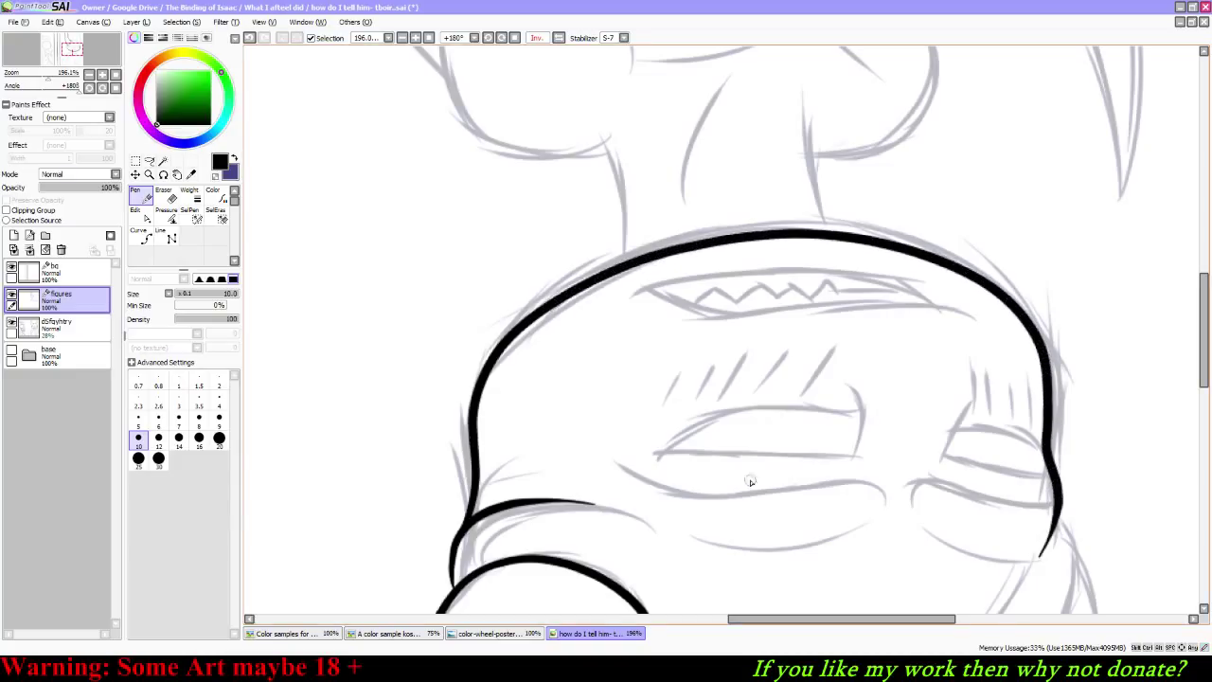
Step: Reset the view and translate the upper control point of the forehead arc so it meets the horn's contour cleanly
left_click(115, 76)
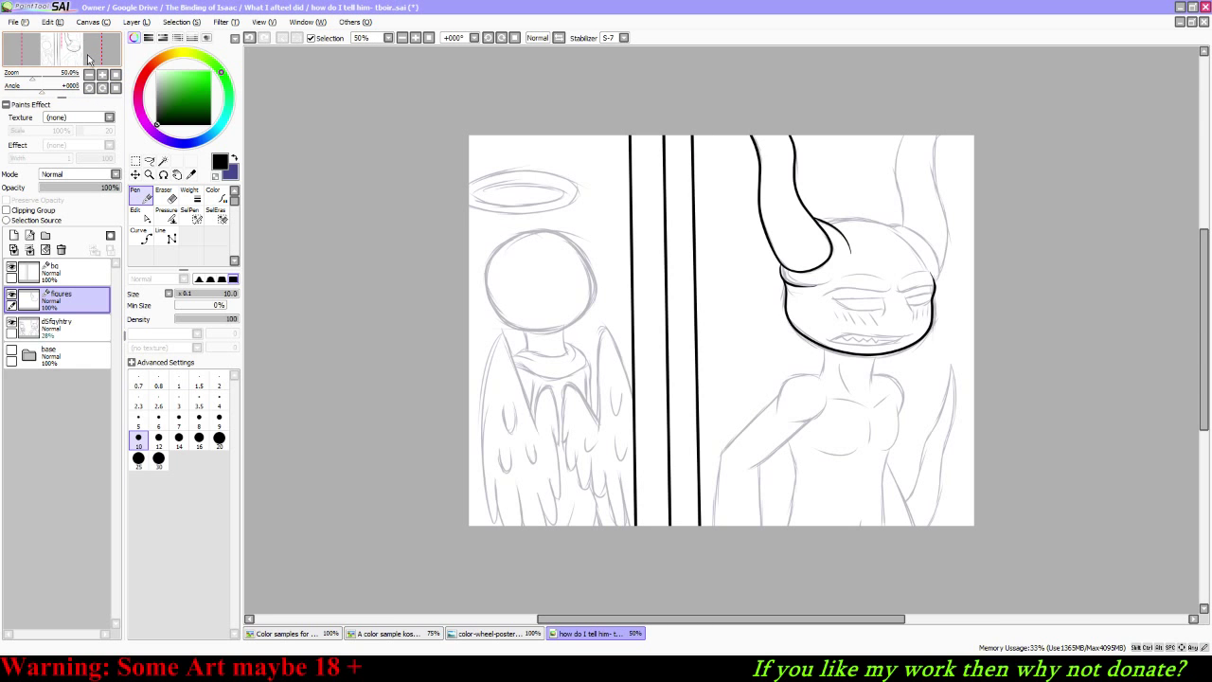
left_click_drag(23, 73, 66, 41)
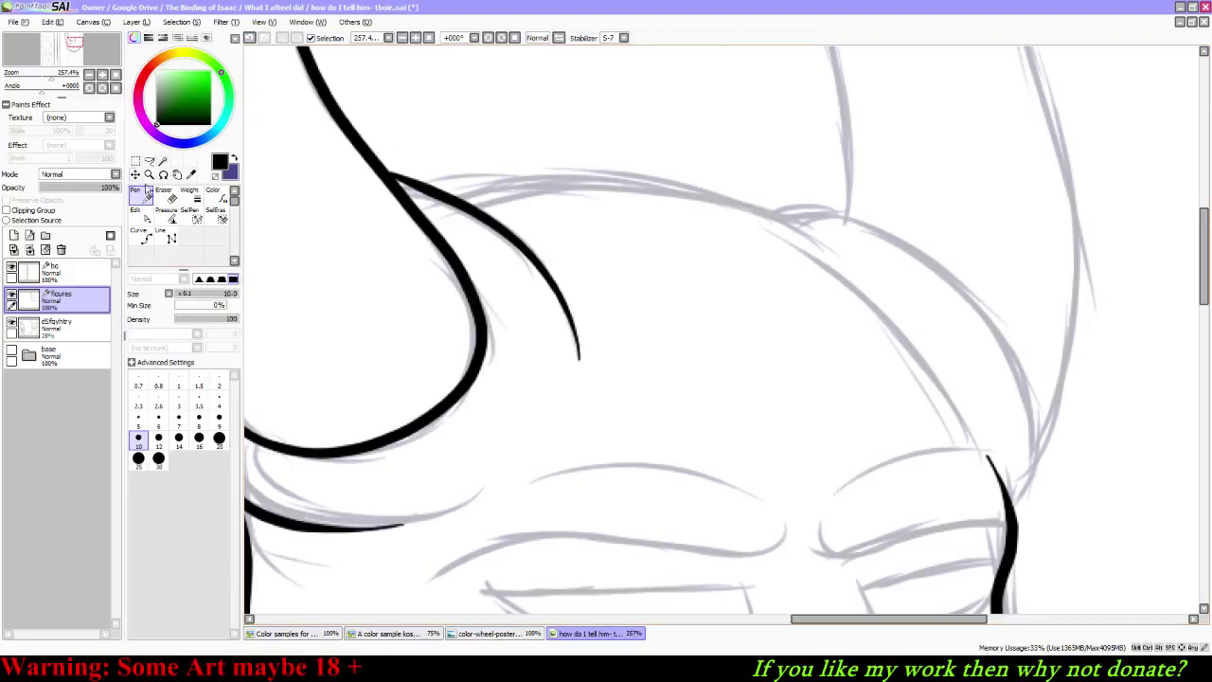
left_click(136, 210)
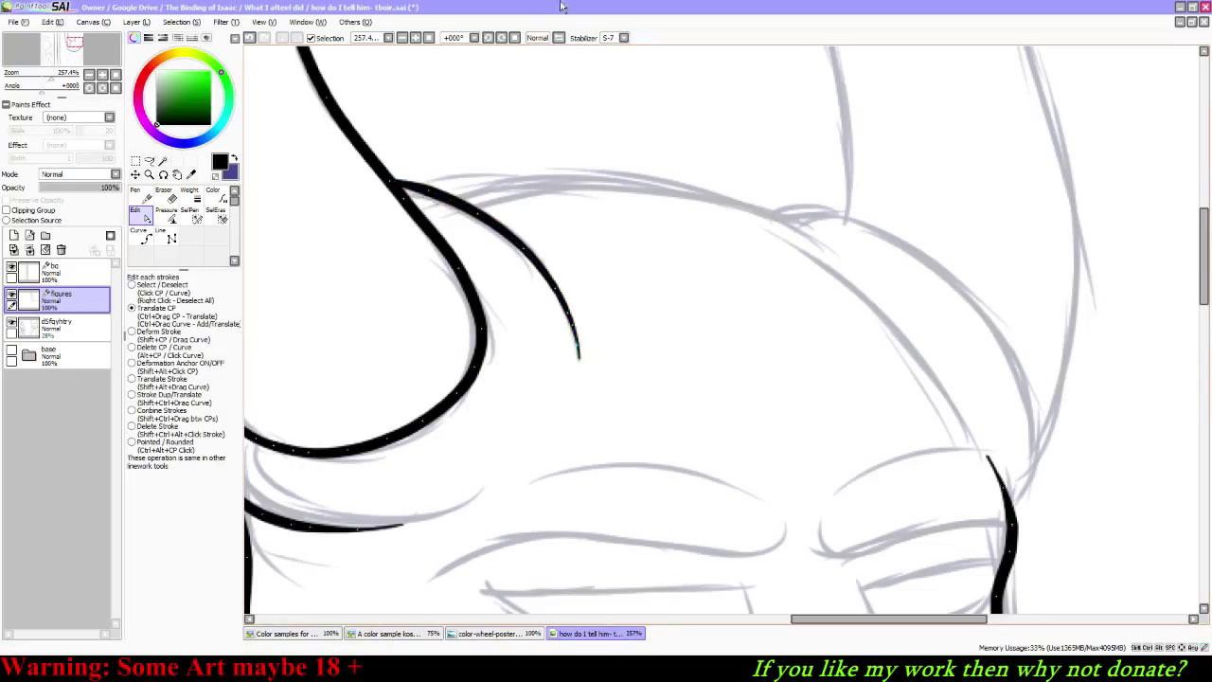
Step: Flip the canvas view horizontally and switch from control-point editing to the linework Pen
left_click(559, 38)
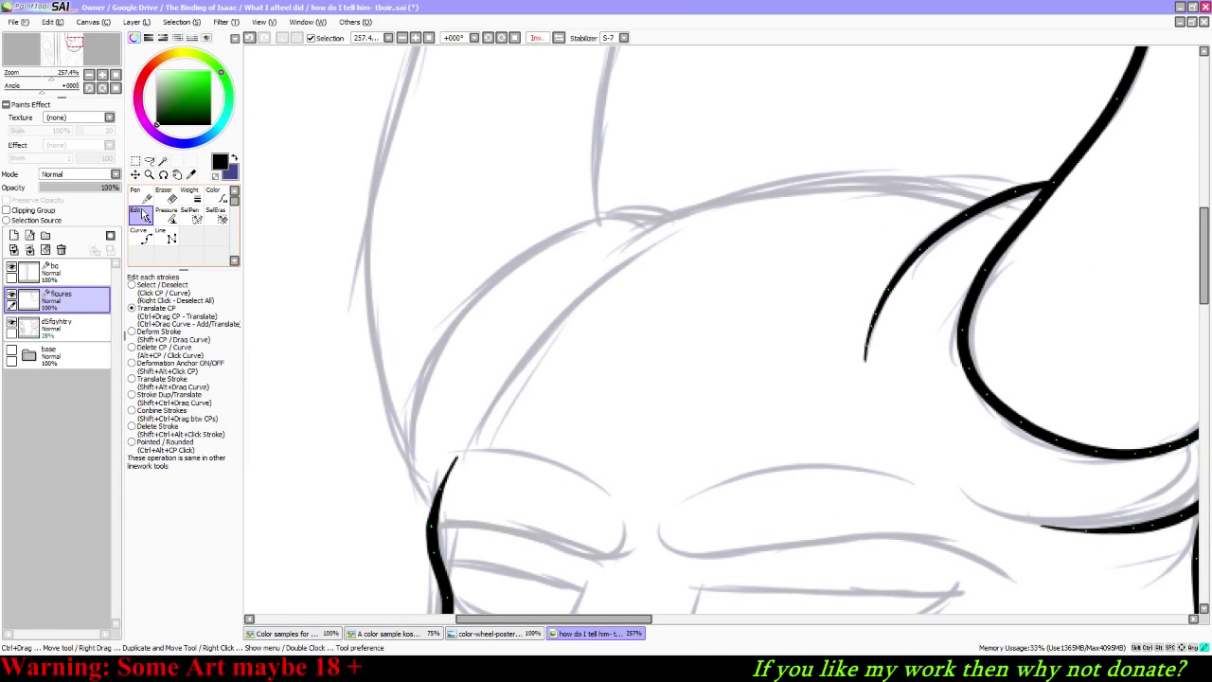
left_click(141, 194)
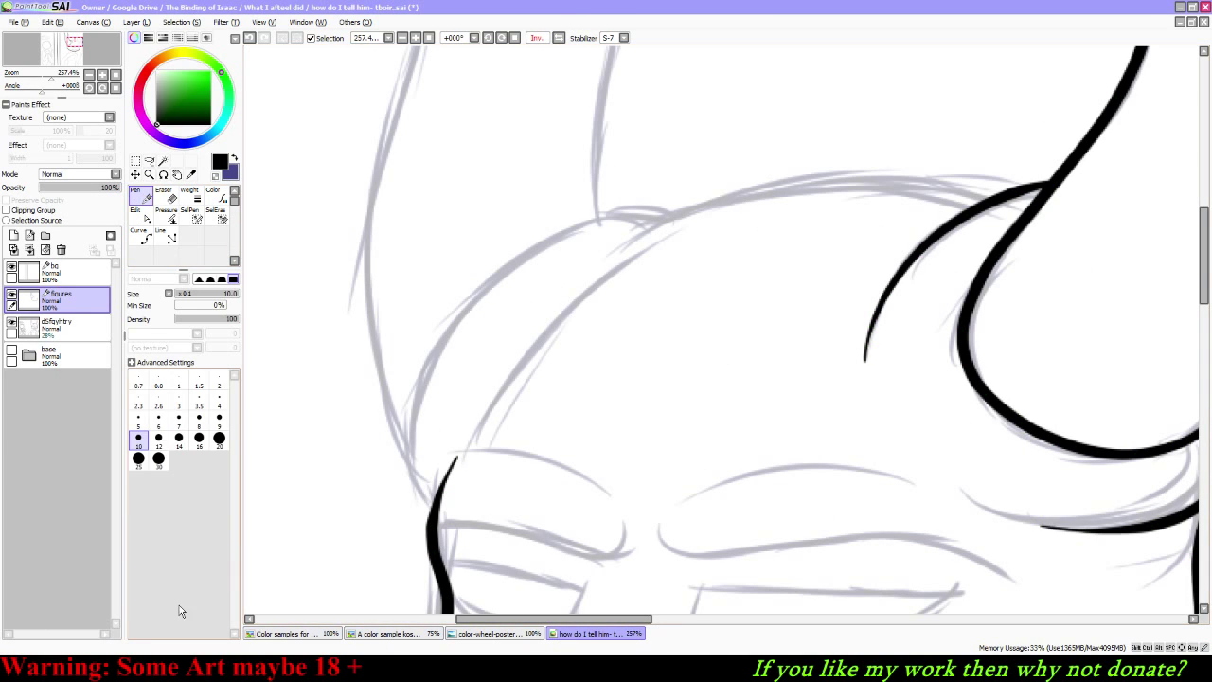
key("alt+Tab")
key("alt+Tab")
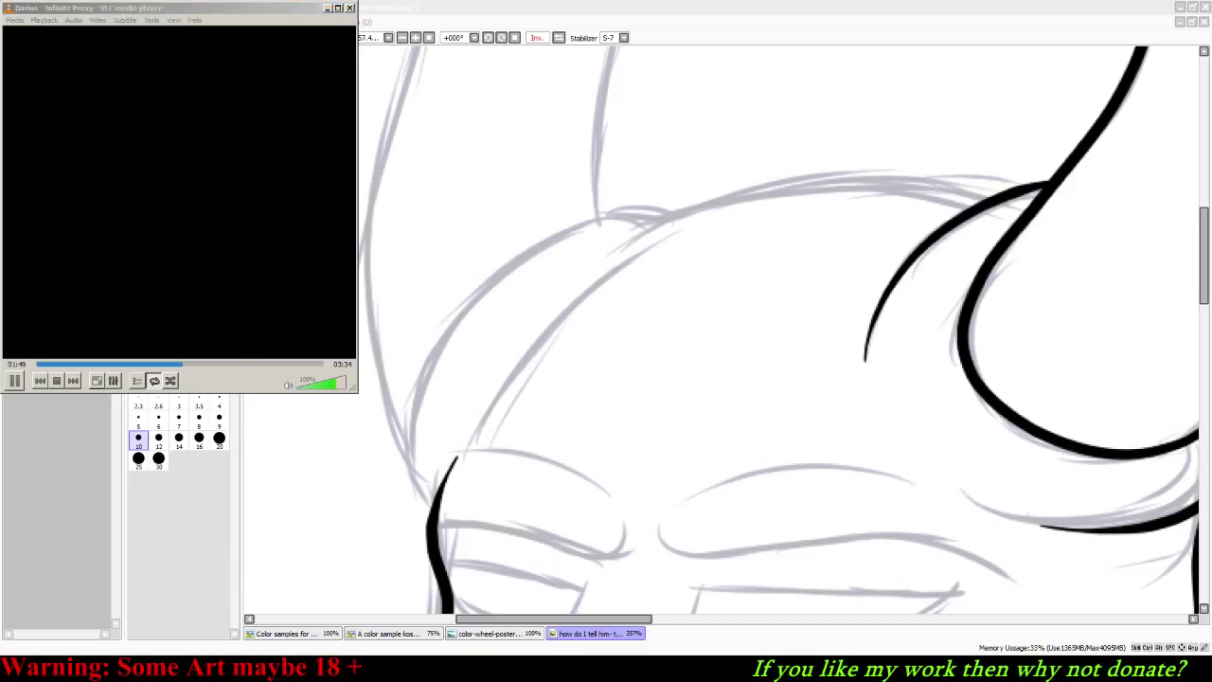
key("alt+Tab")
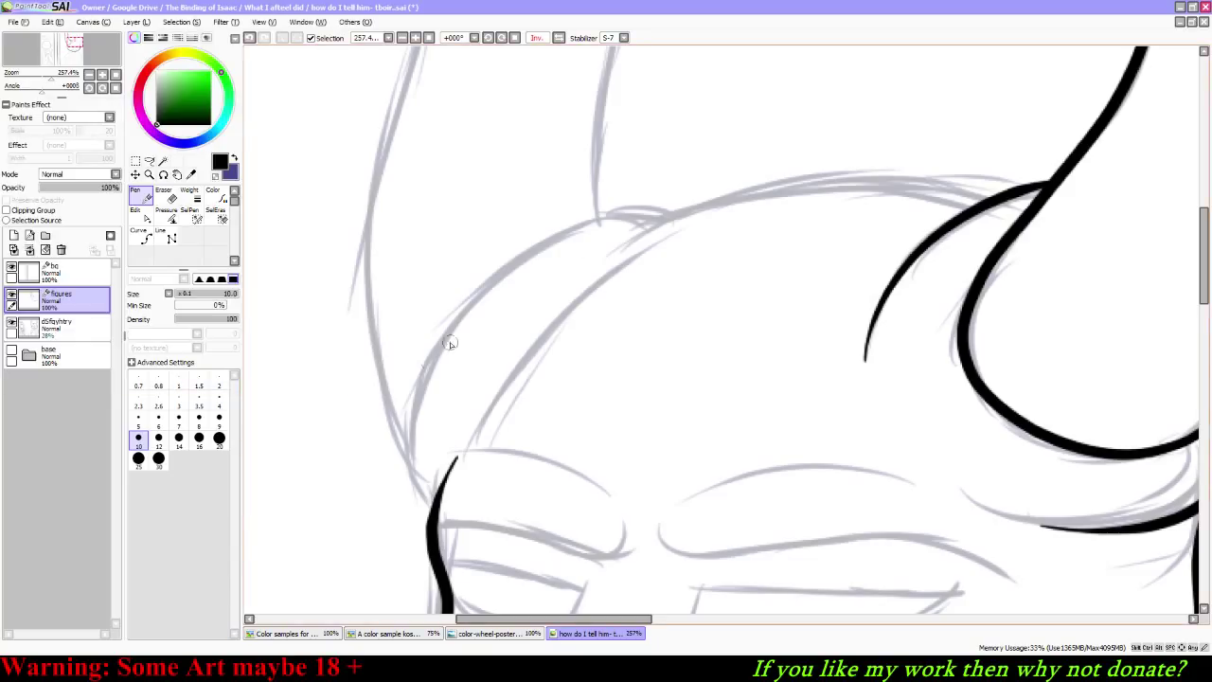
Step: Ink the top of the head with two overlapping curves, from the temple over the crown to the forehead arc, redrawing each first attempt
mouse_move(431, 516)
left_mouse_down()
mouse_move(407, 445)
mouse_move(437, 349)
mouse_move(505, 286)
left_mouse_up()
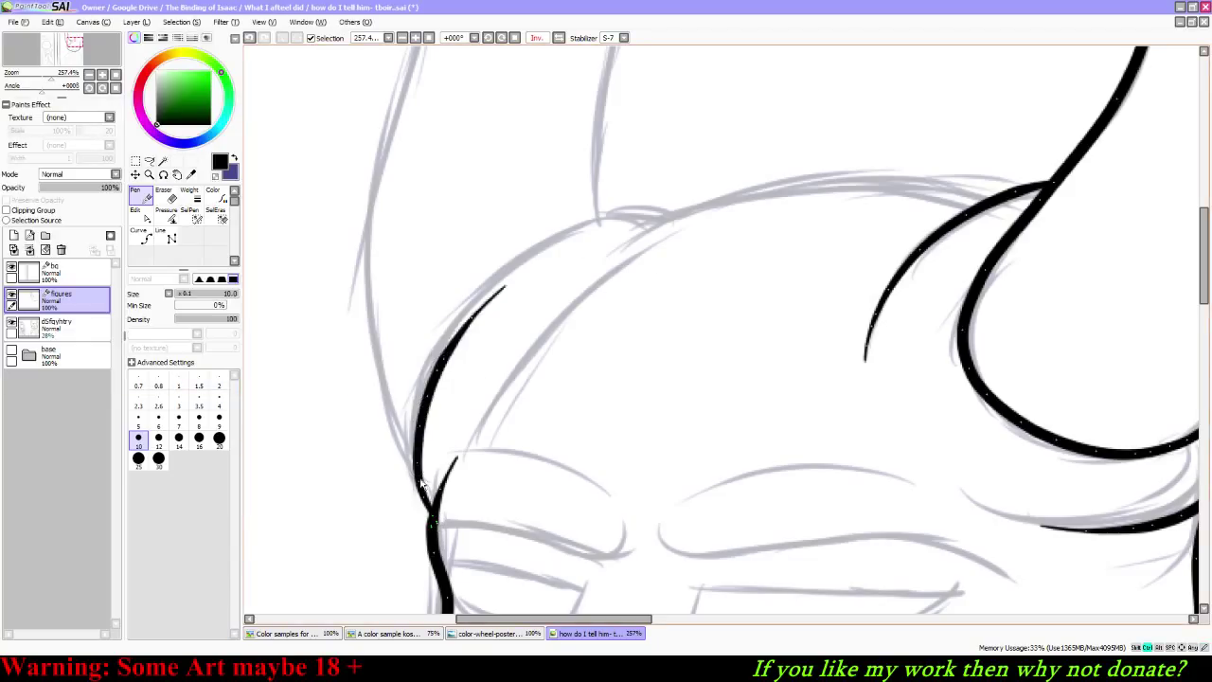
key("ctrl+z")
mouse_move(433, 535)
left_mouse_down()
mouse_move(399, 448)
mouse_move(431, 347)
mouse_move(514, 254)
mouse_move(588, 213)
mouse_move(705, 226)
left_mouse_up()
mouse_move(617, 255)
left_mouse_down()
mouse_move(686, 202)
mouse_move(831, 169)
mouse_move(983, 191)
left_mouse_up()
key("ctrl+z")
mouse_move(622, 247)
left_mouse_down()
mouse_move(734, 192)
mouse_move(835, 181)
mouse_move(977, 210)
left_mouse_up()
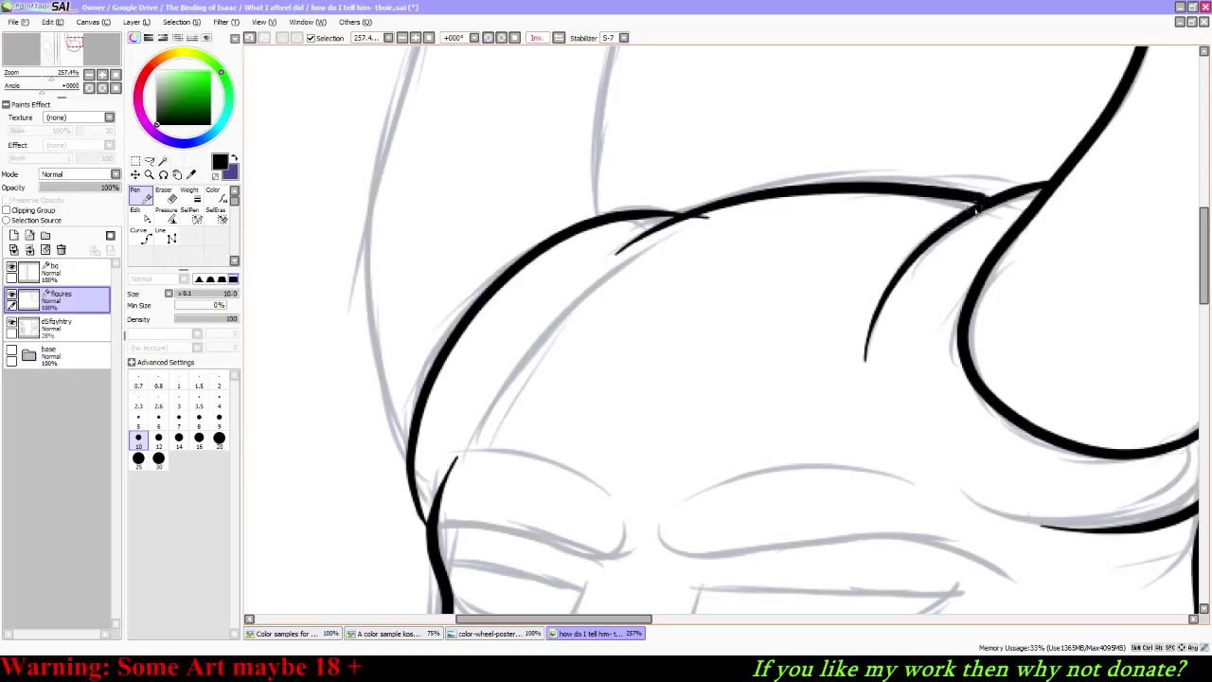
Step: Delete the end control point of the temple curve where it overshoots the crown line, and return the Edit tool to Translate CP
left_click(142, 216)
left_click(133, 348)
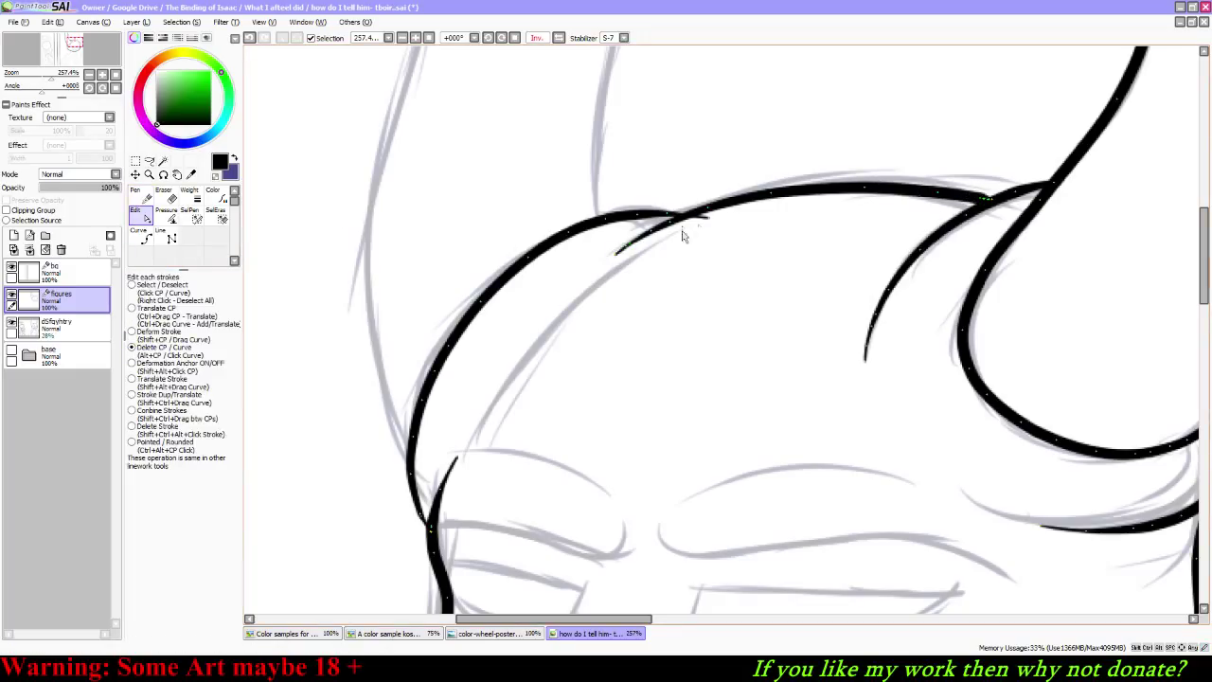
left_click(708, 220)
left_click(134, 310)
Step: Ink the brow line above the larger eye with the Pen, plus the shorter arc over it
key("n")
left_click_drag(69, 55, 67, 62)
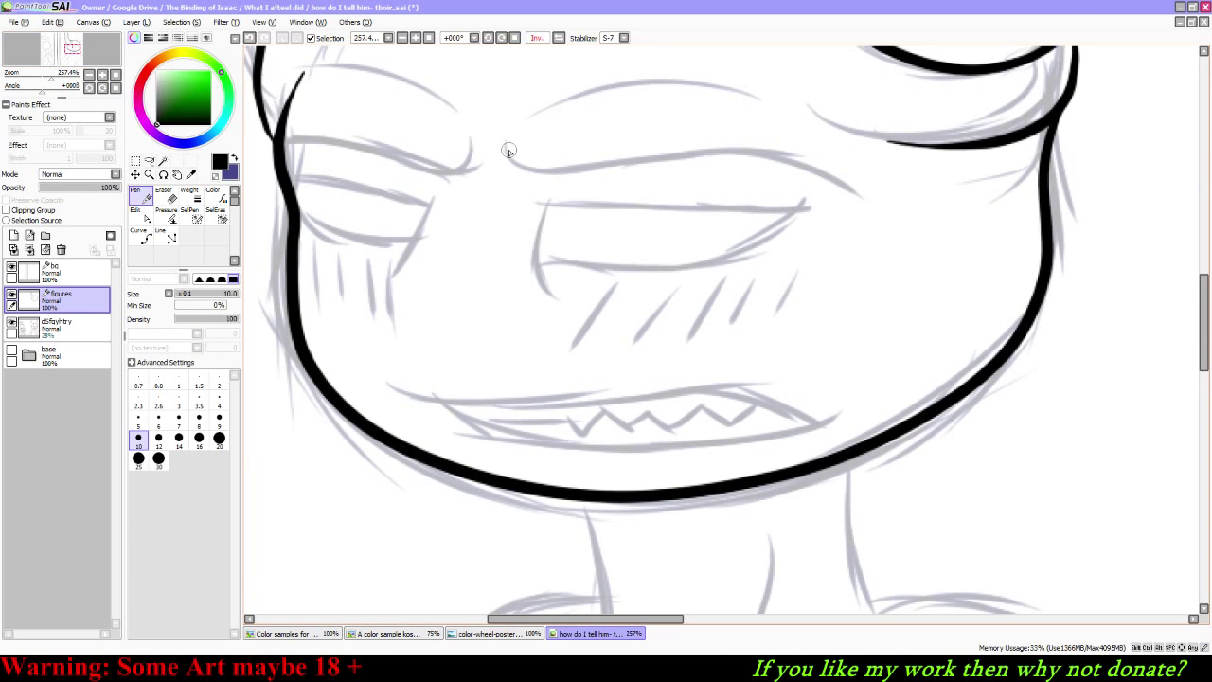
mouse_move(499, 146)
left_mouse_down()
mouse_move(535, 166)
mouse_move(663, 156)
mouse_move(809, 169)
mouse_move(878, 202)
left_mouse_up()
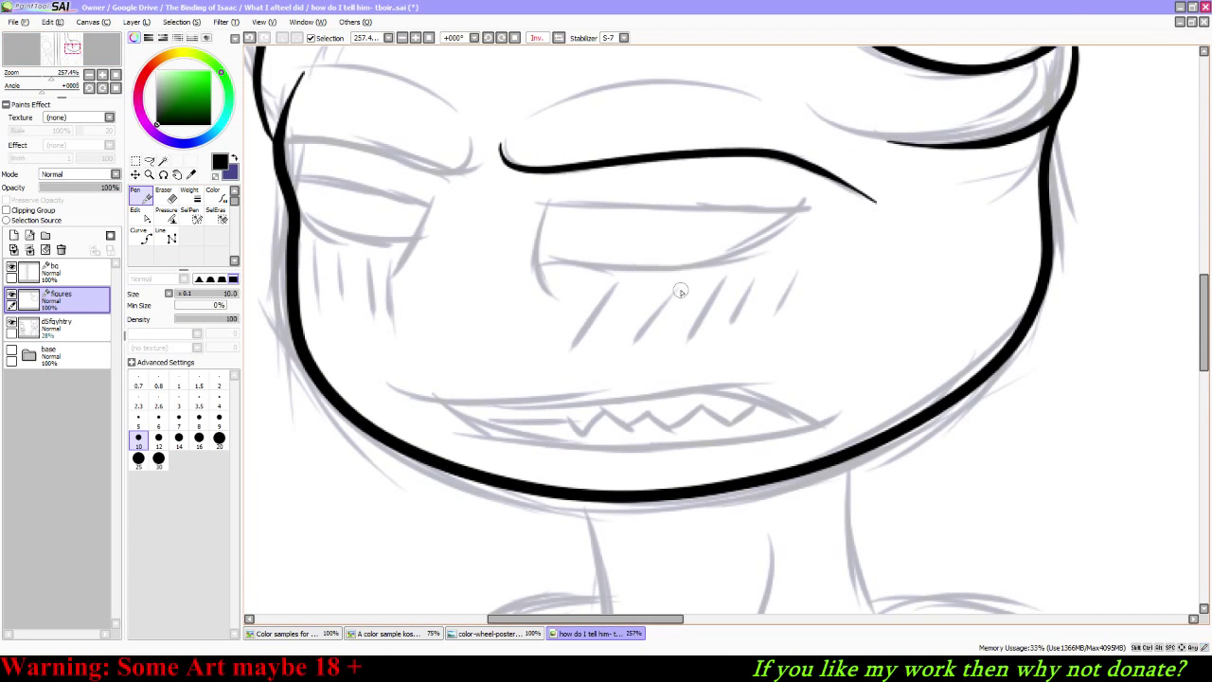
mouse_move(524, 116)
left_mouse_down()
mouse_move(681, 73)
mouse_move(776, 122)
left_mouse_up()
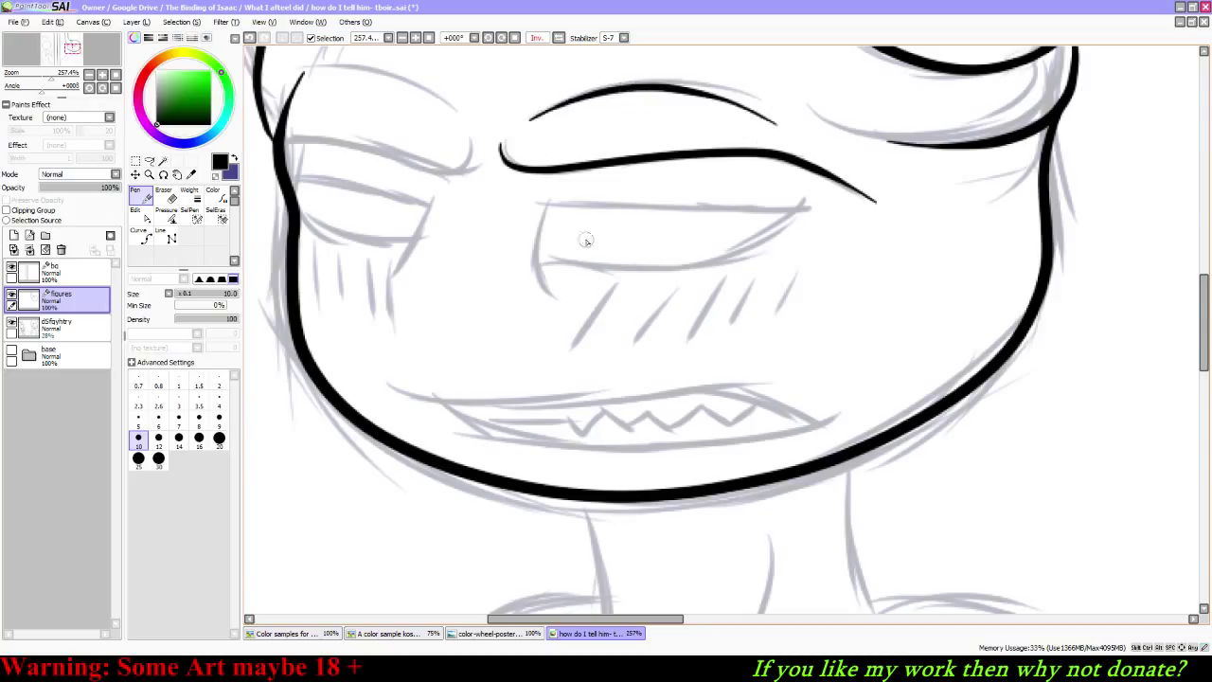
Step: Ink the larger eye's straight upper lid and its curved inner edge, redrawing the inner edge and undoing unwanted strokes
left_click_drag(541, 202, 831, 197)
mouse_move(543, 202)
left_mouse_down()
mouse_move(534, 237)
mouse_move(568, 313)
left_mouse_up()
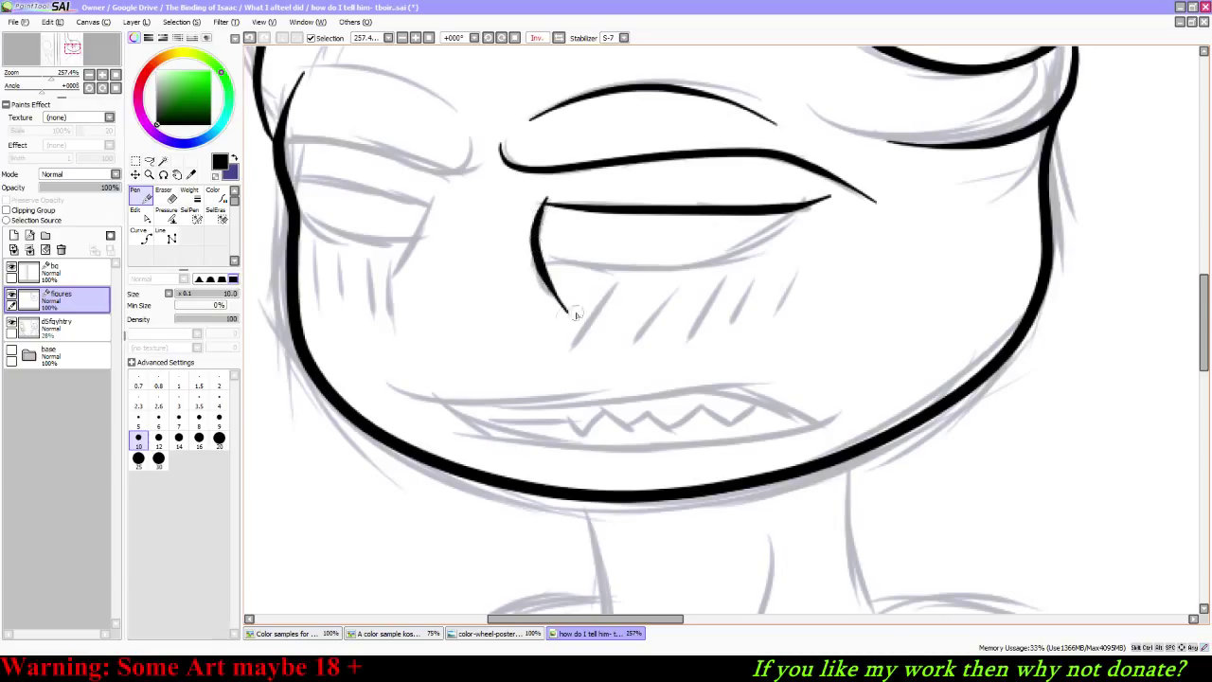
key("ctrl+z")
mouse_move(543, 201)
left_mouse_down()
mouse_move(534, 282)
mouse_move(555, 308)
mouse_move(581, 259)
mouse_move(733, 268)
mouse_move(796, 237)
mouse_move(821, 201)
mouse_move(735, 254)
mouse_move(536, 261)
mouse_move(665, 269)
left_mouse_up()
key("ctrl+z")
key("ctrl+z")
key("ctrl+z")
Step: Flip the canvas view back and ink the larger eye's lower lid, deleting the end control point that overshoots the inner edge
left_click(536, 38)
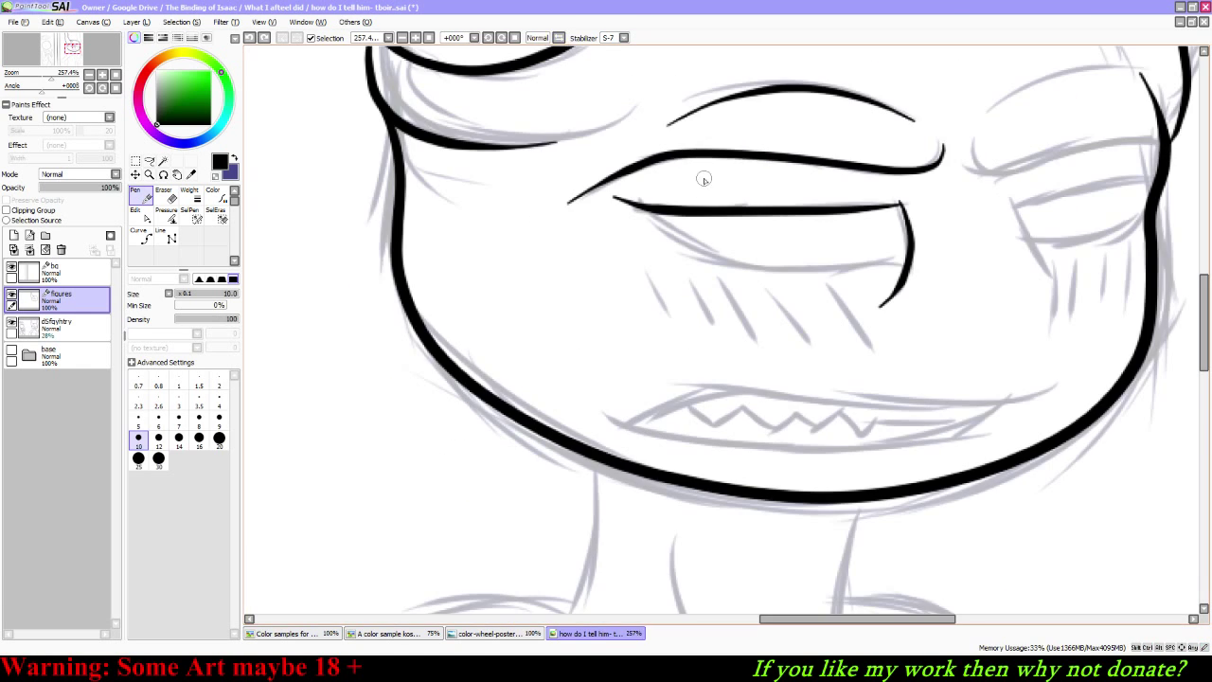
mouse_move(653, 223)
left_mouse_down()
mouse_move(743, 263)
mouse_move(838, 257)
mouse_move(919, 276)
left_mouse_up()
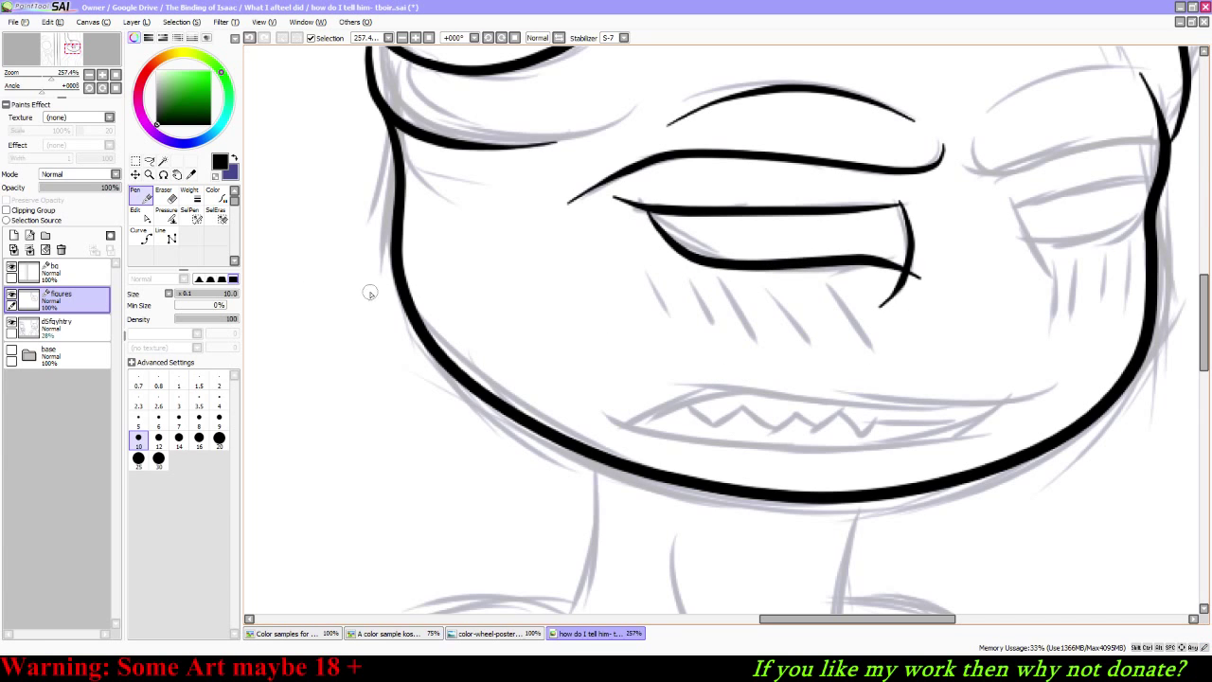
left_click(136, 212)
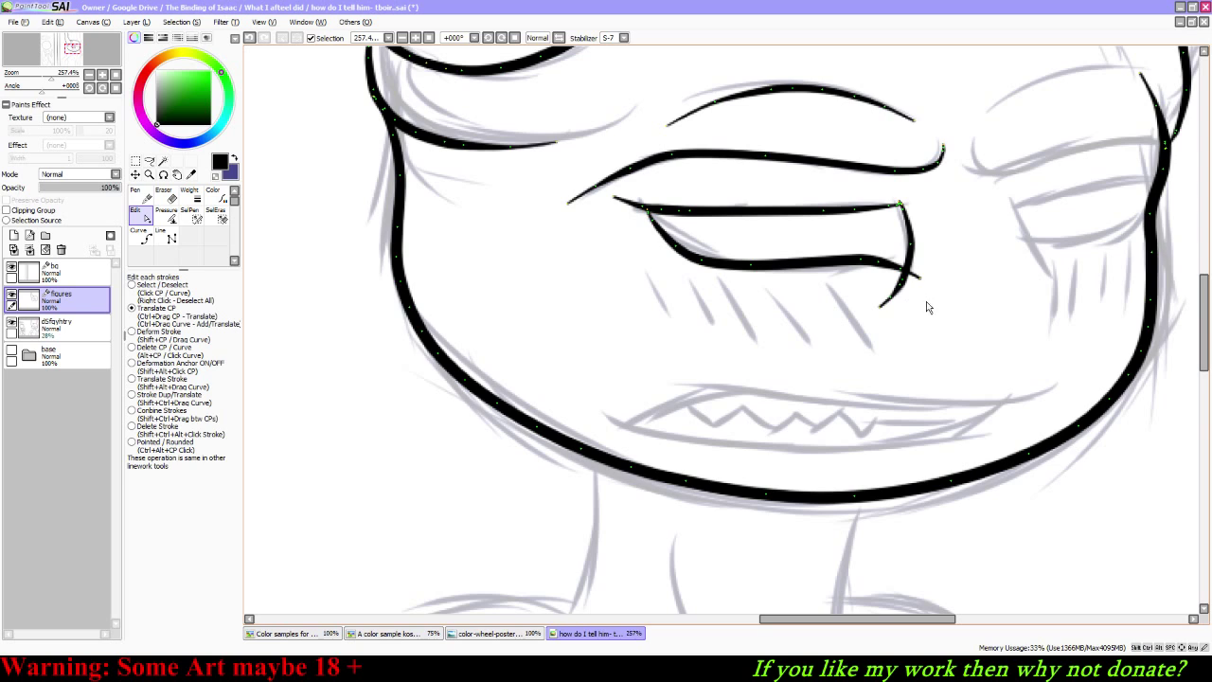
left_click(137, 348)
Step: Reduce the pressure at the control points near the inner end of the larger eye's lower lid
left_click(172, 213)
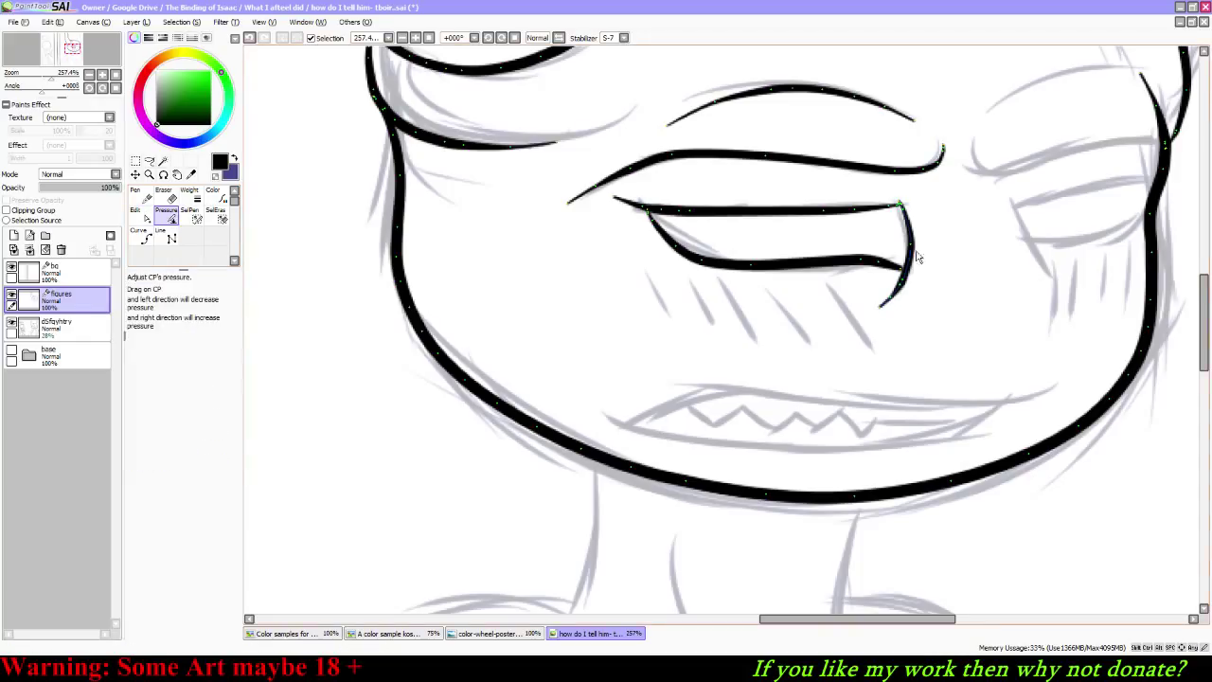
left_click_drag(910, 280, 862, 303)
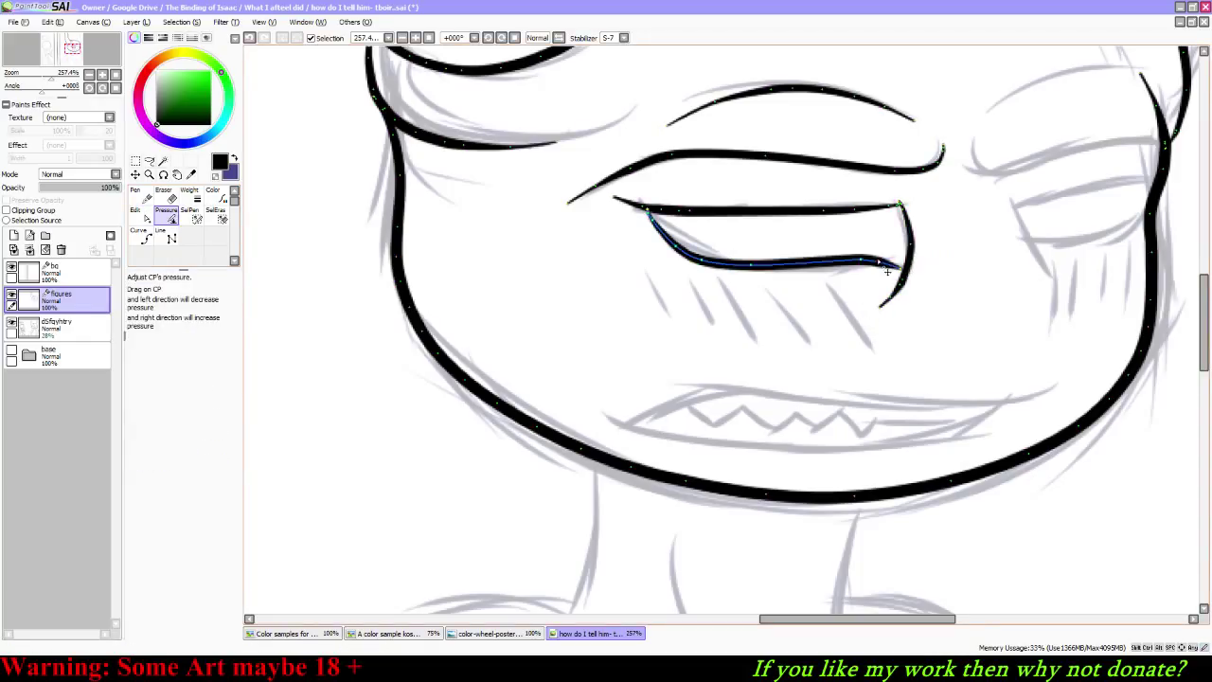
left_click_drag(878, 262, 828, 336)
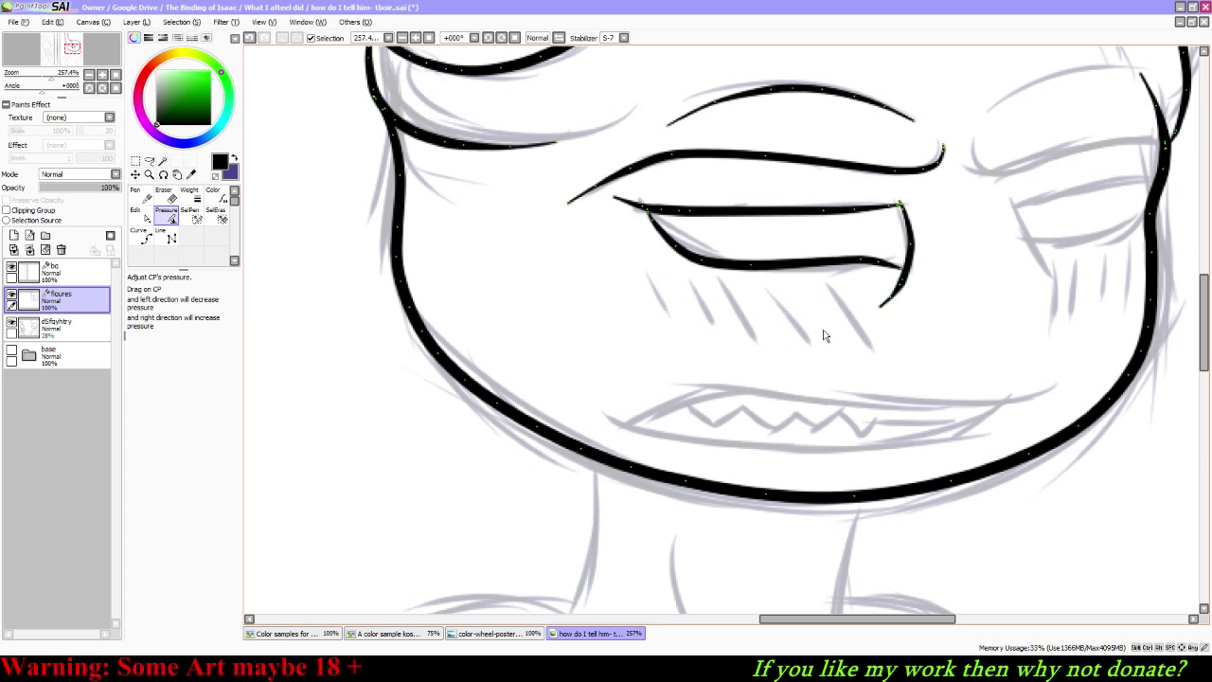
Step: Translate the lower lid's end control point onto the eye's inner edge and adjust its middle control point, undoing unwanted moves
left_click(142, 216)
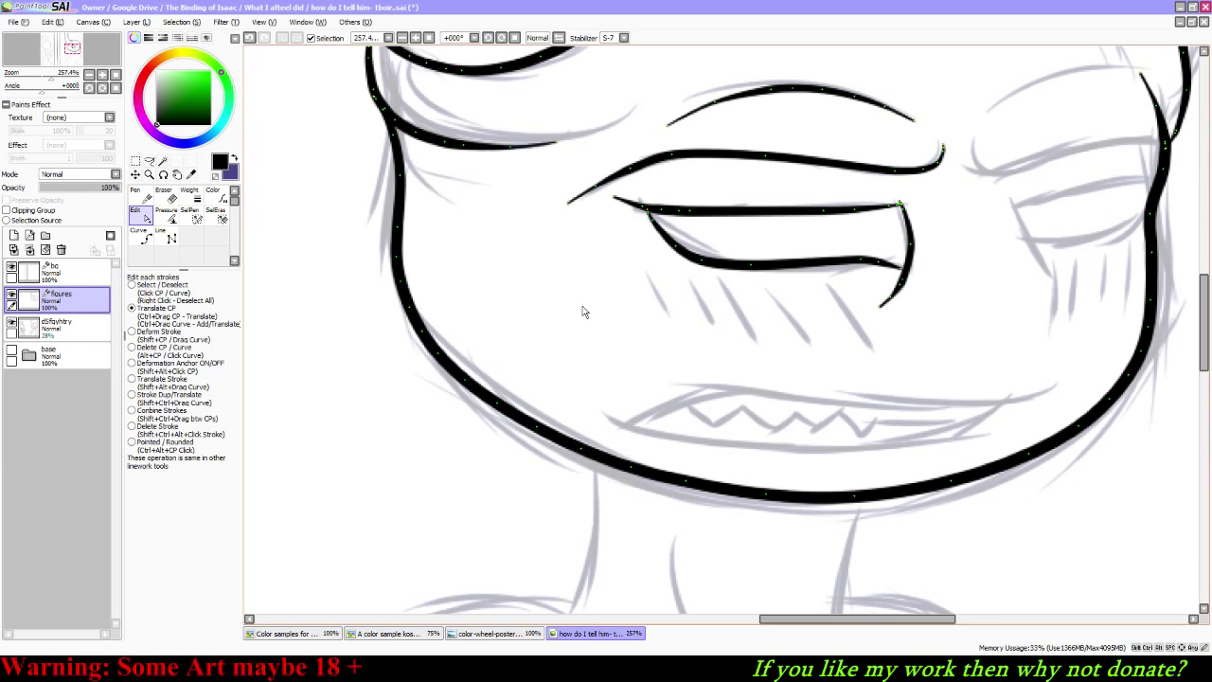
left_click_drag(900, 270, 908, 274)
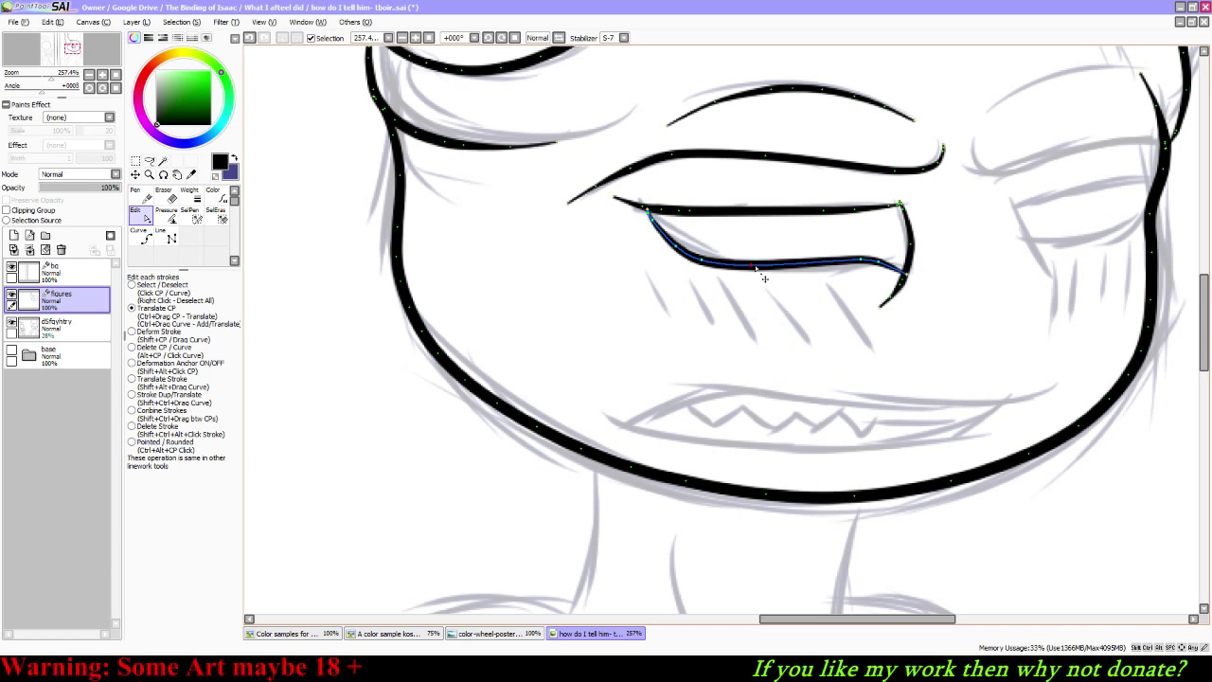
key("ctrl+z")
key("ctrl+z")
mouse_move(752, 266)
left_mouse_down()
mouse_move(767, 284)
mouse_move(765, 273)
left_mouse_up()
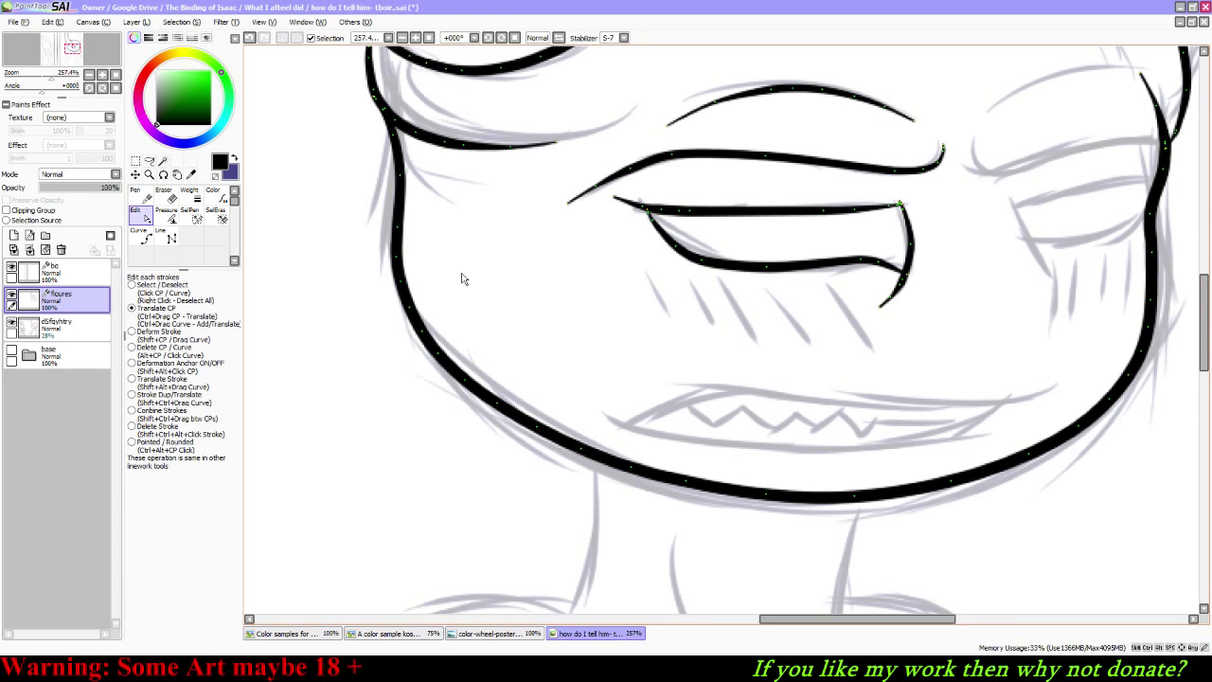
Step: Ink the brow line above the smaller eye with the Pen, from its hooked inner end to the face outline, redrawing it as needed
left_click(140, 191)
left_click_drag(81, 48, 86, 47)
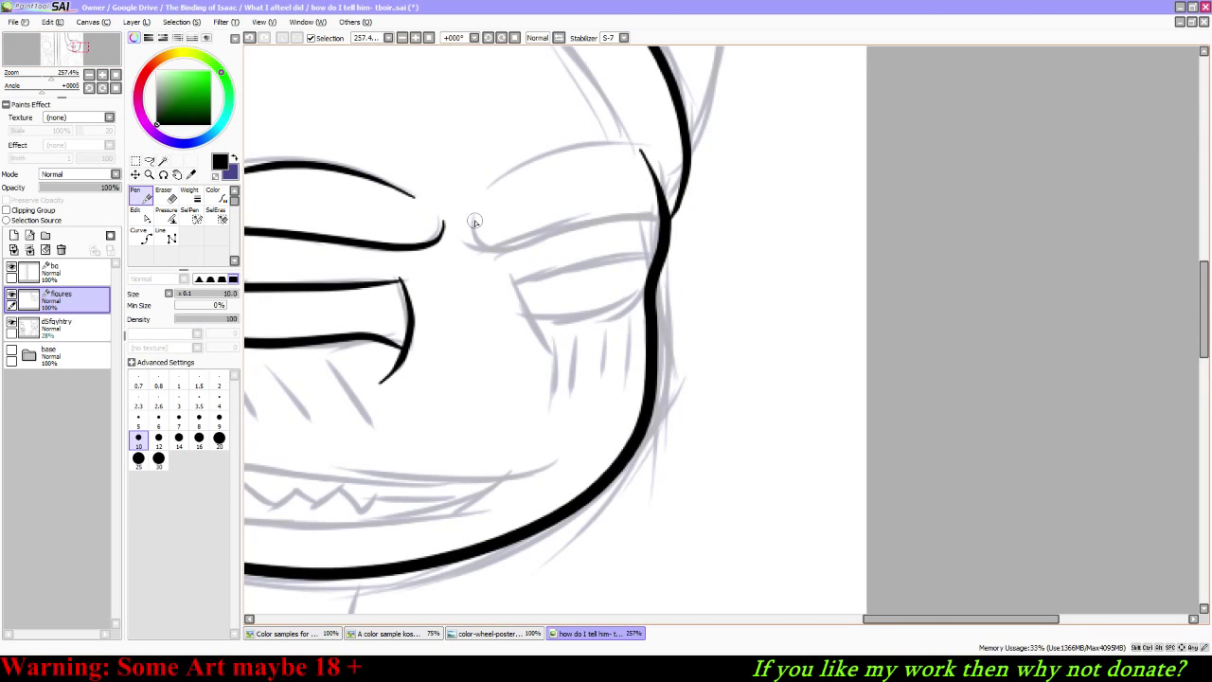
mouse_move(475, 221)
left_mouse_down()
mouse_move(520, 252)
mouse_move(668, 227)
left_mouse_up()
key("ctrl+z")
mouse_move(478, 220)
left_mouse_down()
mouse_move(508, 254)
mouse_move(618, 219)
mouse_move(675, 227)
mouse_move(489, 254)
mouse_move(597, 215)
mouse_move(668, 225)
left_mouse_up()
key("ctrl+z")
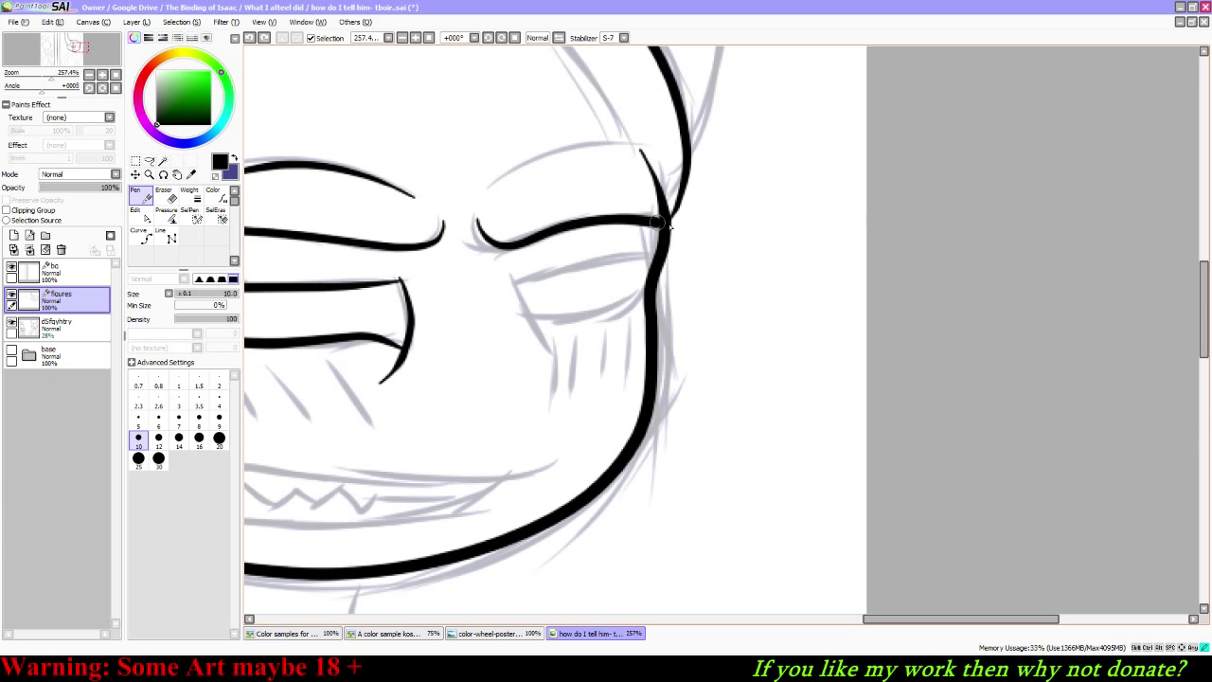
Step: Ink the smaller eye's inner edge and extend it downward onto the cheek, undoing the unwanted strokes
mouse_move(537, 315)
left_mouse_down()
mouse_move(558, 348)
mouse_move(515, 290)
mouse_move(518, 253)
mouse_move(554, 353)
left_mouse_up()
key("ctrl+z")
key("ctrl+z")
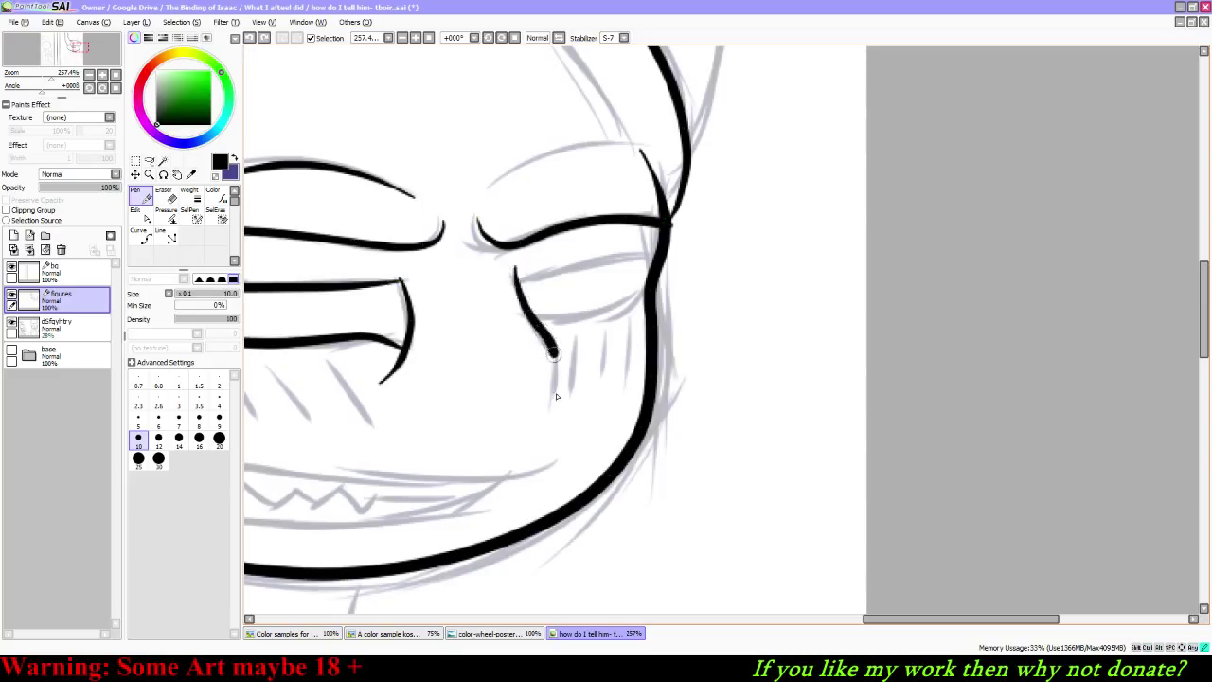
left_click_drag(549, 409, 558, 351)
left_click_drag(518, 286, 666, 263)
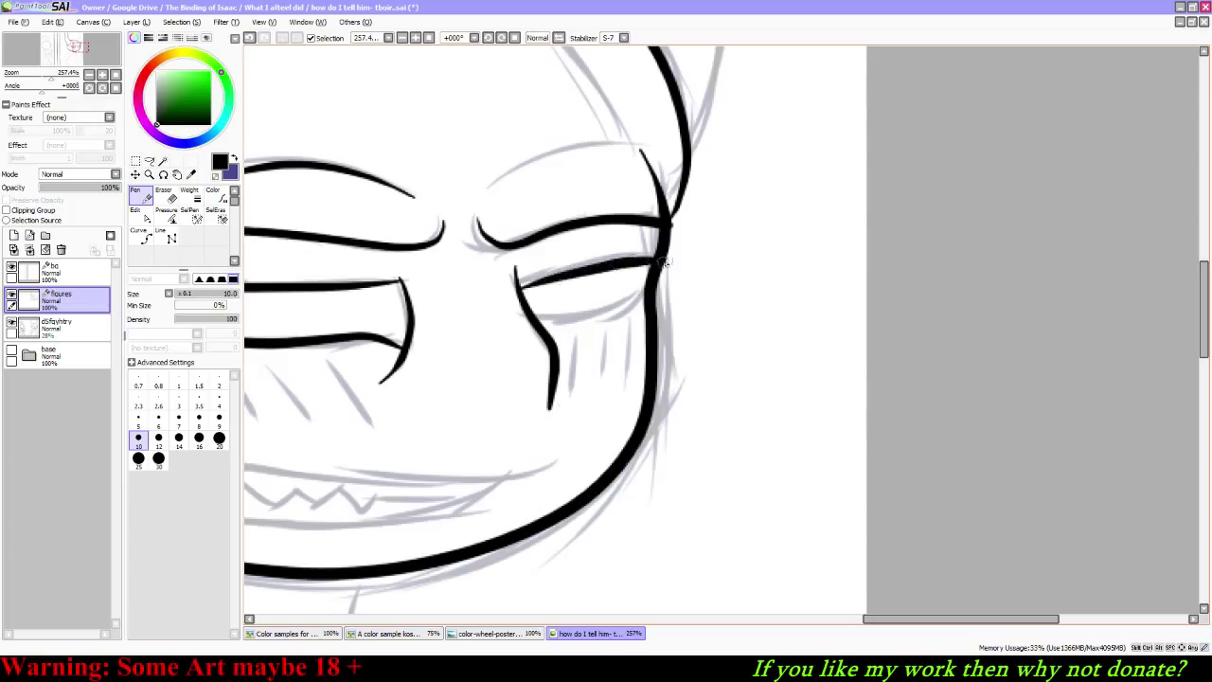
key("ctrl+z")
left_click_drag(518, 284, 634, 261)
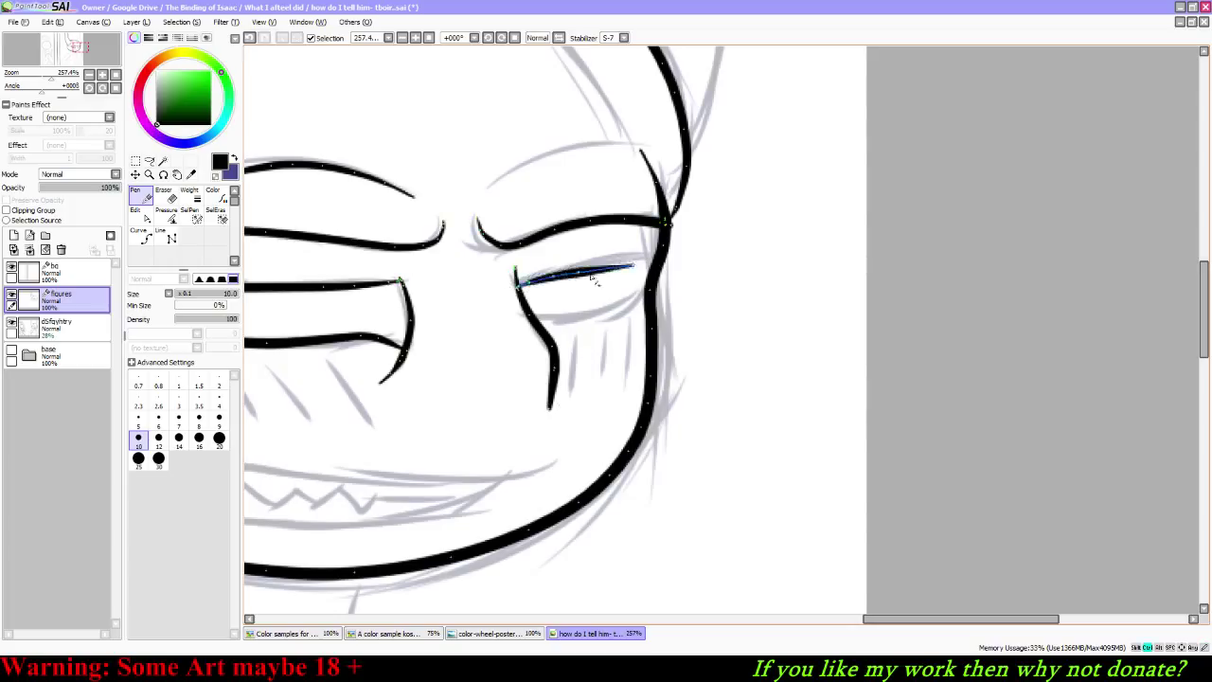
key("ctrl+z")
left_click_drag(516, 277, 669, 247)
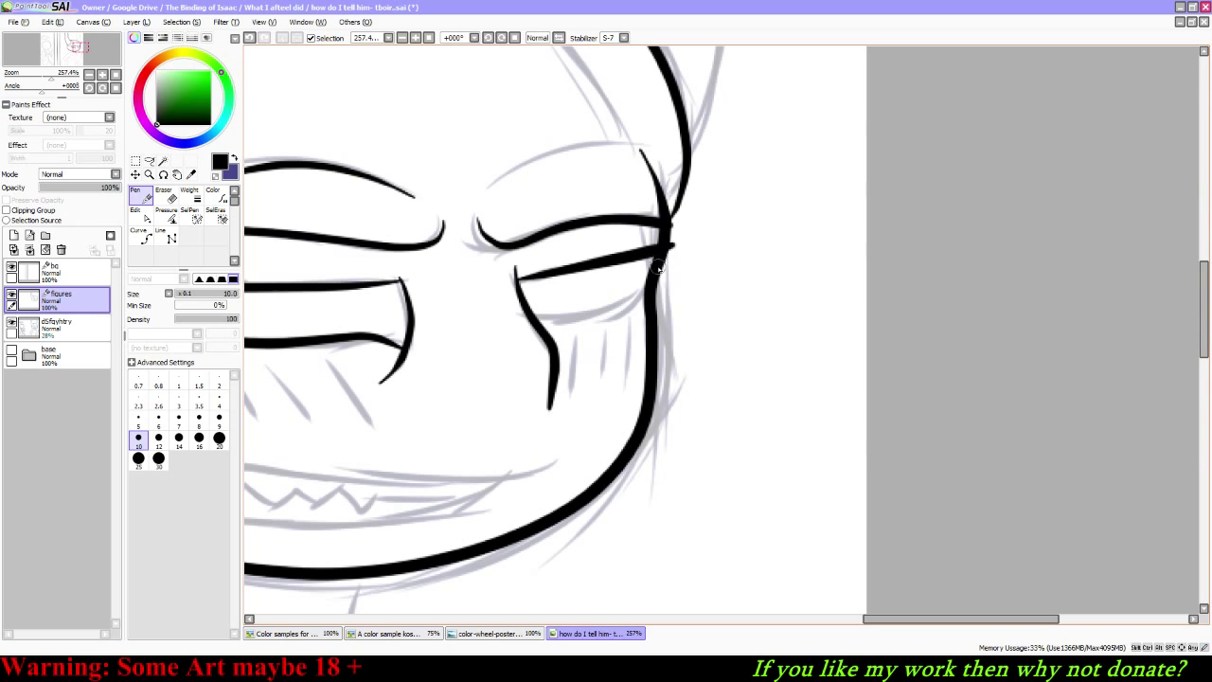
key("ctrl+z")
left_click_drag(515, 276, 655, 254)
key("ctrl+z")
mouse_move(514, 277)
left_mouse_down()
mouse_move(665, 252)
mouse_move(666, 263)
mouse_move(525, 277)
left_mouse_up()
key("ctrl+z")
key("ctrl+z")
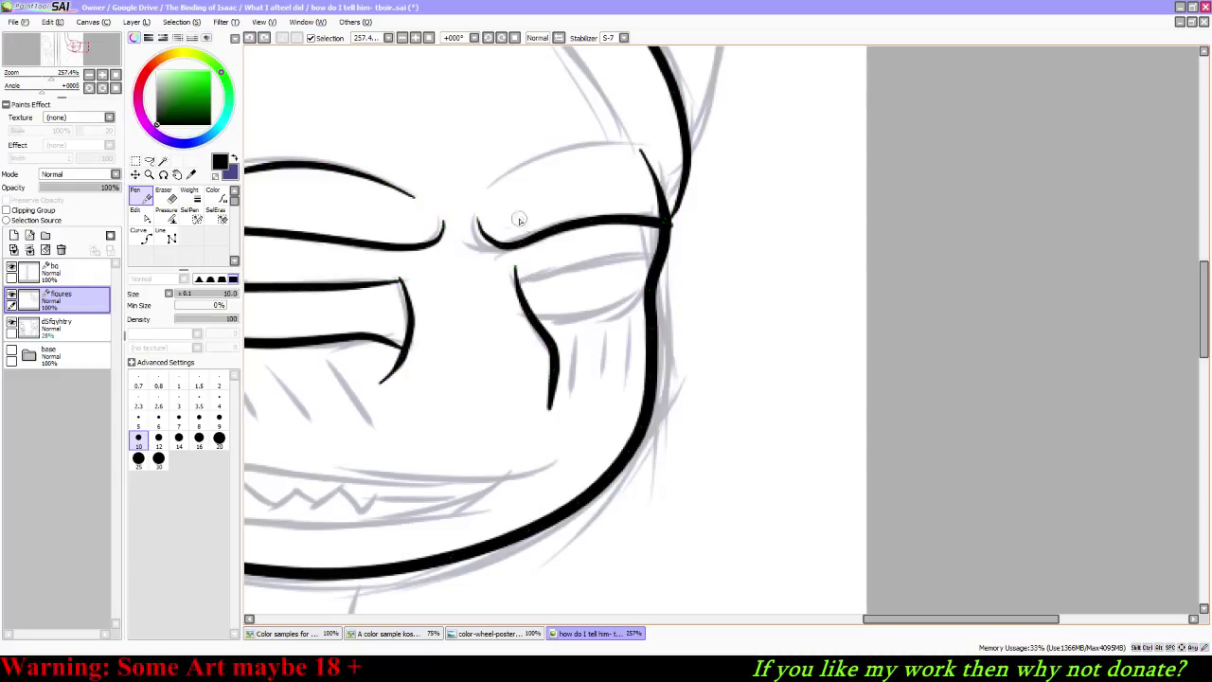
Step: Ink the smaller eye's upper and lower lids from its inner edge to the face outline
left_click_drag(515, 275, 662, 254)
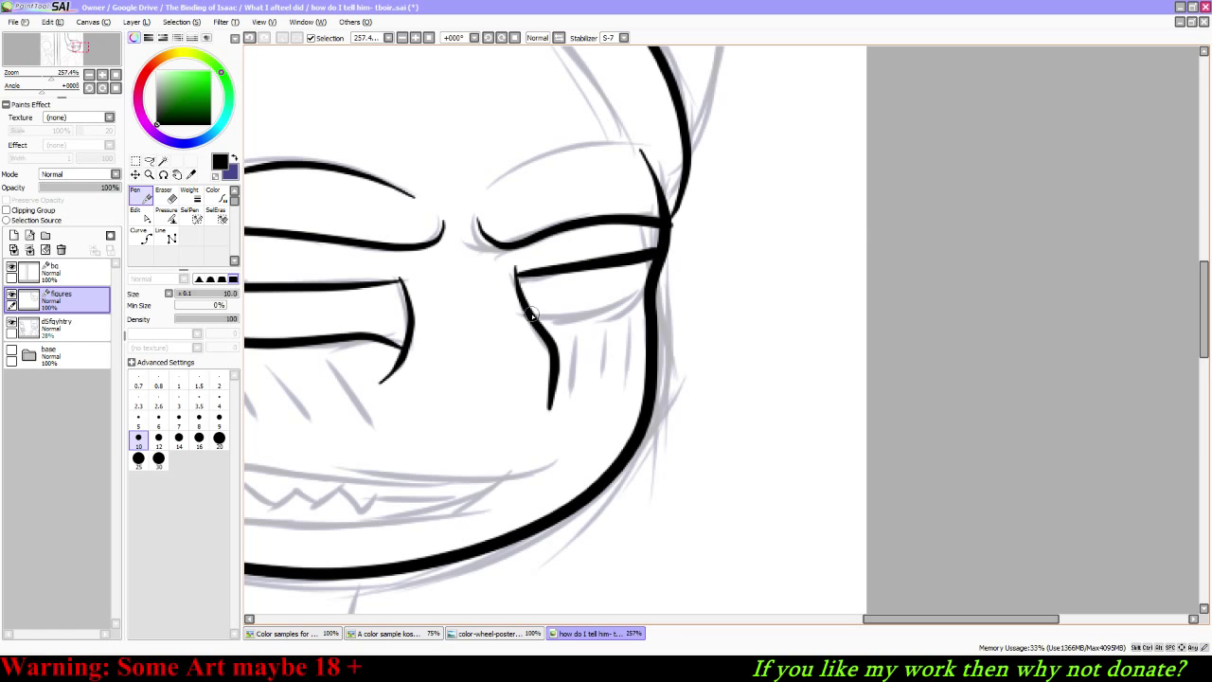
mouse_move(531, 315)
left_mouse_down()
mouse_move(572, 323)
mouse_move(636, 303)
mouse_move(653, 284)
left_mouse_up()
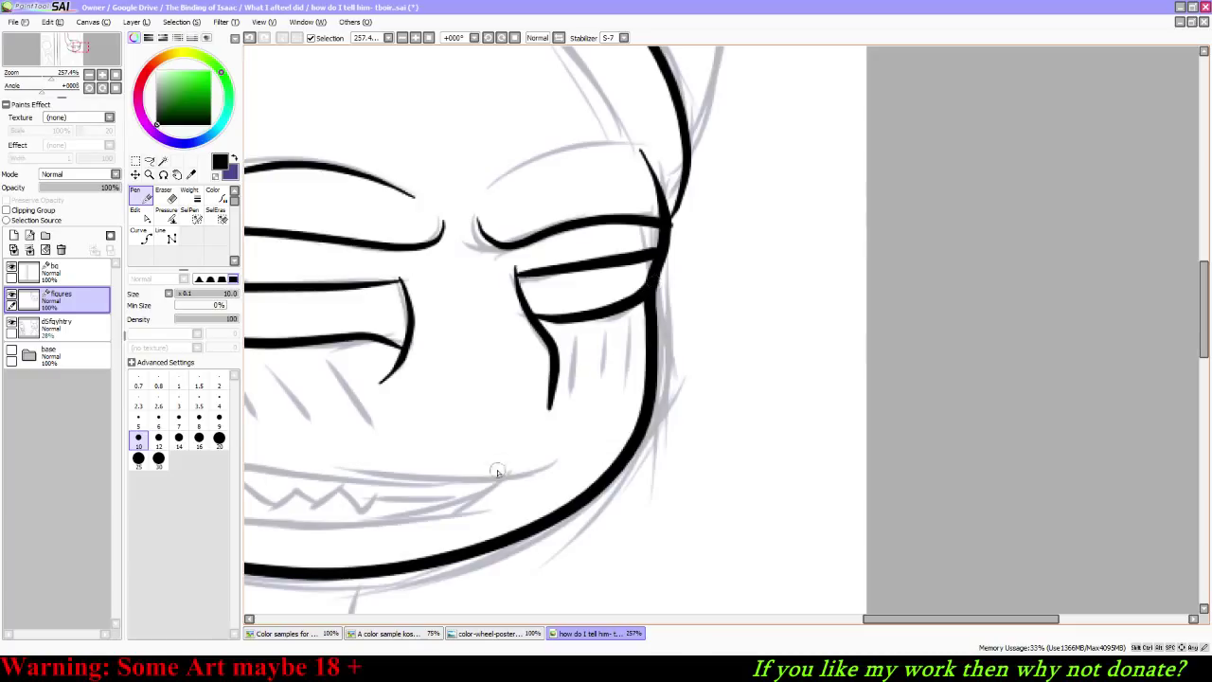
Step: Ink three short shading strokes beneath the smaller eye and the arc above its brow line
left_click_drag(575, 333, 560, 405)
left_click_drag(606, 332, 593, 379)
left_click_drag(632, 318, 624, 386)
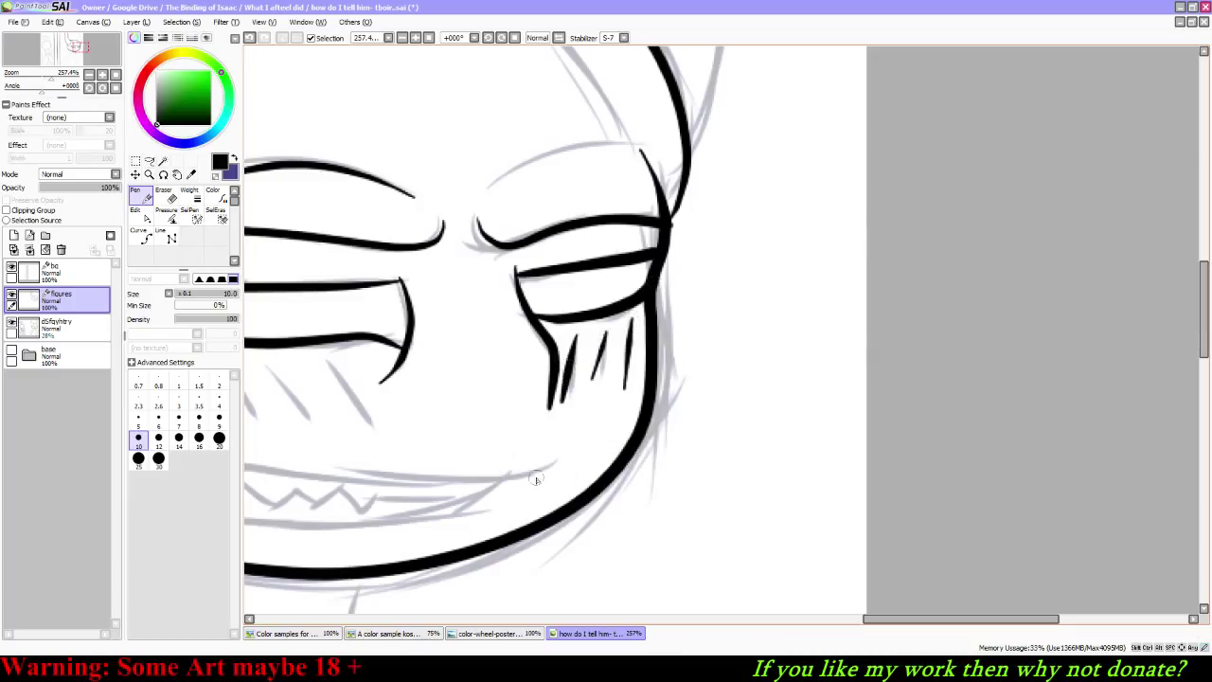
left_click_drag(485, 193, 625, 157)
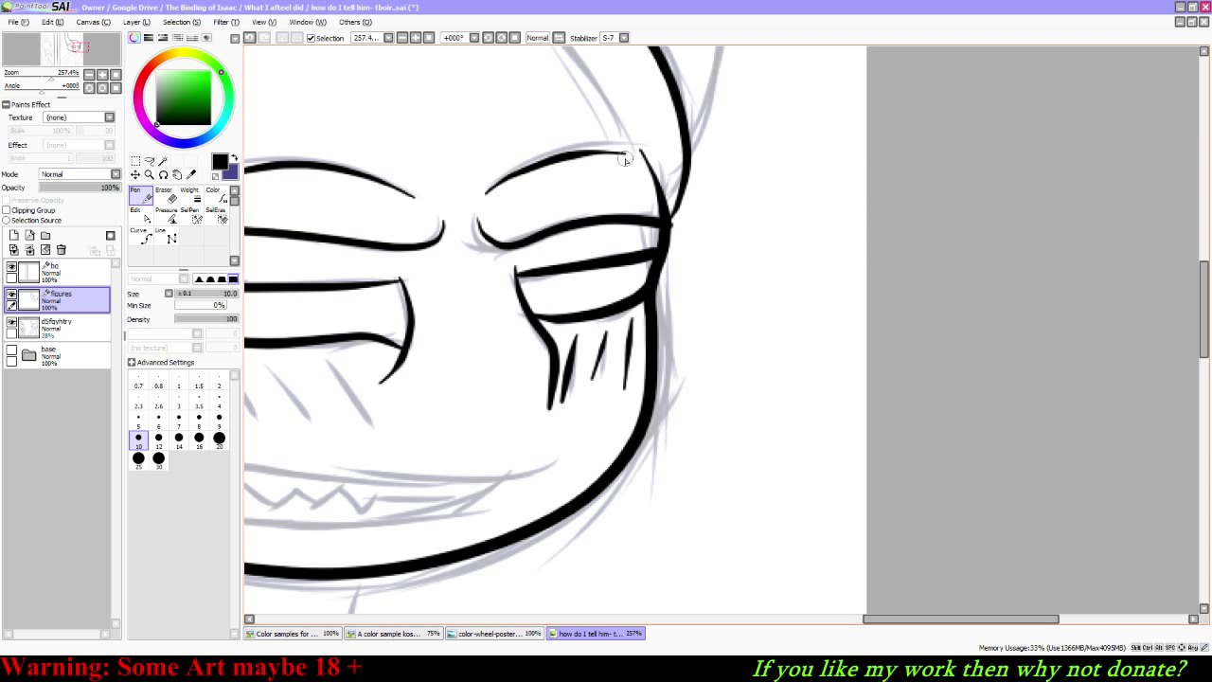
Step: Flip the canvas view horizontally and ink five short slanted shading strokes on the cheek beneath the larger eye
left_click(535, 37)
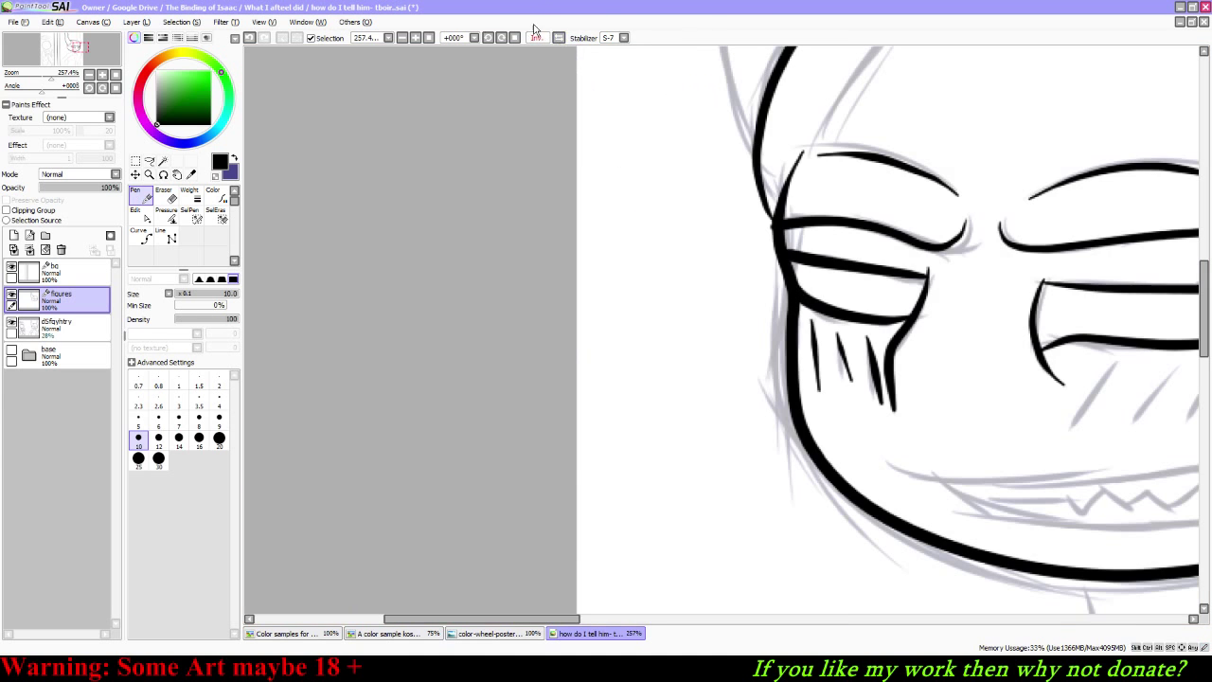
left_click_drag(92, 56, 83, 62)
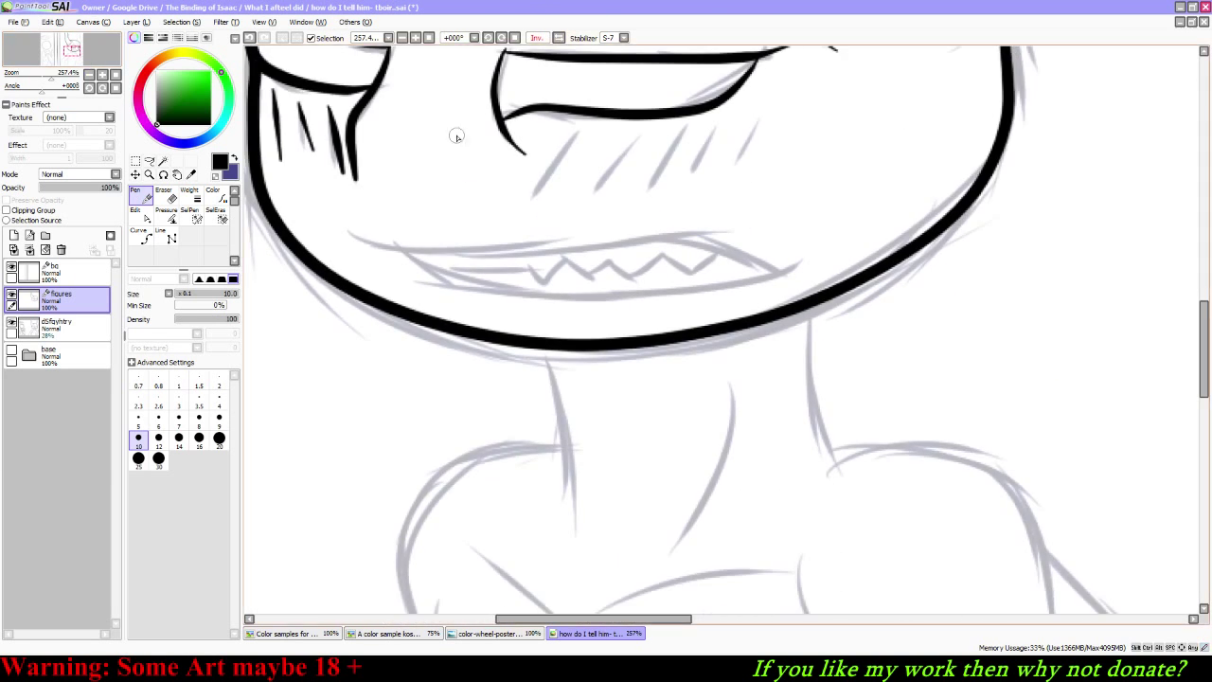
left_click_drag(567, 131, 520, 208)
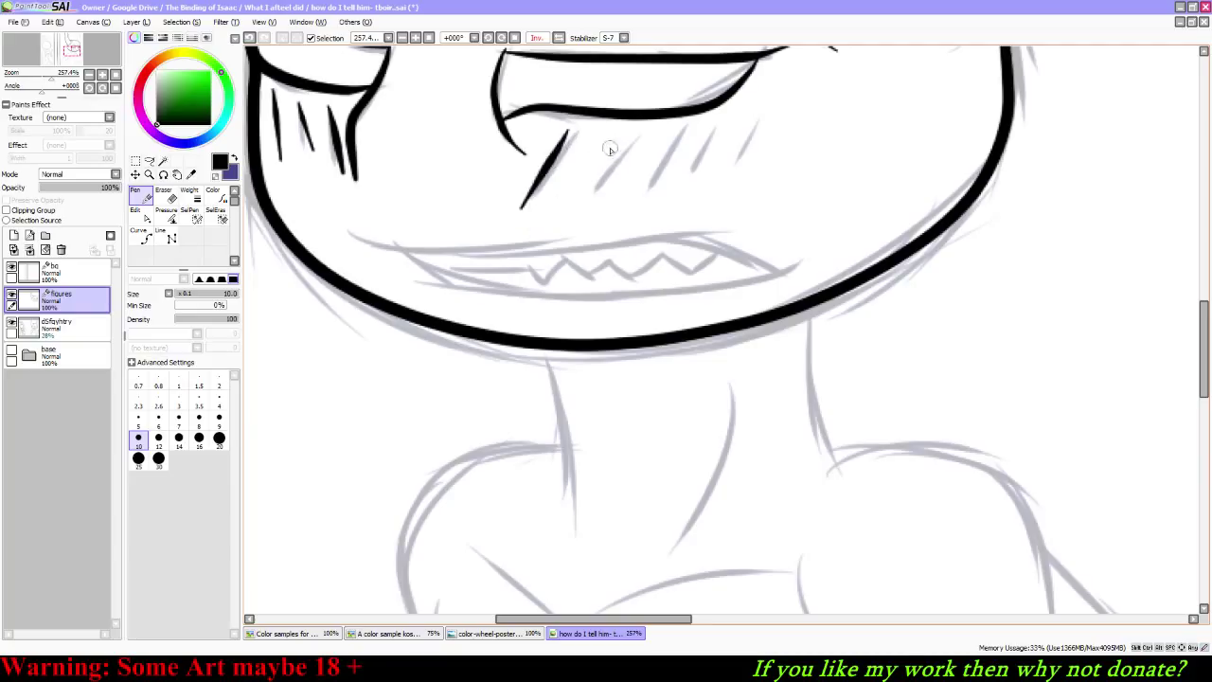
left_click_drag(612, 137, 576, 207)
left_click_drag(666, 132, 635, 208)
left_click_drag(706, 132, 689, 185)
left_click_drag(757, 123, 723, 188)
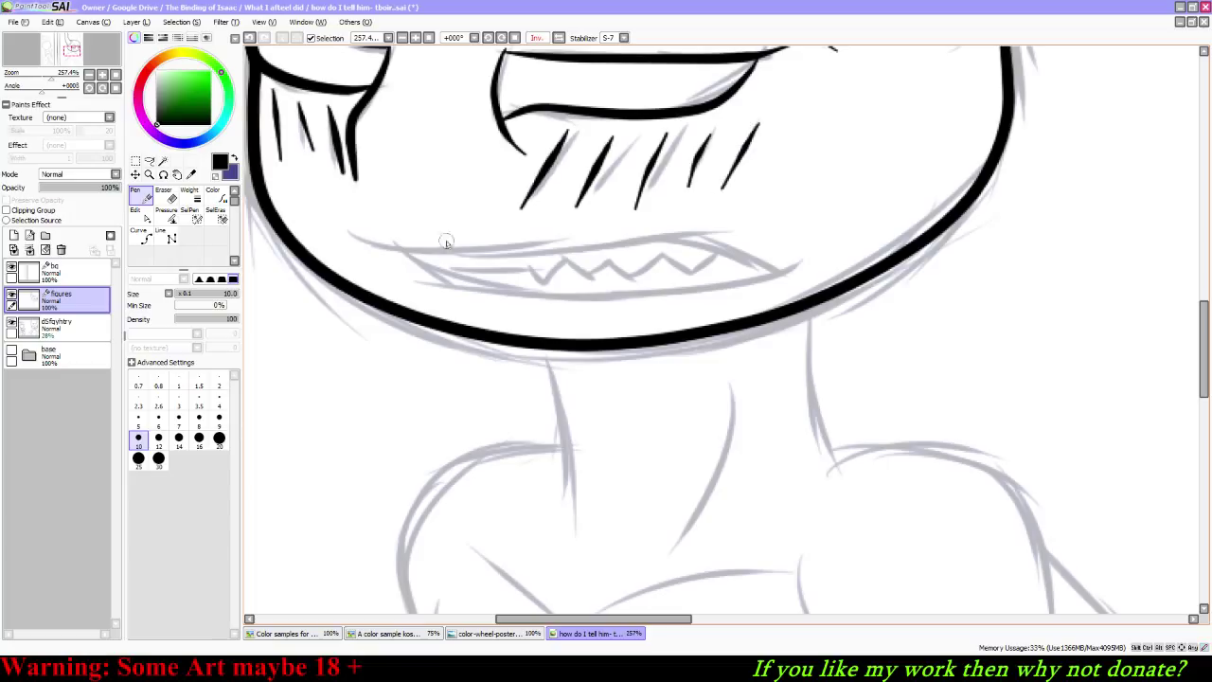
mouse_move(351, 232)
left_mouse_down()
mouse_move(431, 257)
mouse_move(660, 228)
mouse_move(731, 238)
mouse_move(791, 303)
left_mouse_up()
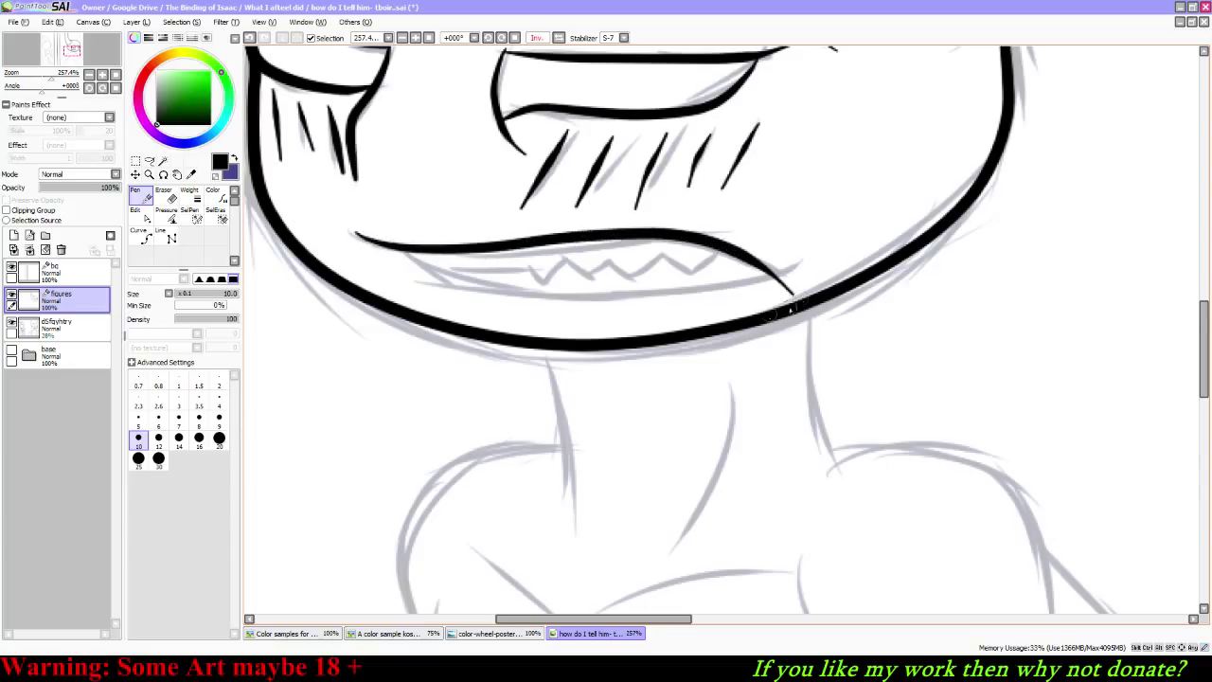
key("ctrl+z")
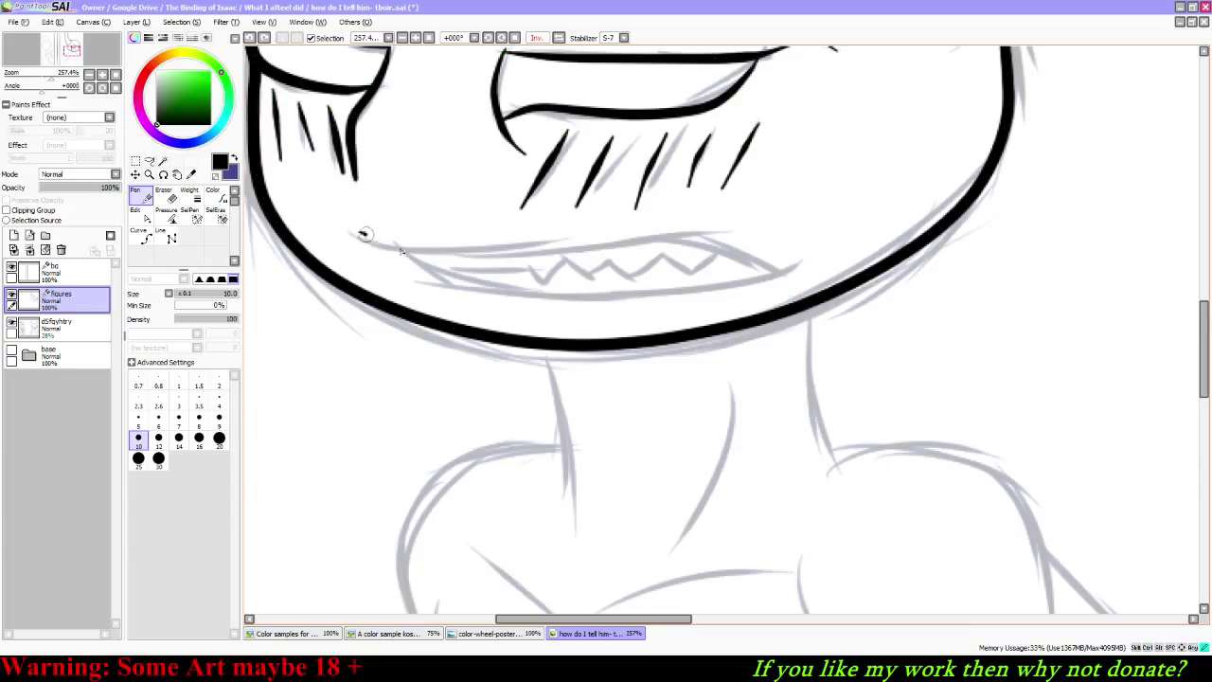
mouse_move(361, 233)
left_mouse_down()
mouse_move(643, 236)
mouse_move(736, 257)
left_mouse_up()
key("ctrl+z")
mouse_move(350, 236)
left_mouse_down()
mouse_move(456, 254)
mouse_move(648, 237)
left_mouse_up()
key("ctrl+z")
mouse_move(351, 238)
left_mouse_down()
mouse_move(431, 253)
mouse_move(651, 237)
left_mouse_up()
key("ctrl+z")
key("ctrl+y")
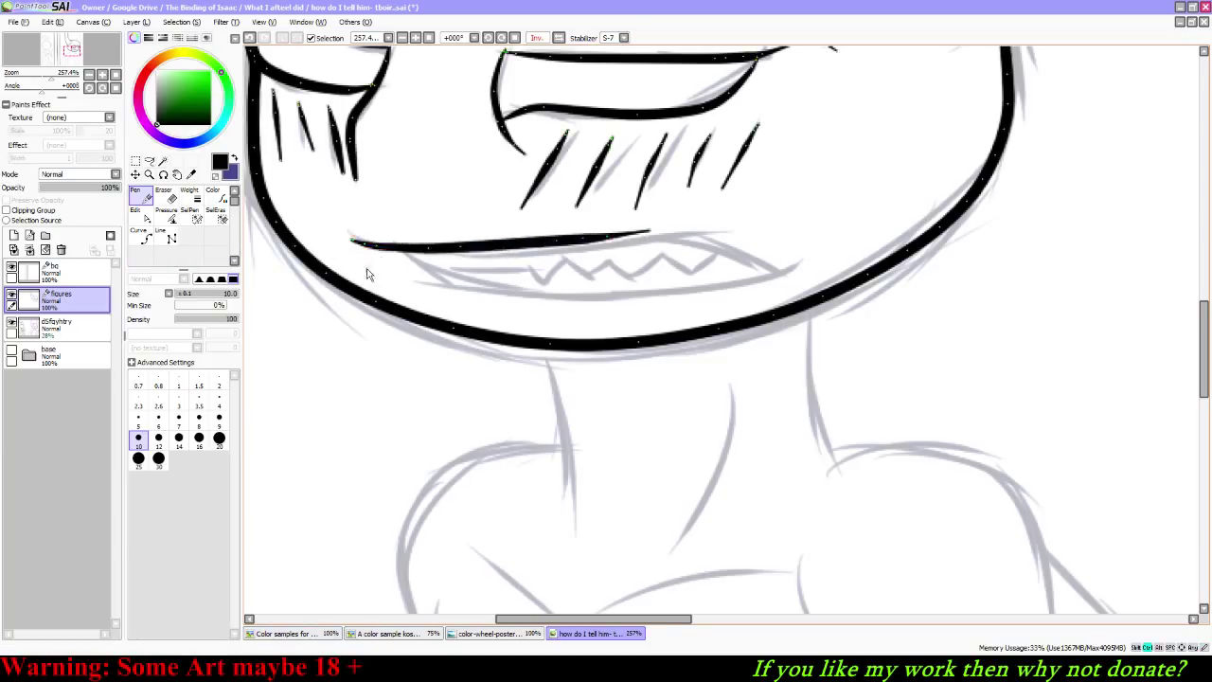
key("ctrl+z")
key("bracketleft")
key("bracketleft")
key("bracketleft")
key("bracketleft")
key("bracketleft")
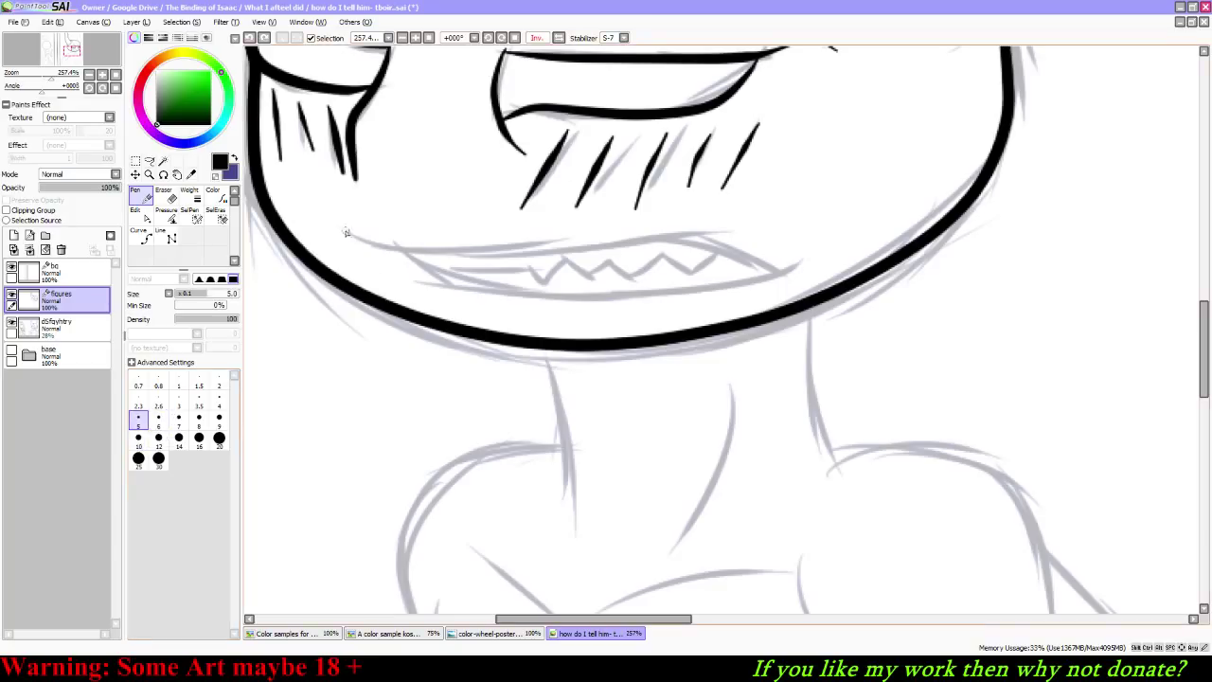
mouse_move(347, 232)
left_mouse_down()
mouse_move(372, 249)
mouse_move(683, 237)
left_mouse_up()
key("ctrl+z")
key("bracketright")
key("bracketright")
key("bracketright")
key("bracketright")
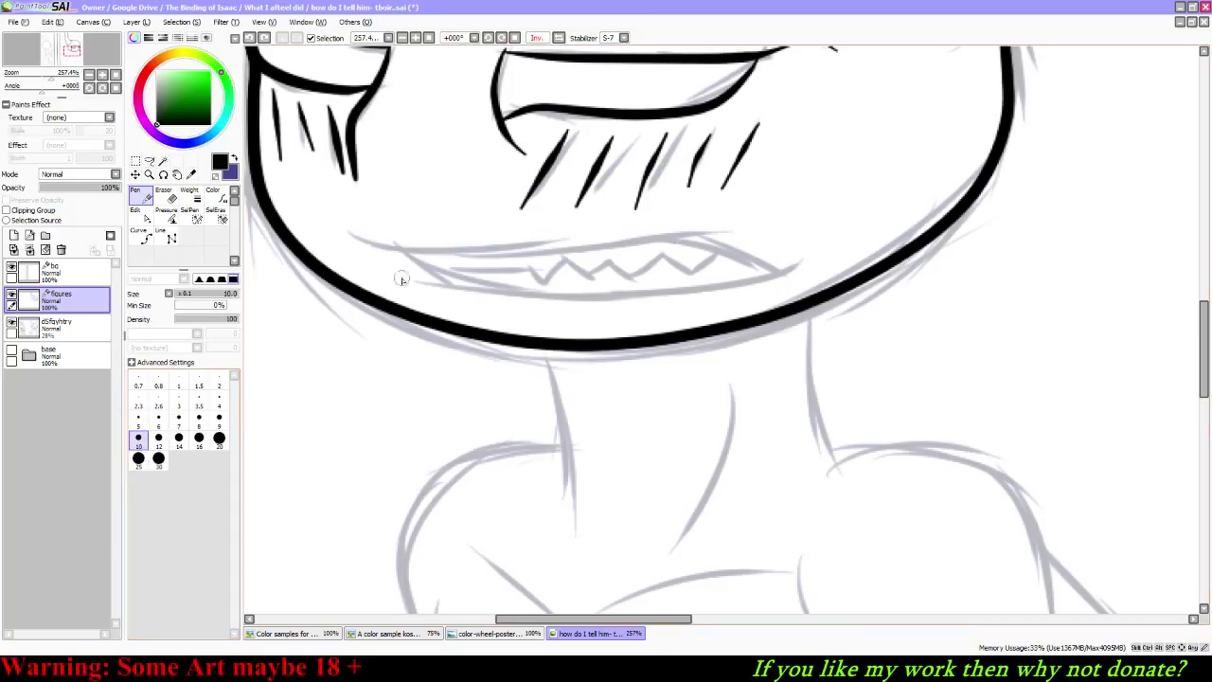
Step: Ink the upper mouth line in one stroke from the smaller eye's side to the far mouth corner, undoing the first attempt
mouse_move(346, 241)
left_mouse_down()
mouse_move(508, 258)
mouse_move(708, 236)
left_mouse_up()
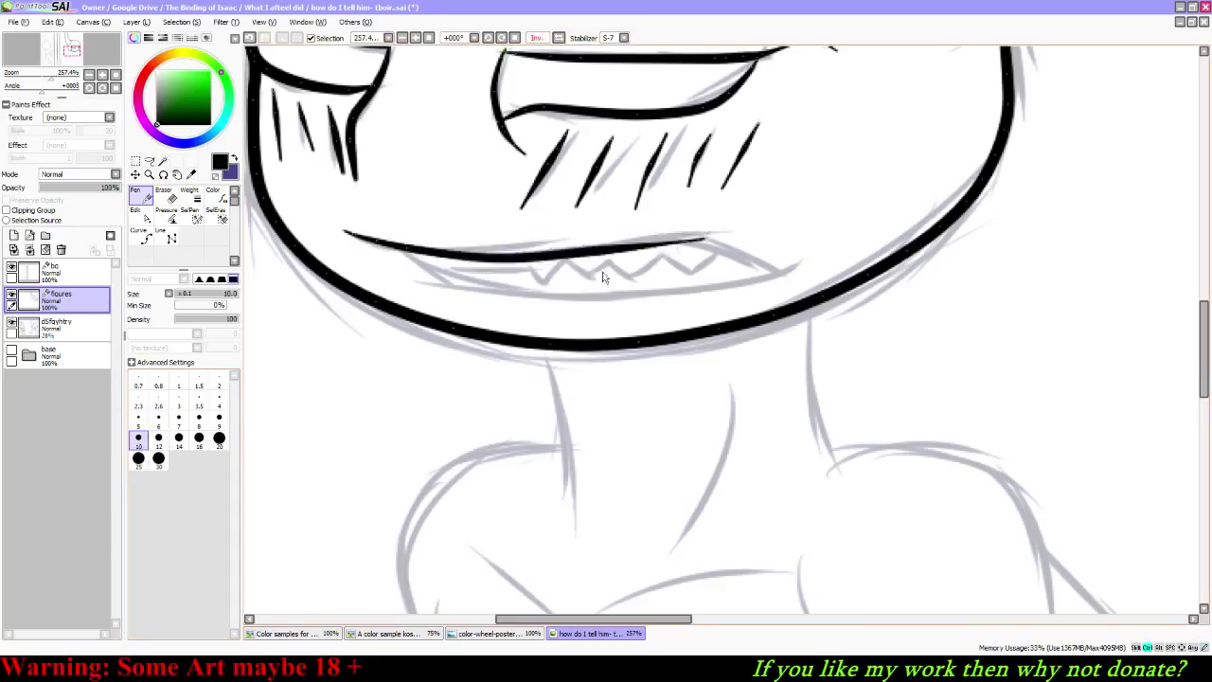
key("ctrl+z")
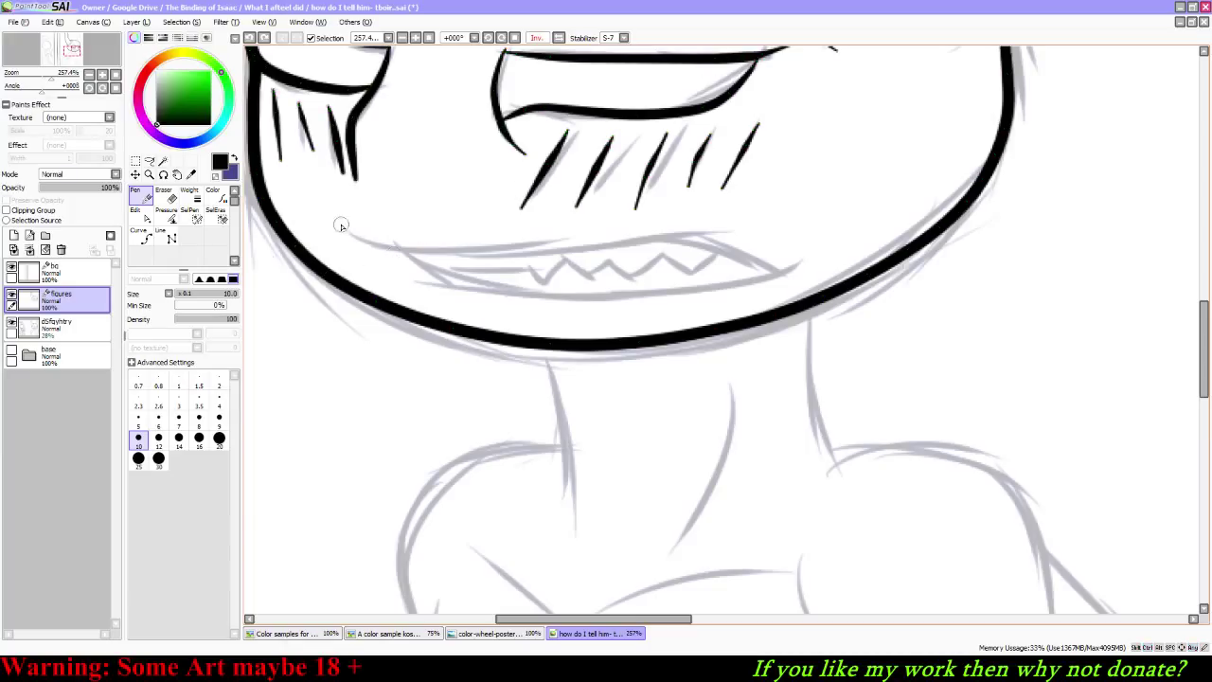
mouse_move(342, 226)
left_mouse_down()
mouse_move(403, 251)
mouse_move(710, 236)
mouse_move(787, 280)
left_mouse_up()
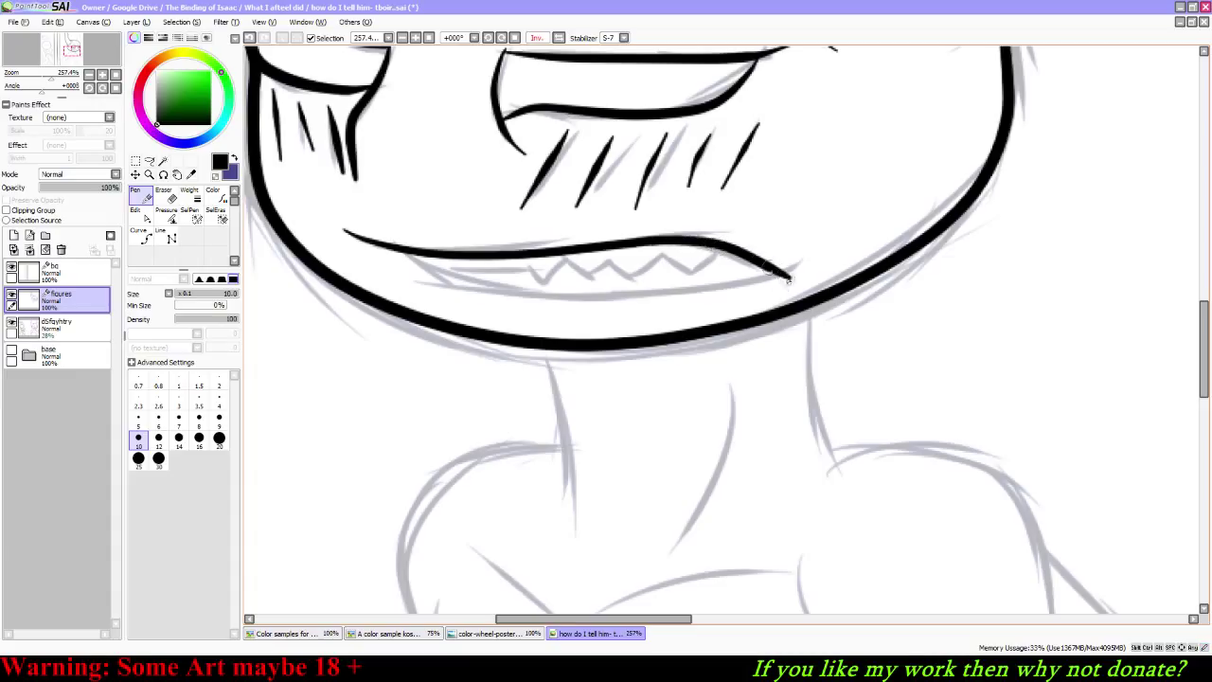
mouse_move(404, 249)
left_mouse_down()
mouse_move(433, 280)
mouse_move(701, 290)
left_mouse_up()
key("ctrl+z")
mouse_move(411, 249)
left_mouse_down()
mouse_move(494, 289)
mouse_move(808, 276)
left_mouse_up()
key("ctrl+z")
left_click_drag(651, 292, 530, 290)
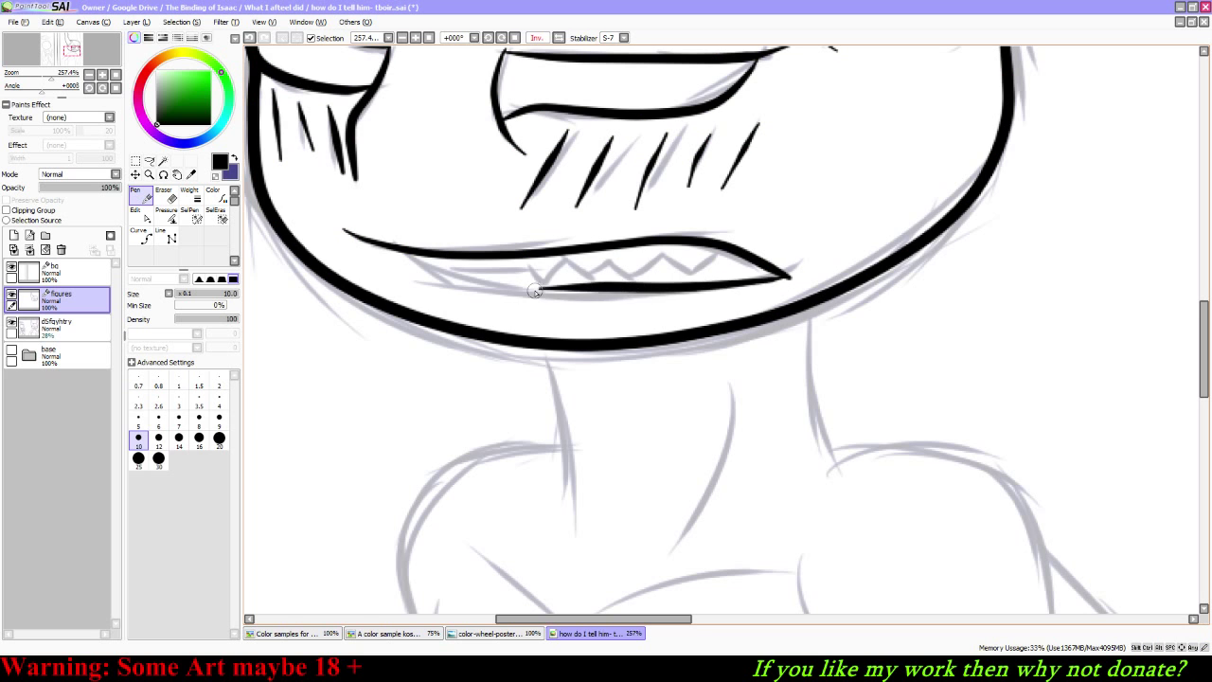
key("ctrl+z")
Step: Rotate the canvas view to +136°, ink the lower mouth line and delete its extra control point near the mouth corner
left_click_drag(43, 92, 72, 65)
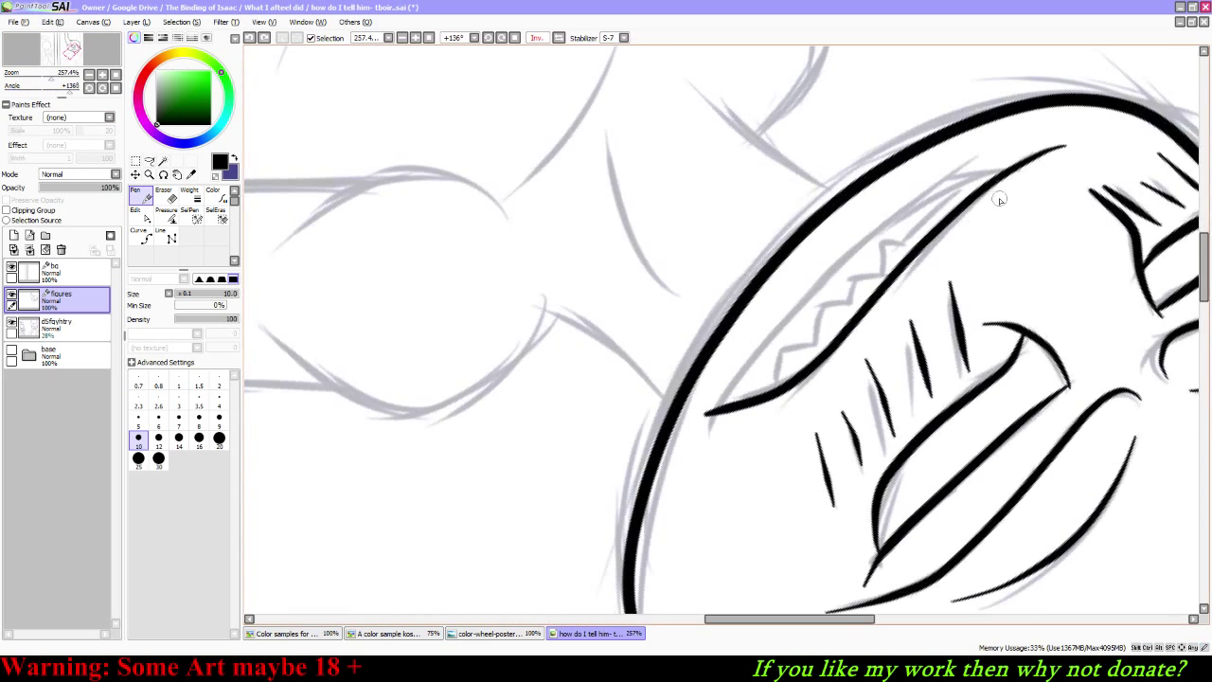
mouse_move(1012, 173)
left_mouse_down()
mouse_move(950, 177)
mouse_move(897, 209)
mouse_move(705, 414)
left_mouse_up()
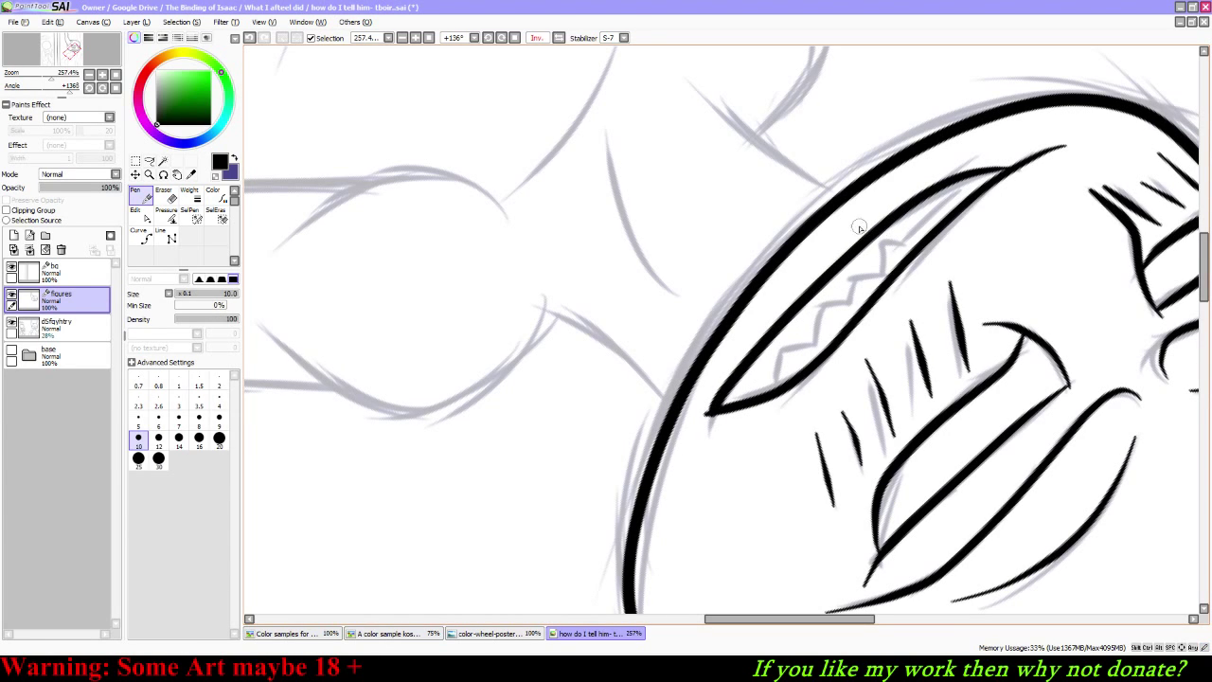
left_click(140, 214)
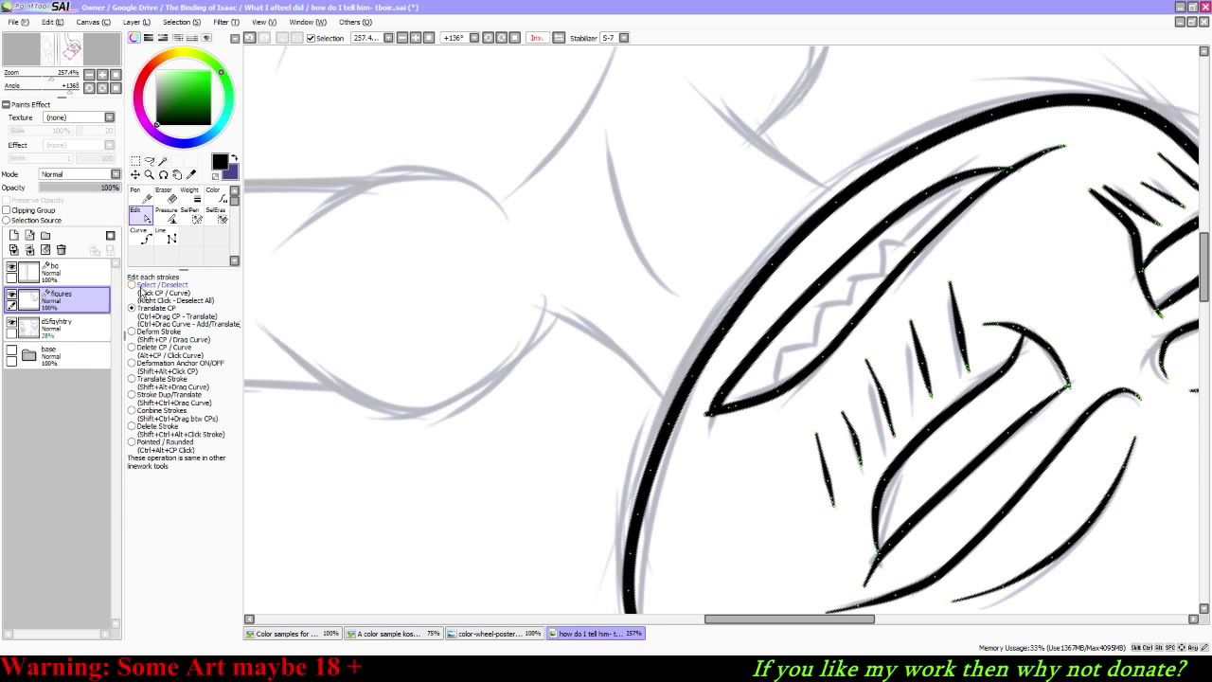
left_click(132, 347)
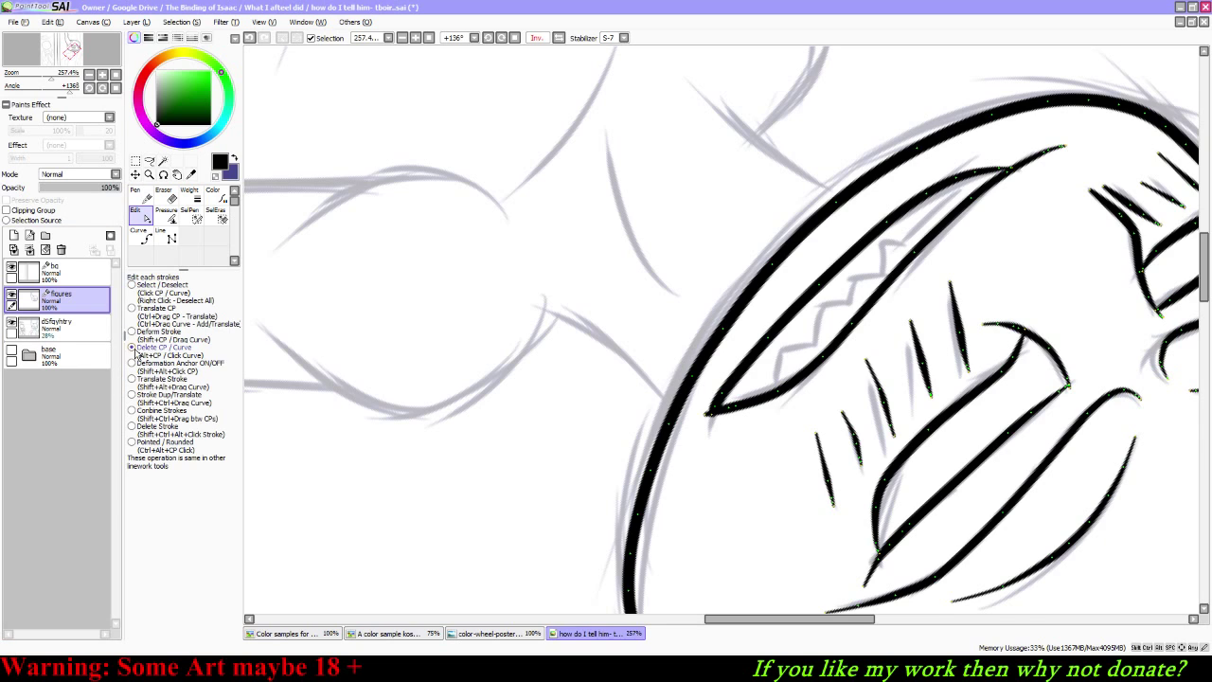
key("ctrl+z")
left_click(715, 407)
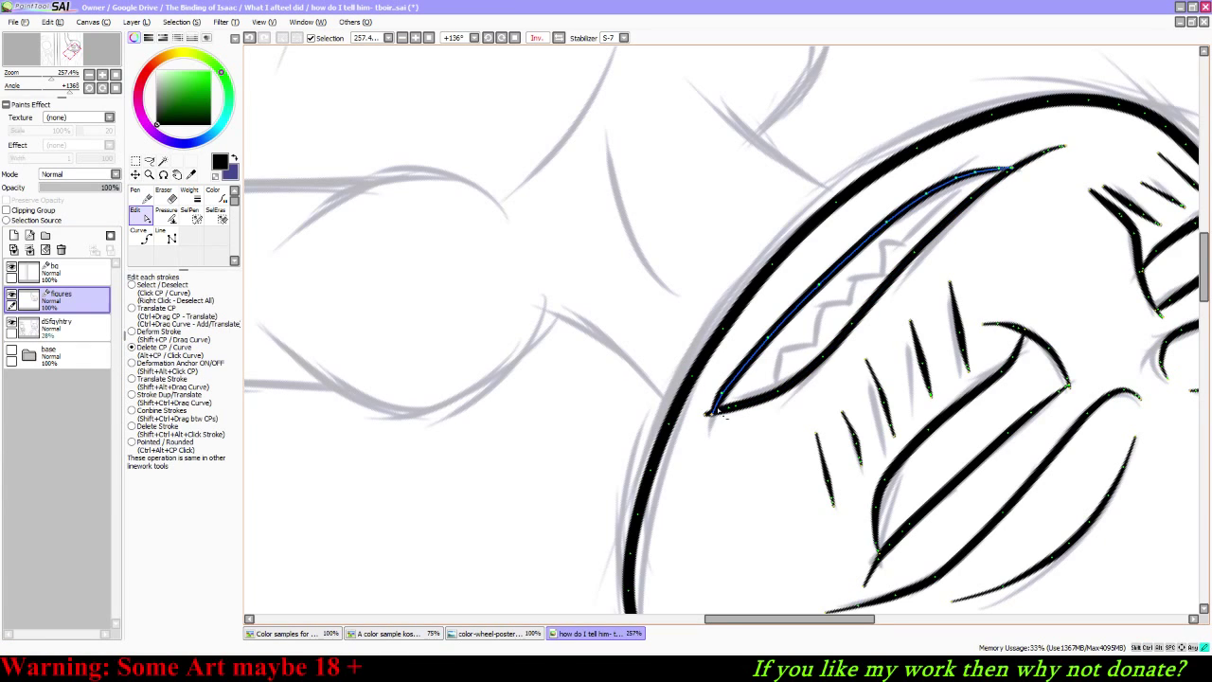
left_click(724, 395)
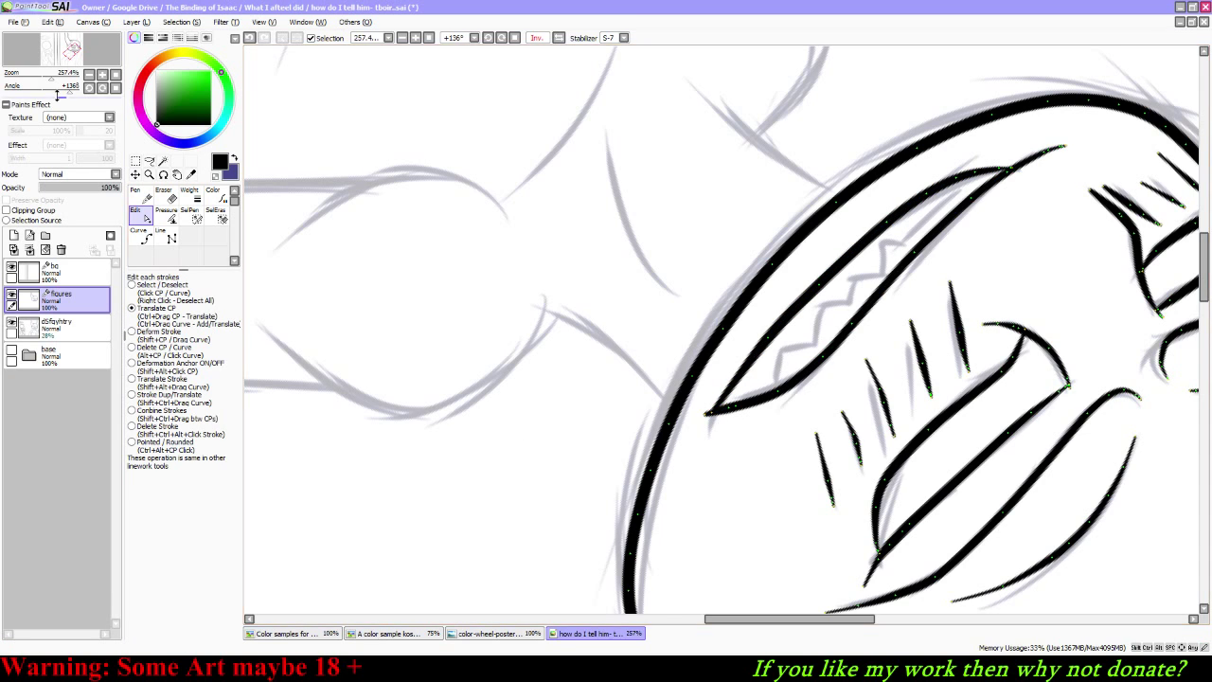
Step: Reset the canvas rotation and ink the zigzag teeth line inside the mouth with the Pen at size 10
key("n")
left_click(116, 87)
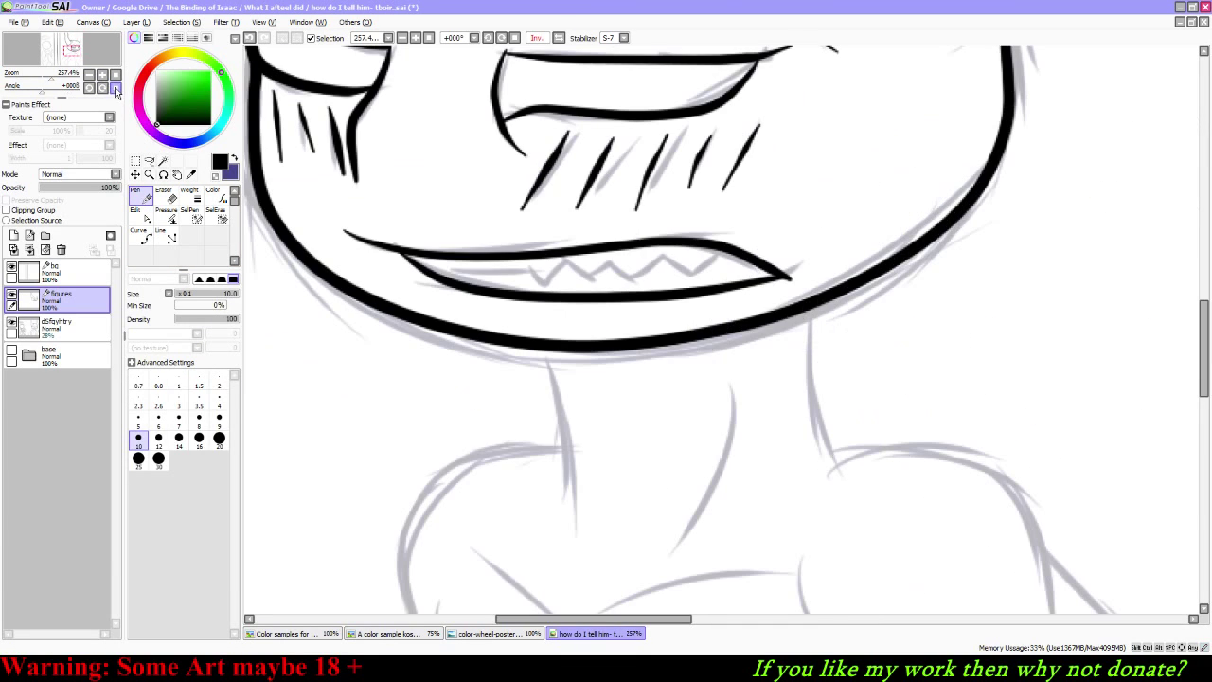
mouse_move(452, 267)
left_mouse_down()
mouse_move(534, 275)
mouse_move(551, 289)
mouse_move(570, 260)
mouse_move(596, 284)
mouse_move(584, 276)
mouse_move(606, 265)
mouse_move(630, 277)
mouse_move(662, 253)
mouse_move(692, 271)
mouse_move(744, 248)
left_mouse_up()
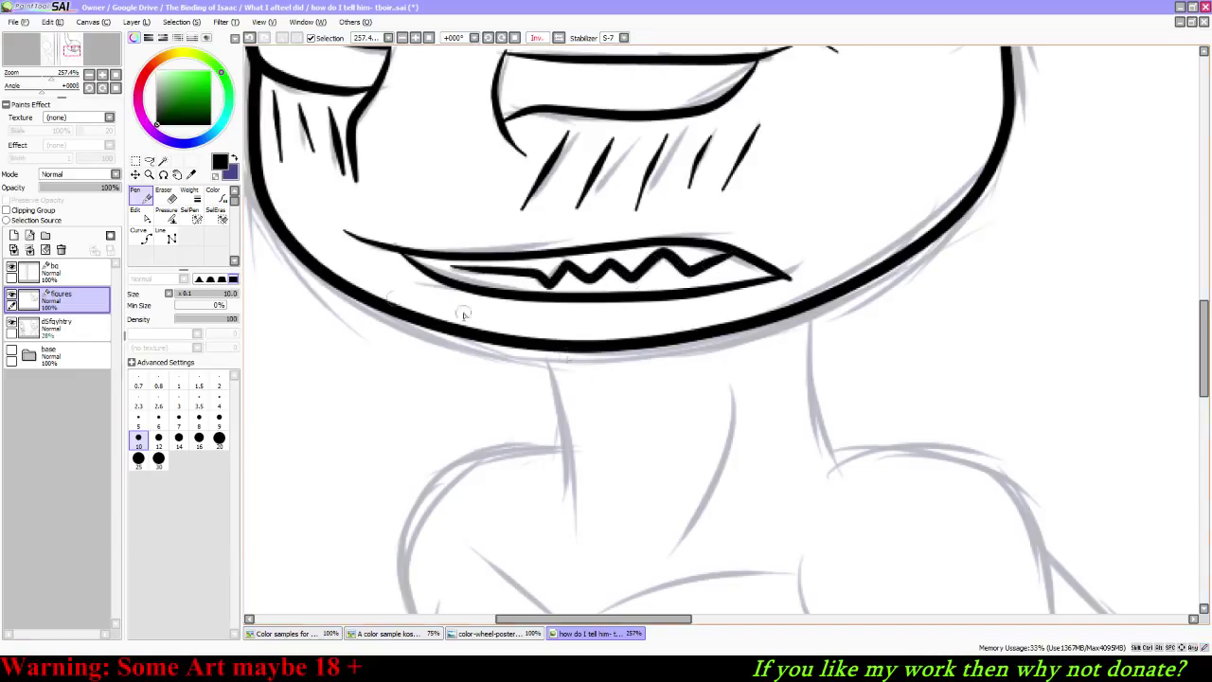
Step: Ink both sides of the neck down from the chin outline, redoing strokes that stray from the sketch
mouse_move(543, 346)
left_mouse_down()
mouse_move(568, 417)
mouse_move(569, 498)
mouse_move(542, 347)
left_mouse_up()
key("ctrl+z")
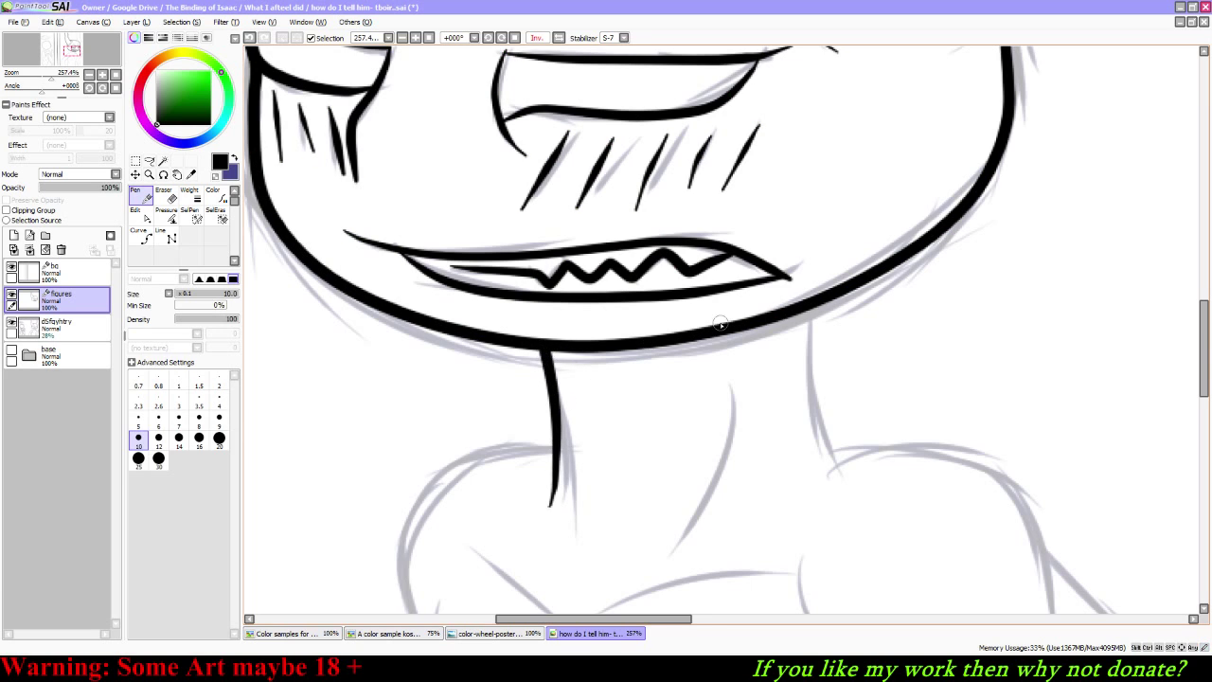
mouse_move(837, 471)
left_mouse_down()
mouse_move(813, 388)
mouse_move(807, 292)
left_mouse_up()
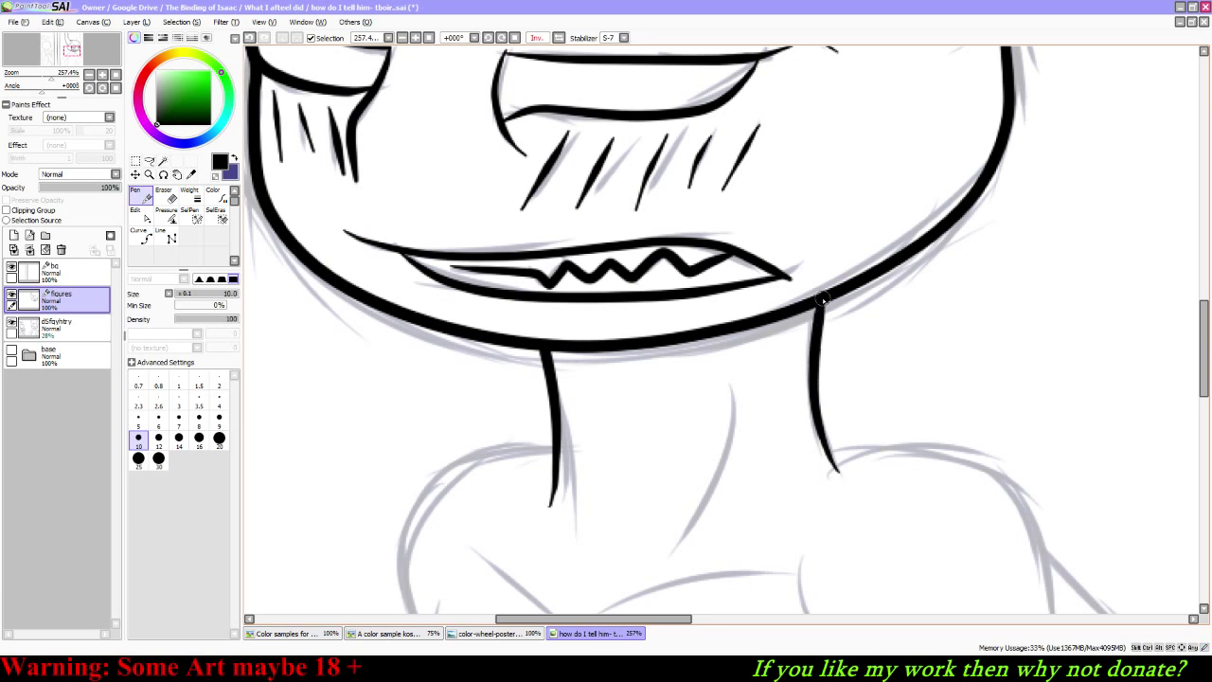
key("ctrl+z")
mouse_move(836, 466)
left_mouse_down()
mouse_move(817, 424)
mouse_move(807, 303)
left_mouse_up()
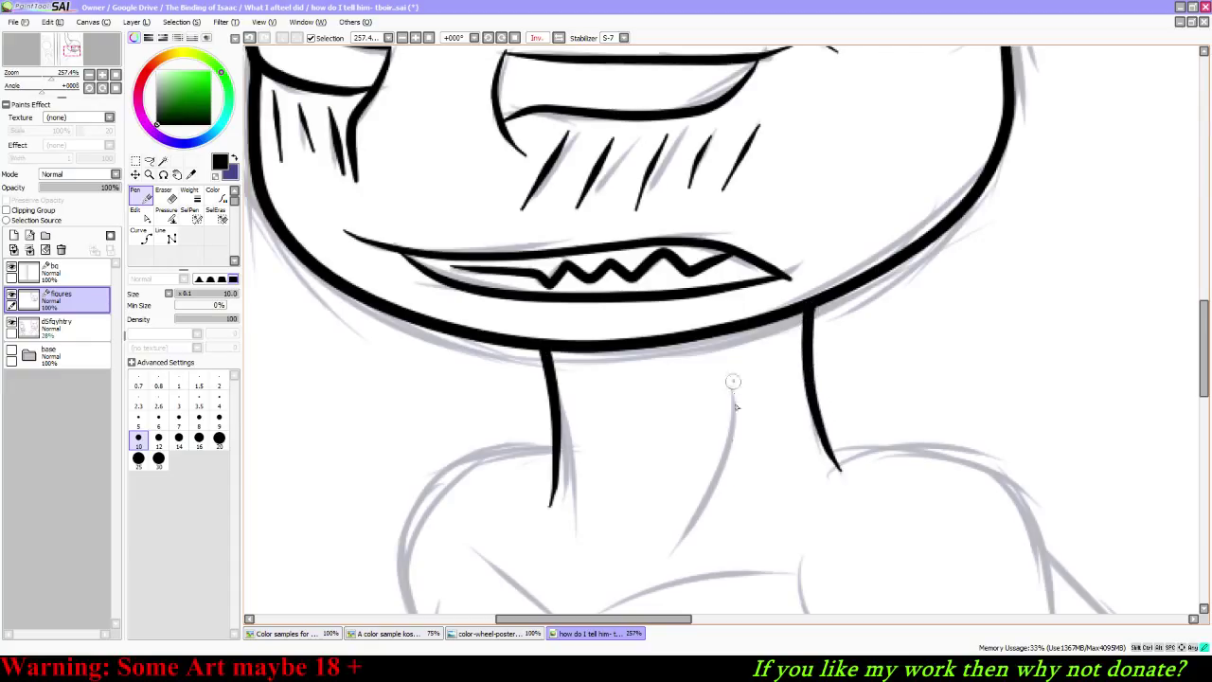
Step: Ink the curved throat line down the middle of the neck, redoing the first attempt
left_click_drag(734, 382, 661, 544)
key("ctrl+z")
mouse_move(734, 379)
left_mouse_down()
mouse_move(723, 454)
mouse_move(666, 549)
left_mouse_up()
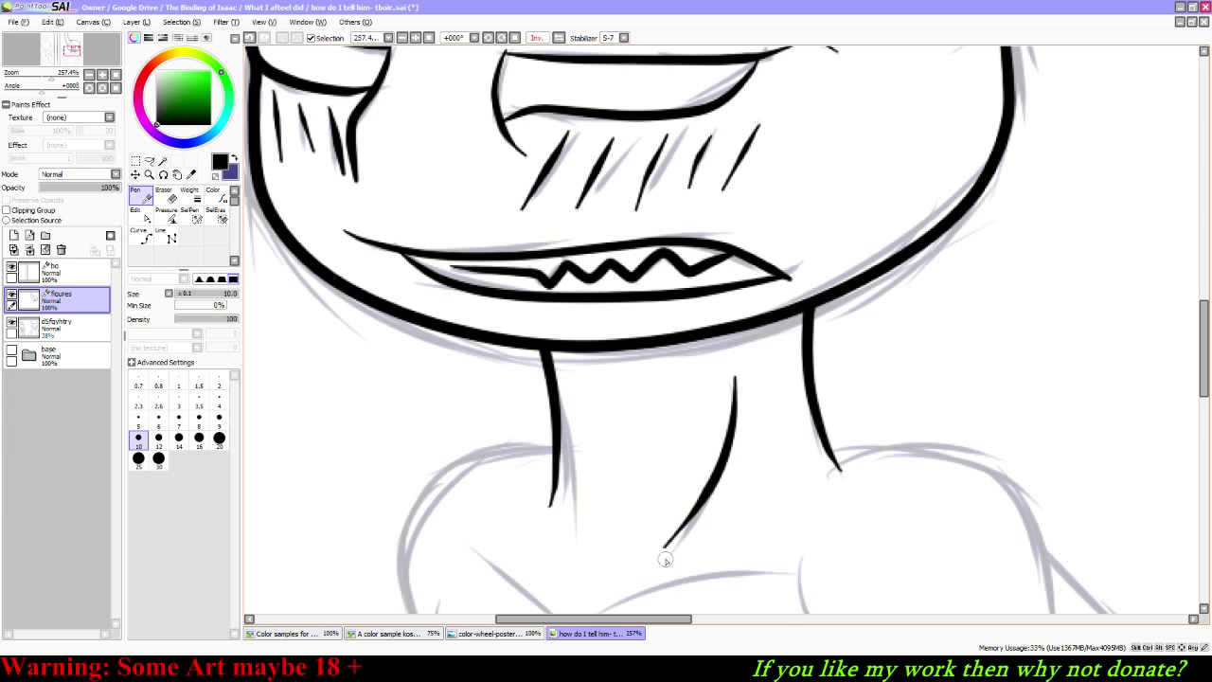
left_click_drag(79, 35, 76, 38)
mouse_move(322, 386)
left_mouse_down()
mouse_move(291, 336)
mouse_move(293, 255)
mouse_move(345, 194)
mouse_move(438, 181)
left_mouse_up()
key("ctrl+z")
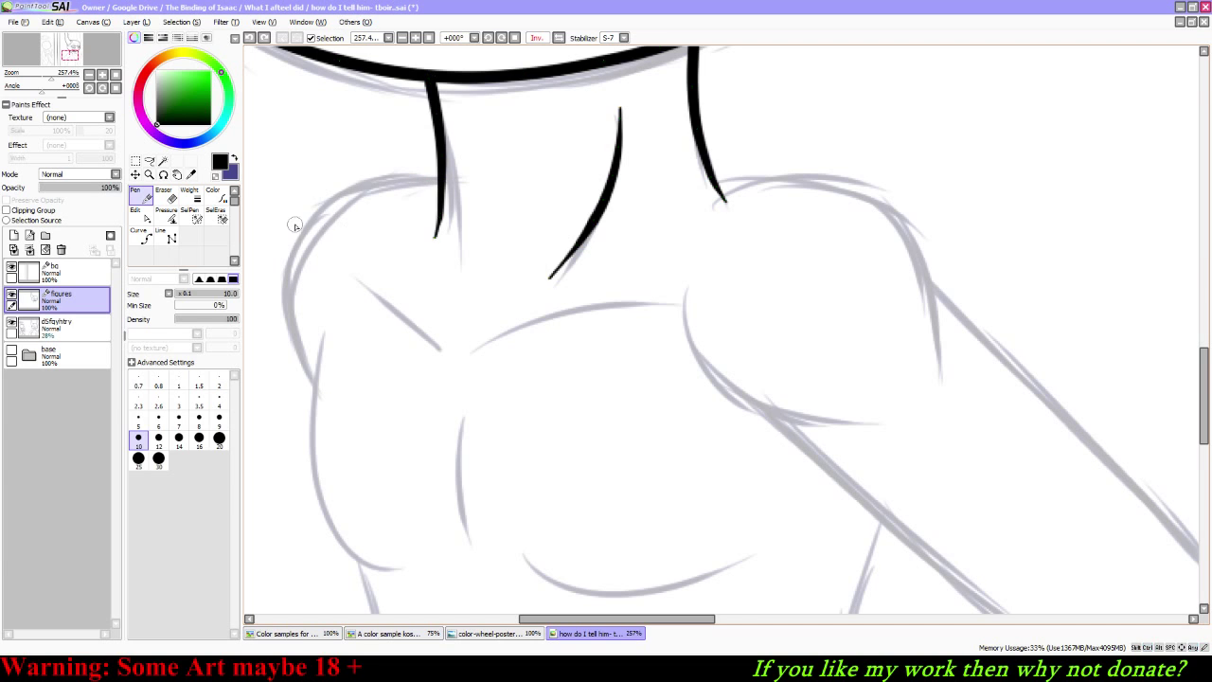
left_click(140, 212)
left_click(133, 347)
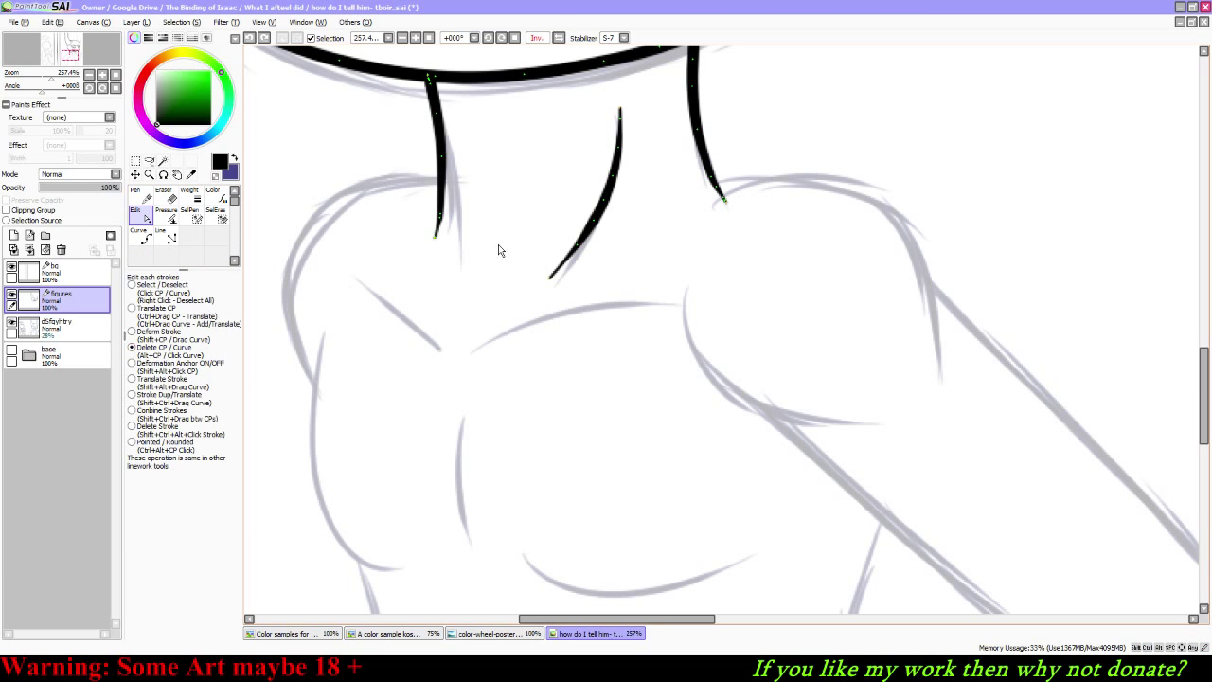
left_click(440, 218)
left_click(440, 218)
key("ctrl+z")
left_click(142, 196)
mouse_move(318, 382)
left_mouse_down()
mouse_move(290, 299)
mouse_move(298, 203)
left_mouse_up()
key("ctrl+z")
mouse_move(318, 389)
left_mouse_down()
mouse_move(294, 253)
mouse_move(368, 182)
mouse_move(437, 177)
mouse_move(305, 225)
mouse_move(282, 349)
mouse_move(316, 416)
mouse_move(295, 237)
mouse_move(438, 178)
left_mouse_up()
key("ctrl+z")
key("ctrl+z")
key("ctrl+z")
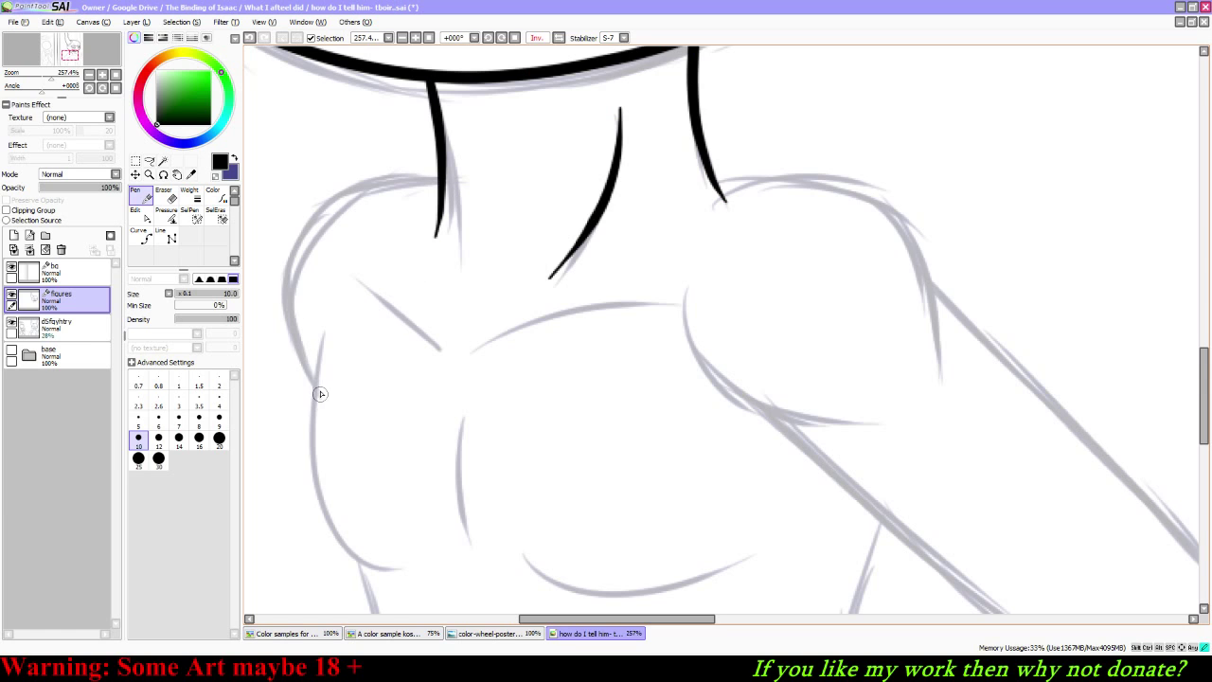
Step: Ink the rounded shoulder contour below the smaller eye's side up to the neck line, redoing the first attempt
mouse_move(321, 394)
left_mouse_down()
mouse_move(295, 334)
mouse_move(300, 223)
mouse_move(377, 170)
mouse_move(438, 180)
left_mouse_up()
key("ctrl+z")
mouse_move(314, 394)
left_mouse_down()
mouse_move(290, 337)
mouse_move(333, 201)
mouse_move(443, 185)
left_mouse_up()
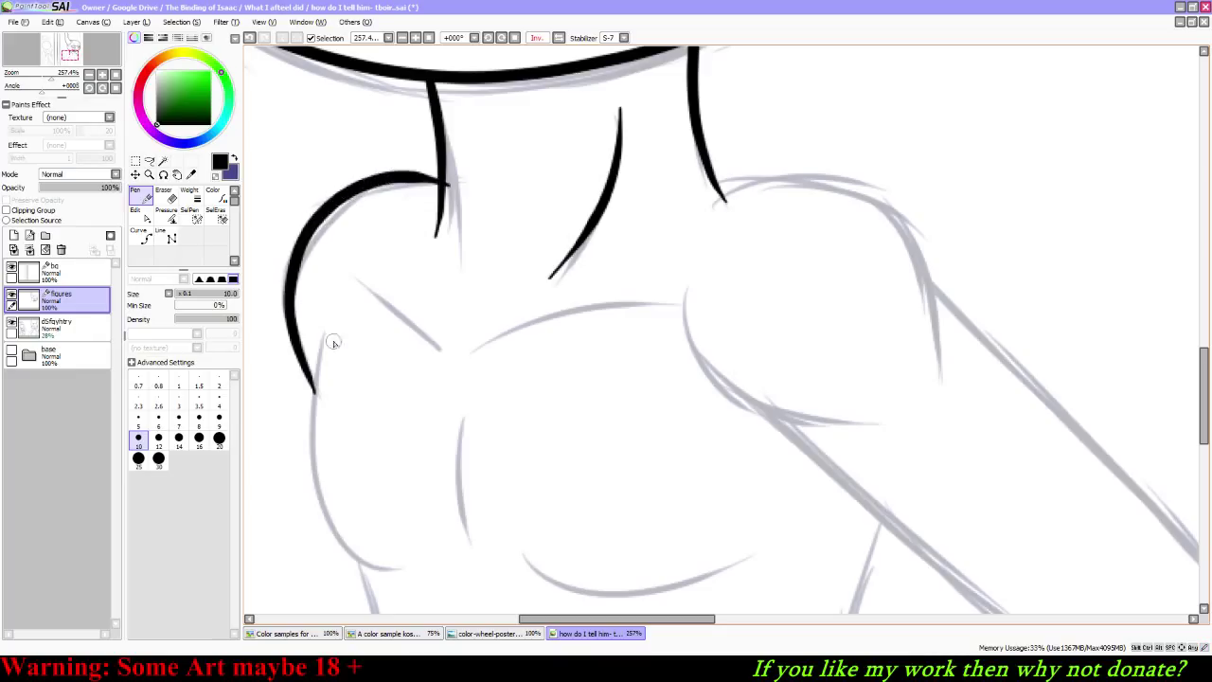
Step: Delete the shoulder stroke's end control point that overshoots the neck line
left_click(140, 214)
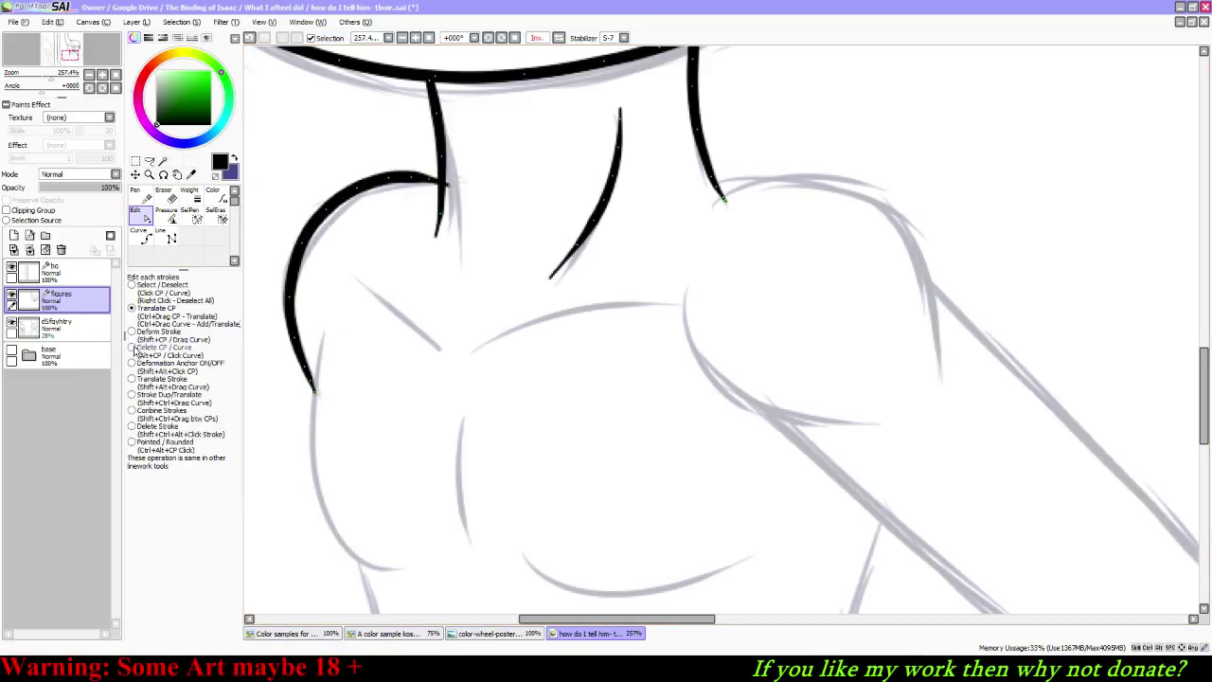
left_click(133, 348)
left_click(445, 185)
Step: Adjust the pressure of the shoulder stroke's control points near the neck and move its end point onto the neck line
left_click(166, 214)
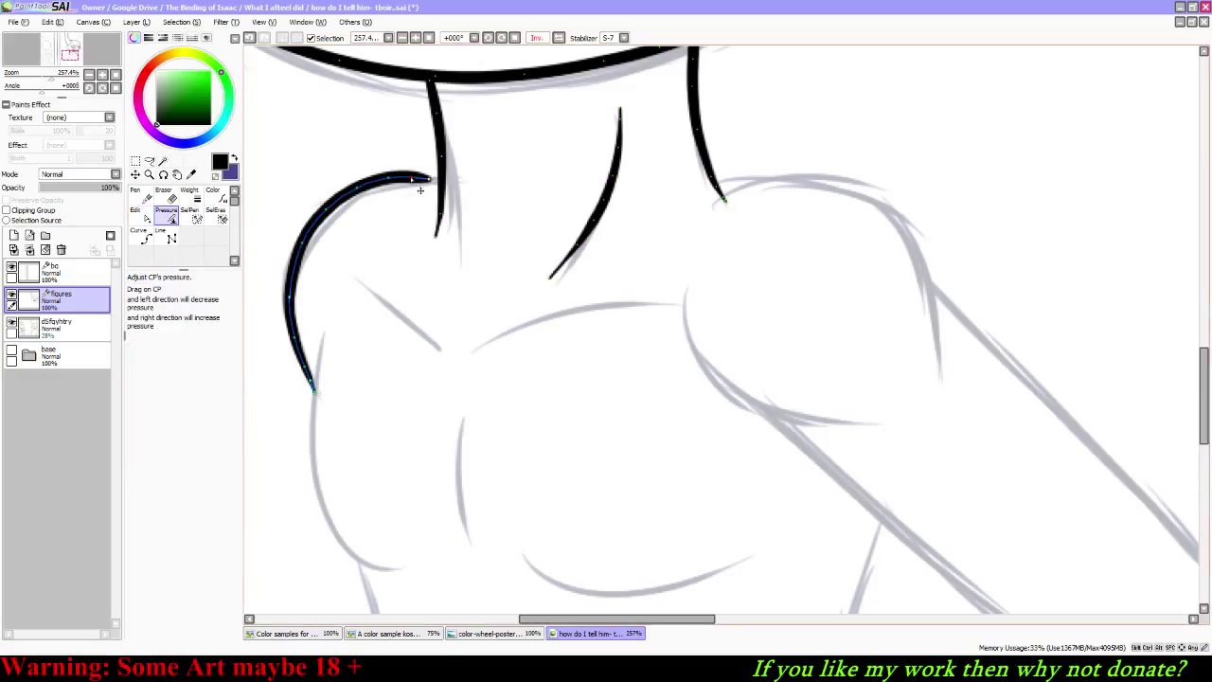
left_click_drag(428, 178, 436, 193)
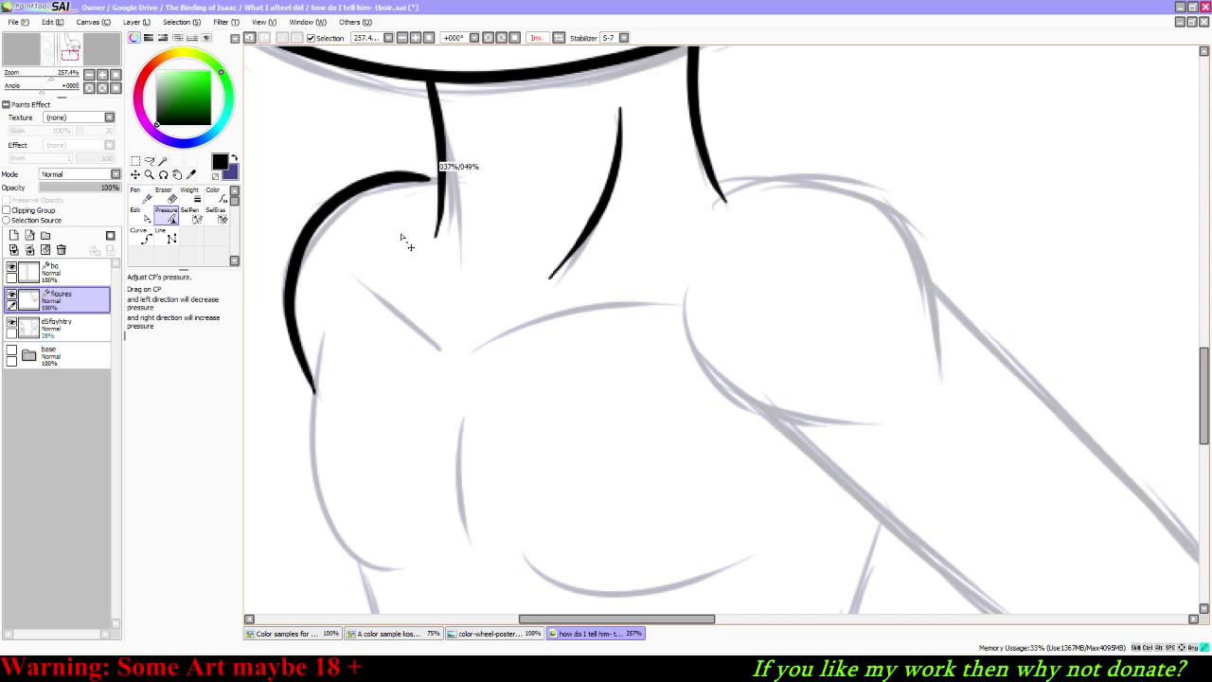
left_click_drag(401, 235, 402, 235)
mouse_move(389, 177)
left_mouse_down()
mouse_move(373, 234)
mouse_move(348, 251)
left_mouse_up()
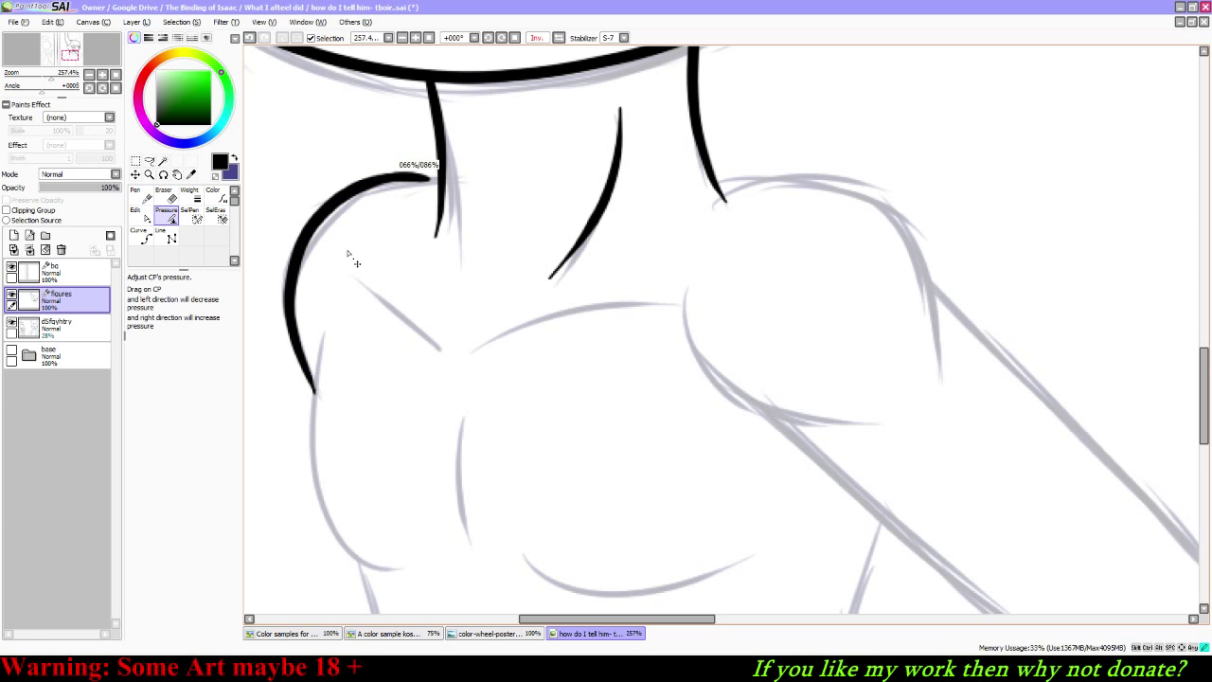
left_click(139, 216)
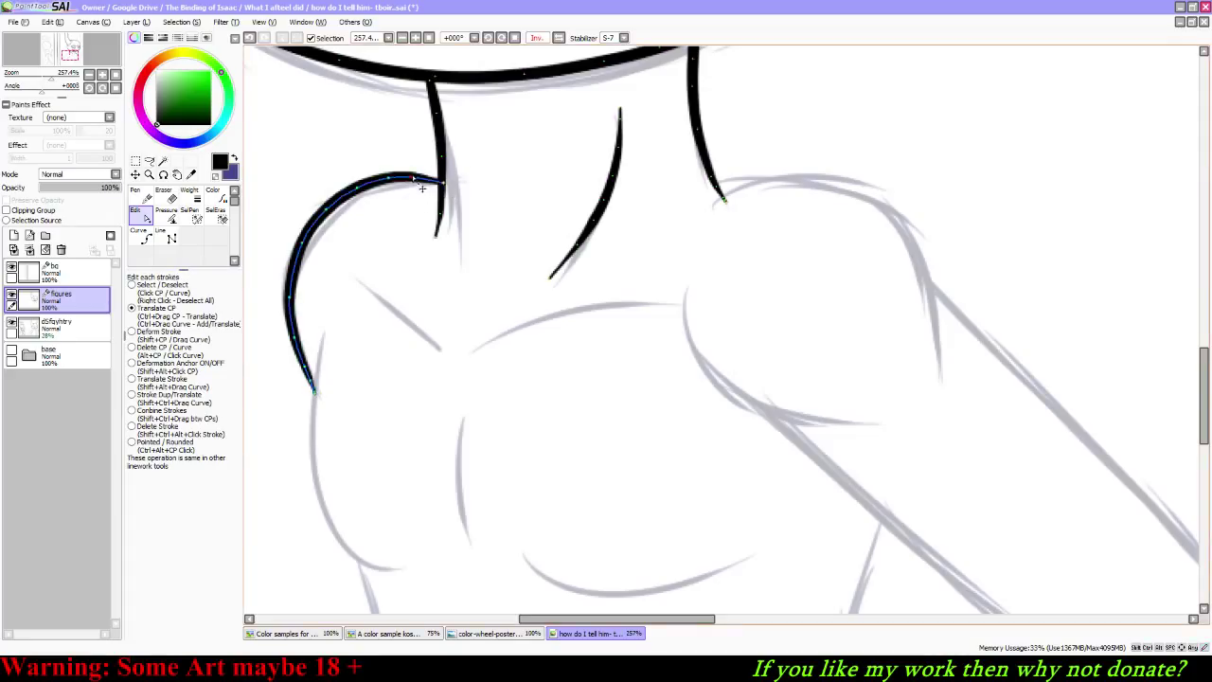
Step: Ink the long curved contour running down from the inked shoulder's lower end, undoing the unwanted strokes
key("n")
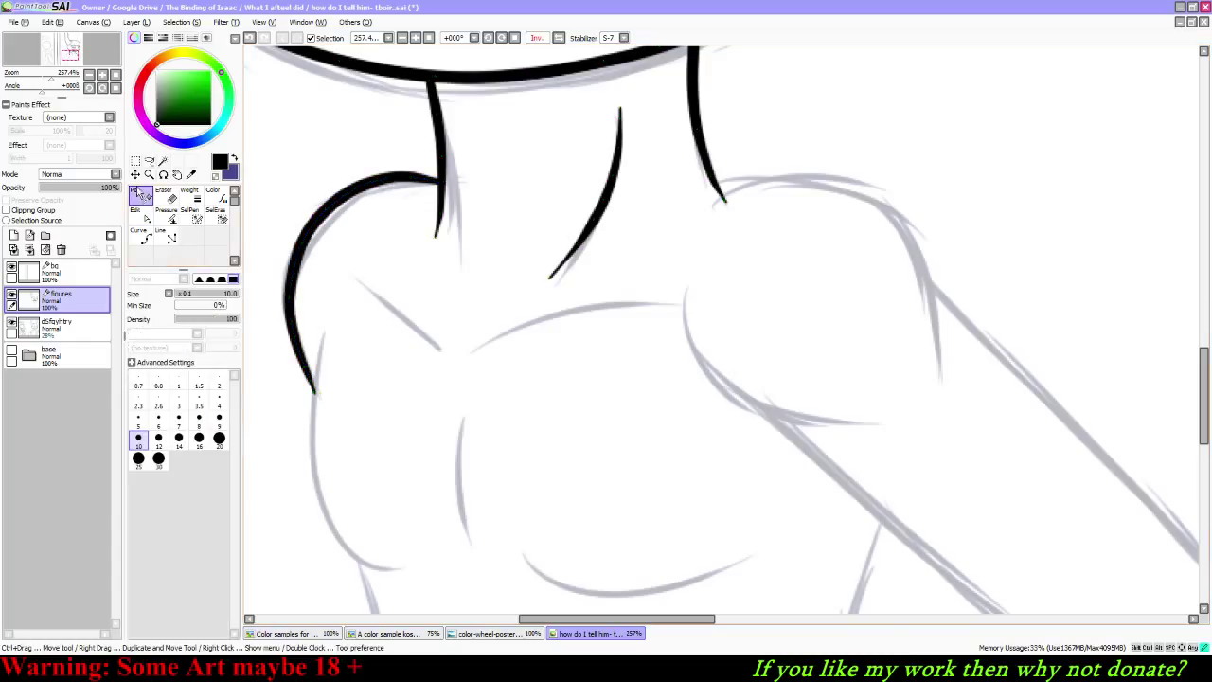
mouse_move(326, 327)
left_mouse_down()
mouse_move(308, 438)
mouse_move(326, 502)
mouse_move(377, 561)
mouse_move(350, 552)
mouse_move(327, 518)
mouse_move(314, 464)
mouse_move(346, 289)
left_mouse_up()
key("ctrl+z")
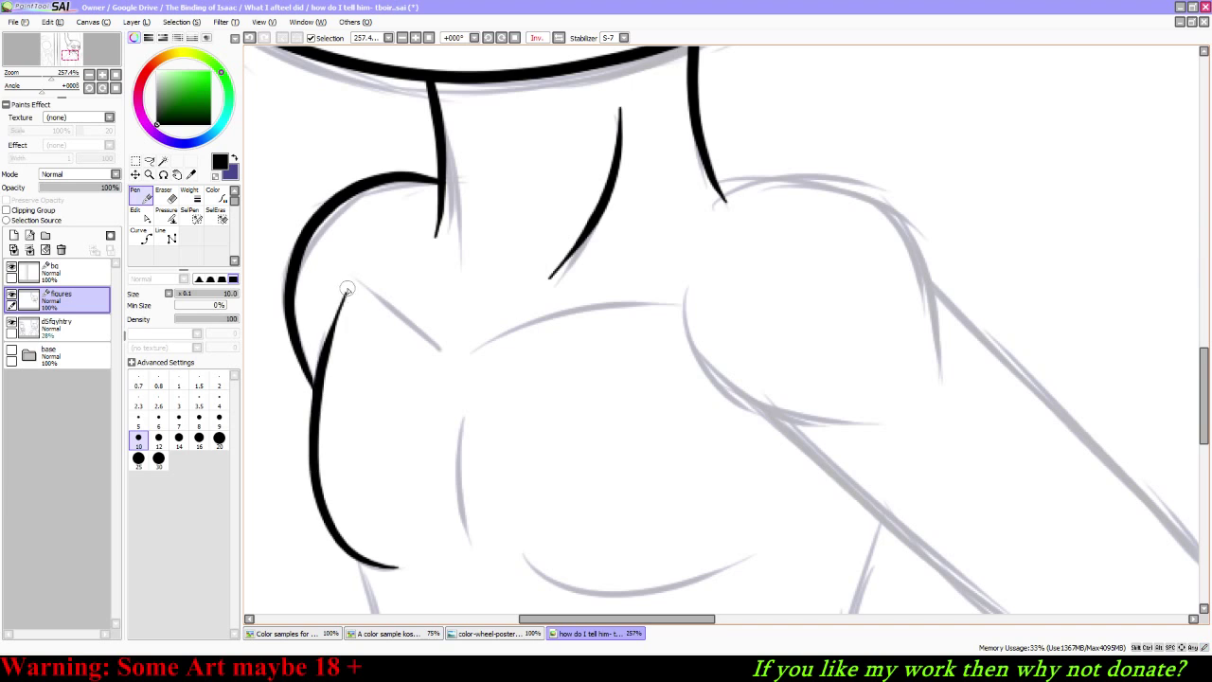
key("ctrl+z")
mouse_move(324, 333)
left_mouse_down()
mouse_move(316, 485)
mouse_move(403, 573)
mouse_move(312, 473)
mouse_move(327, 303)
mouse_move(338, 296)
mouse_move(319, 333)
mouse_move(312, 487)
mouse_move(338, 543)
mouse_move(418, 568)
mouse_move(313, 528)
mouse_move(301, 426)
mouse_move(327, 311)
left_mouse_up()
key("ctrl+z")
key("ctrl+z")
key("ctrl+z")
Step: Ink the short near-vertical curve inside the torso and the arc across the chest above it
left_click_drag(464, 414, 456, 574)
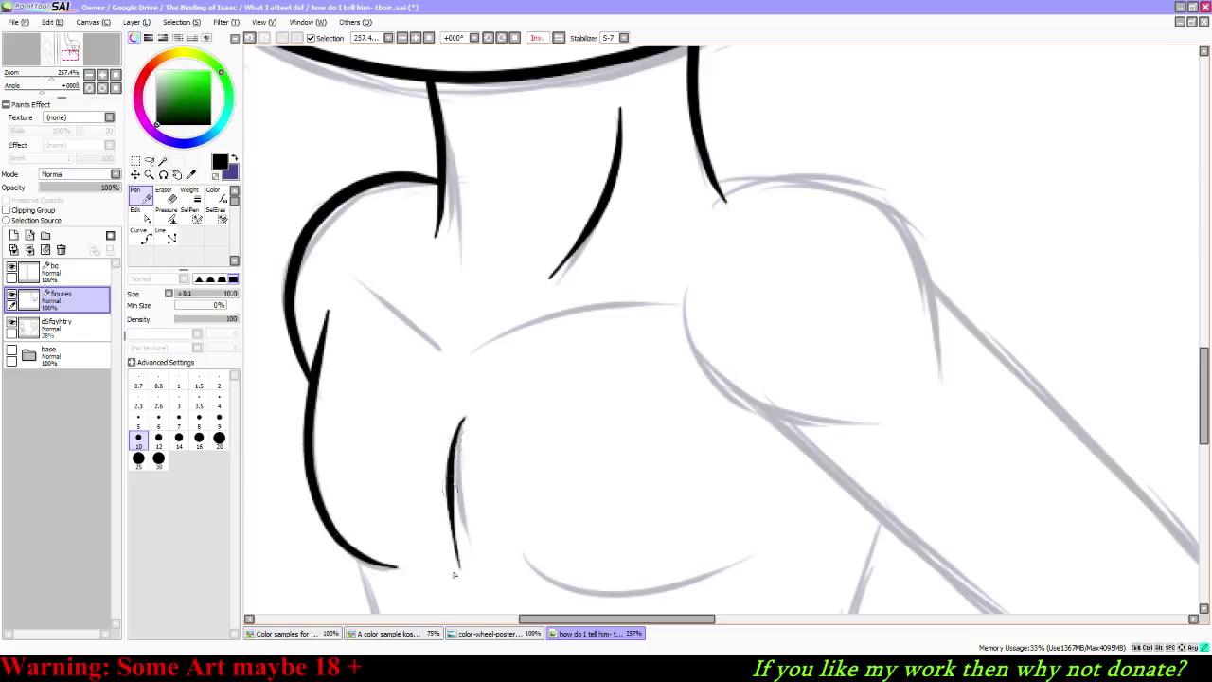
key("ctrl+z")
left_click_drag(463, 409, 465, 543)
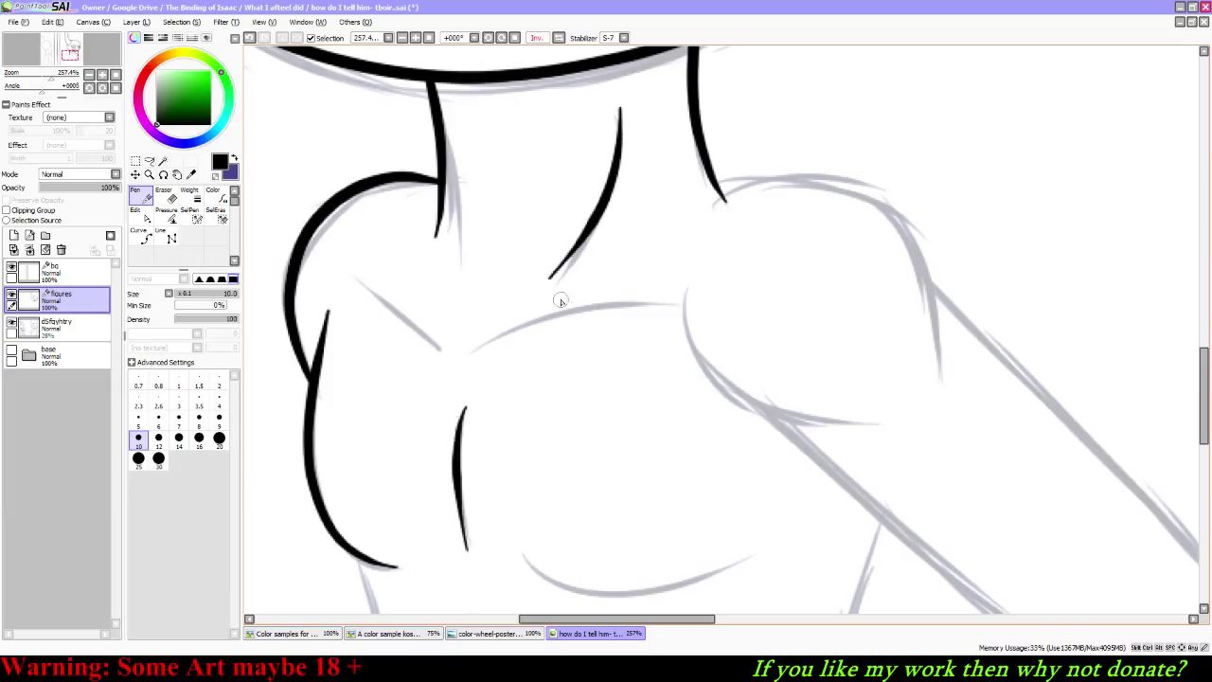
left_click_drag(475, 371, 678, 303)
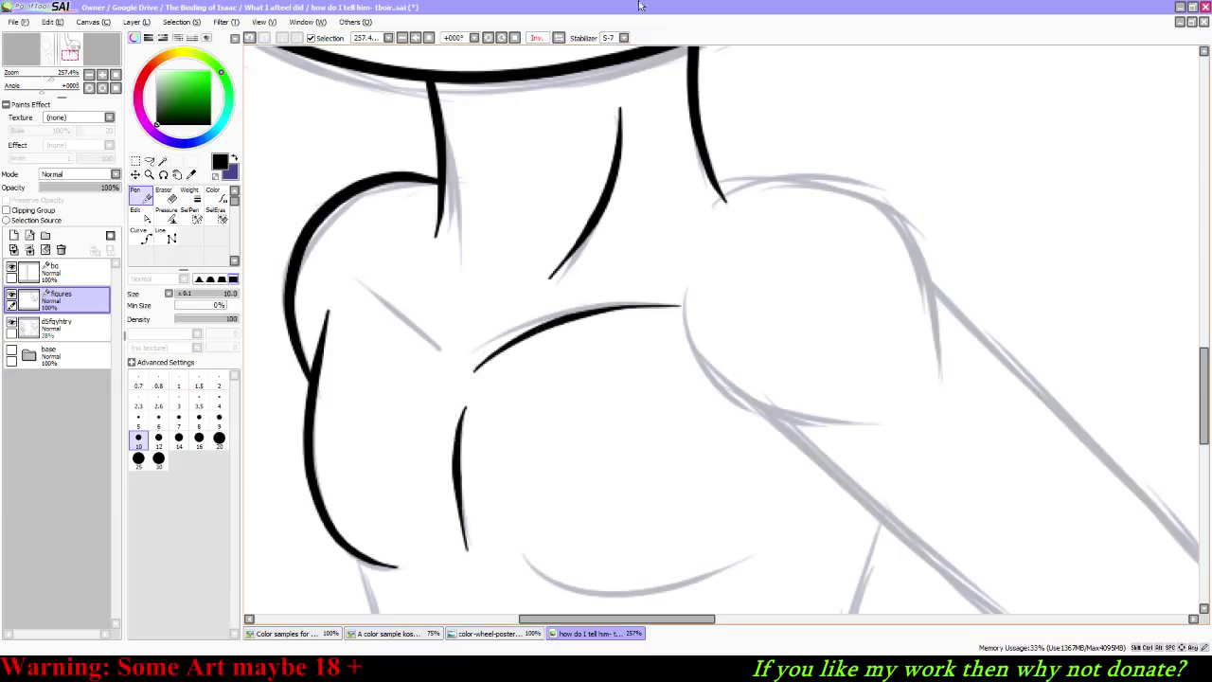
Step: Unflip the canvas view and ink the short diagonal chest line beside the inked shoulder, redoing unsatisfactory strokes
left_click(541, 39)
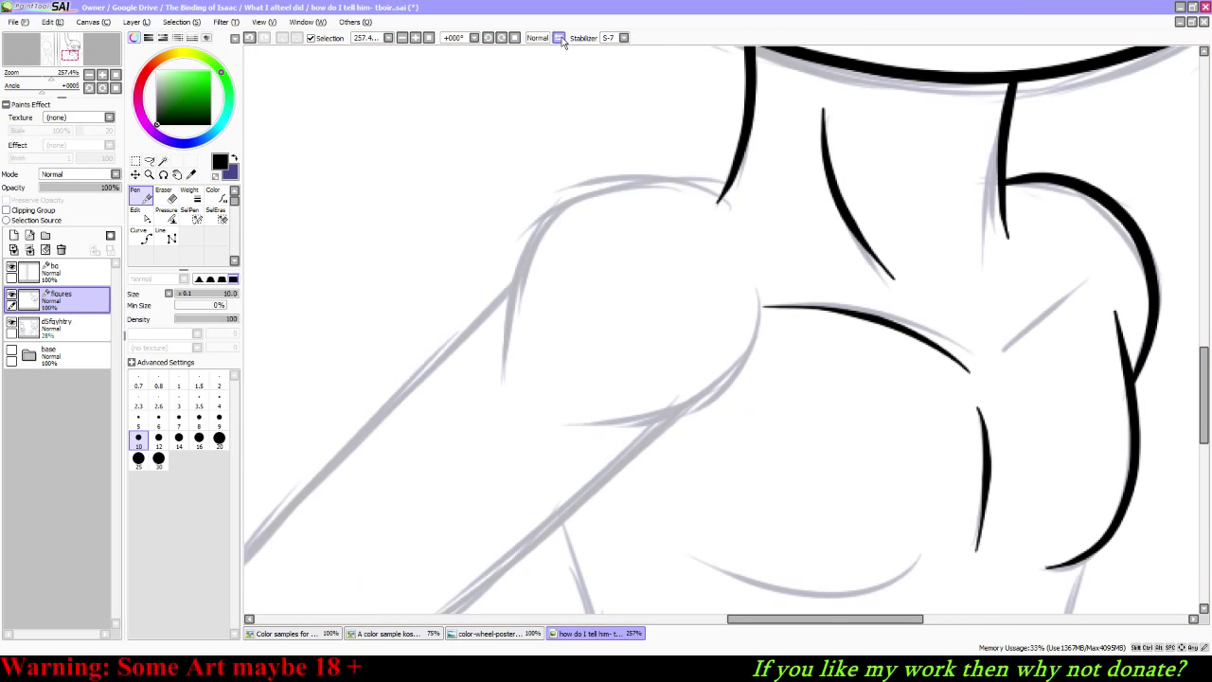
left_click_drag(79, 60, 85, 60)
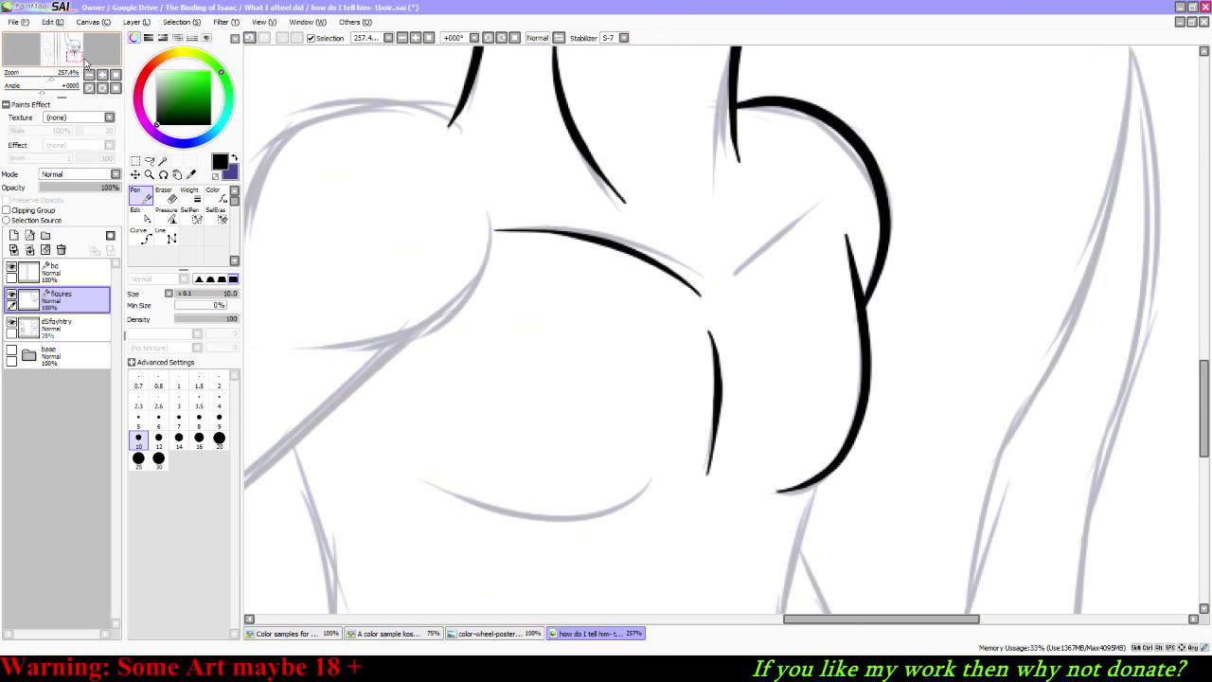
left_click_drag(726, 293, 841, 203)
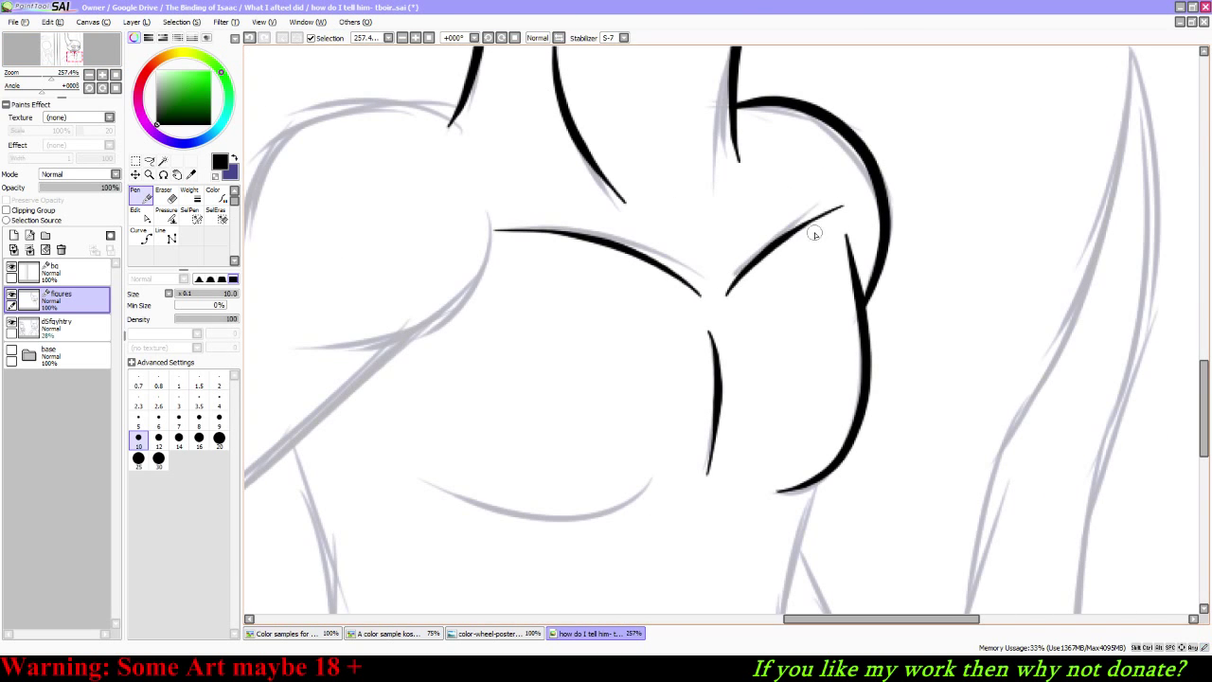
key("ctrl+z")
mouse_move(729, 298)
left_mouse_down()
mouse_move(751, 256)
mouse_move(833, 221)
left_mouse_up()
key("ctrl+z")
left_click_drag(726, 299, 830, 221)
Step: Ink the opposite shoulder's curve from the upper arm up to the neck line, undoing the unwanted strokes
left_click_drag(87, 51, 85, 48)
mouse_move(413, 368)
left_mouse_down()
mouse_move(457, 220)
mouse_move(532, 159)
mouse_move(626, 169)
mouse_move(663, 261)
left_mouse_up()
key("ctrl+z")
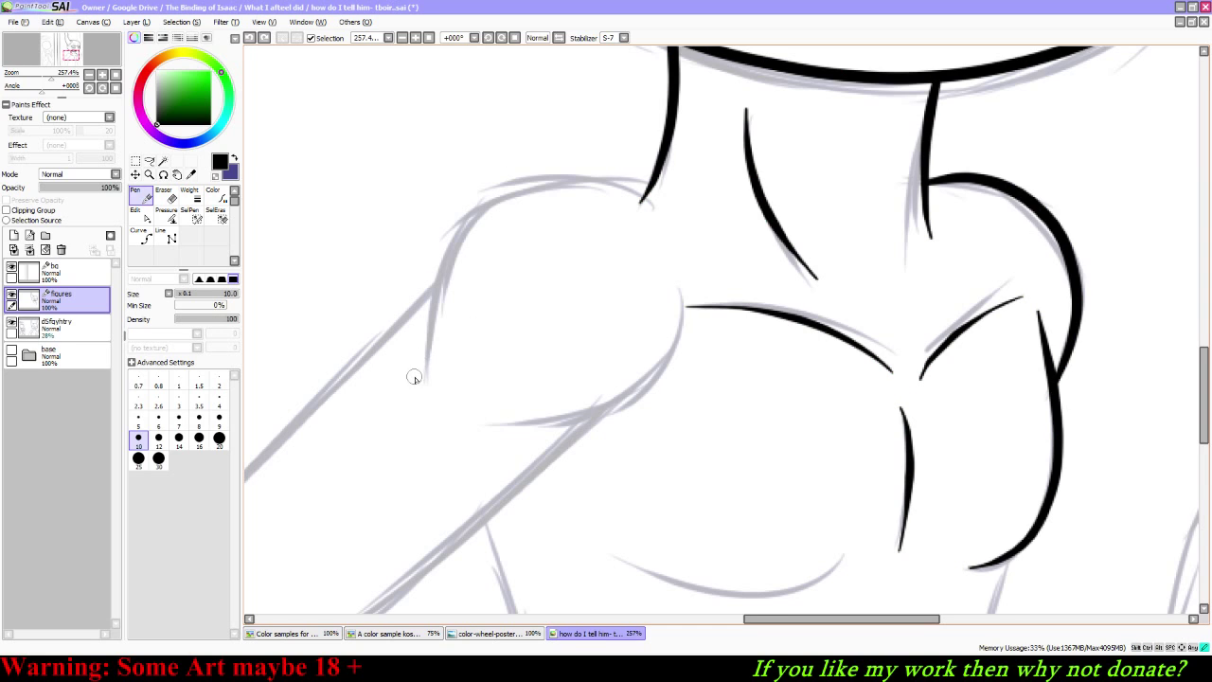
mouse_move(415, 375)
left_mouse_down()
mouse_move(462, 205)
mouse_move(560, 161)
mouse_move(672, 221)
left_mouse_up()
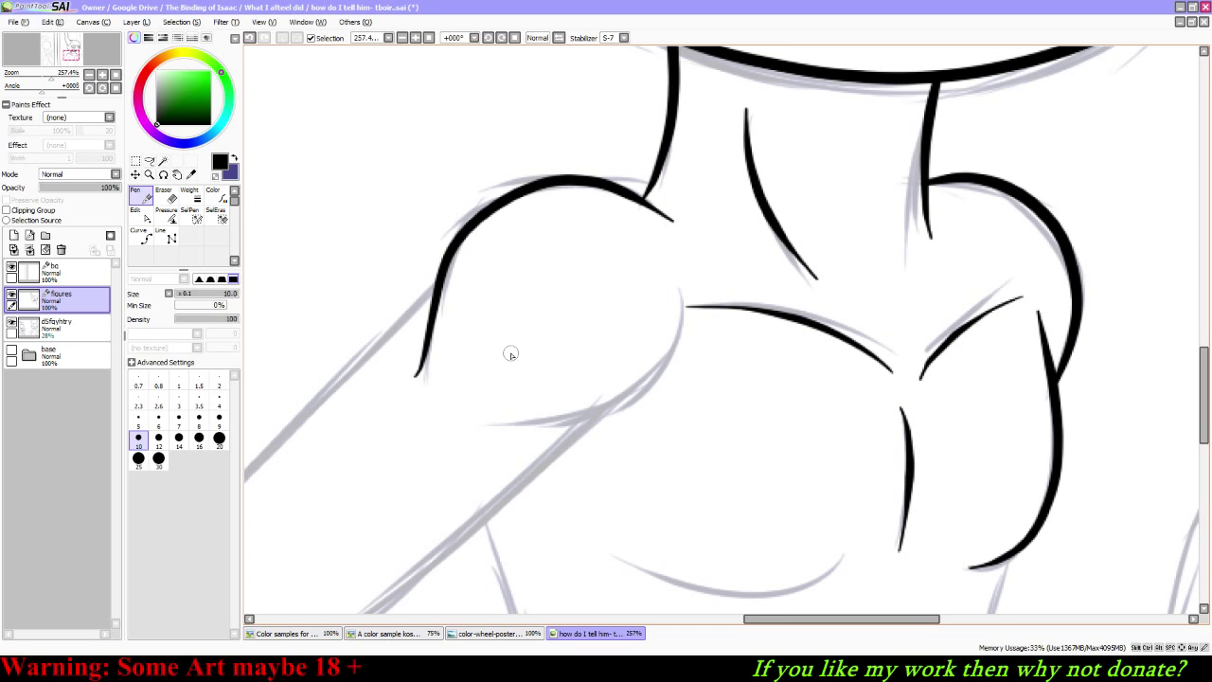
key("ctrl+z")
mouse_move(419, 373)
left_mouse_down()
mouse_move(465, 250)
mouse_move(595, 174)
mouse_move(649, 180)
left_mouse_up()
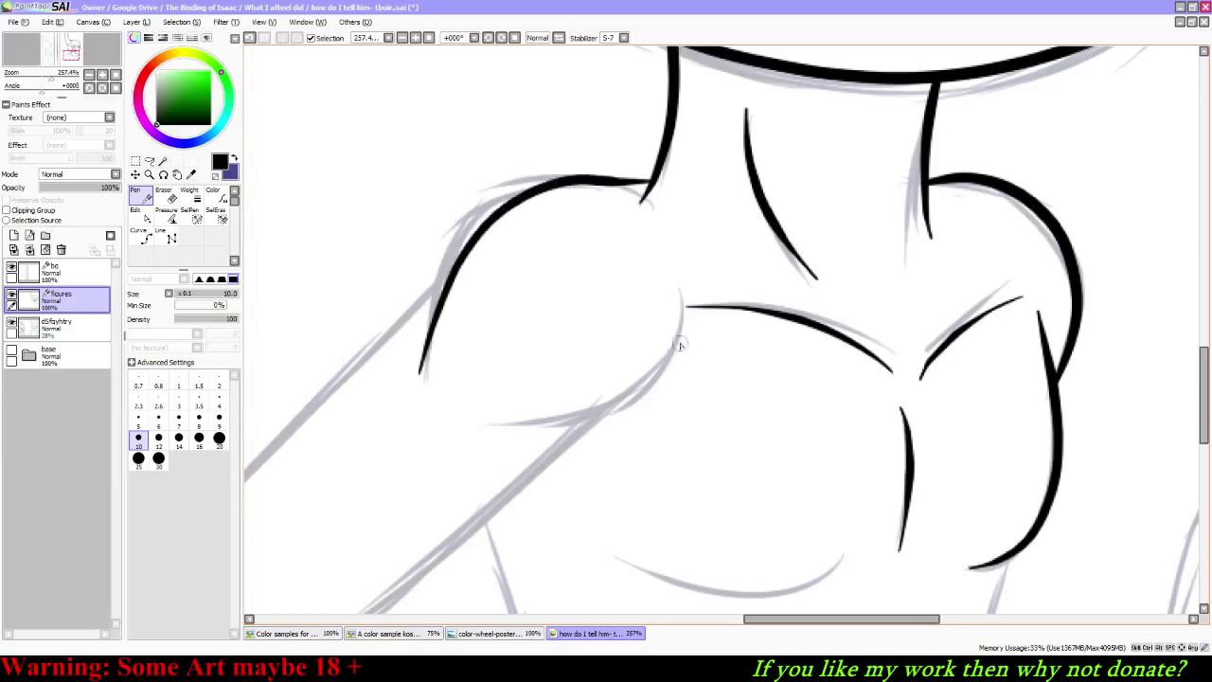
Step: Ink the curved armpit line below the newly inked shoulder, with the canvas rotated to -175°
mouse_move(684, 330)
left_mouse_down()
mouse_move(645, 370)
mouse_move(472, 404)
left_mouse_up()
key("ctrl+z")
left_click(22, 90)
left_click_drag(23, 90, 6, 90)
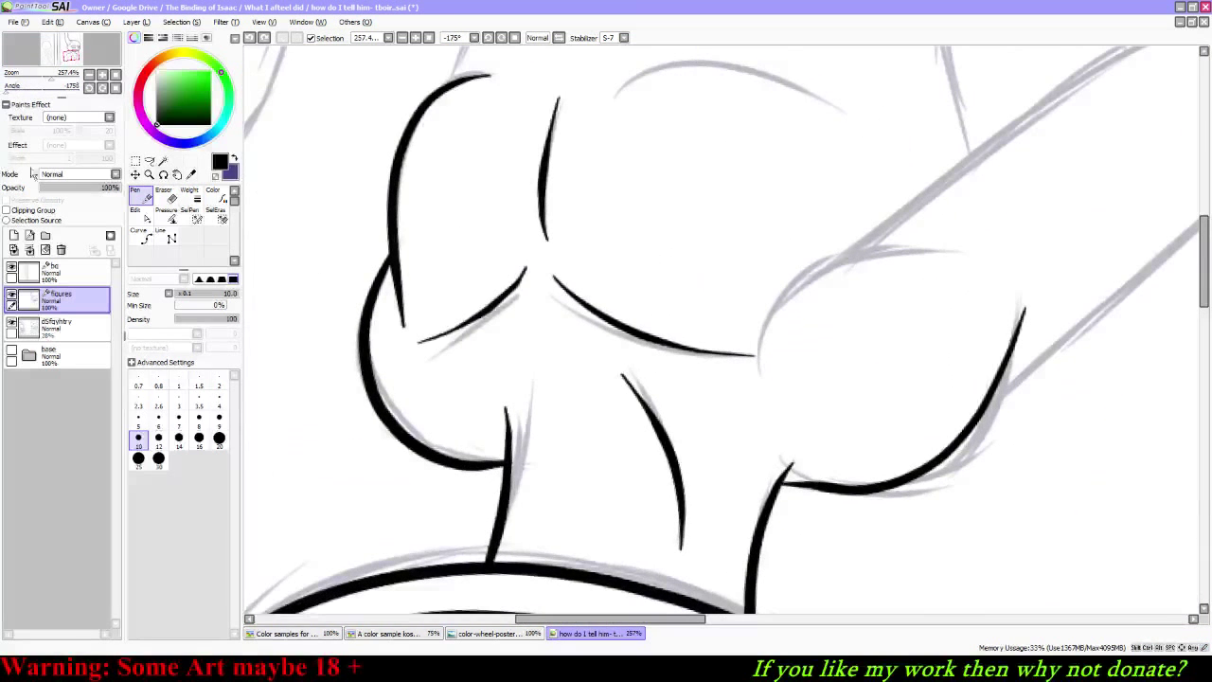
mouse_move(753, 307)
left_mouse_down()
mouse_move(811, 275)
mouse_move(965, 249)
left_mouse_up()
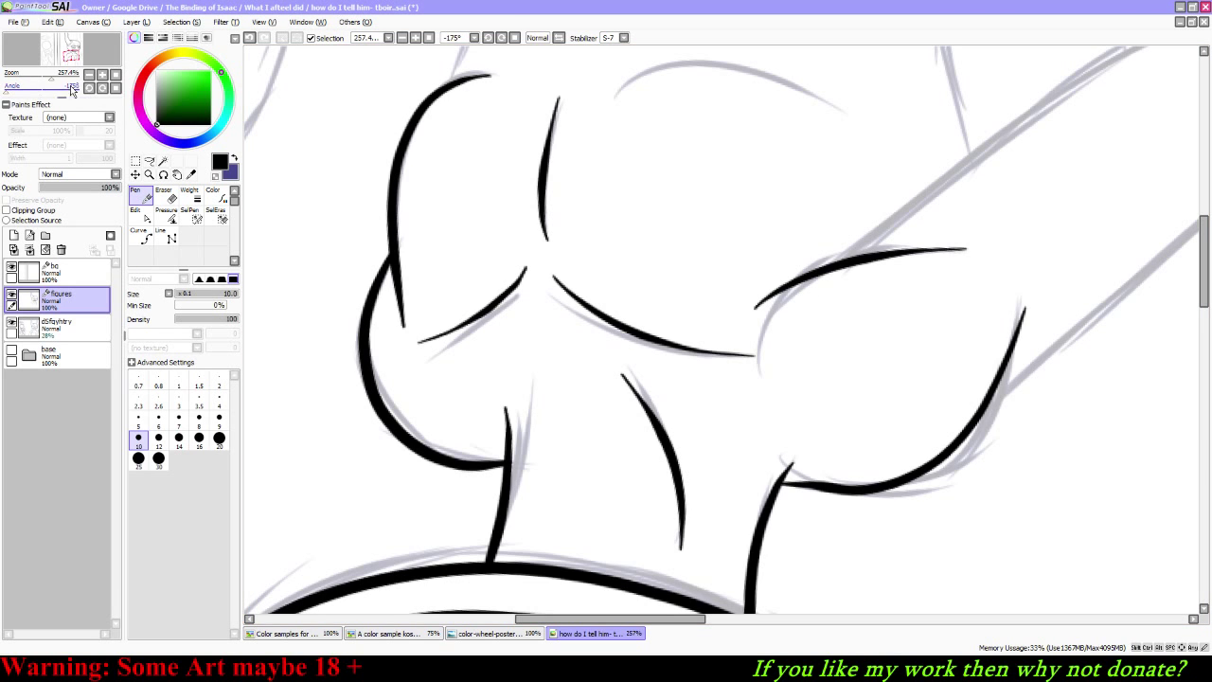
Step: Reset the canvas rotation and ink the upper arm's underside from the armpit line past the elbow, redoing the first stroke
left_click(114, 87)
left_click(73, 60)
mouse_move(73, 61)
left_mouse_down()
mouse_move(67, 68)
mouse_move(74, 59)
left_mouse_up()
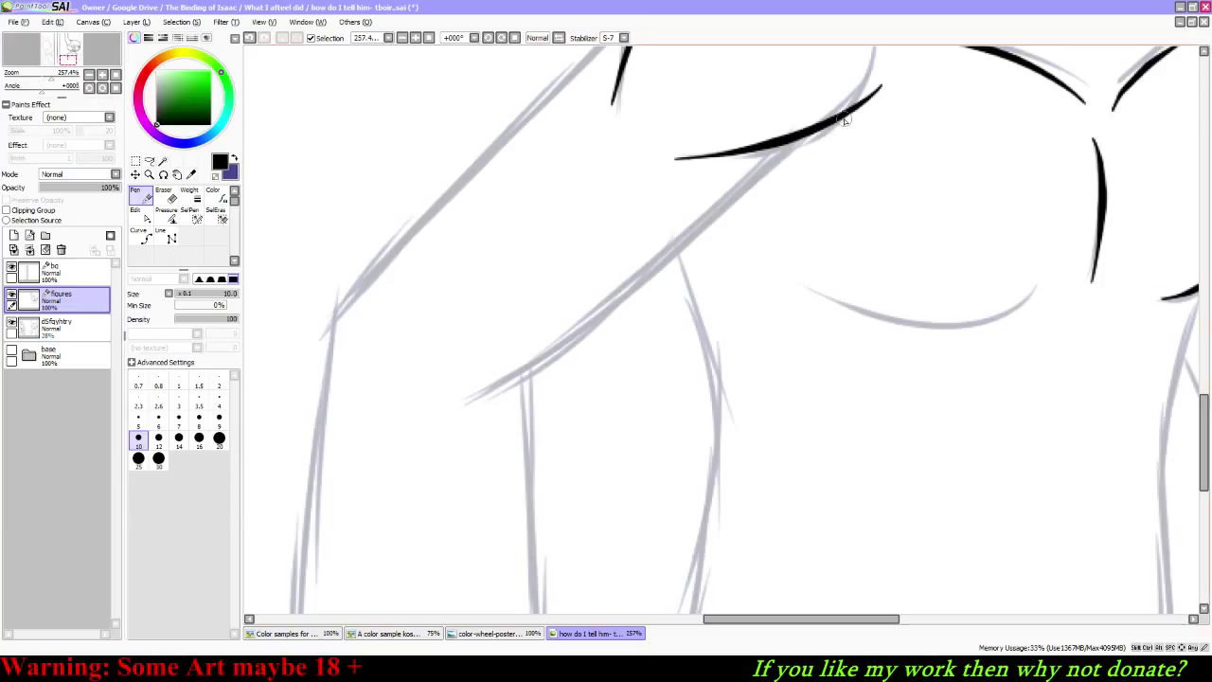
left_click_drag(789, 138, 450, 386)
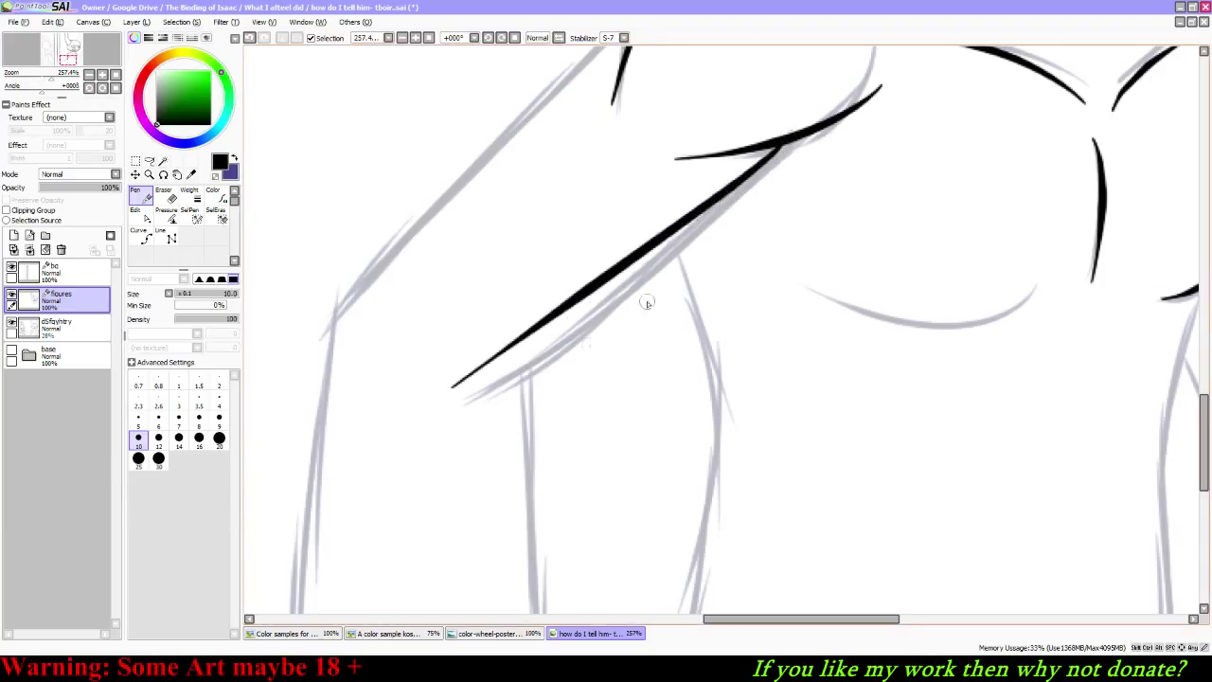
key("ctrl+z")
mouse_move(790, 138)
left_mouse_down()
mouse_move(755, 190)
mouse_move(606, 314)
mouse_move(428, 429)
left_mouse_up()
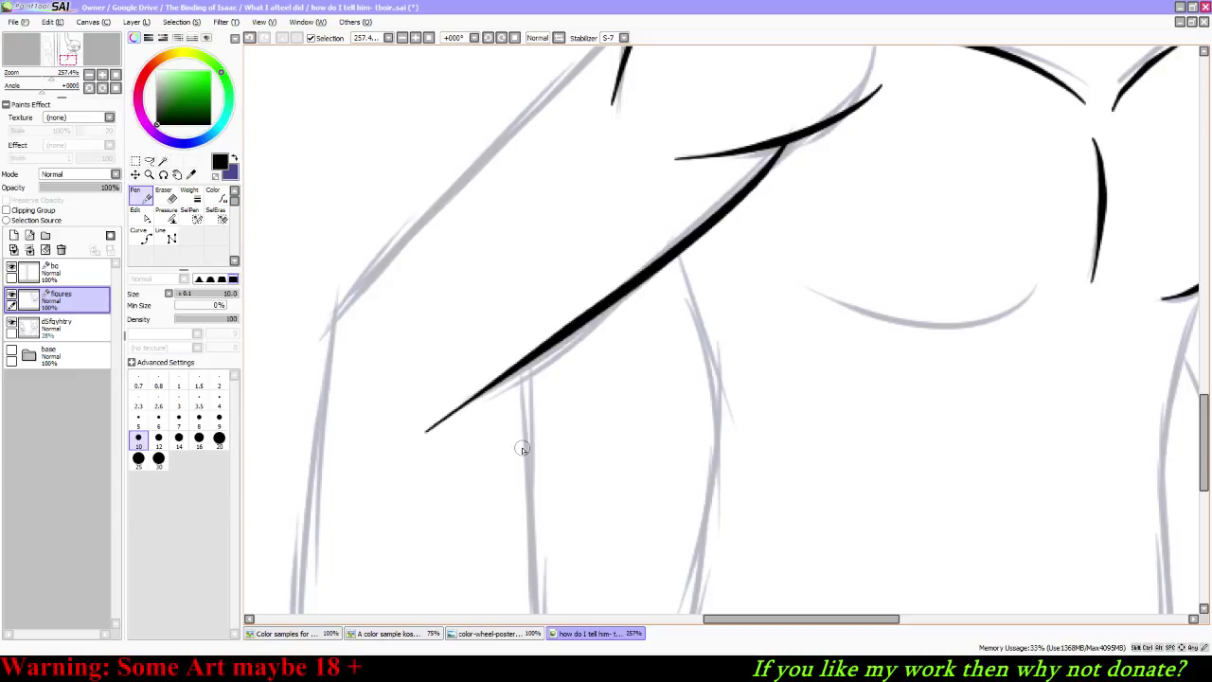
Step: Ink the upper arm's outer edge from the shoulder curve past the elbow, redoing the stroke until it follows the sketch
left_click_drag(69, 53, 65, 73)
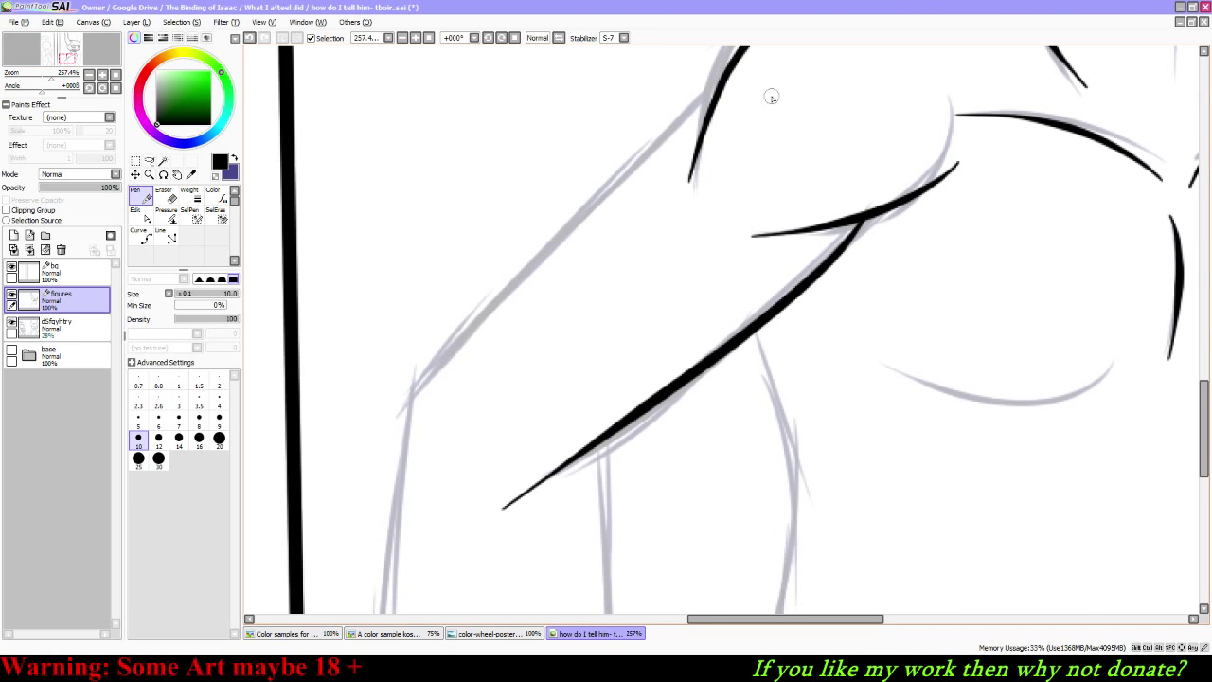
left_click_drag(729, 70, 381, 422)
key("ctrl+z")
left_click_drag(729, 72, 379, 445)
key("ctrl+z")
mouse_move(731, 72)
left_mouse_down()
mouse_move(443, 355)
mouse_move(398, 419)
left_mouse_up()
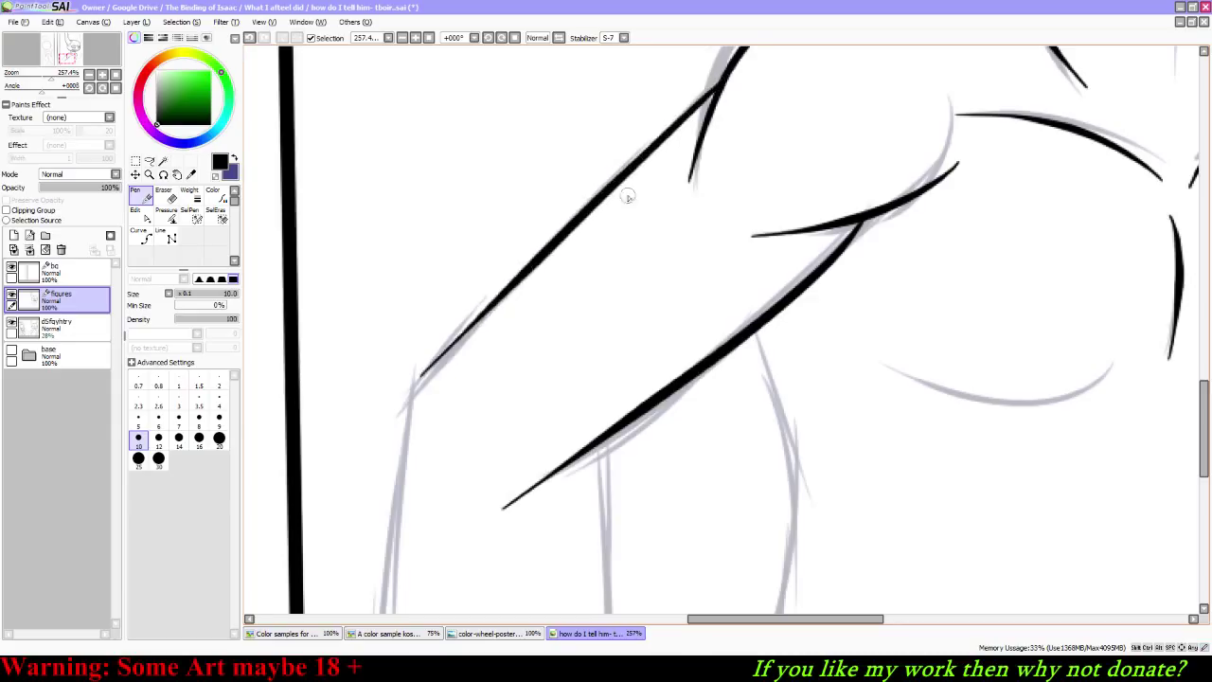
key("ctrl+z")
left_click_drag(723, 86, 364, 439)
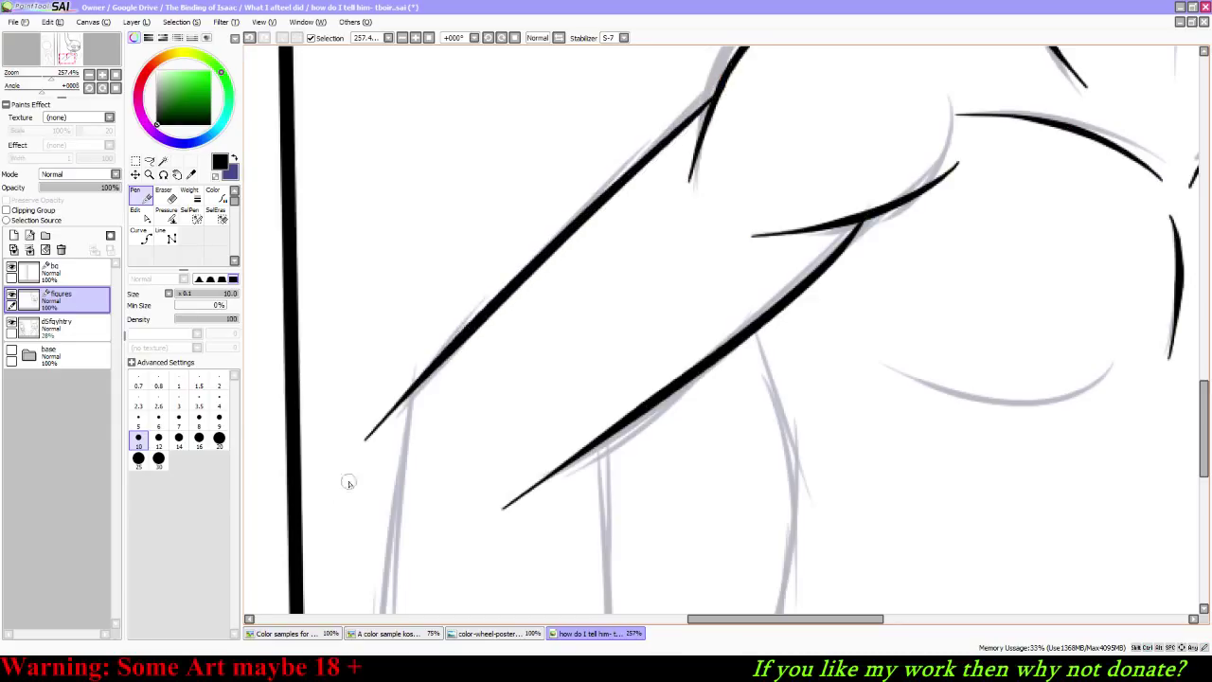
Step: Rotate the canvas to 38° and ink the forearm's outer edge from the elbow to the canvas edge, redoing the first stroke
left_click_drag(42, 95, 55, 65)
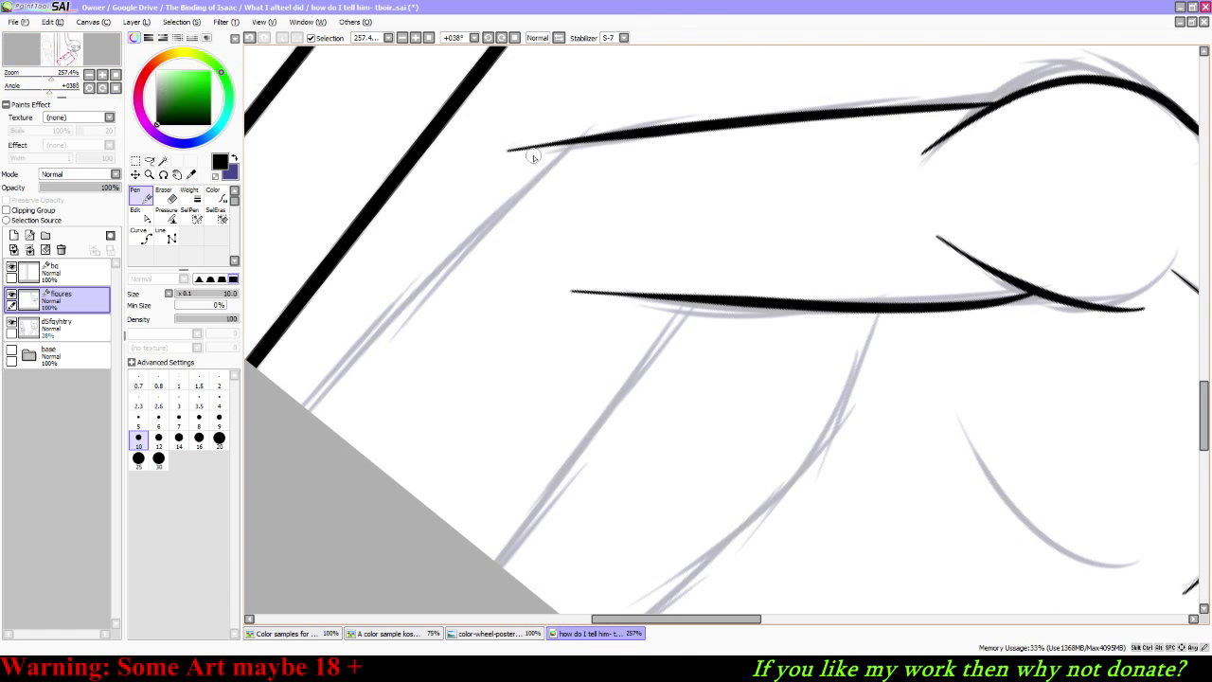
left_click_drag(577, 132, 301, 411)
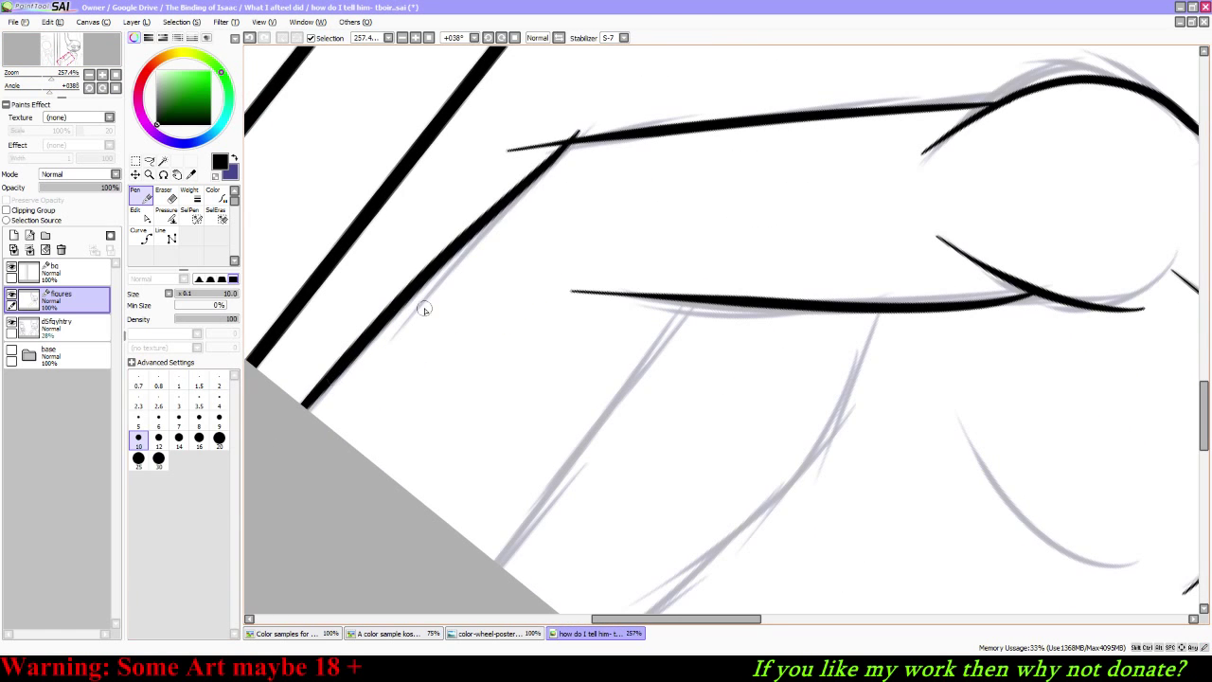
key("ctrl+z")
left_click_drag(587, 134, 305, 410)
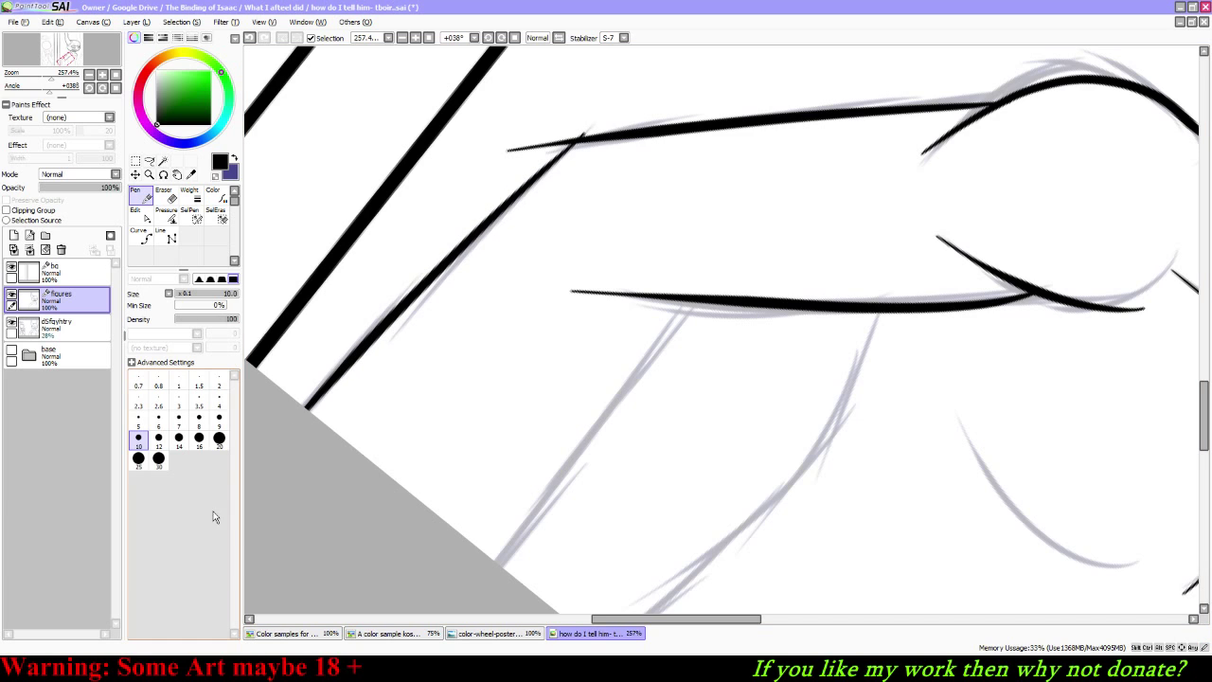
Step: Delete the overshooting control points at the outer elbow and move the forearm stroke's end point onto the upper arm line
left_click(142, 216)
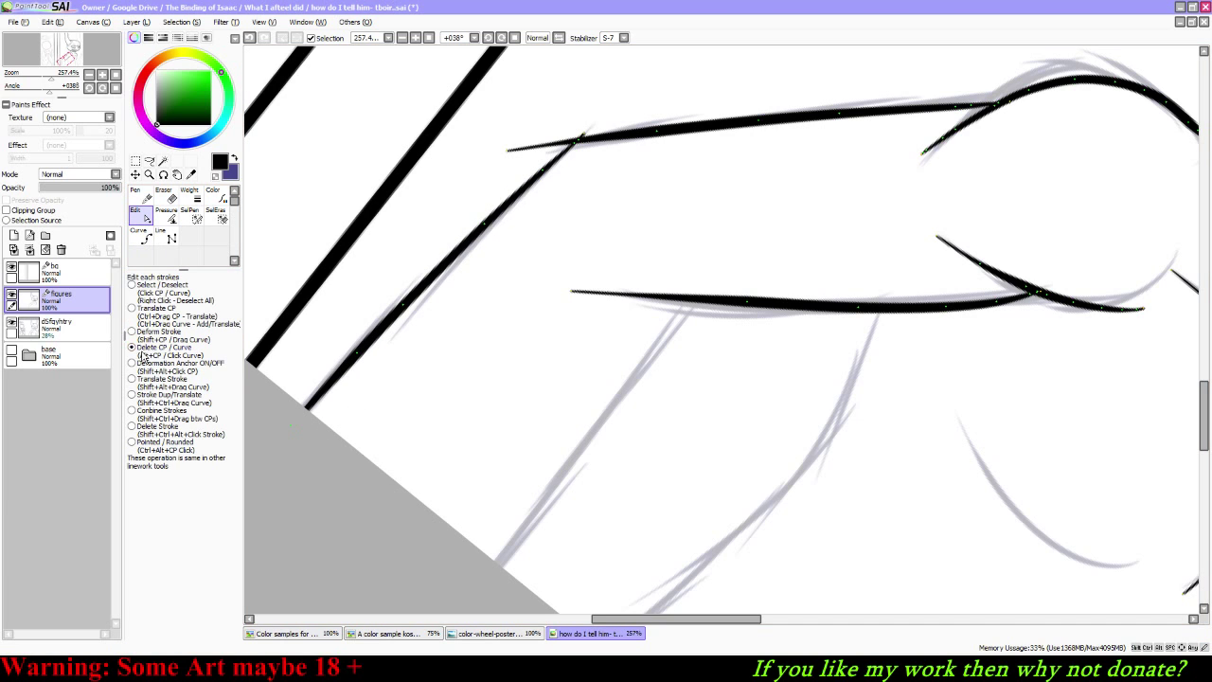
left_click(515, 151)
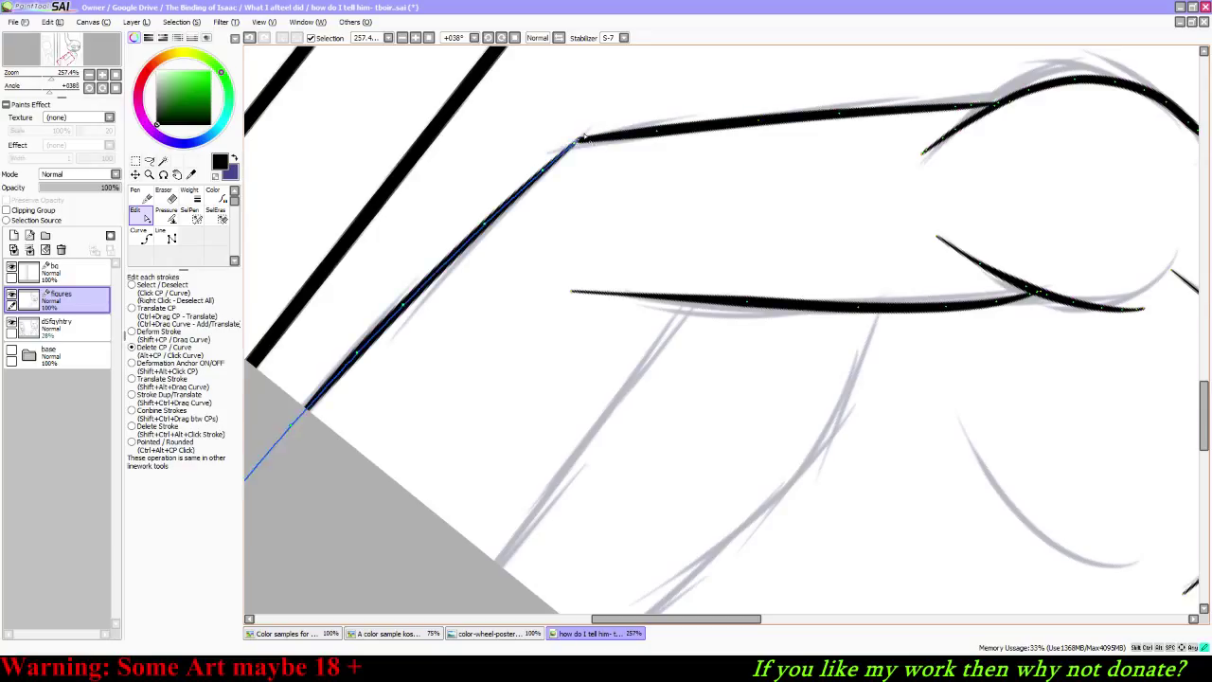
left_click(566, 153)
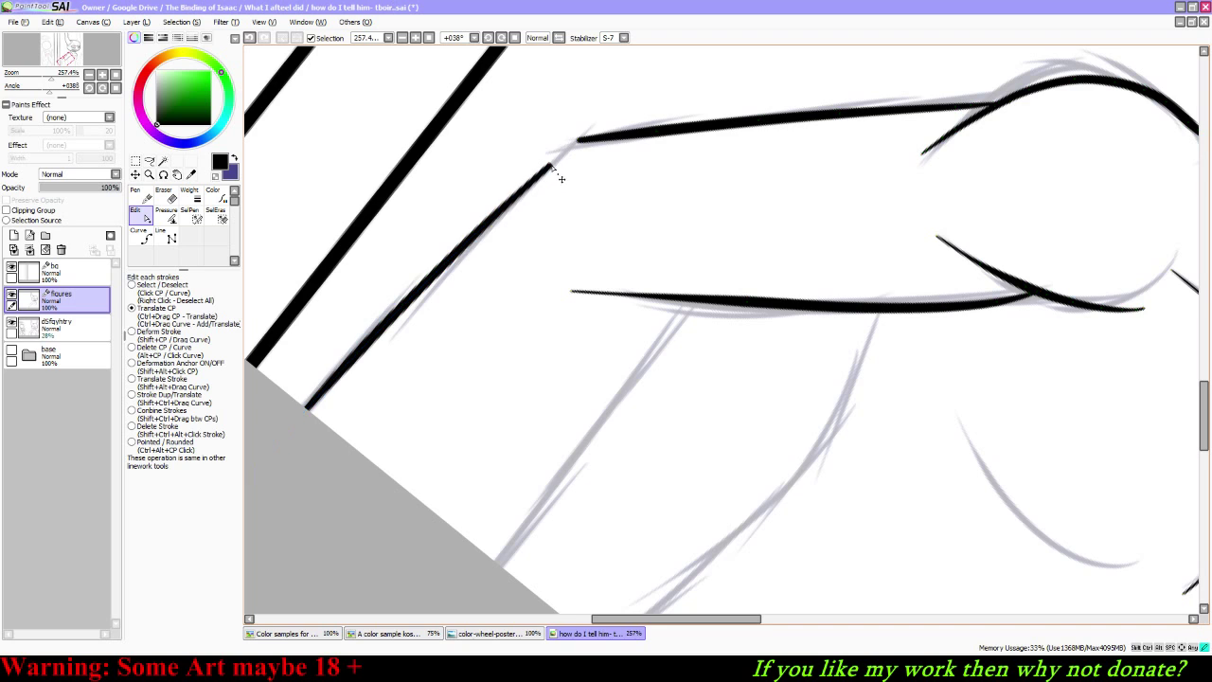
mouse_move(555, 170)
left_mouse_down()
mouse_move(587, 153)
mouse_move(560, 182)
mouse_move(576, 146)
mouse_move(592, 177)
mouse_move(578, 142)
left_mouse_up()
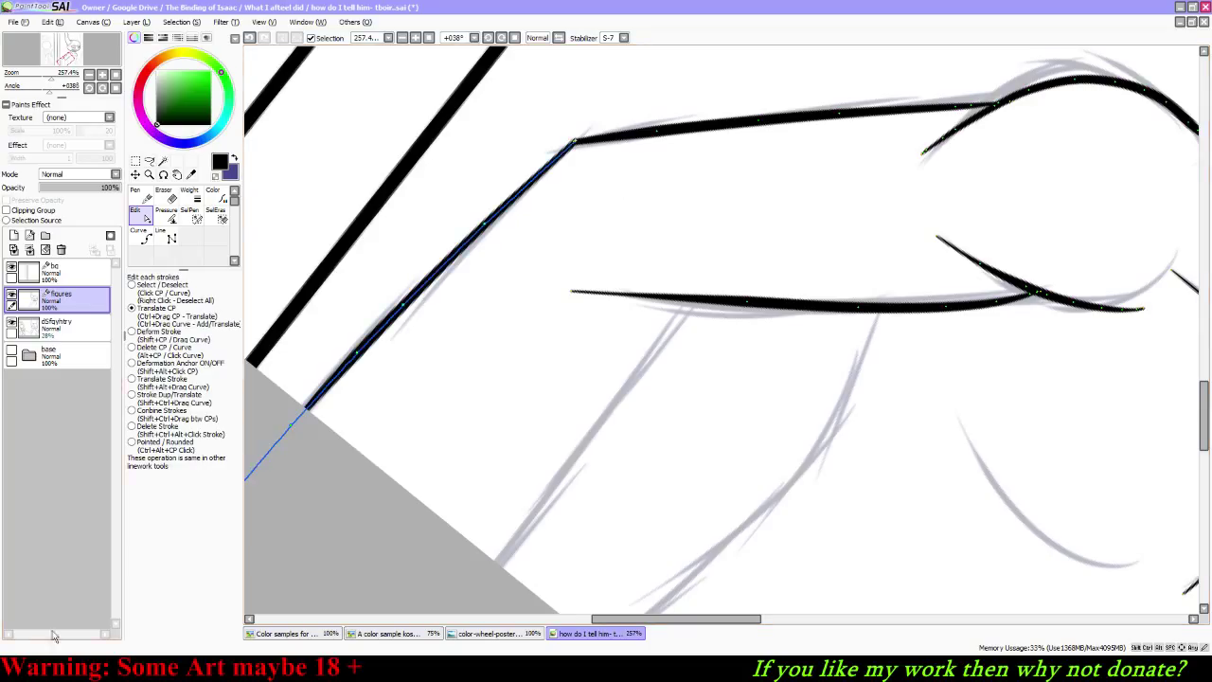
Step: Check the stream chat in the browser window and return to the drawing
left_click(47, 667)
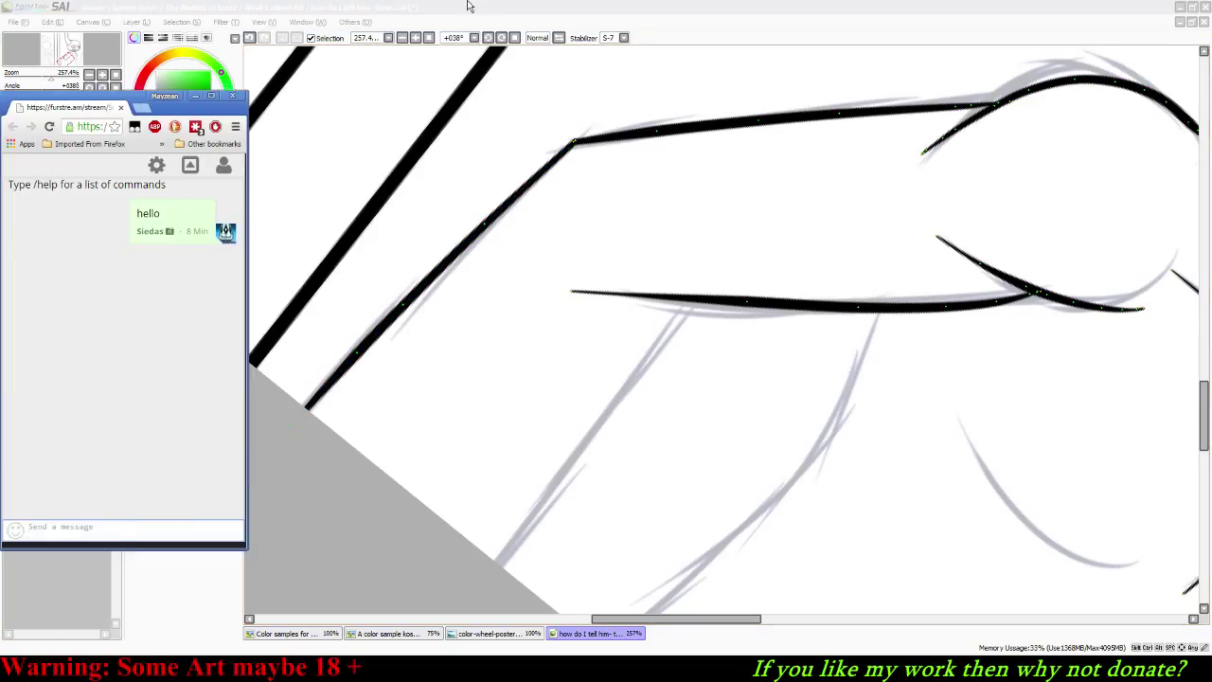
key("alt+Tab")
Step: Ink the forearm's inner edge from the upper arm's underside to the canvas edge at -113° rotation, undoing the unwanted strokes
left_click(140, 193)
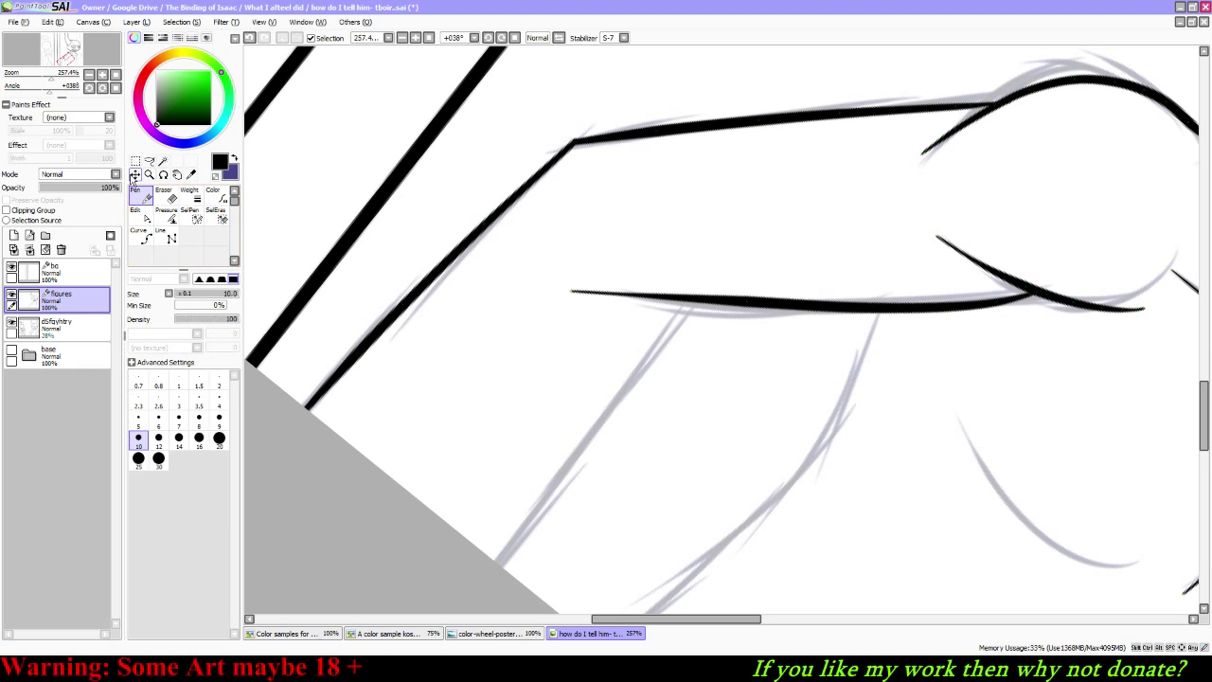
left_click_drag(49, 87, 24, 106)
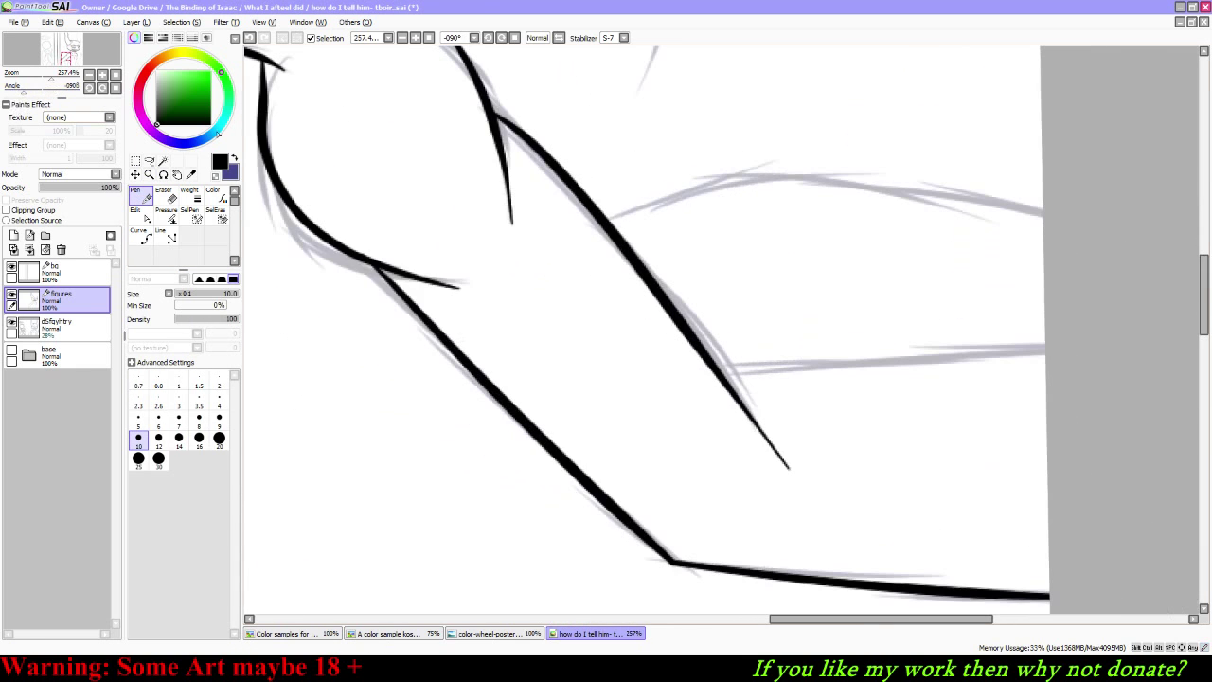
left_click(89, 90)
left_click_drag(69, 54, 66, 57)
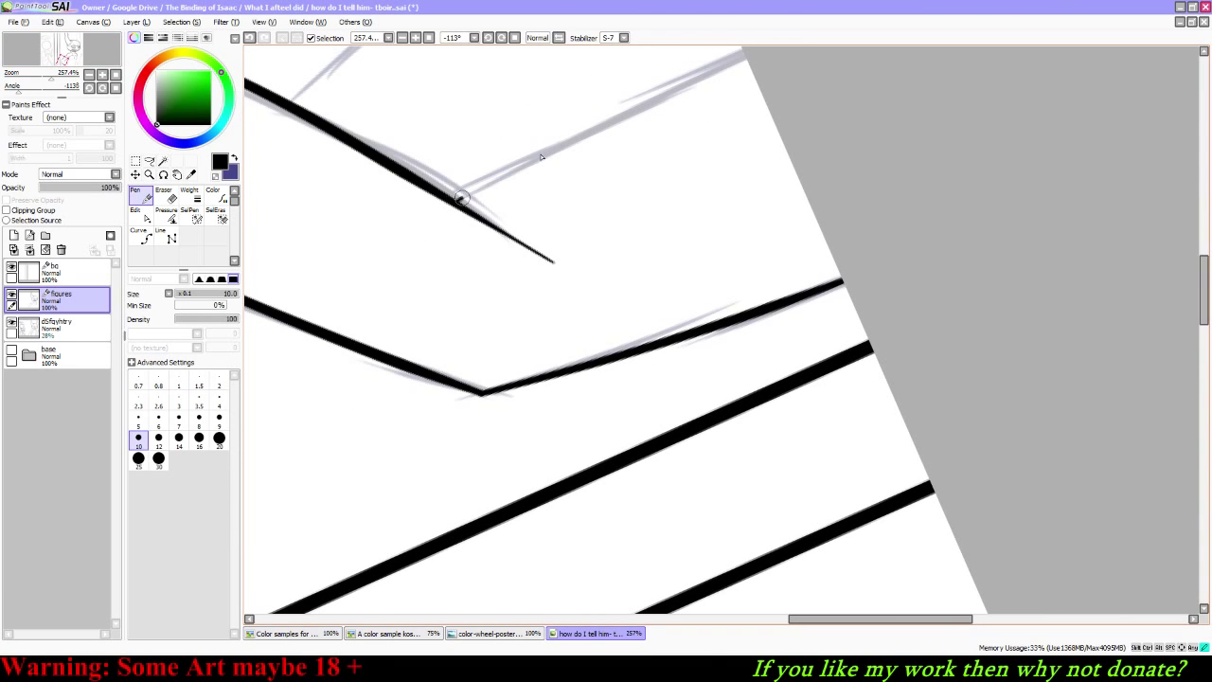
left_click_drag(460, 198, 751, 68)
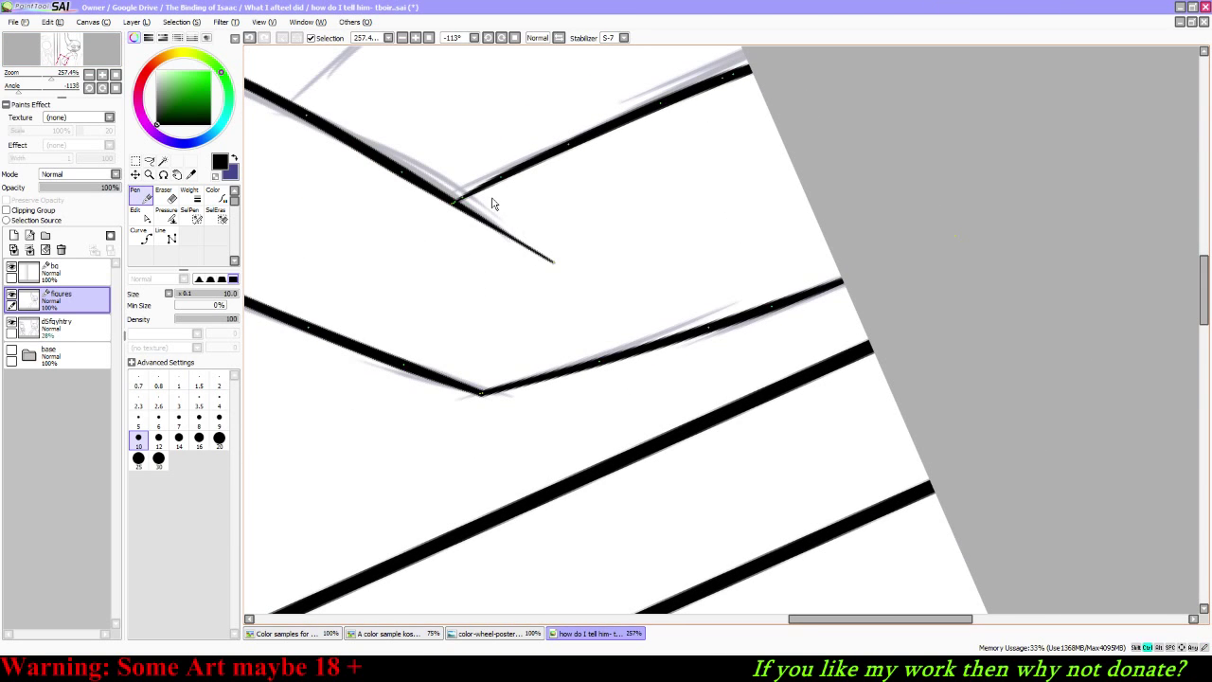
key("ctrl+z")
mouse_move(462, 209)
left_mouse_down()
mouse_move(621, 128)
mouse_move(756, 81)
left_mouse_up()
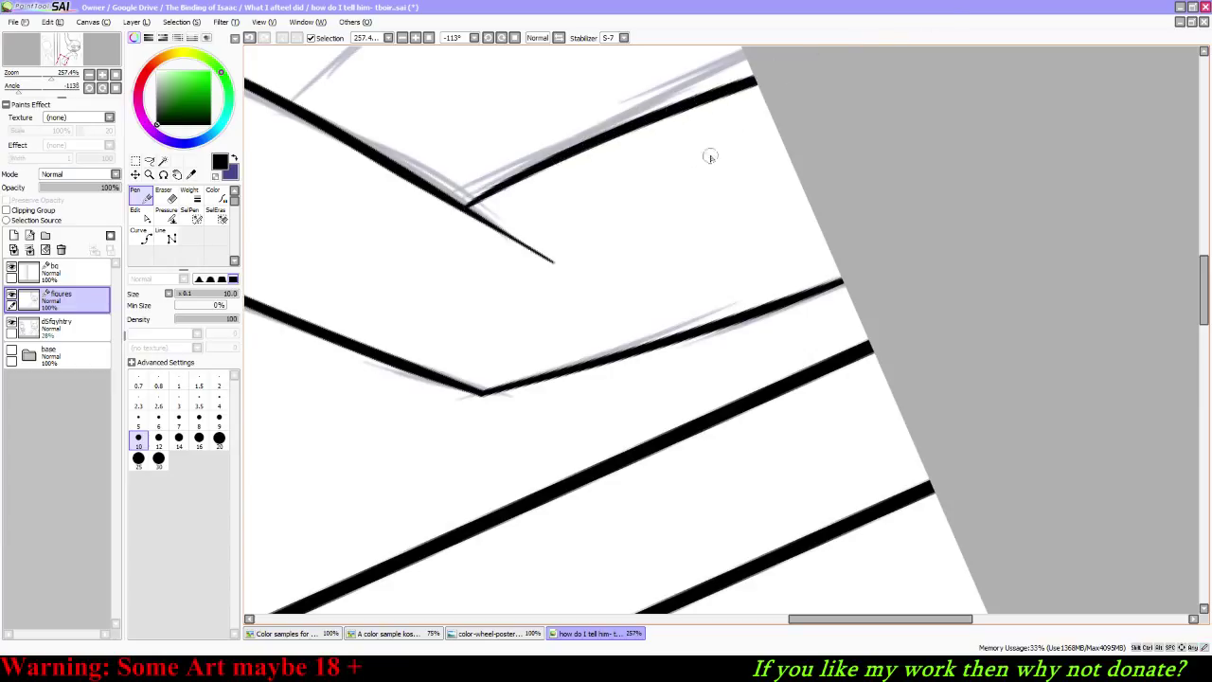
key("ctrl+z")
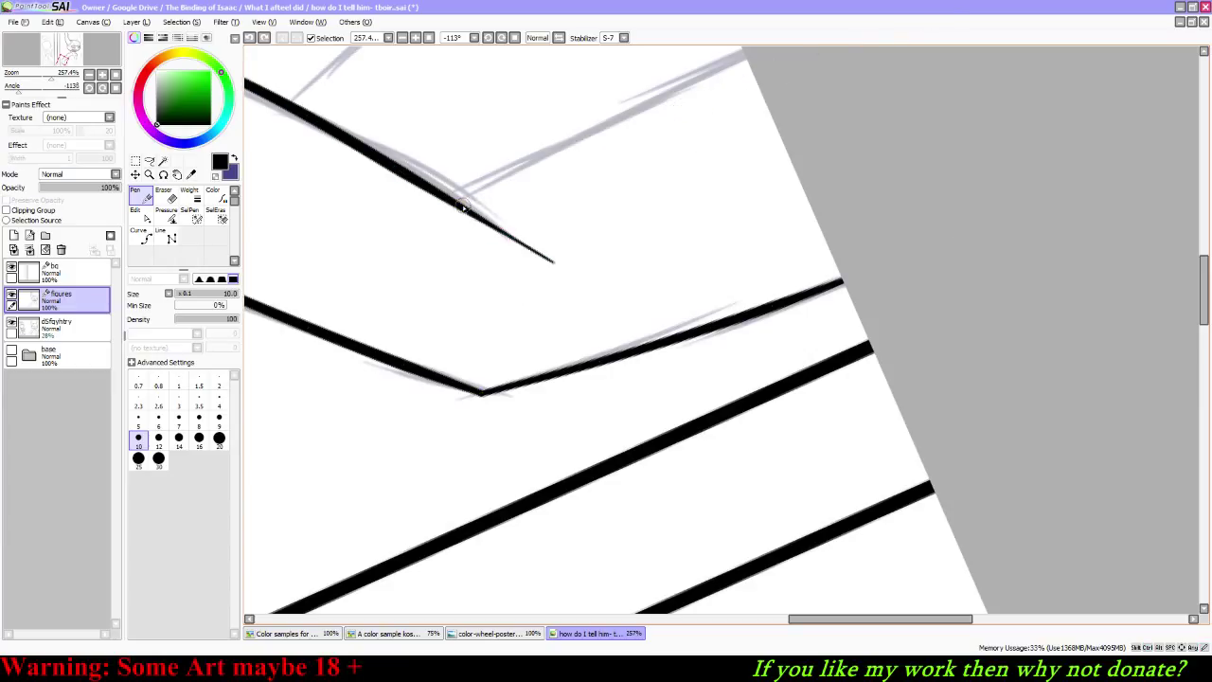
mouse_move(466, 213)
left_mouse_down()
mouse_move(676, 95)
mouse_move(755, 83)
left_mouse_up()
key("ctrl+z")
left_click_drag(455, 202, 748, 62)
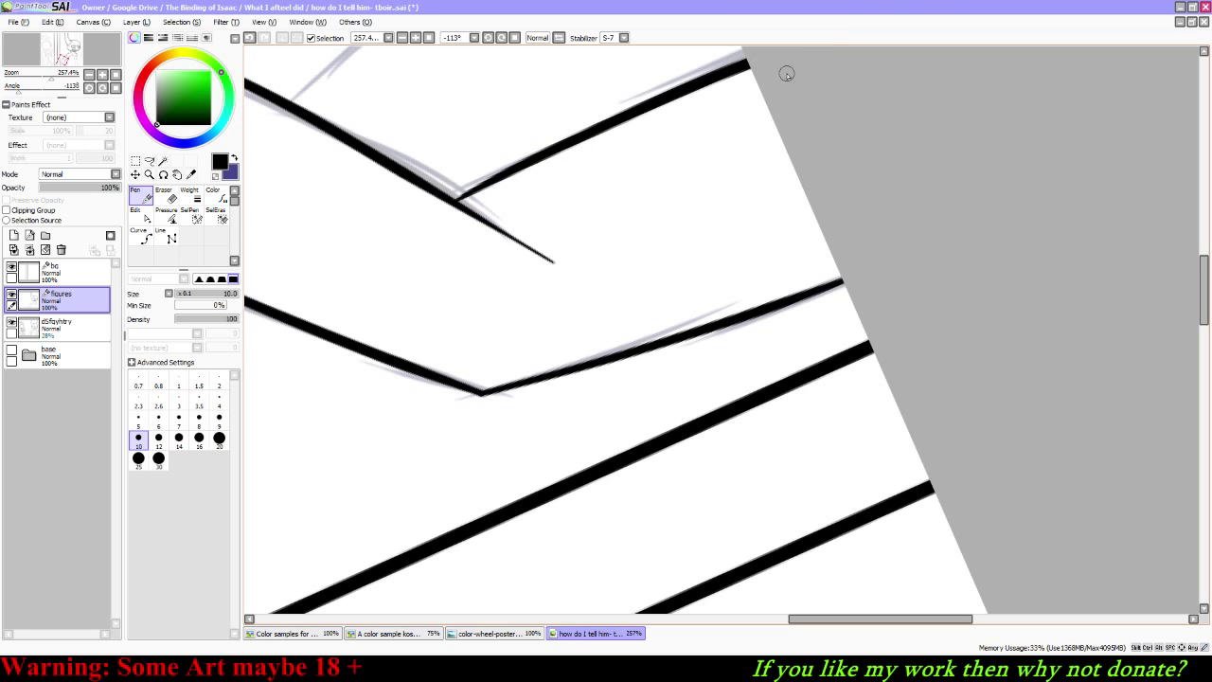
Step: Delete the inner forearm stroke's control point at the elbow and move its new end point onto the upper arm line
left_click(140, 212)
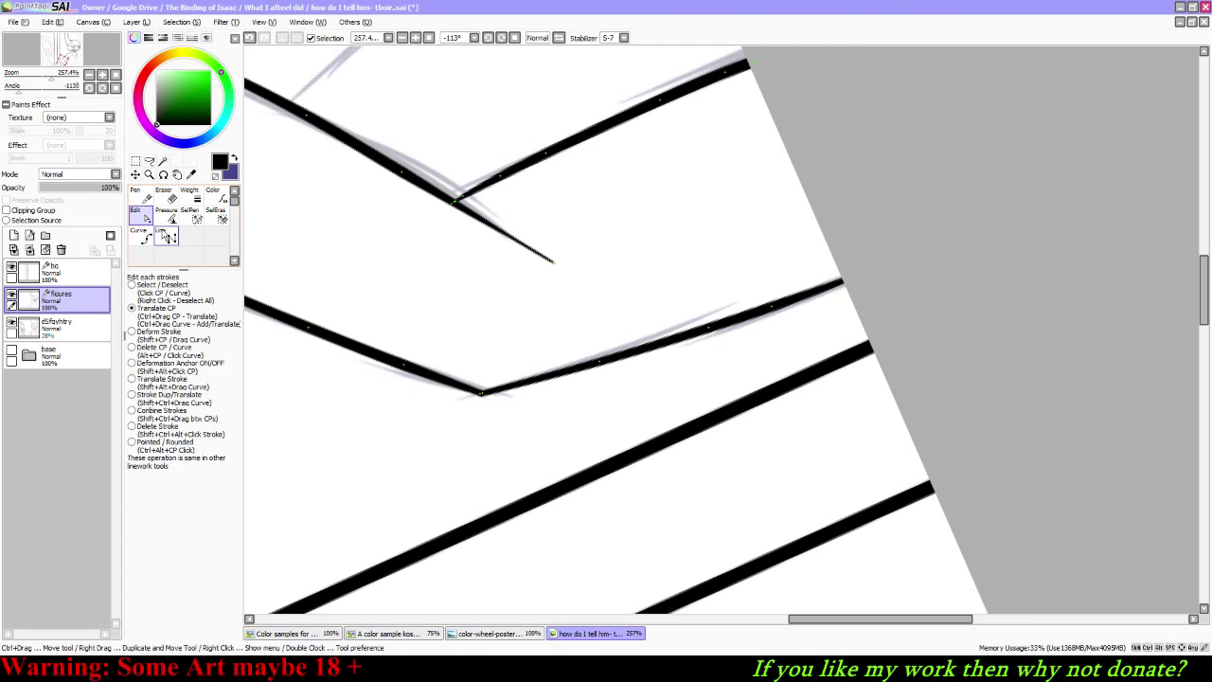
left_click(132, 347)
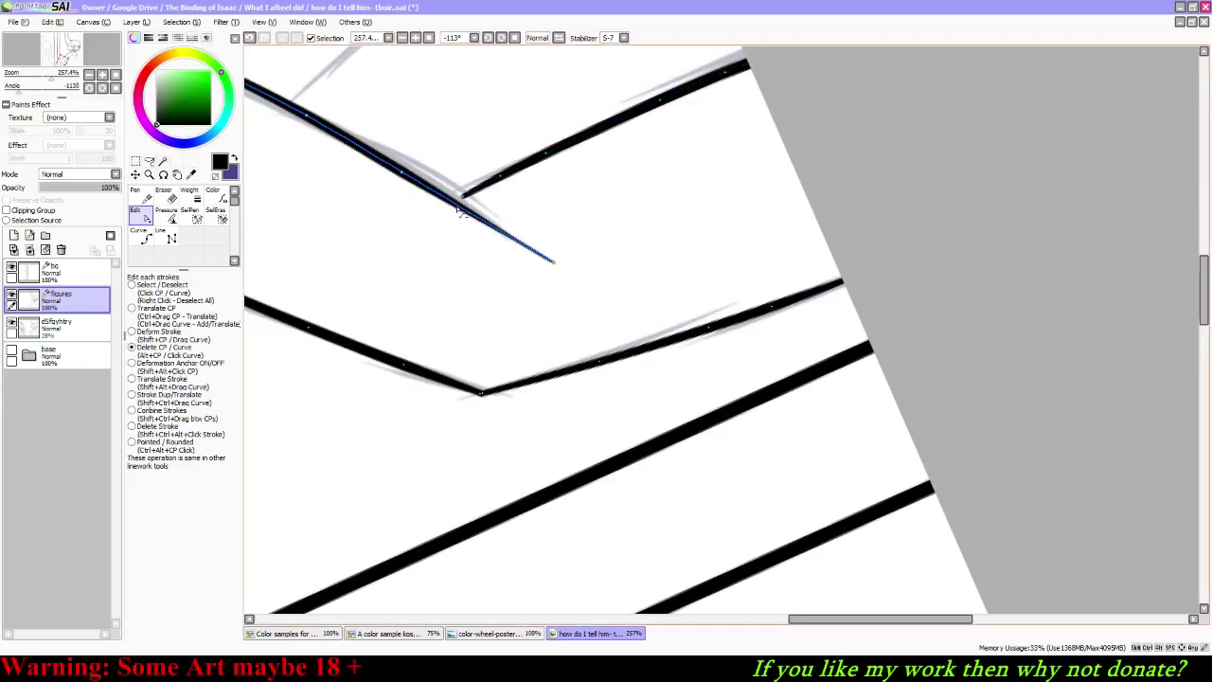
left_click(133, 308)
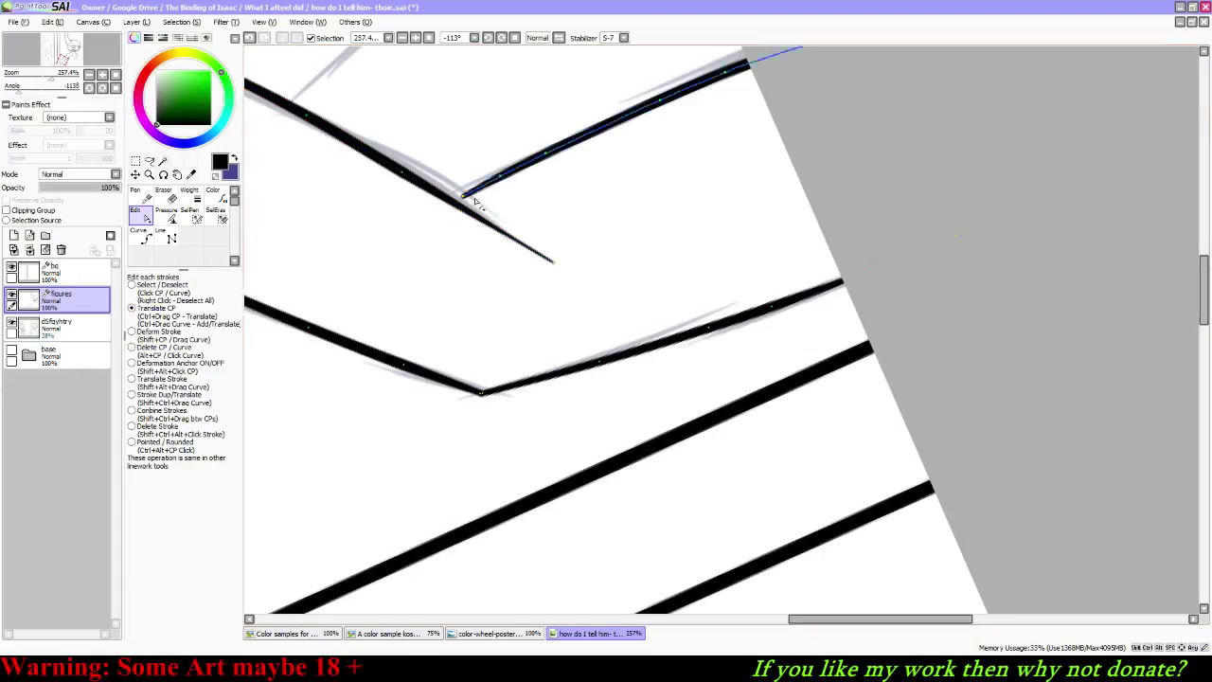
left_click_drag(464, 195, 449, 201)
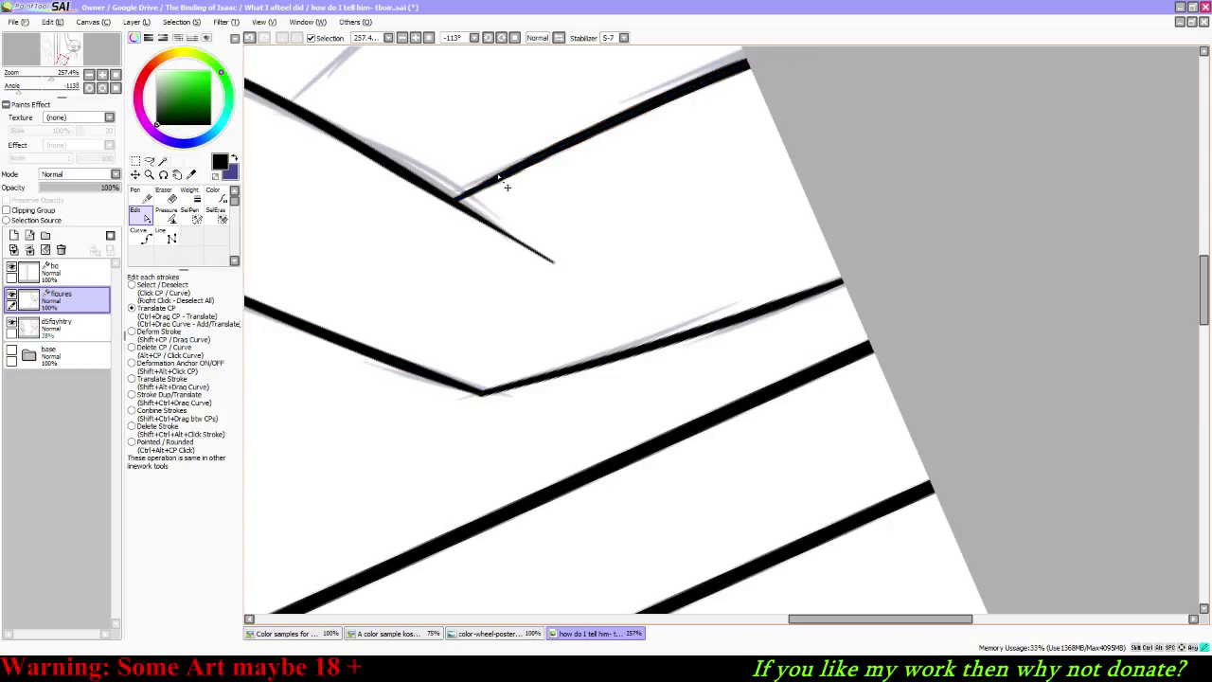
key("ctrl+z")
Step: Ink the short tapered line running down from the upper arm's underside along the start of the torso's side with the Pen
left_click(136, 195)
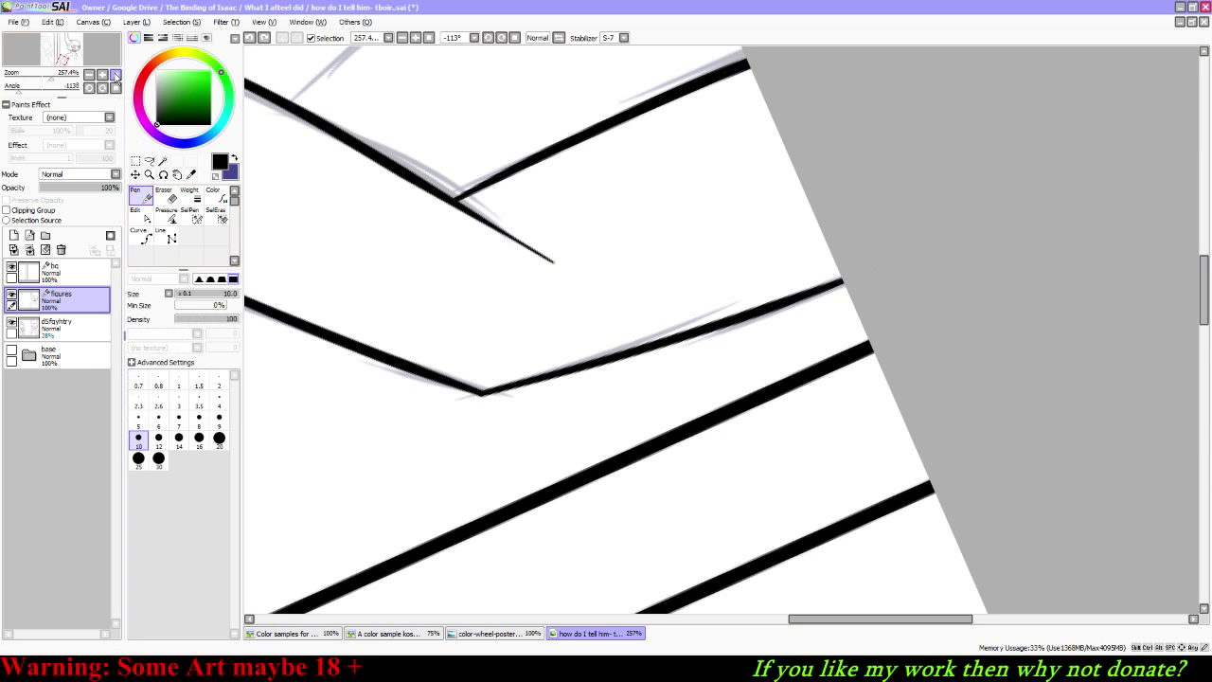
left_click(115, 87)
left_click_drag(96, 36, 107, 32)
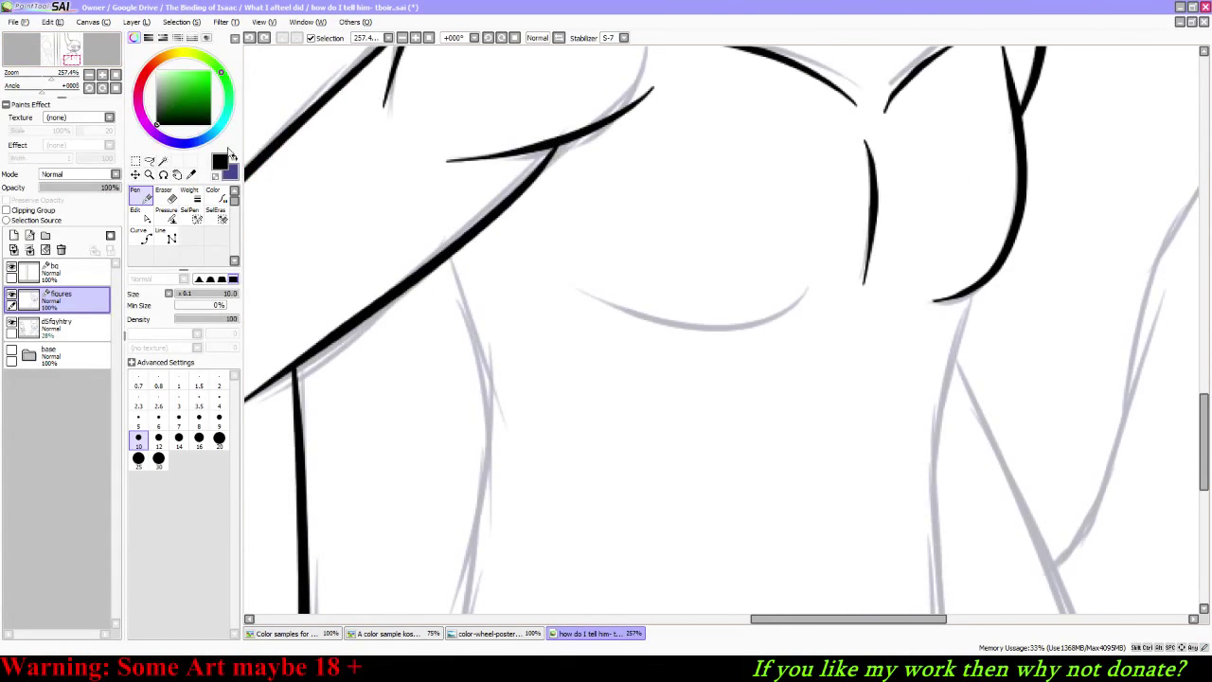
mouse_move(502, 423)
left_mouse_down()
mouse_move(437, 245)
mouse_move(500, 409)
left_mouse_up()
key("ctrl+z")
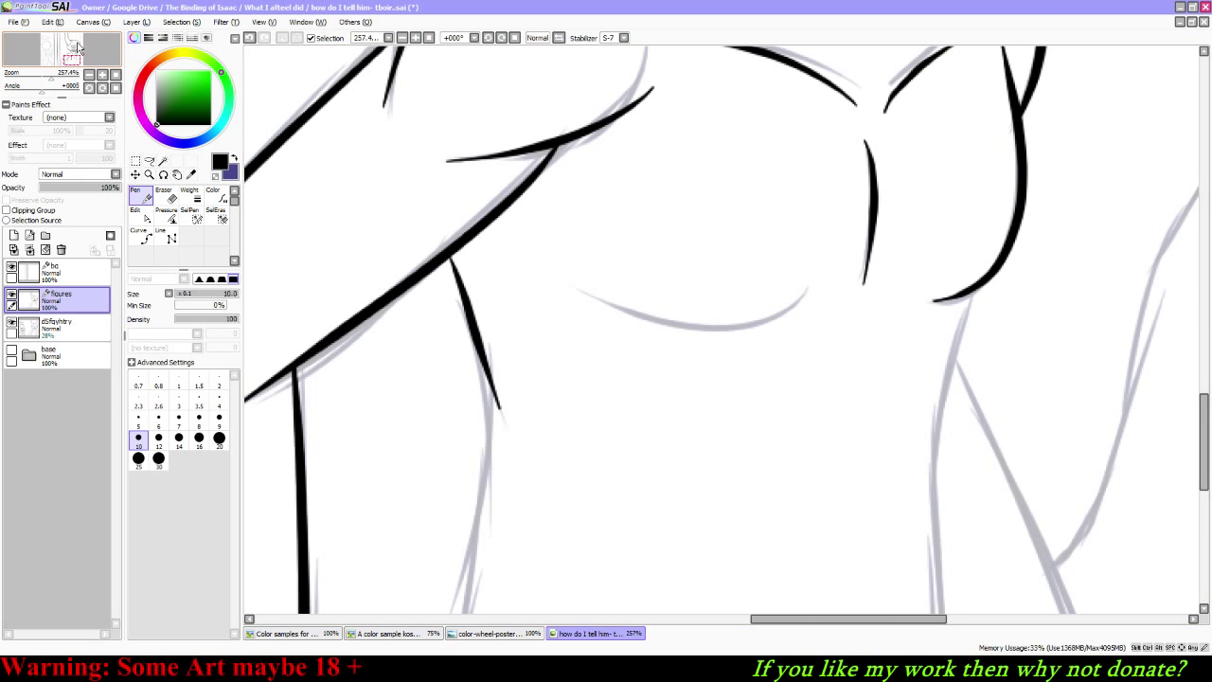
Step: Ink the torso's arm-side contour from the short tapered line to the canvas edge at -139° rotation, undoing the unwanted strokes
left_click_drag(81, 50, 17, 89)
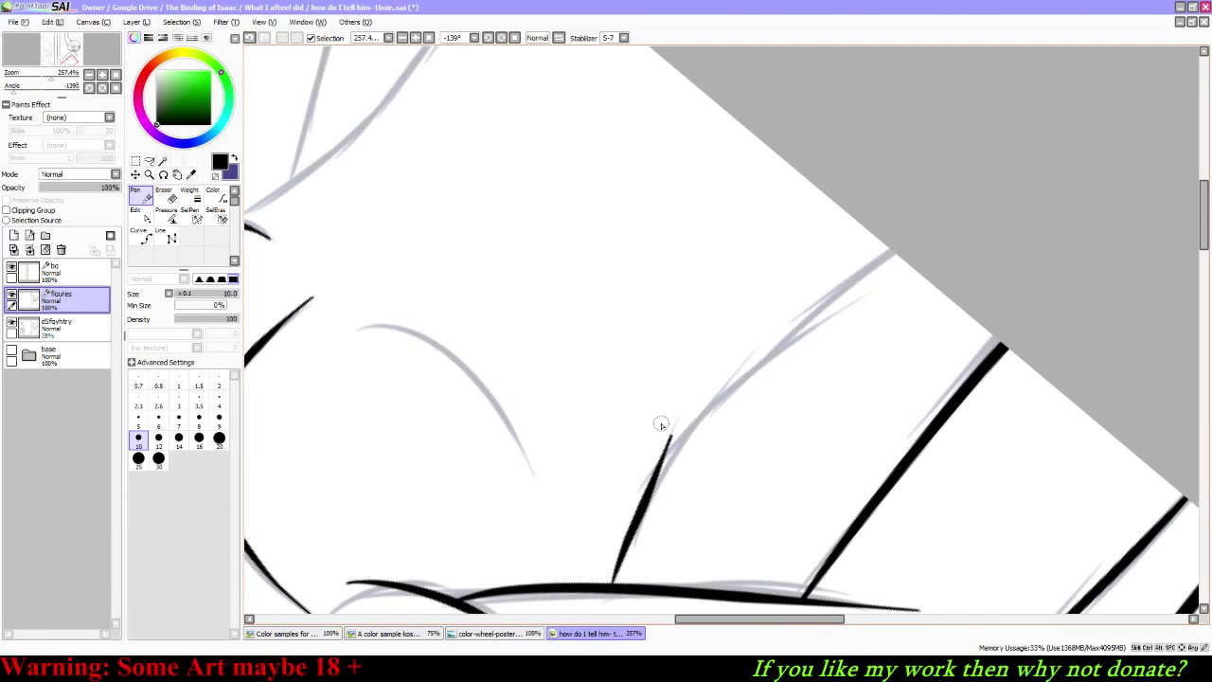
mouse_move(648, 502)
left_mouse_down()
mouse_move(757, 367)
mouse_move(898, 252)
left_mouse_up()
key("ctrl+z")
mouse_move(645, 504)
left_mouse_down()
mouse_move(718, 407)
mouse_move(833, 288)
left_mouse_up()
key("ctrl+z")
mouse_move(652, 490)
left_mouse_down()
mouse_move(820, 288)
mouse_move(878, 248)
left_mouse_up()
key("ctrl+z")
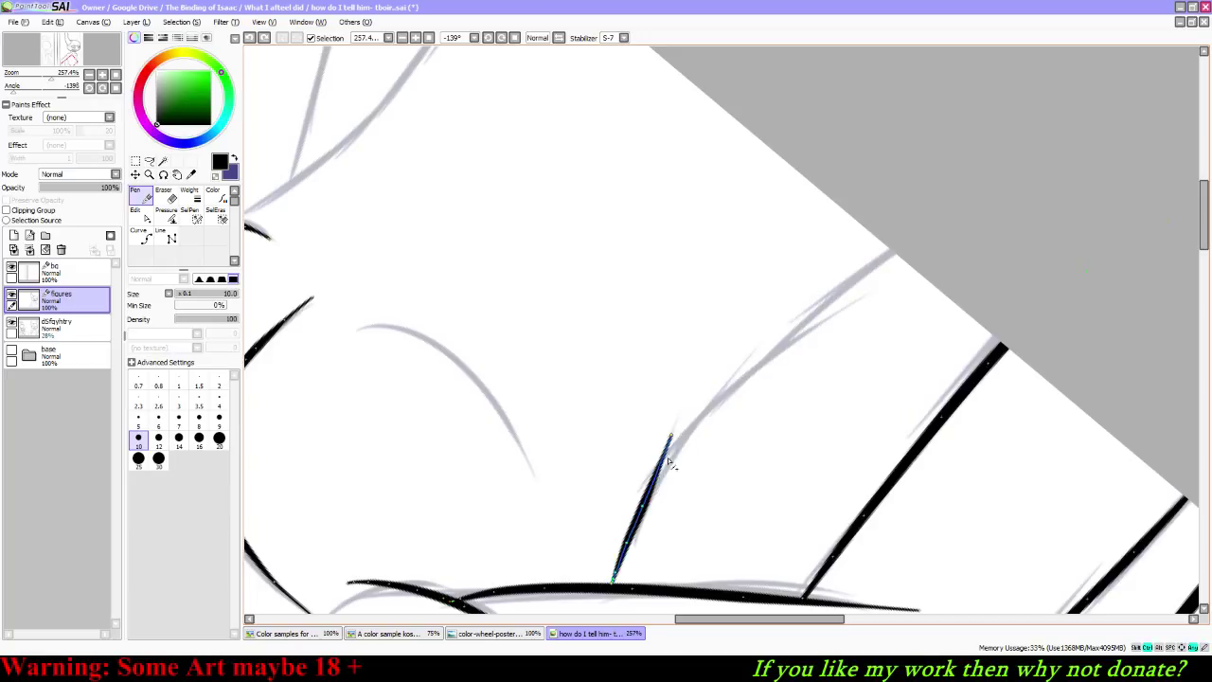
left_click(140, 213)
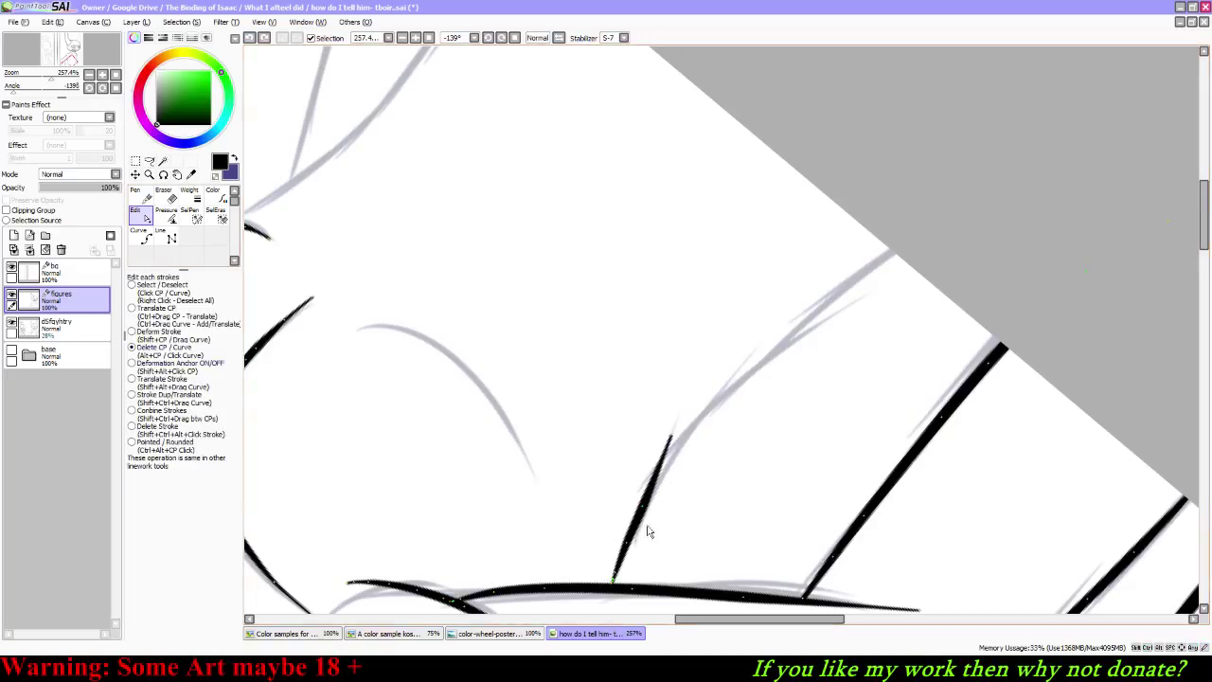
left_click(143, 196)
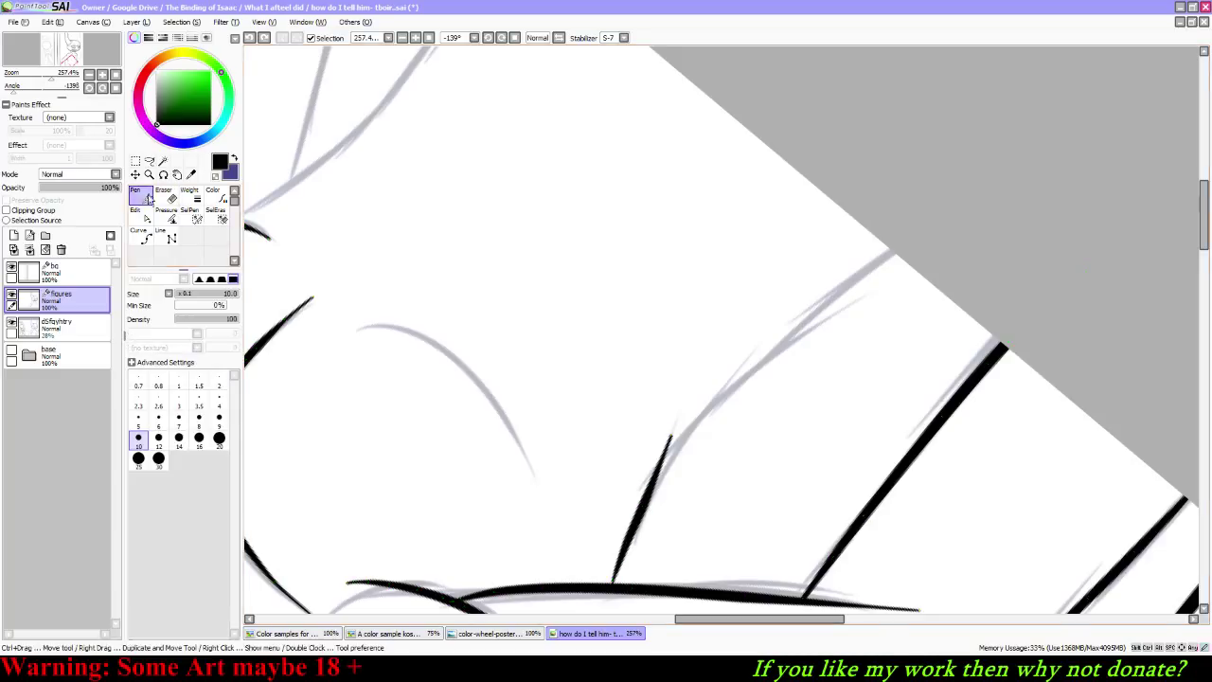
mouse_move(641, 506)
left_mouse_down()
mouse_move(682, 441)
mouse_move(895, 251)
left_mouse_up()
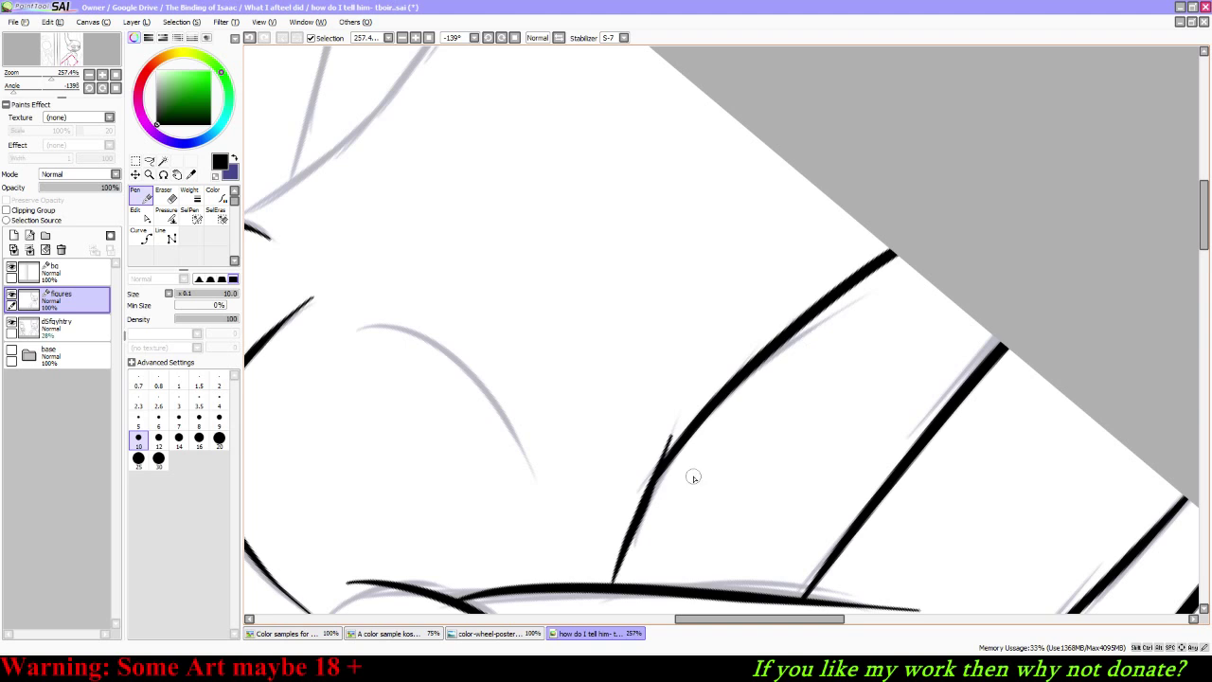
key("ctrl+z")
left_click_drag(636, 507, 804, 322)
key("ctrl+z")
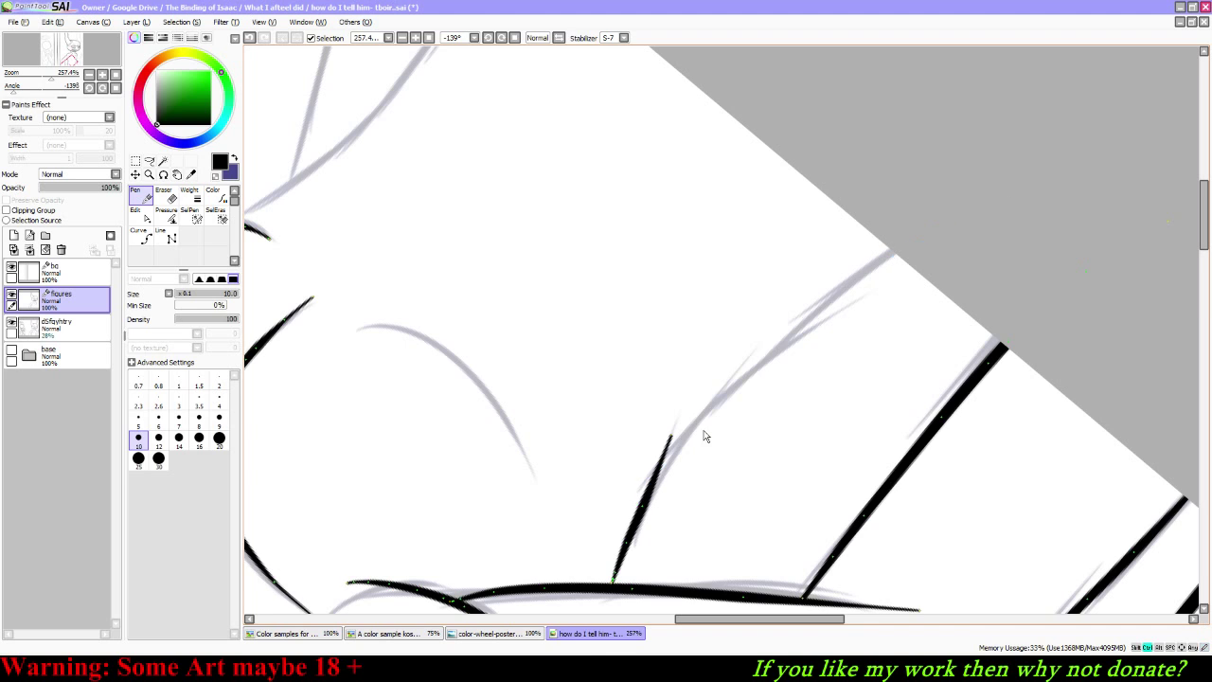
left_click_drag(655, 481, 895, 253)
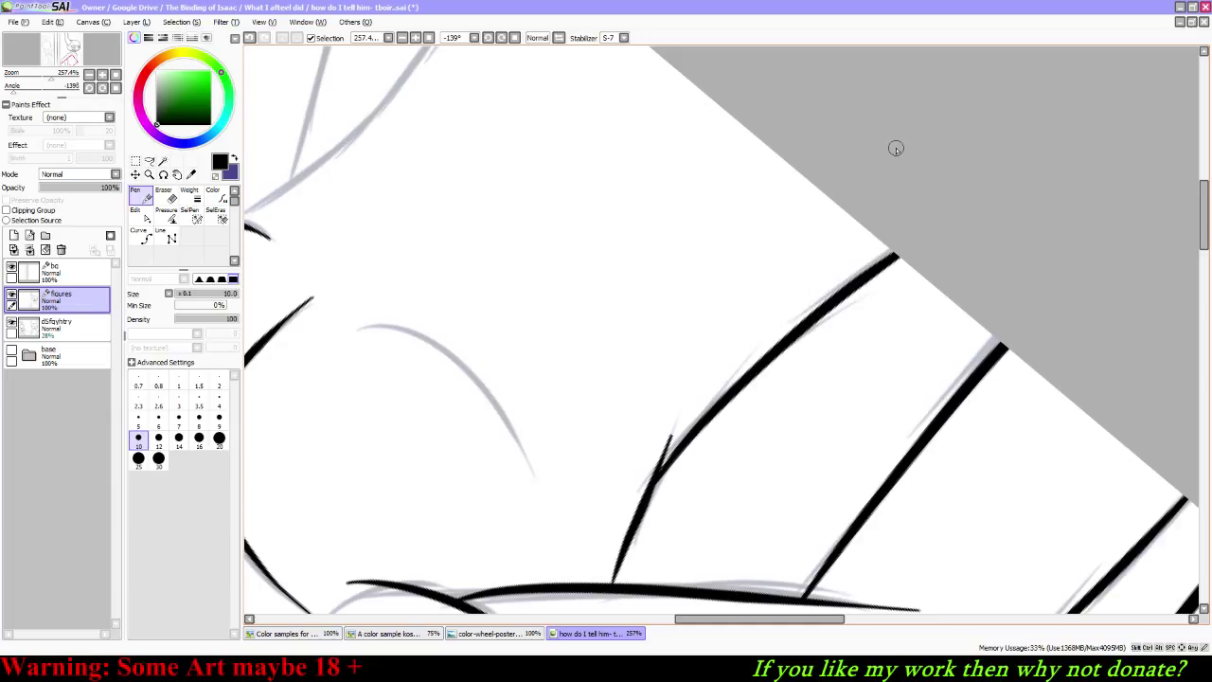
Step: Ink the curved line beneath the chest over the faded sketch with the view rotation reset, undoing the strokes that miss the curve
left_click(113, 87)
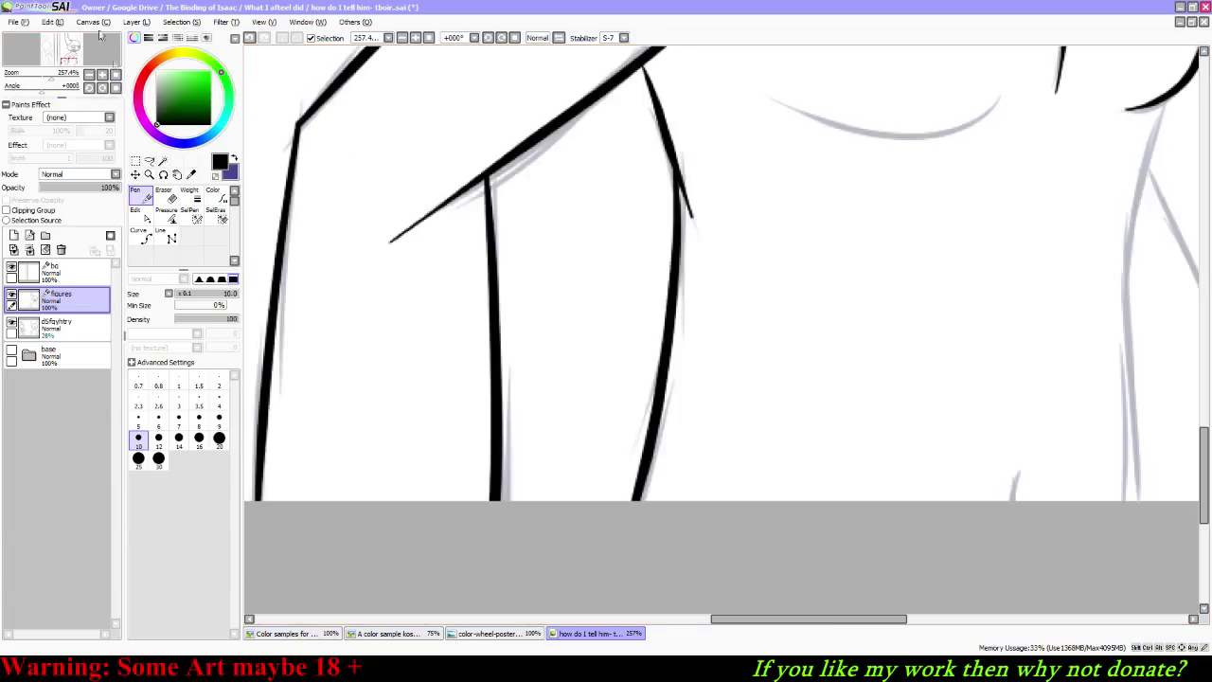
left_click(91, 21)
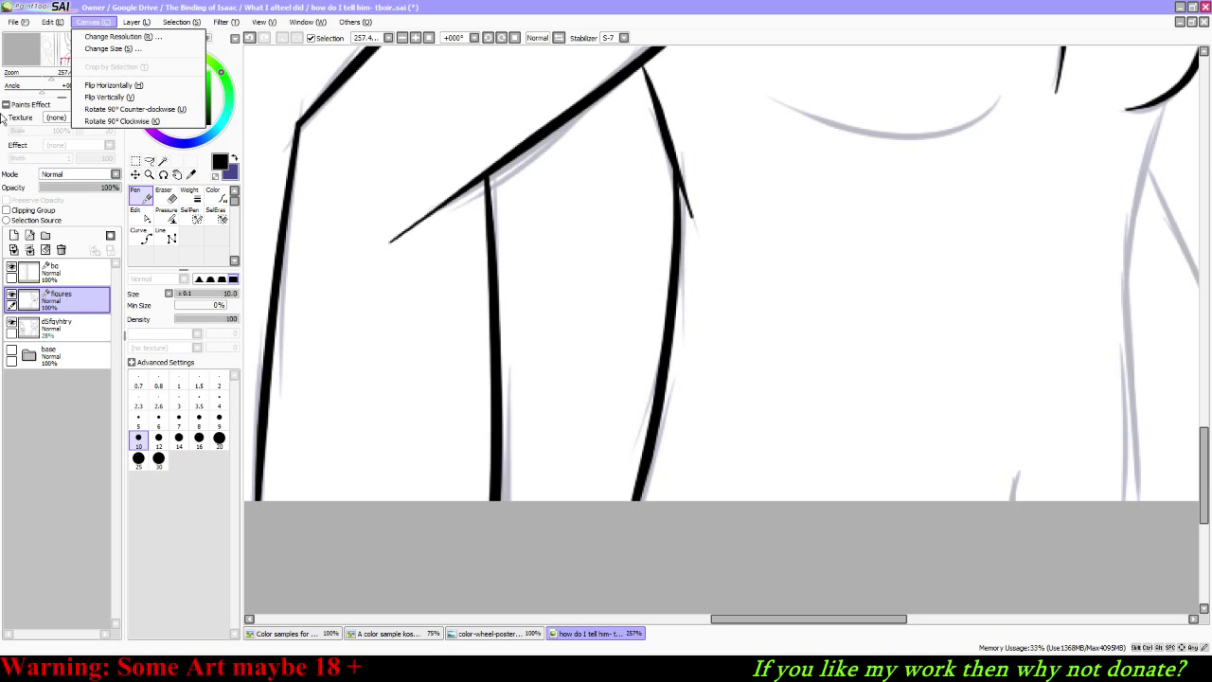
mouse_move(182, 21)
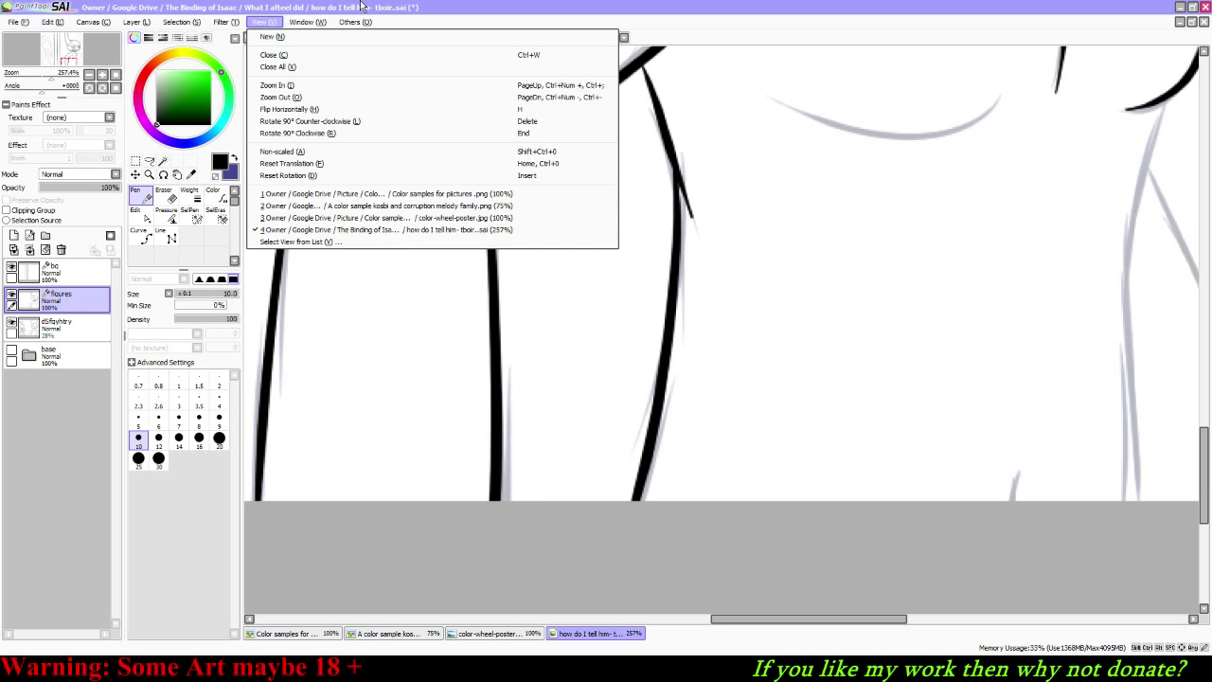
left_click(68, 53)
left_click_drag(68, 53, 73, 59)
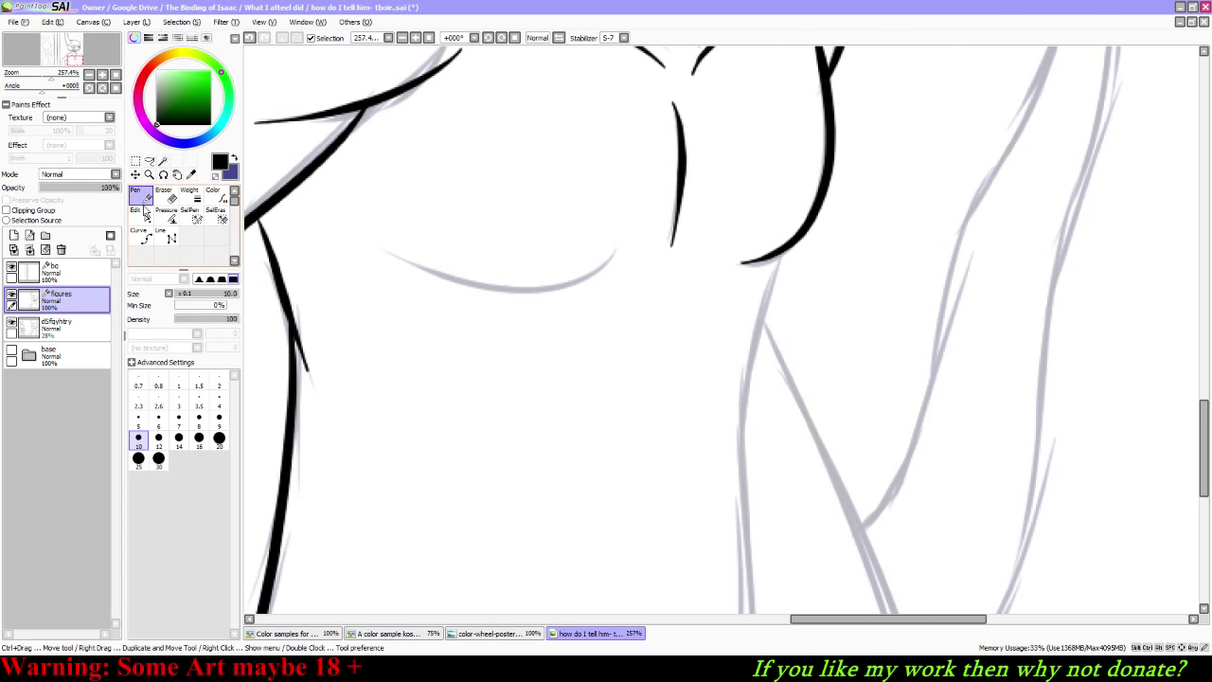
mouse_move(377, 242)
left_mouse_down()
mouse_move(460, 282)
mouse_move(560, 281)
mouse_move(622, 229)
left_mouse_up()
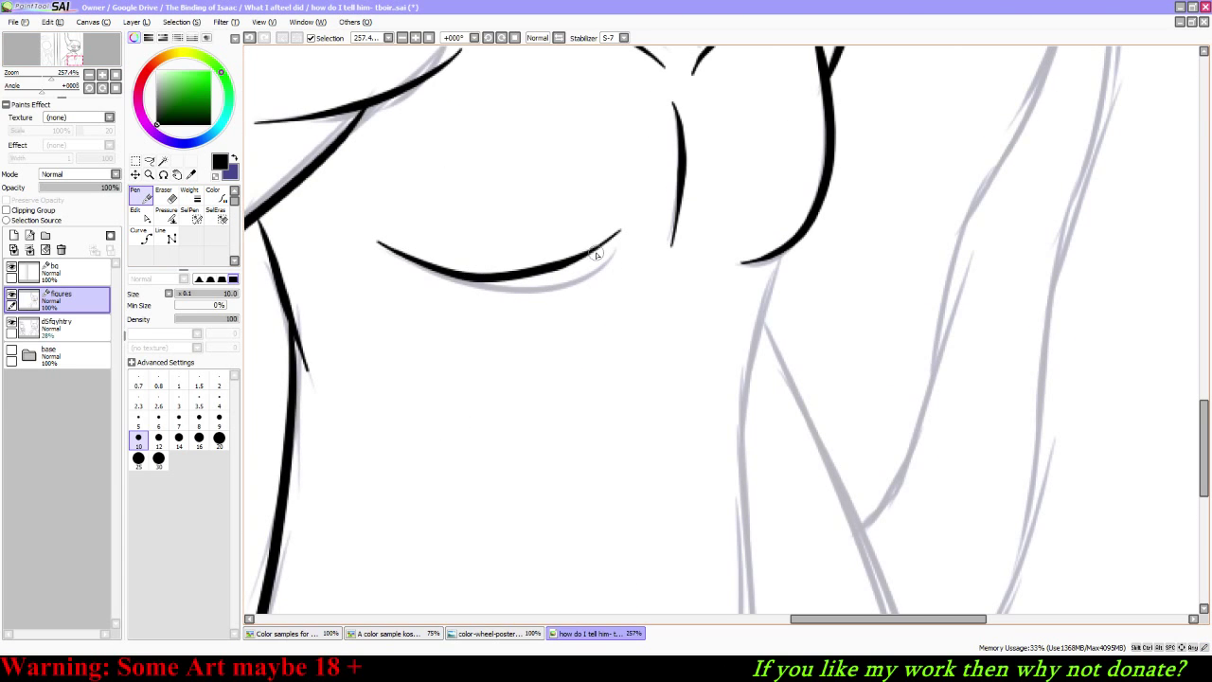
key("ctrl+z")
mouse_move(376, 246)
left_mouse_down()
mouse_move(451, 278)
mouse_move(621, 244)
mouse_move(570, 289)
mouse_move(379, 244)
left_mouse_up()
key("ctrl+z")
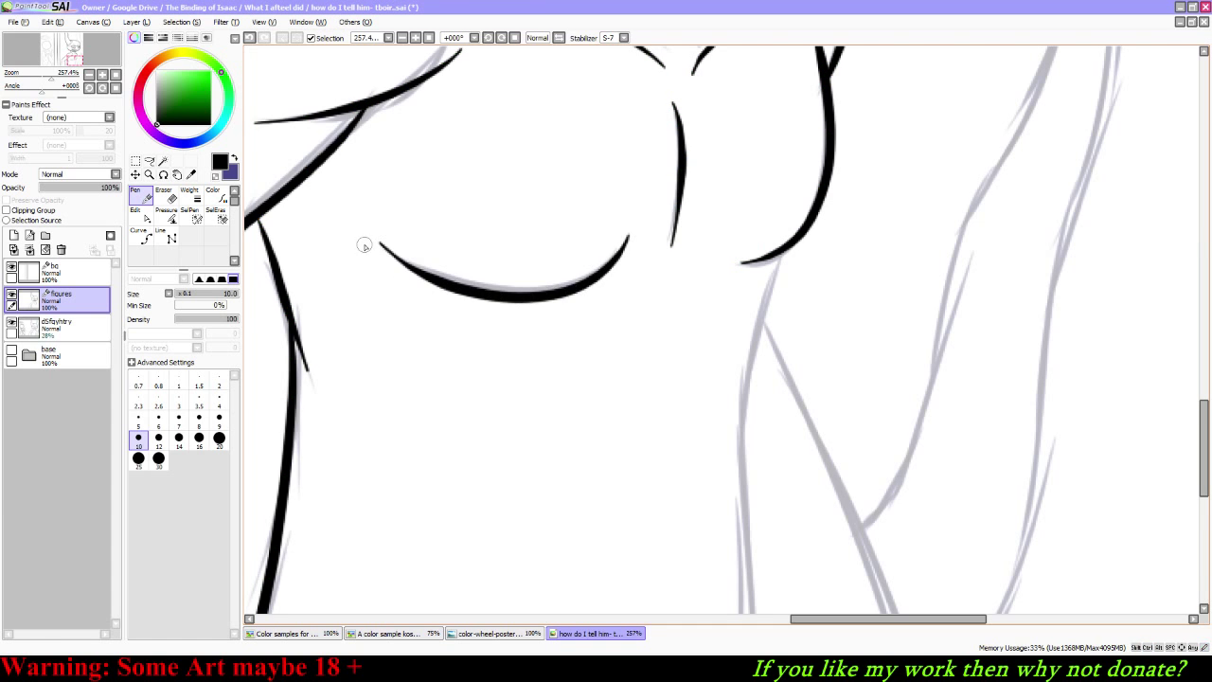
Step: Ink the torso's opposite side from beneath the chest to the canvas's bottom edge at +22° rotation, undoing the unwanted strokes
left_click_drag(76, 59, 80, 58)
left_click(105, 86)
left_click(105, 86)
mouse_move(336, 494)
left_mouse_down()
mouse_move(407, 371)
mouse_move(495, 156)
left_mouse_up()
key("ctrl+z")
mouse_move(349, 491)
left_mouse_down()
mouse_move(478, 185)
mouse_move(544, 125)
mouse_move(485, 186)
mouse_move(392, 347)
mouse_move(343, 485)
left_mouse_up()
key("ctrl+z")
key("ctrl+z")
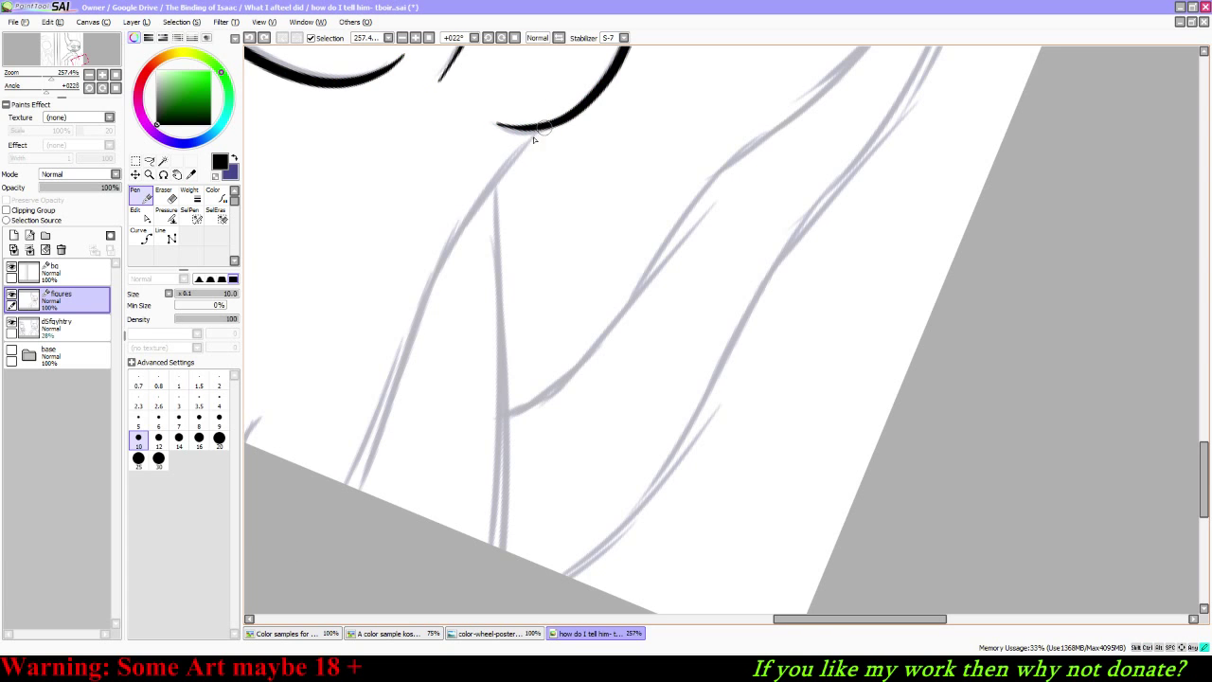
mouse_move(533, 139)
left_mouse_down()
mouse_move(400, 333)
mouse_move(322, 572)
left_mouse_up()
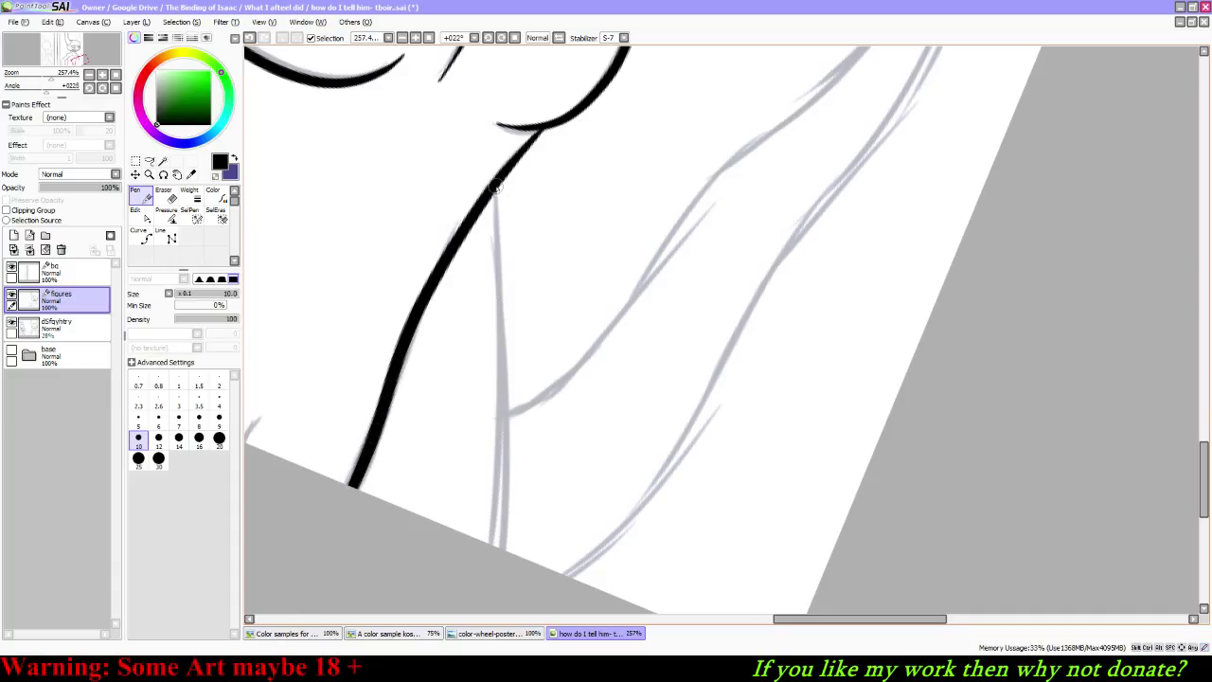
left_click_drag(493, 186, 486, 542)
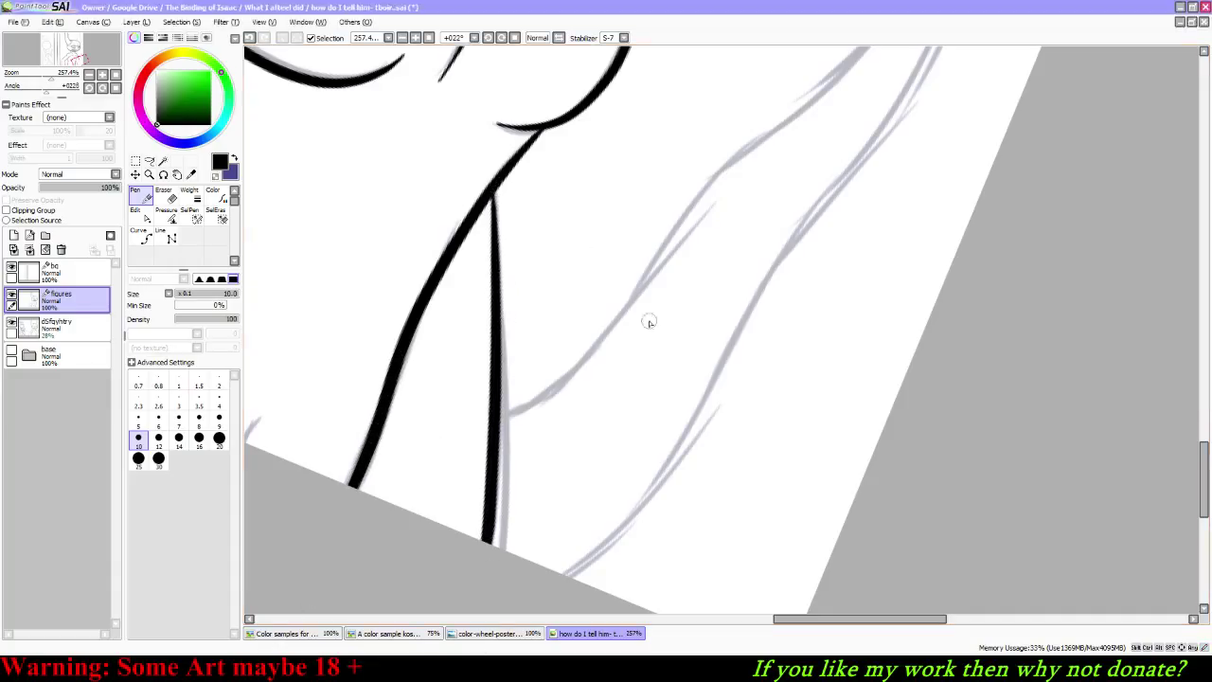
key("ctrl+z")
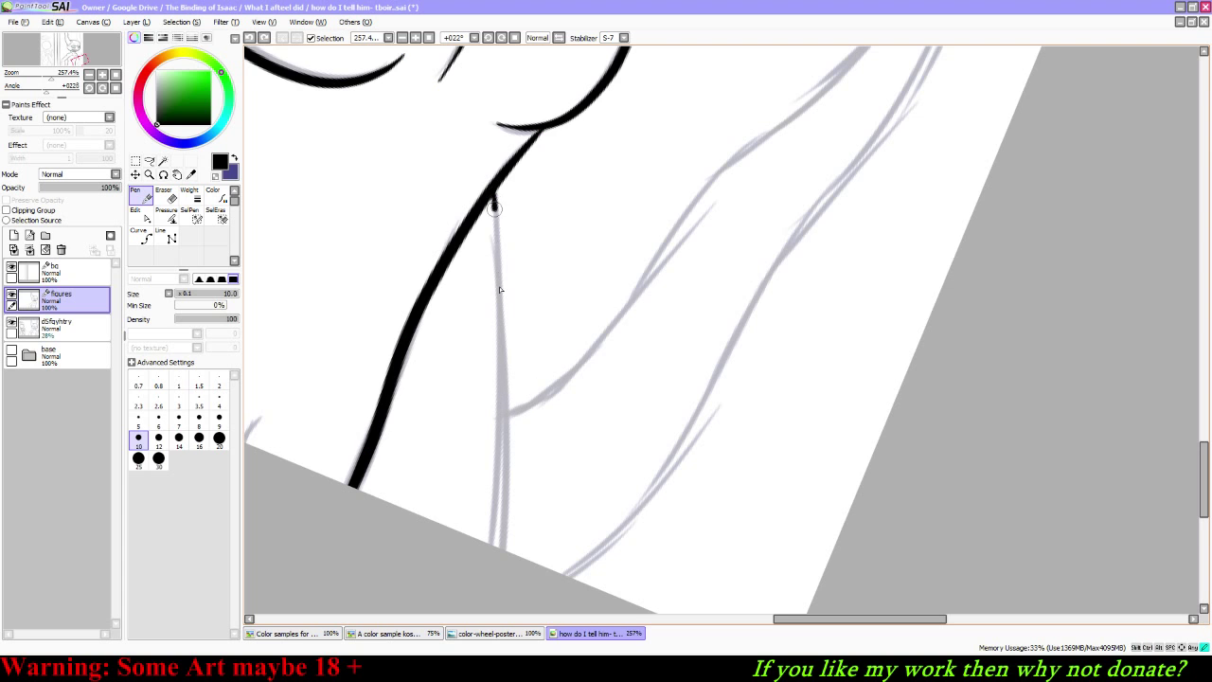
left_click_drag(494, 207, 491, 545)
key("ctrl+z")
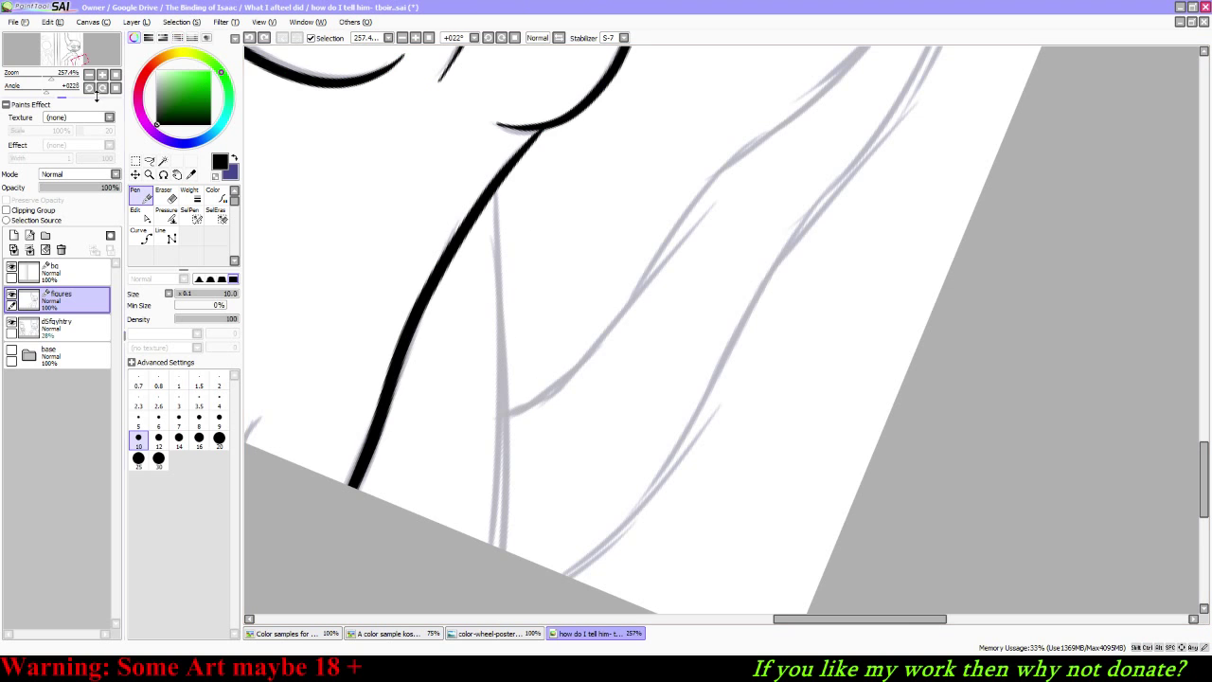
Step: Ink the diagonal line branching from the torso's side to the canvas's bottom edge with the view flipped horizontally
left_click(119, 86)
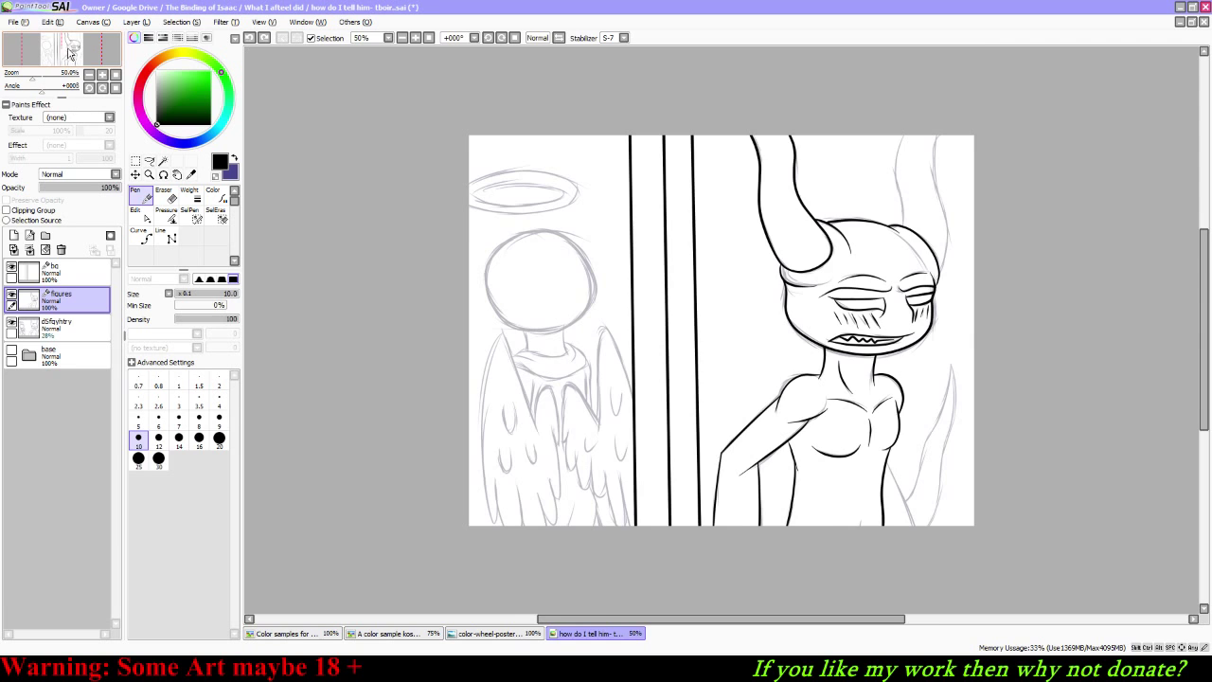
mouse_move(68, 54)
left_mouse_down()
mouse_move(82, 64)
mouse_move(36, 83)
mouse_move(69, 90)
left_mouse_up()
left_click(557, 38)
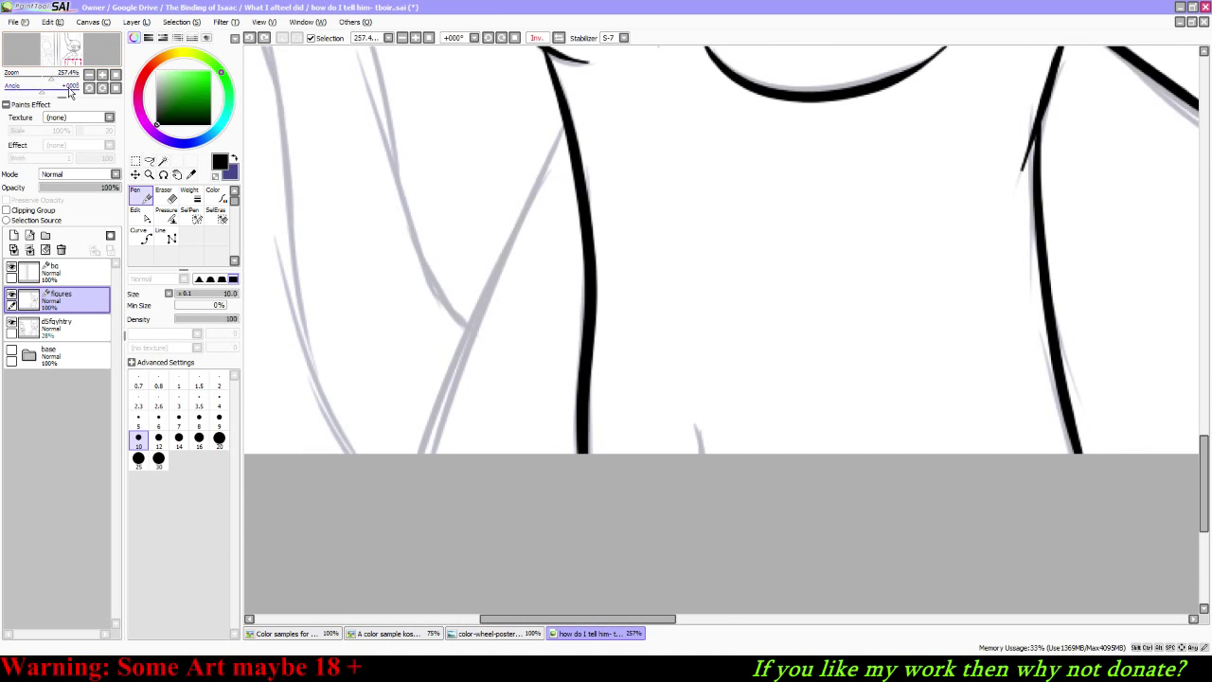
left_click_drag(556, 141, 414, 452)
key("ctrl+z")
left_click_drag(566, 122, 426, 453)
Step: Ink both edges of the far horn from the head to the canvas's upper edge, rotating the flipped view to +45° and -148°
mouse_move(32, 64)
left_mouse_down()
mouse_move(81, 40)
mouse_move(68, 35)
mouse_move(72, 46)
left_mouse_up()
left_click(106, 89)
left_click(106, 89)
left_click(106, 89)
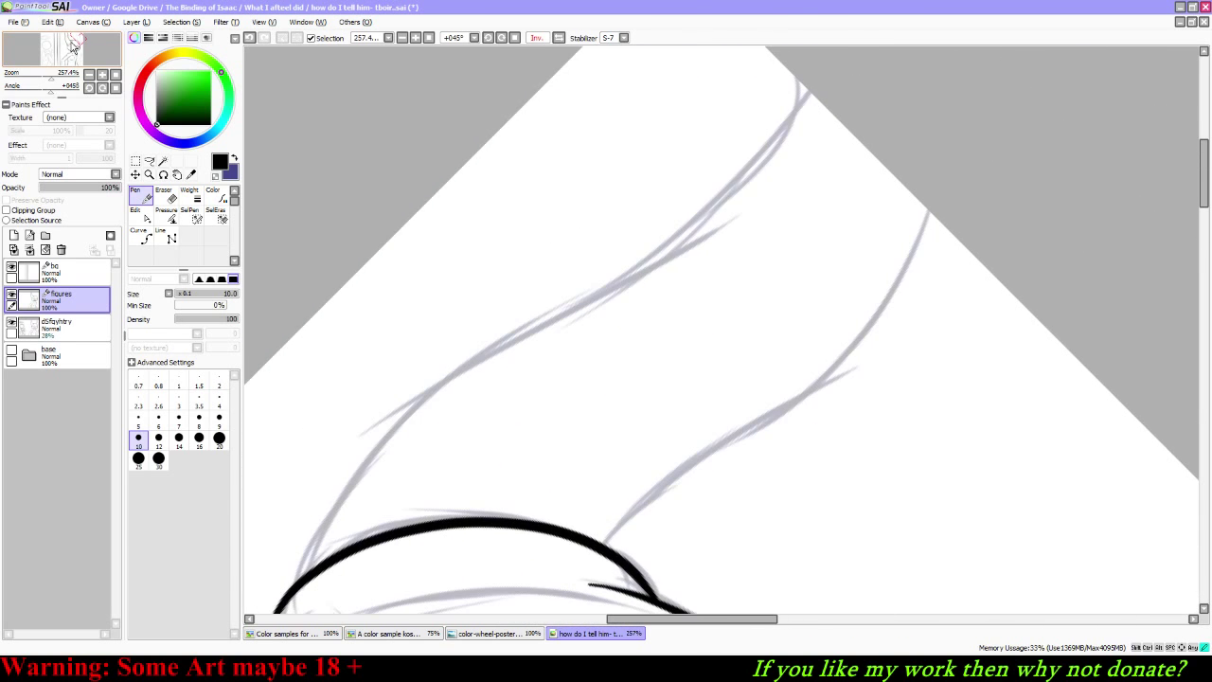
mouse_move(296, 587)
left_mouse_down()
mouse_move(398, 398)
mouse_move(804, 157)
mouse_move(819, 99)
left_mouse_up()
key("ctrl+z")
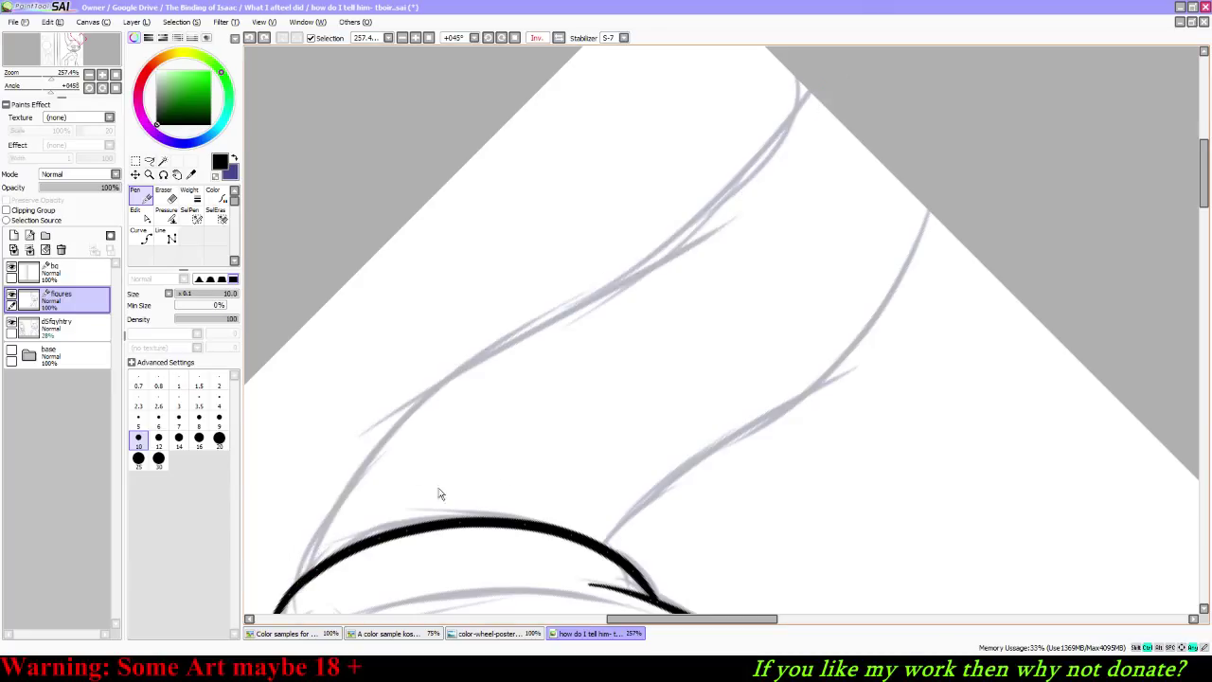
mouse_move(304, 574)
left_mouse_down()
mouse_move(509, 306)
mouse_move(677, 237)
left_mouse_up()
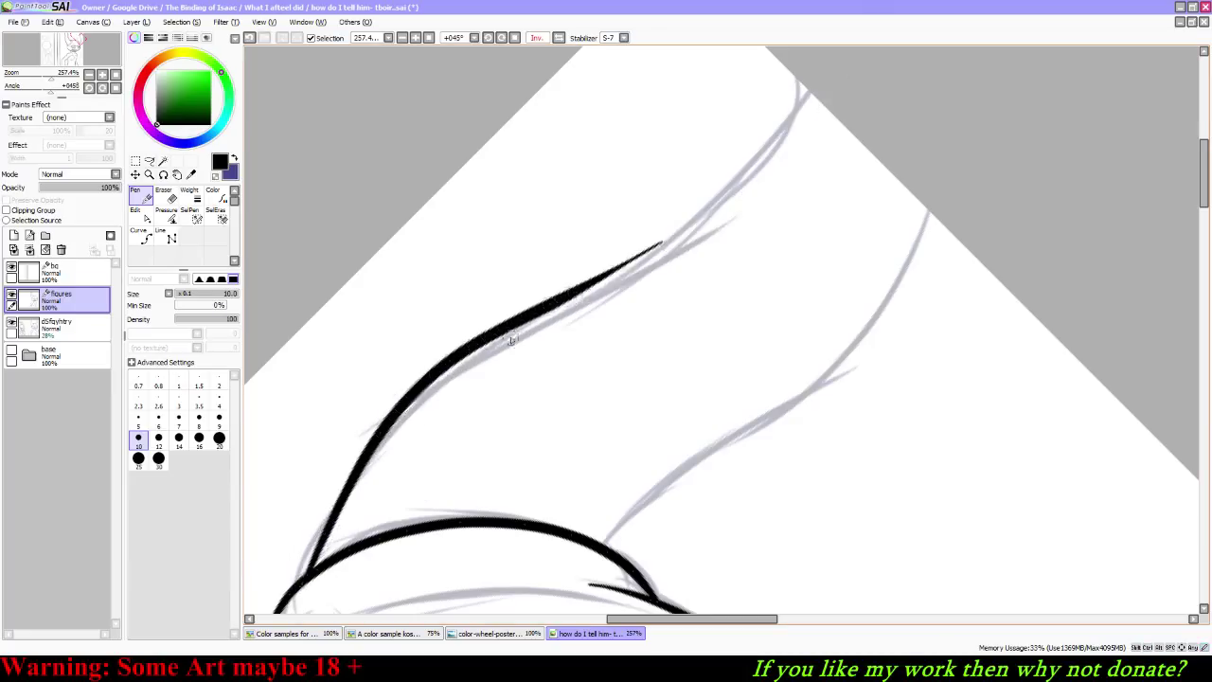
key("ctrl+z")
mouse_move(300, 587)
left_mouse_down()
mouse_move(400, 415)
mouse_move(476, 342)
mouse_move(659, 257)
mouse_move(768, 186)
mouse_move(813, 98)
left_mouse_up()
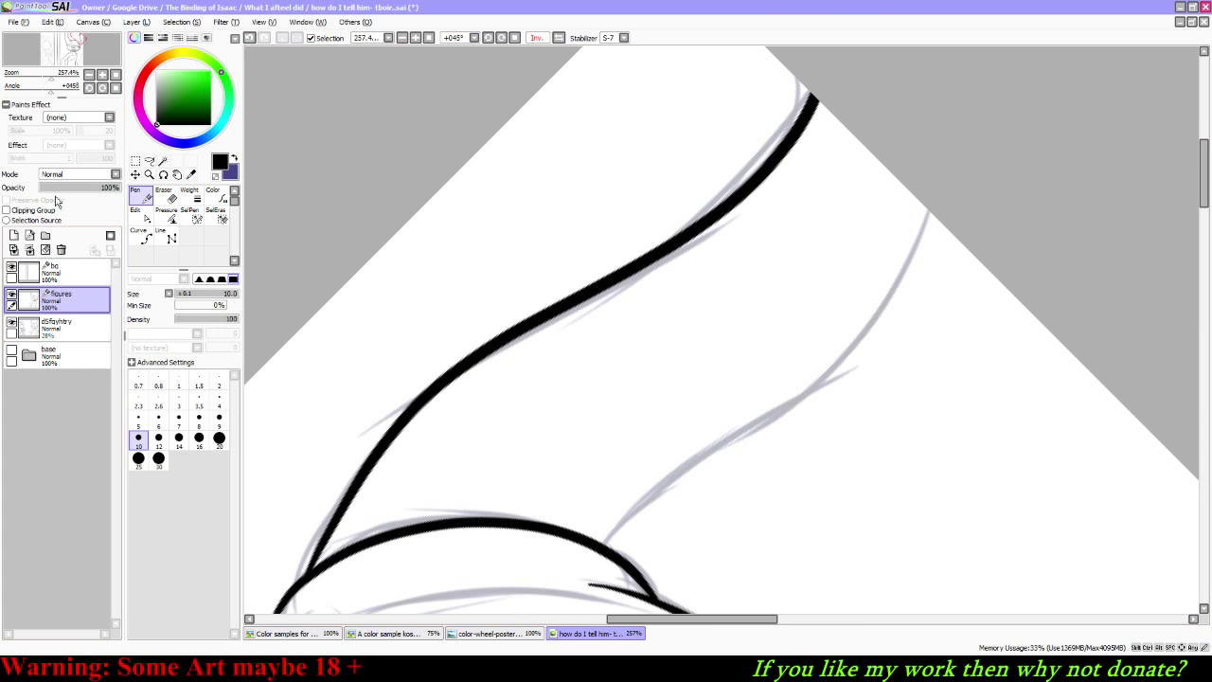
left_click_drag(74, 93, 47, 89)
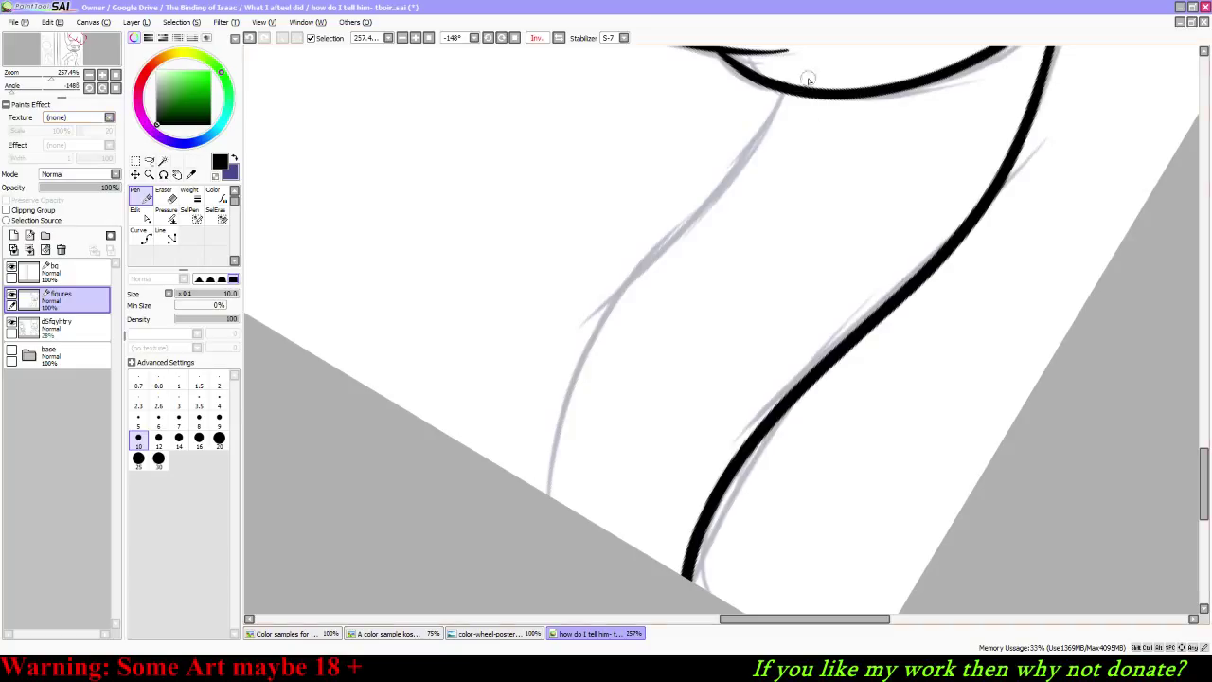
mouse_move(807, 80)
left_mouse_down()
mouse_move(786, 91)
mouse_move(745, 176)
mouse_move(654, 274)
mouse_move(547, 492)
left_mouse_up()
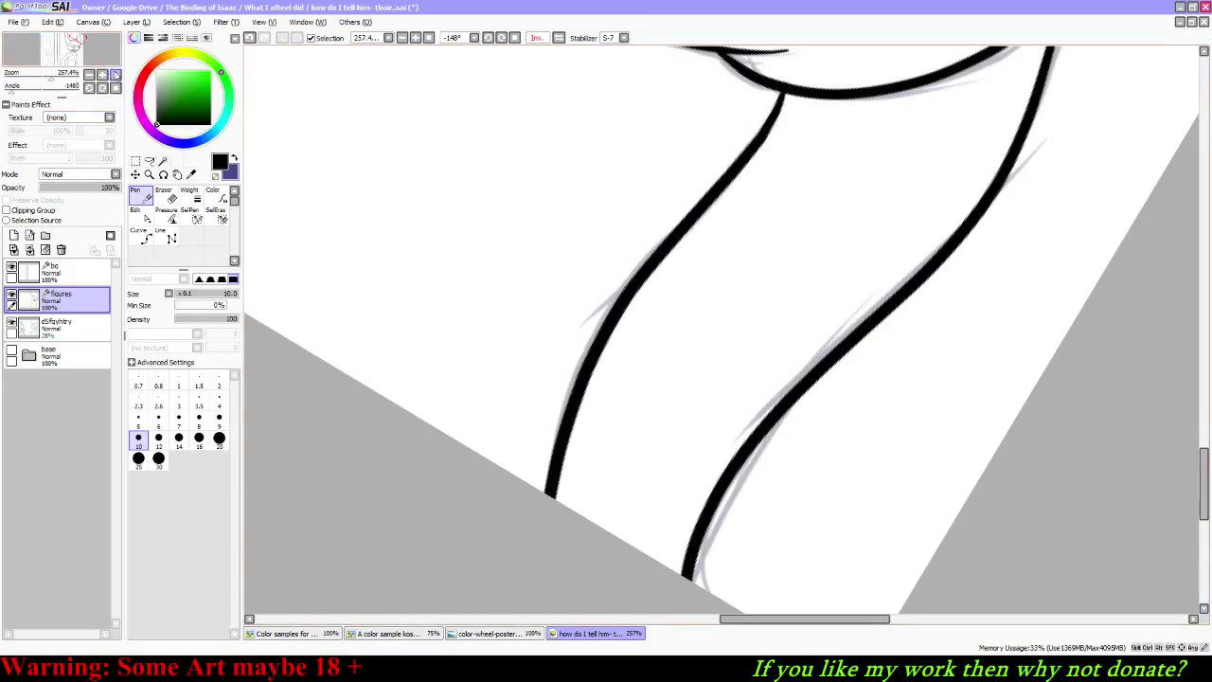
Step: Ink the short tapered curve on the forehead above the far brow at 244.1% zoom in the flipped view, undoing the unflipped attempts
left_click(116, 74)
mouse_move(81, 55)
left_mouse_down()
mouse_move(50, 76)
mouse_move(47, 50)
mouse_move(69, 49)
left_mouse_up()
left_click(39, 78)
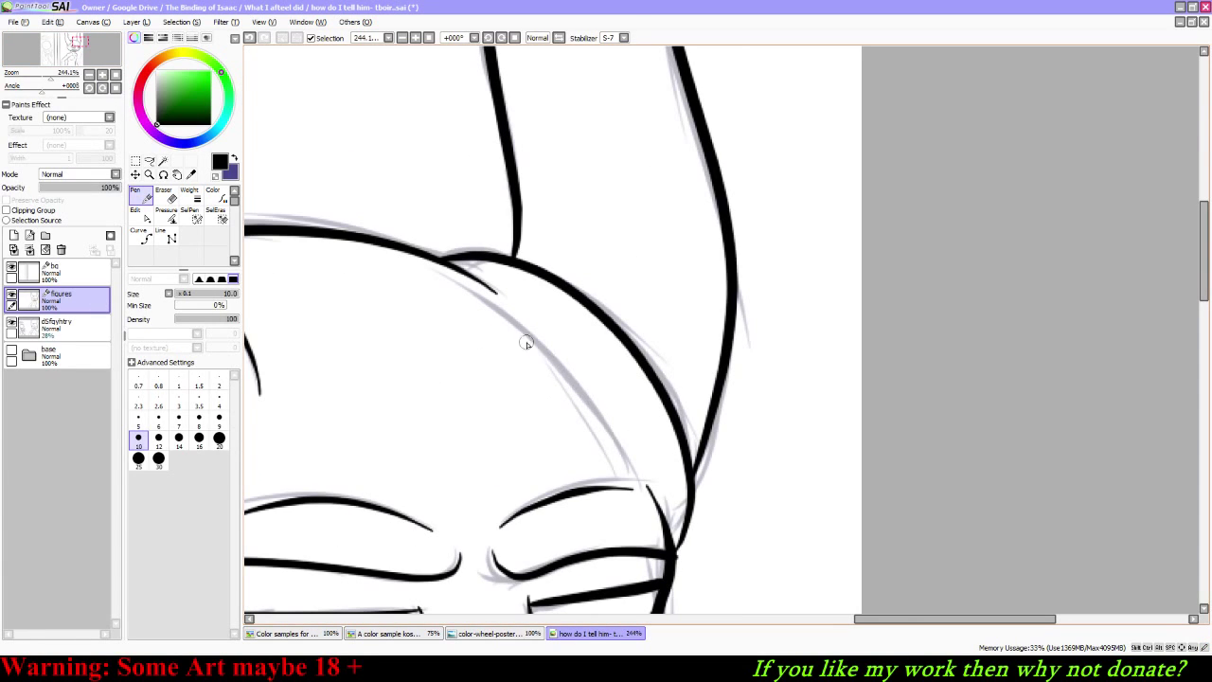
left_click_drag(528, 325, 614, 428)
key("ctrl+z")
left_click_drag(541, 338, 556, 352)
left_click_drag(601, 406, 655, 532)
key("ctrl+z")
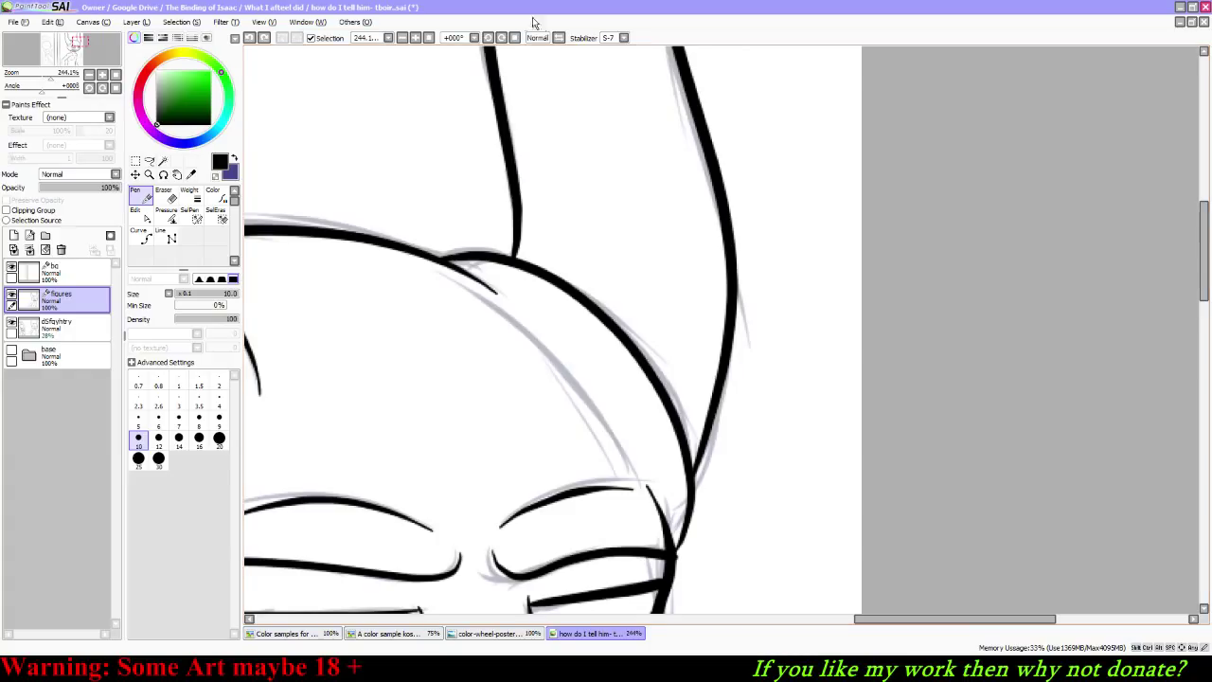
left_click(559, 37)
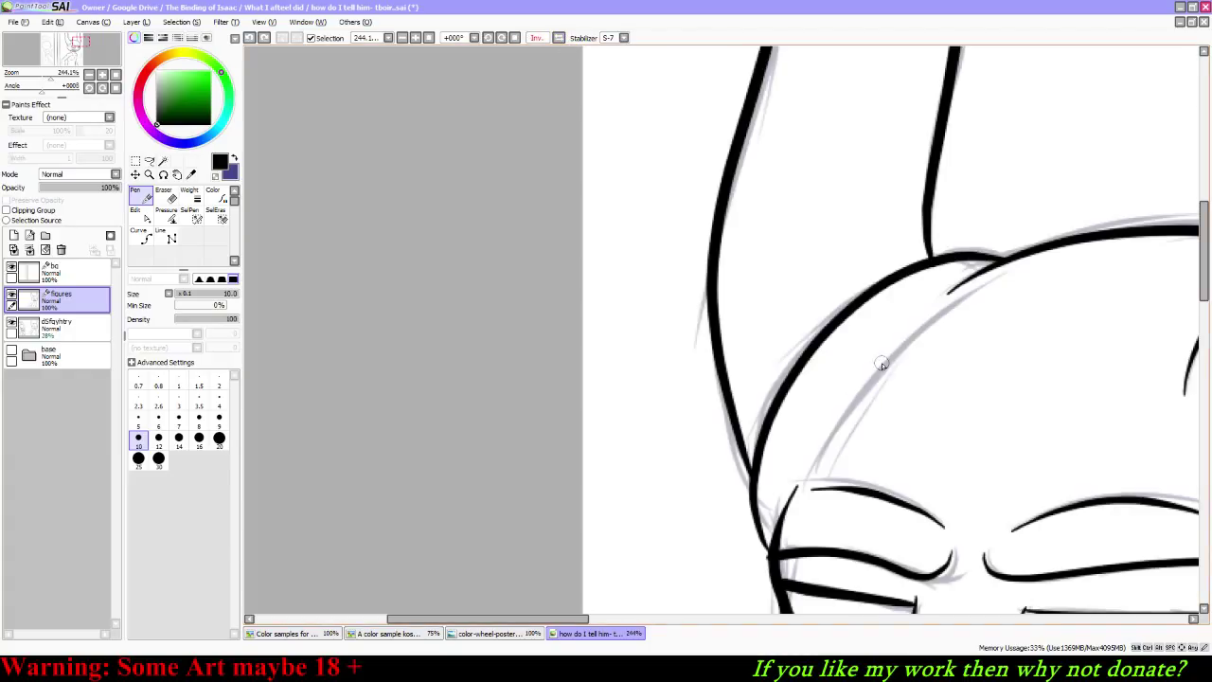
mouse_move(910, 328)
left_mouse_down()
mouse_move(870, 374)
mouse_move(826, 481)
left_mouse_up()
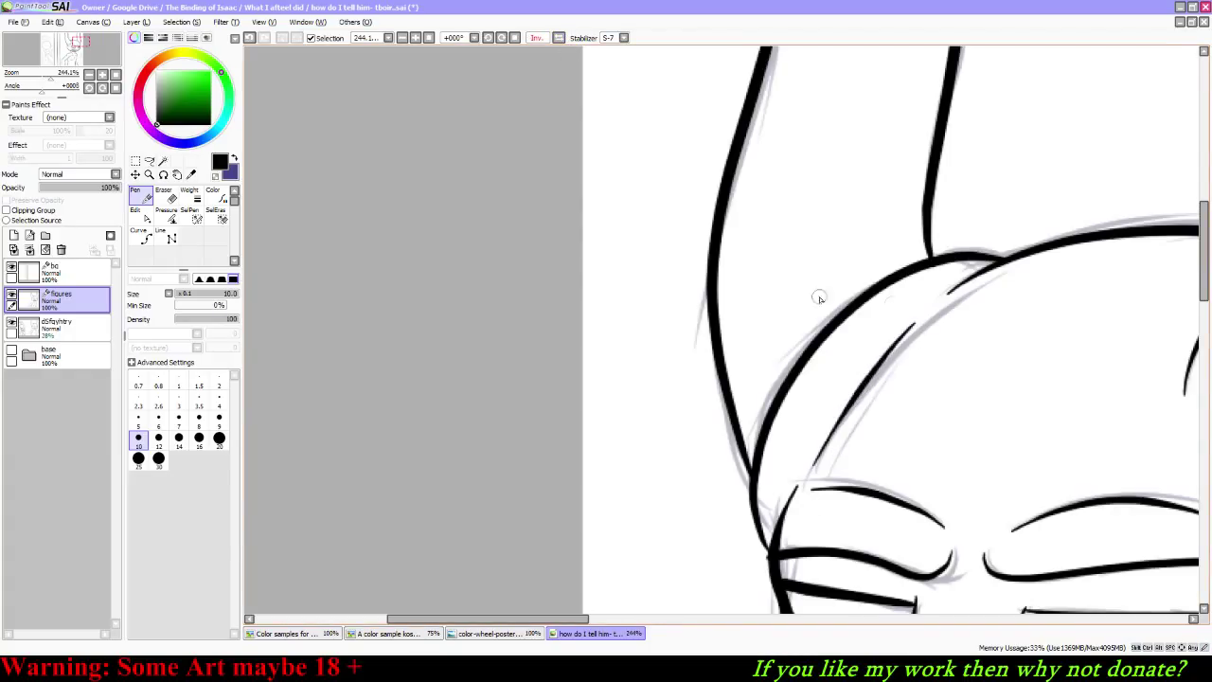
Step: Ink the tail's inner edge from its tip to the diagonal line beside the torso, with the flipped view rotated to -78°
left_click_drag(64, 44, 72, 62)
left_click_drag(73, 63, 23, 121)
left_click_drag(74, 57, 74, 58)
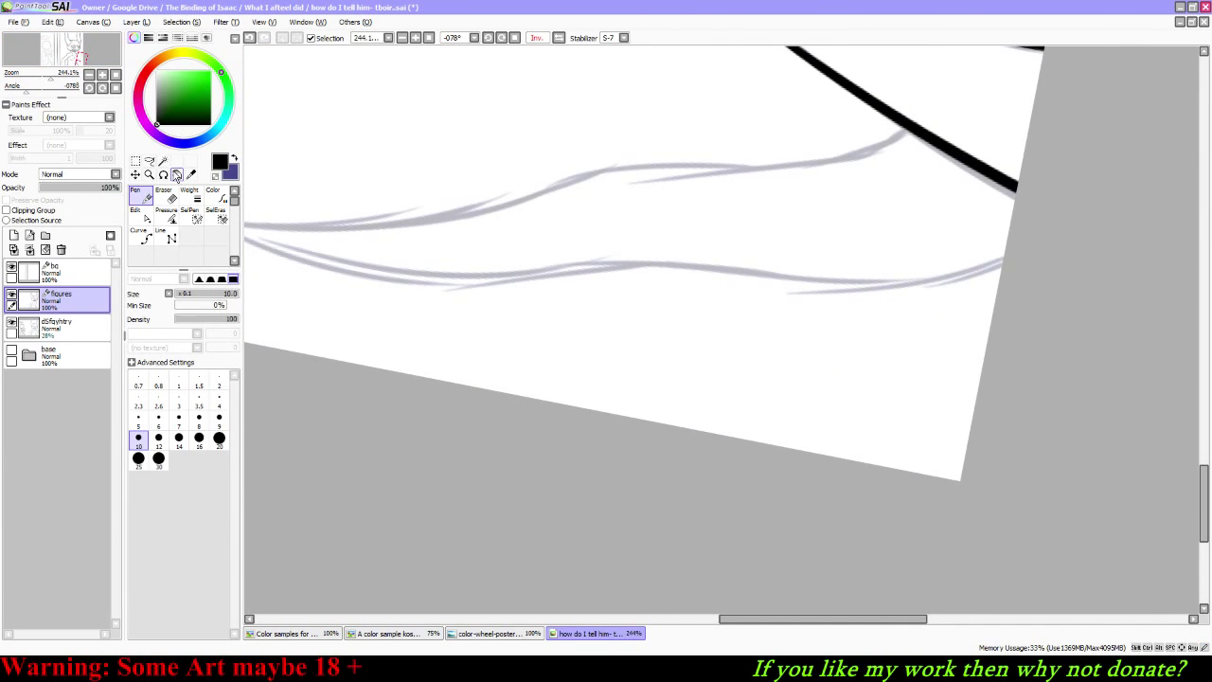
left_click(176, 175)
mouse_move(385, 181)
left_mouse_down()
mouse_move(411, 236)
mouse_move(516, 262)
left_mouse_up()
left_click(146, 200)
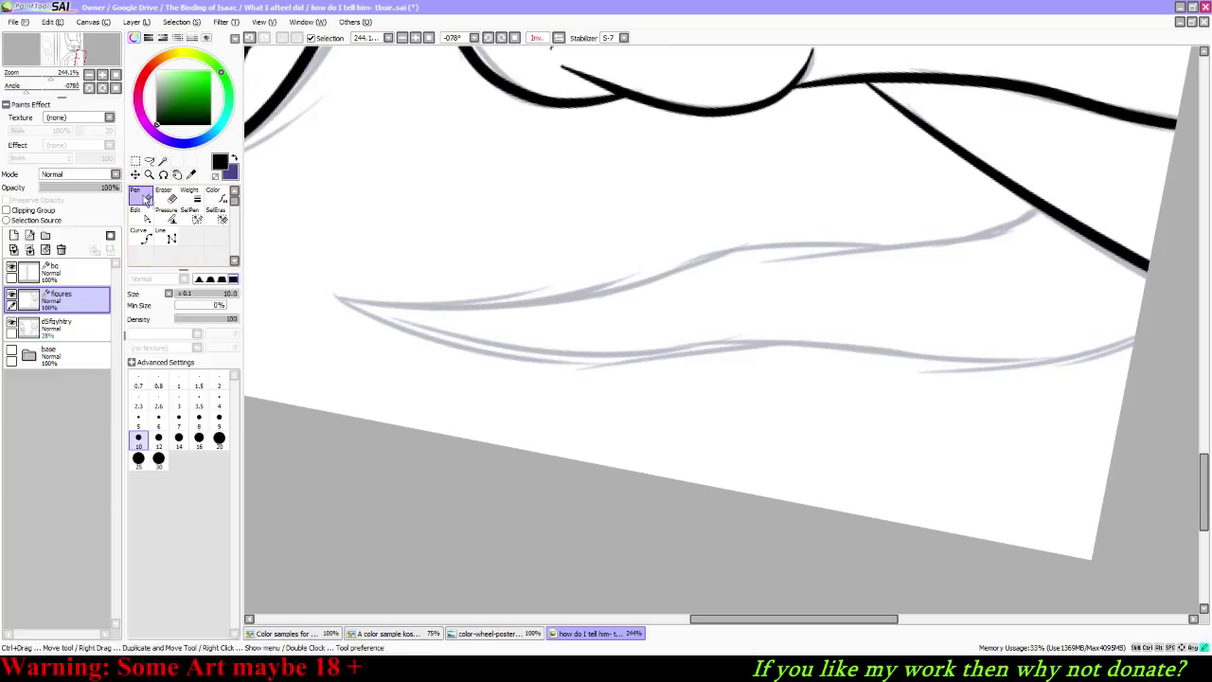
mouse_move(331, 286)
left_mouse_down()
mouse_move(455, 320)
mouse_move(612, 306)
mouse_move(737, 249)
mouse_move(821, 233)
mouse_move(892, 249)
mouse_move(986, 240)
mouse_move(1034, 194)
left_mouse_up()
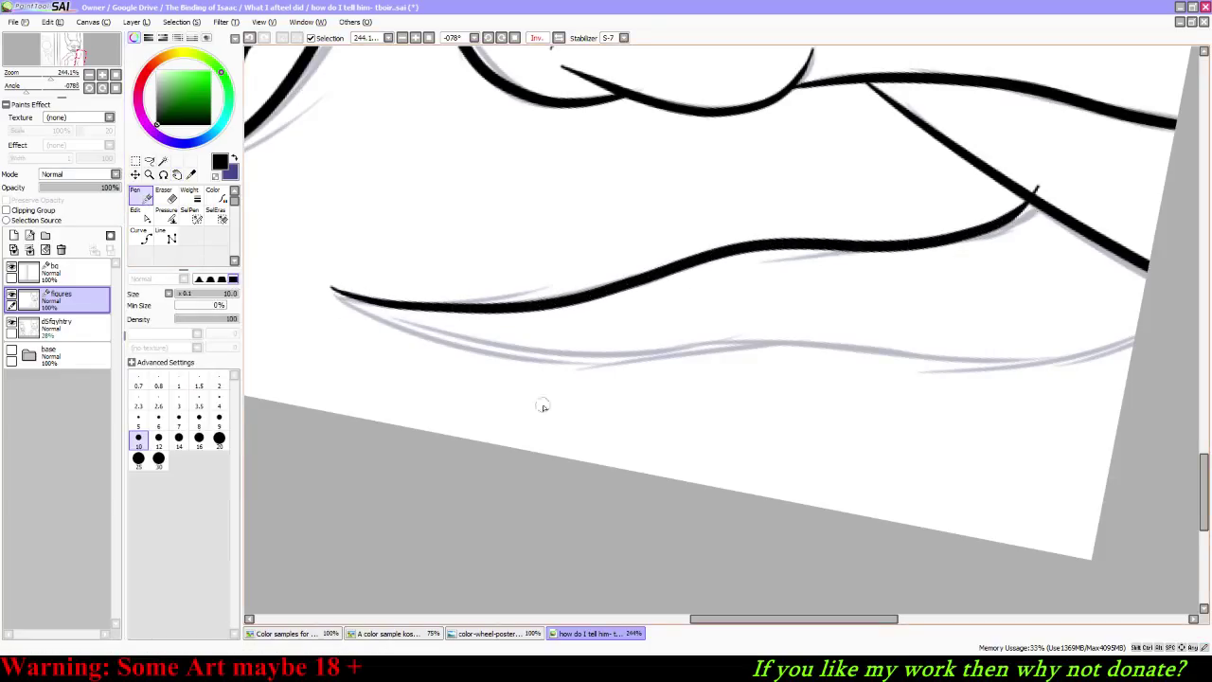
Step: Trim the overshooting end of the tail's inner edge at the diagonal line and adjust the control point beside the junction
left_click(135, 214)
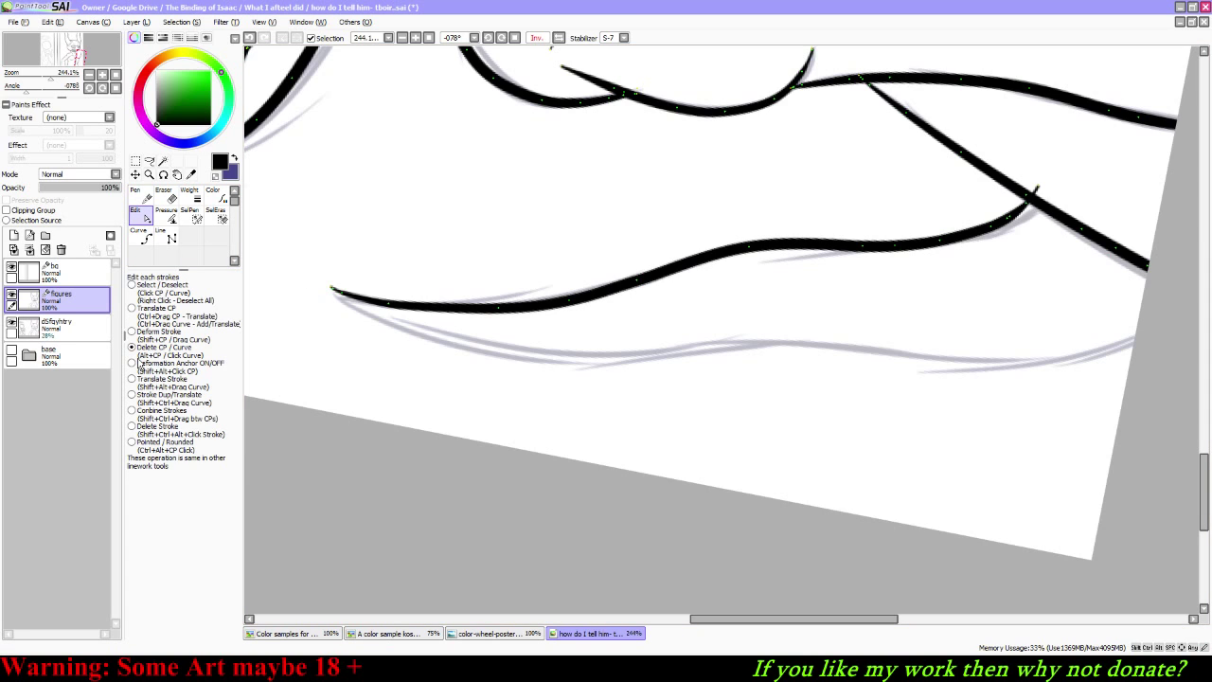
left_click(1043, 192)
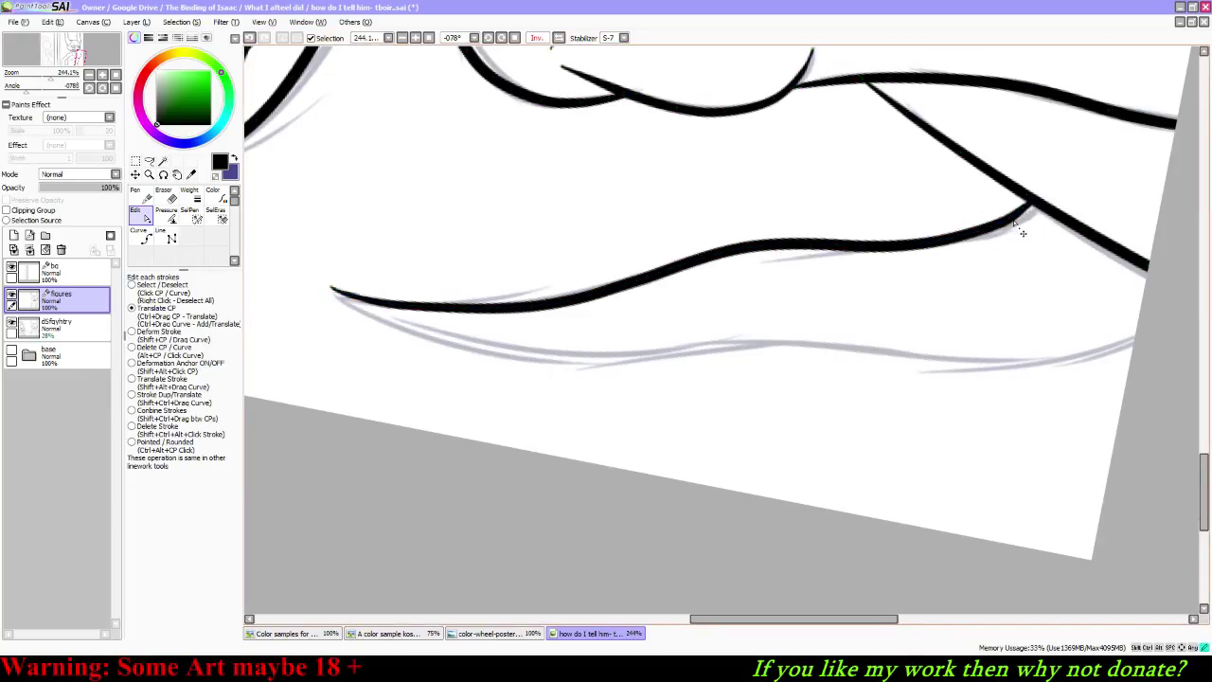
left_click_drag(1019, 220, 1017, 215)
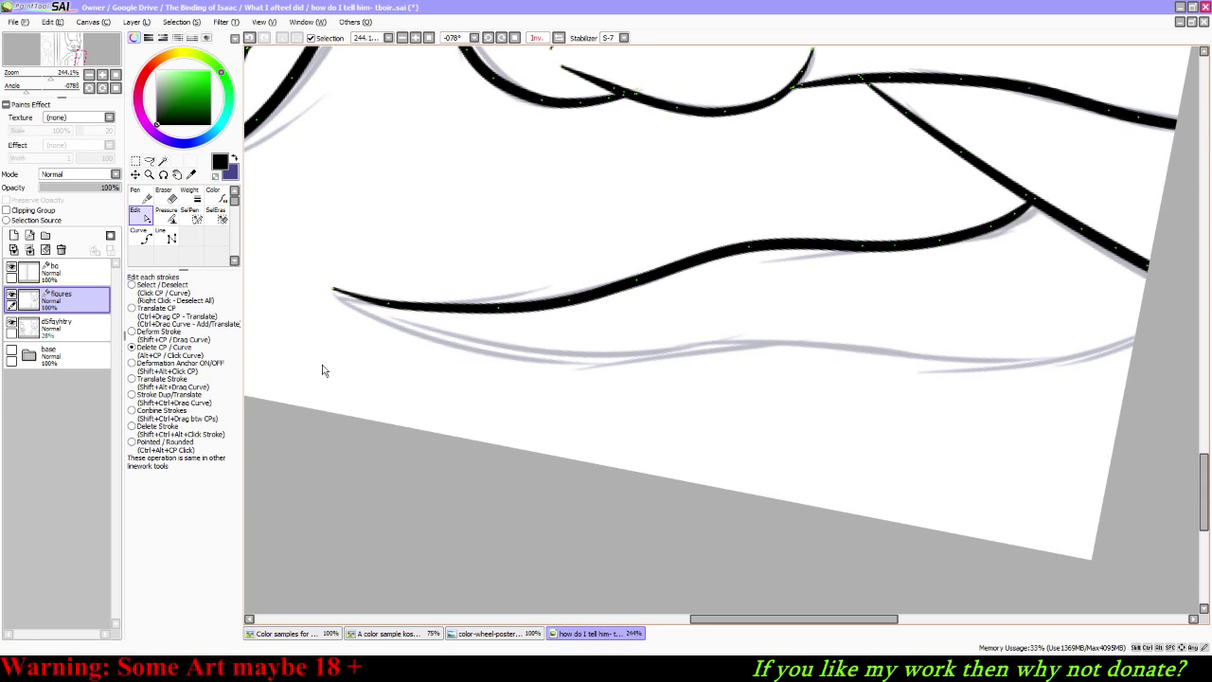
Step: Ink the tail's outer edge from the tip past the canvas's bottom edge at +78° rotation, undoing the unwanted strokes
key("n")
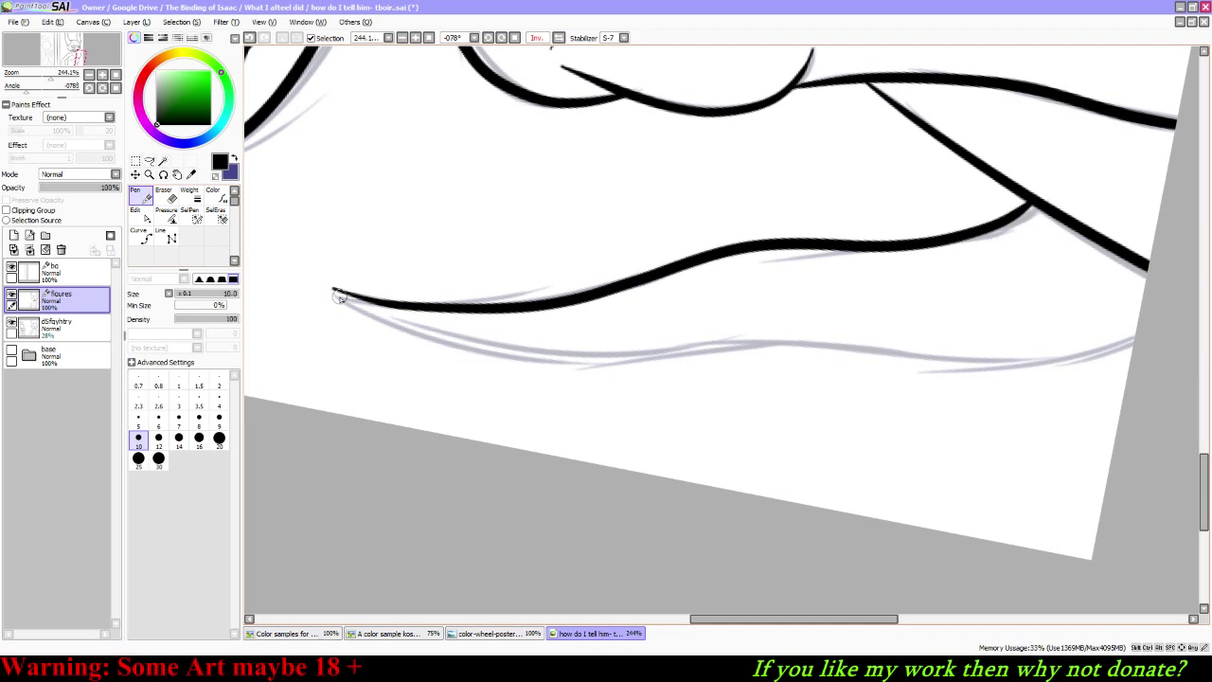
mouse_move(355, 309)
left_mouse_down()
mouse_move(478, 339)
mouse_move(654, 339)
left_mouse_up()
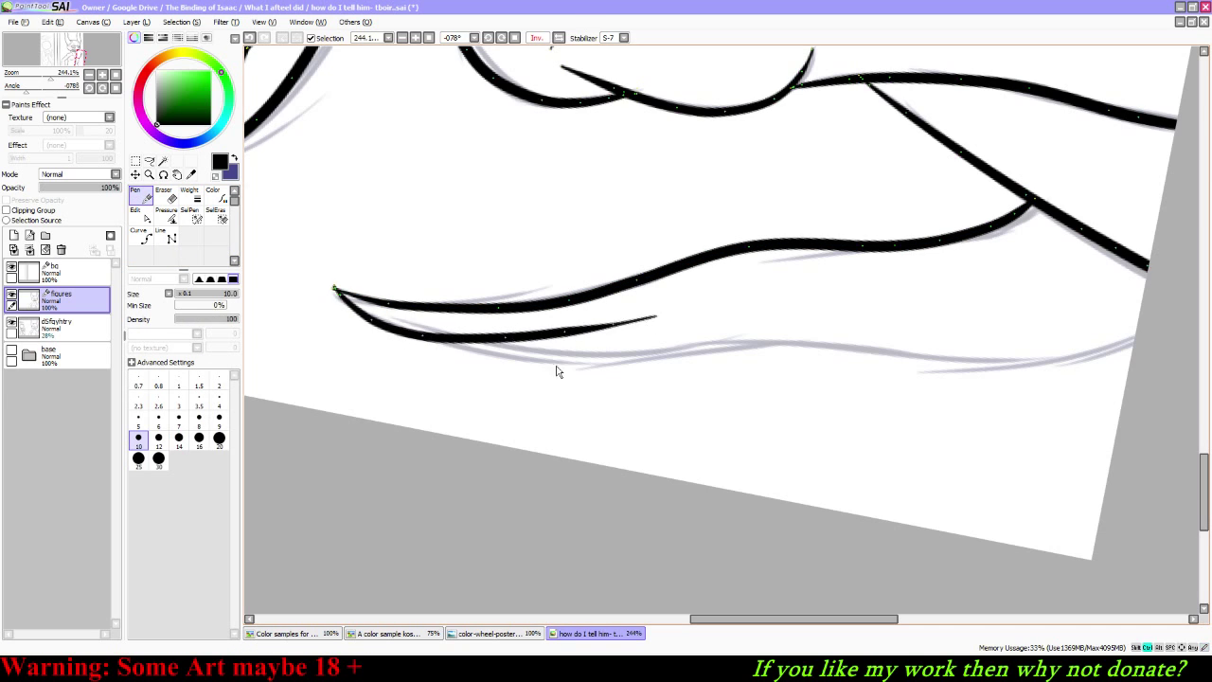
key("ctrl+z")
left_click_drag(35, 89, 58, 89)
mouse_move(315, 502)
left_mouse_down()
mouse_move(360, 439)
mouse_move(478, 380)
mouse_move(703, 332)
mouse_move(954, 202)
mouse_move(1097, 224)
left_mouse_up()
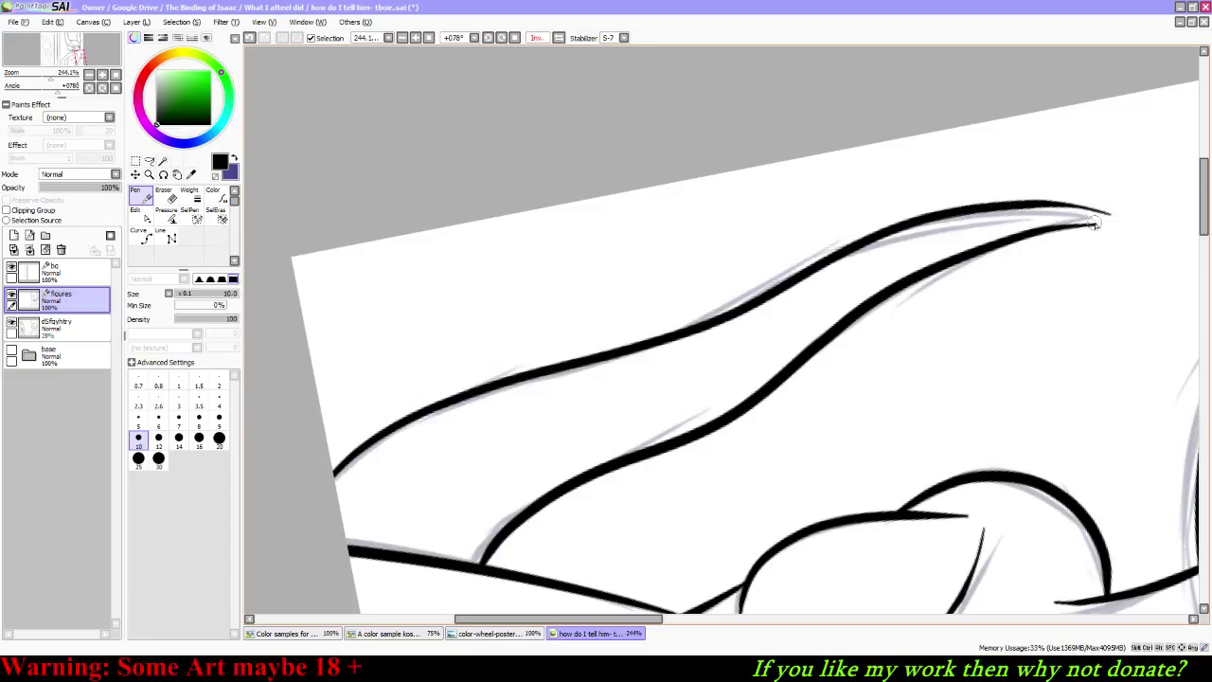
key("ctrl+z")
mouse_move(1018, 214)
left_mouse_down()
mouse_move(921, 222)
mouse_move(792, 259)
mouse_move(604, 369)
mouse_move(318, 476)
left_mouse_up()
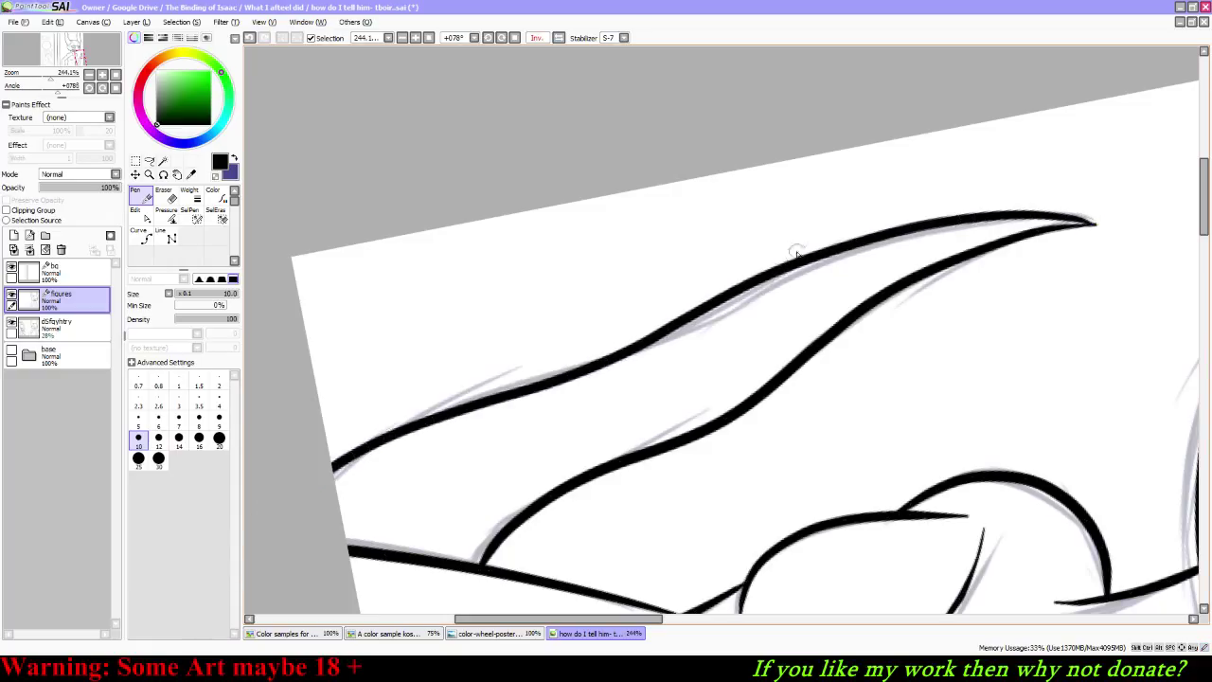
Step: Adjust the pressure of the control points near the tip on the tail's outer edge
left_click(138, 214)
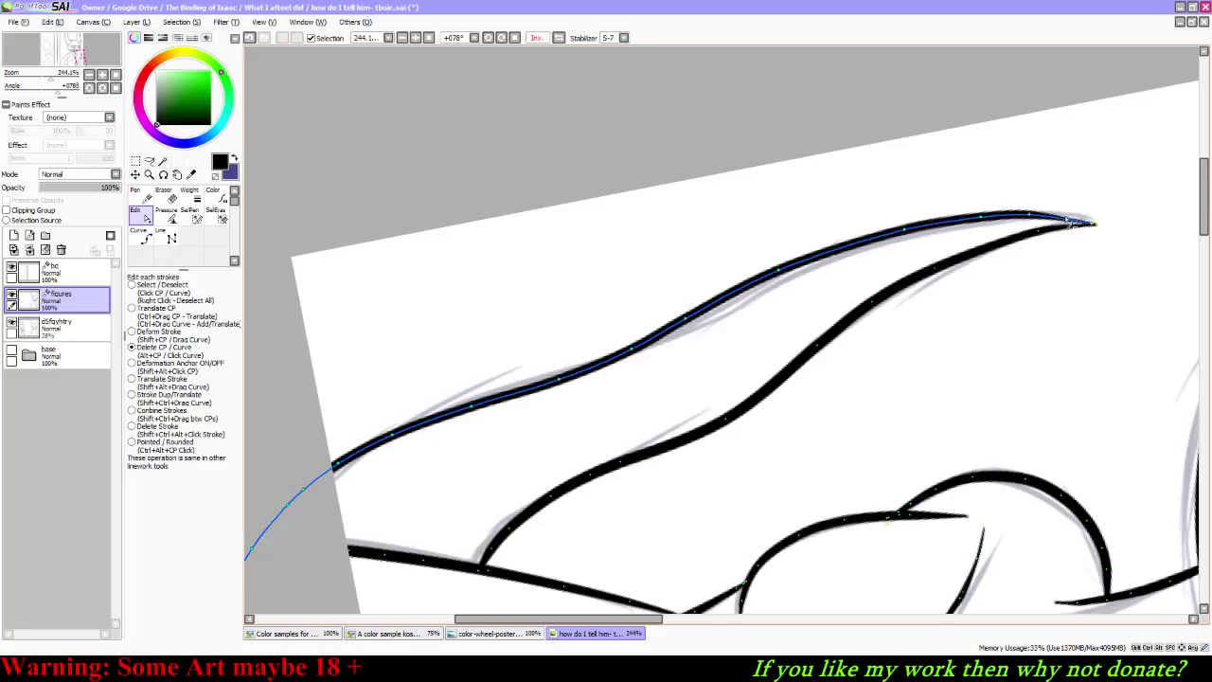
left_click(166, 213)
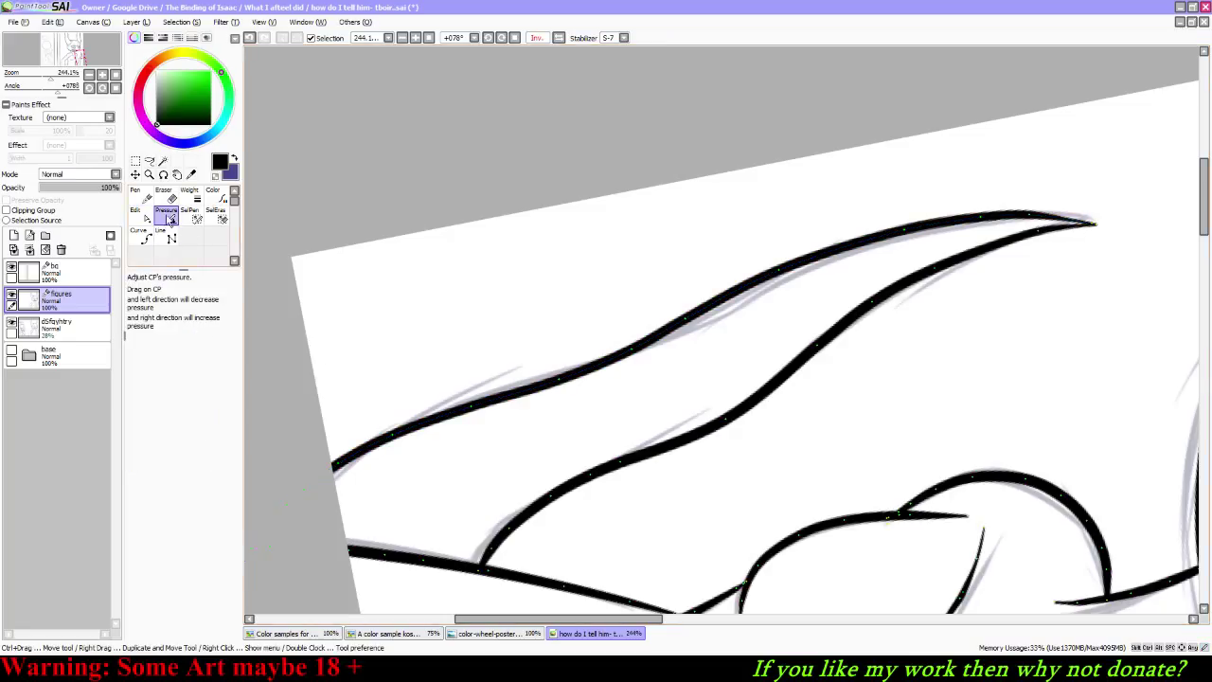
mouse_move(1030, 217)
left_mouse_down()
mouse_move(1031, 239)
mouse_move(1039, 182)
left_mouse_up()
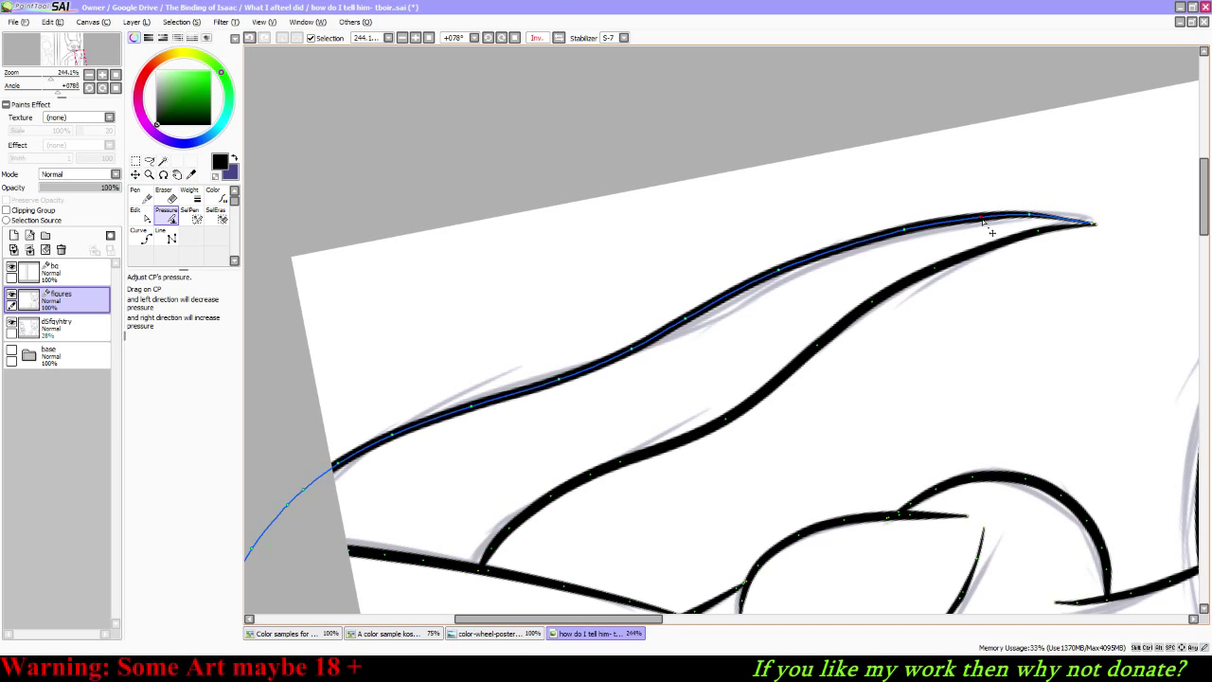
mouse_move(983, 220)
left_mouse_down()
mouse_move(976, 189)
mouse_move(1030, 218)
left_mouse_up()
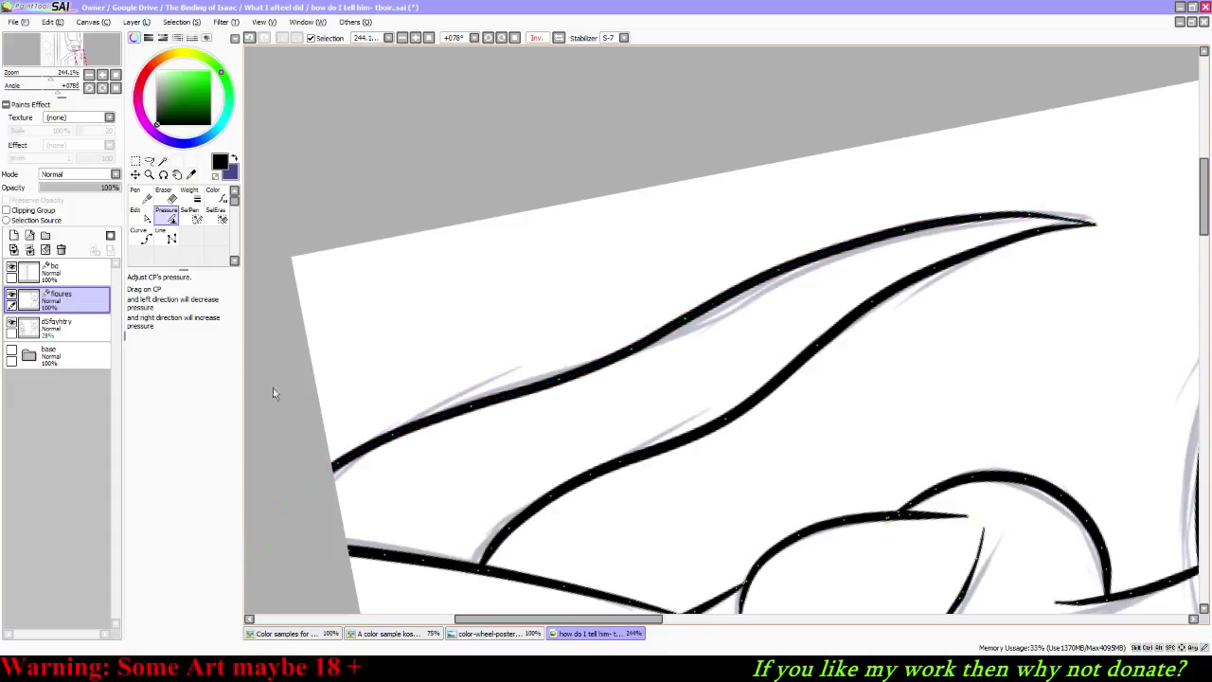
Step: Try to shift the outer edge's control point just below the tail's tip at 0° rotation, and undo the move
left_click(115, 88)
left_click(98, 54)
left_click_drag(98, 54, 87, 56)
left_click(137, 214)
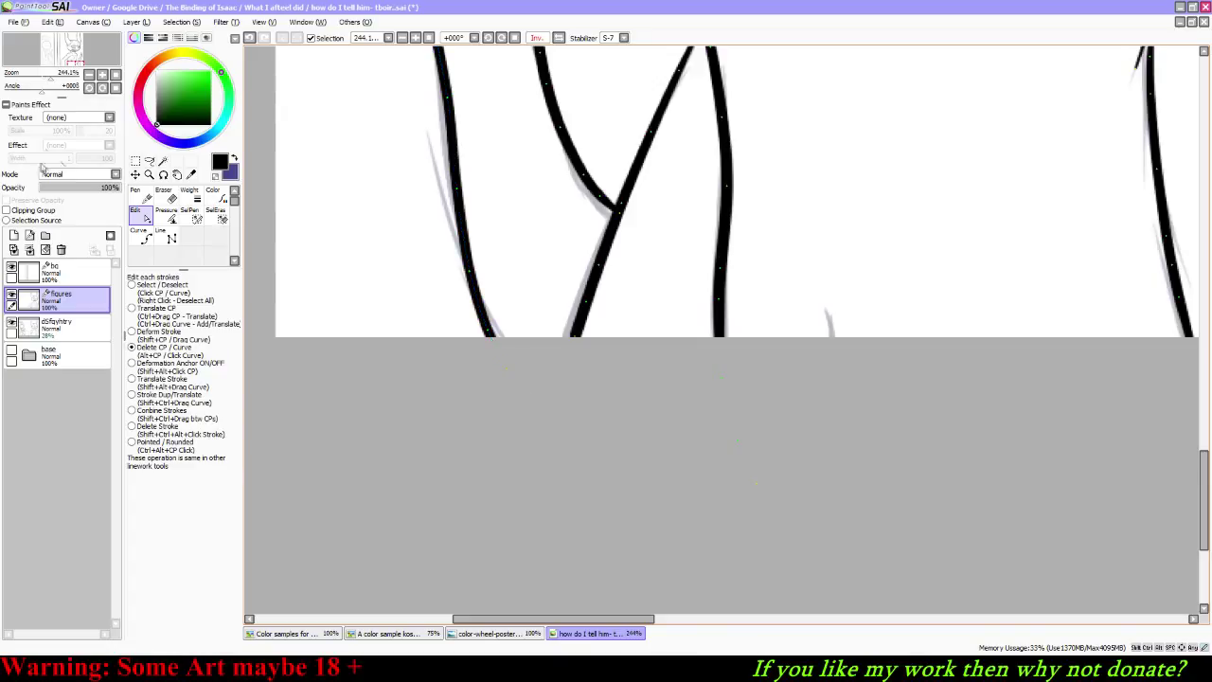
left_click_drag(81, 49, 72, 59)
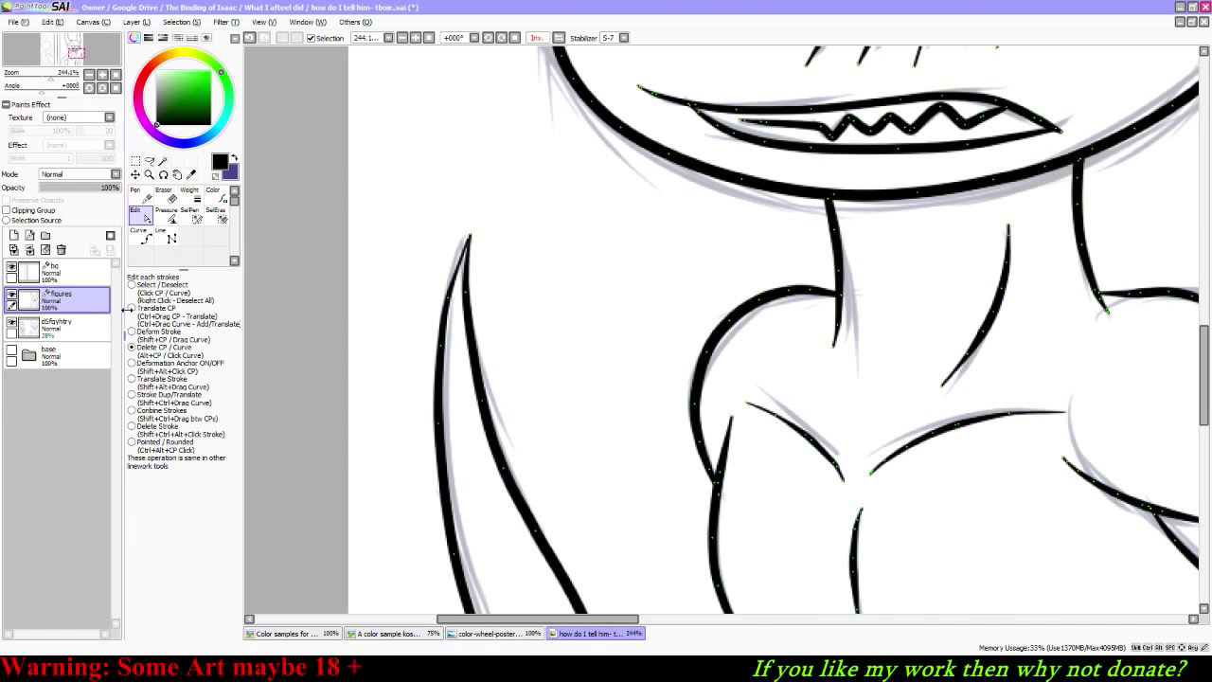
left_click(179, 318)
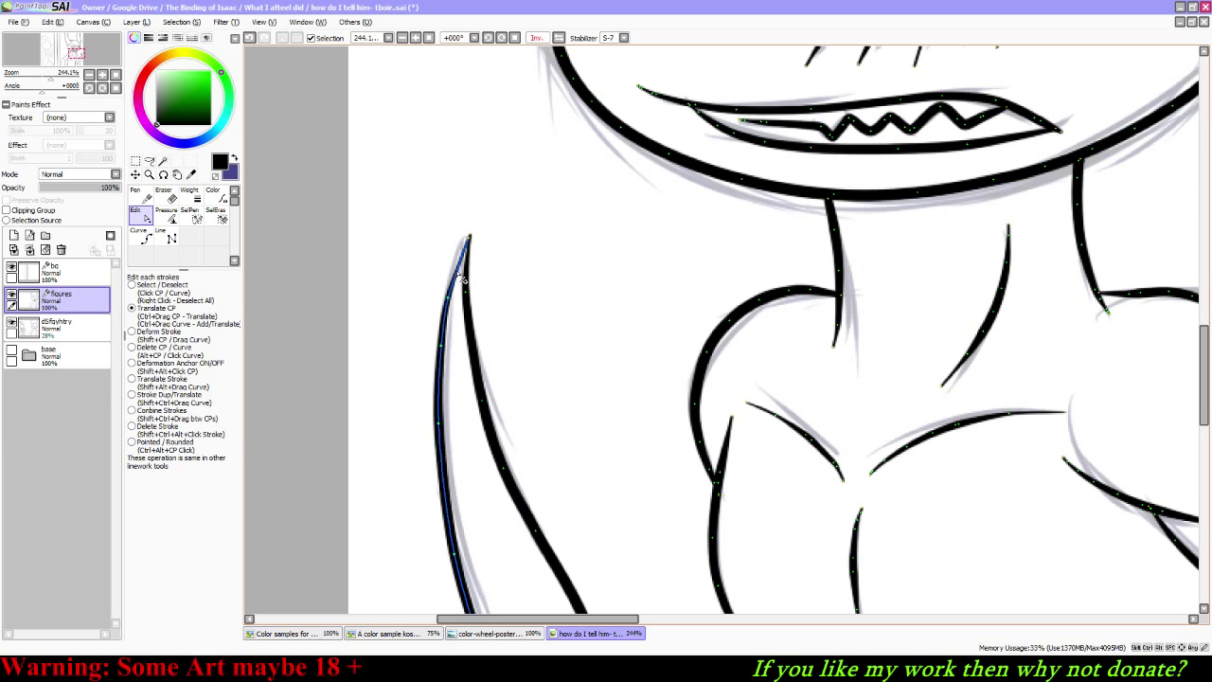
left_click_drag(459, 276, 457, 276)
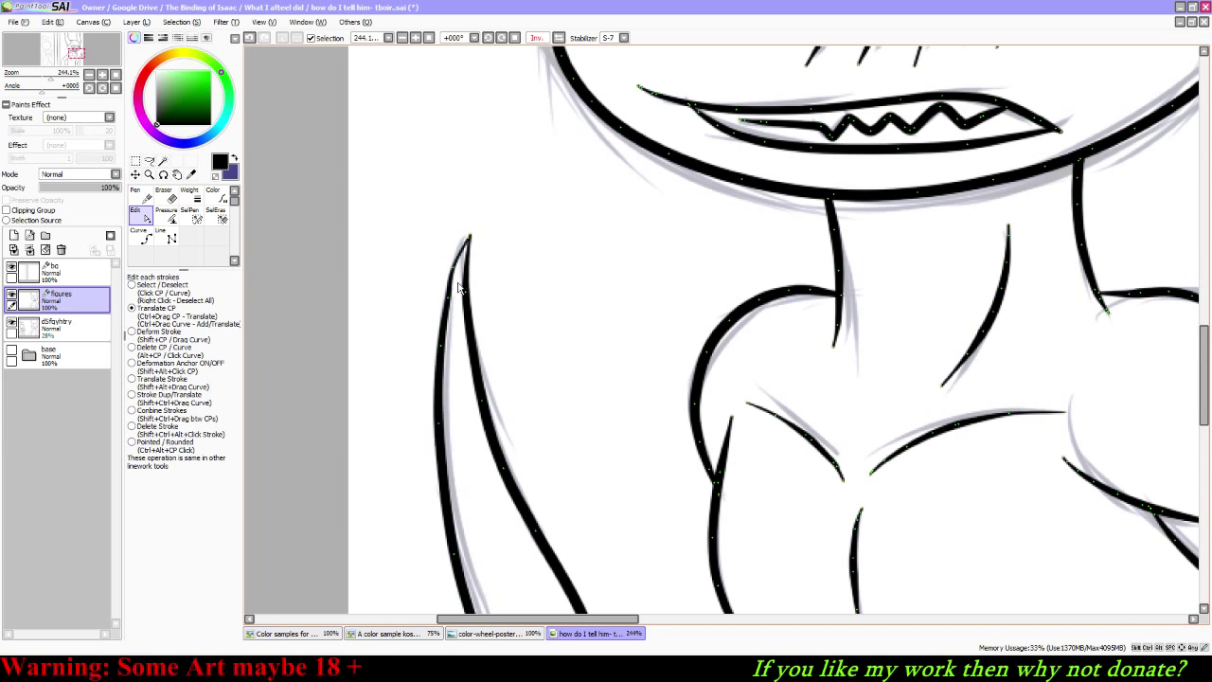
key("ctrl+z")
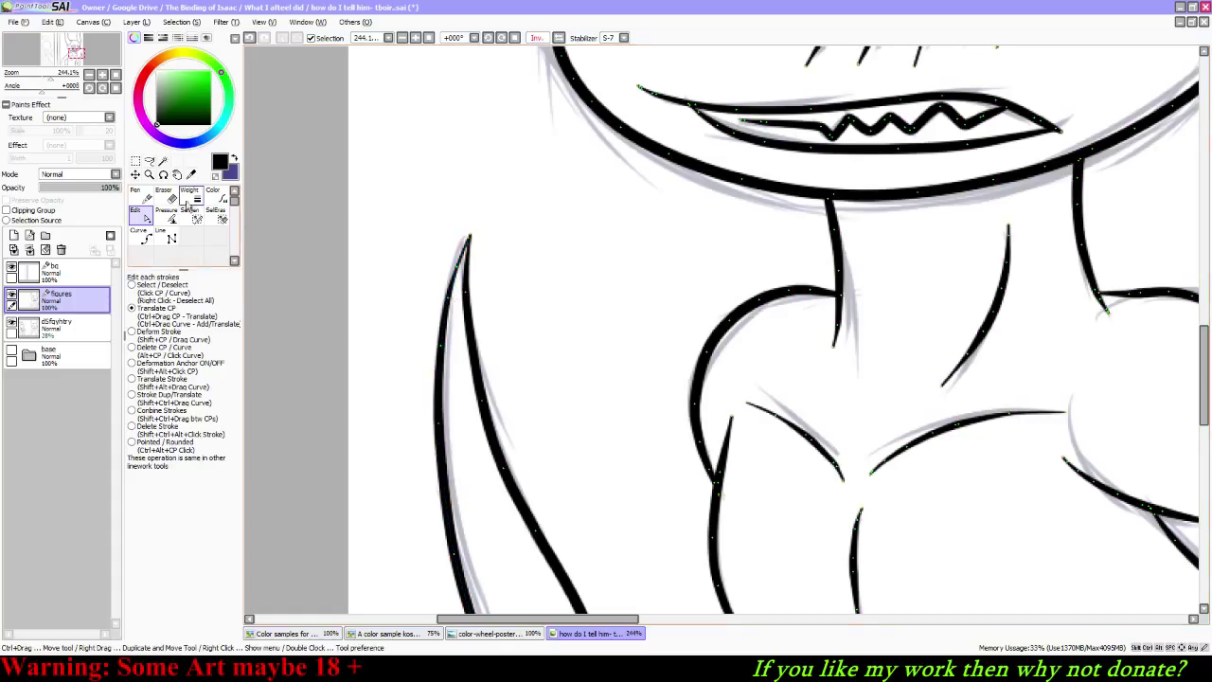
Step: Adjust the line pressure at the control points along both edges of the tail's tip
left_click(166, 213)
left_click_drag(464, 275, 464, 302)
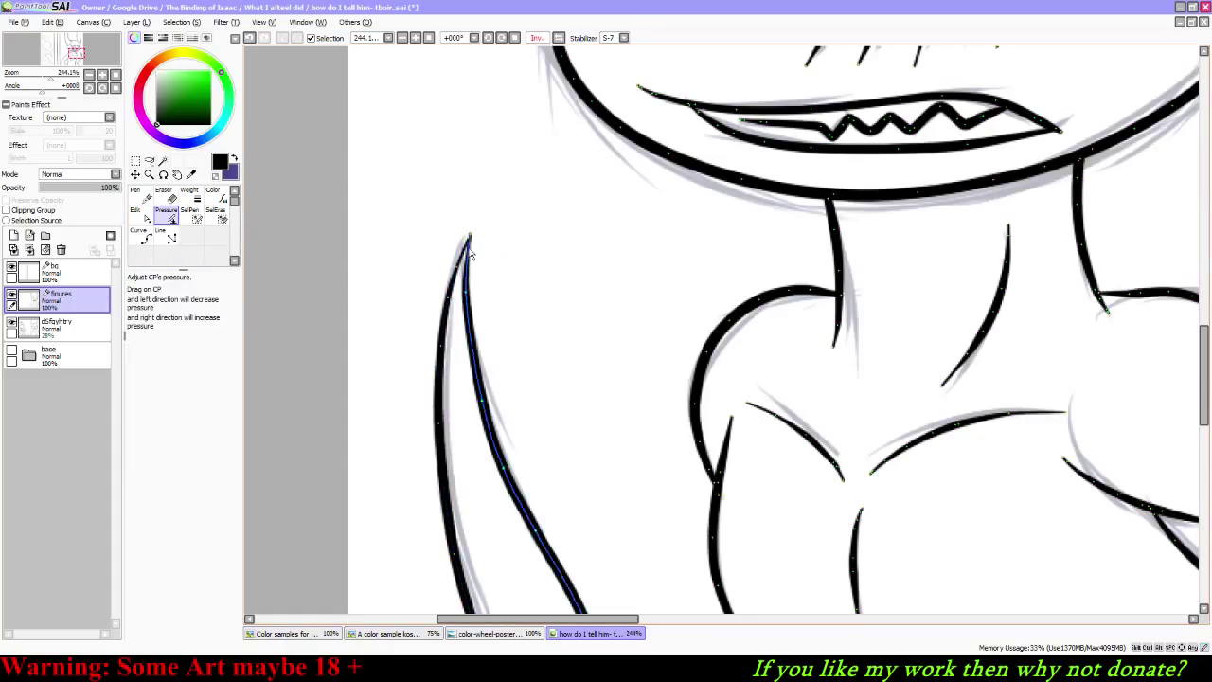
left_click_drag(481, 255, 483, 256)
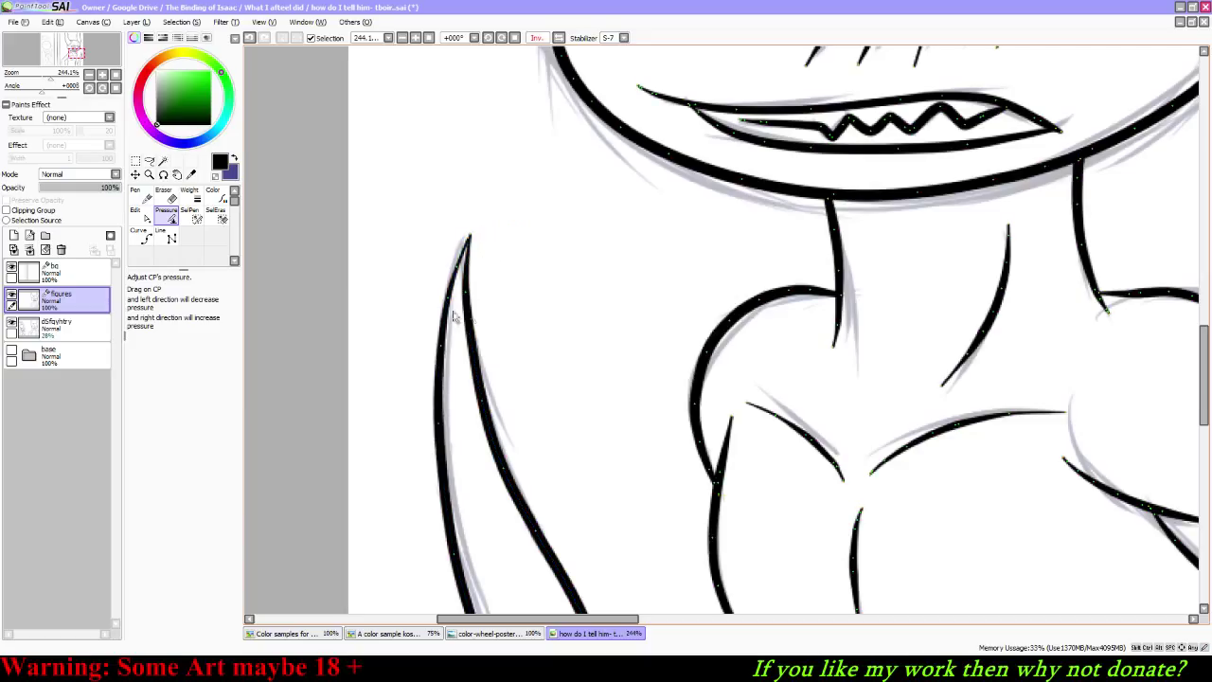
mouse_move(448, 297)
left_mouse_down()
mouse_move(471, 314)
mouse_move(462, 309)
mouse_move(458, 350)
mouse_move(443, 361)
left_mouse_up()
left_click_drag(441, 428, 447, 433)
Step: Reshape the middle of the tail's outer edge to follow the sketch by moving its control points and deleting one
left_click(140, 194)
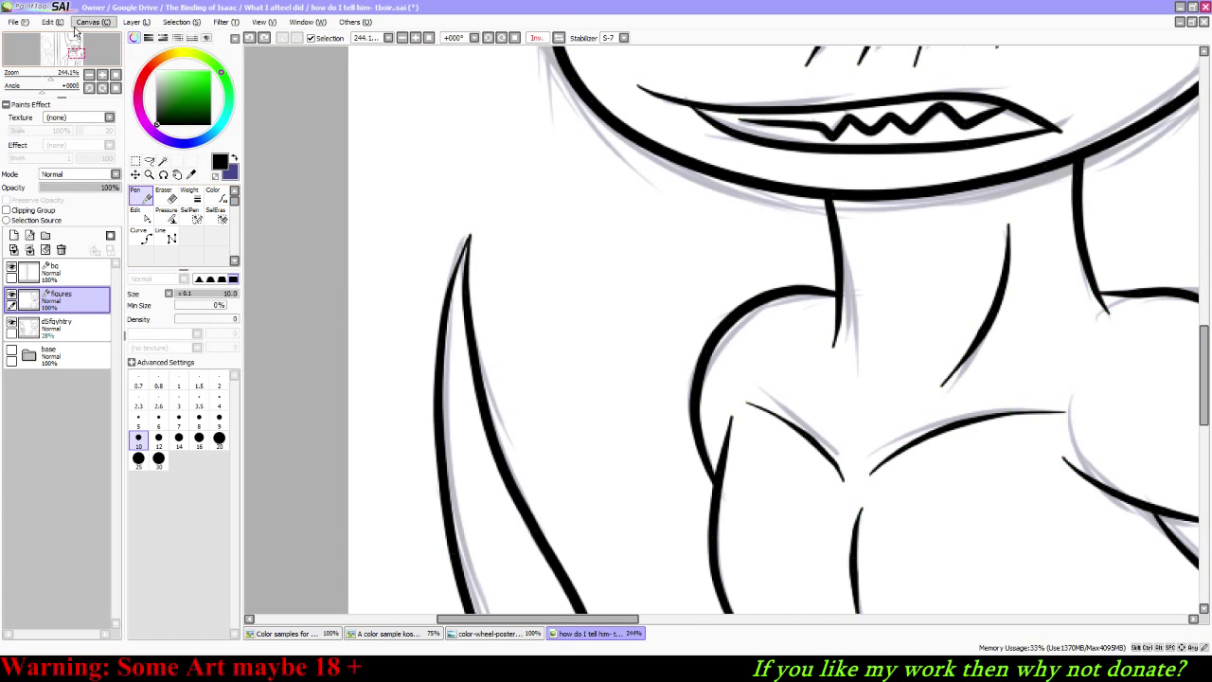
left_click_drag(65, 45, 77, 59)
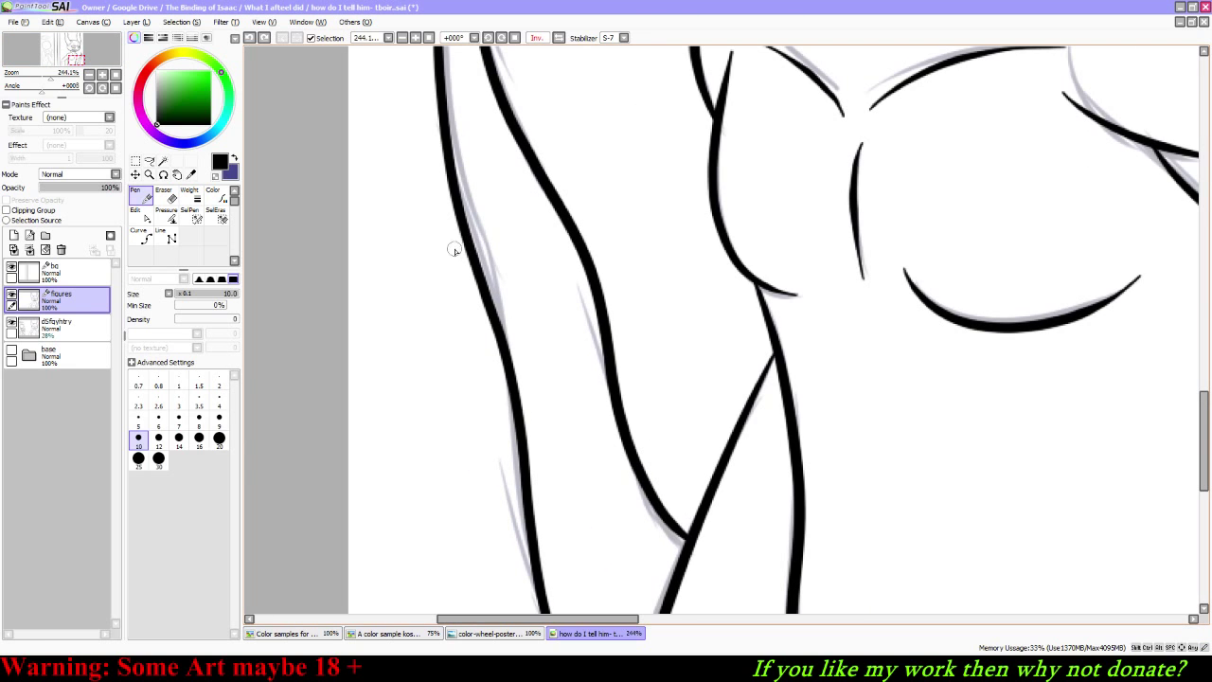
left_click(140, 213)
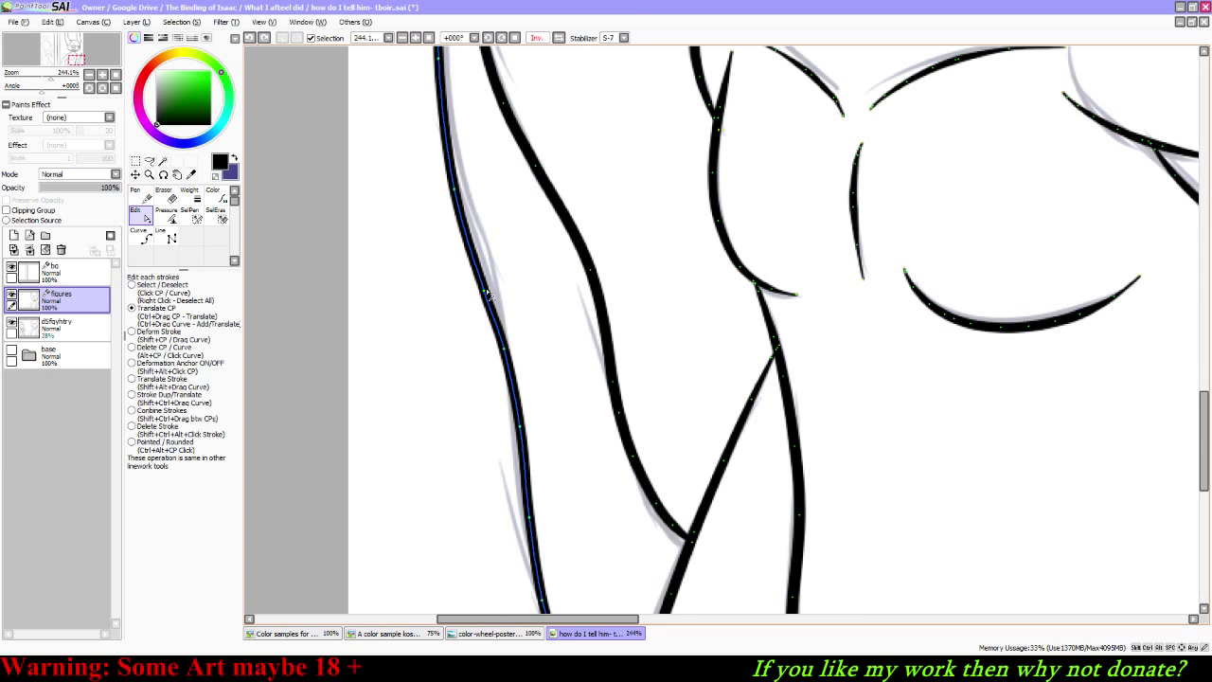
left_click_drag(486, 288, 464, 188)
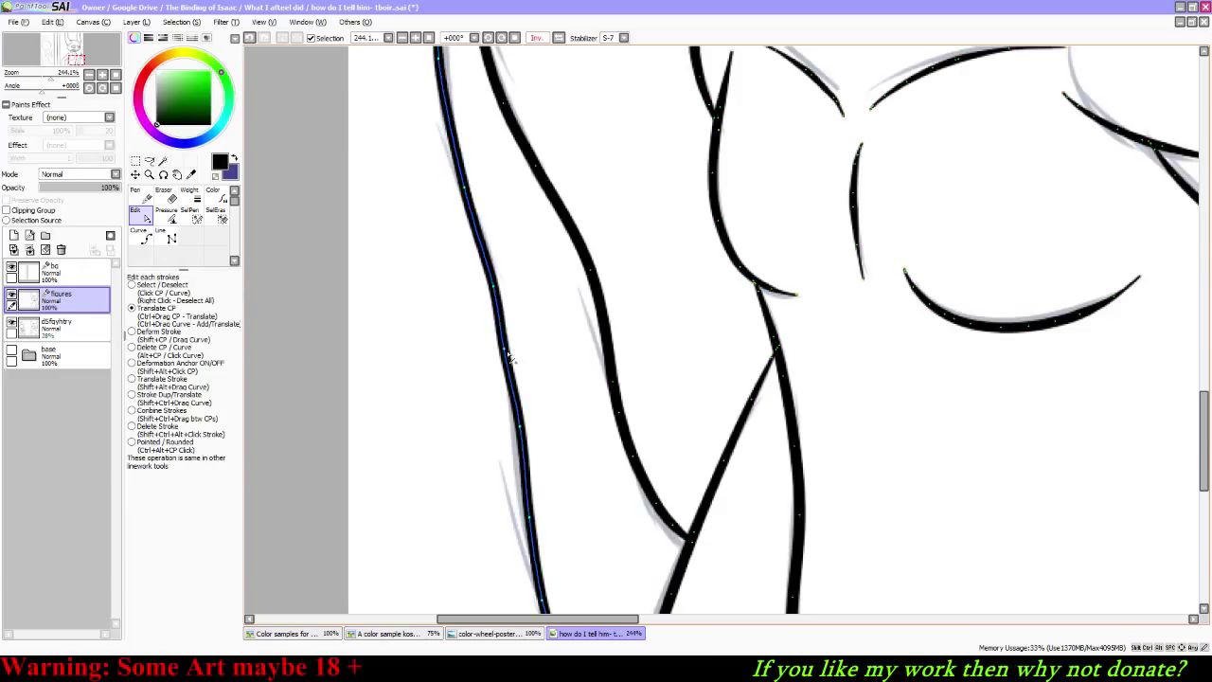
right_click(392, 265)
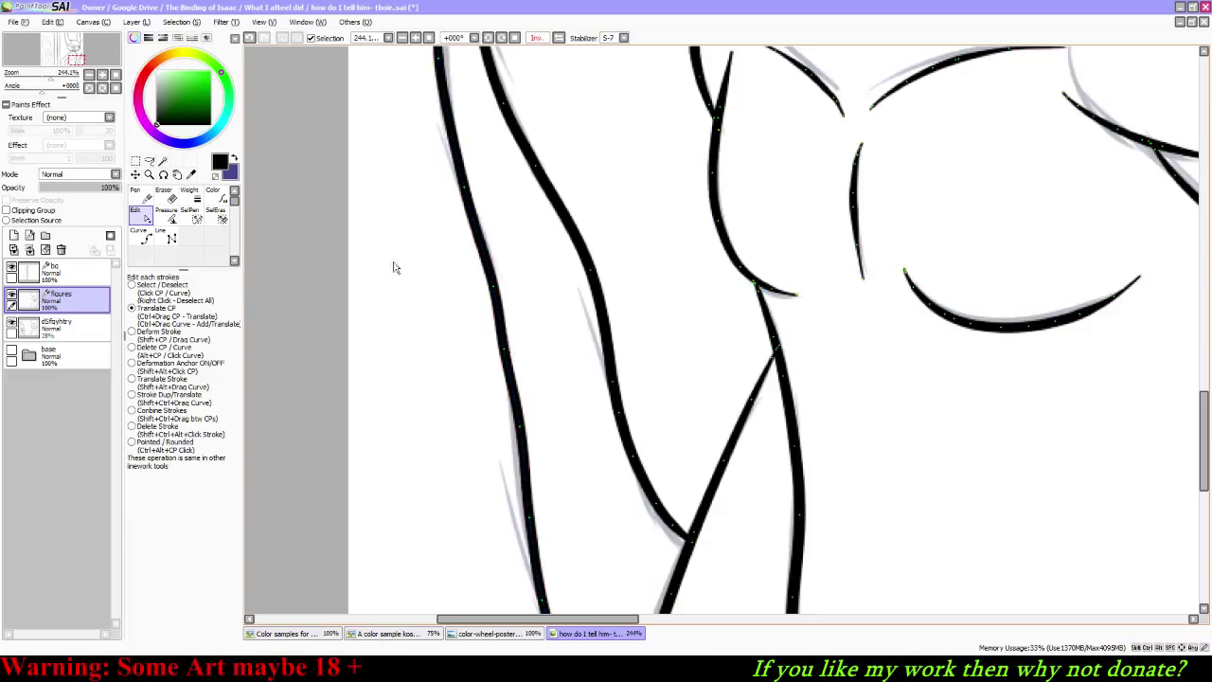
left_click(133, 347)
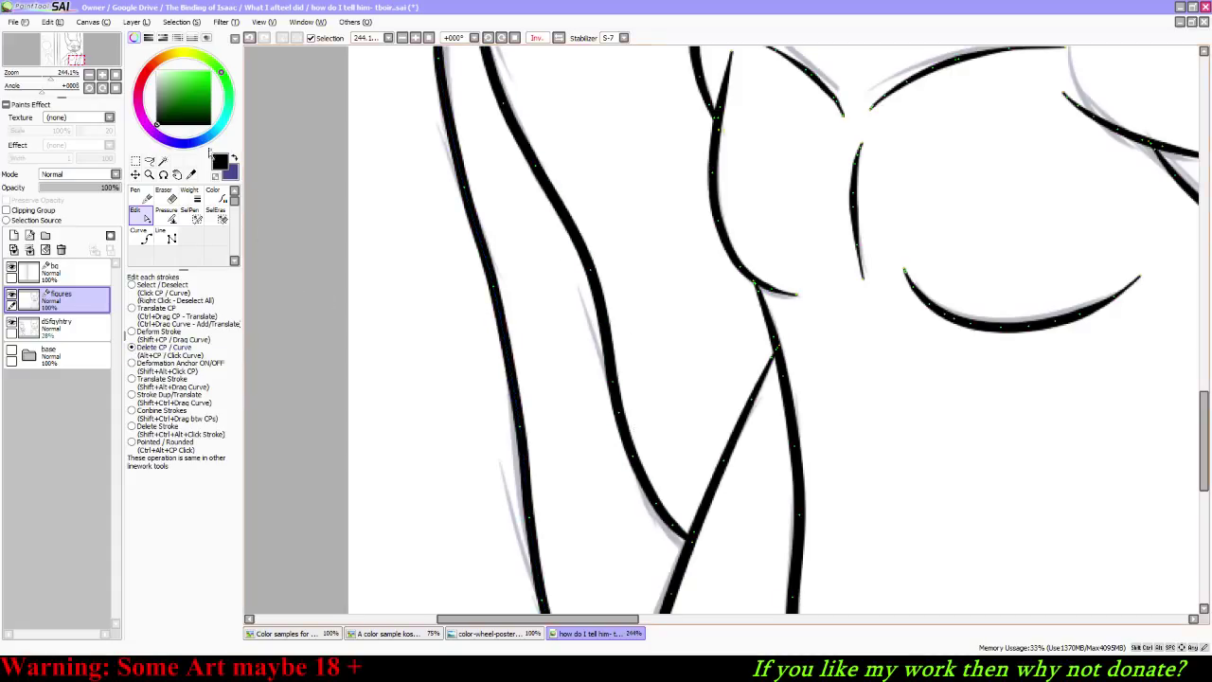
Step: Move the control points along the tail's outer edge towards the sketch, down to the canvas's bottom edge, at -56° rotation
mouse_move(72, 62)
left_mouse_down()
mouse_move(84, 57)
mouse_move(30, 87)
mouse_move(89, 61)
mouse_move(78, 55)
left_mouse_up()
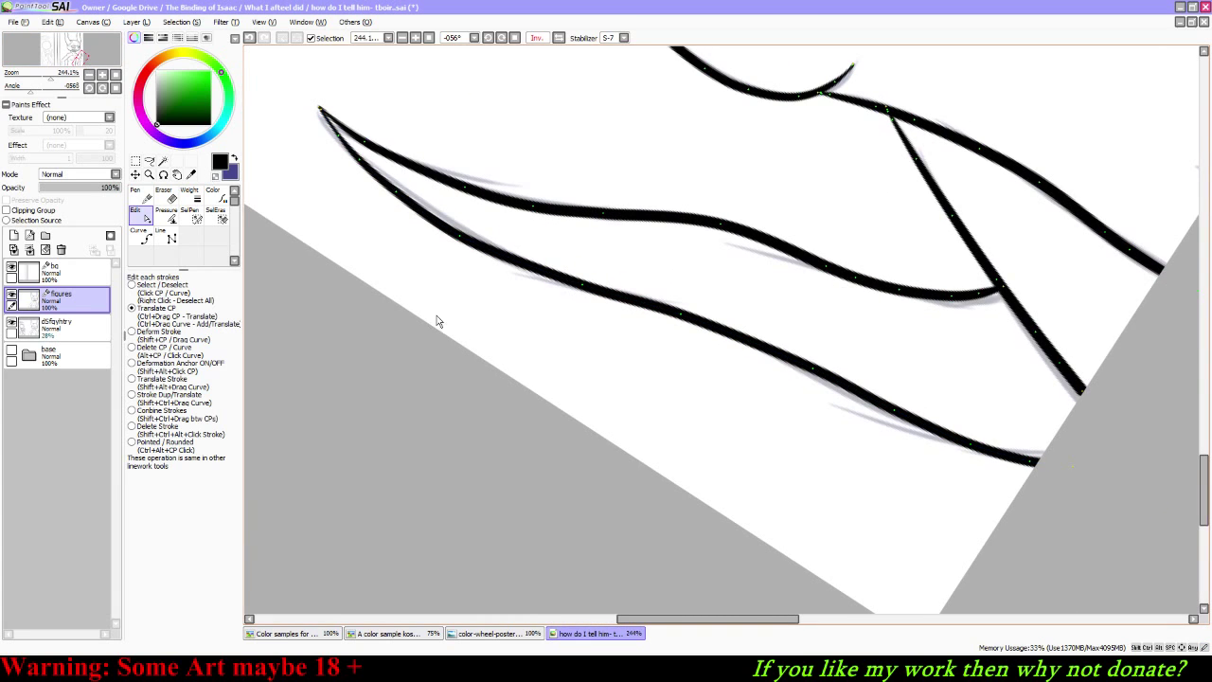
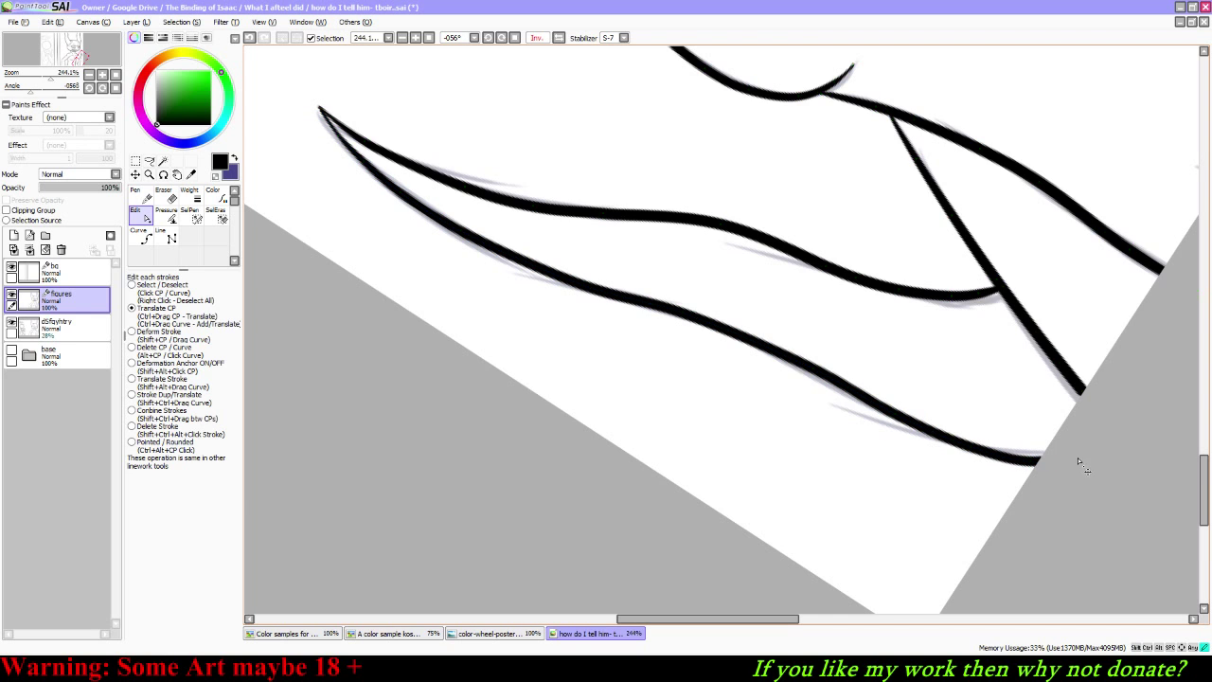
key("ctrl")
left_click_drag(1030, 468, 1036, 469)
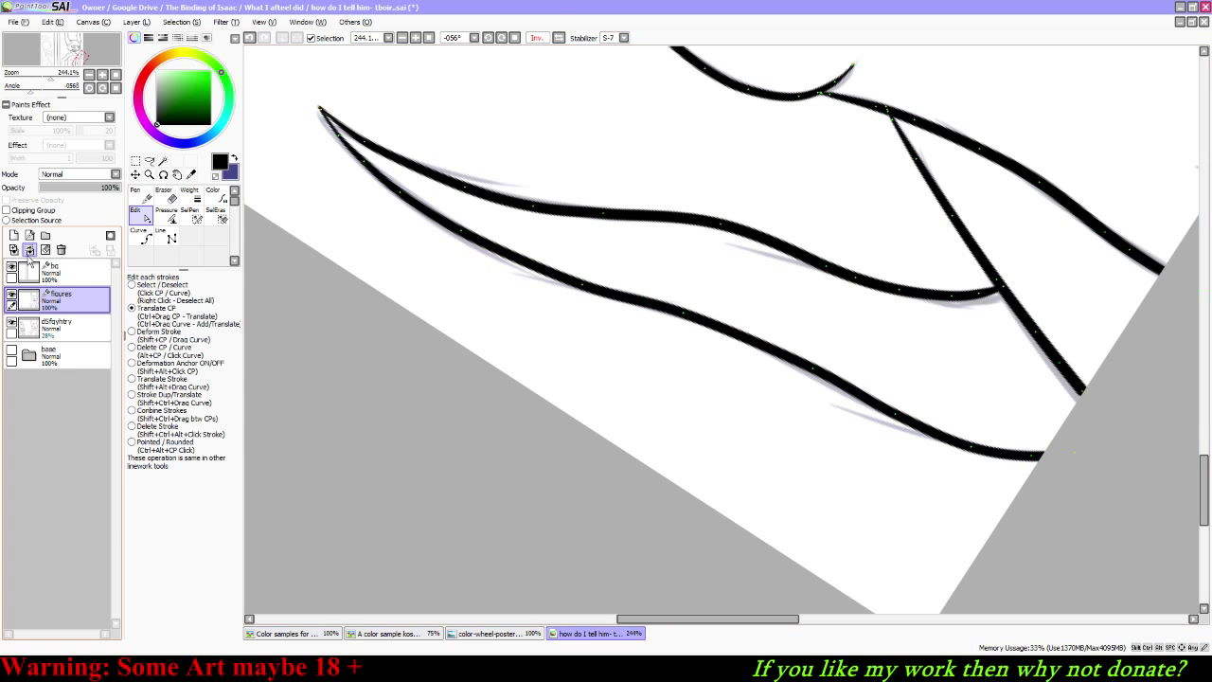
Step: Return the view to the unflipped, unrotated whole canvas at 50% zoom and save the drawing
left_click(103, 88)
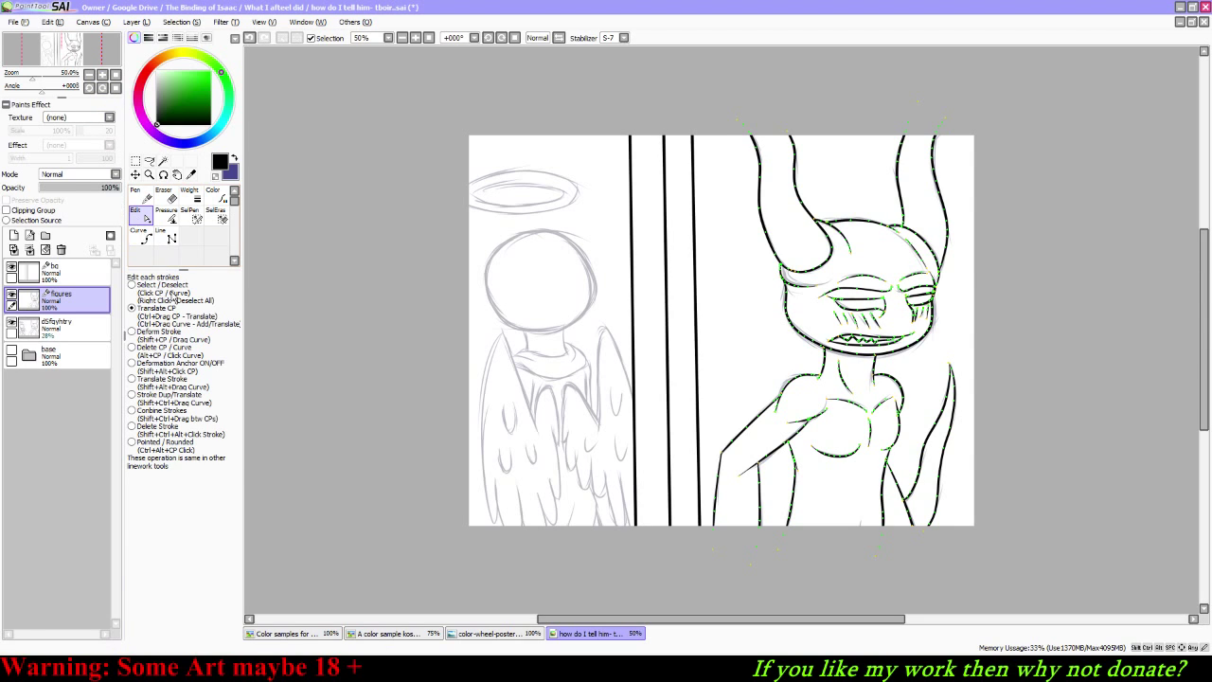
left_click(16, 21)
left_click(33, 99)
Step: Extend the upper end of the short torso line beneath the arm to the arm's lower edge, undoing the control point deletion
left_click_drag(37, 78, 62, 76)
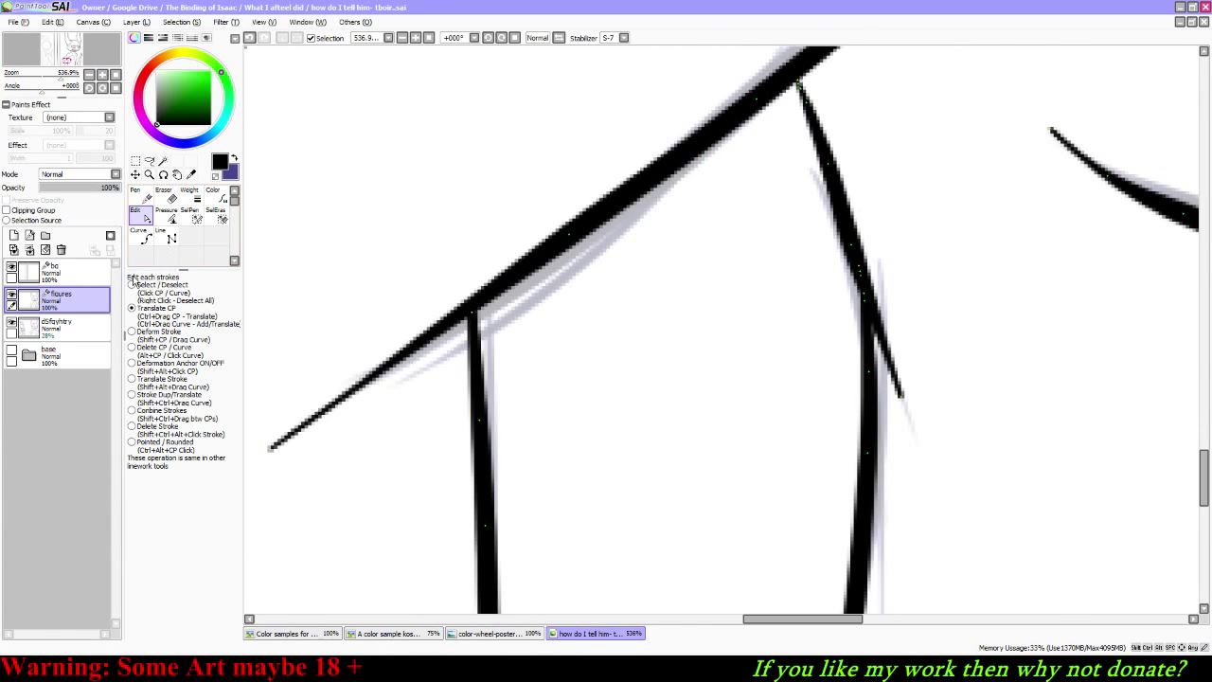
left_click(132, 348)
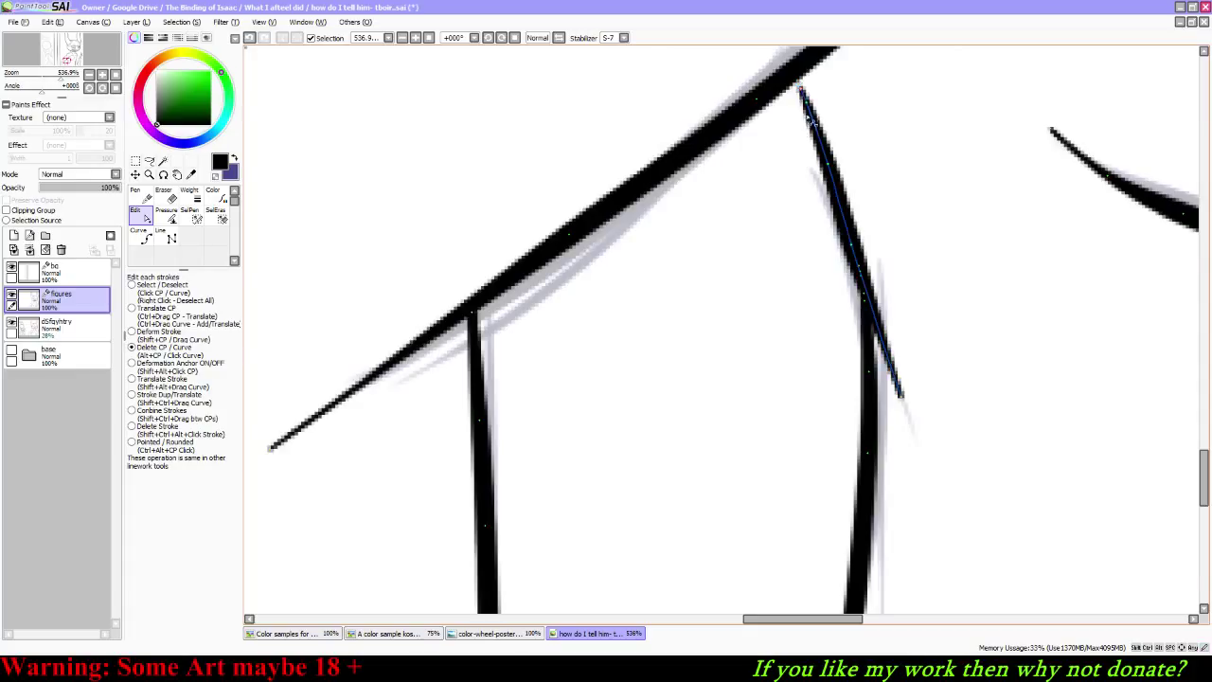
key("ctrl+z")
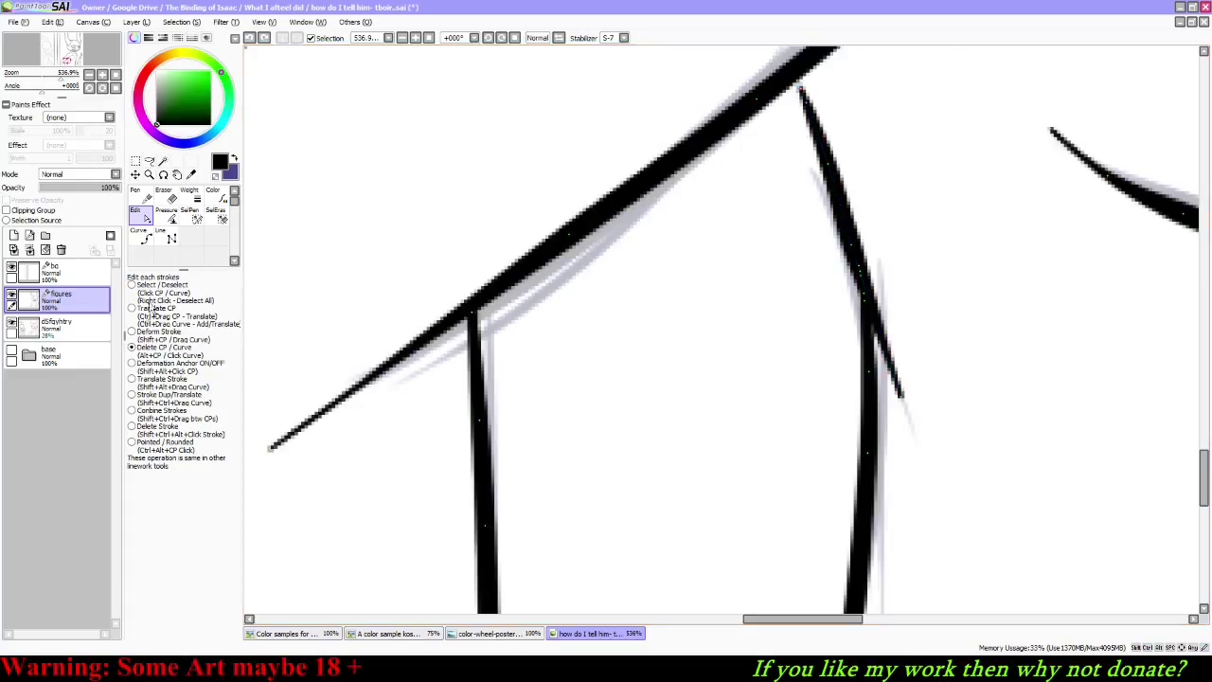
left_click(133, 309)
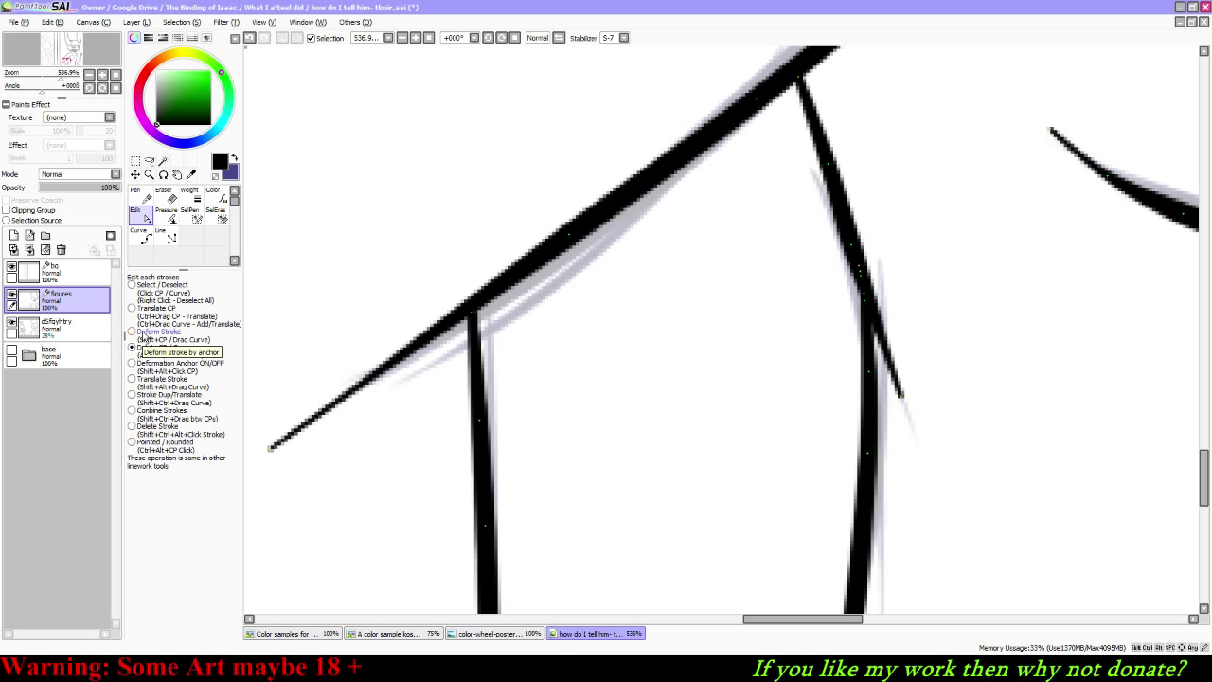
Step: Switch to the linework Pen on the figures layer and raise its density to 100
key("n")
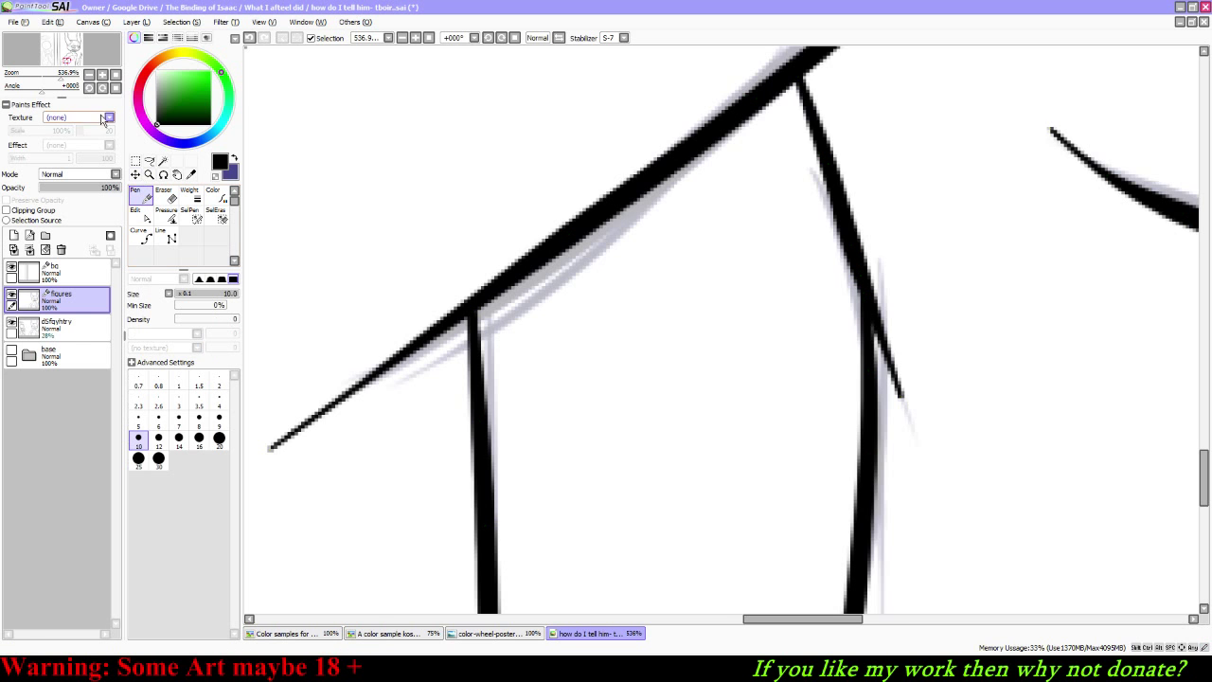
left_click_drag(60, 76, 35, 38)
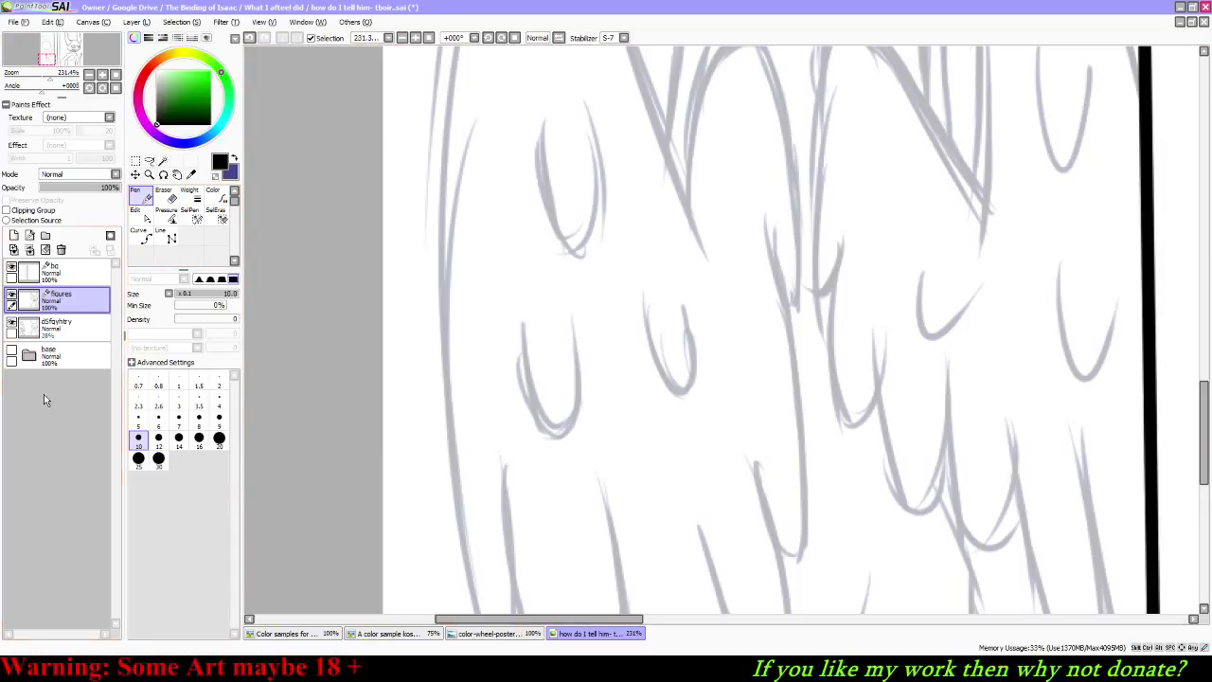
left_click(11, 295)
left_click(10, 295)
left_click_drag(84, 51, 108, 57)
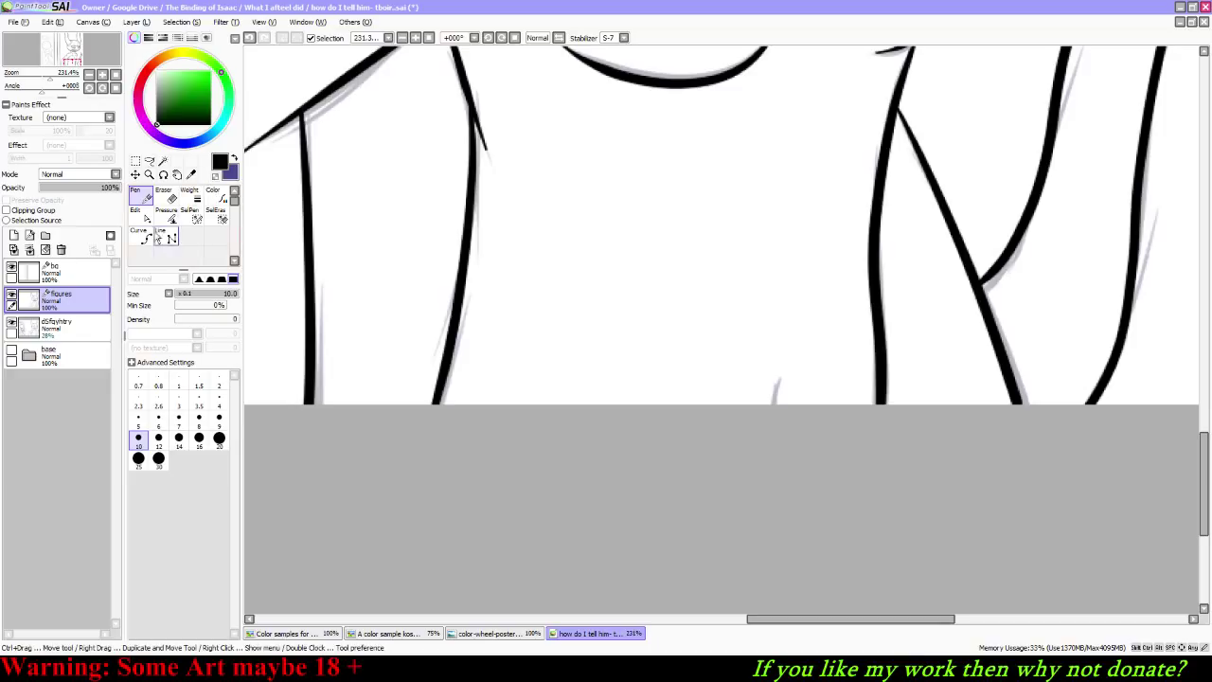
left_click_drag(210, 320, 237, 320)
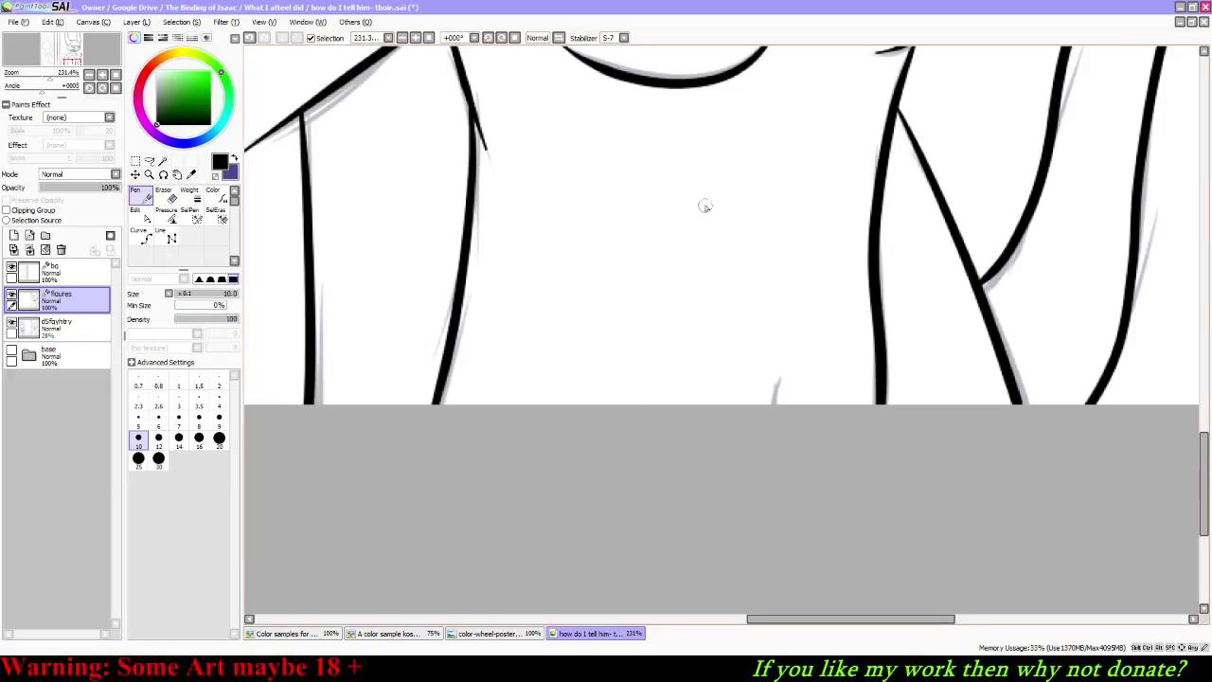
left_click_drag(702, 204, 574, 492)
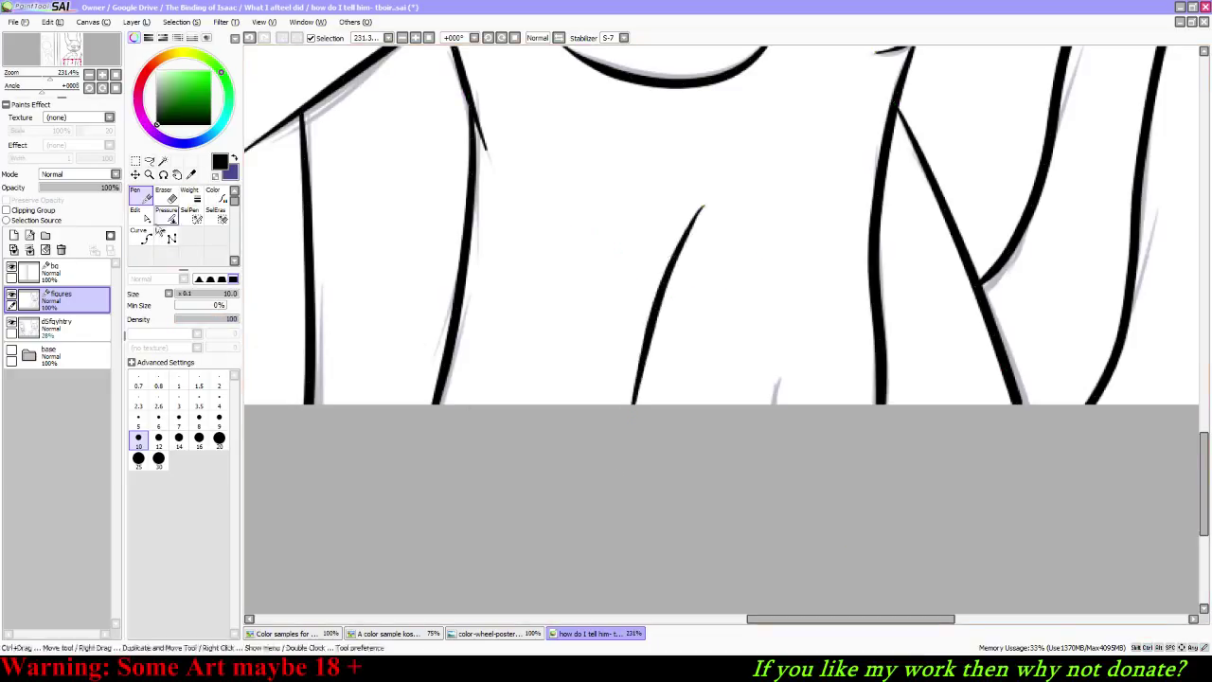
key("ctrl+z")
left_click(65, 48)
mouse_move(65, 48)
left_mouse_down()
mouse_move(29, 80)
mouse_move(74, 49)
left_mouse_up()
left_click(38, 23)
left_click(47, 22)
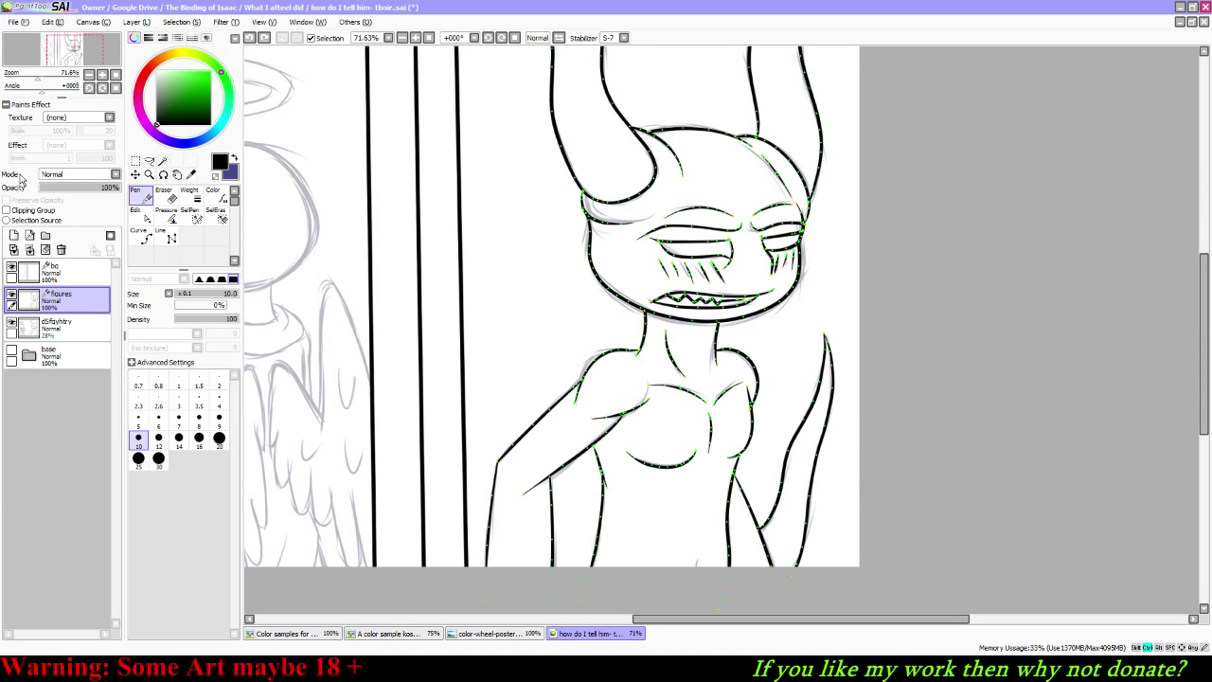
key("ctrl+z")
key("ctrl+y")
Step: Ink three rounded feather tips stepping down the outer wing's inner edge to the canvas's bottom edge, redrawing the second one
left_click_drag(44, 79, 56, 78)
mouse_move(60, 51)
left_mouse_down()
mouse_move(63, 65)
mouse_move(55, 35)
mouse_move(62, 52)
mouse_move(39, 63)
mouse_move(49, 59)
mouse_move(51, 79)
left_mouse_up()
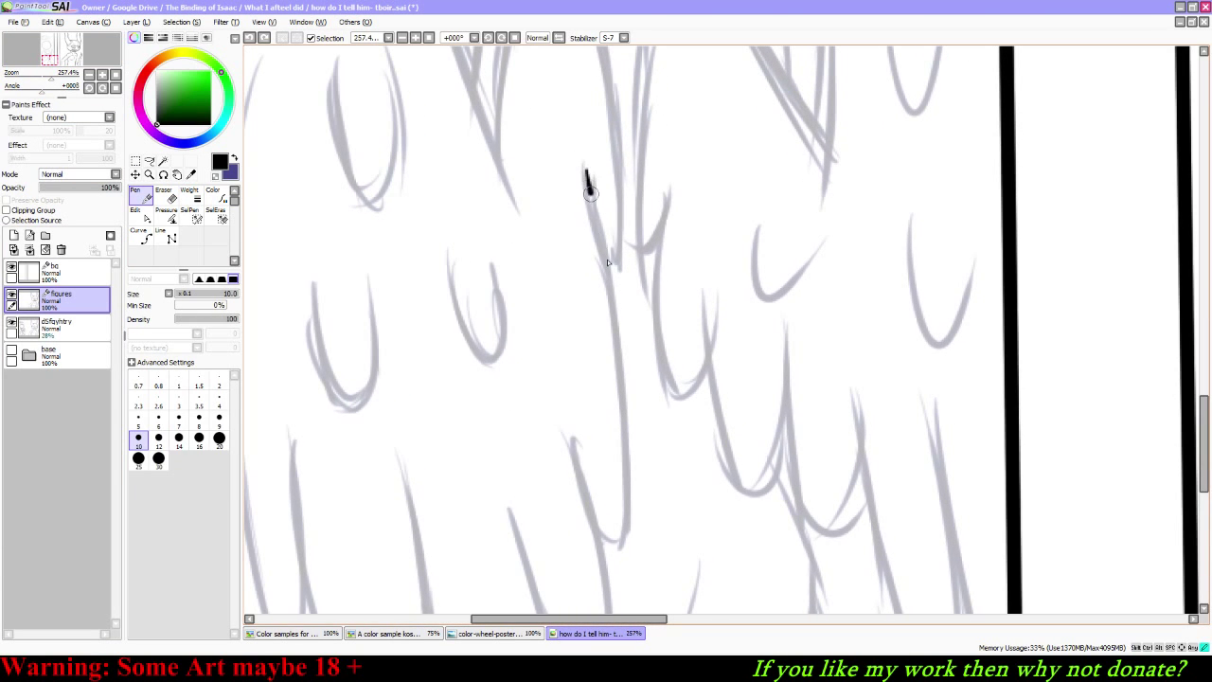
mouse_move(589, 191)
left_mouse_down()
mouse_move(631, 319)
mouse_move(645, 425)
mouse_move(624, 431)
mouse_move(634, 478)
mouse_move(592, 541)
mouse_move(580, 504)
left_mouse_up()
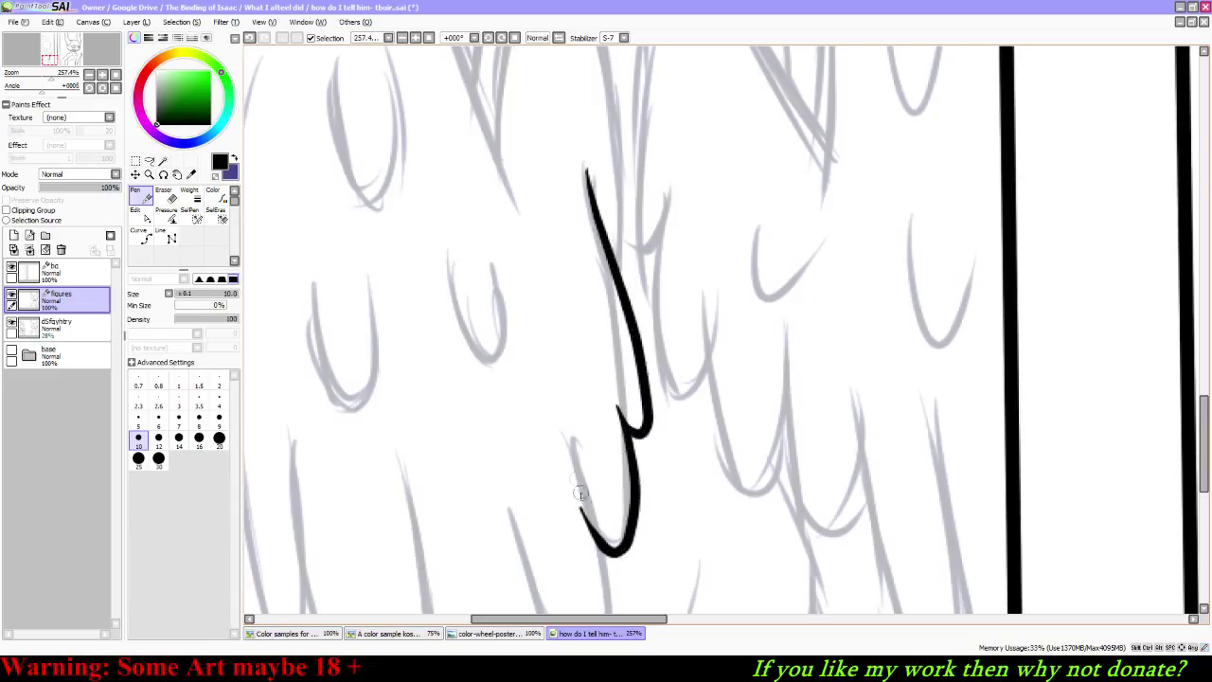
key("ctrl+z")
mouse_move(574, 435)
left_mouse_down()
mouse_move(605, 533)
mouse_move(629, 512)
mouse_move(629, 457)
mouse_move(603, 369)
left_mouse_up()
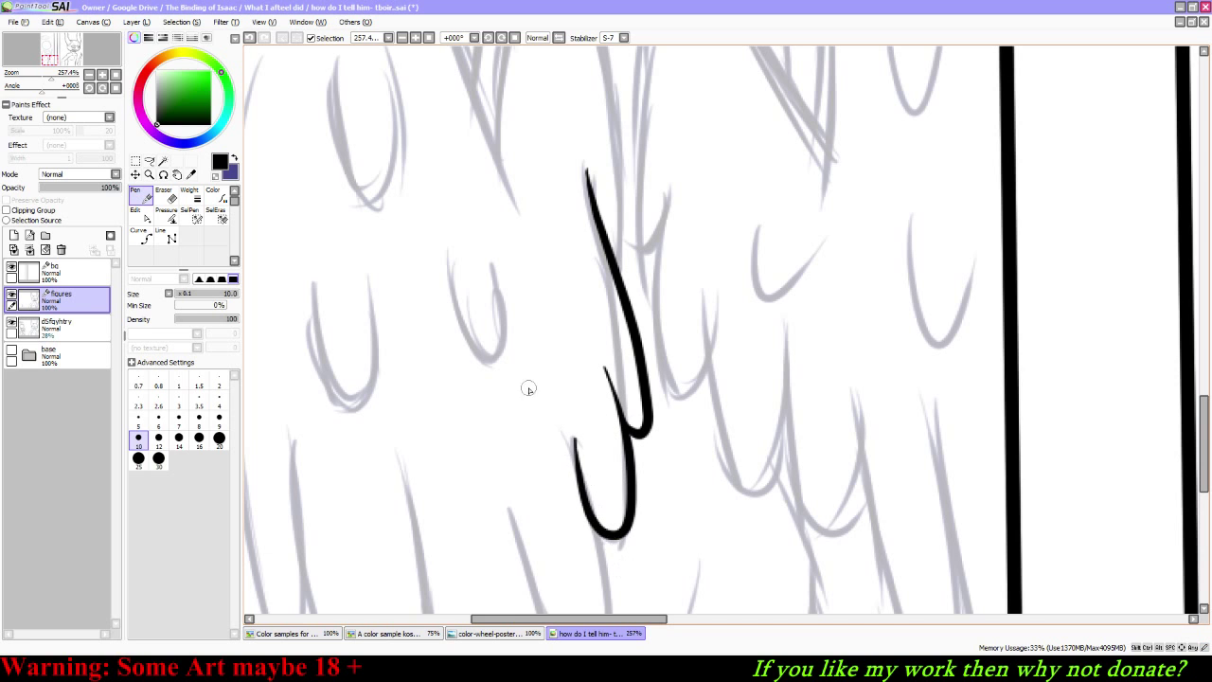
left_click_drag(55, 59, 50, 67)
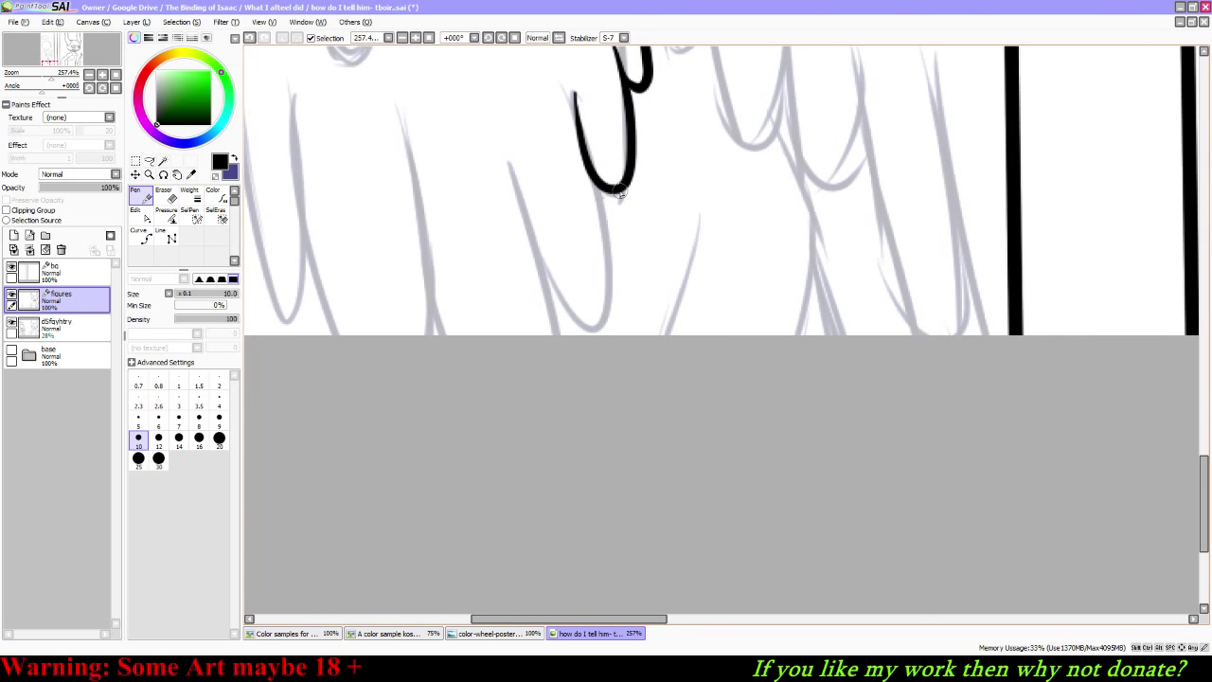
mouse_move(589, 170)
left_mouse_down()
mouse_move(606, 246)
mouse_move(570, 339)
mouse_move(521, 159)
left_mouse_up()
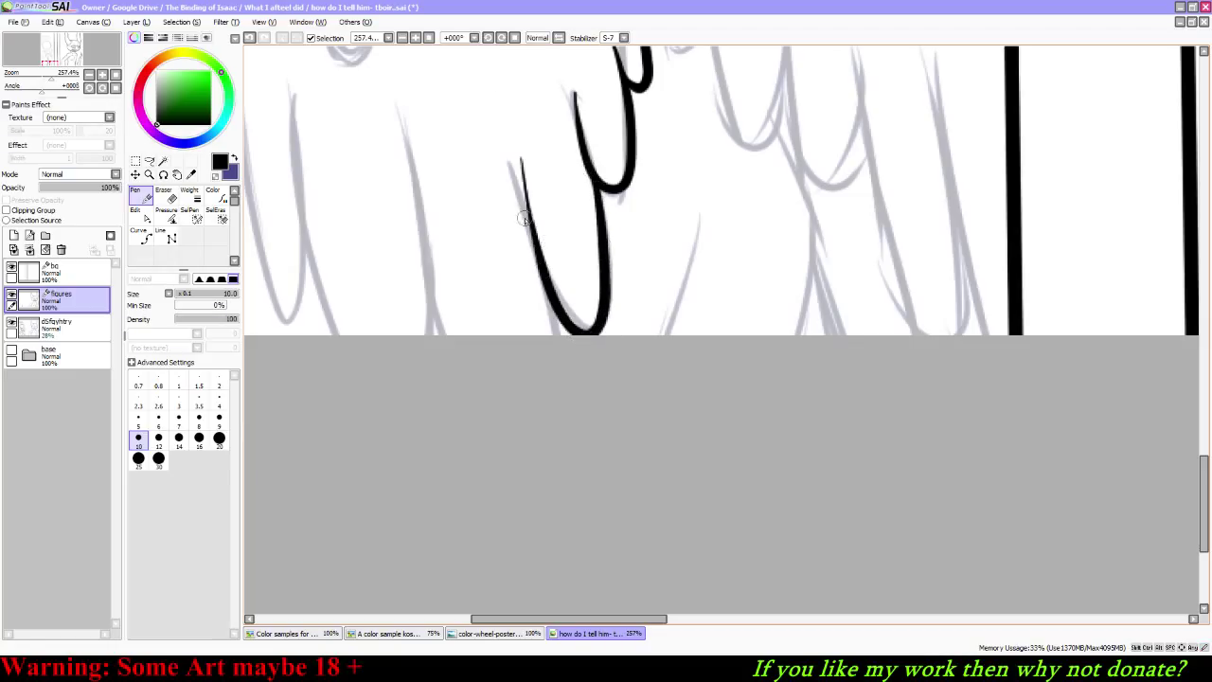
Step: Ink the feather lines at the wing's lower end, running them off the canvas's bottom edge
left_click(142, 214)
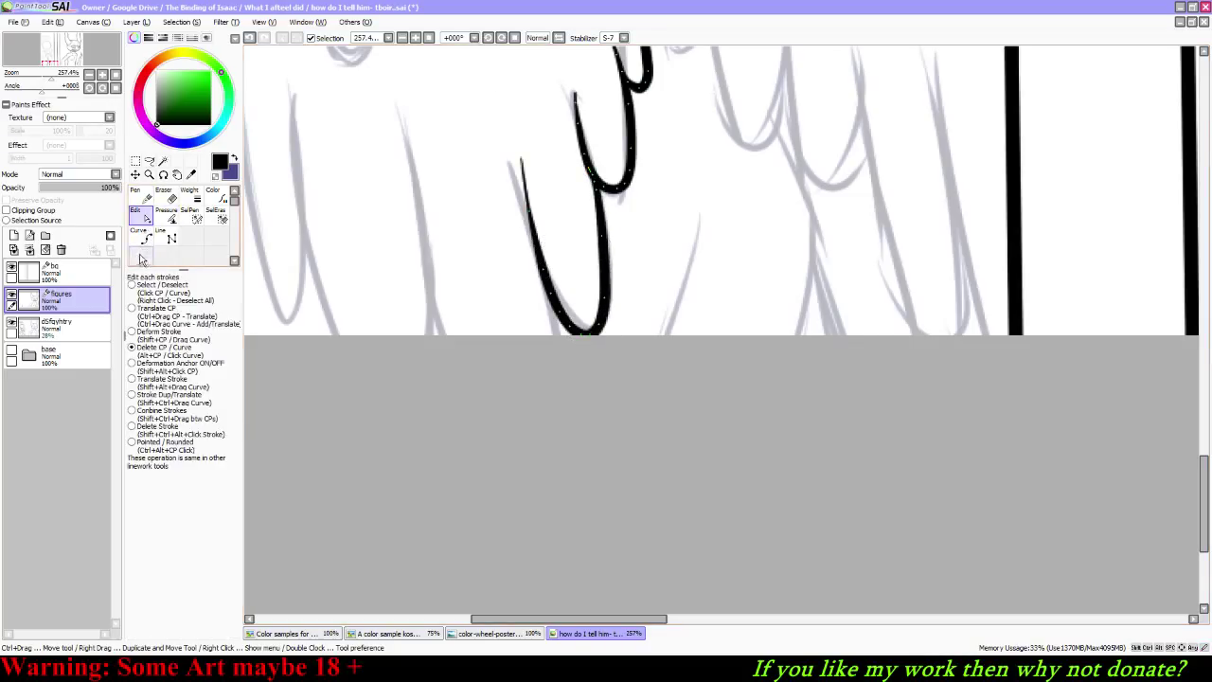
left_click(137, 196)
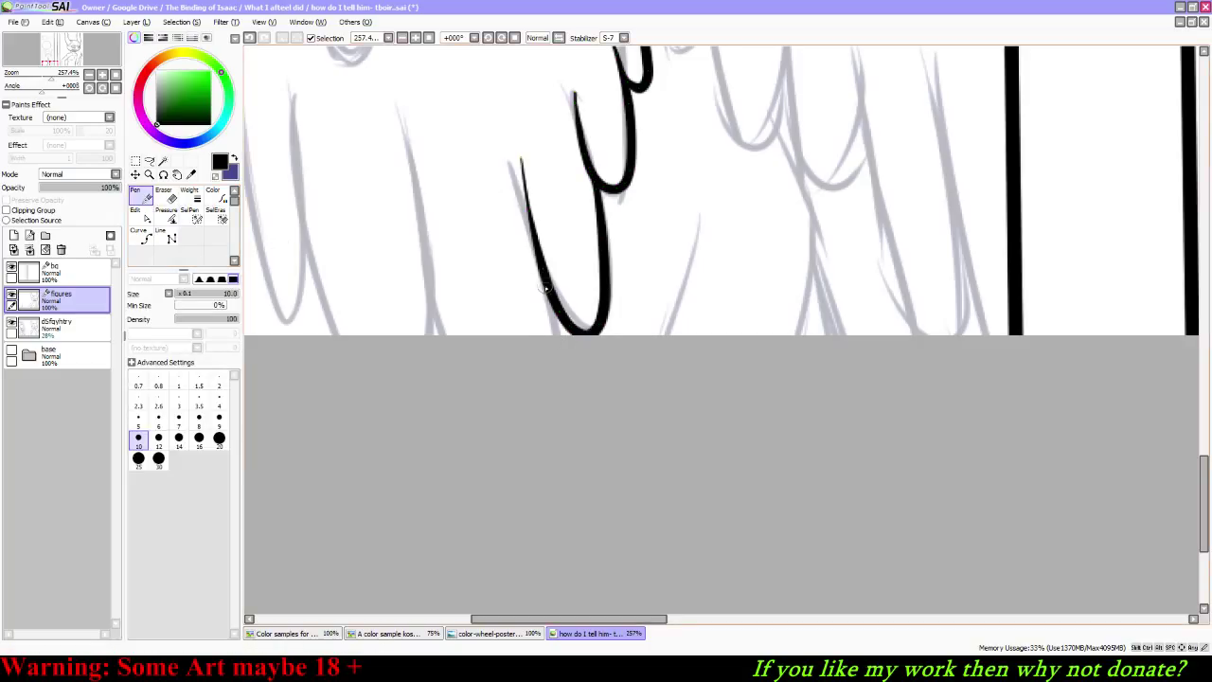
left_click_drag(547, 272, 544, 414)
left_click_drag(411, 119, 449, 358)
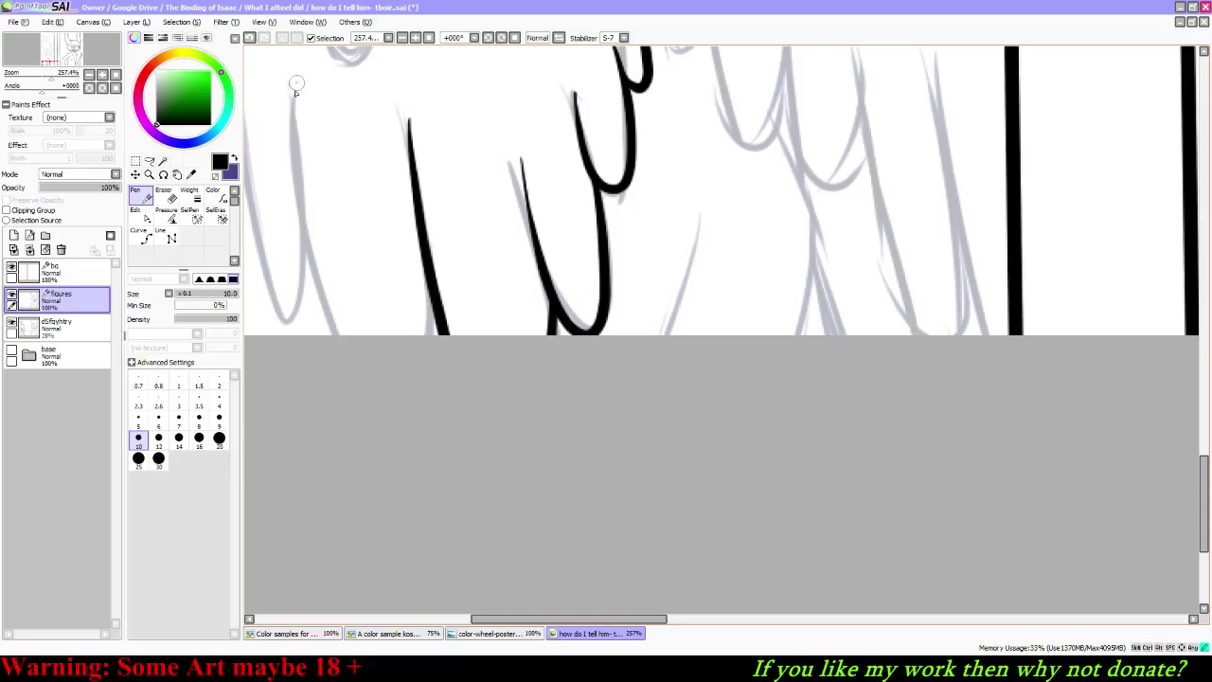
mouse_move(297, 84)
left_mouse_down()
mouse_move(298, 229)
mouse_move(339, 360)
left_mouse_up()
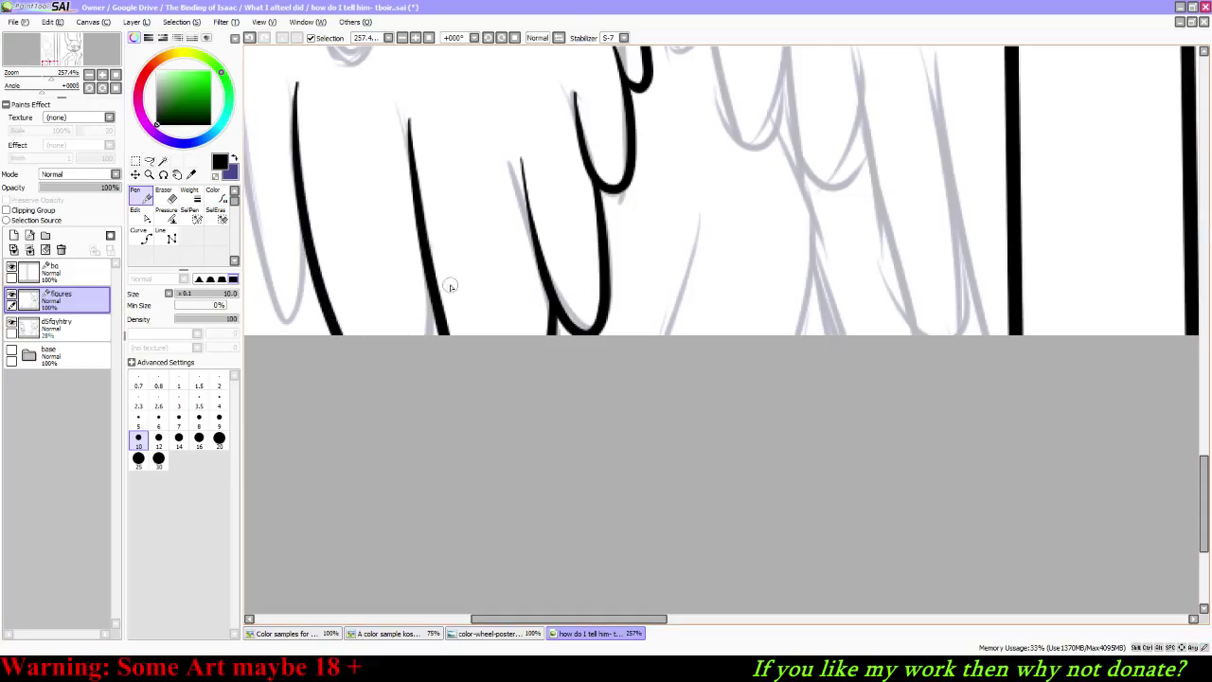
left_click_drag(429, 266, 424, 359)
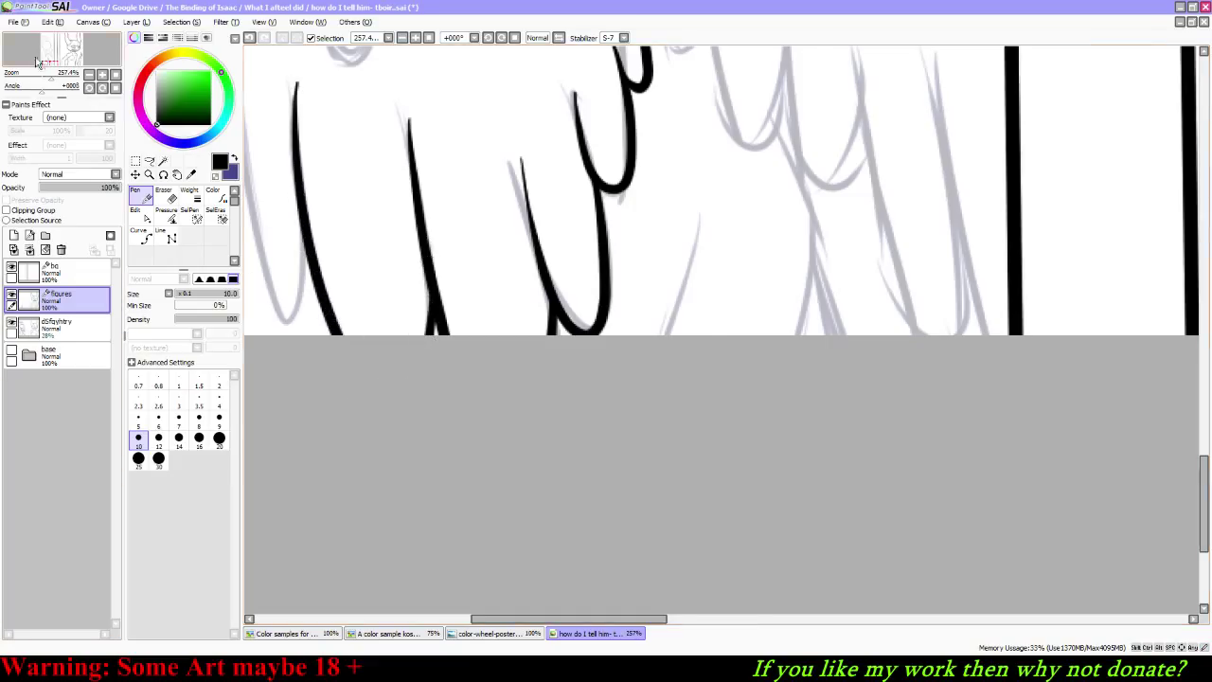
Step: Ink the wing's long outer outline around its top and down its inner side at +62° rotation, and close its lower tip
mouse_move(36, 62)
left_mouse_down()
mouse_move(62, 53)
mouse_move(56, 38)
left_mouse_up()
mouse_move(42, 92)
left_mouse_down()
mouse_move(56, 92)
mouse_move(54, 47)
left_mouse_up()
left_click(104, 88)
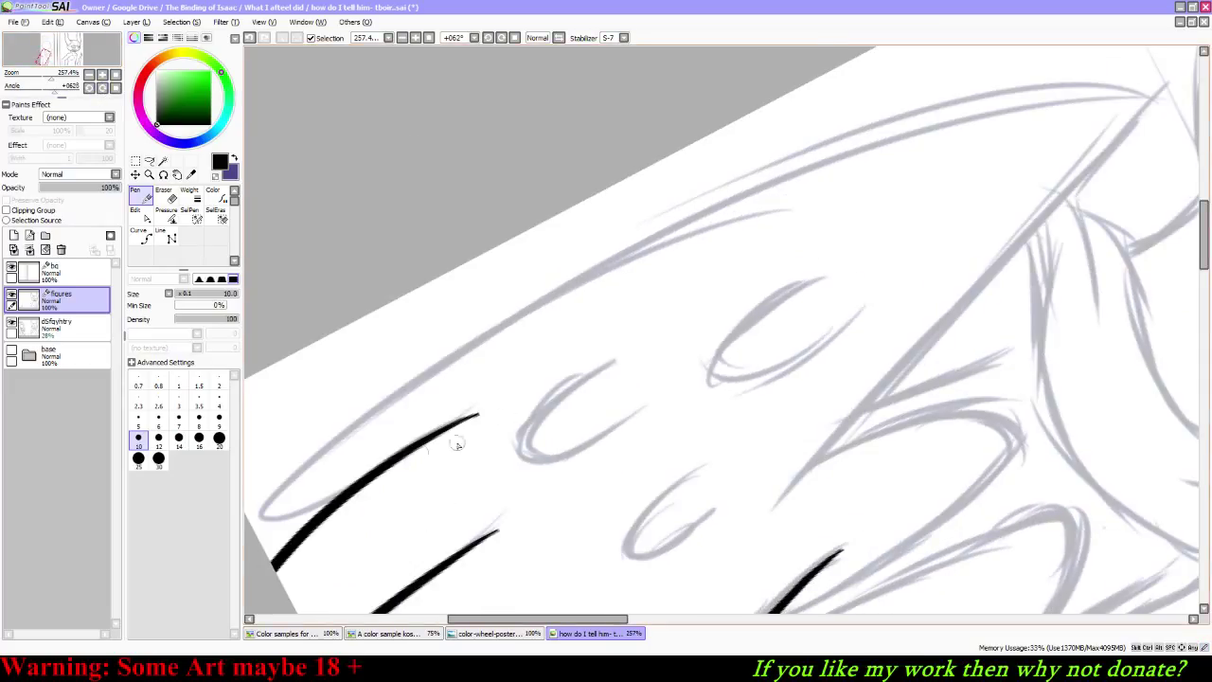
mouse_move(262, 516)
left_mouse_down()
mouse_move(561, 280)
mouse_move(758, 178)
mouse_move(1170, 74)
mouse_move(1131, 156)
left_mouse_up()
mouse_move(1068, 242)
left_mouse_down()
mouse_move(949, 318)
mouse_move(821, 438)
mouse_move(775, 557)
left_mouse_up()
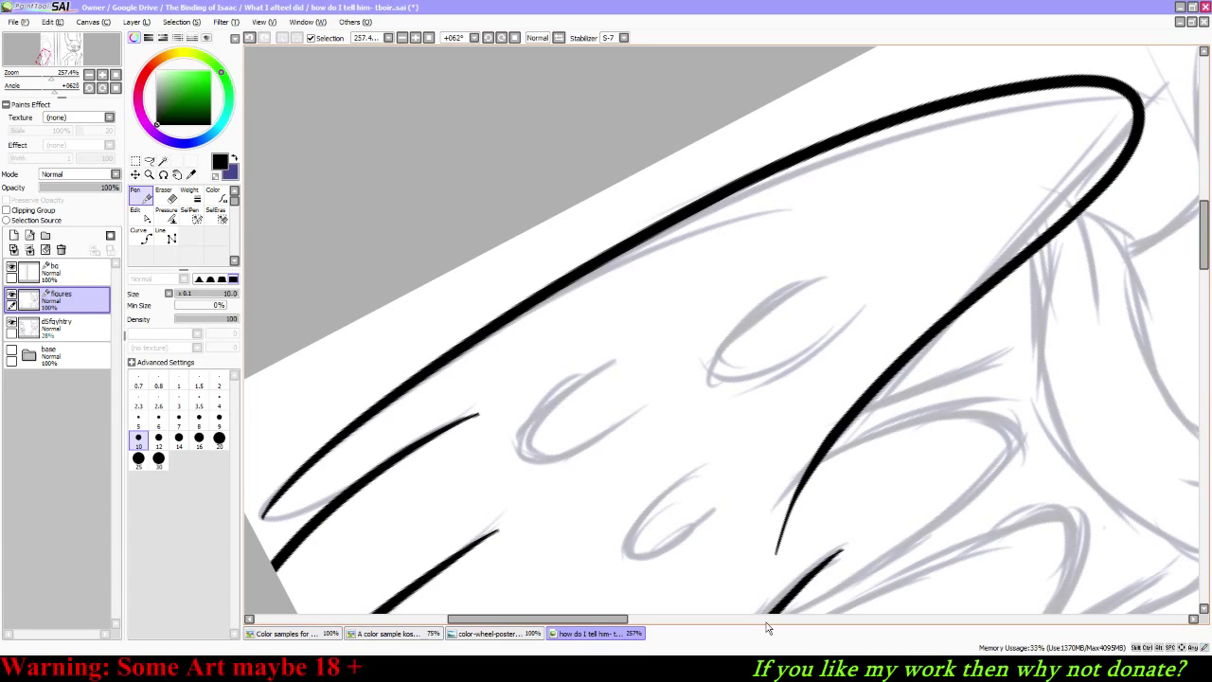
mouse_move(262, 516)
left_mouse_down()
mouse_move(320, 502)
mouse_move(475, 416)
left_mouse_up()
Step: Trim the lower tip stroke's overshooting end back to the neighbouring feather line by deleting and moving its end control points
left_click(140, 214)
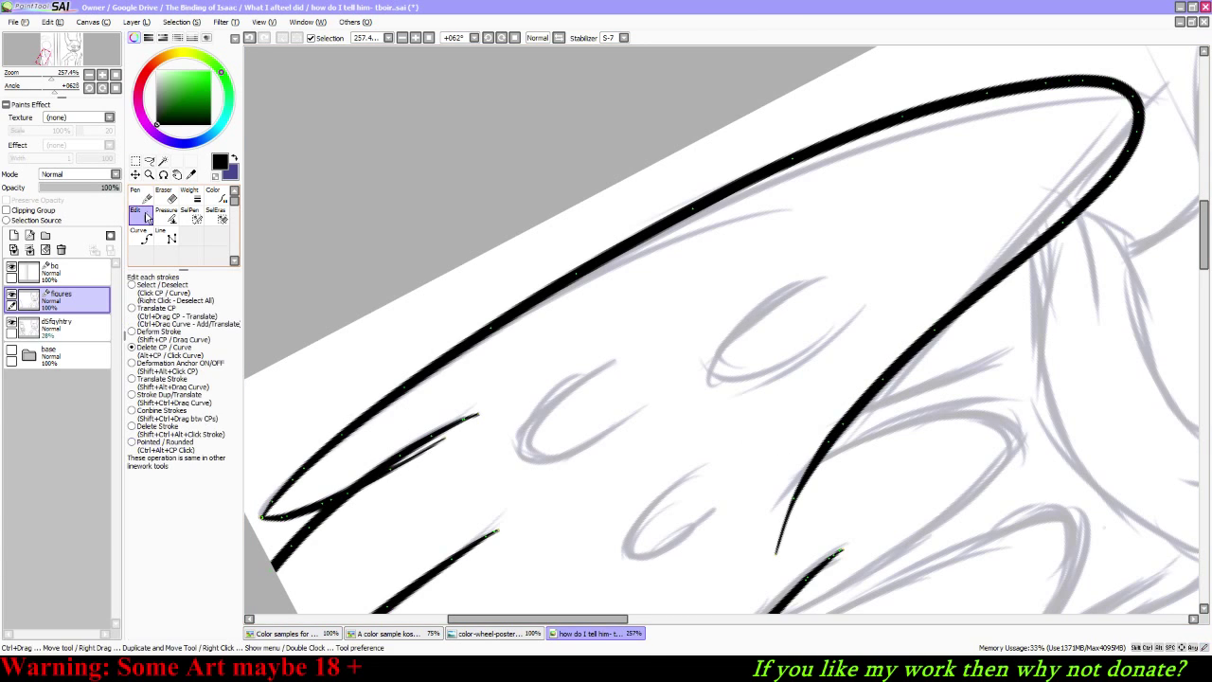
left_click(445, 440)
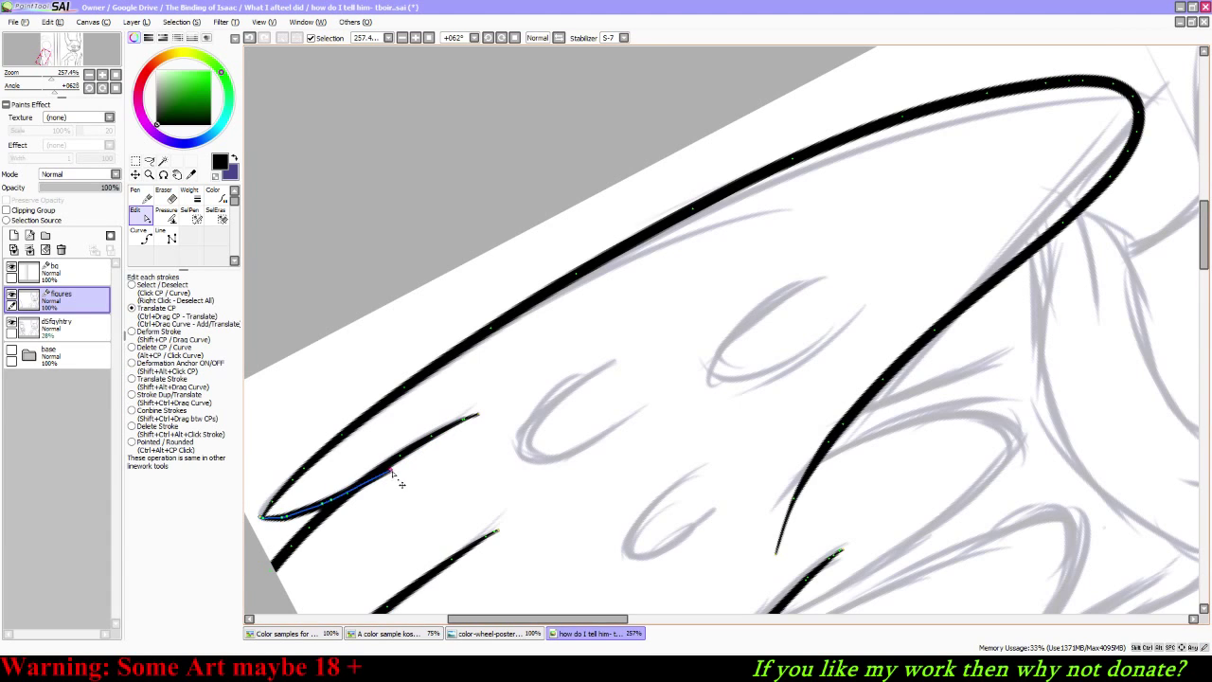
left_click_drag(390, 471, 387, 461)
mouse_move(329, 502)
left_mouse_down()
mouse_move(397, 478)
mouse_move(374, 477)
mouse_move(389, 489)
mouse_move(376, 481)
left_mouse_up()
key("ctrl+z")
left_click_drag(375, 476, 376, 476)
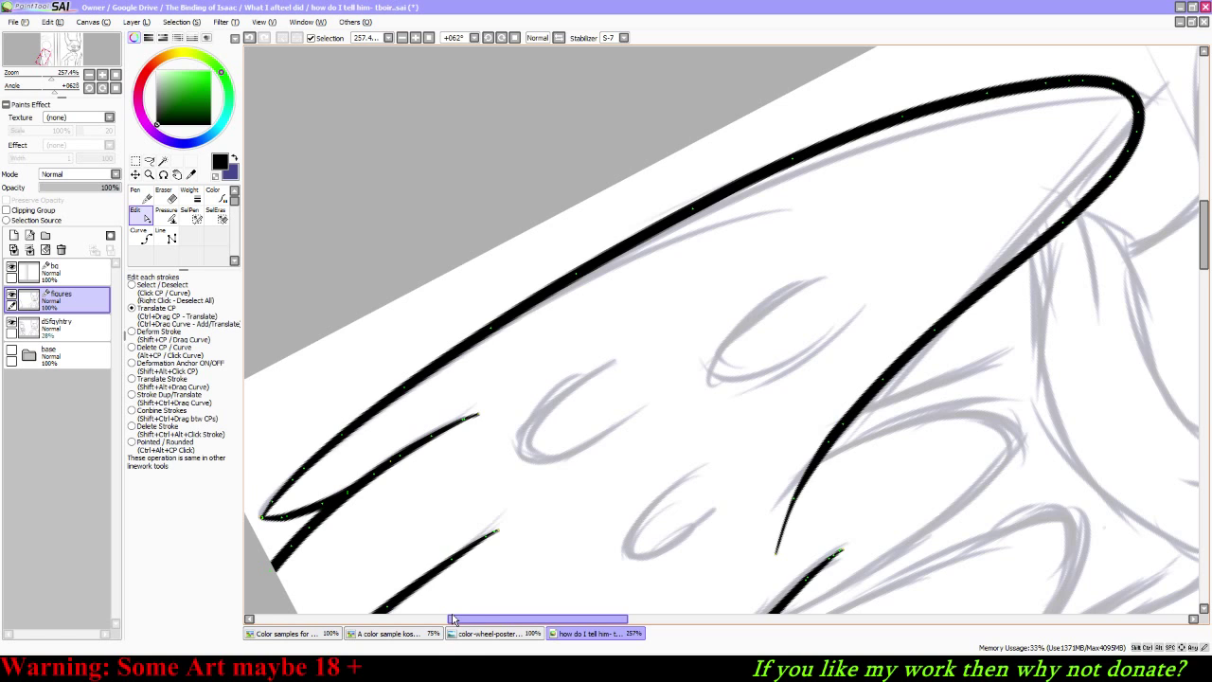
Step: Ink the three small U-shaped feather marks inside the wing in the unrotated view
key("n")
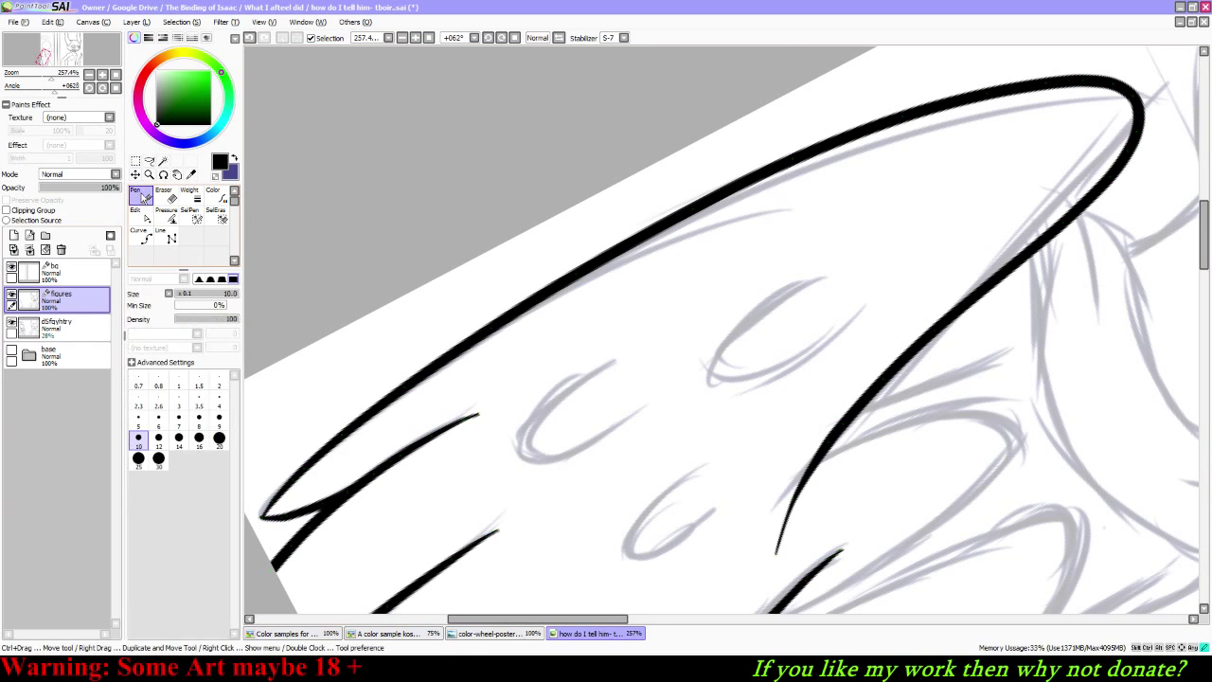
left_click(111, 88)
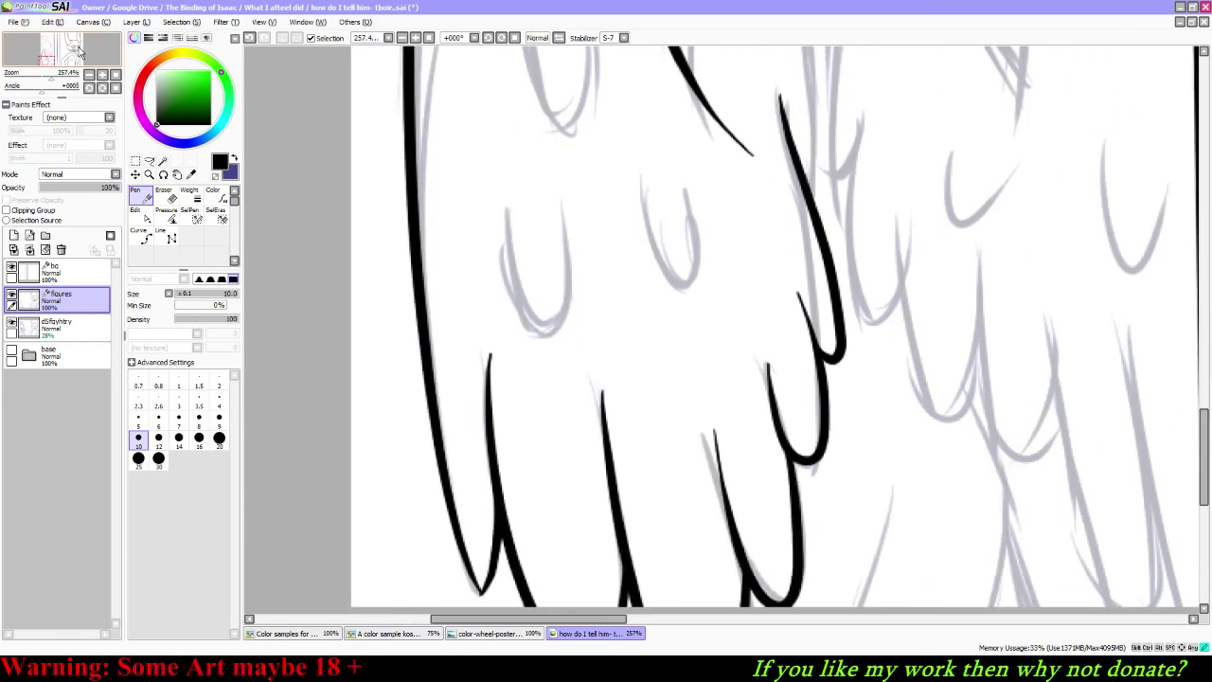
mouse_move(563, 223)
left_mouse_down()
mouse_move(580, 343)
mouse_move(602, 367)
mouse_move(641, 307)
mouse_move(611, 166)
left_mouse_up()
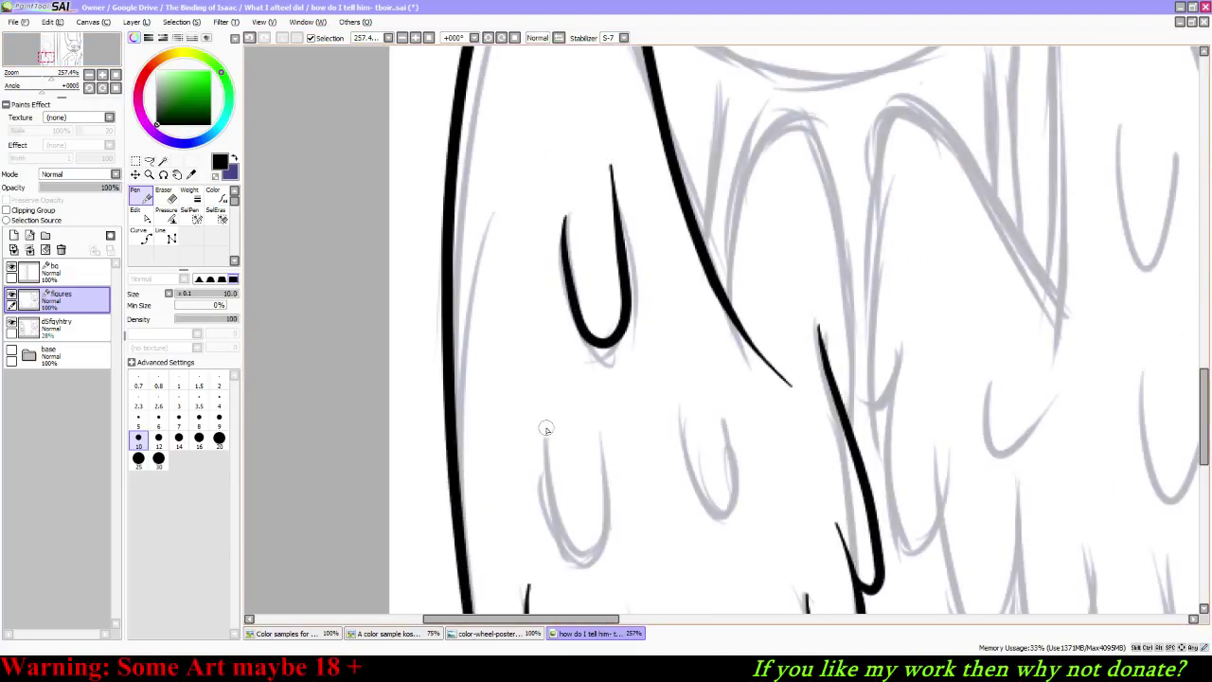
mouse_move(545, 428)
left_mouse_down()
mouse_move(547, 498)
mouse_move(572, 552)
mouse_move(606, 536)
mouse_move(599, 426)
left_mouse_up()
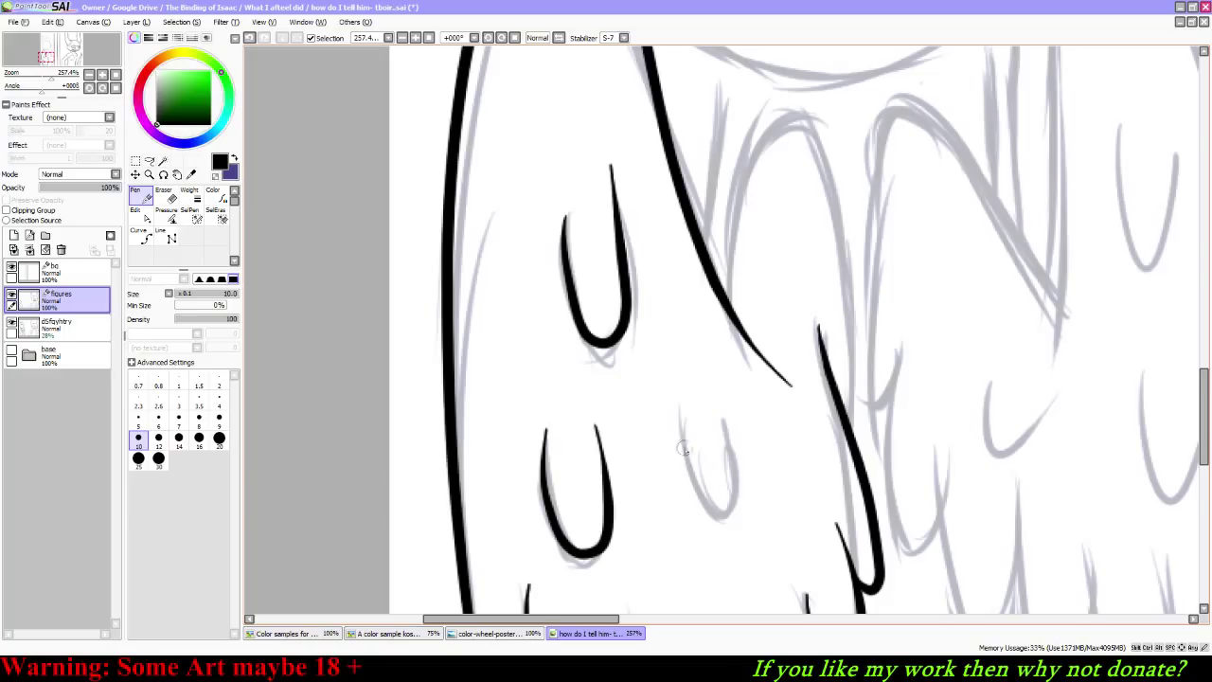
mouse_move(682, 424)
left_mouse_down()
mouse_move(685, 445)
mouse_move(729, 473)
mouse_move(744, 417)
left_mouse_up()
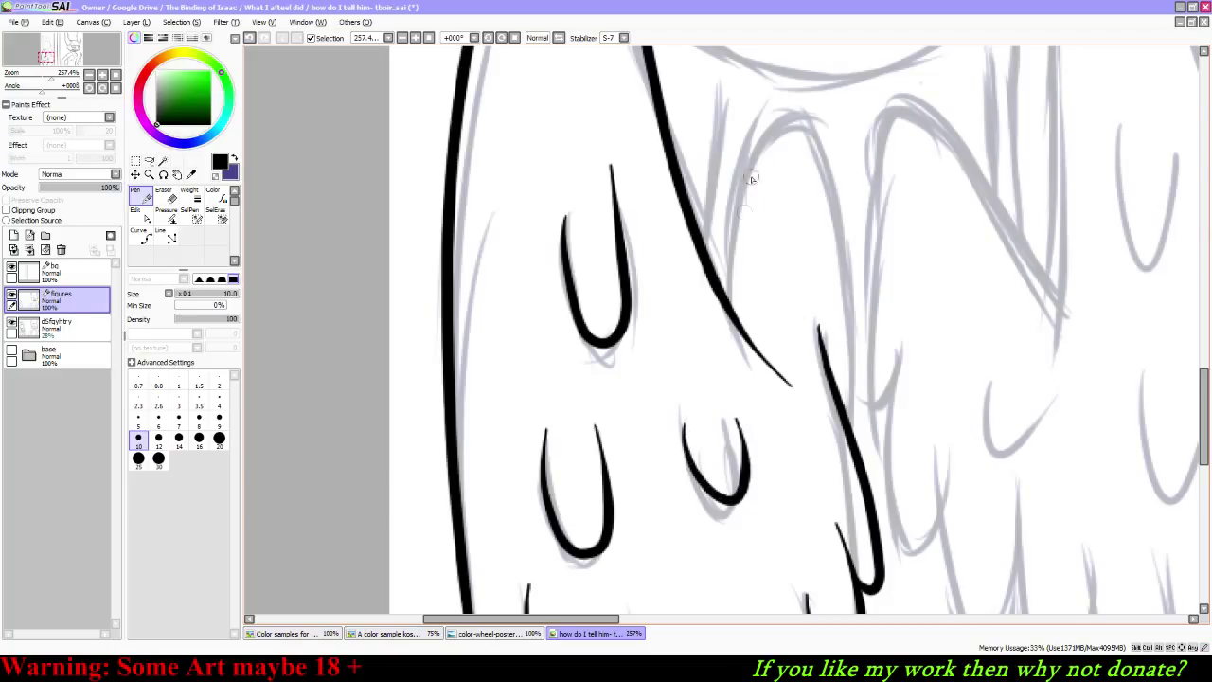
Step: Ink the narrow arch between the wing's inner edge and the upper feather tip, and lower its top control points
mouse_move(727, 305)
left_mouse_down()
mouse_move(757, 134)
mouse_move(778, 94)
mouse_move(831, 113)
mouse_move(842, 427)
left_mouse_up()
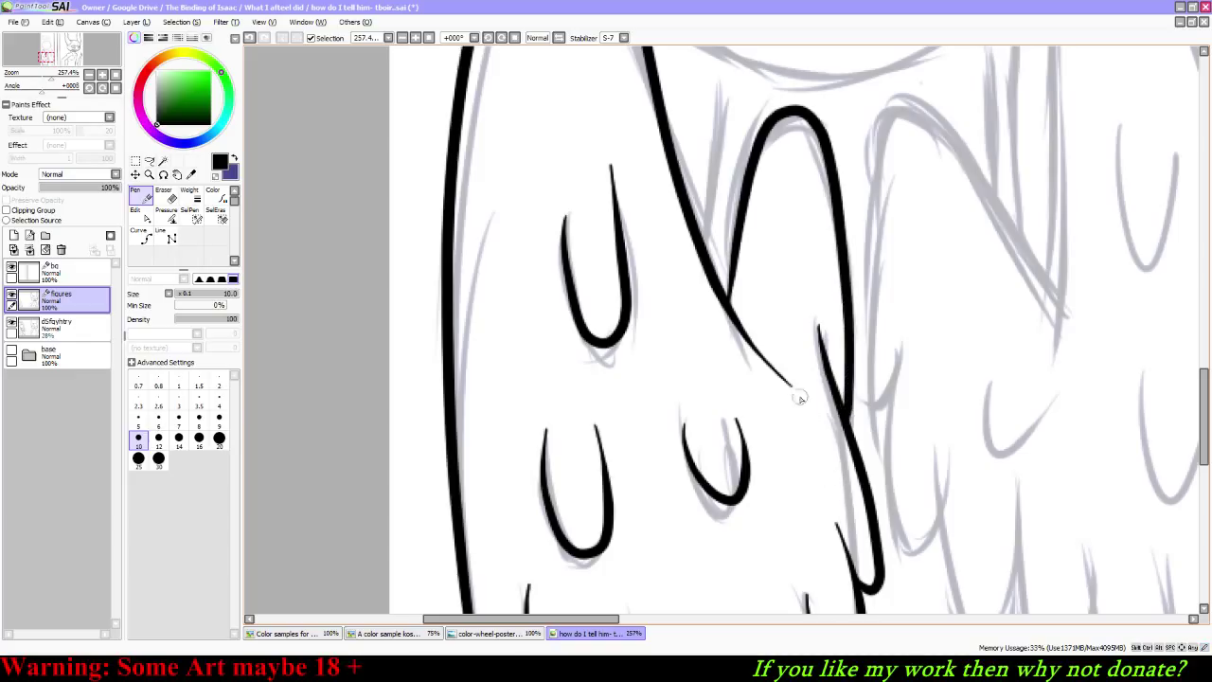
left_click(140, 213)
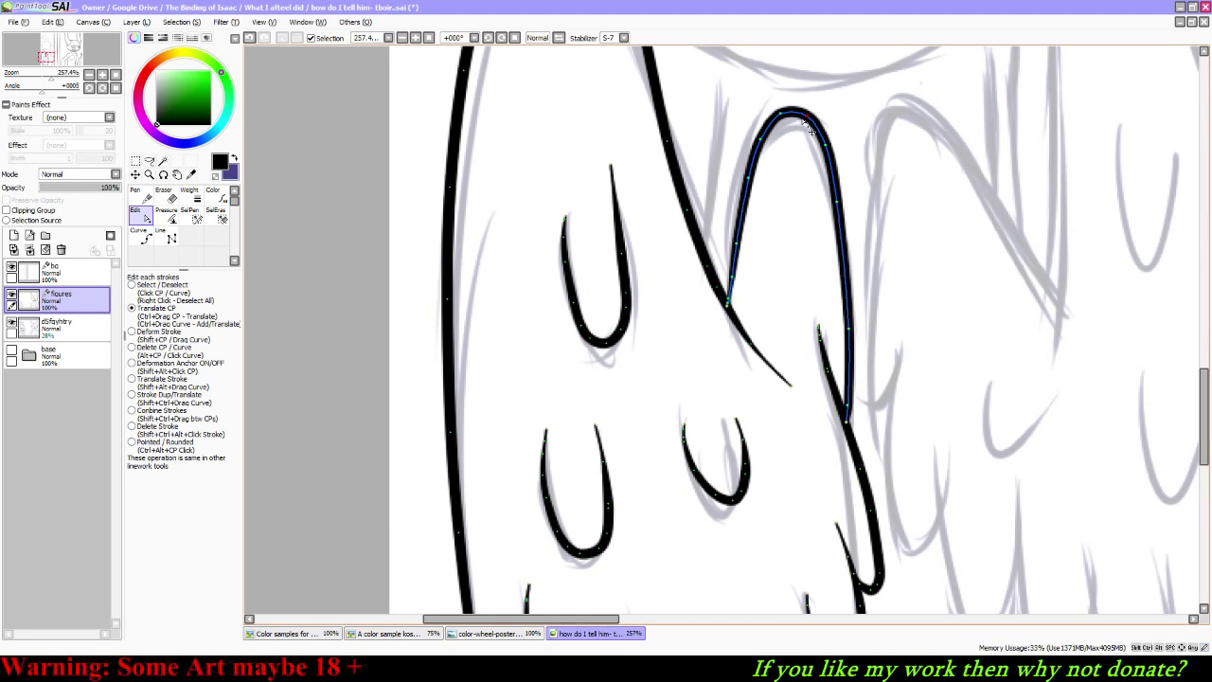
mouse_move(781, 116)
left_mouse_down()
mouse_move(762, 146)
mouse_move(802, 122)
mouse_move(784, 130)
left_mouse_up()
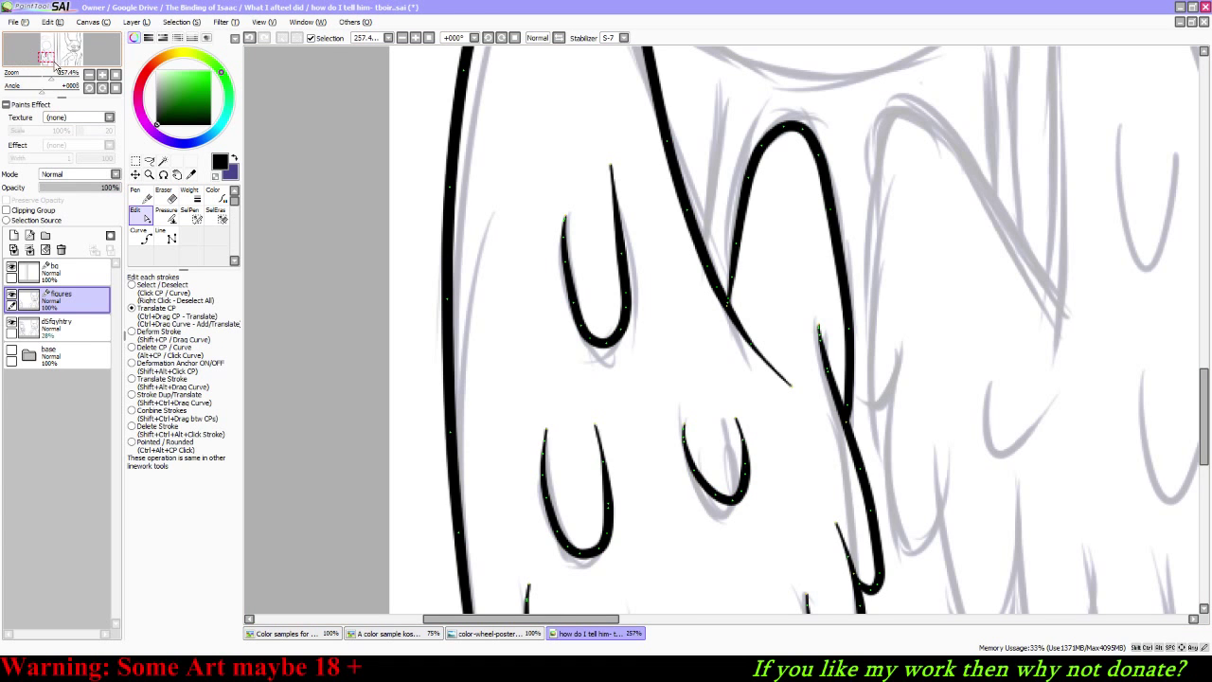
Step: Flip the view and ink the opposite wing's slanted arch down to a hooked feather tip, plus the rounded tip below it
mouse_move(57, 68)
left_mouse_down()
mouse_move(63, 78)
mouse_move(69, 63)
mouse_move(66, 76)
mouse_move(68, 60)
left_mouse_up()
left_click(559, 38)
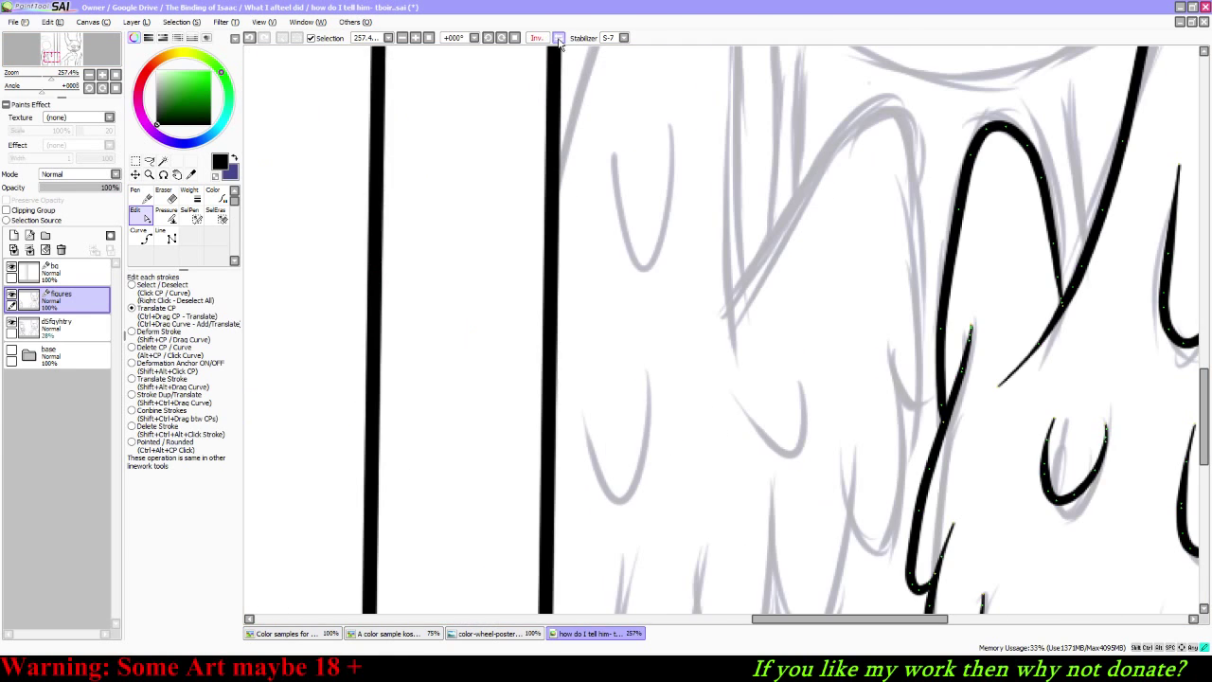
left_click(139, 194)
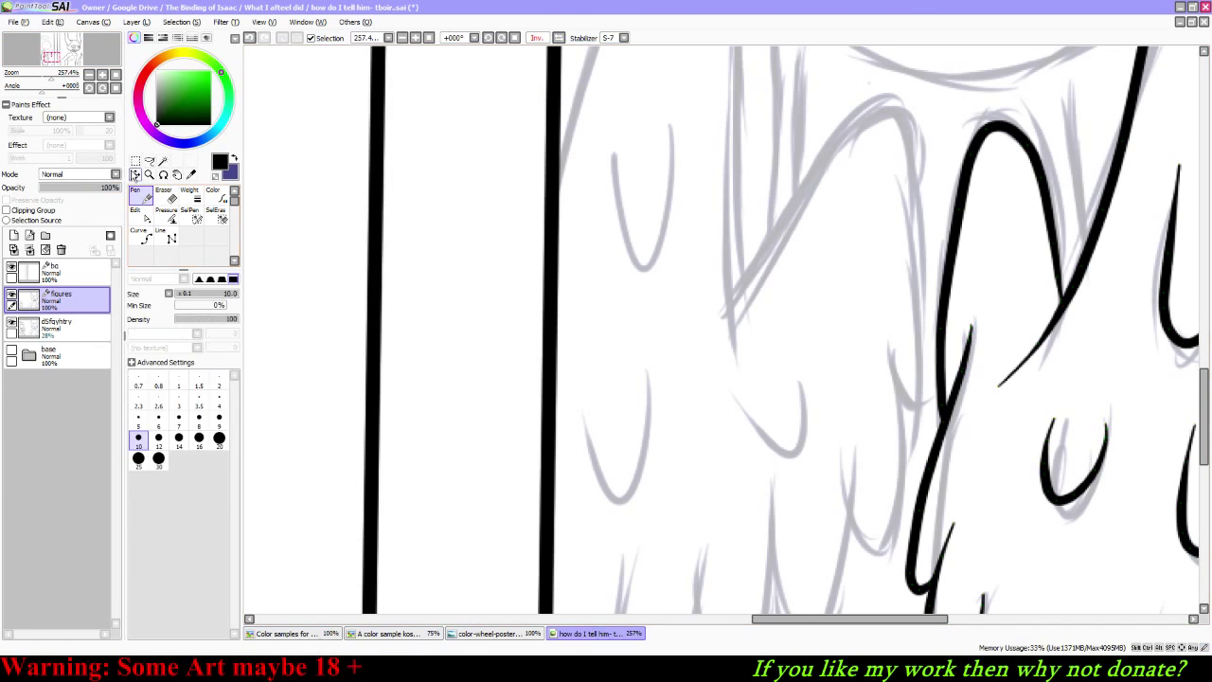
mouse_move(76, 52)
left_mouse_down()
mouse_move(88, 52)
mouse_move(86, 27)
mouse_move(73, 60)
left_mouse_up()
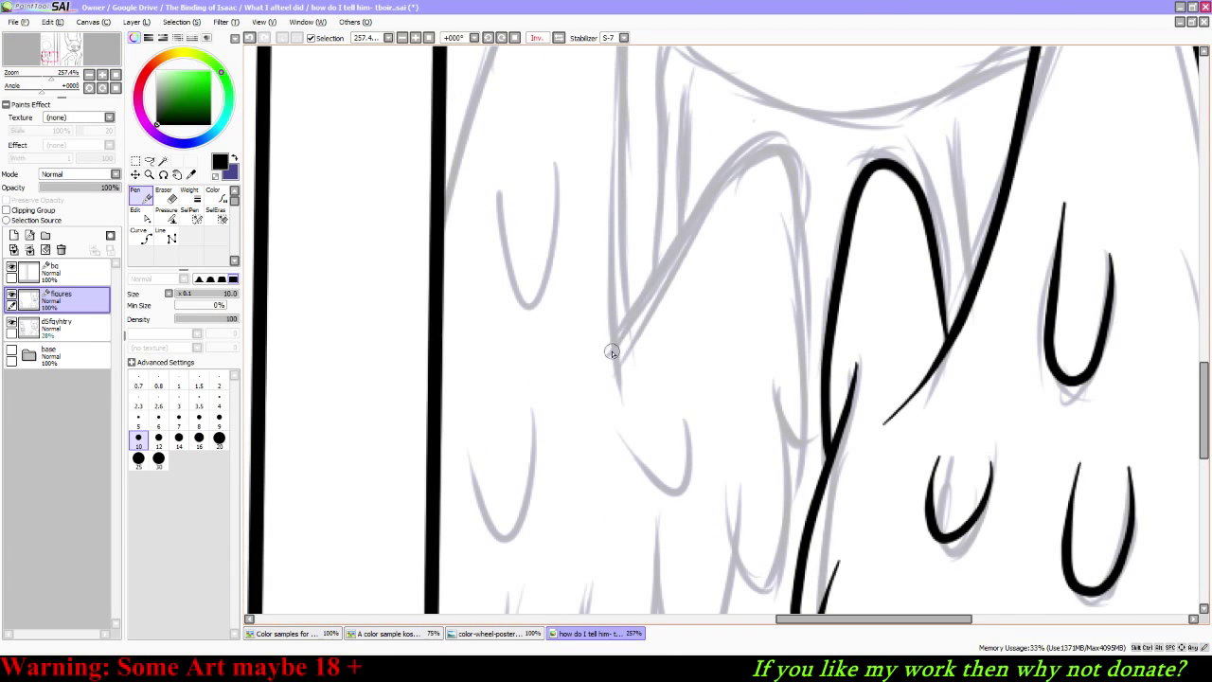
mouse_move(627, 332)
left_mouse_down()
mouse_move(710, 201)
mouse_move(786, 147)
mouse_move(811, 246)
mouse_move(804, 443)
mouse_move(773, 366)
left_mouse_up()
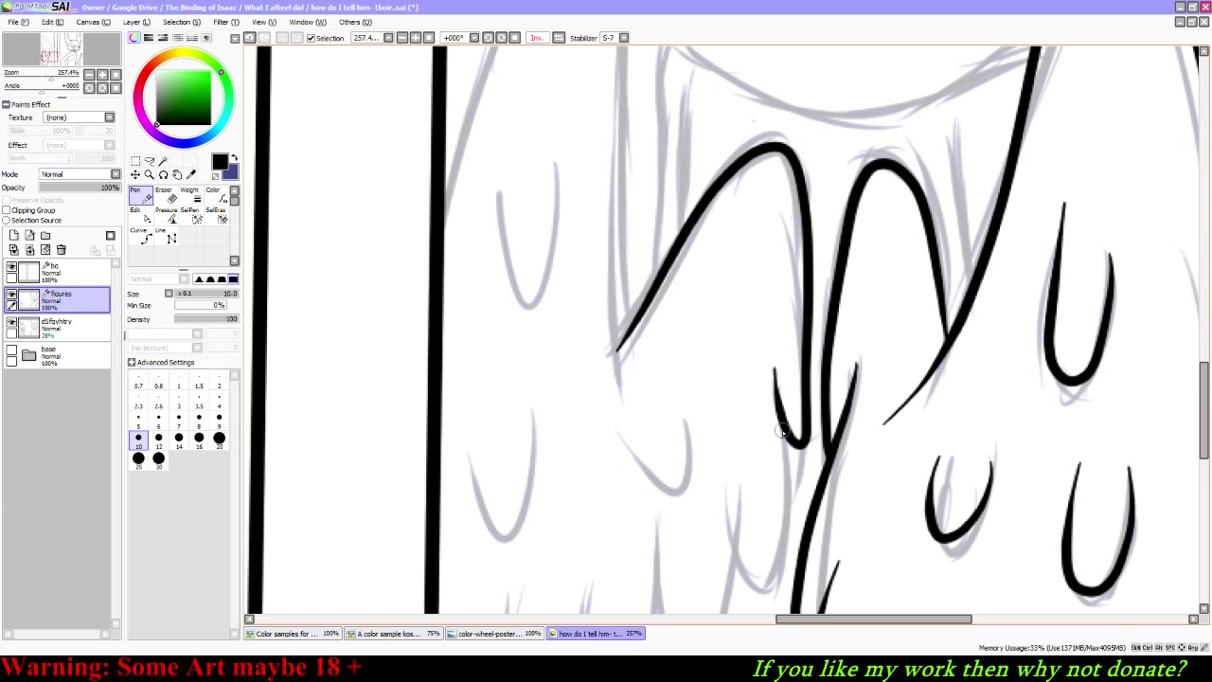
mouse_move(782, 478)
left_mouse_down()
mouse_move(770, 573)
mouse_move(727, 491)
left_mouse_up()
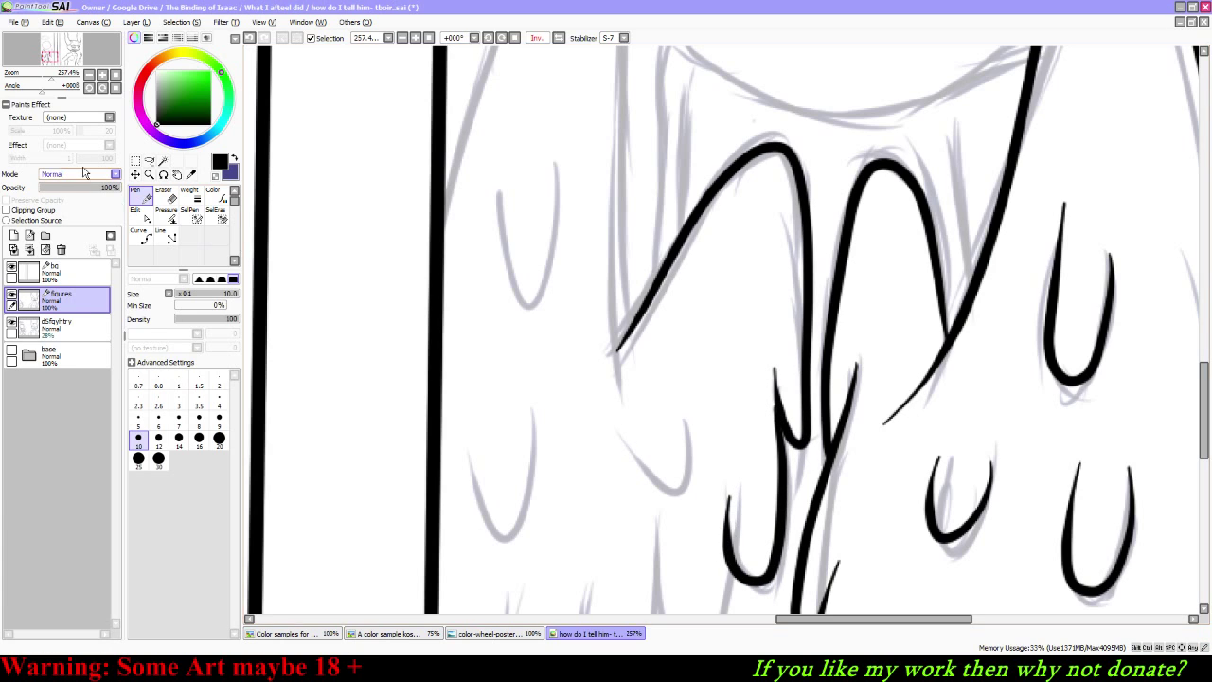
Step: Ink the next two rounded feather tips down the opposite wing's inner edge, redrawing the first one
left_click_drag(72, 47, 64, 58)
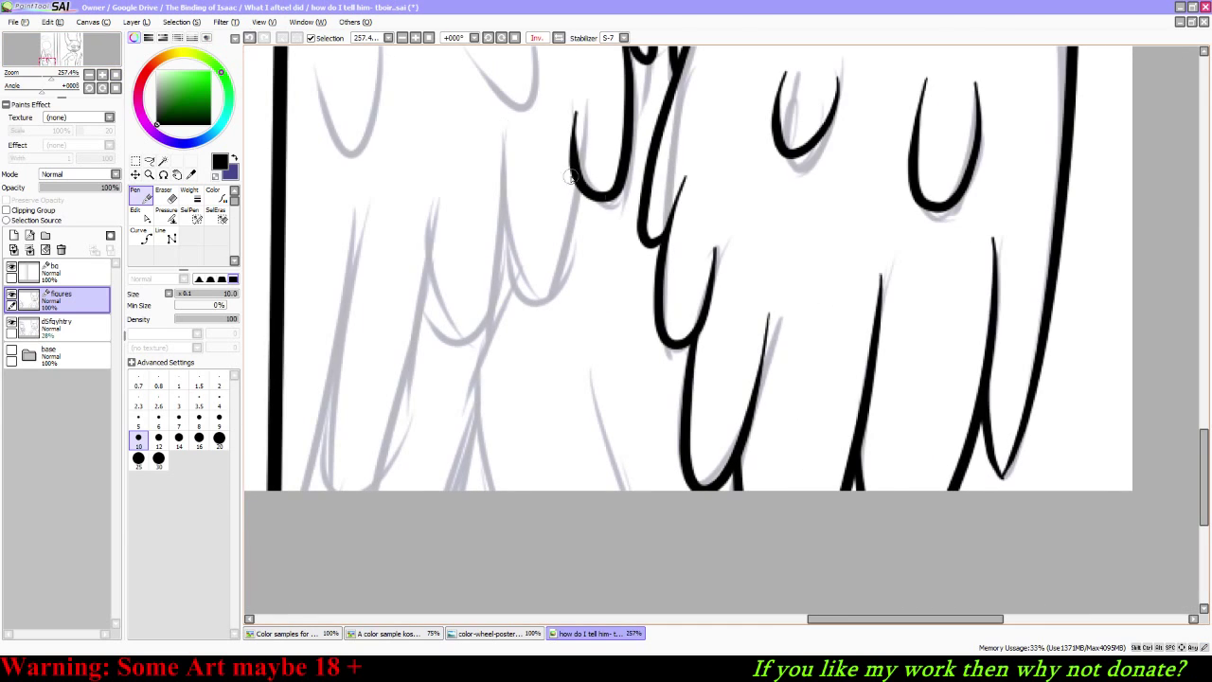
mouse_move(574, 172)
left_mouse_down()
mouse_move(549, 299)
mouse_move(518, 306)
mouse_move(492, 236)
mouse_move(503, 121)
left_mouse_up()
key("ctrl+z")
mouse_move(572, 163)
left_mouse_down()
mouse_move(552, 322)
mouse_move(515, 328)
mouse_move(493, 239)
mouse_move(510, 121)
left_mouse_up()
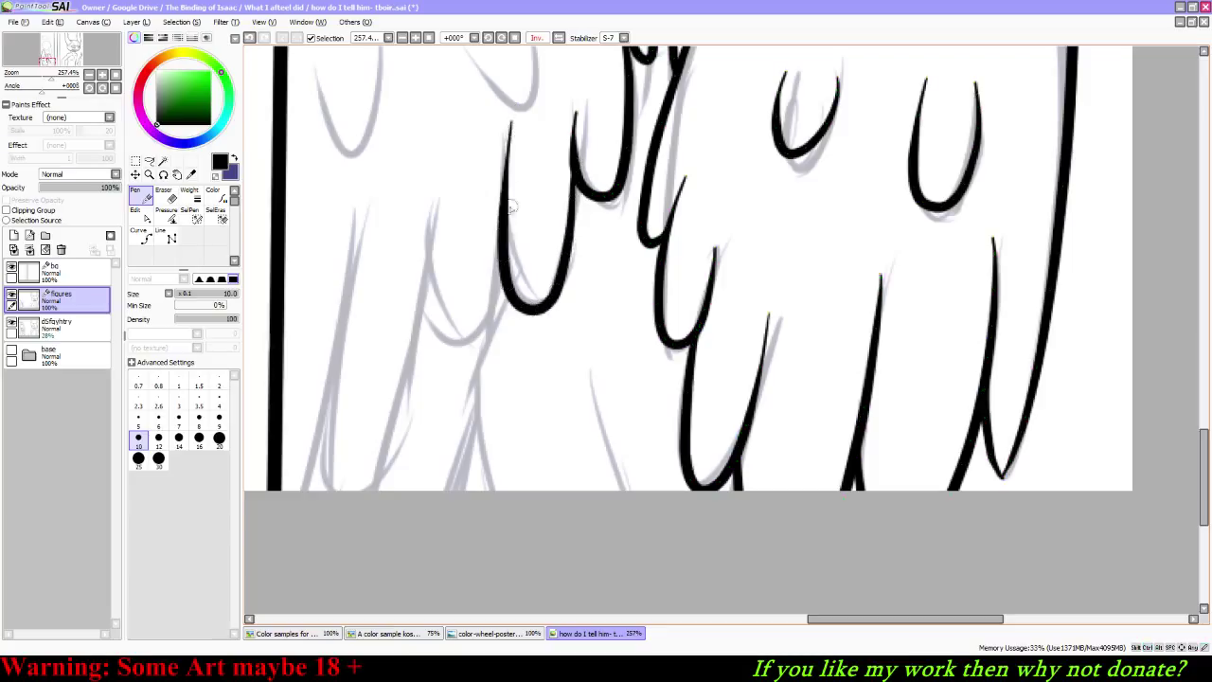
mouse_move(502, 250)
left_mouse_down()
mouse_move(499, 286)
mouse_move(441, 330)
mouse_move(436, 216)
left_mouse_up()
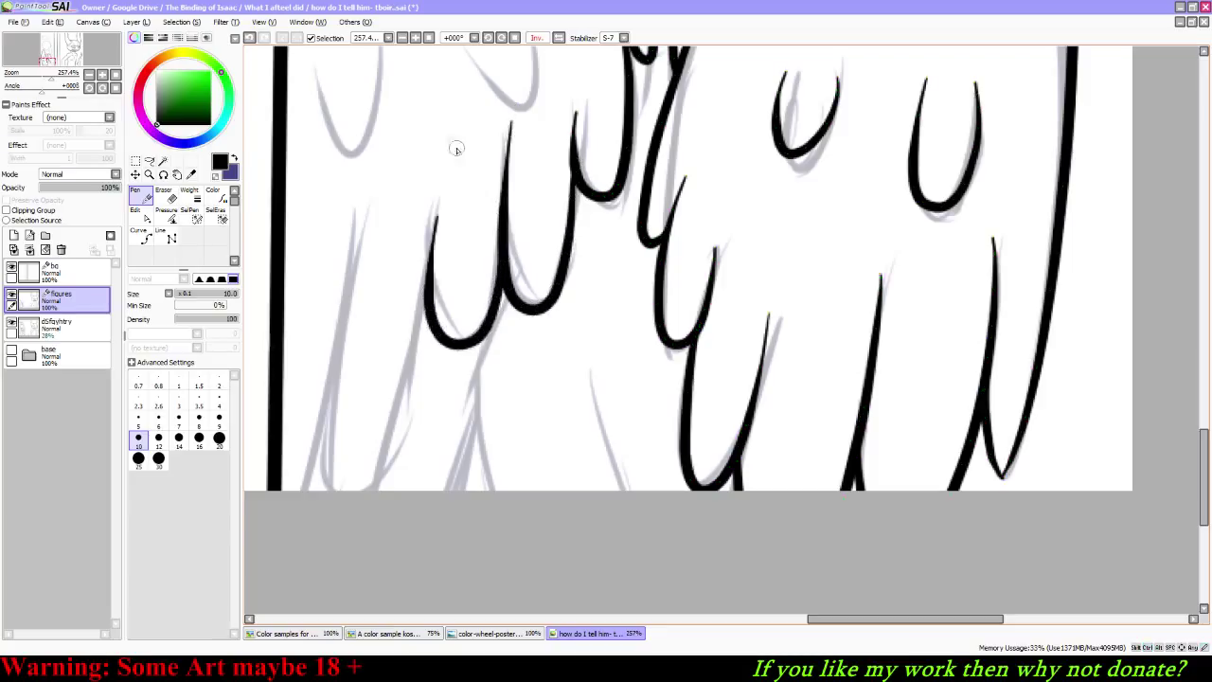
Step: Ink the remaining long feather tips at the wing's lower edge and two short U-shaped feather marks inside that wing
mouse_move(432, 286)
left_mouse_down()
mouse_move(417, 427)
mouse_move(361, 501)
mouse_move(317, 489)
mouse_move(321, 365)
mouse_move(378, 197)
left_mouse_up()
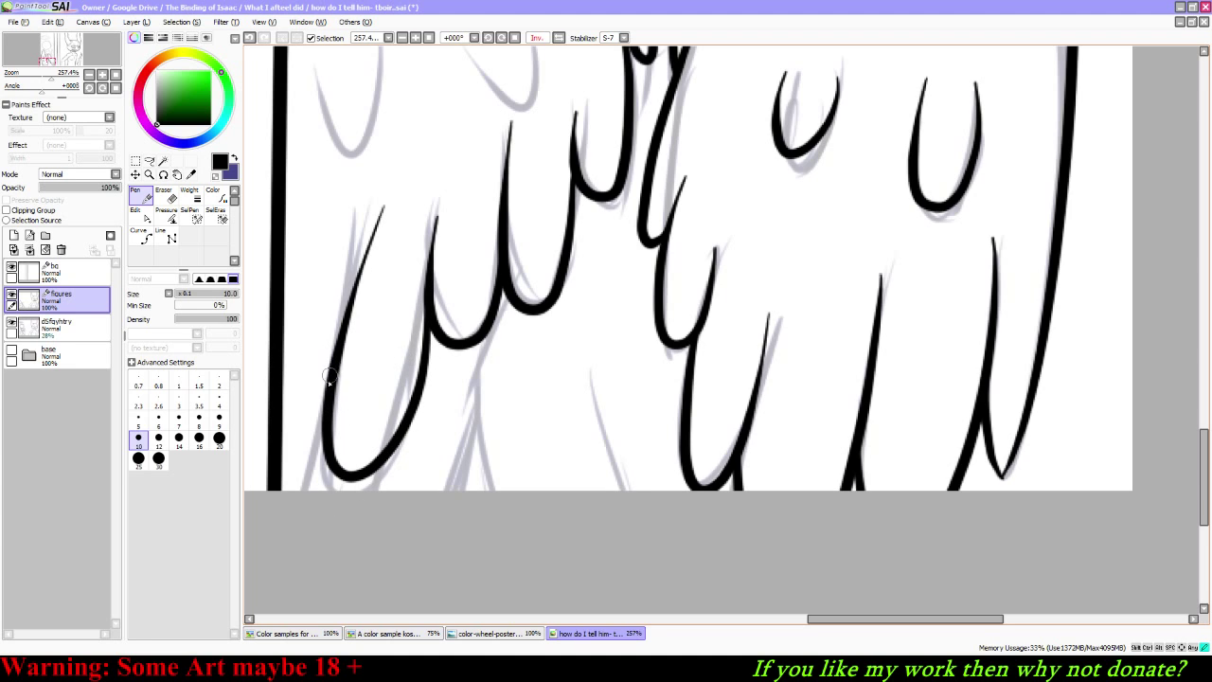
left_click_drag(327, 397, 286, 494)
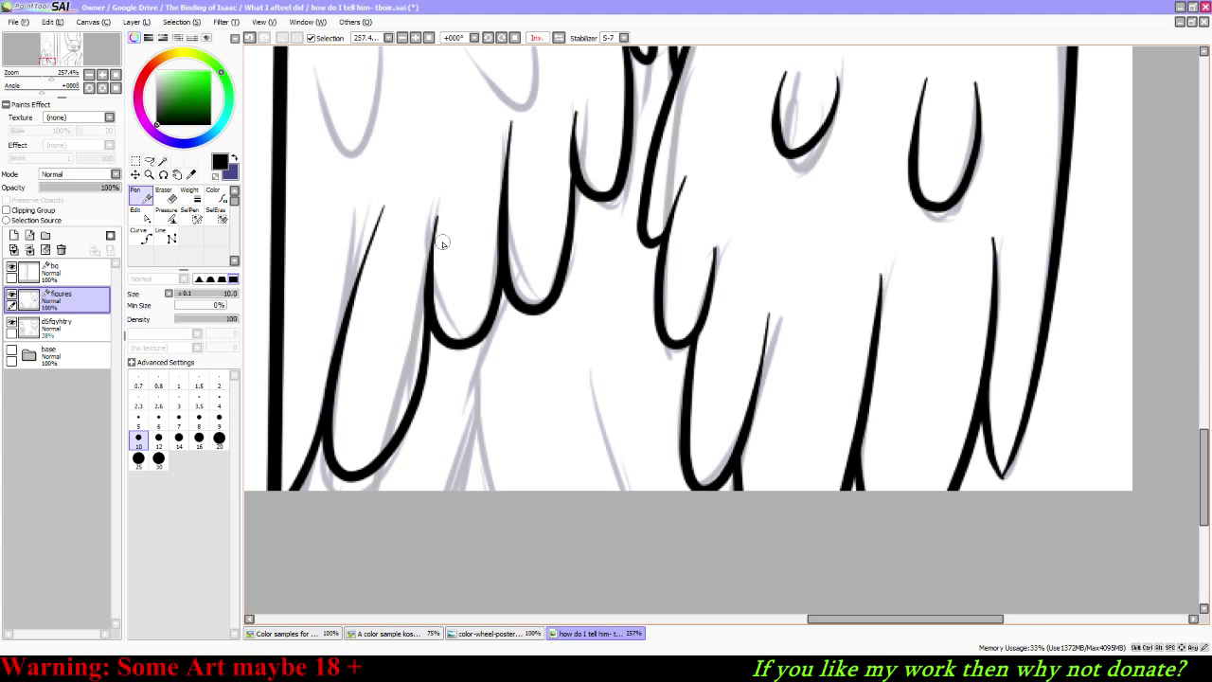
mouse_move(68, 64)
left_mouse_down()
mouse_move(64, 50)
mouse_move(80, 44)
mouse_move(55, 65)
mouse_move(90, 45)
mouse_move(77, 56)
left_mouse_up()
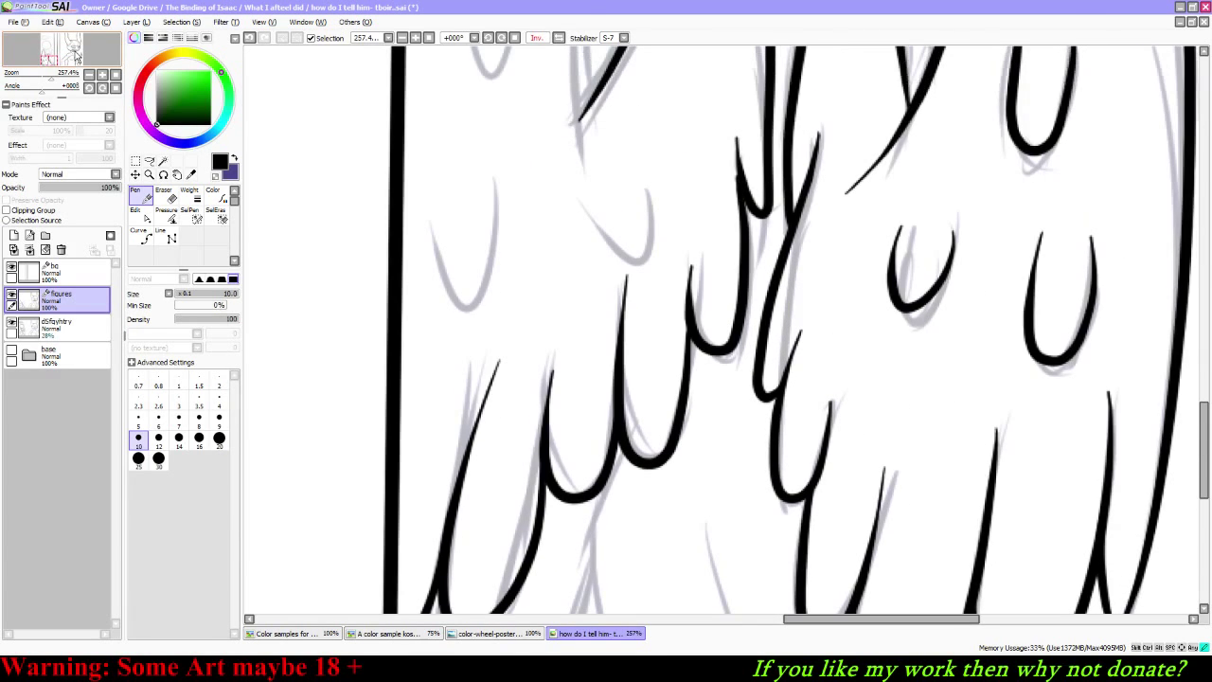
left_click(560, 39)
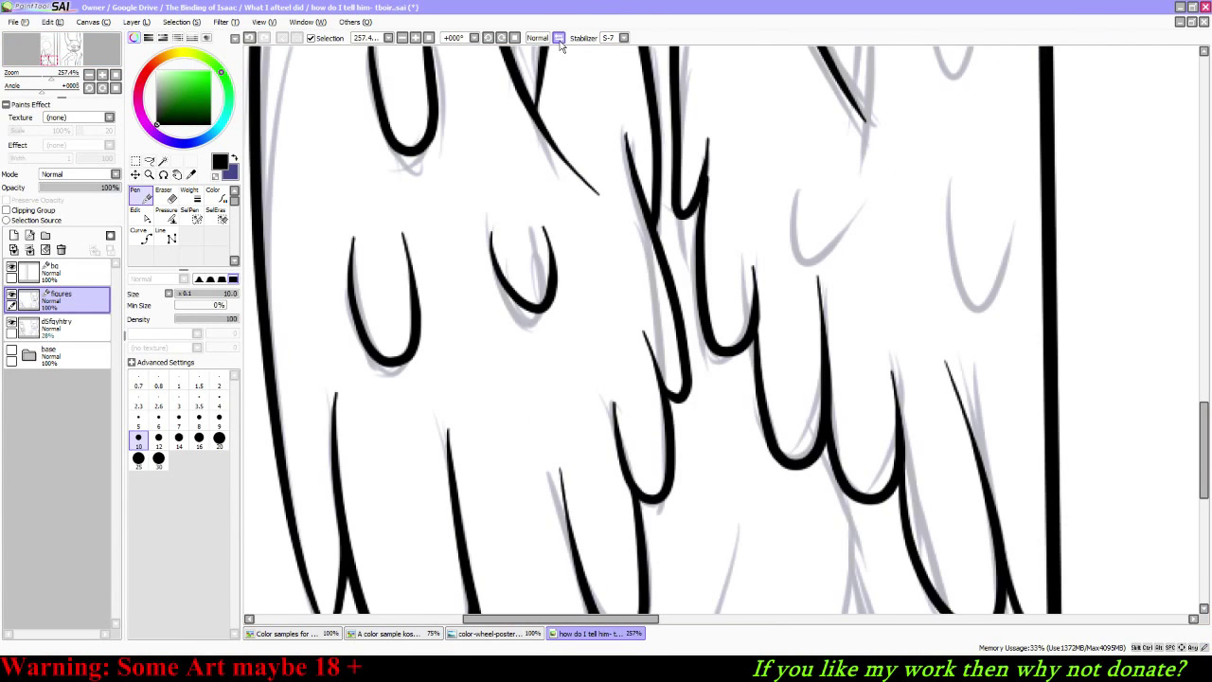
mouse_move(774, 184)
left_mouse_down()
mouse_move(816, 253)
mouse_move(837, 166)
left_mouse_up()
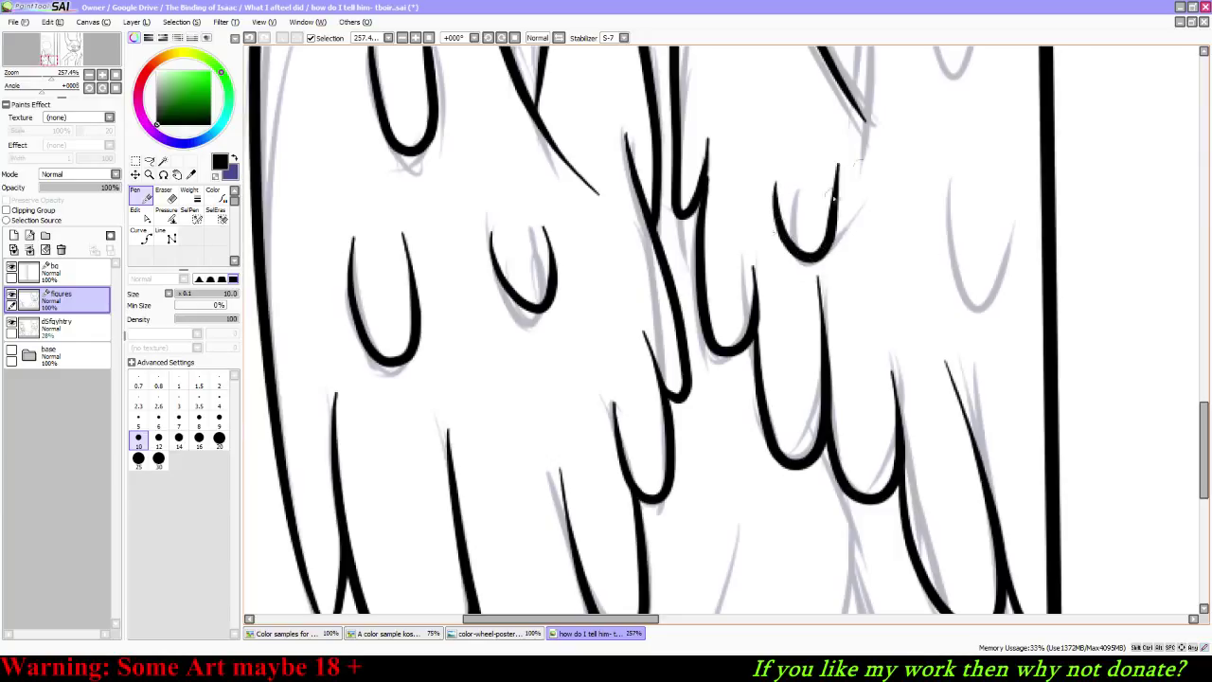
mouse_move(904, 218)
left_mouse_down()
mouse_move(952, 276)
mouse_move(985, 140)
left_mouse_up()
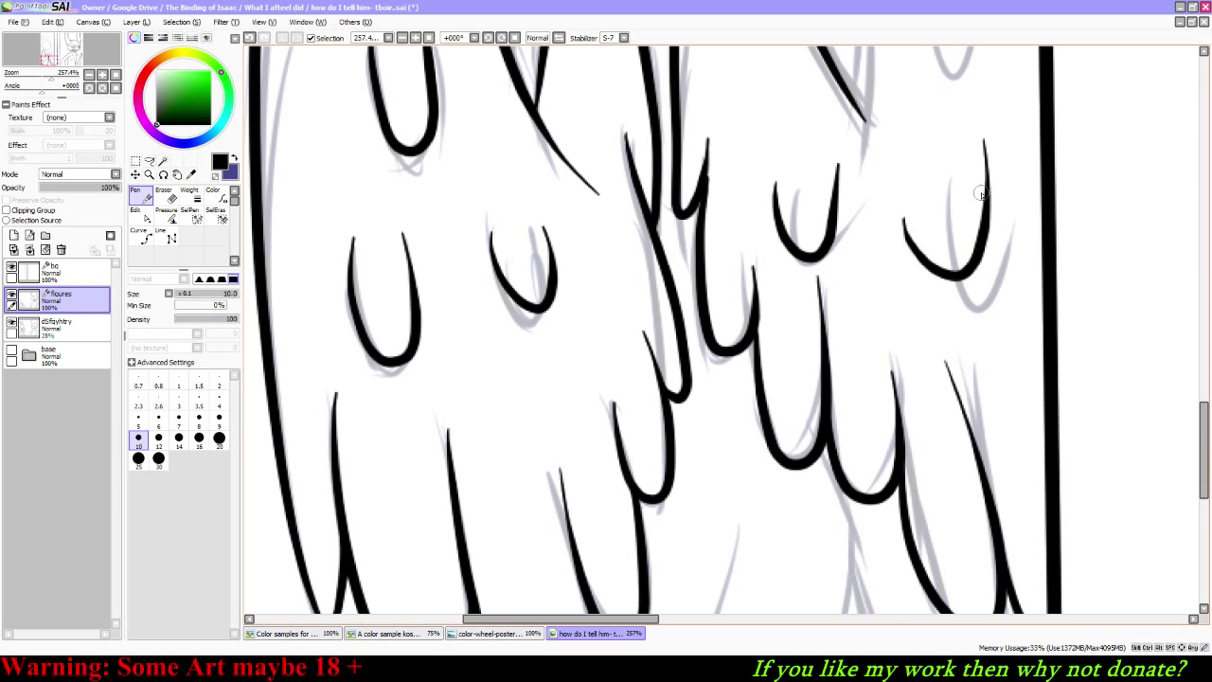
key("ctrl+z")
mouse_move(904, 224)
left_mouse_down()
mouse_move(938, 274)
mouse_move(934, 154)
left_mouse_up()
key("ctrl+z")
mouse_move(903, 222)
left_mouse_down()
mouse_move(945, 282)
mouse_move(954, 199)
left_mouse_up()
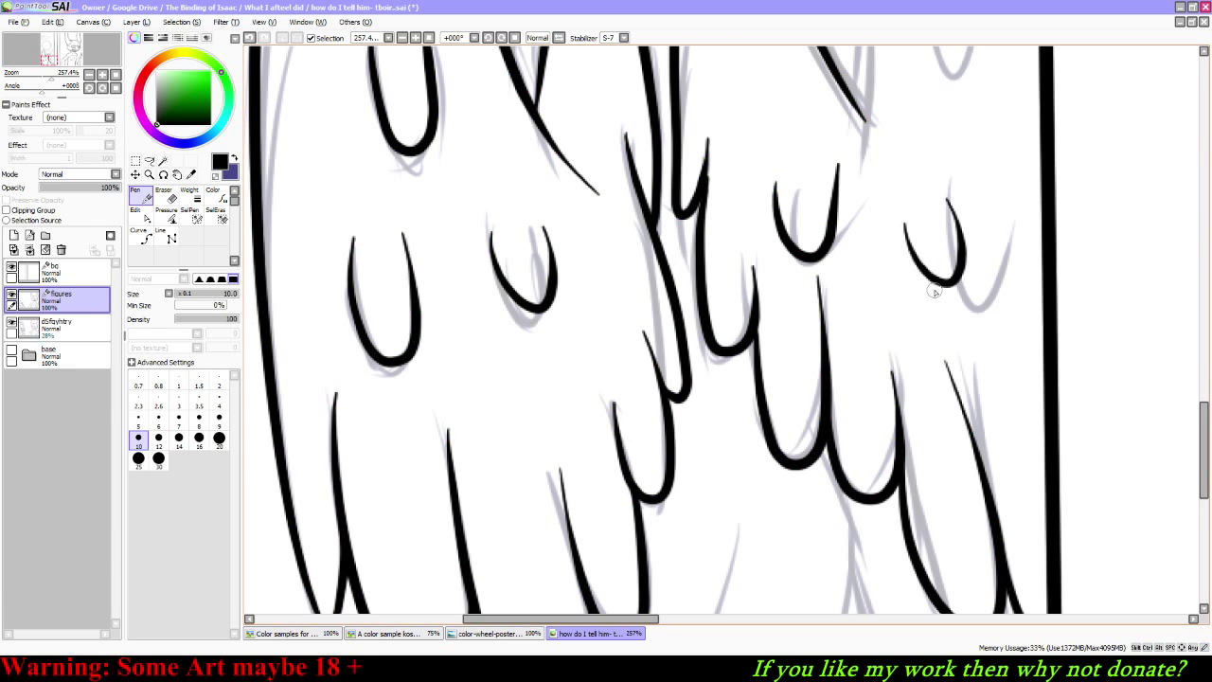
Step: Ink the tall upper outline of the angel's wing beside the panel border and a U-shaped feather mark inside it
mouse_move(50, 44)
left_mouse_down()
mouse_move(43, 95)
mouse_move(19, 117)
left_mouse_up()
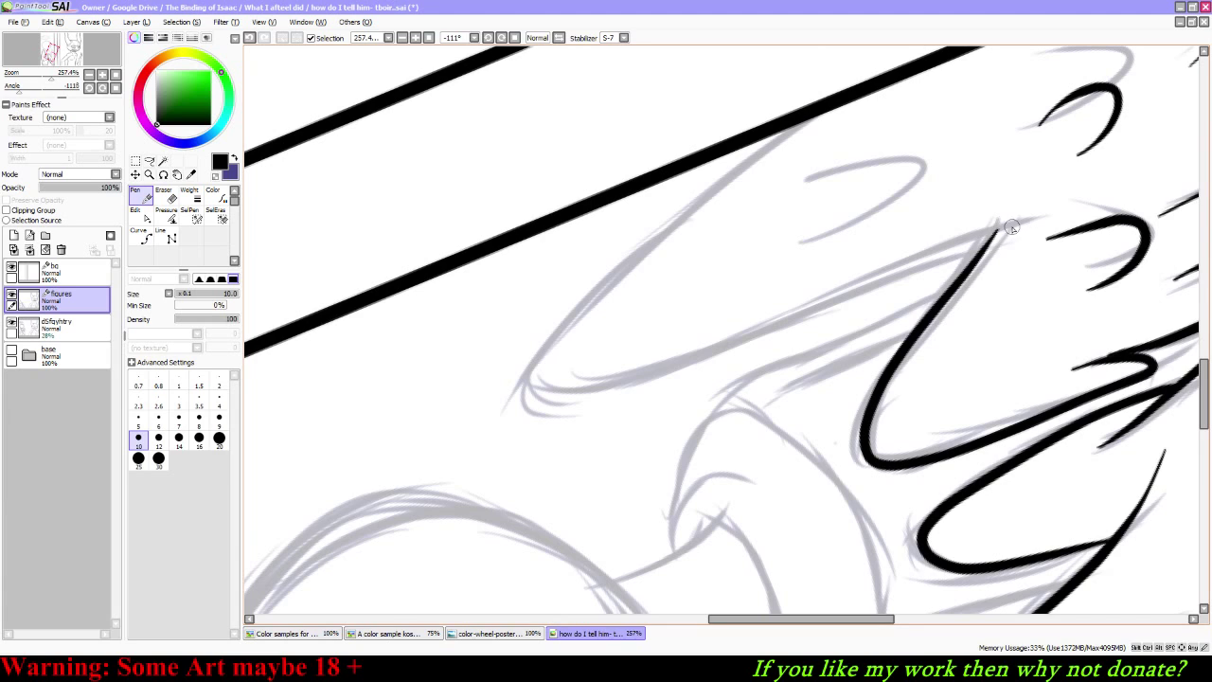
mouse_move(1009, 227)
left_mouse_down()
mouse_move(669, 363)
mouse_move(496, 405)
mouse_move(516, 340)
mouse_move(632, 244)
mouse_move(923, 76)
left_mouse_up()
key("ctrl+z")
mouse_move(810, 112)
left_mouse_down()
mouse_move(589, 287)
mouse_move(525, 357)
mouse_move(509, 407)
mouse_move(555, 426)
mouse_move(1051, 213)
left_mouse_up()
mouse_move(784, 199)
left_mouse_down()
mouse_move(812, 182)
mouse_move(831, 256)
mouse_move(749, 278)
left_mouse_up()
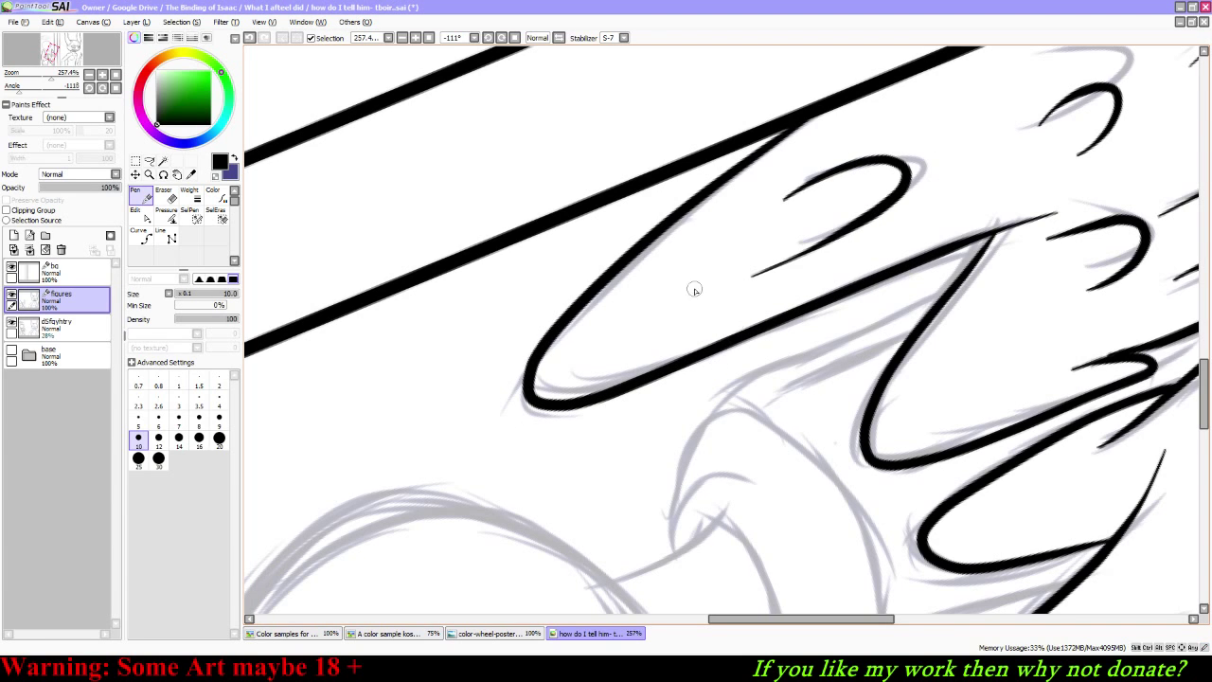
Step: Shorten the overshooting tip of the wing's inner outline by moving its end control point with the Edit tool's Translate CP
left_click_drag(124, 87, 121, 87)
left_click(114, 88)
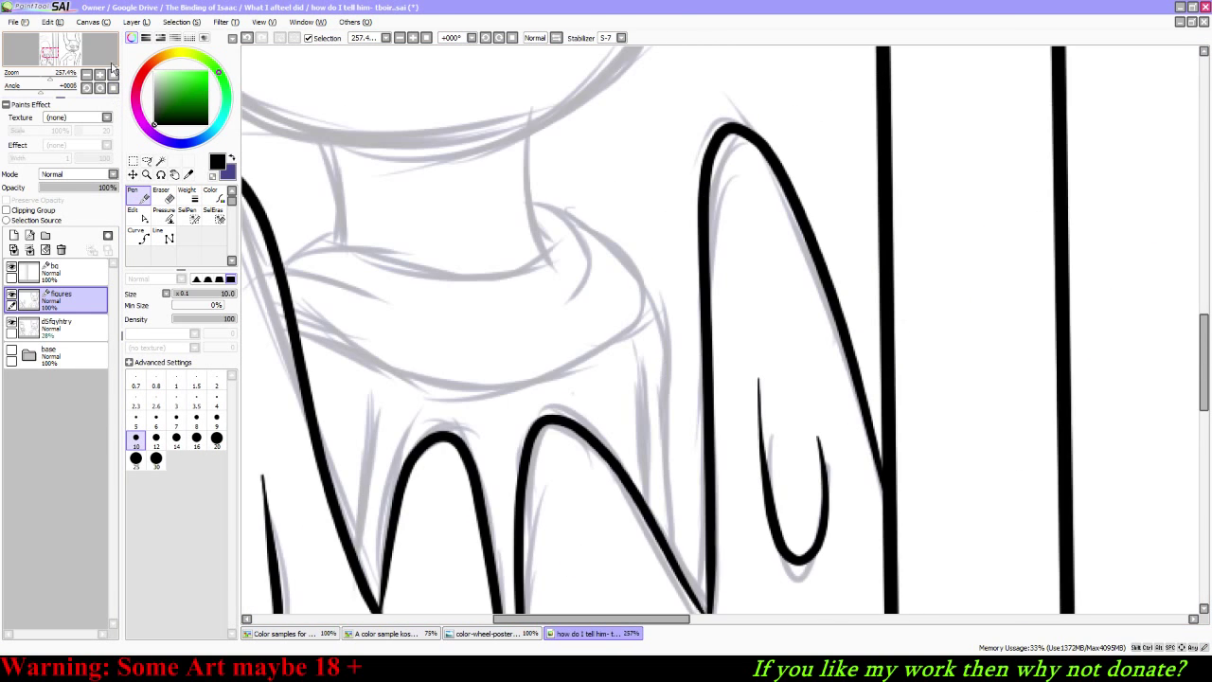
left_click_drag(103, 35, 104, 41)
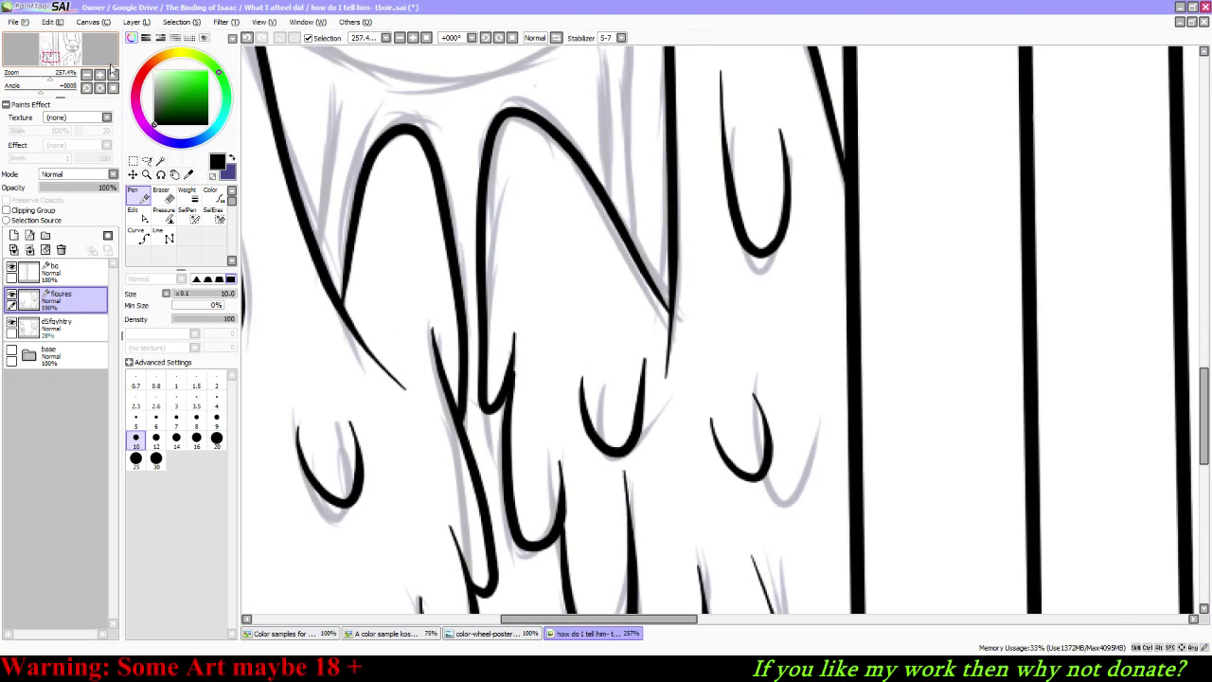
left_click(138, 236)
left_click(138, 213)
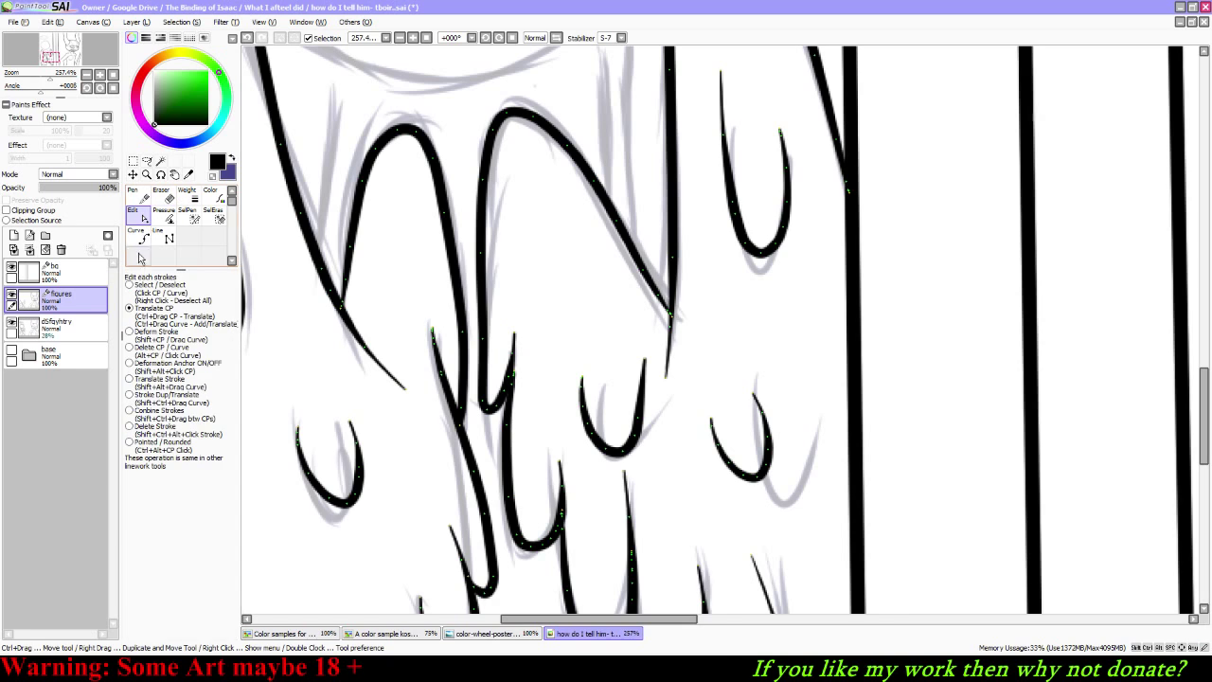
left_click_drag(667, 377, 669, 359)
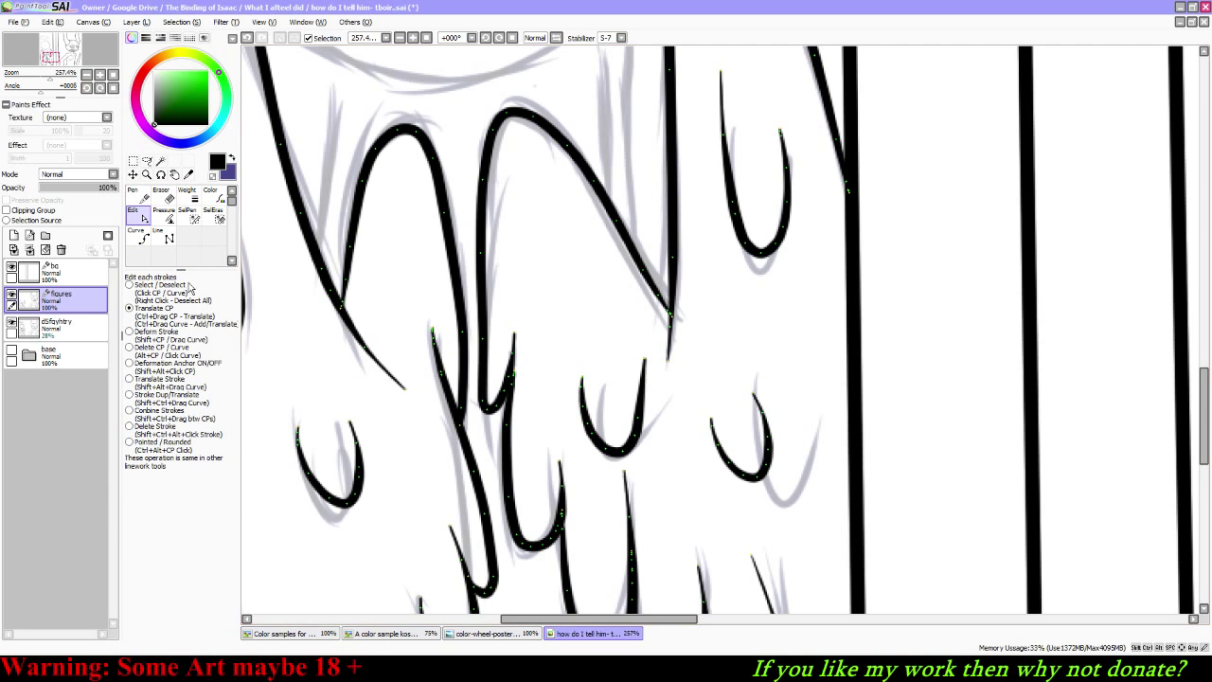
left_click(129, 346)
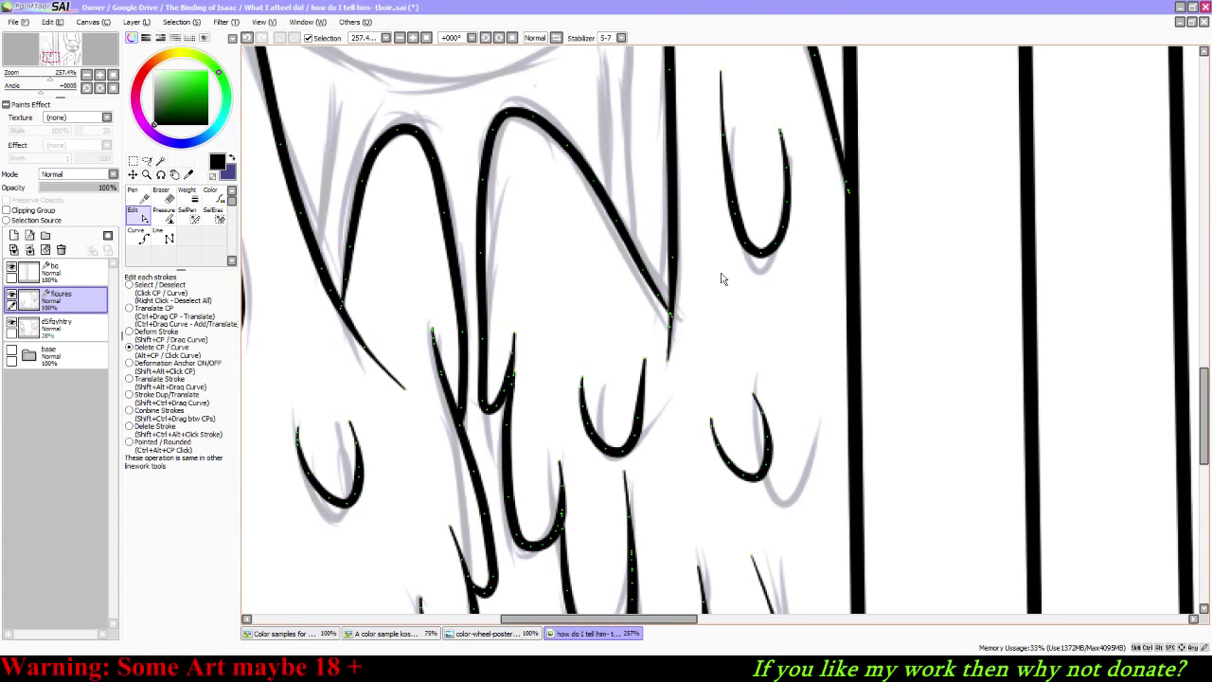
left_click(674, 331)
left_click(672, 358)
key("ctrl+z")
key("n")
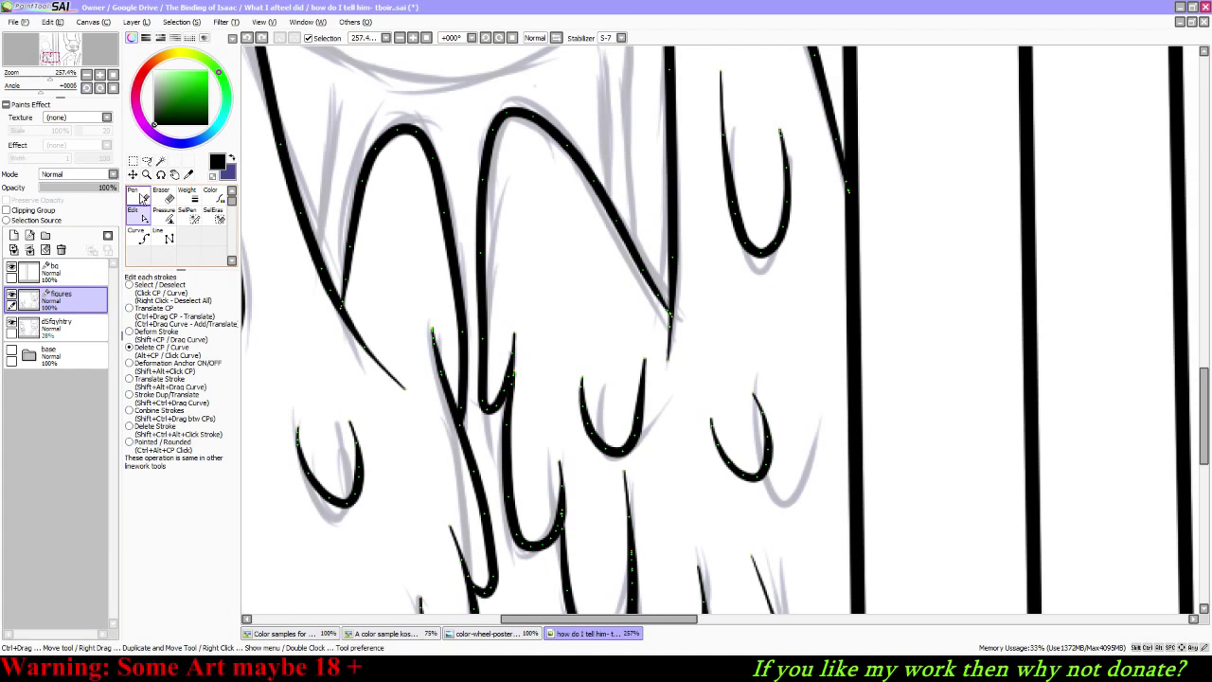
Step: Save the drawing
mouse_move(40, 87)
left_mouse_down()
mouse_move(18, 96)
mouse_move(38, 93)
left_mouse_up()
left_click(112, 87)
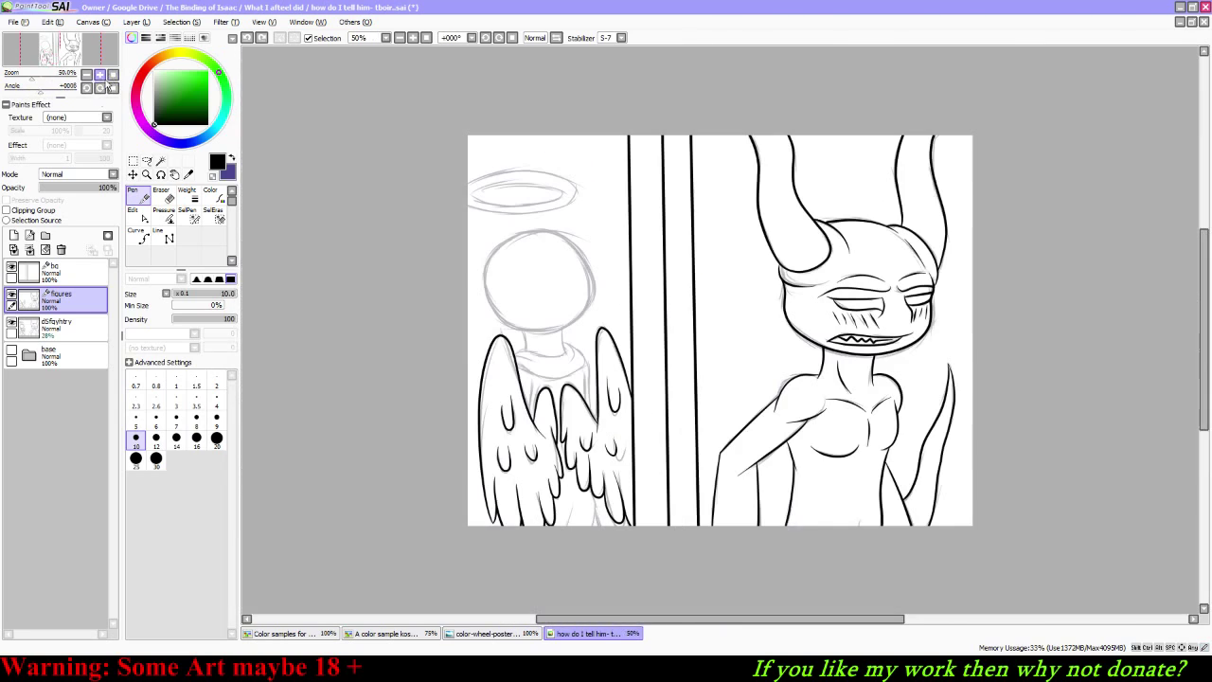
left_click(13, 21)
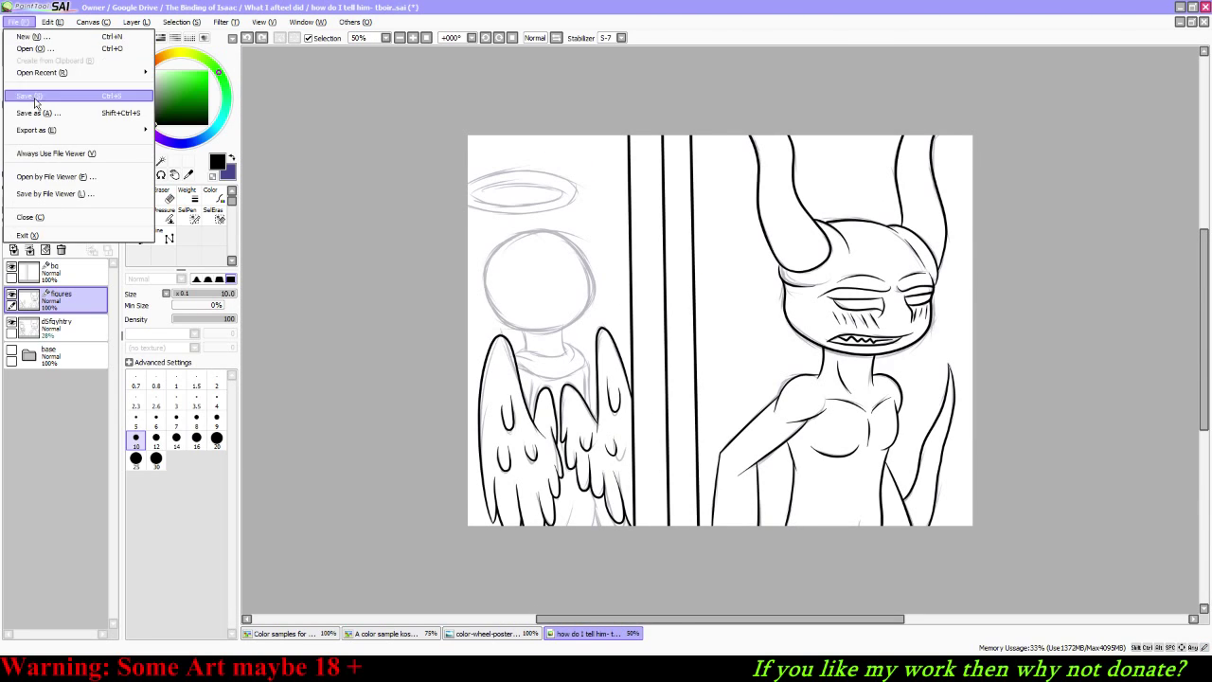
left_click(38, 97)
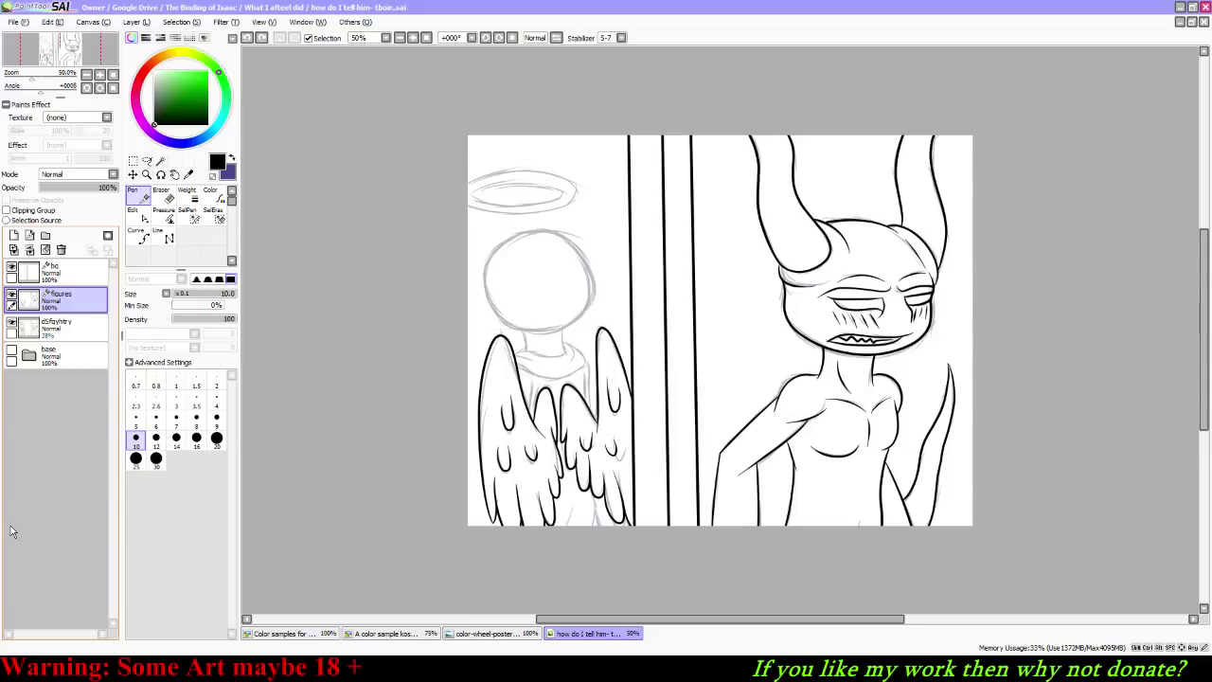
Step: Ink the sketched garment lines that run down to the canvas edge beneath and between the two wings
mouse_move(33, 77)
left_mouse_down()
mouse_move(45, 63)
mouse_move(31, 57)
left_mouse_up()
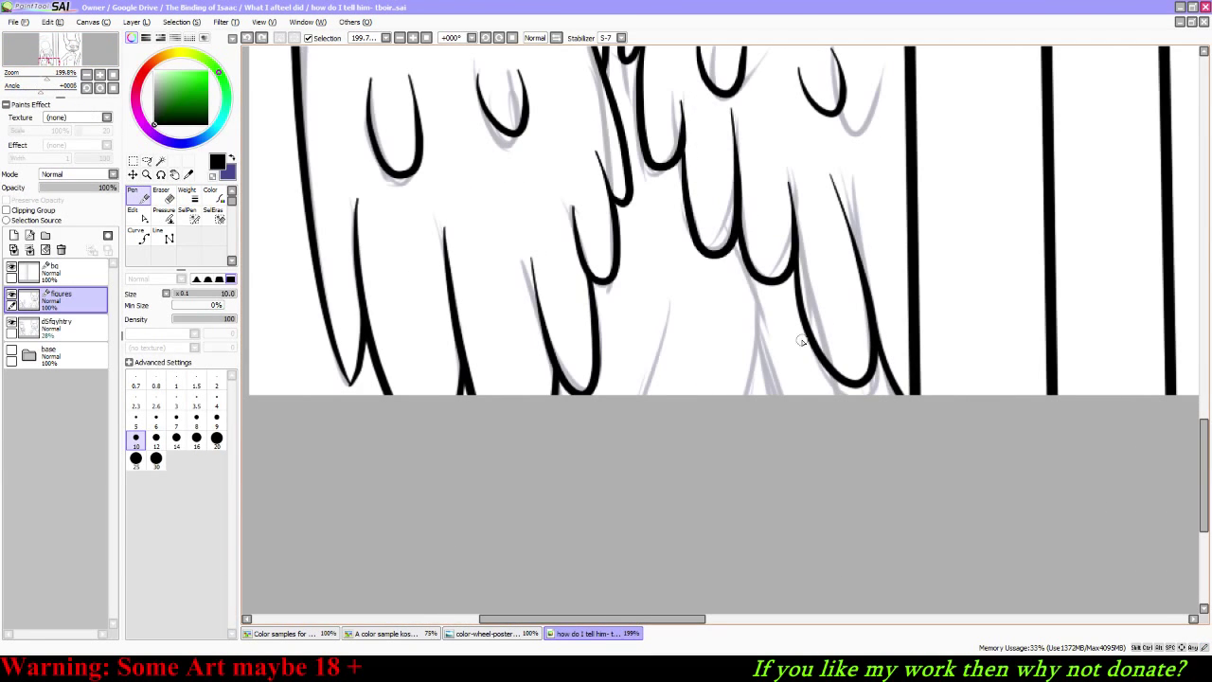
left_click_drag(736, 244, 754, 417)
left_click_drag(762, 345, 812, 526)
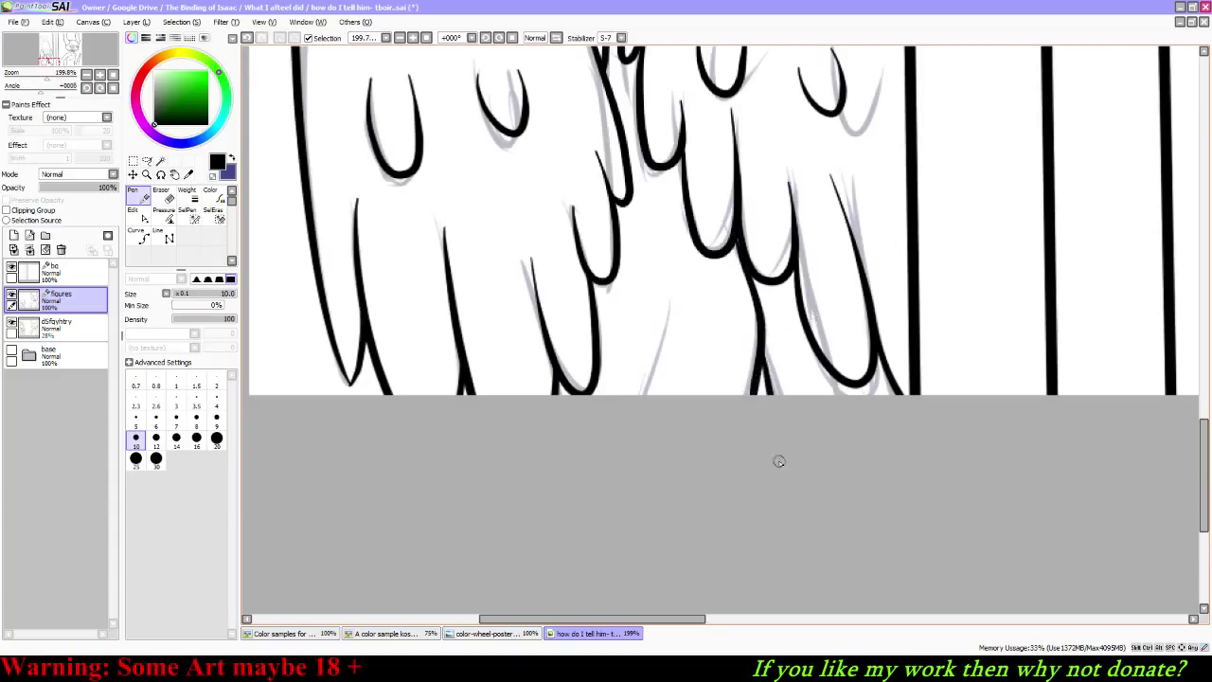
key("ctrl+z")
left_click_drag(764, 329, 812, 524)
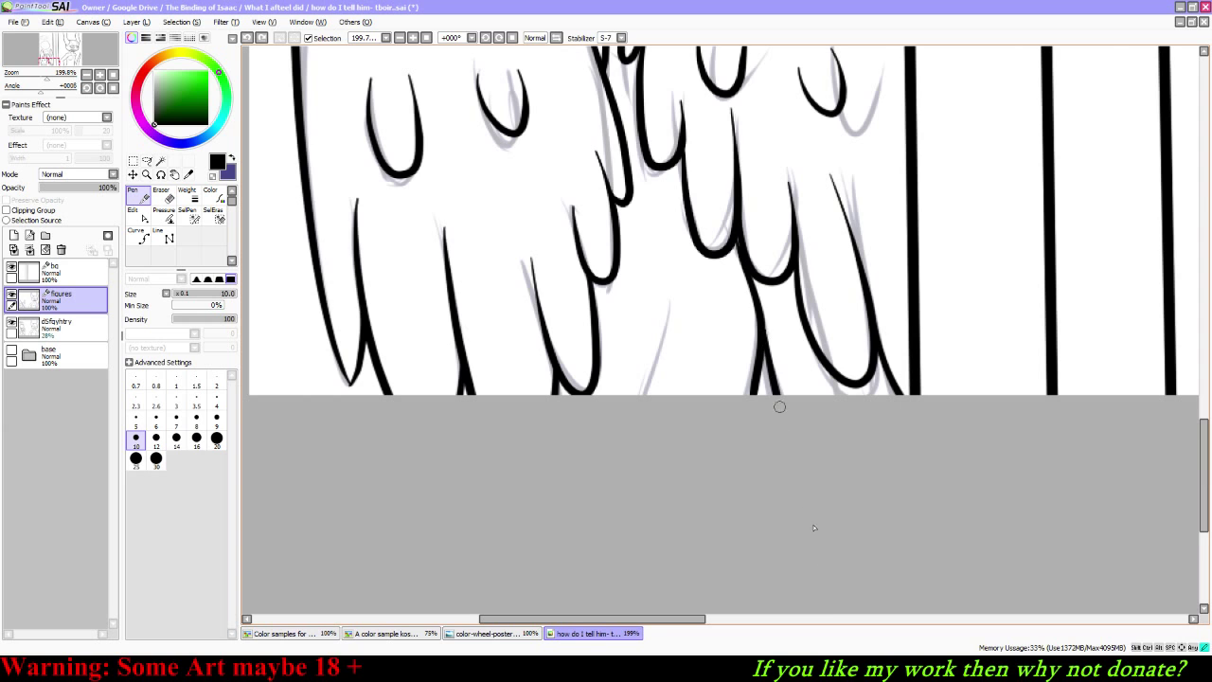
left_click_drag(668, 301, 612, 530)
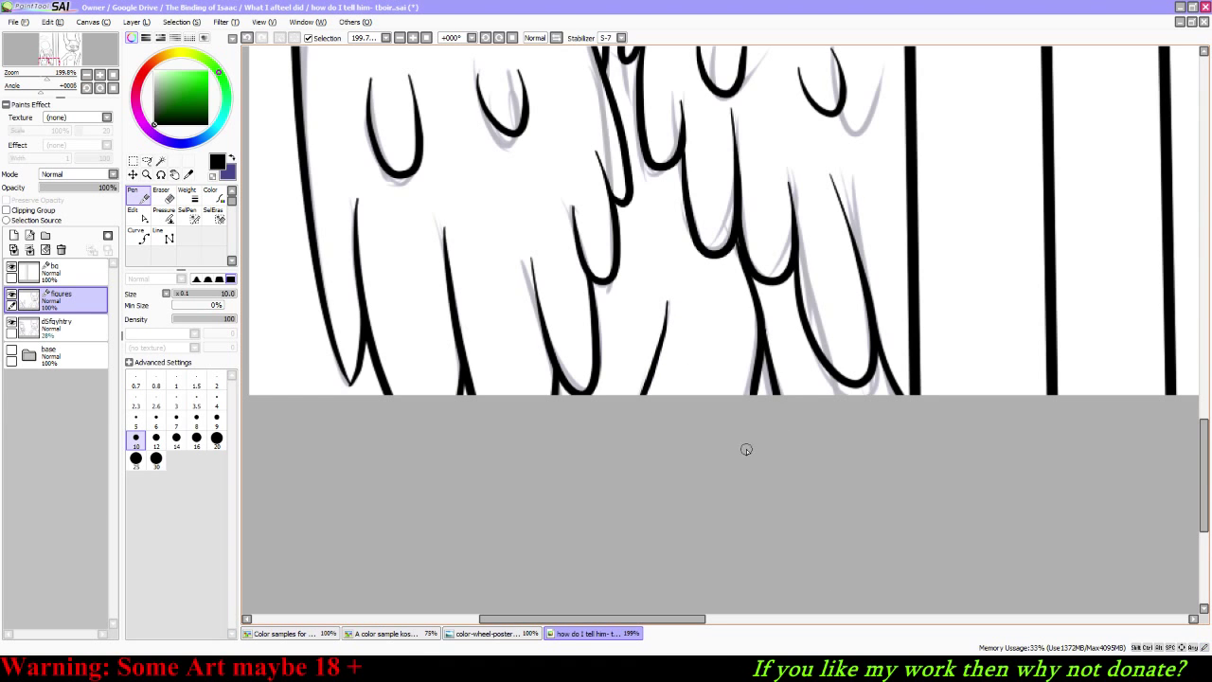
Step: Ink the two side lines of the torso between the wings and the collar's upper edge, continuing up one side of the neck
left_click_drag(53, 52, 52, 41)
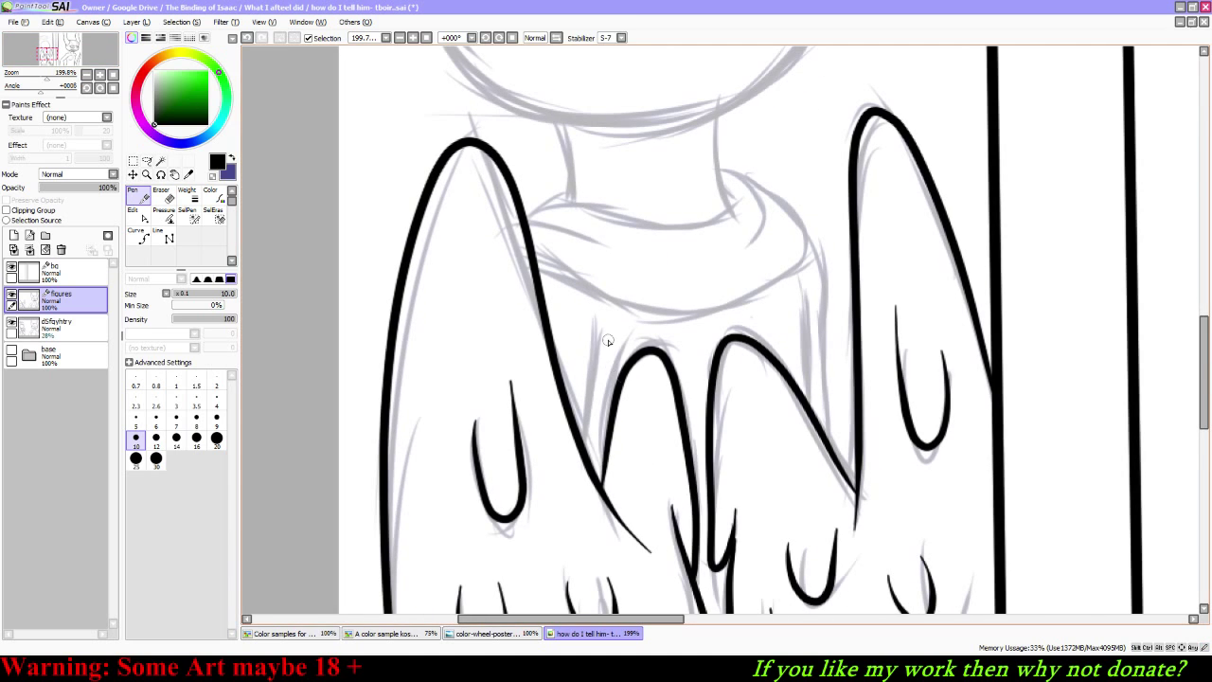
left_click_drag(597, 324, 587, 462)
left_click_drag(807, 295, 811, 406)
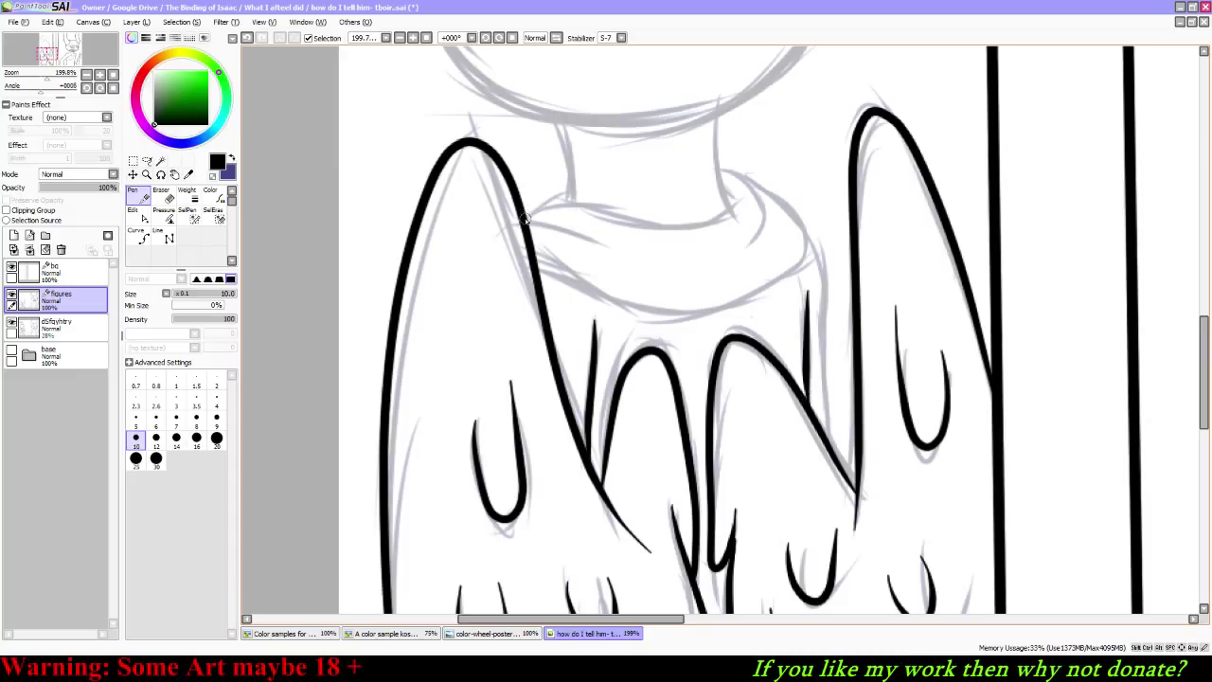
mouse_move(525, 218)
left_mouse_down()
mouse_move(551, 196)
mouse_move(646, 228)
mouse_move(744, 217)
mouse_move(726, 193)
mouse_move(721, 102)
left_mouse_up()
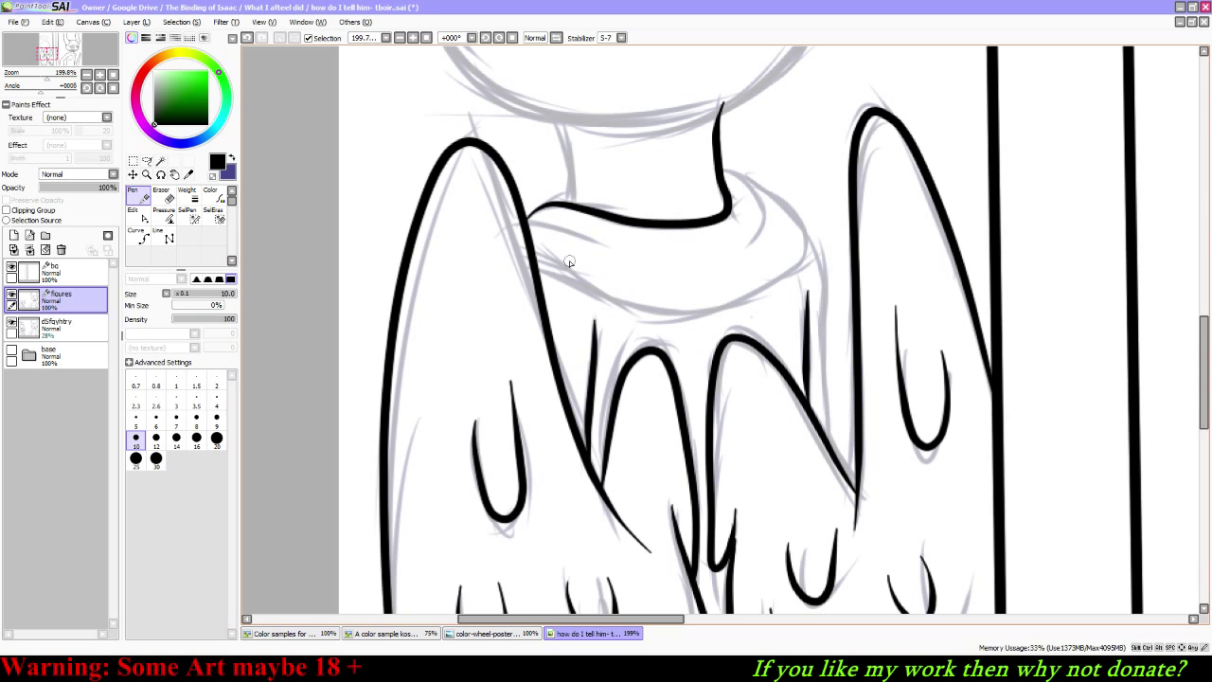
Step: Ink the collar's short fold line beside the wing and its long lower edge curving around the far shoulder
left_click_drag(45, 72, 55, 74)
left_click_drag(488, 161, 331, 115)
key("ctrl+z")
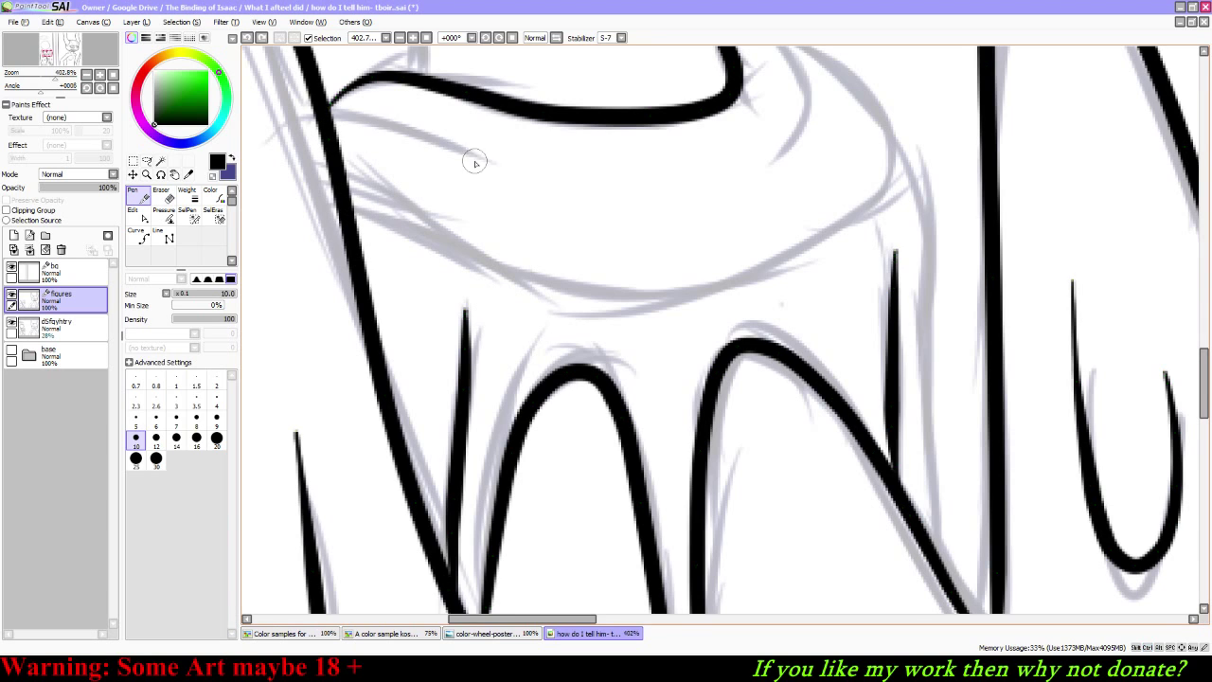
mouse_move(470, 150)
left_mouse_down()
mouse_move(330, 112)
mouse_move(527, 201)
left_mouse_up()
key("ctrl+z")
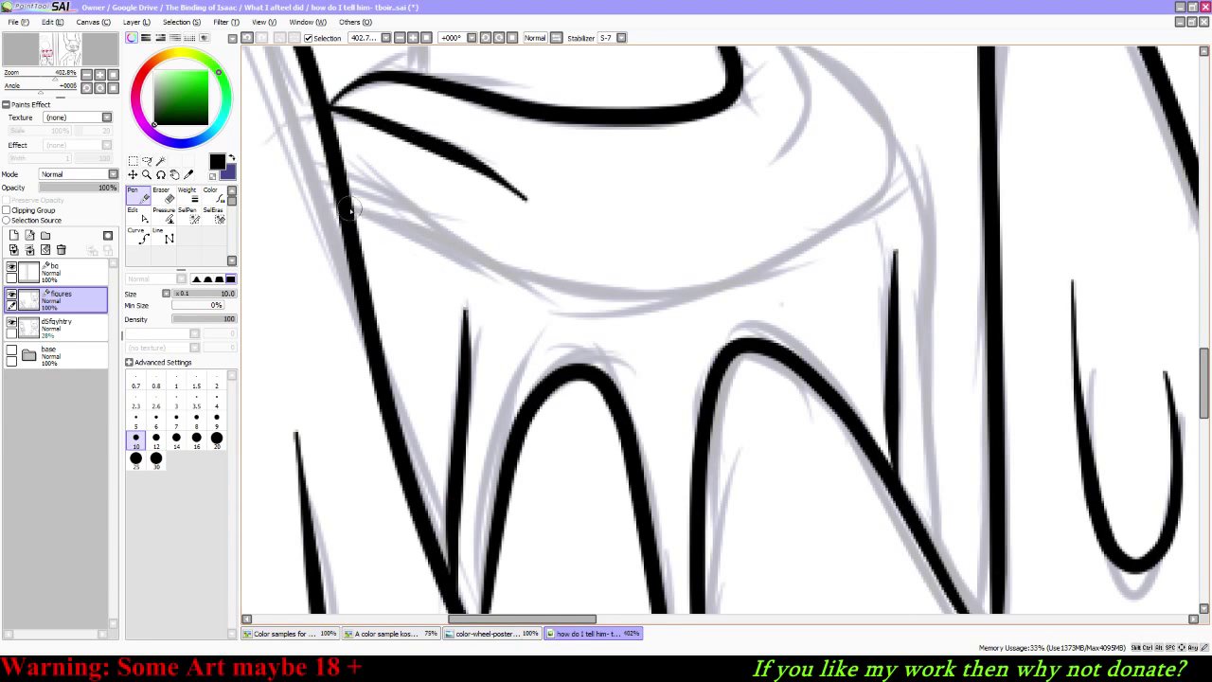
mouse_move(348, 201)
left_mouse_down()
mouse_move(438, 260)
mouse_move(600, 318)
mouse_move(728, 311)
mouse_move(854, 265)
mouse_move(852, 176)
left_mouse_up()
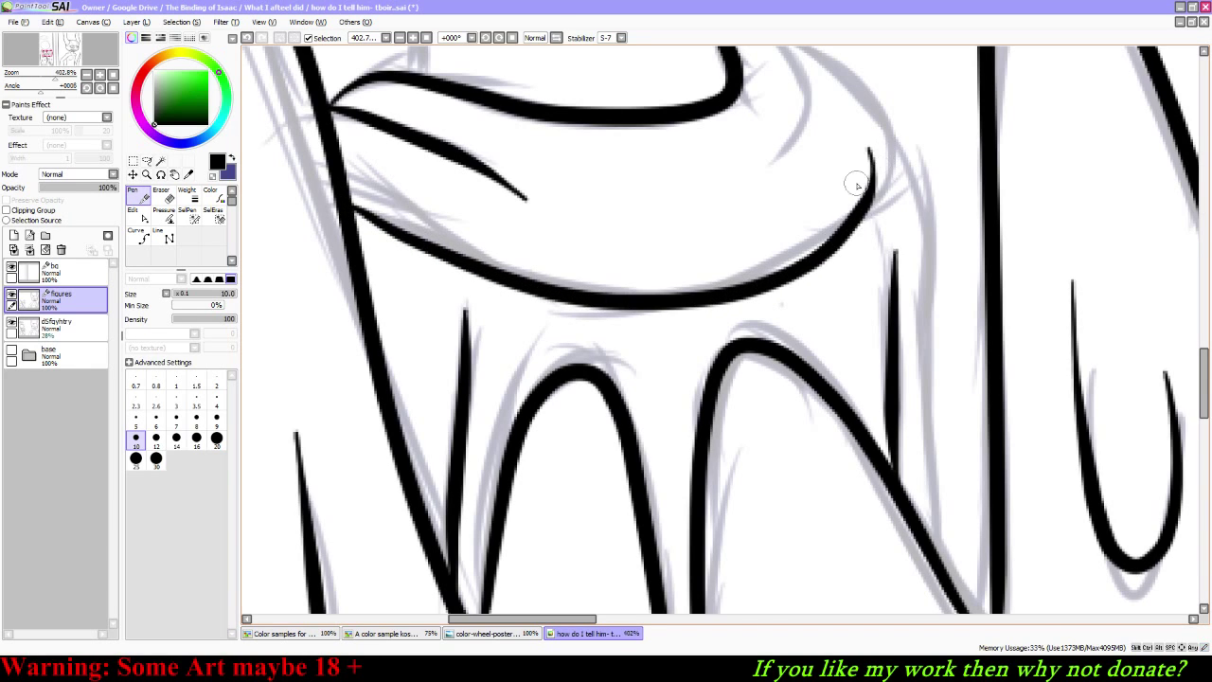
key("ctrl+z")
mouse_move(349, 204)
left_mouse_down()
mouse_move(581, 298)
mouse_move(736, 316)
mouse_move(846, 274)
mouse_move(916, 189)
mouse_move(873, 106)
left_mouse_up()
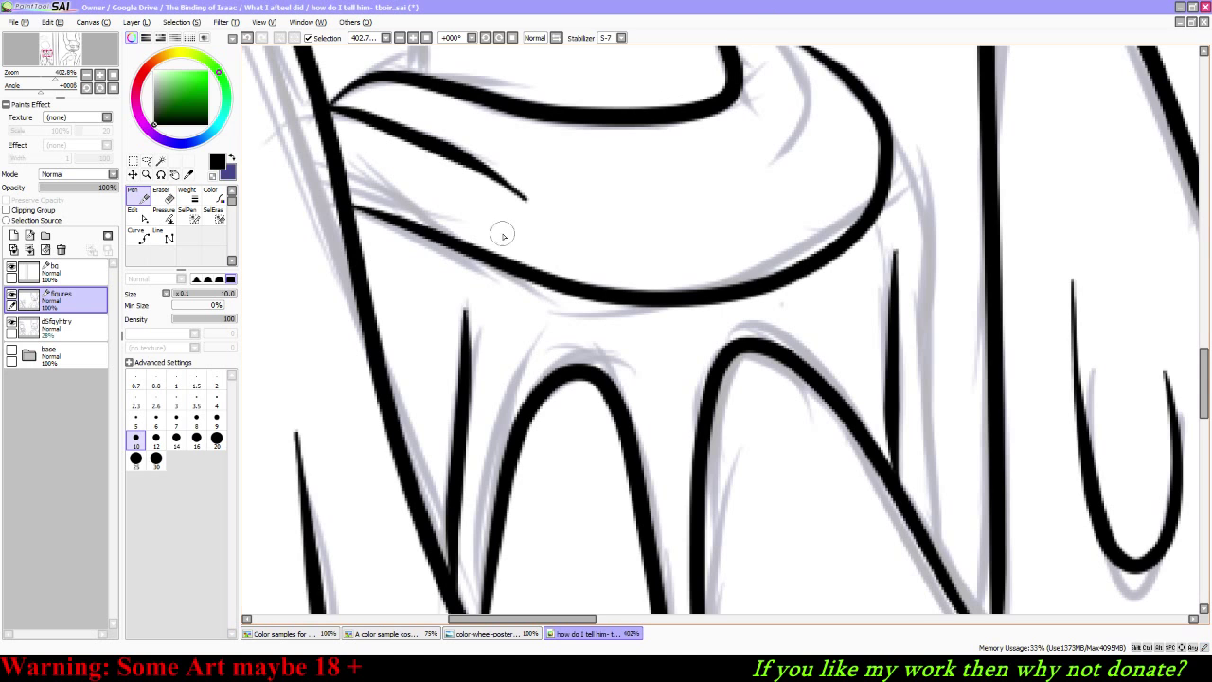
Step: Rotate the canvas view and ink the short curved fold where the collar meets the neck
left_click_drag(41, 95, 27, 101)
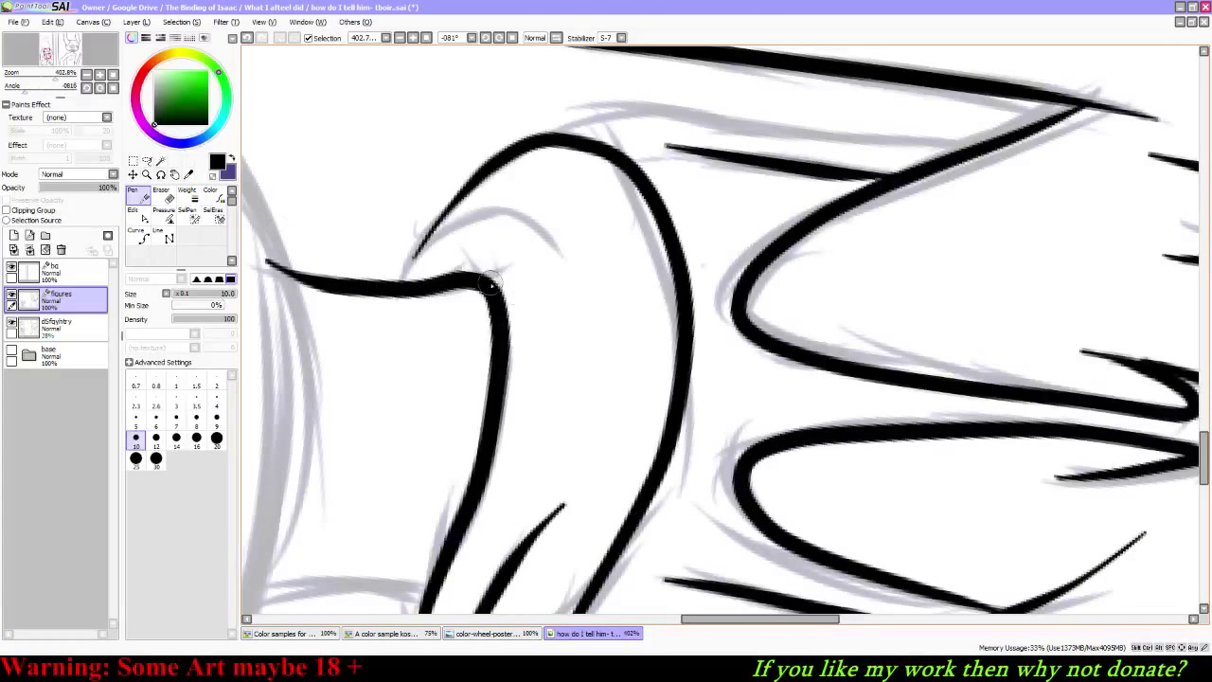
mouse_move(396, 280)
left_mouse_down()
mouse_move(454, 210)
mouse_move(555, 195)
mouse_move(611, 260)
mouse_move(544, 224)
mouse_move(458, 214)
mouse_move(417, 255)
left_mouse_up()
key("ctrl+z")
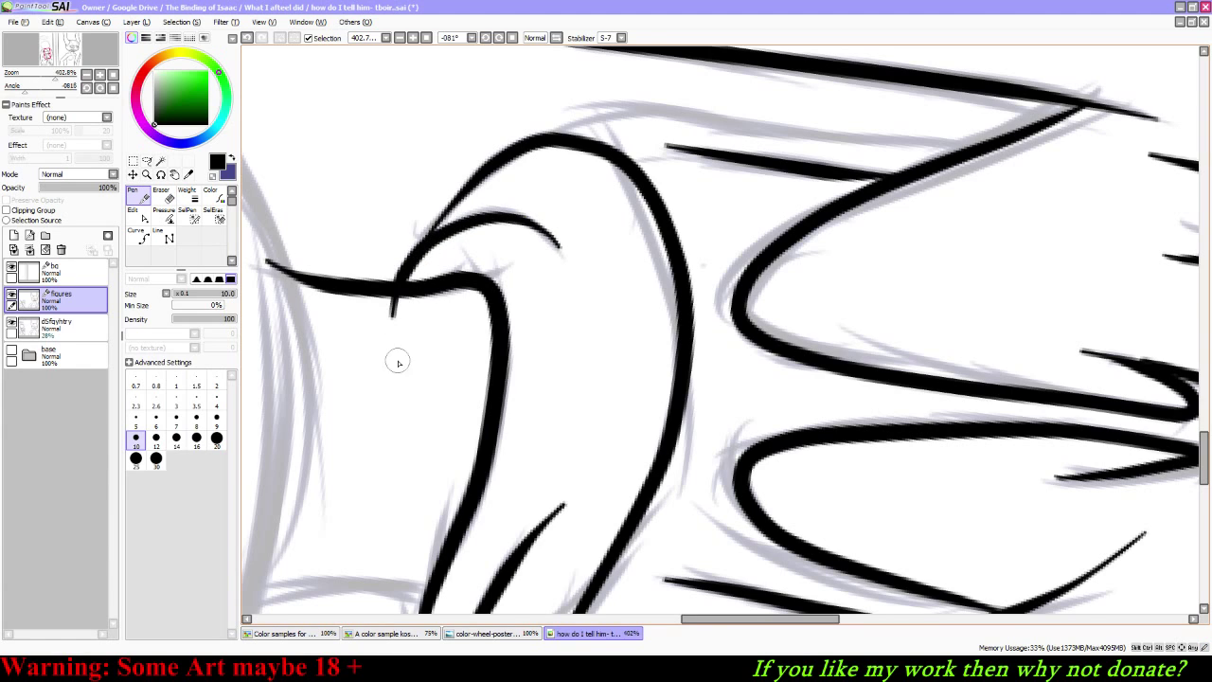
key("ctrl+z")
mouse_move(563, 248)
left_mouse_down()
mouse_move(473, 210)
mouse_move(431, 244)
left_mouse_up()
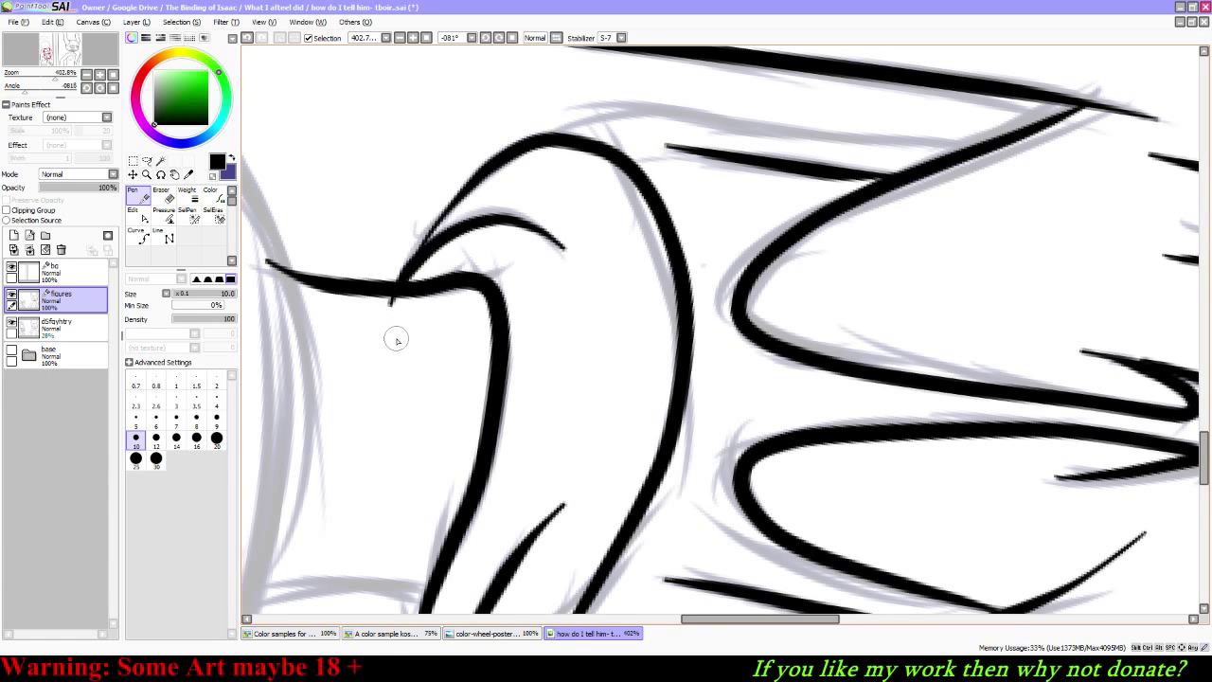
key("ctrl+z")
mouse_move(559, 248)
left_mouse_down()
mouse_move(528, 214)
mouse_move(442, 236)
mouse_move(397, 280)
left_mouse_up()
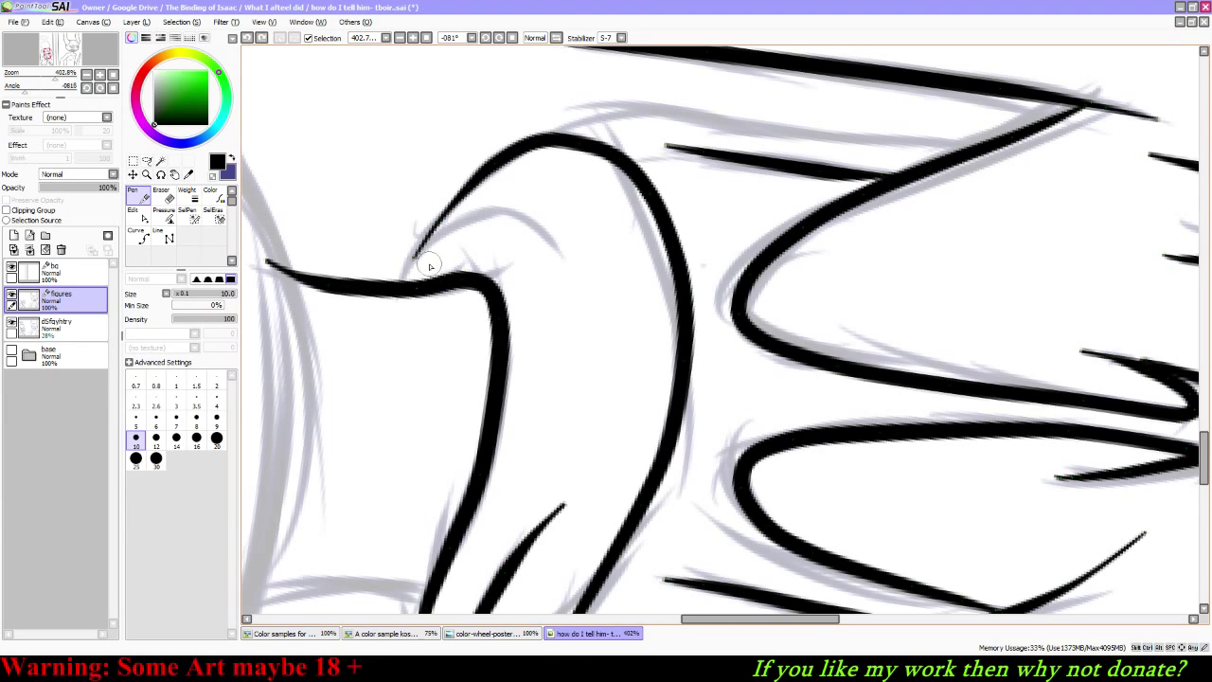
key("ctrl+z")
mouse_move(396, 280)
left_mouse_down()
mouse_move(442, 230)
mouse_move(481, 217)
mouse_move(516, 216)
mouse_move(562, 258)
left_mouse_up()
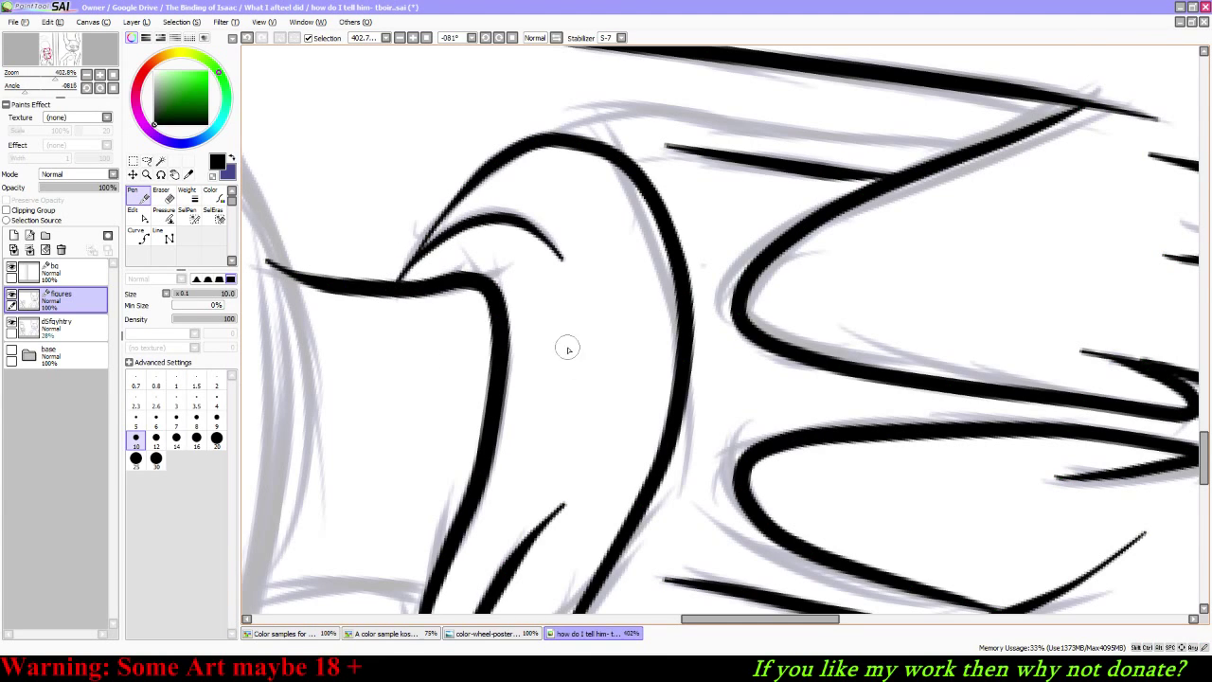
Step: Ink the shoulder and arm line from the collar's outer curve down to the wing outline
mouse_move(553, 136)
left_mouse_down()
mouse_move(758, 110)
mouse_move(899, 138)
left_mouse_up()
key("ctrl+z")
mouse_move(547, 142)
left_mouse_down()
mouse_move(652, 94)
mouse_move(803, 137)
mouse_move(968, 153)
left_mouse_up()
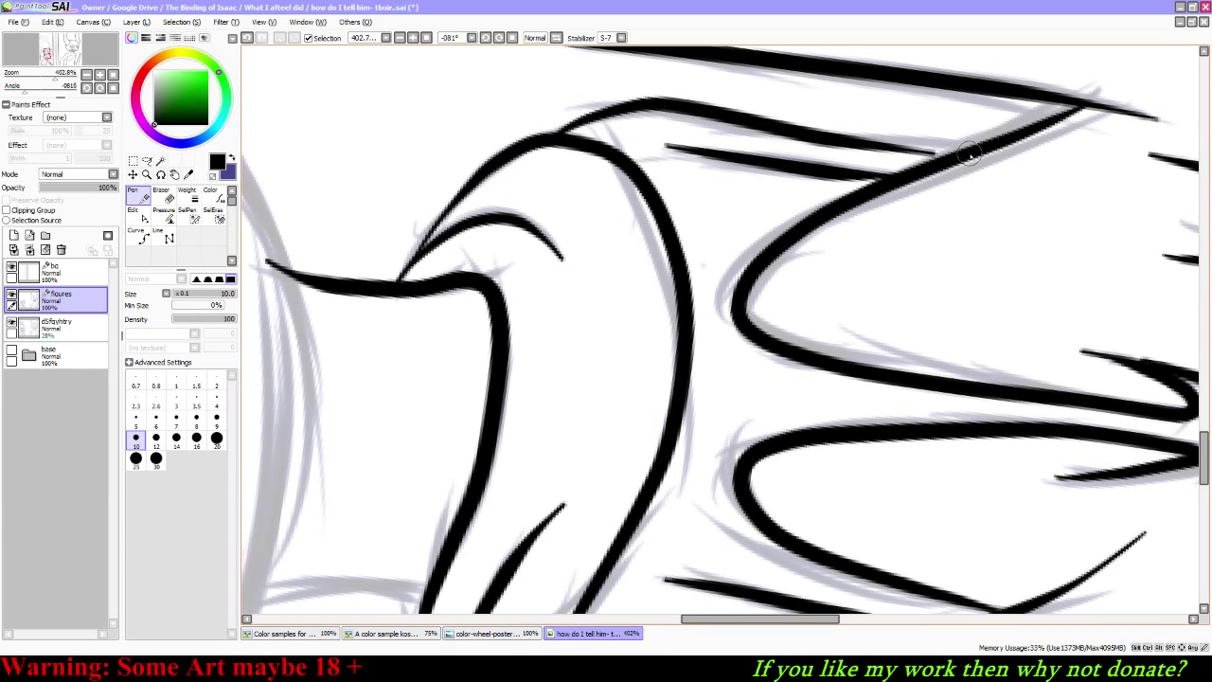
Step: Try to redraw the shoulder line running from the collar's outer curve to the wing outline
key("ctrl+z")
mouse_move(550, 138)
left_mouse_down()
mouse_move(628, 103)
mouse_move(694, 96)
mouse_move(809, 132)
left_mouse_up()
key("ctrl+z")
mouse_move(554, 138)
left_mouse_down()
mouse_move(595, 118)
mouse_move(729, 116)
mouse_move(831, 140)
mouse_move(1031, 142)
left_mouse_up()
key("ctrl+z")
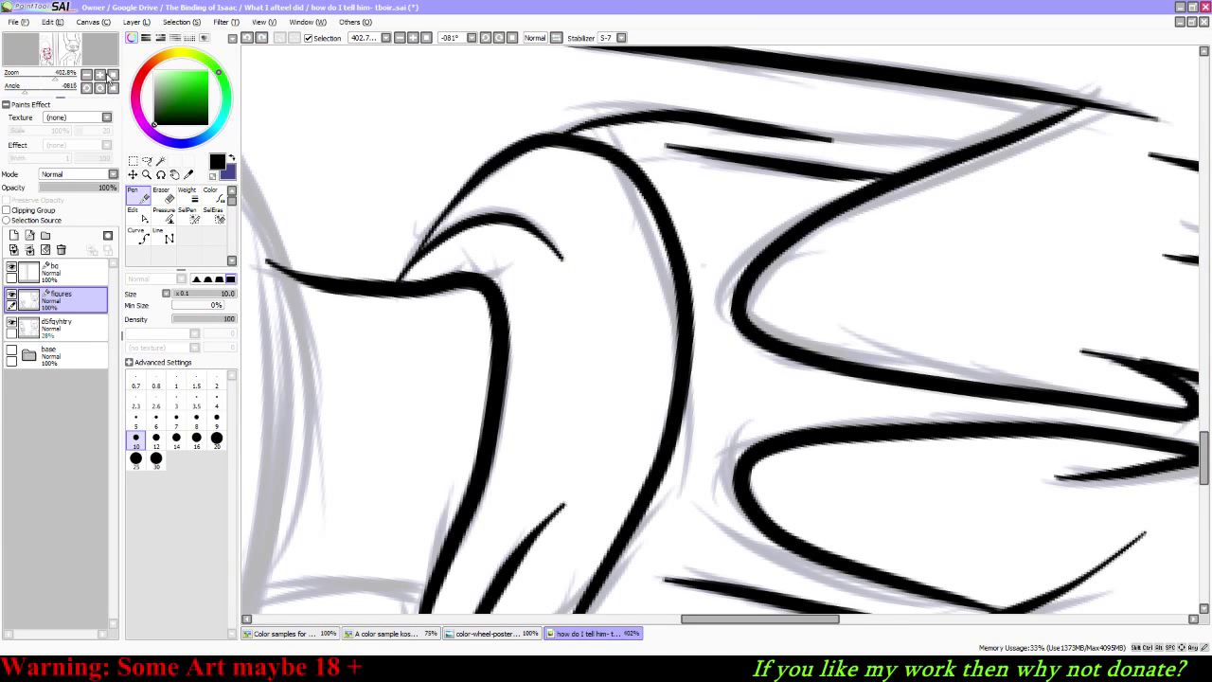
Step: Reset the canvas rotation and undo the last shoulder stroke beside the collar
left_click(111, 76)
left_click(110, 87)
left_click_drag(104, 61, 99, 64)
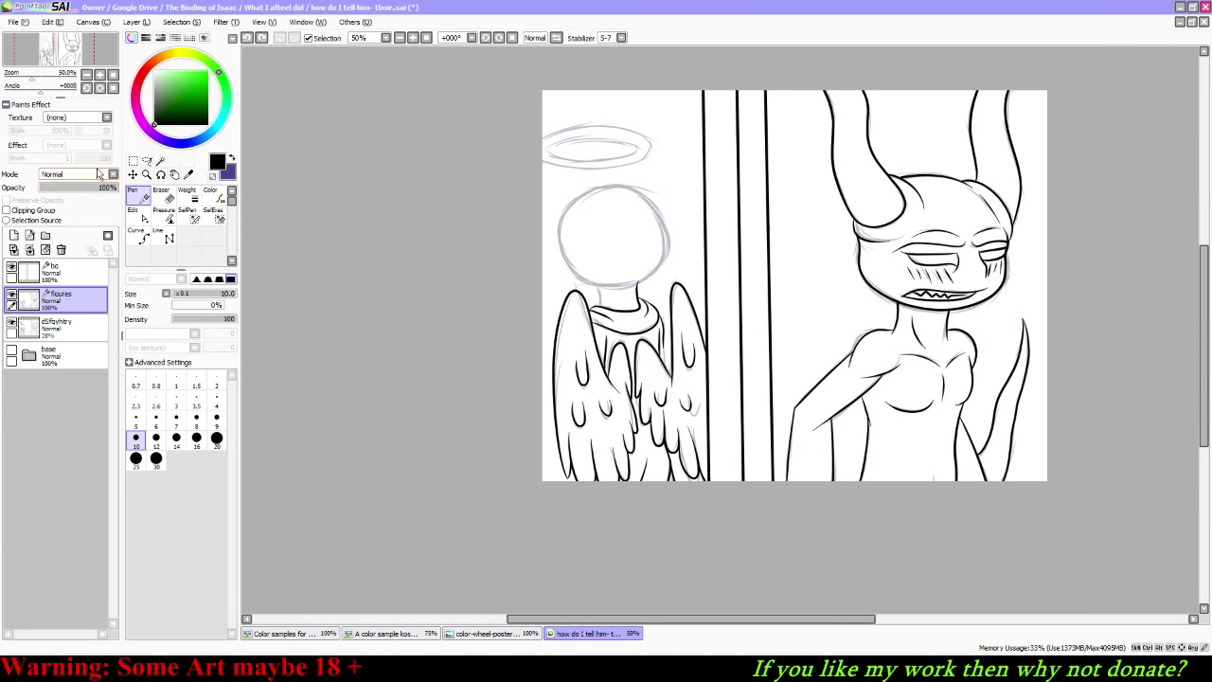
scroll(46, 58, "up", 6)
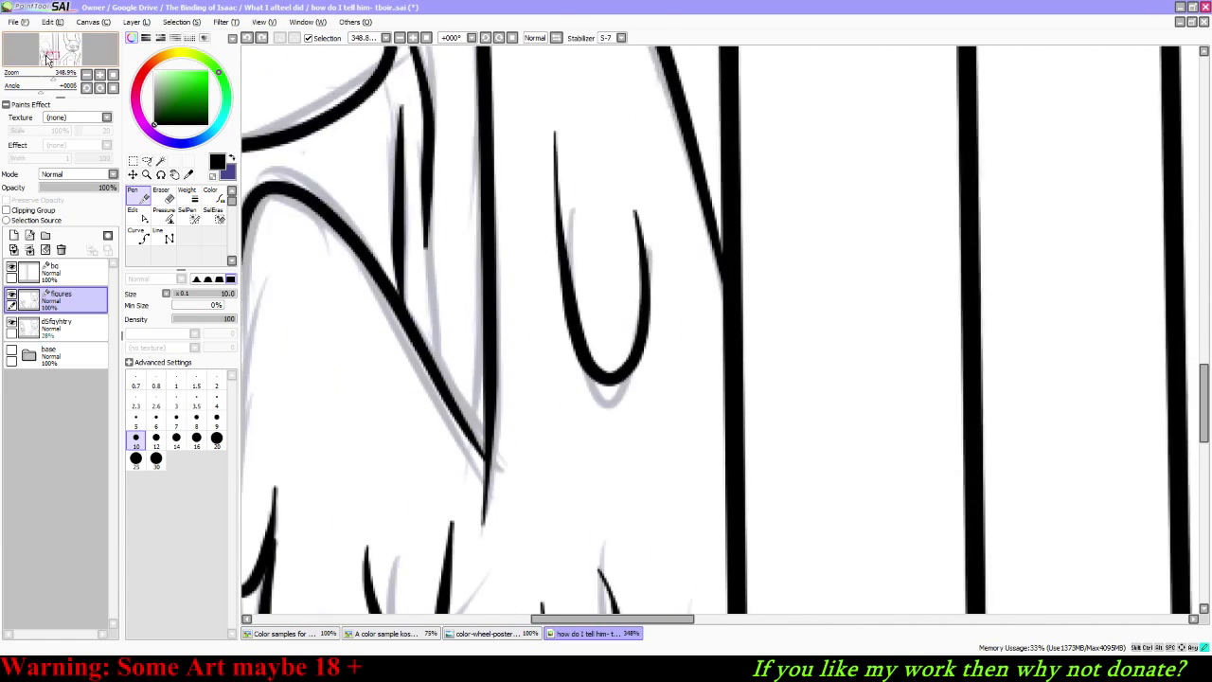
left_click_drag(47, 58, 45, 57)
key("ctrl+z")
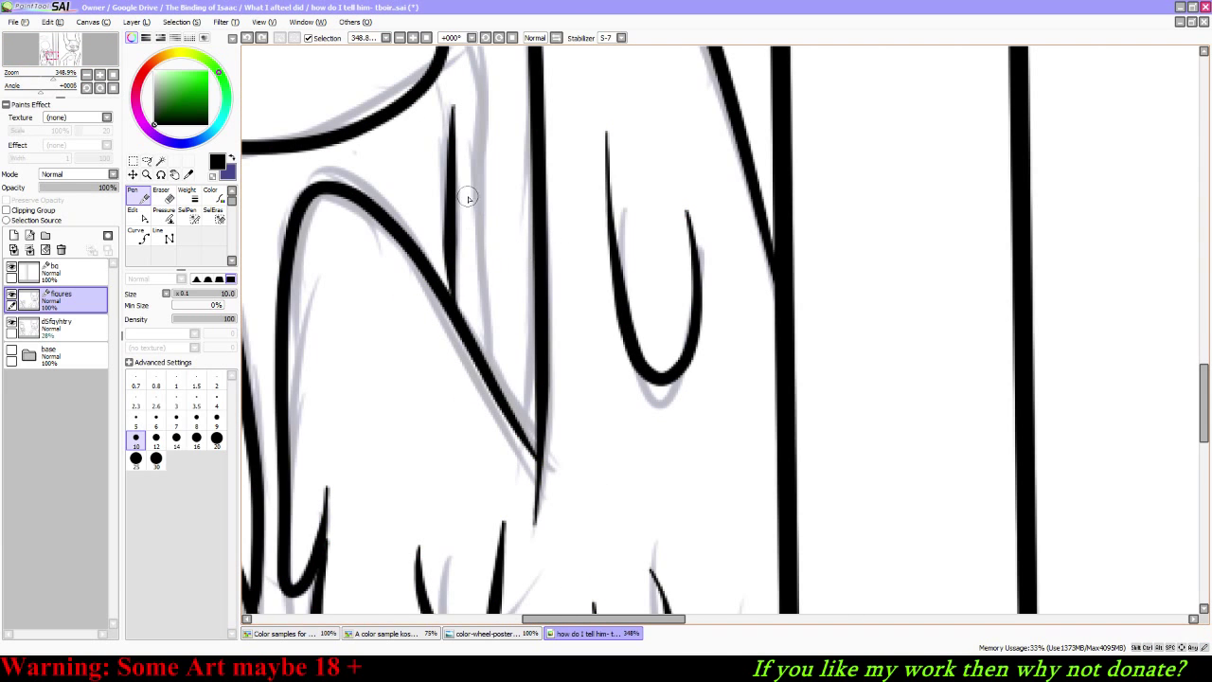
Step: Flip the canvas view horizontally and ink the upper shoulder curve from the collar's outer edge down beside the torso line
left_click(556, 38)
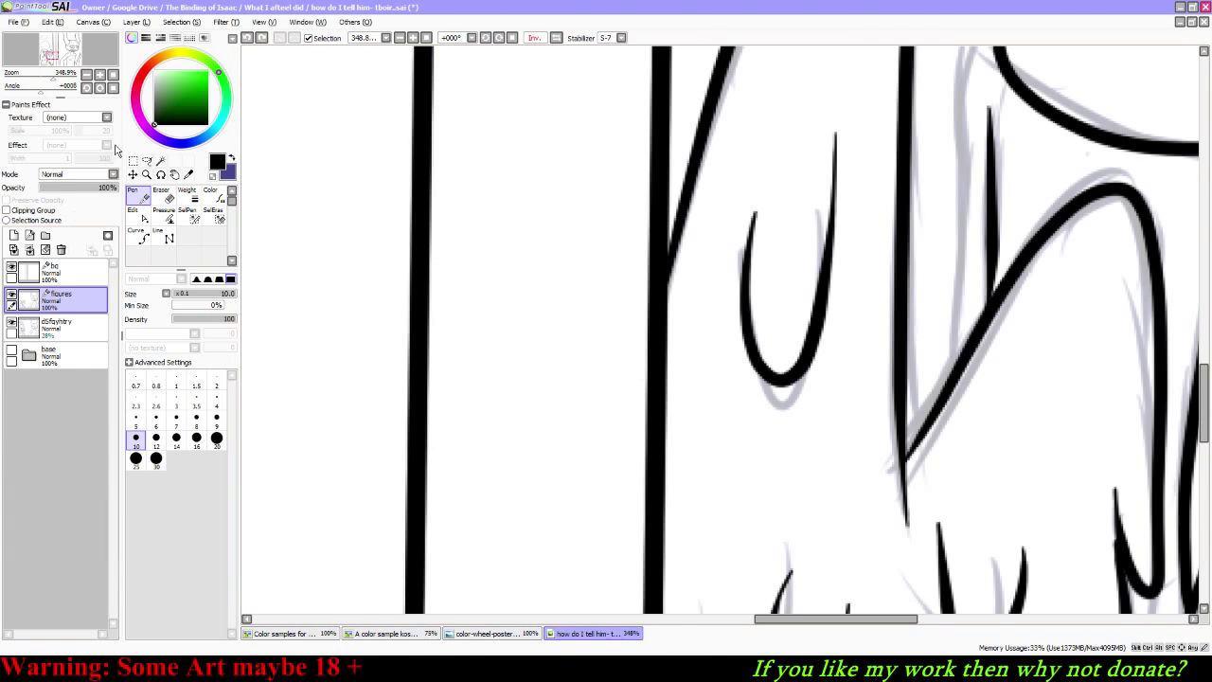
left_click_drag(83, 70, 72, 39)
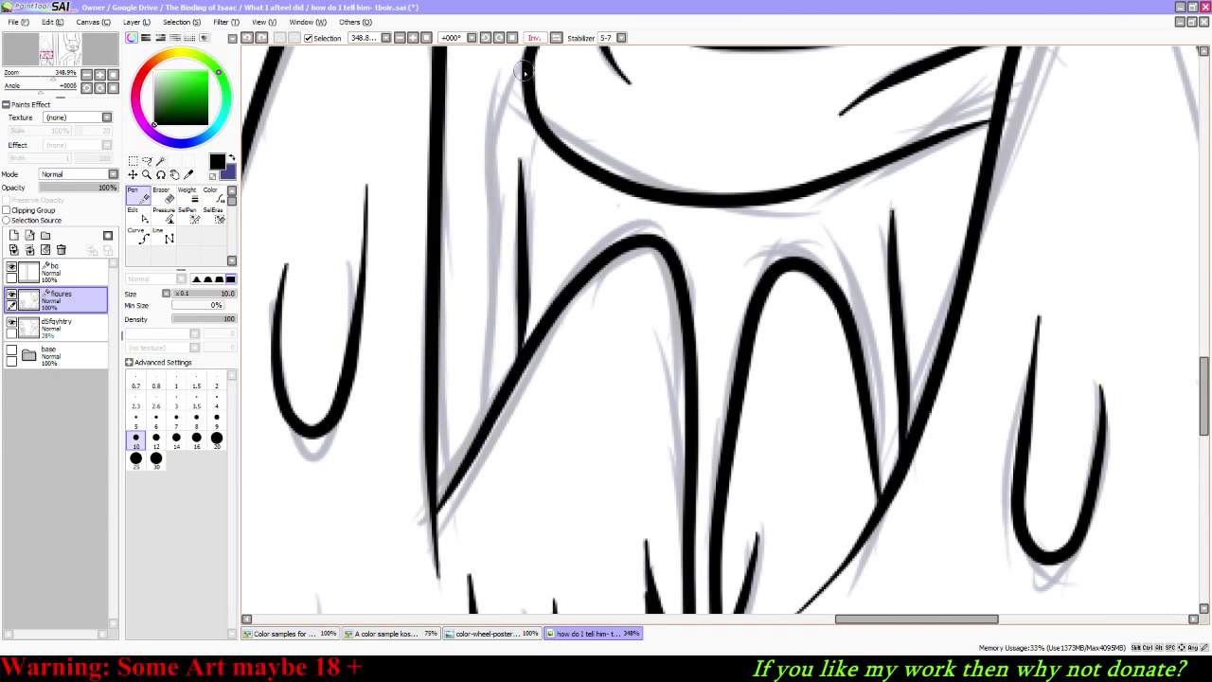
mouse_move(527, 58)
left_mouse_down()
mouse_move(481, 179)
mouse_move(495, 334)
mouse_move(475, 142)
mouse_move(489, 52)
left_mouse_up()
key("ctrl+z")
key("ctrl+z")
mouse_move(502, 301)
left_mouse_down()
mouse_move(492, 123)
mouse_move(533, 41)
left_mouse_up()
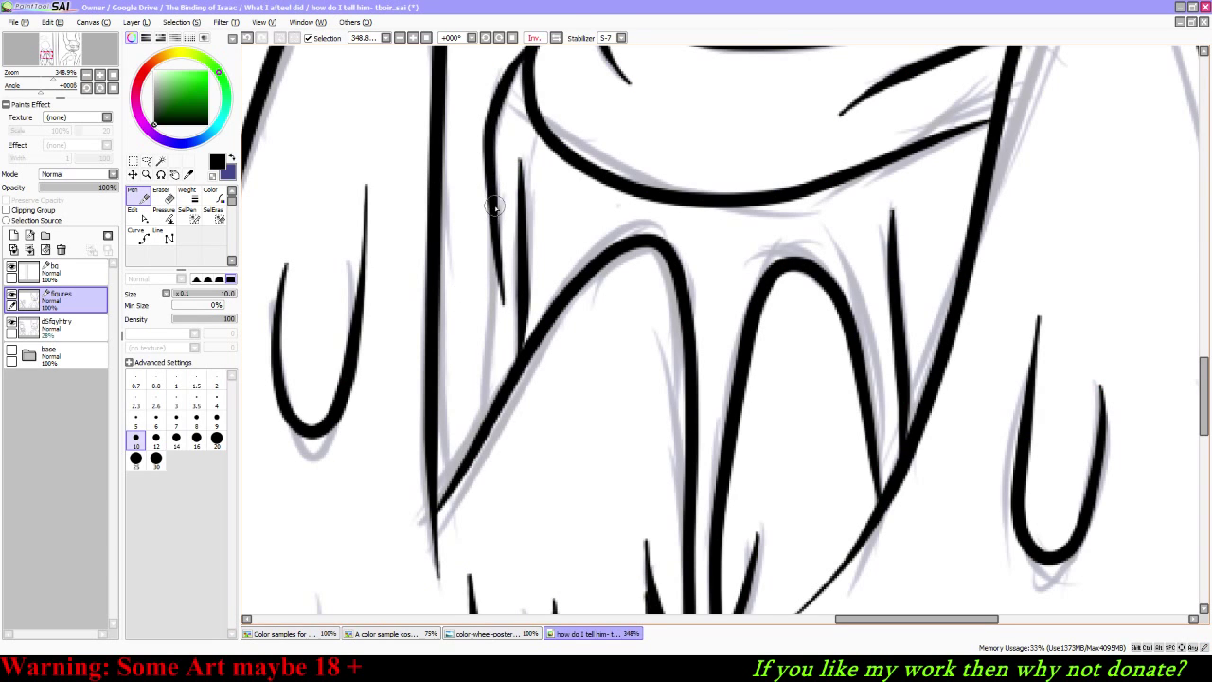
Step: Ink the arm line from the end of the shoulder curve down to the wing outline
left_click_drag(492, 210, 484, 513)
key("ctrl+z")
mouse_move(492, 192)
left_mouse_down()
mouse_move(490, 390)
mouse_move(469, 553)
mouse_move(492, 305)
mouse_move(483, 169)
left_mouse_up()
key("ctrl+z")
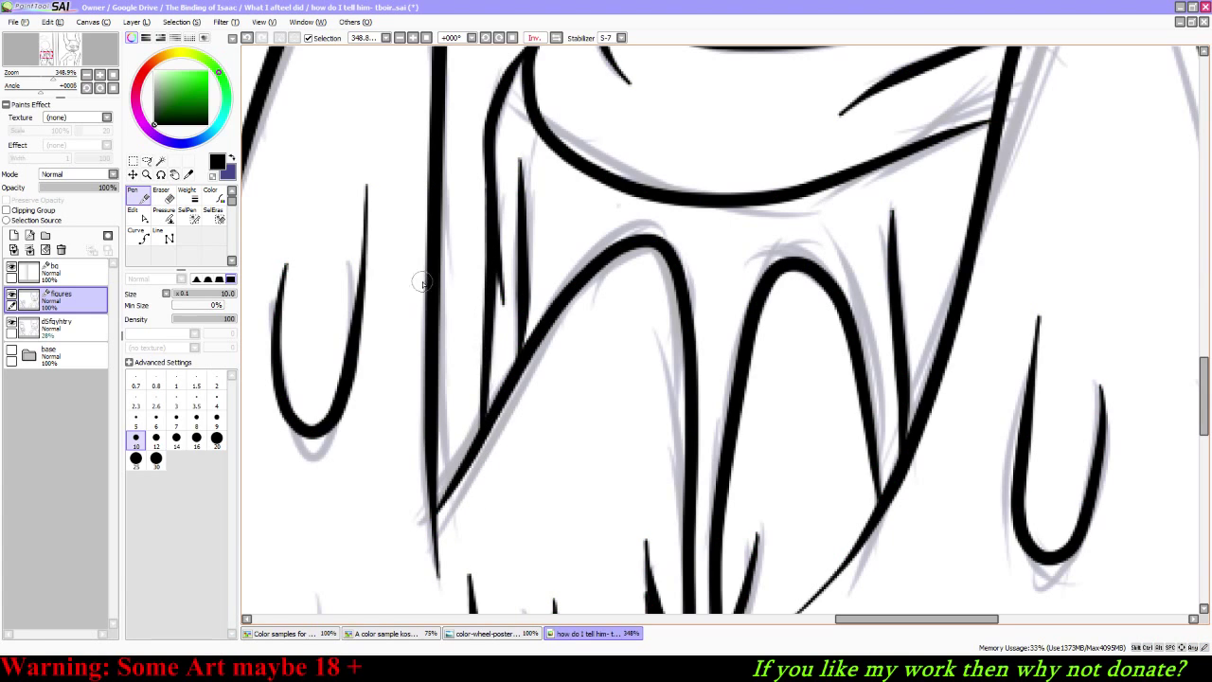
Step: Move the control point at the arm line's upper end so that it lines up with the shoulder curve
left_click(138, 216)
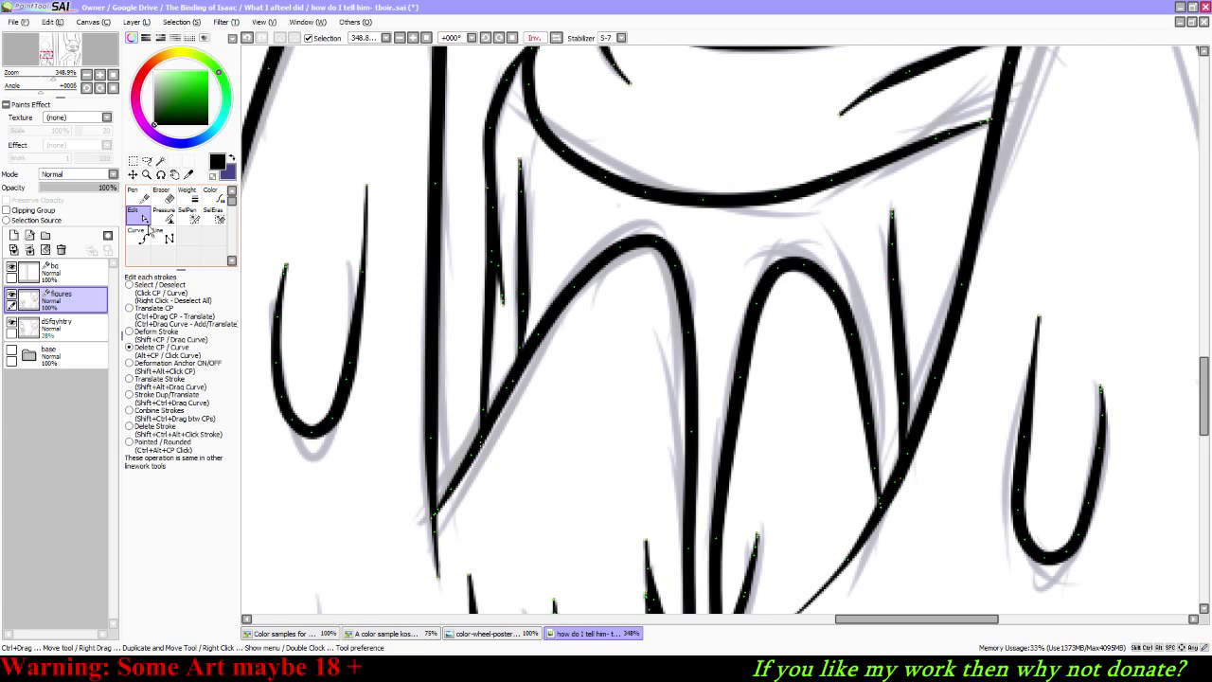
left_click(488, 190)
key("ctrl+z")
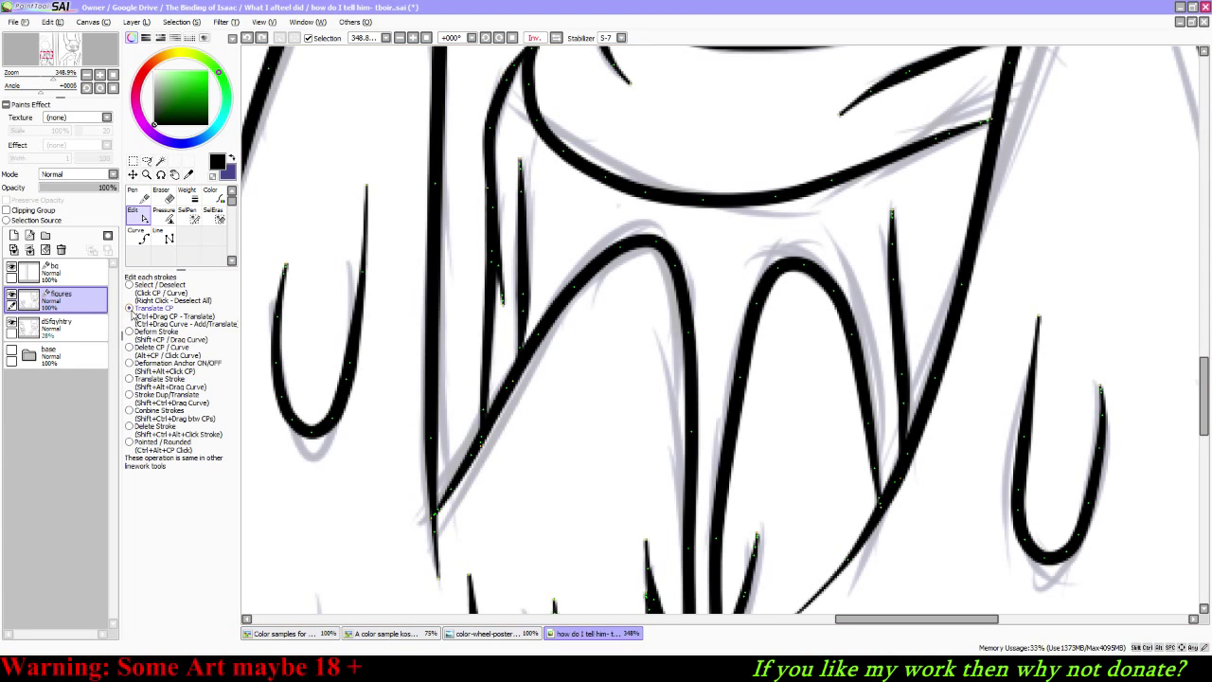
left_click_drag(486, 189, 491, 192)
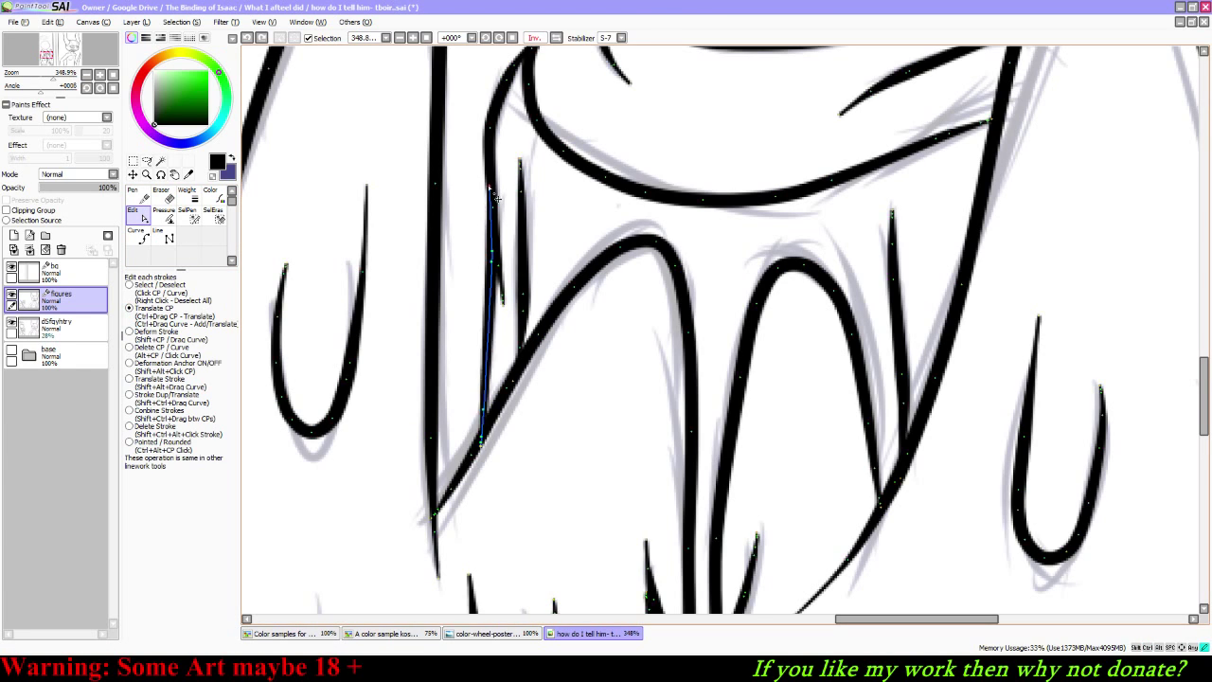
mouse_move(491, 273)
left_mouse_down()
mouse_move(484, 312)
mouse_move(497, 314)
left_mouse_up()
key("ctrl+z")
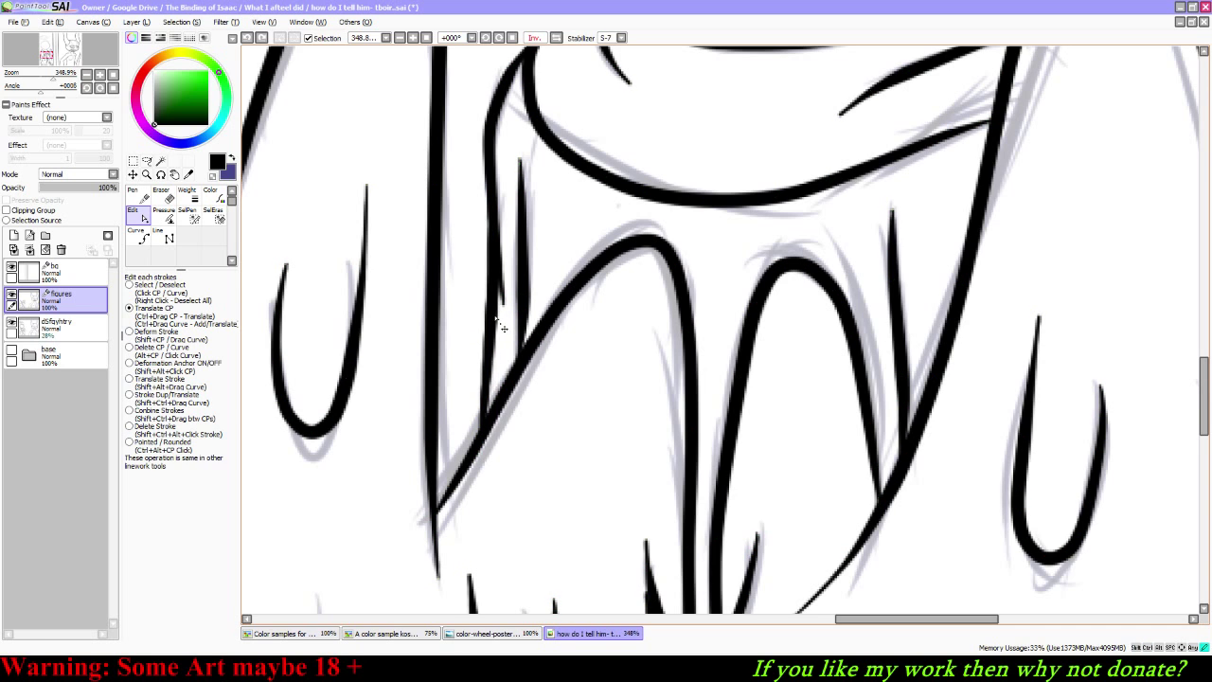
Step: Adjust the pressure of the control points where the arm line overlaps the shoulder curve
left_click(170, 218)
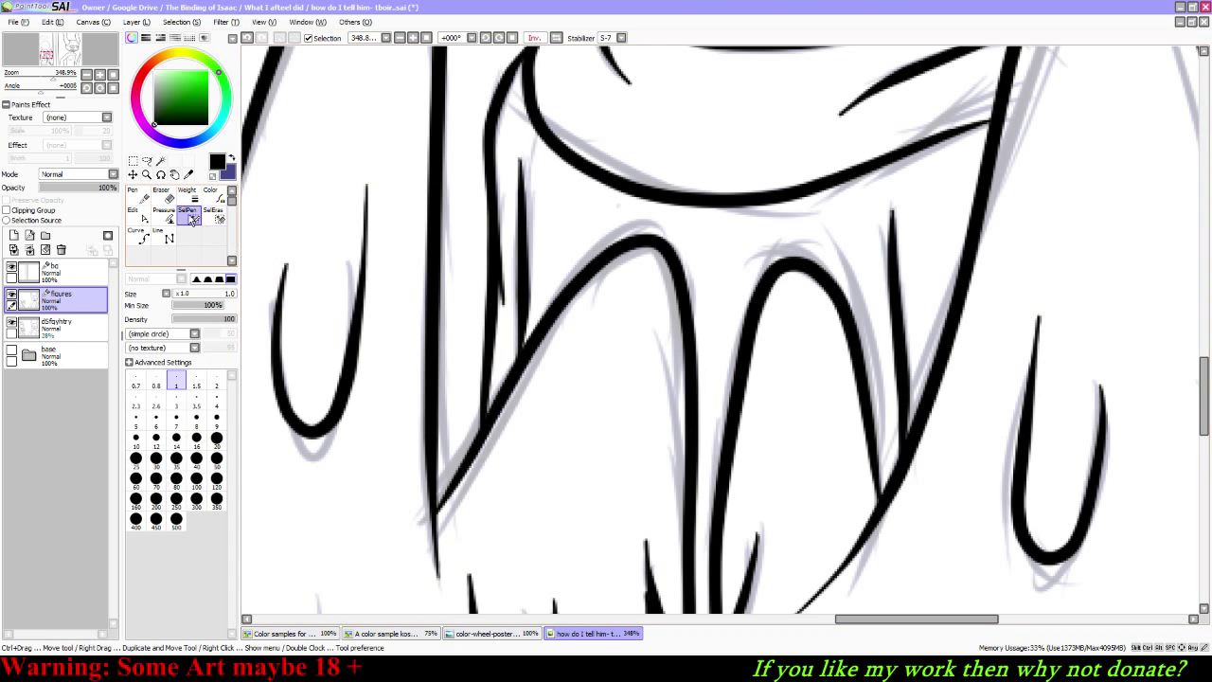
left_click(170, 218)
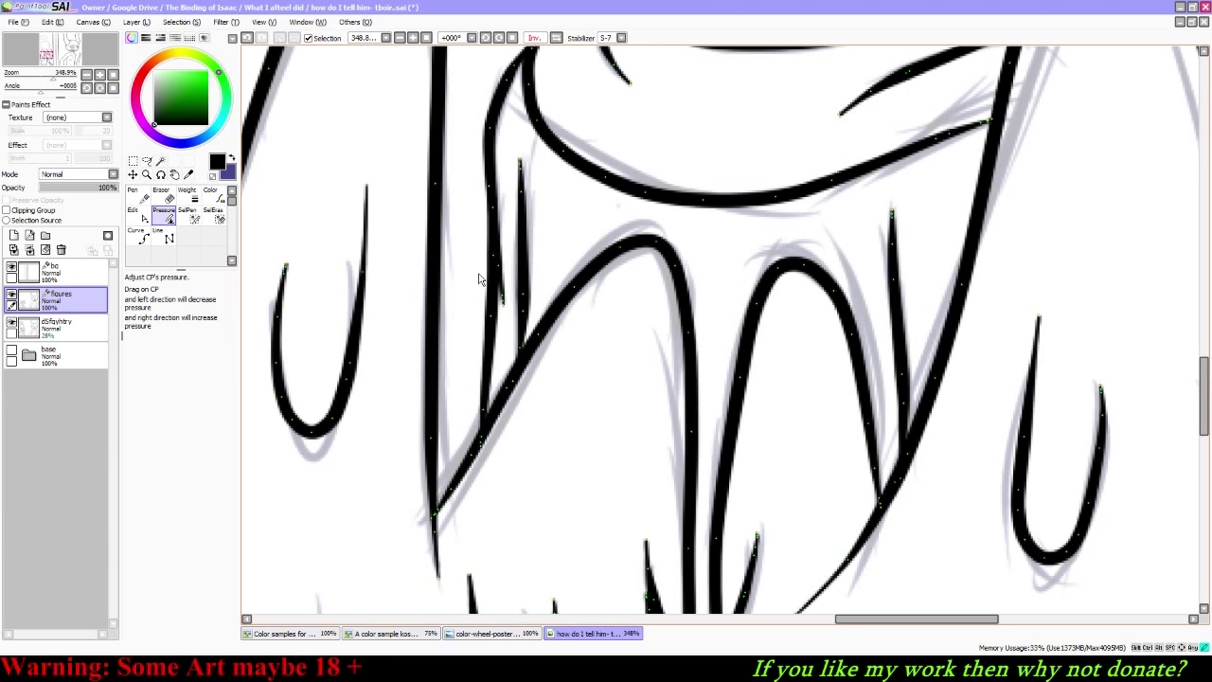
mouse_move(493, 257)
left_mouse_down()
mouse_move(424, 294)
mouse_move(492, 270)
mouse_move(504, 238)
left_mouse_up()
mouse_move(502, 294)
left_mouse_down()
mouse_move(494, 284)
mouse_move(528, 334)
mouse_move(460, 349)
mouse_move(492, 478)
left_mouse_up()
left_click(137, 216)
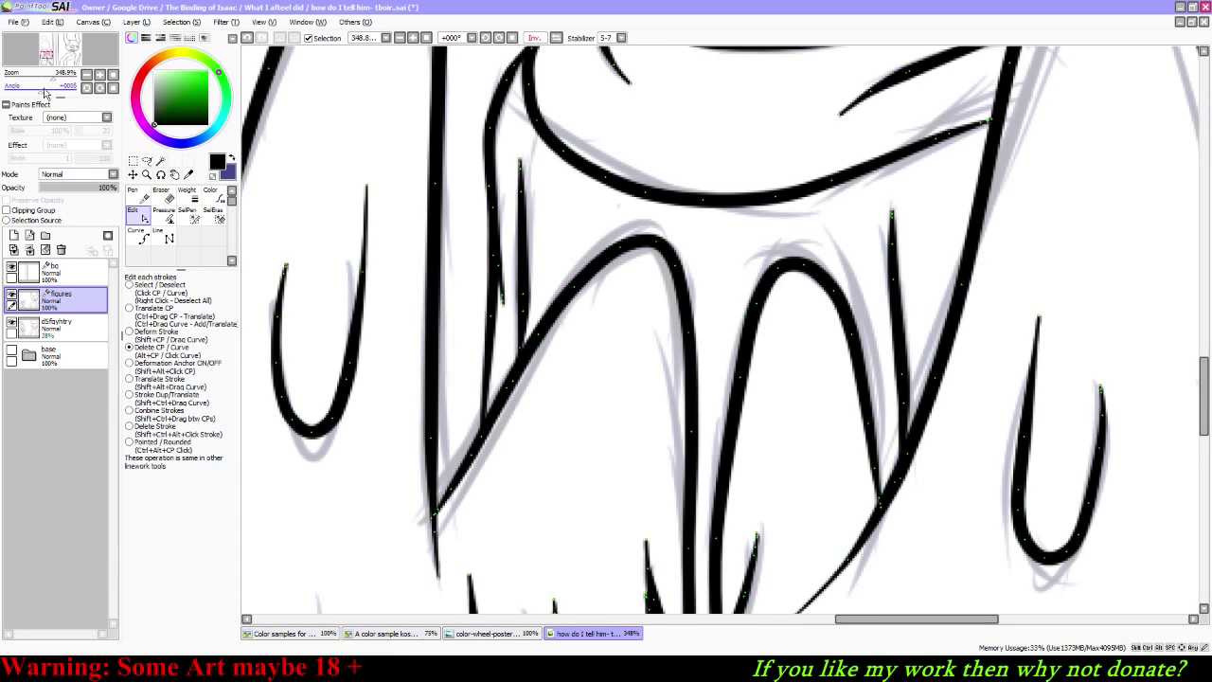
Step: Flip the canvas view back to normal and ink the neck's missing side line from the head down to the collar
mouse_move(53, 79)
left_mouse_down()
mouse_move(32, 82)
mouse_move(95, 76)
mouse_move(77, 73)
left_mouse_up()
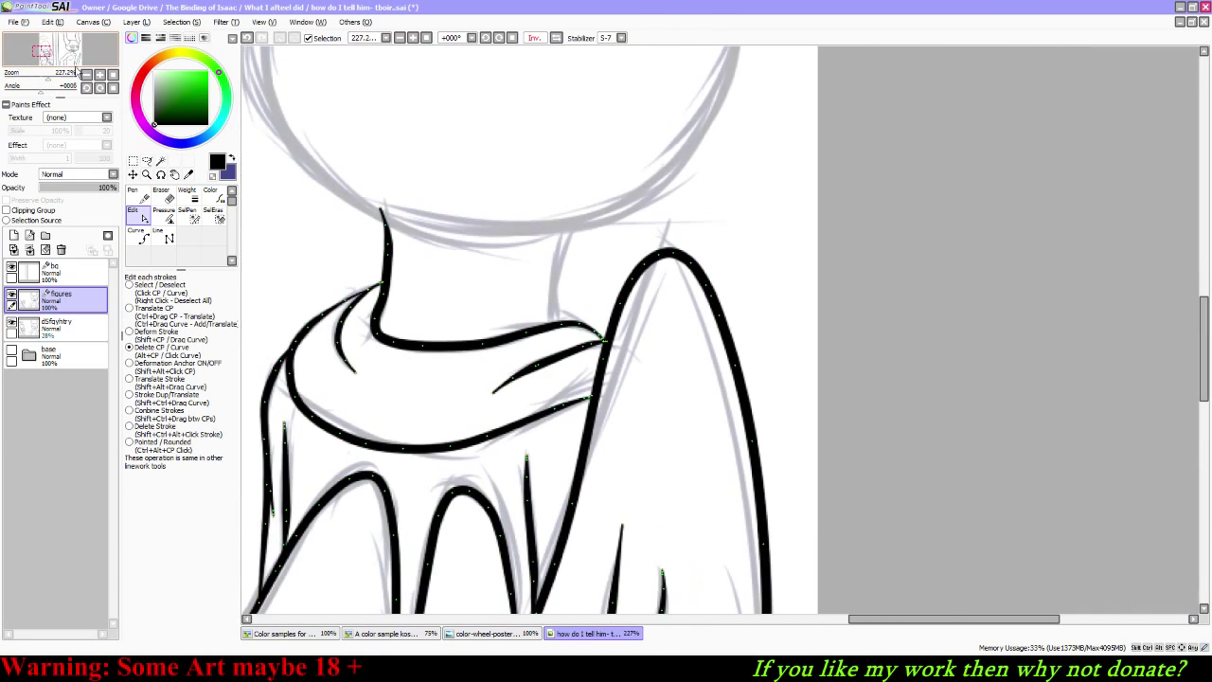
left_click(137, 191)
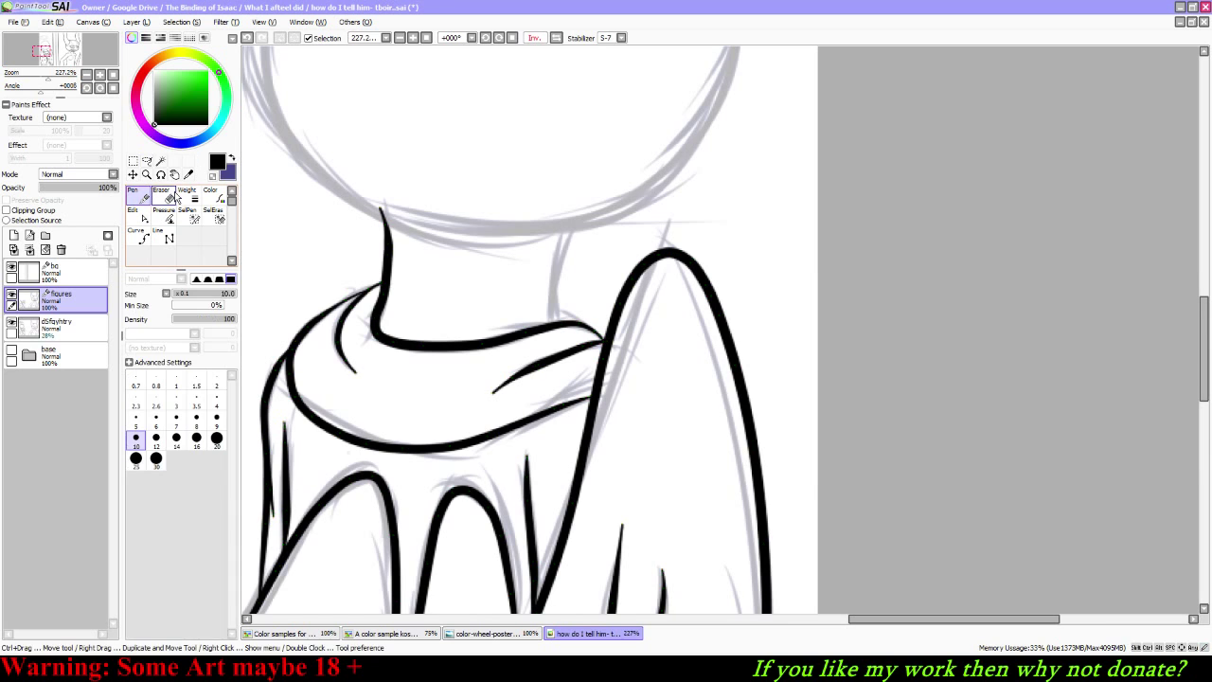
left_click(556, 38)
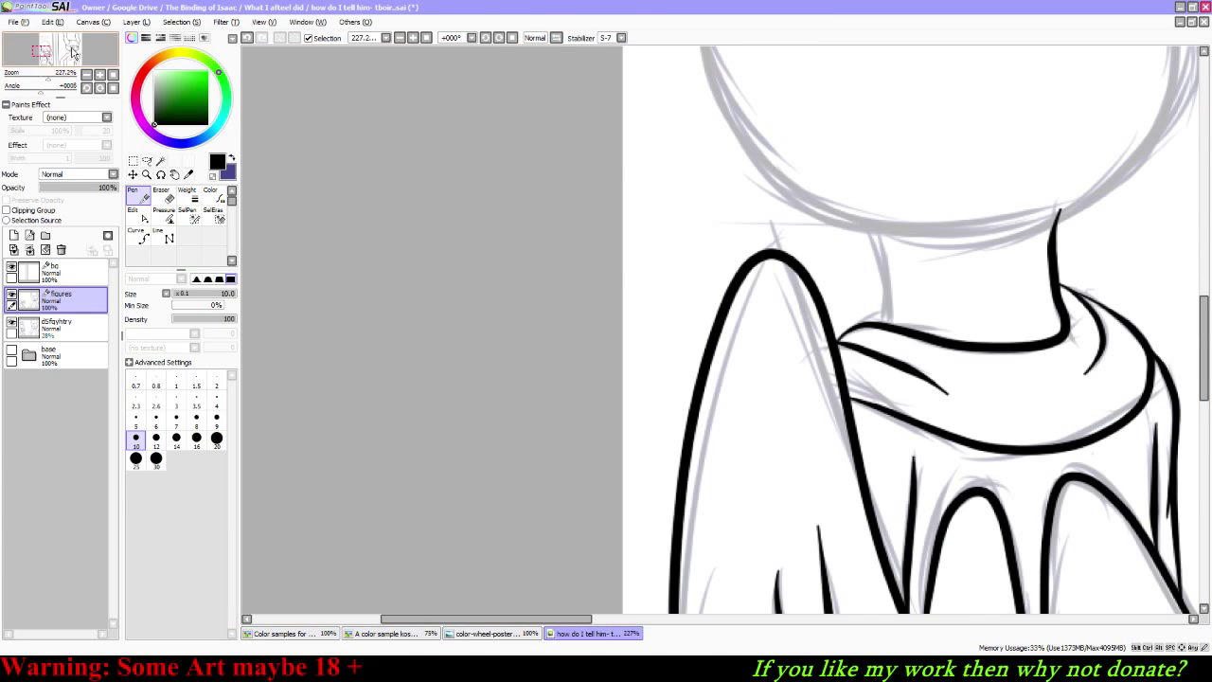
left_click_drag(74, 52, 81, 54)
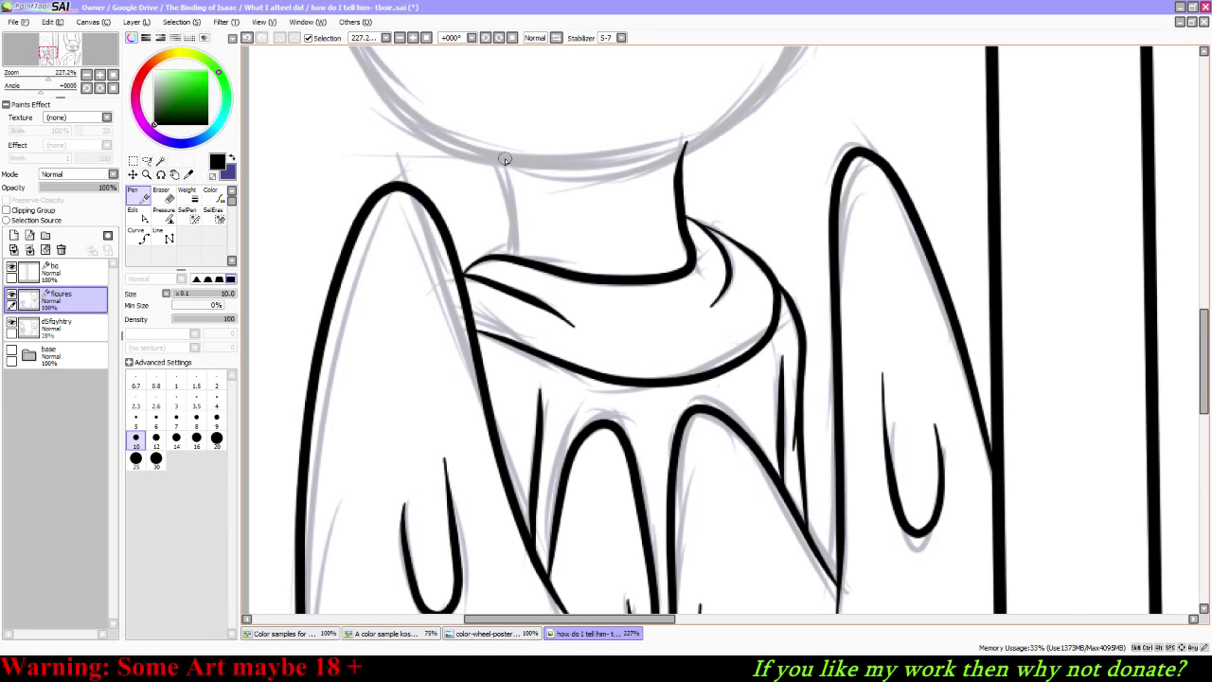
left_click_drag(499, 158, 513, 267)
key("ctrl+z")
left_click_drag(497, 156, 512, 269)
key("ctrl+z")
mouse_move(512, 209)
left_mouse_down()
mouse_move(507, 267)
mouse_move(515, 203)
mouse_move(498, 153)
left_mouse_up()
key("ctrl+z")
Step: Switch to the Curve tool and set its size to 8, testing segments at sizes 10 and 7 beside the head
mouse_move(55, 52)
left_mouse_down()
mouse_move(55, 39)
mouse_move(53, 52)
left_mouse_up()
left_click(137, 235)
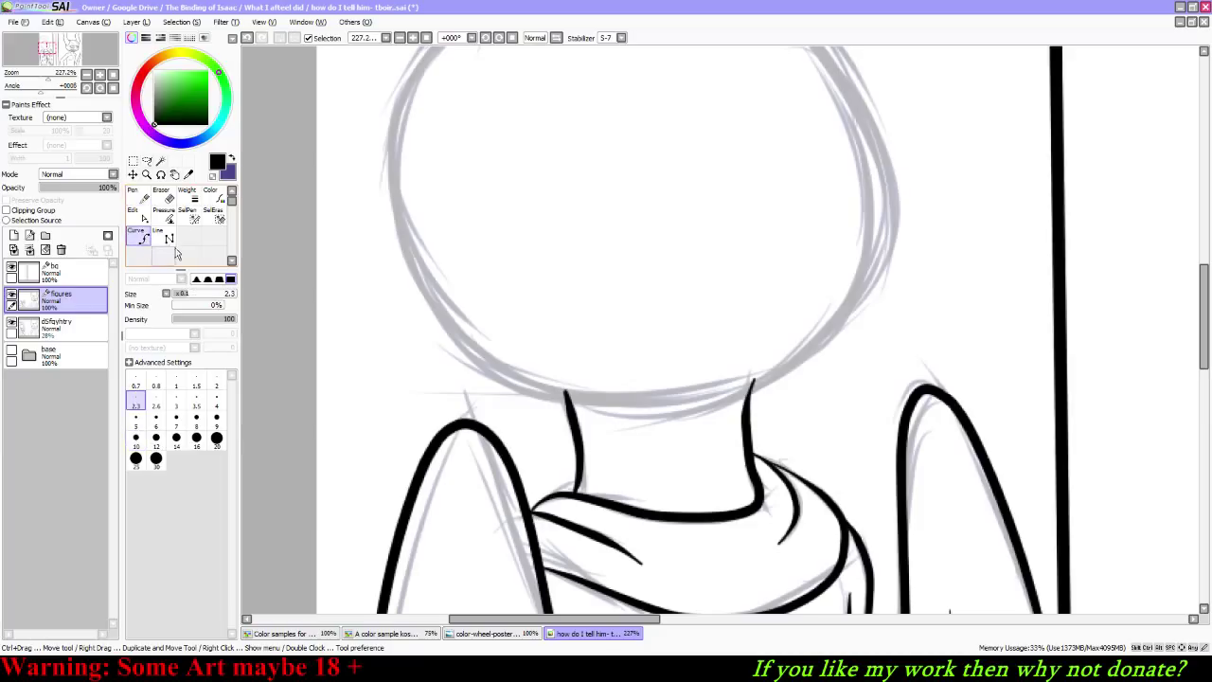
left_click(136, 423)
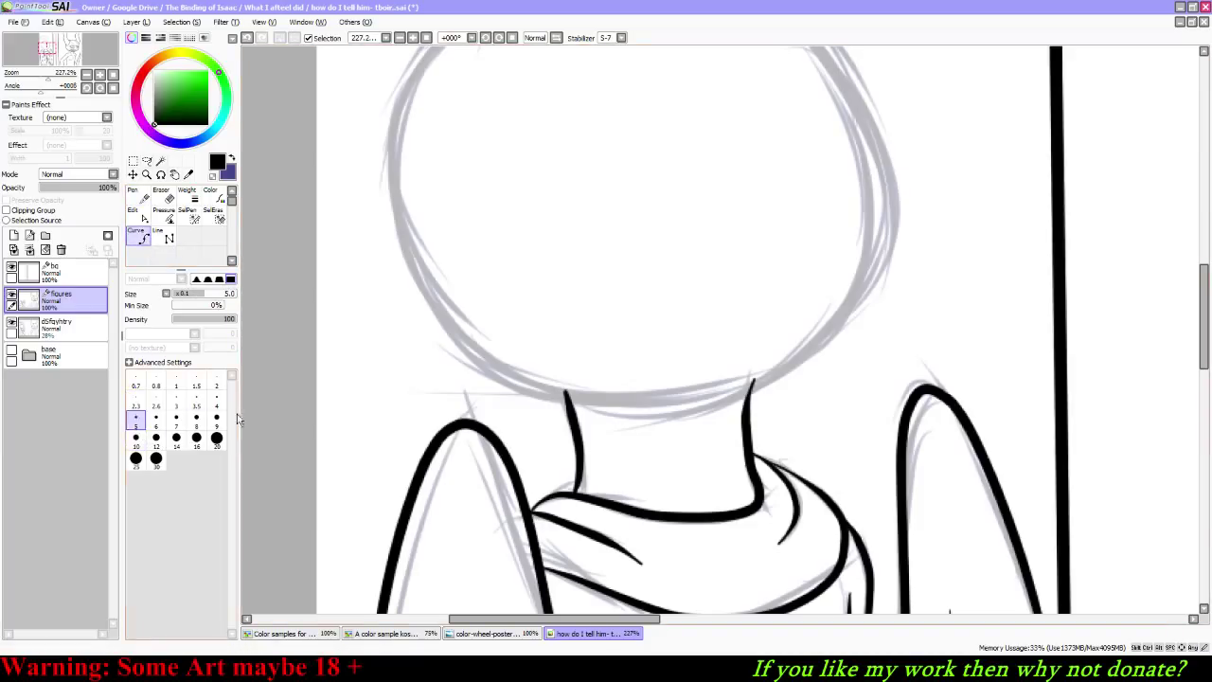
left_click(135, 438)
left_click(505, 342)
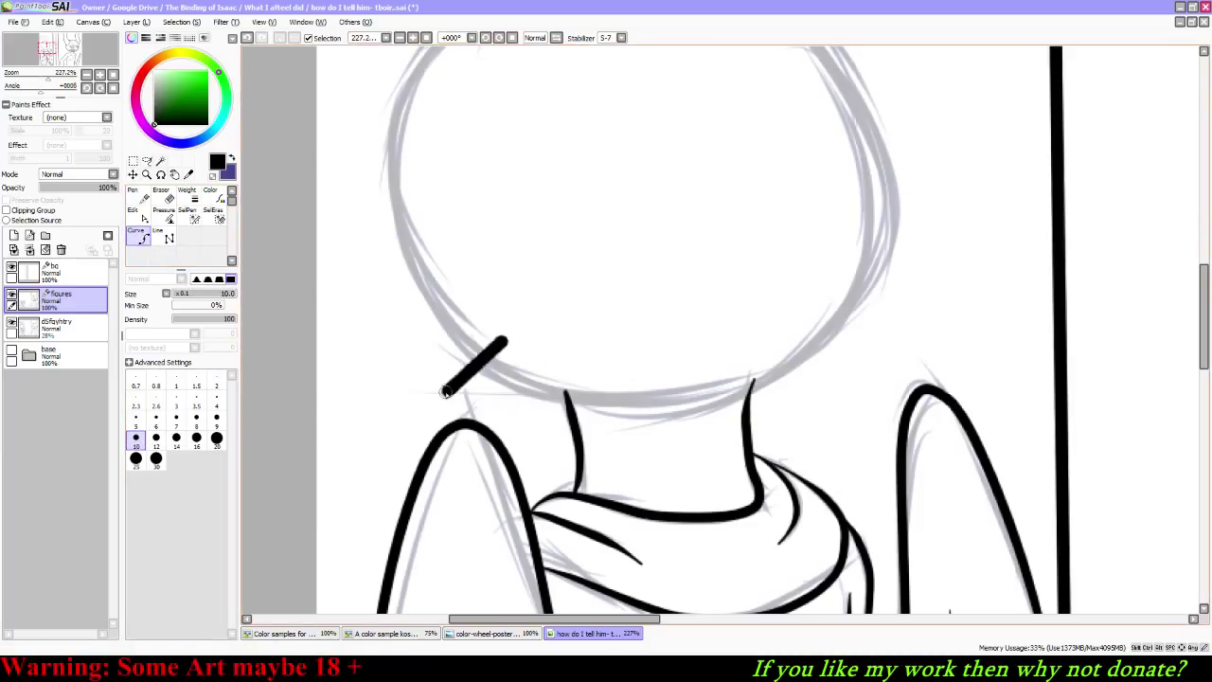
left_click(176, 418)
left_click(473, 317)
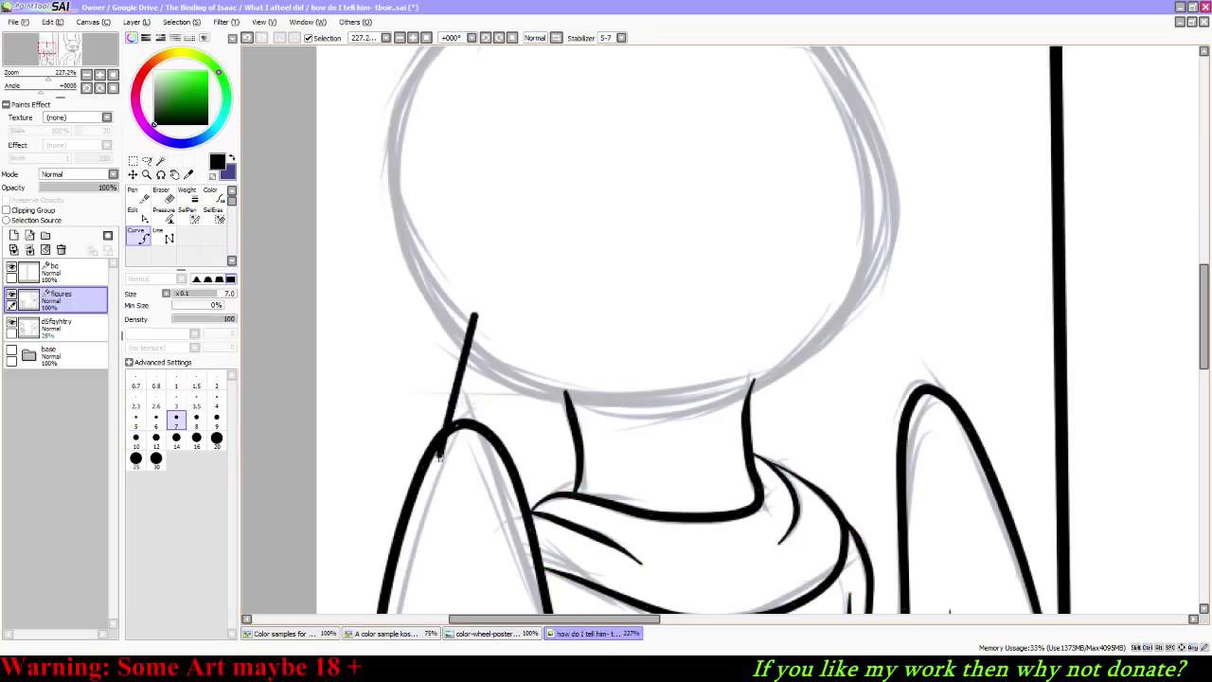
left_click(196, 417)
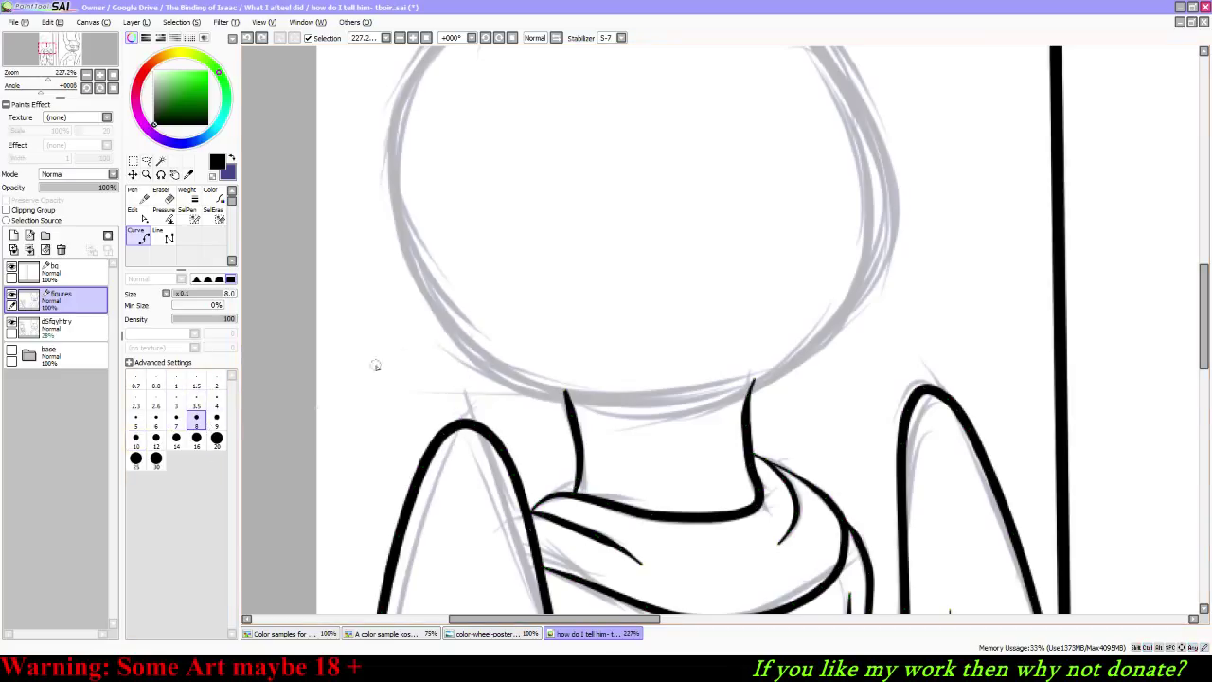
left_click(447, 326)
key("ctrl+z")
Step: Trace the head outline with curve points from above the neck around the lower left and up the side
left_click(596, 395)
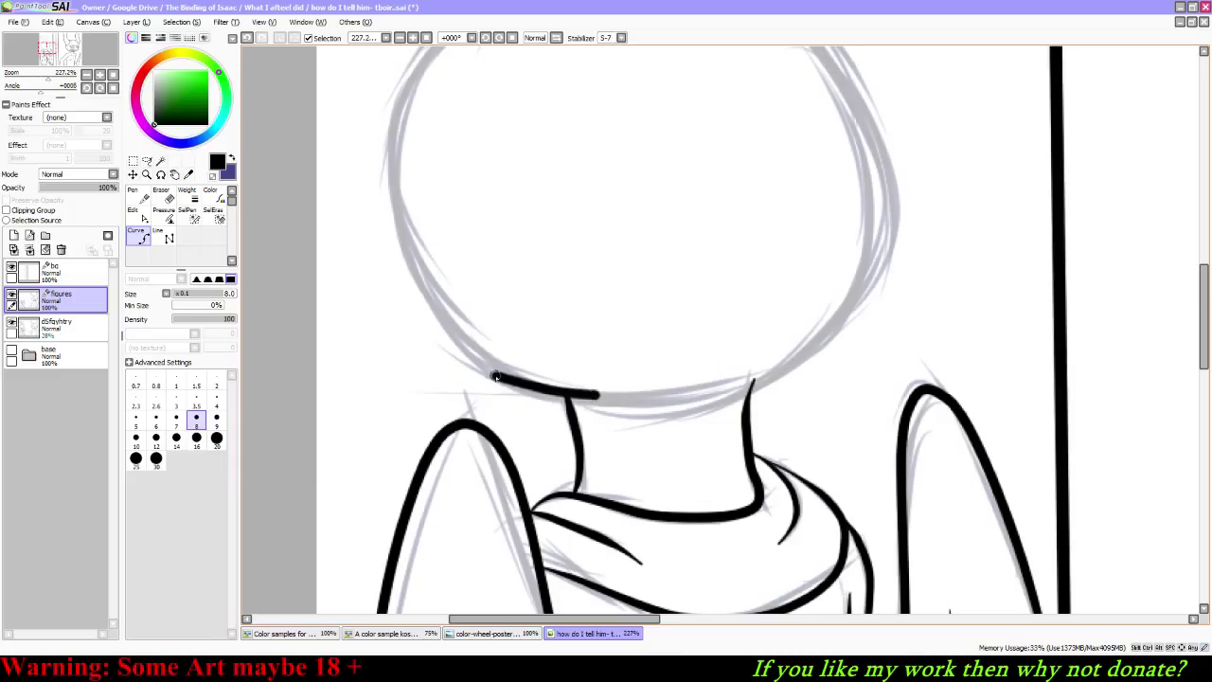
left_click(494, 373)
left_click(459, 341)
left_click(414, 275)
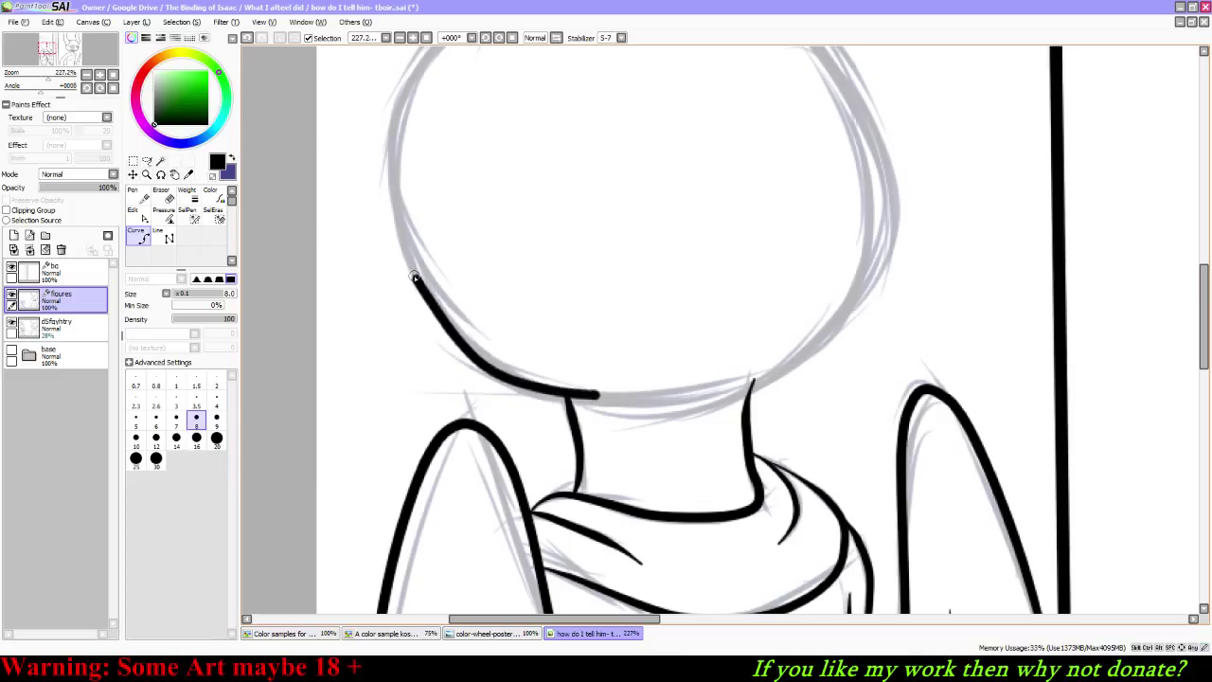
left_click(396, 188)
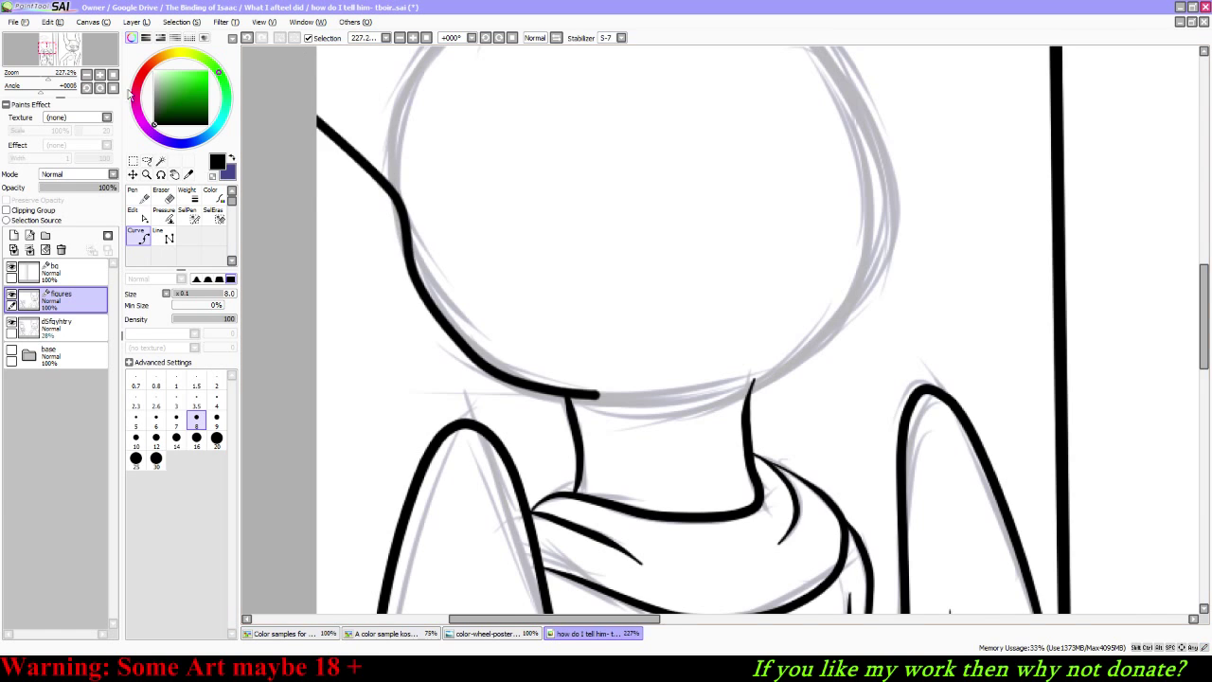
Step: Extend the head outline curve over the top of the head to its upper right side
left_click_drag(71, 50, 73, 48)
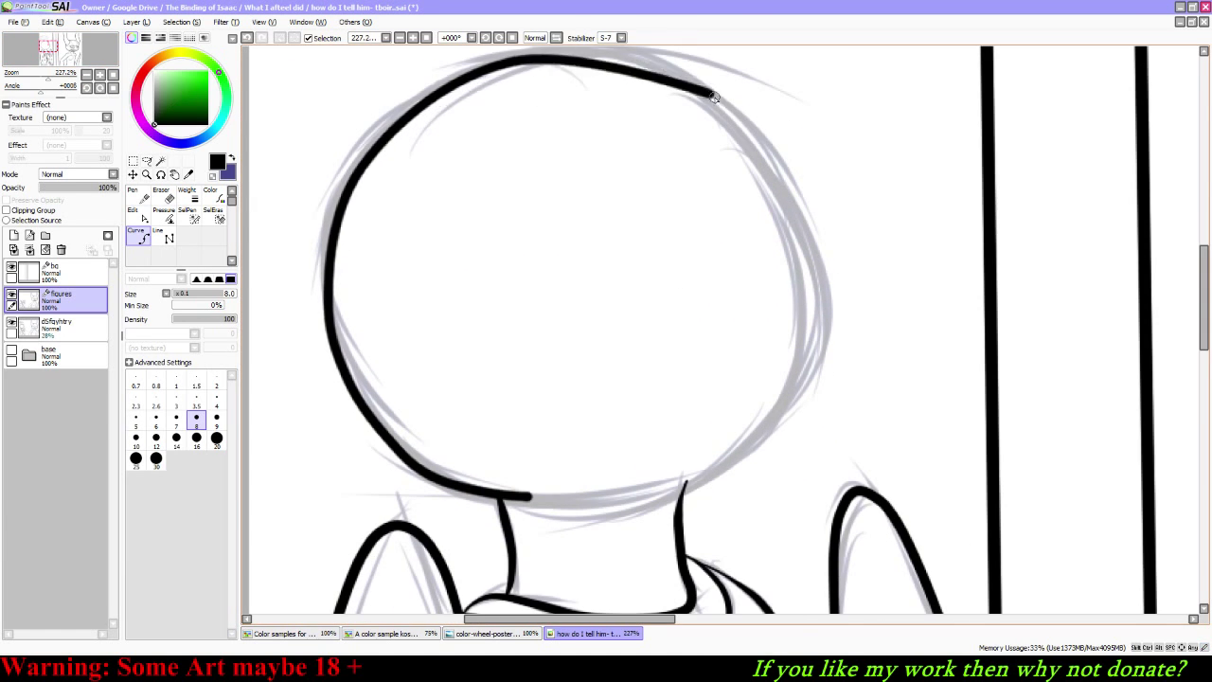
left_click(678, 73)
left_click(784, 170)
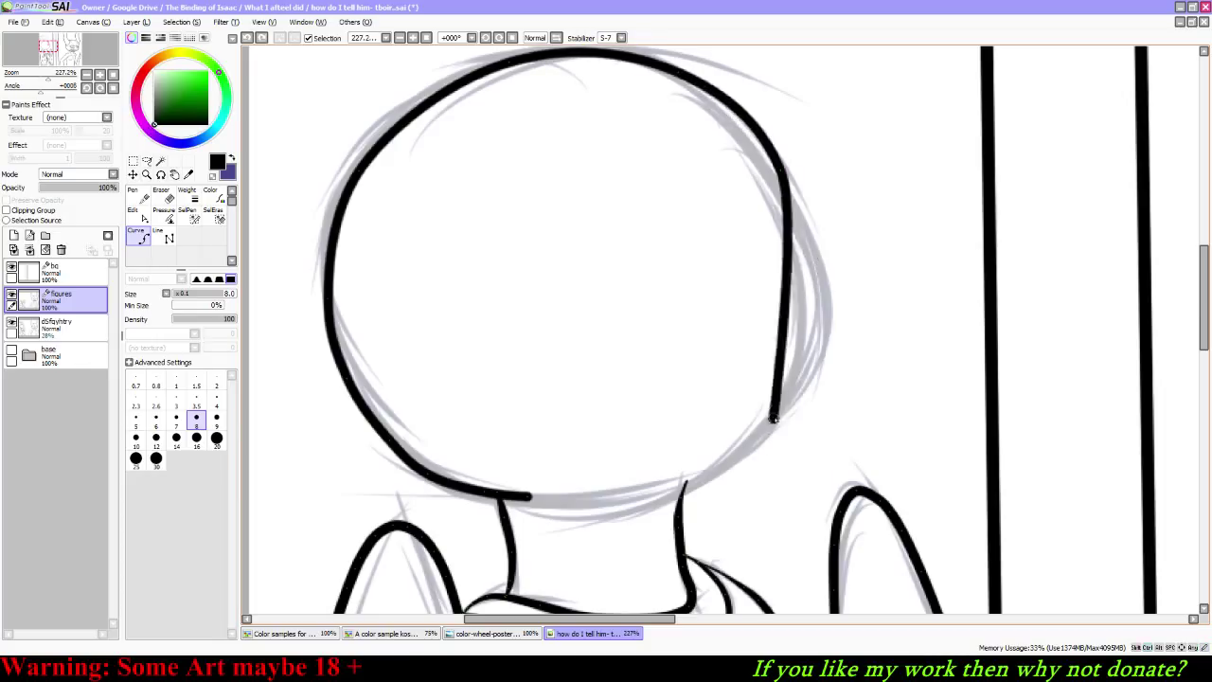
Step: Continue the head outline curve down the right side and back along the bottom above the neck
left_click(817, 365)
key("ctrl+z")
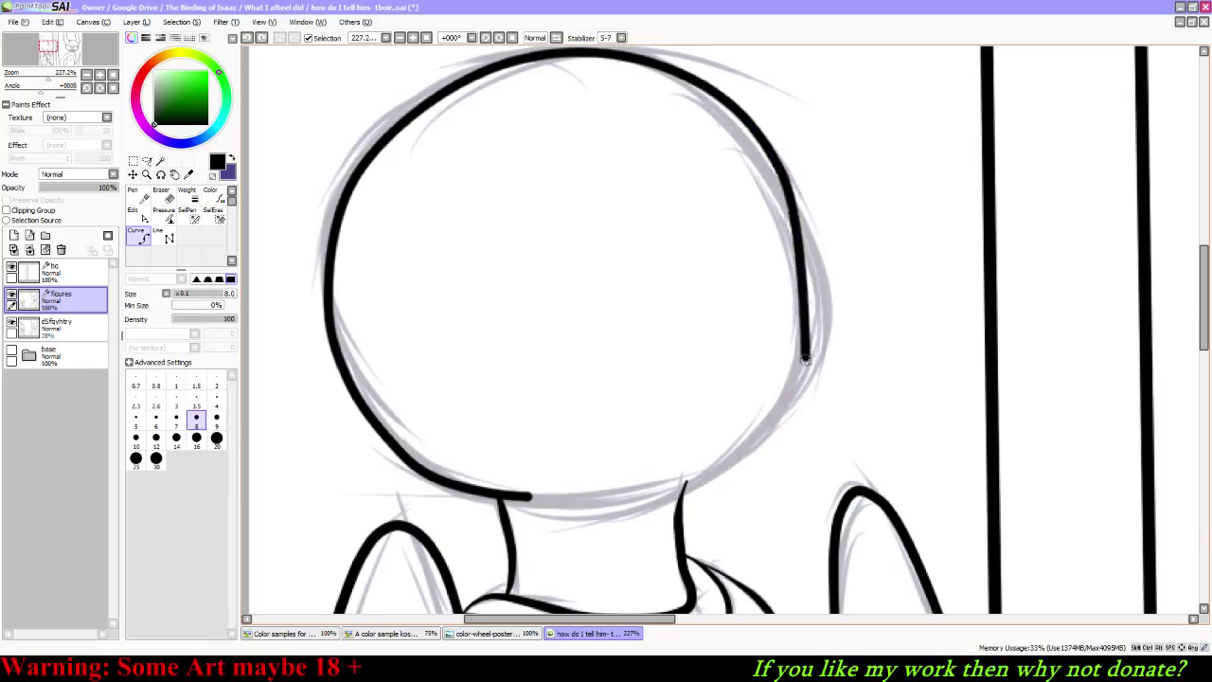
left_click(805, 371)
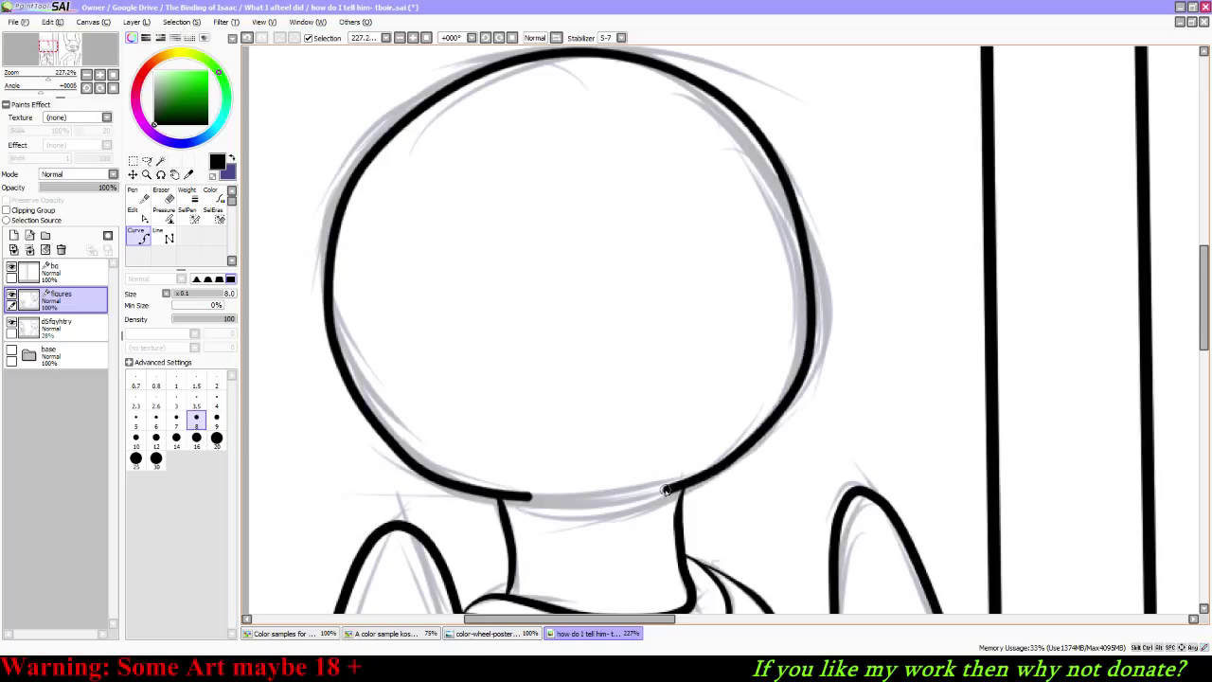
left_click(620, 494)
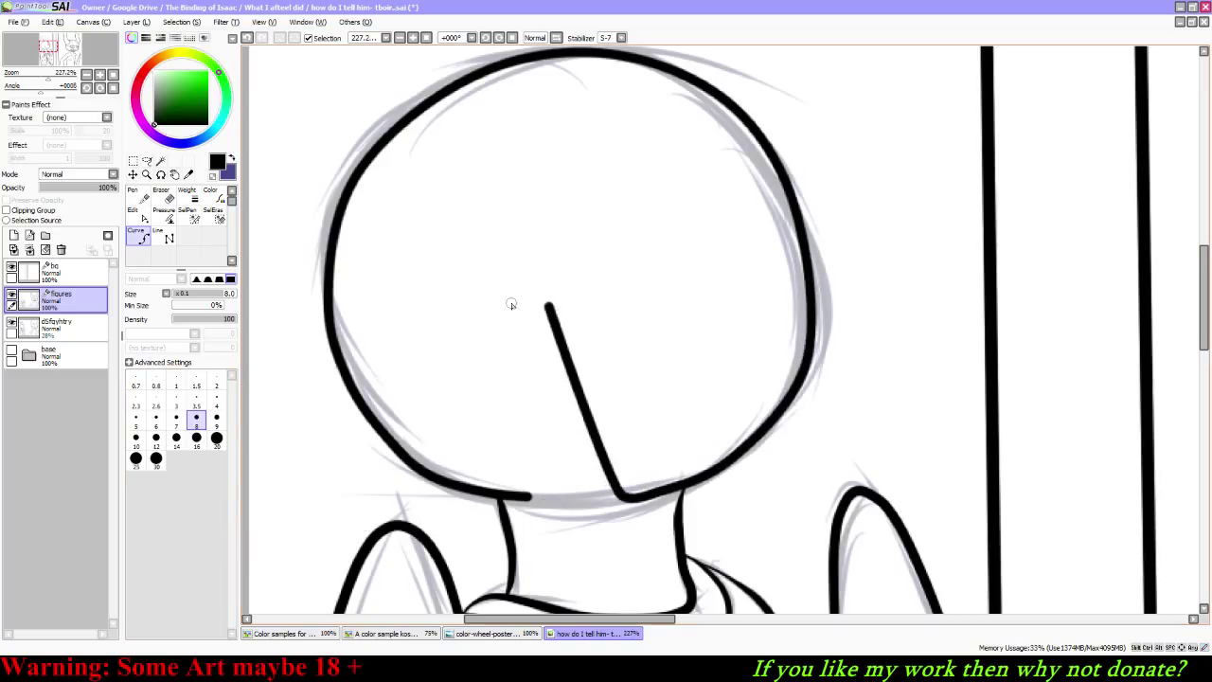
left_click(142, 218)
Step: Show the base sketch folder to compare the head outline with it, hide it again, and select the dSfgyhtry layer
left_click(9, 354)
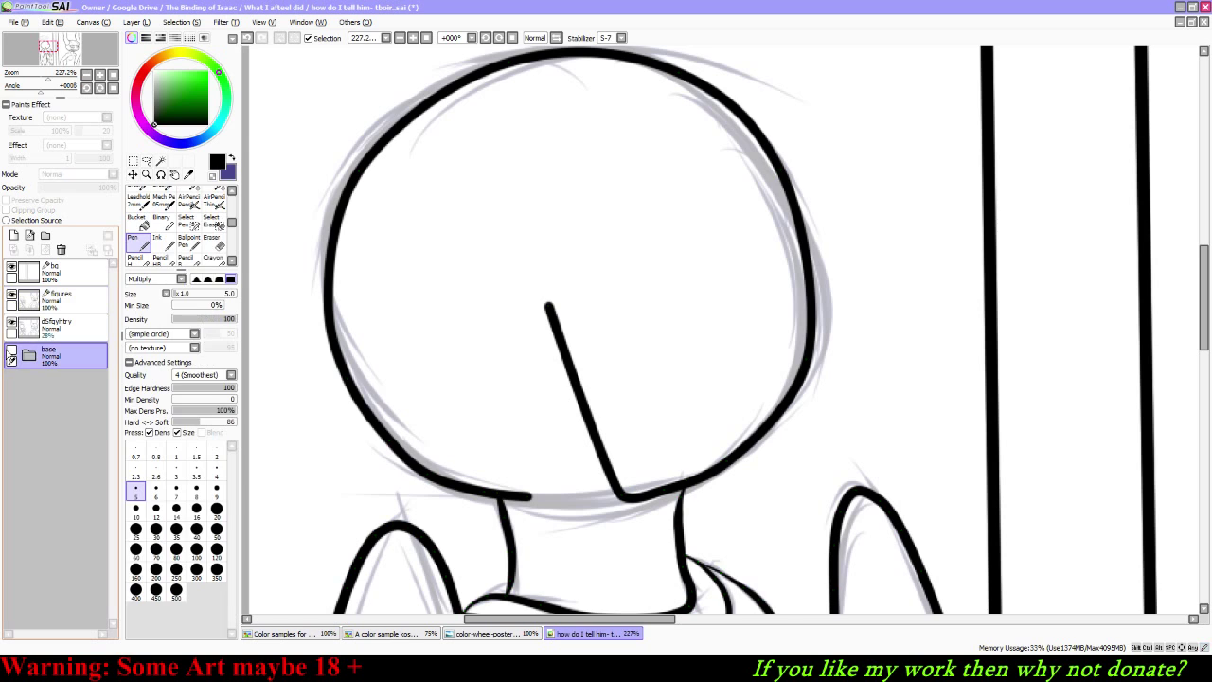
left_click(10, 354)
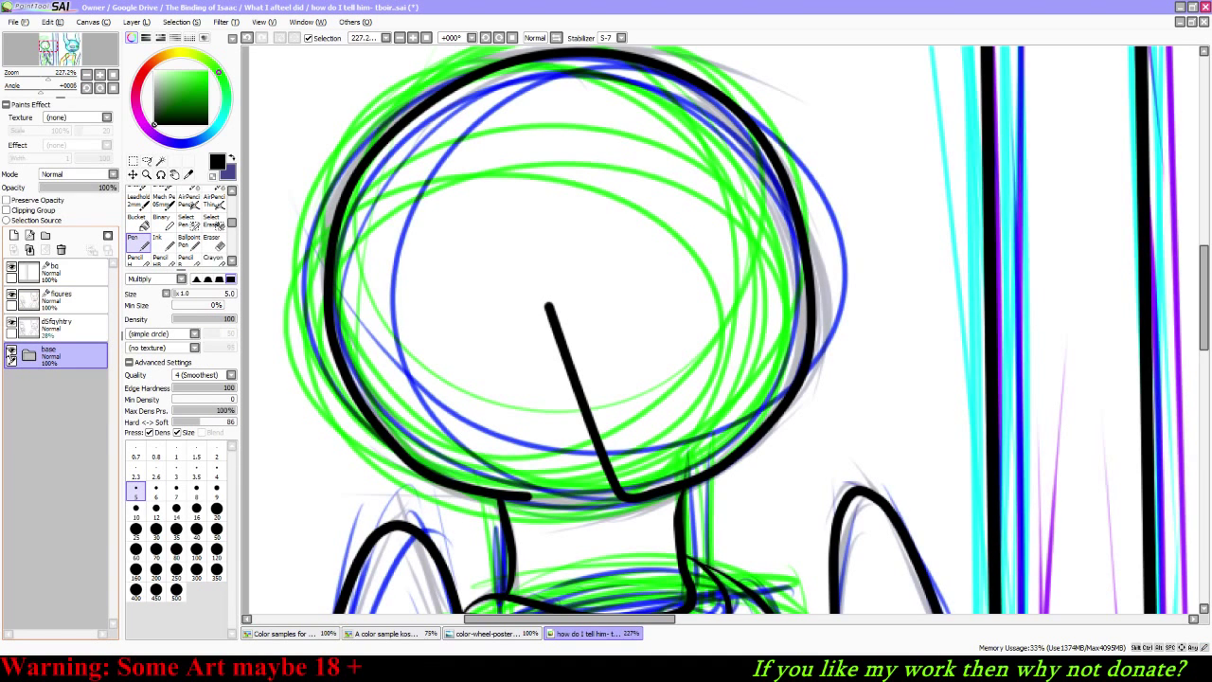
left_click(10, 354)
left_click(57, 326)
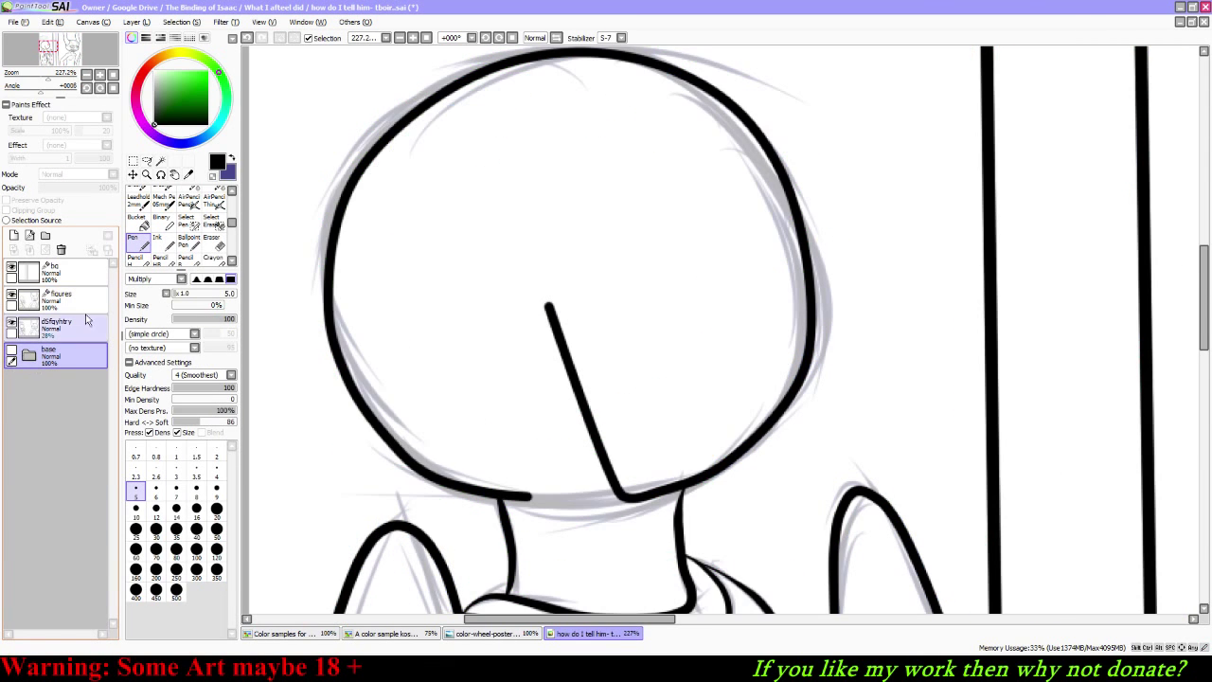
Step: Check the linework on the figures layer and delete the stray curve point inside the head outline
left_click(57, 275)
left_click(57, 299)
left_click(11, 296)
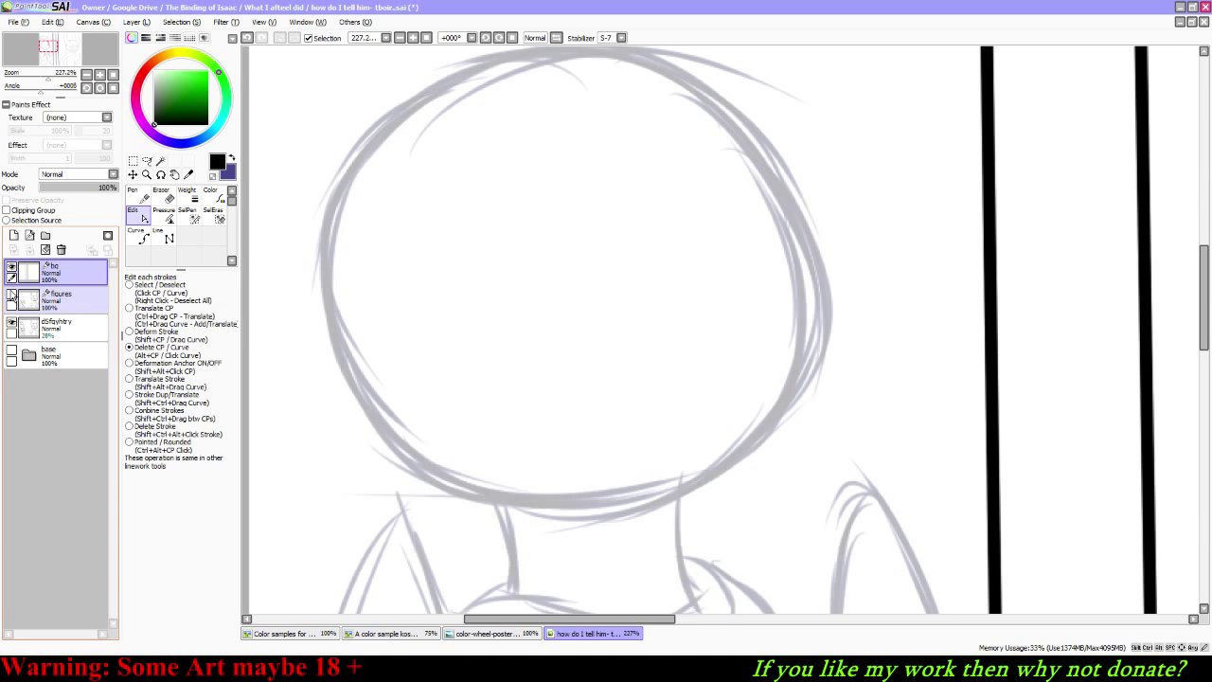
left_click(12, 297)
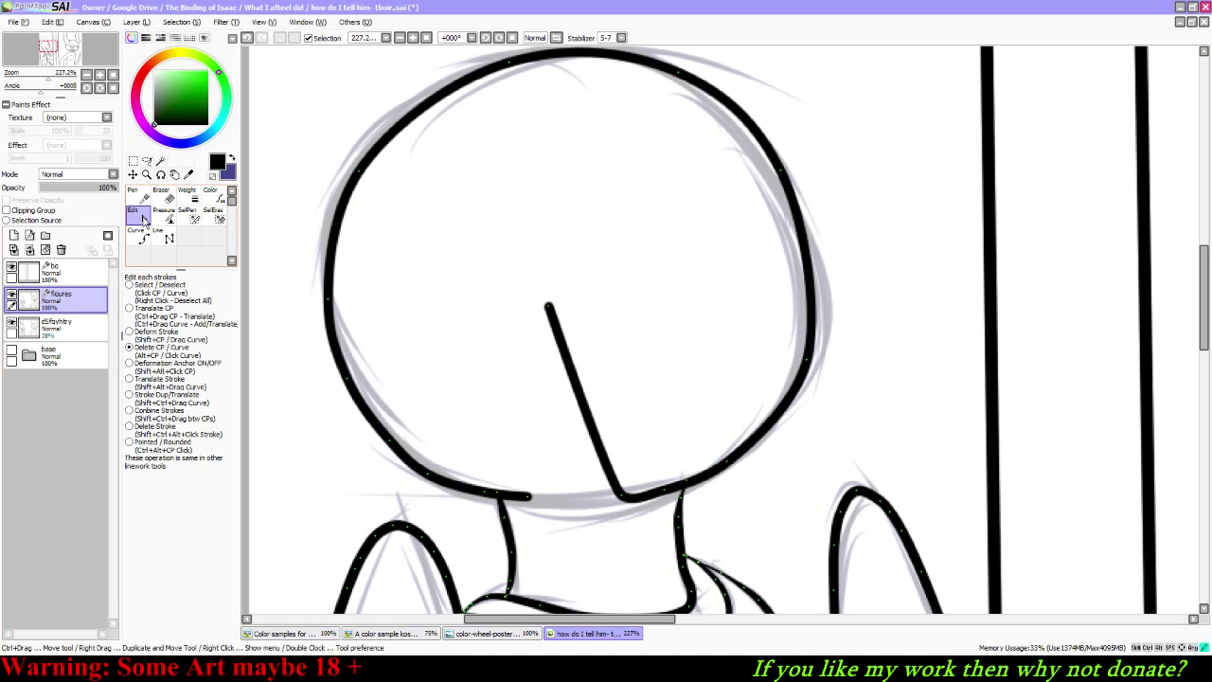
left_click(547, 307)
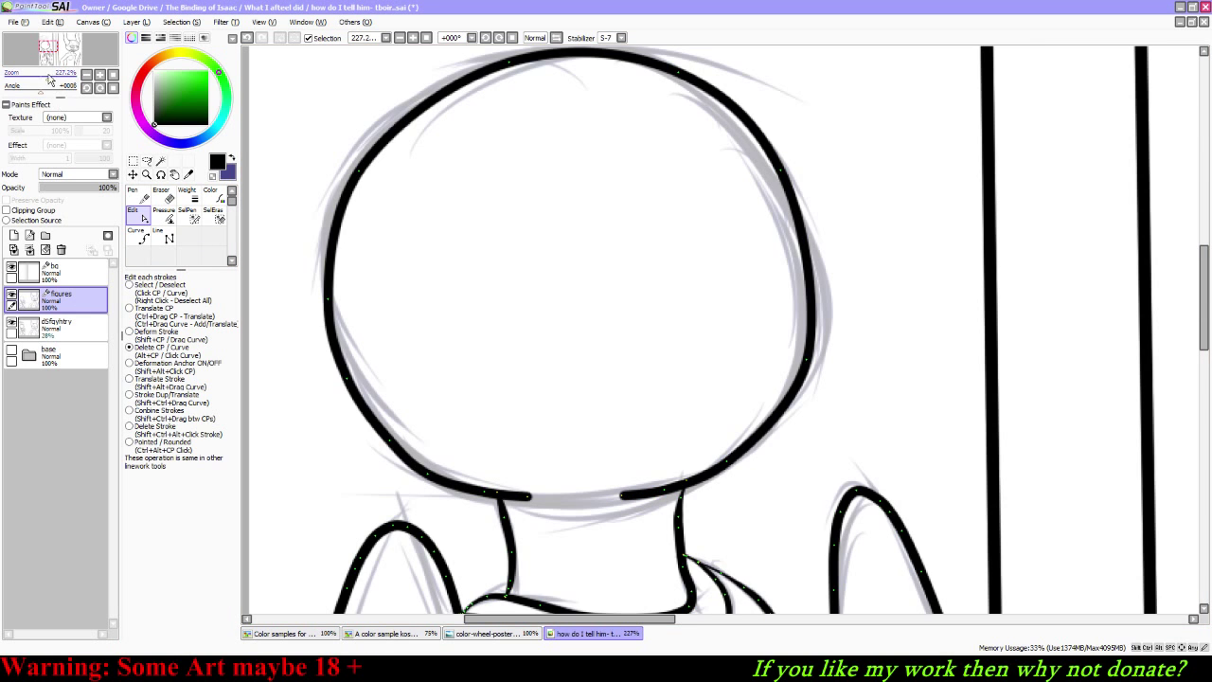
Step: Move the head outline's control points above the neck's right side to smooth its lower right curve and open end
left_click_drag(58, 74, 51, 43)
left_click_drag(604, 304, 611, 325)
left_click_drag(496, 200, 497, 205)
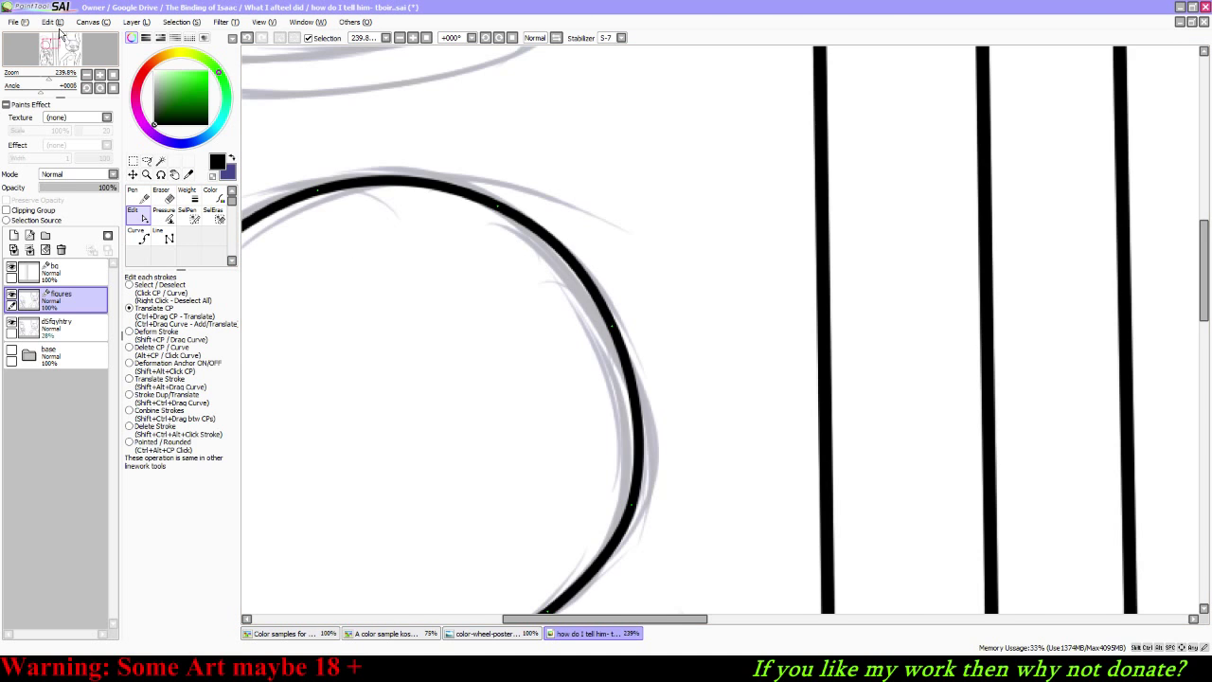
left_click_drag(51, 46, 46, 48)
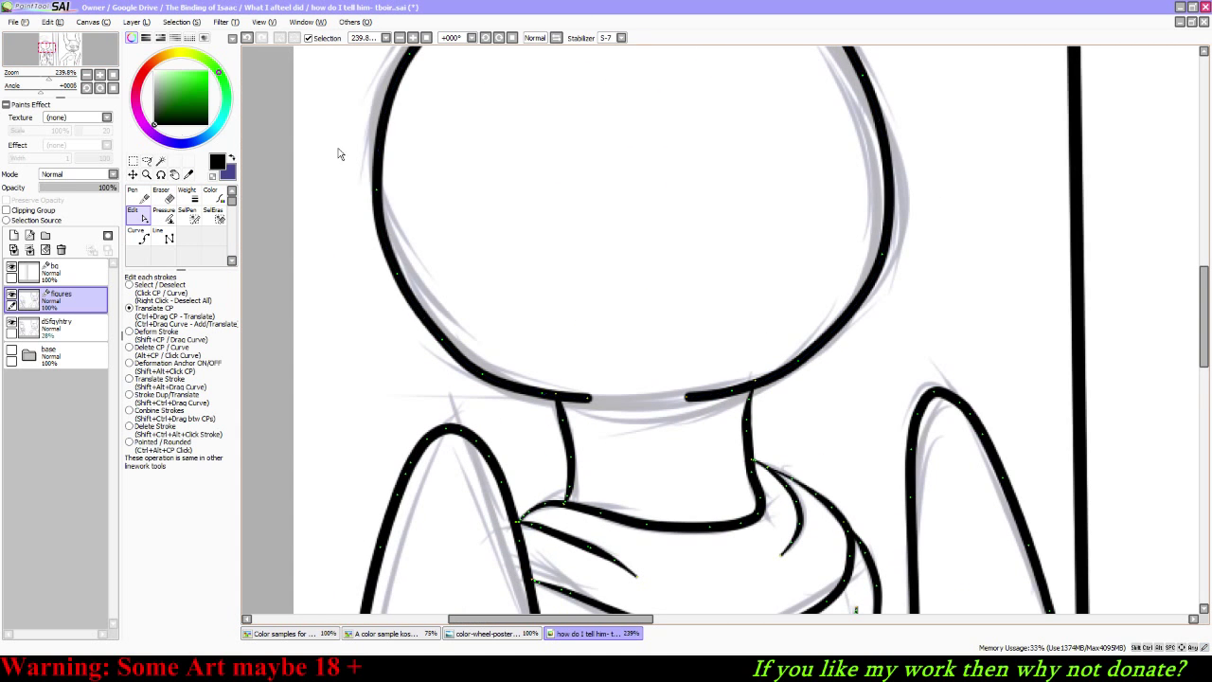
left_click(771, 387)
left_click_drag(685, 398, 688, 394)
key("ctrl+z")
left_click_drag(758, 387, 759, 389)
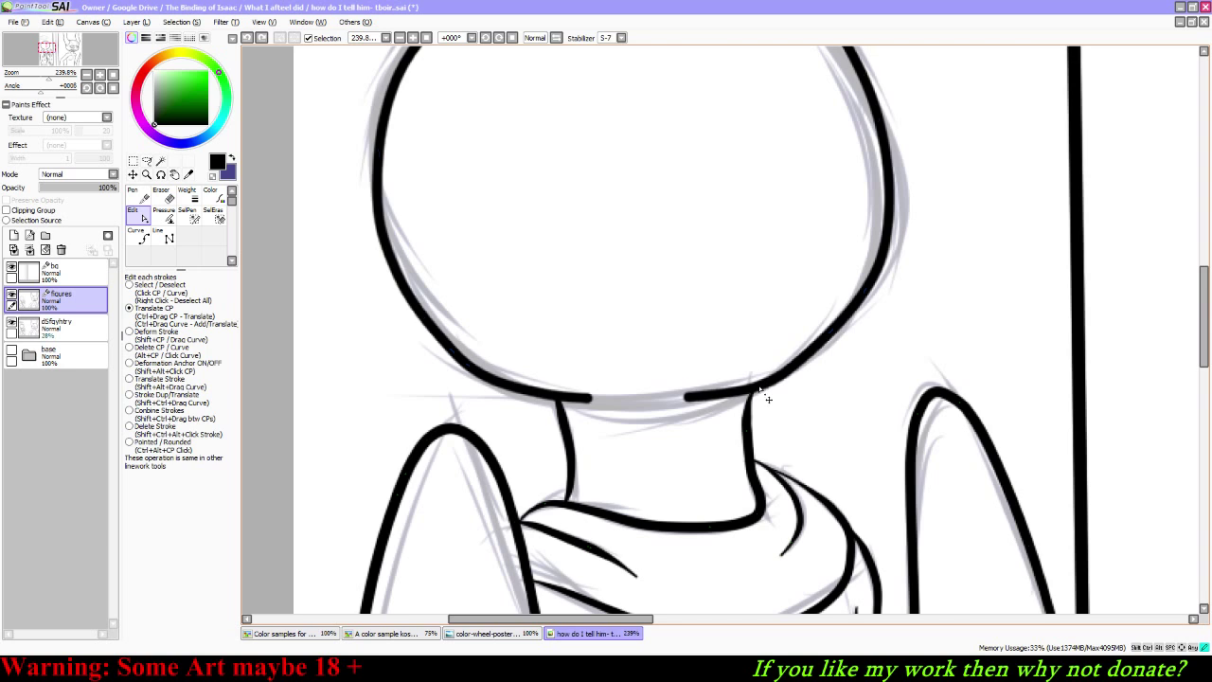
left_click_drag(688, 399, 689, 394)
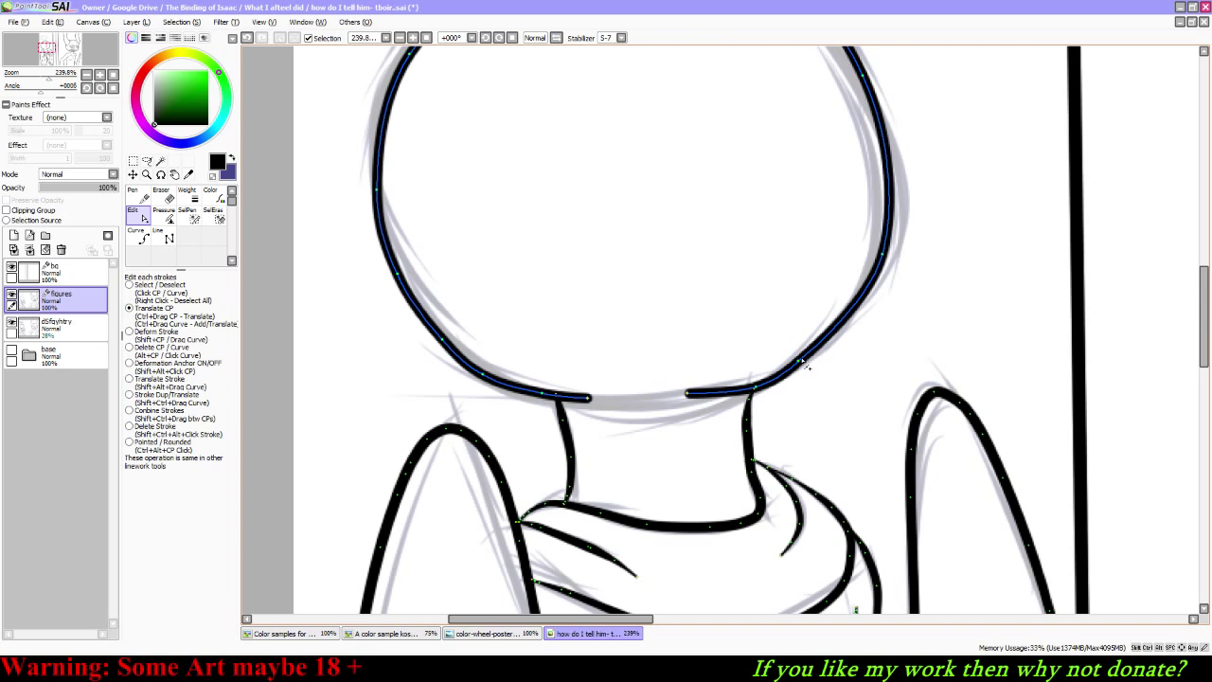
left_click_drag(799, 360, 836, 336)
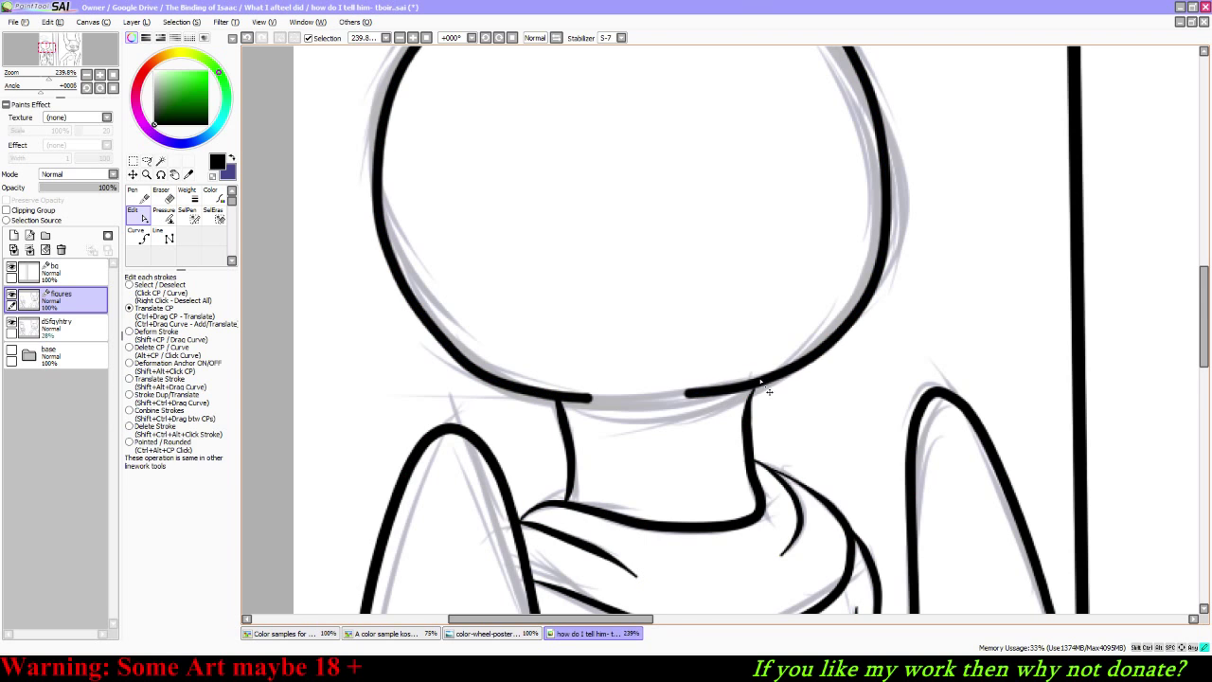
Step: Delete the top control point of the right neck line and move its new end up to meet the head outline
right_click(761, 408)
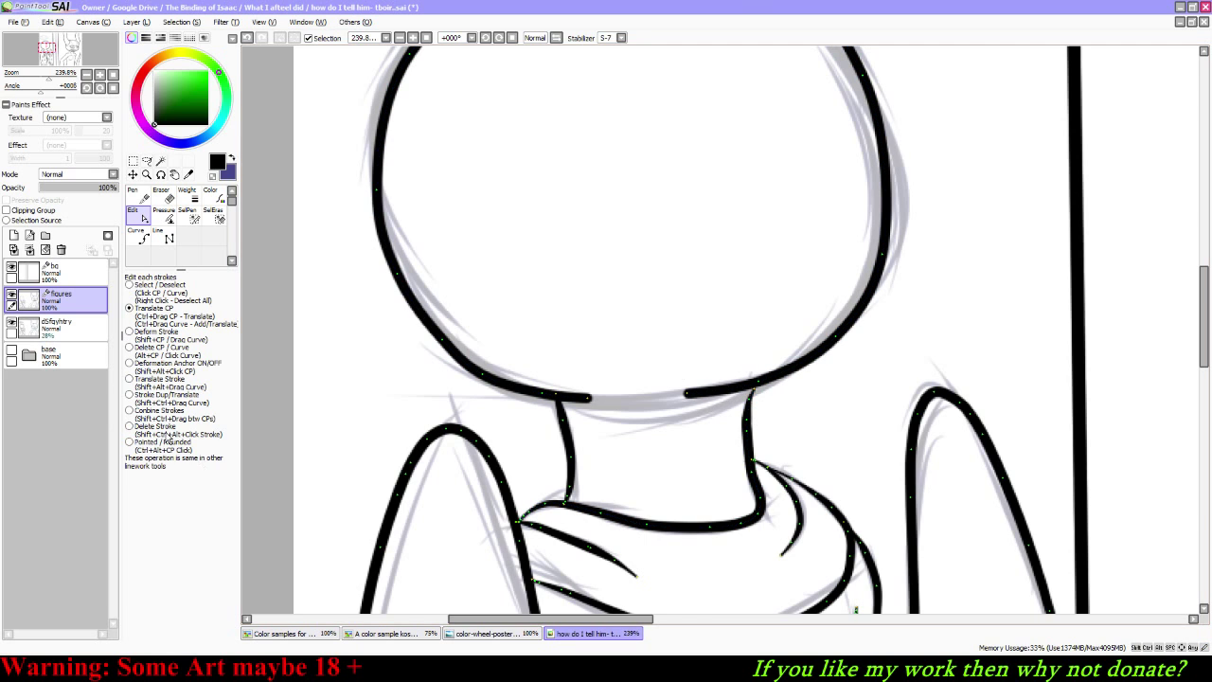
left_click(136, 351)
left_click(762, 400)
left_click(754, 431)
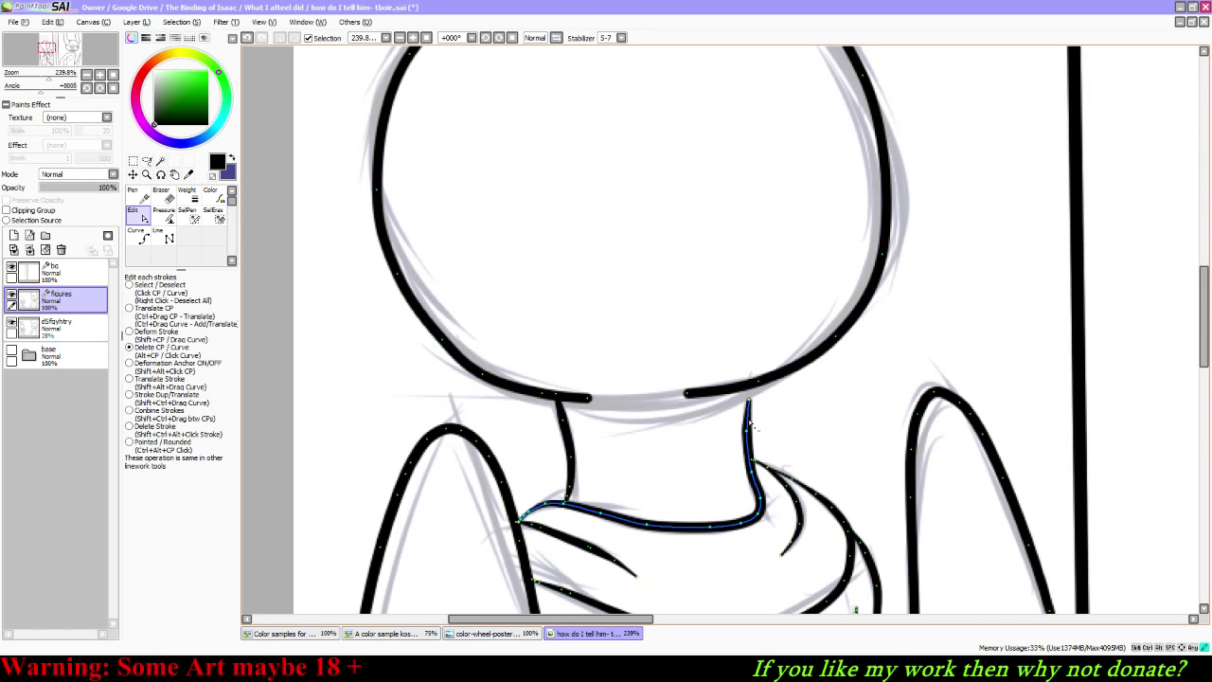
left_click(134, 307)
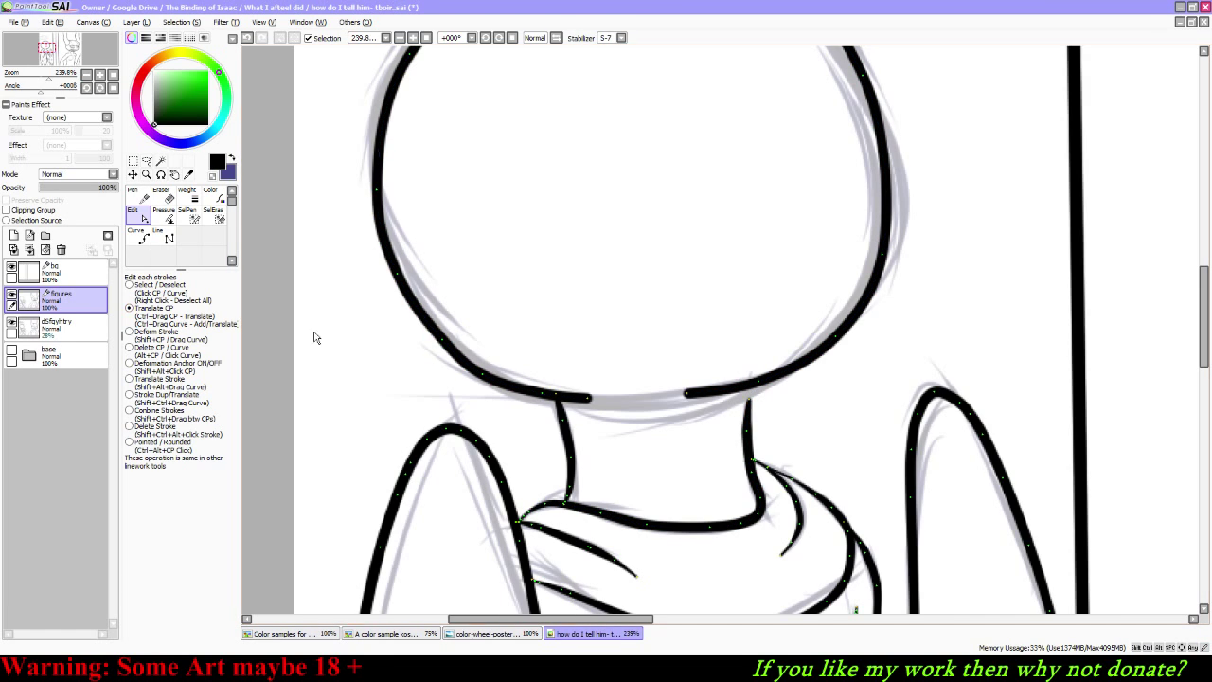
left_click_drag(752, 402, 760, 387)
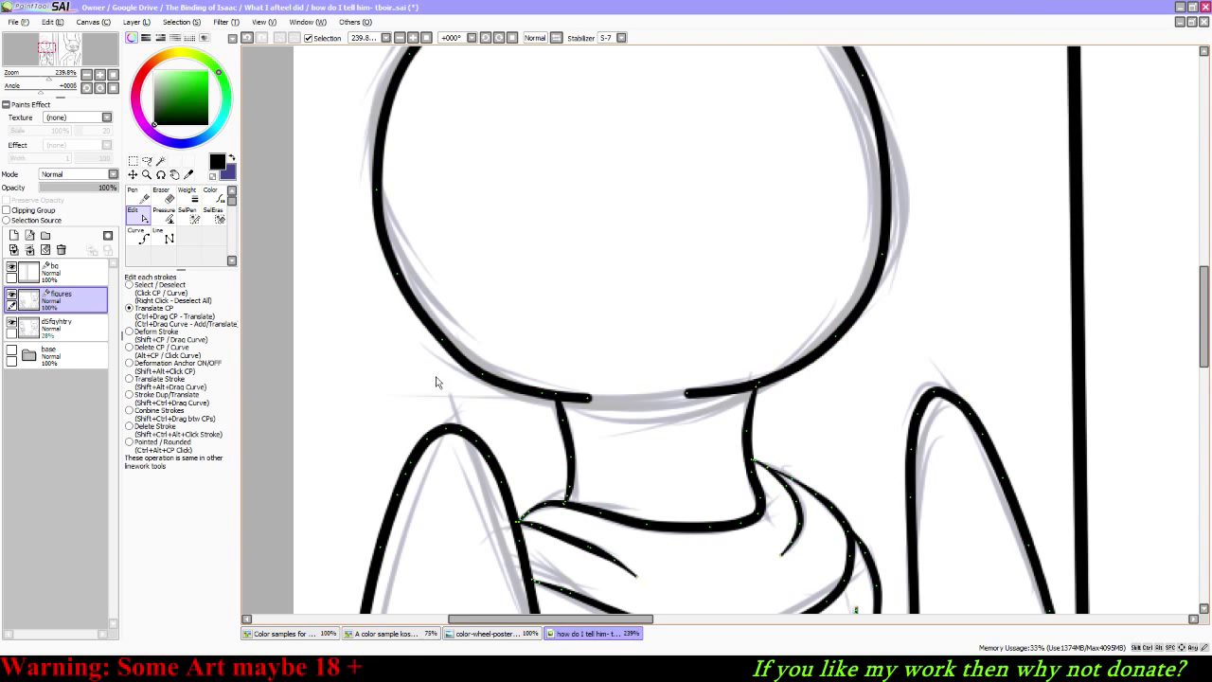
Step: Smooth the head outline's lower left curve by repositioning and removing control points, and raise its open end above the neck
left_click_drag(434, 327, 427, 330)
key("ctrl+z")
left_click(135, 349)
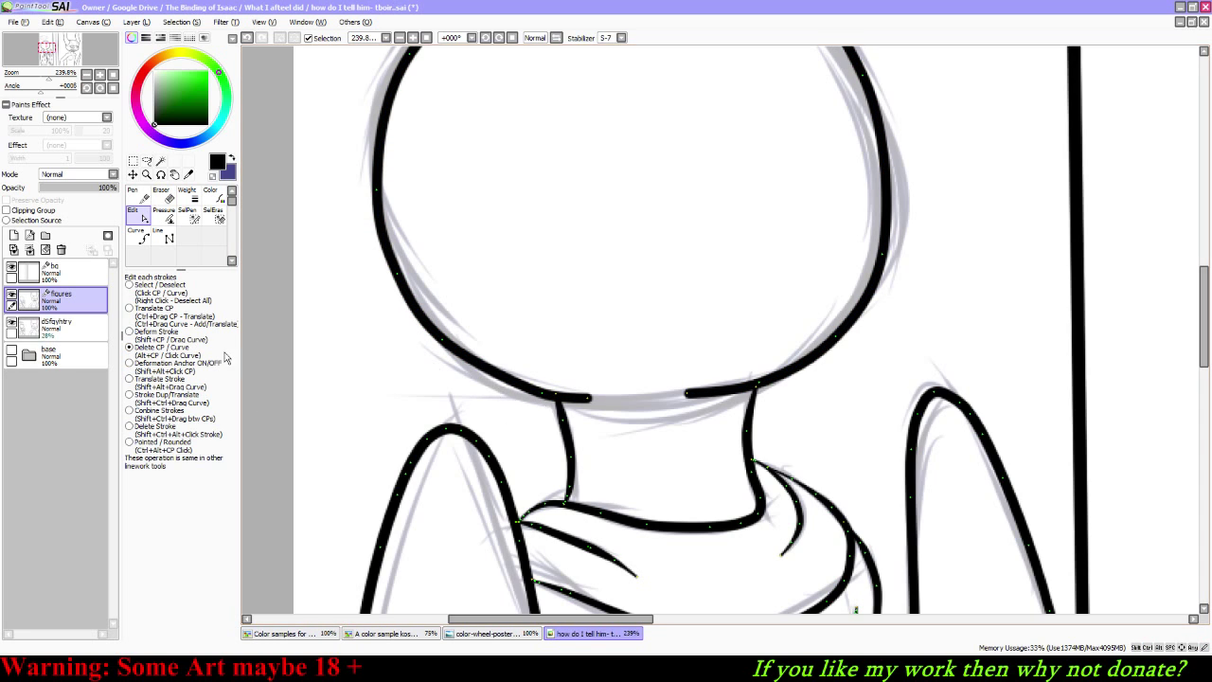
left_click(131, 309)
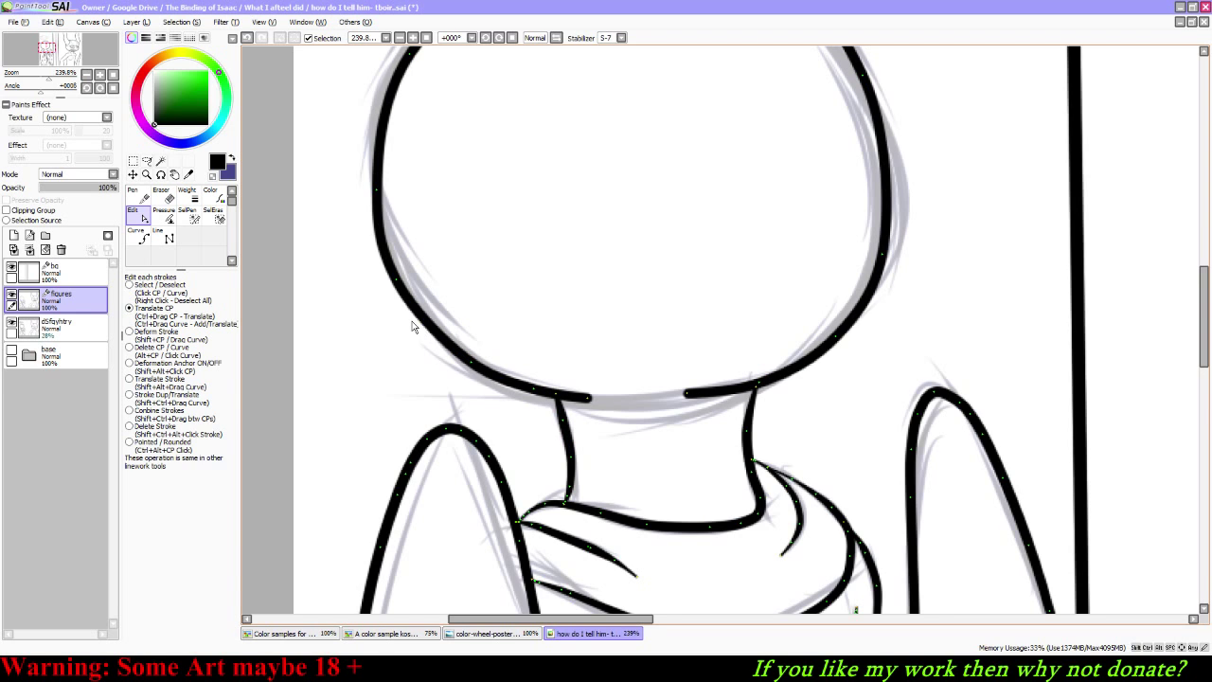
left_click_drag(67, 49, 65, 46)
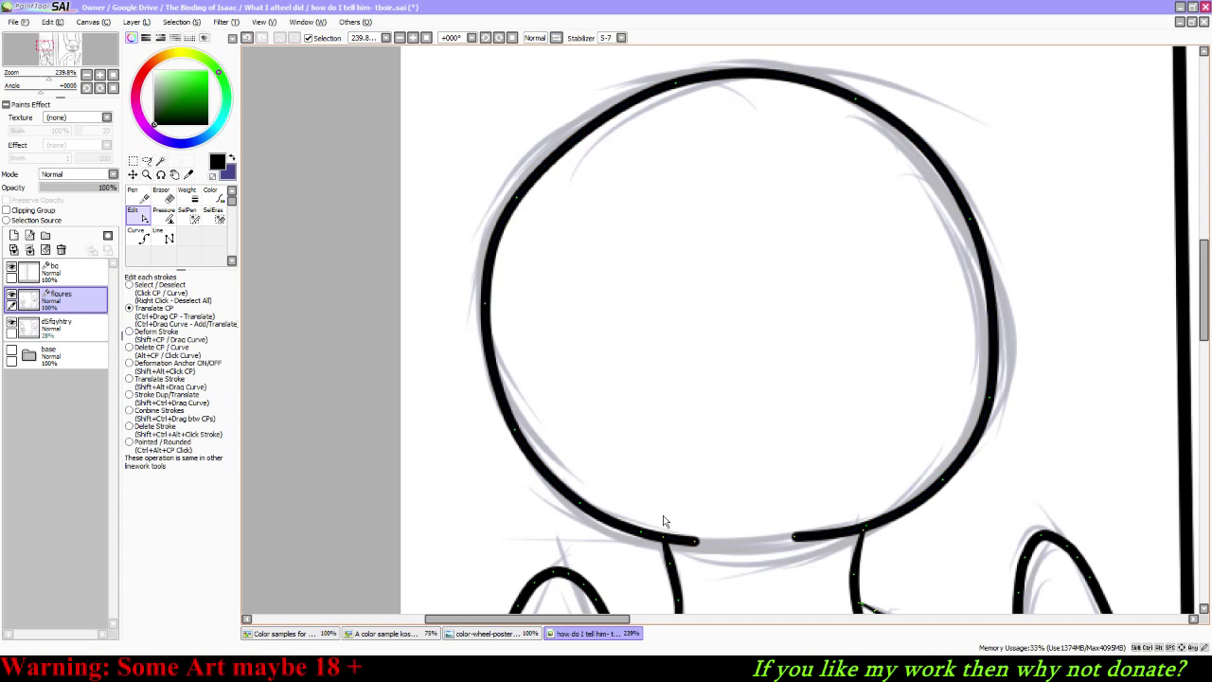
left_click_drag(695, 542, 699, 536)
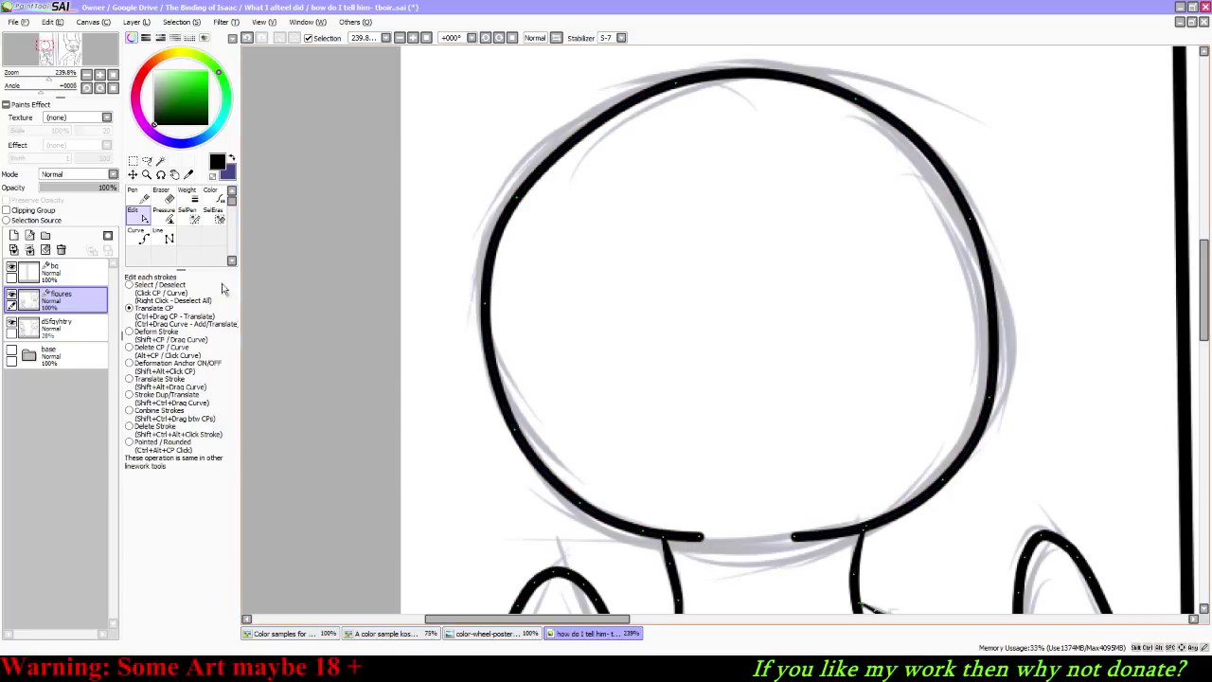
Step: Taper both open ends of the head outline with lower point pressure and round out its upper left curve
left_click(168, 220)
mouse_move(698, 537)
left_mouse_down()
mouse_move(630, 559)
mouse_move(625, 585)
left_mouse_up()
left_click_drag(798, 539, 730, 616)
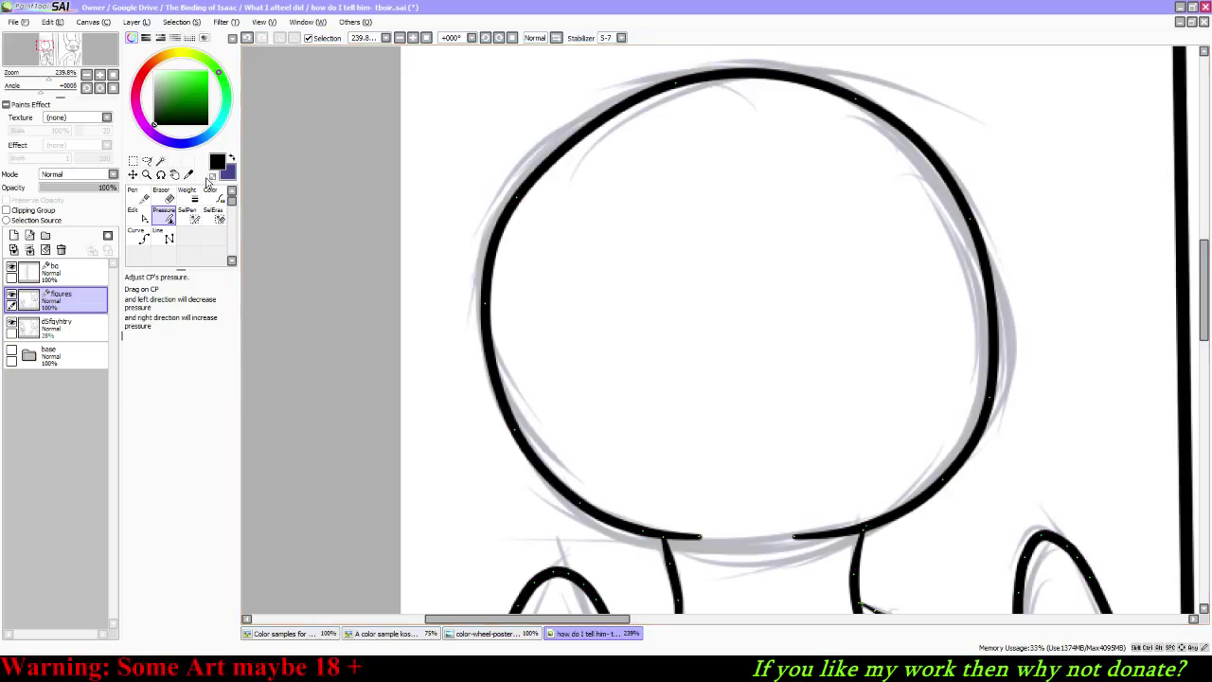
left_click(138, 215)
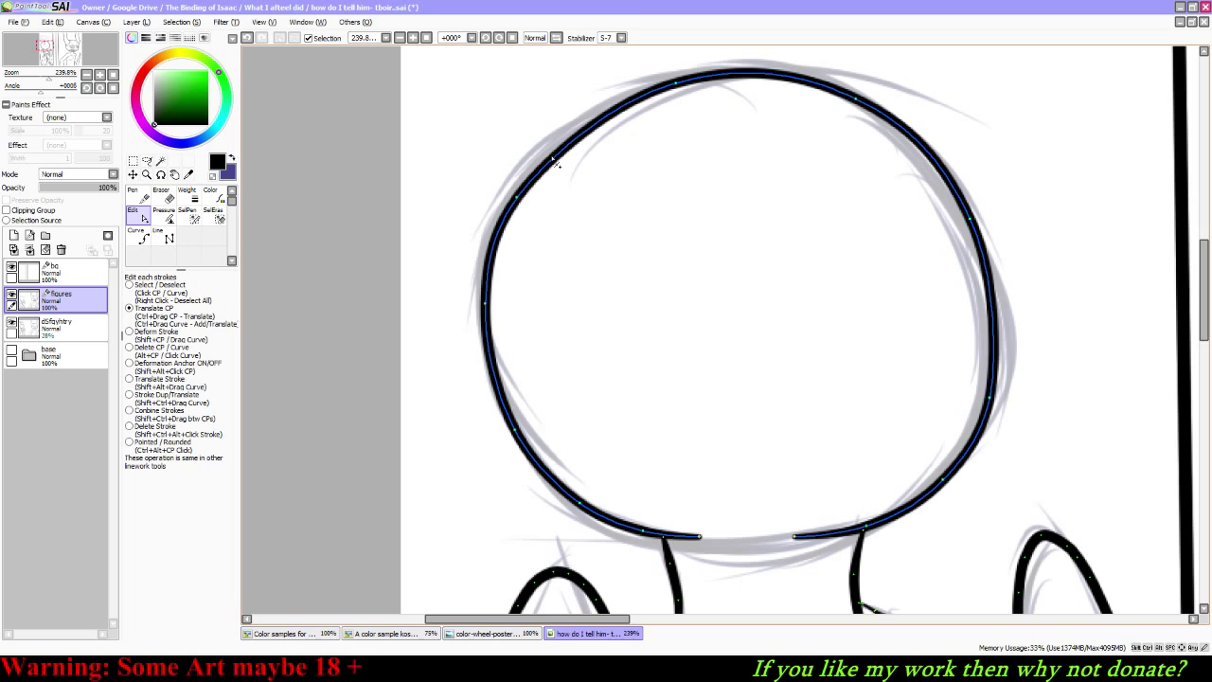
left_click_drag(517, 198, 543, 173)
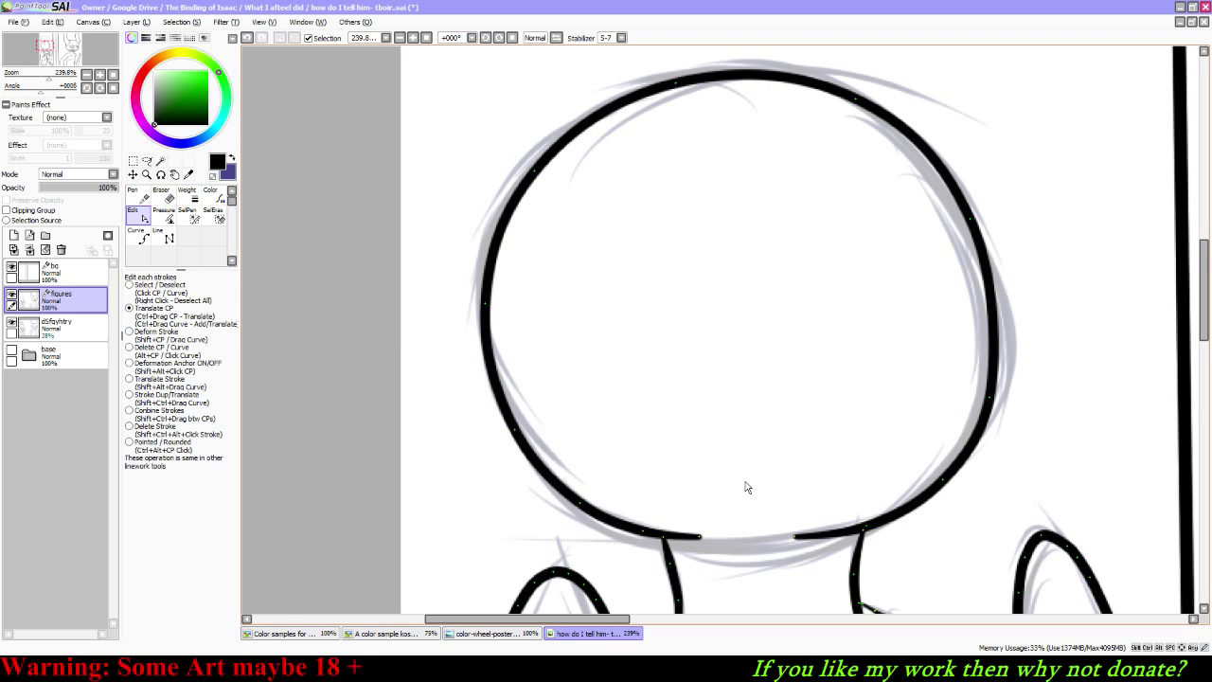
left_click(165, 217)
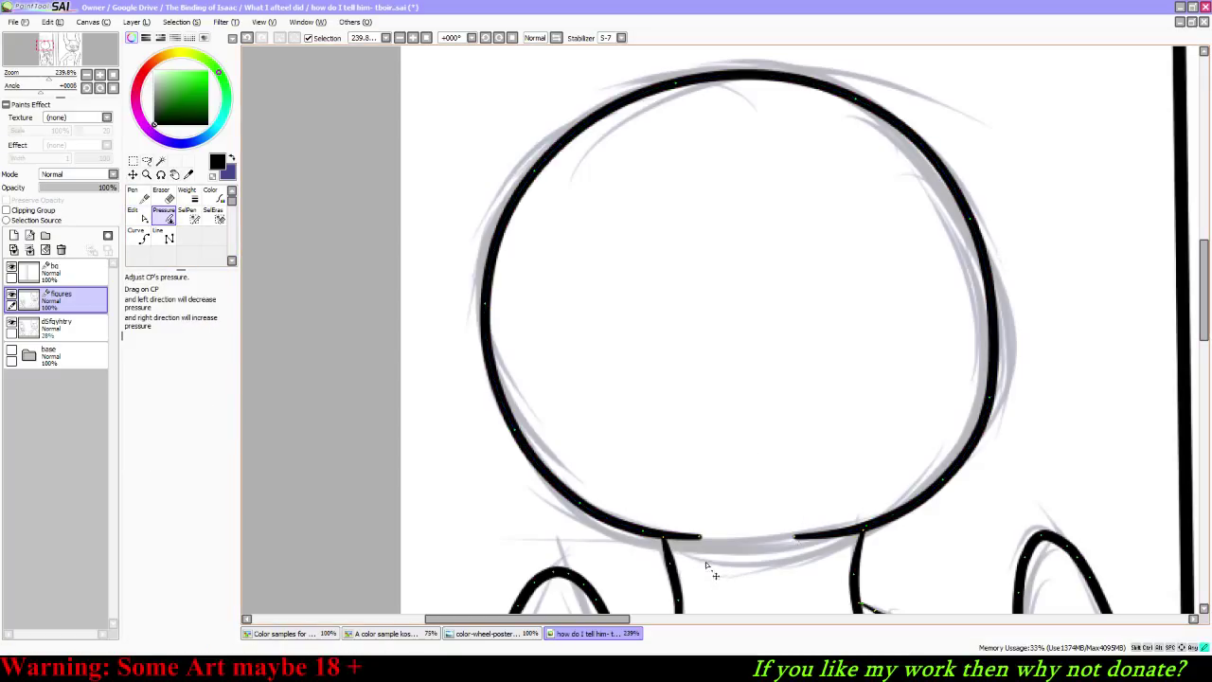
mouse_move(797, 536)
left_mouse_down()
mouse_move(741, 522)
mouse_move(637, 555)
mouse_move(631, 544)
mouse_move(612, 573)
left_mouse_up()
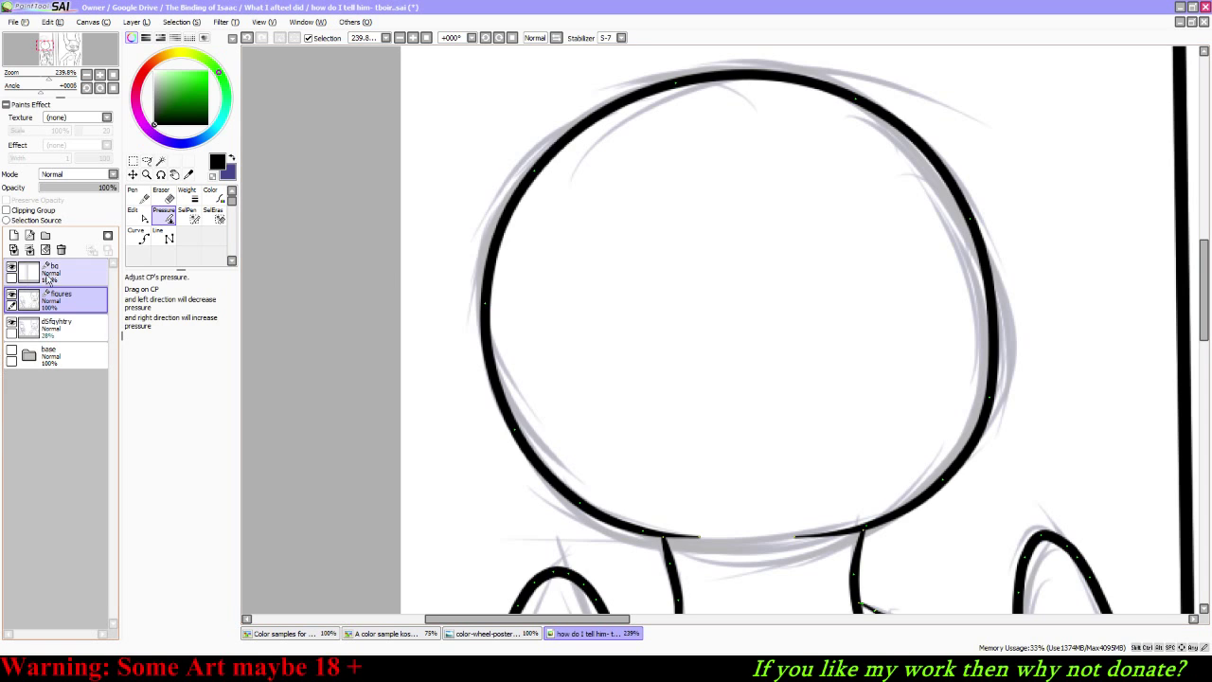
Step: Hide the dSfgyhtry sketch layer to examine the clean head outline, and show the sketch again
left_click(138, 216)
left_click(68, 54)
left_click_drag(66, 49, 66, 46)
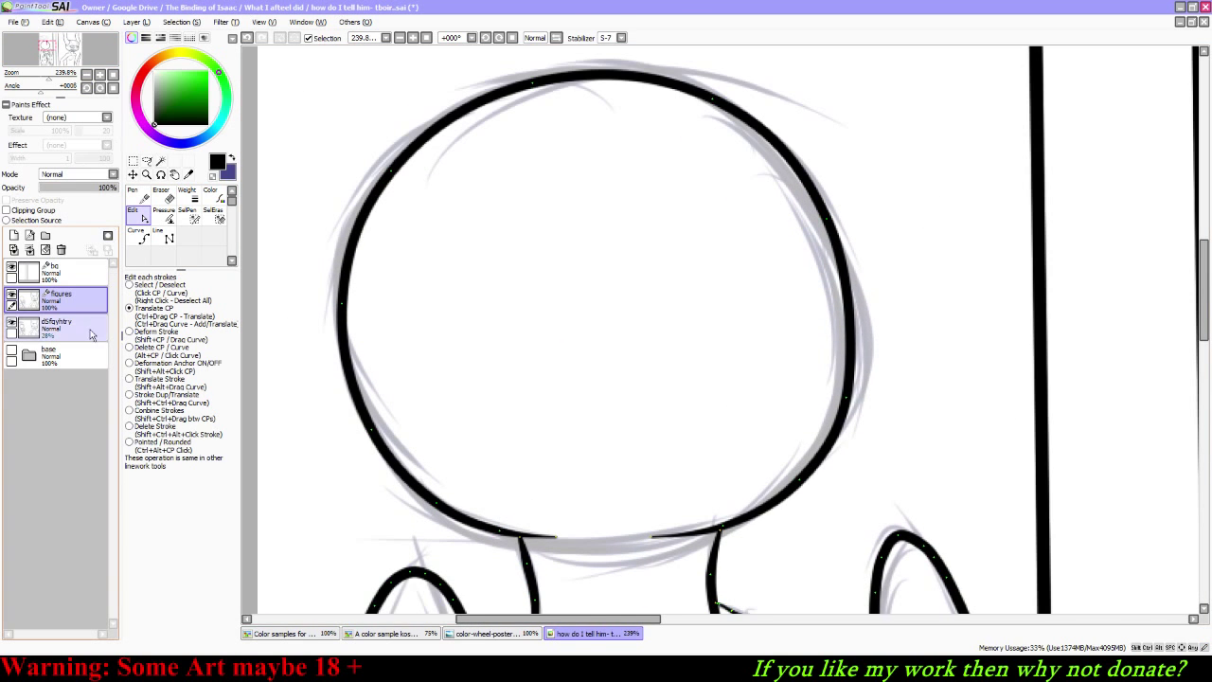
left_click(12, 325)
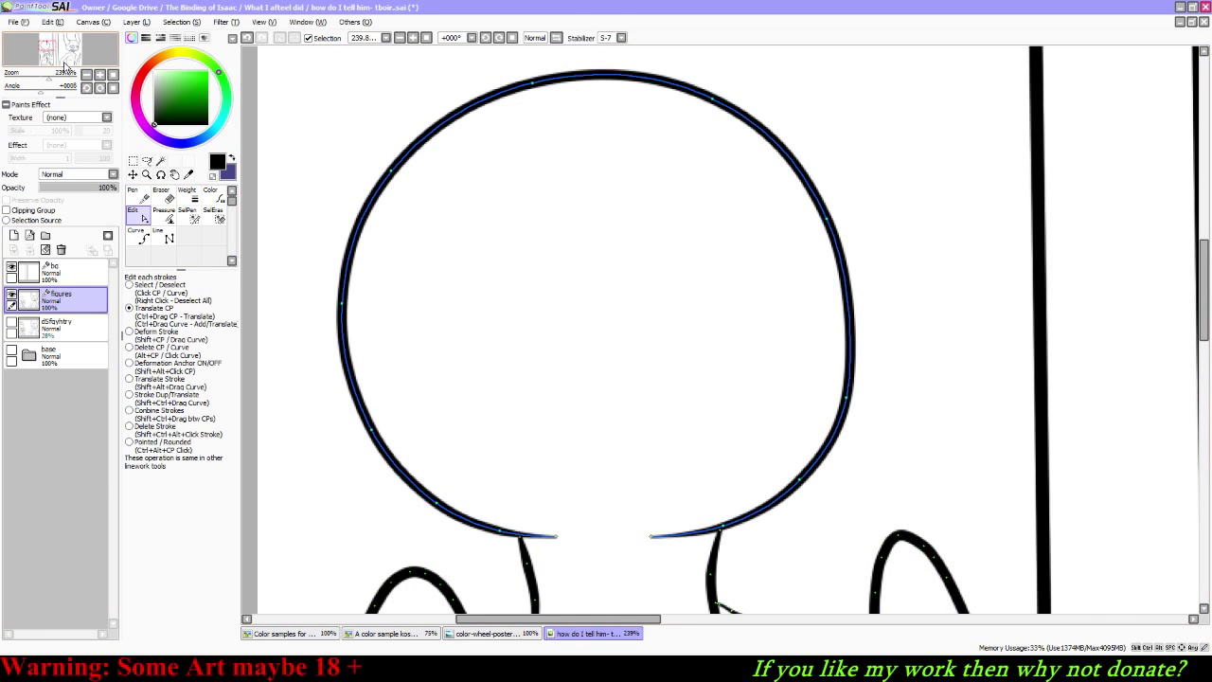
mouse_move(66, 73)
left_mouse_down()
mouse_move(33, 76)
mouse_move(58, 74)
left_mouse_up()
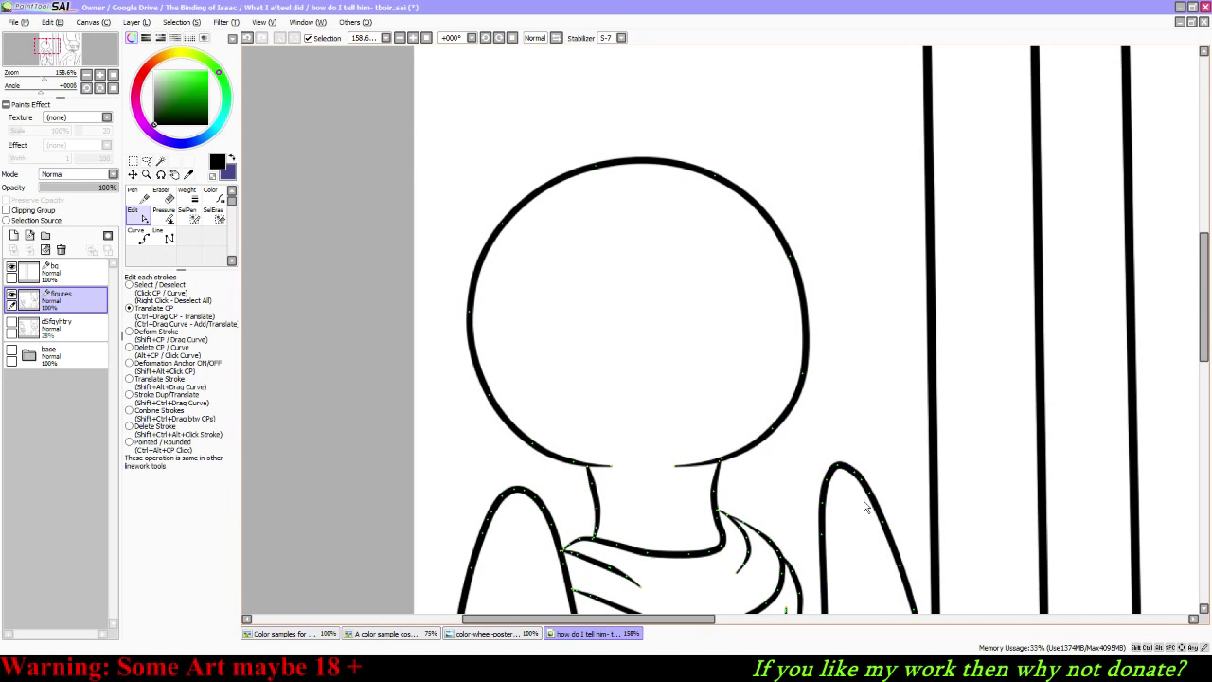
left_click(11, 326)
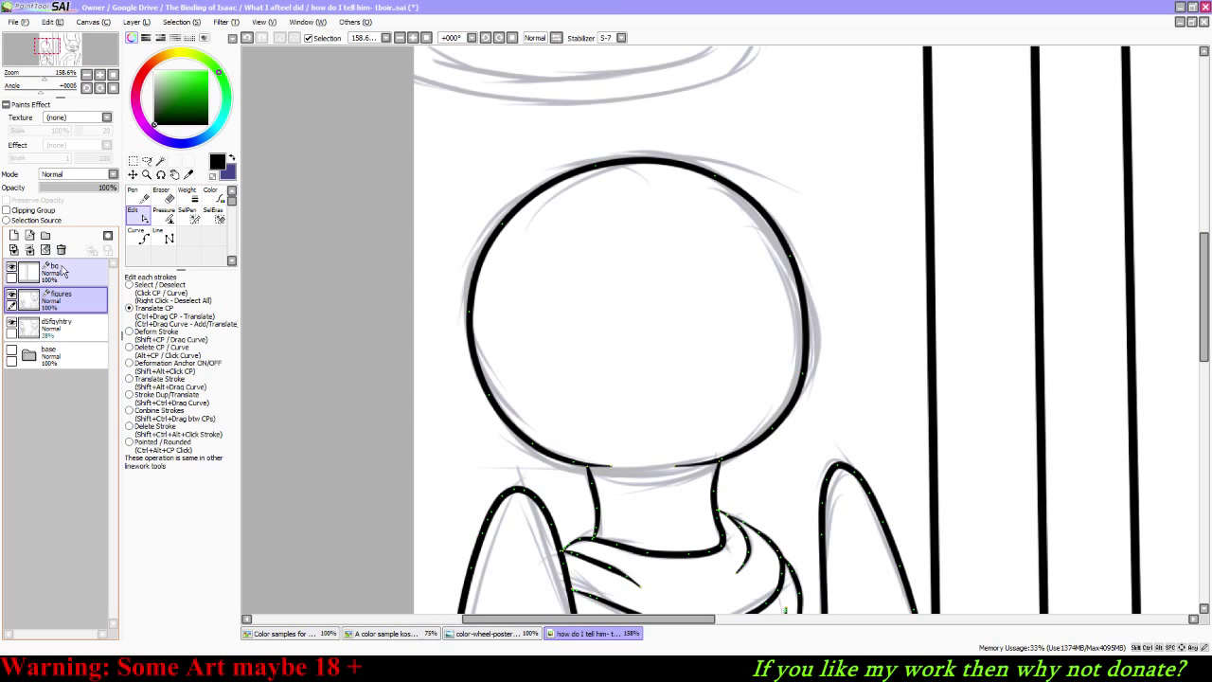
Step: Trace the halo's inner ellipse above the head with the Curve tool and delete the stray end segment
left_click(139, 237)
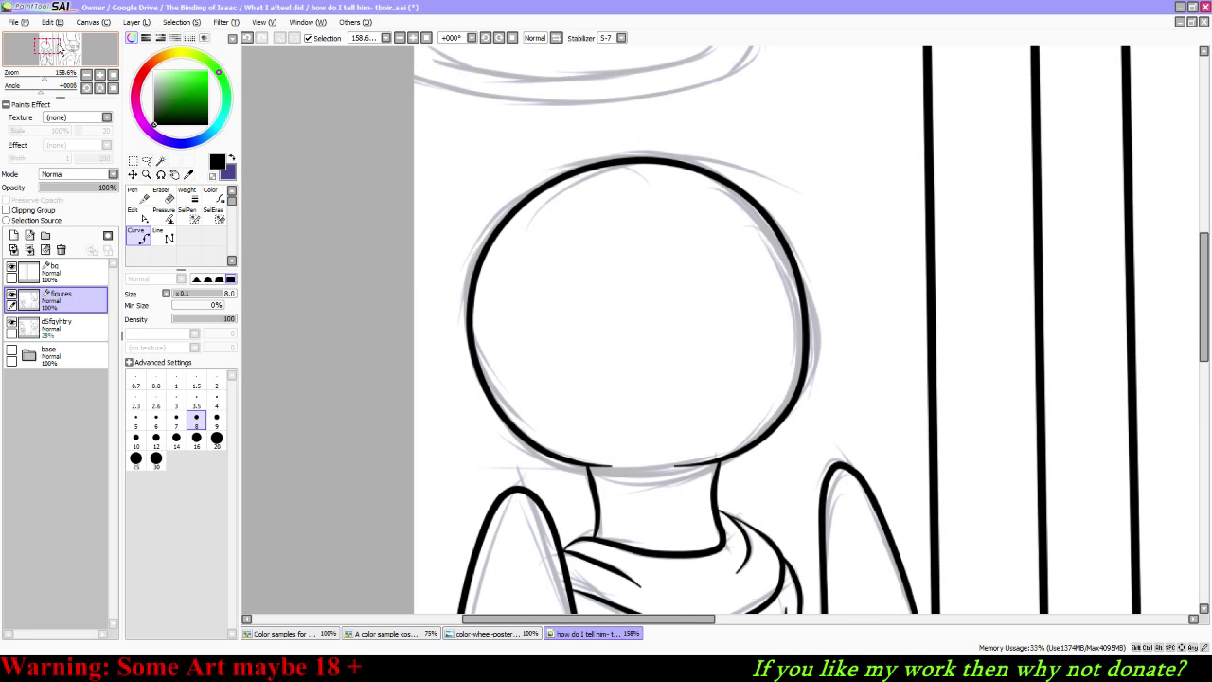
left_click_drag(48, 47, 49, 40)
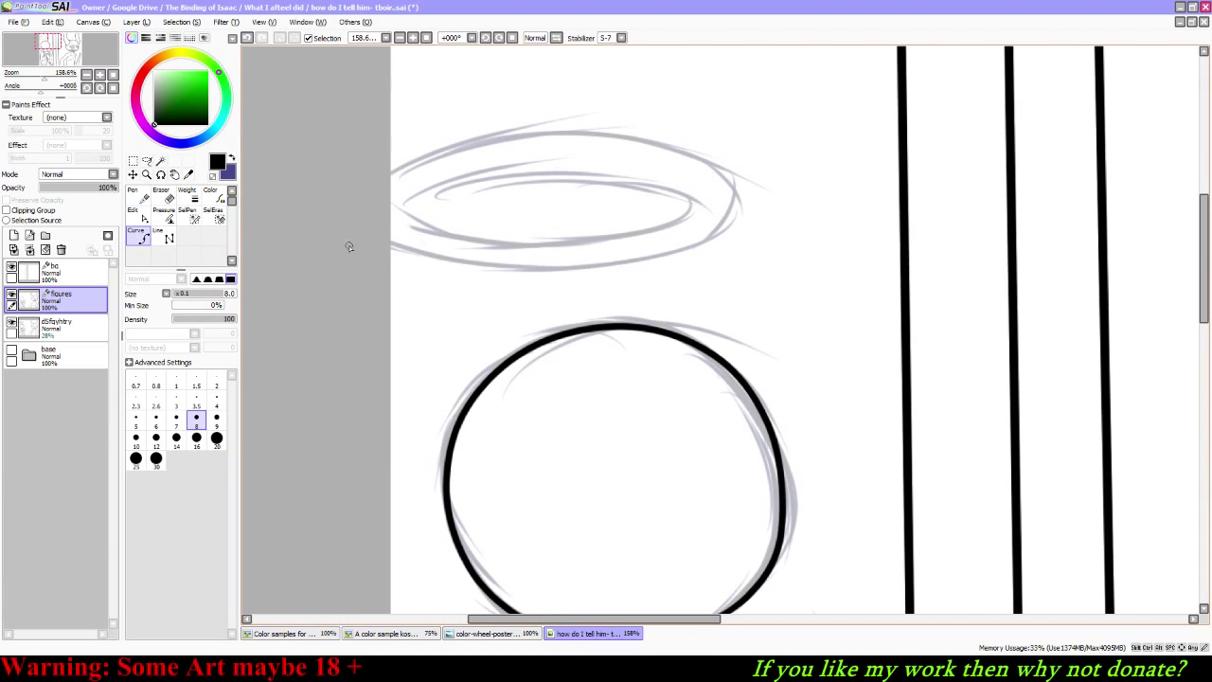
mouse_move(402, 201)
left_mouse_down()
mouse_move(468, 178)
mouse_move(614, 183)
mouse_move(591, 176)
mouse_move(579, 176)
mouse_move(694, 207)
mouse_move(663, 232)
mouse_move(571, 245)
mouse_move(427, 228)
mouse_move(437, 239)
mouse_move(404, 204)
left_mouse_up()
left_click(405, 203)
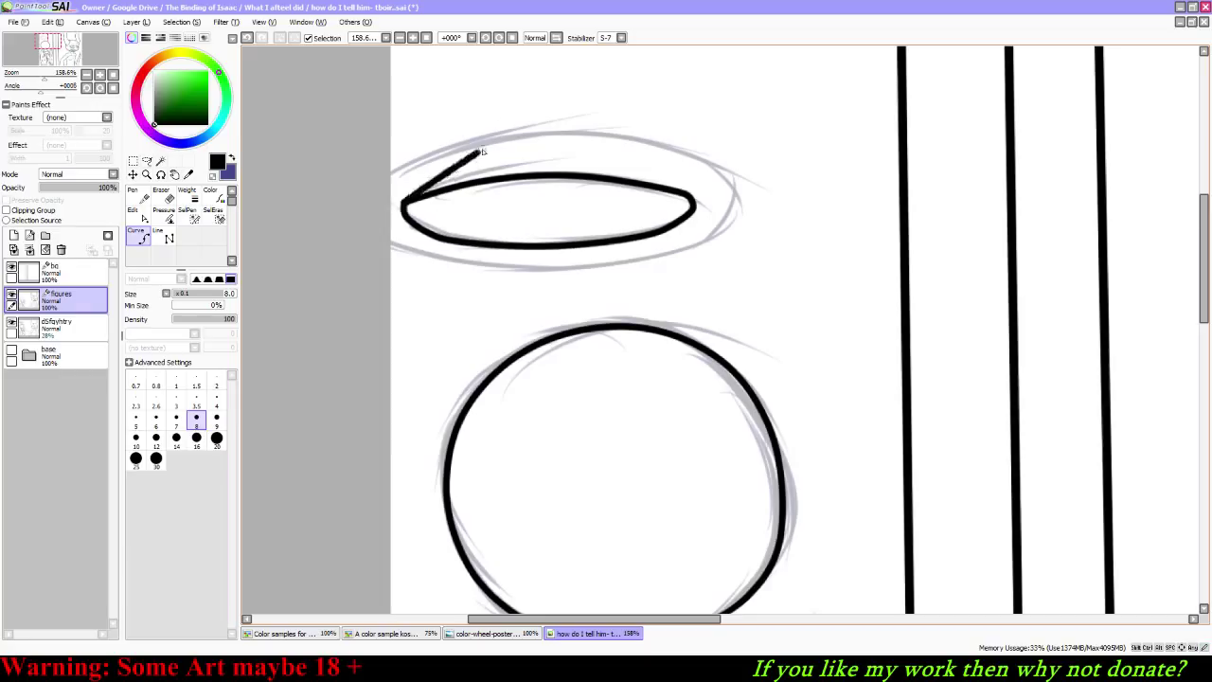
left_click(139, 216)
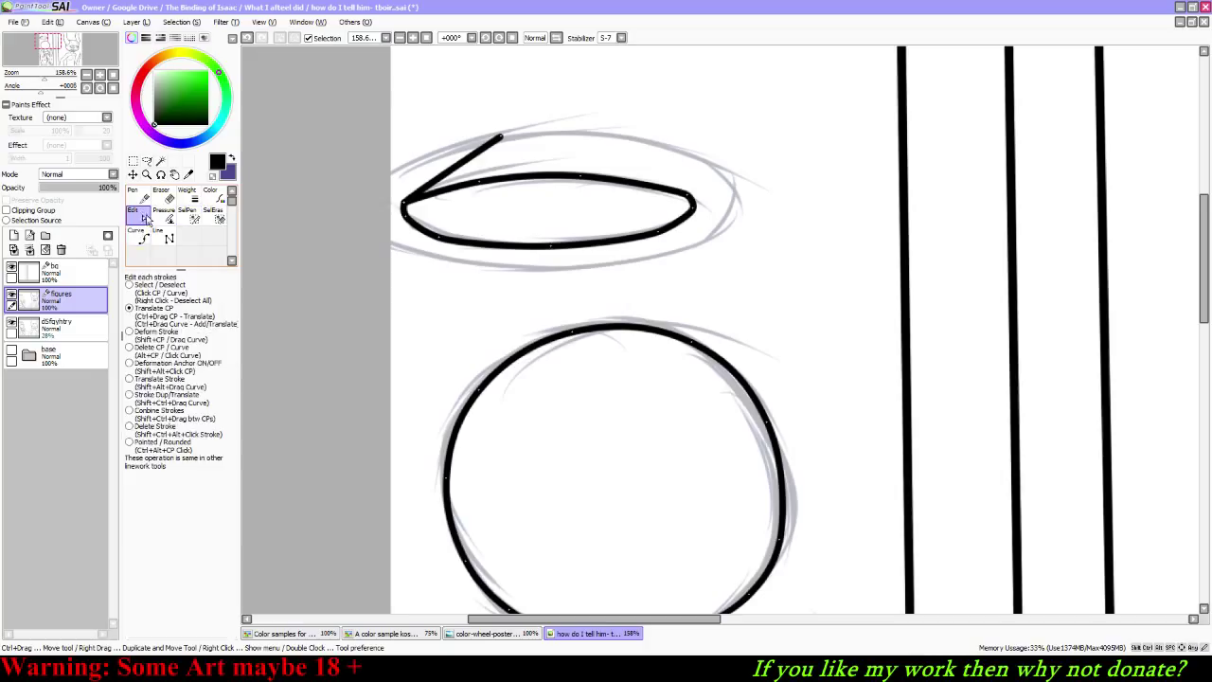
left_click(130, 348)
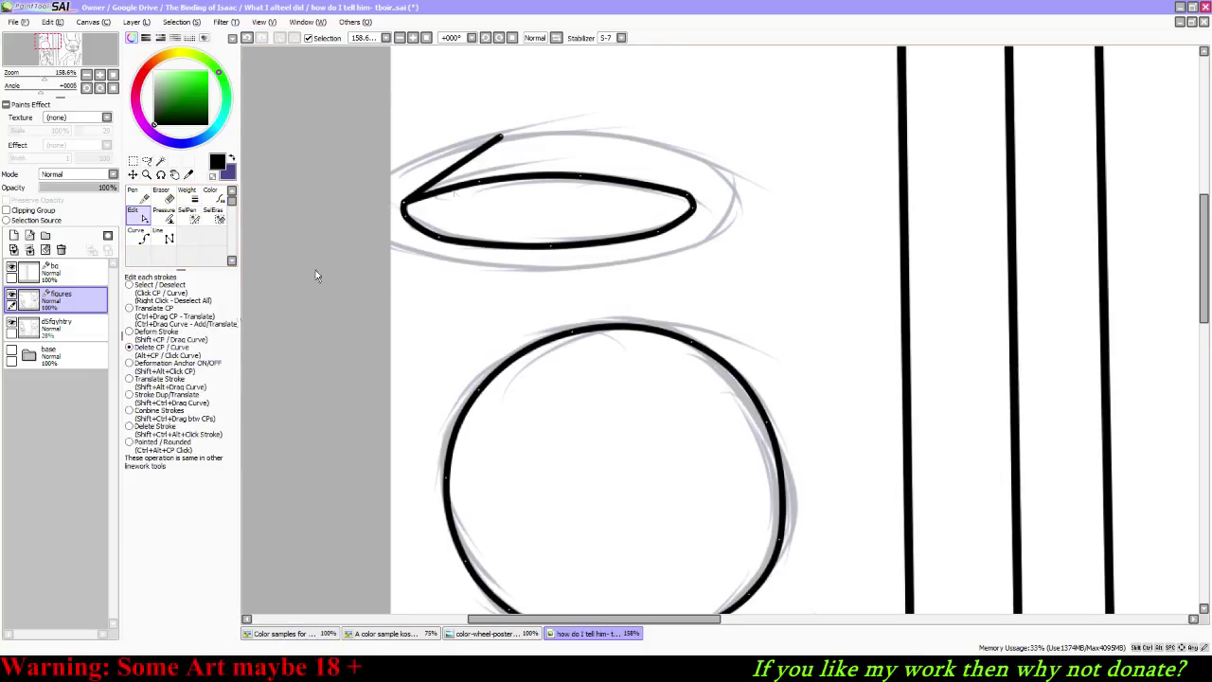
left_click(503, 141)
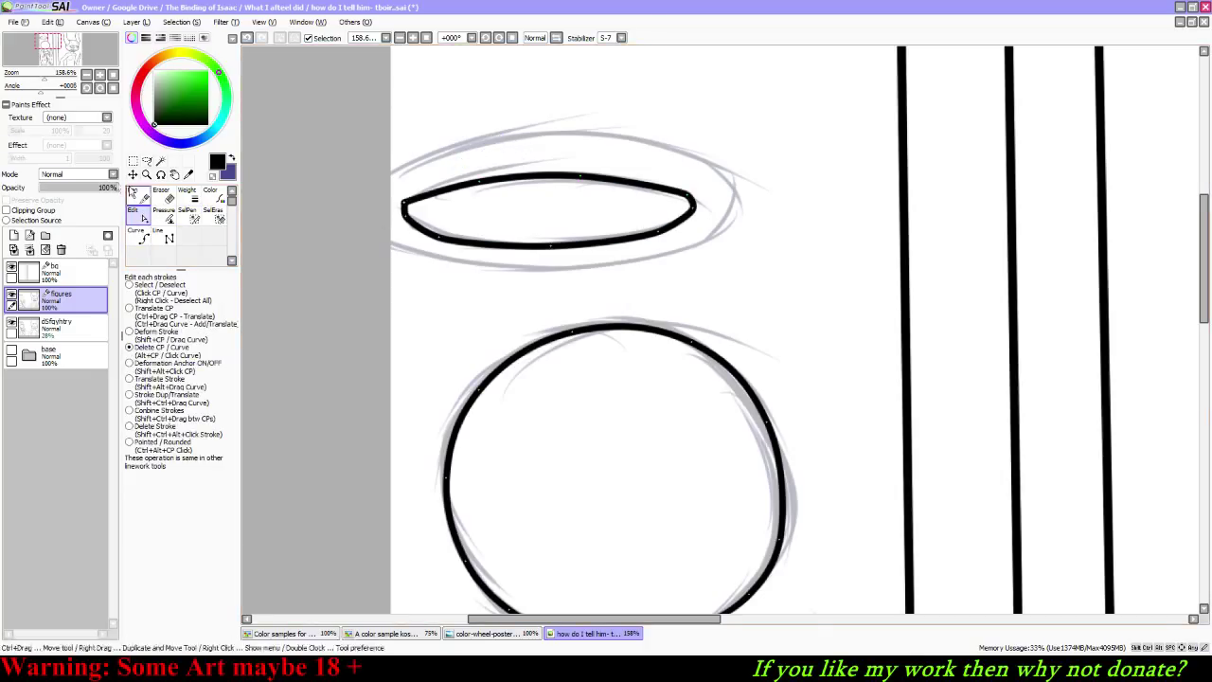
Step: Clean up the halo's inner ellipse by repositioning control points, deleting the surplus ones at its left tip, and raising its lower edge
left_click(130, 307)
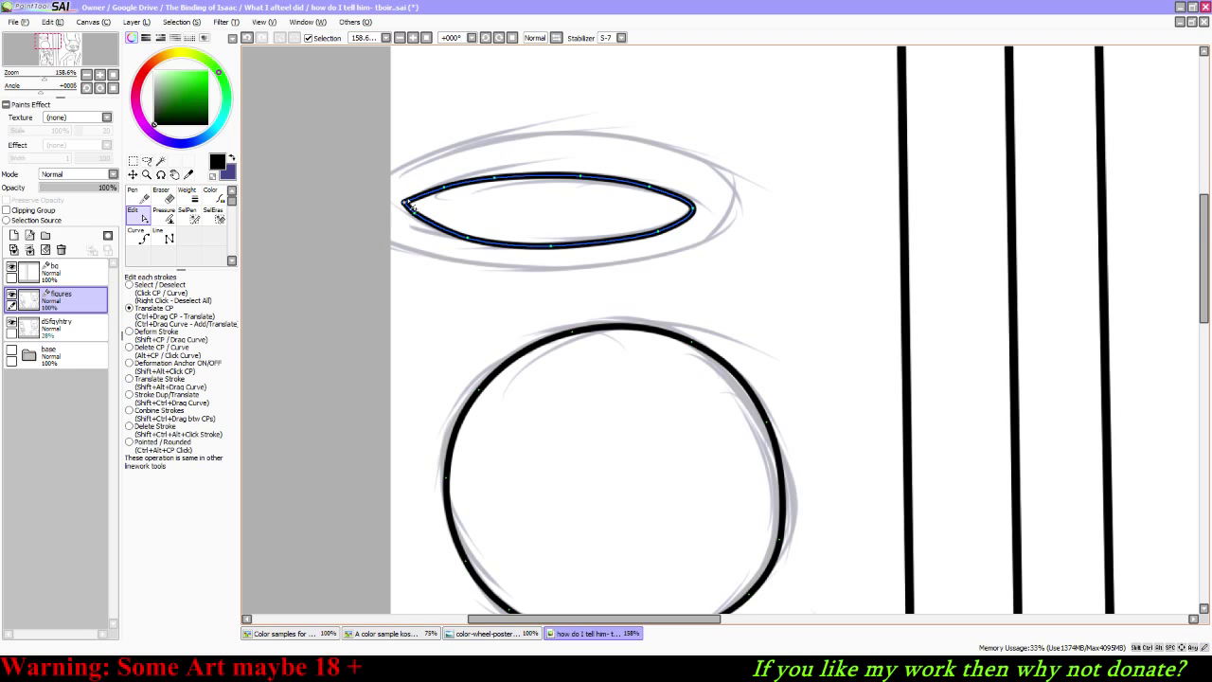
left_click_drag(407, 202, 406, 213)
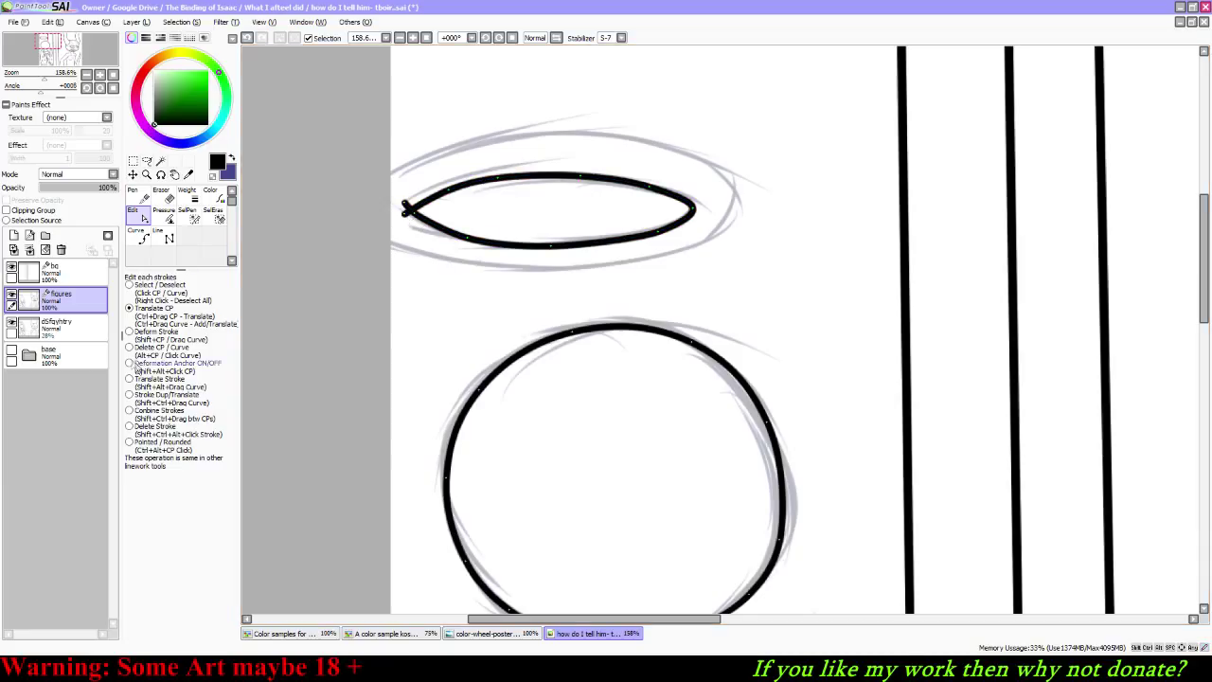
left_click(138, 348)
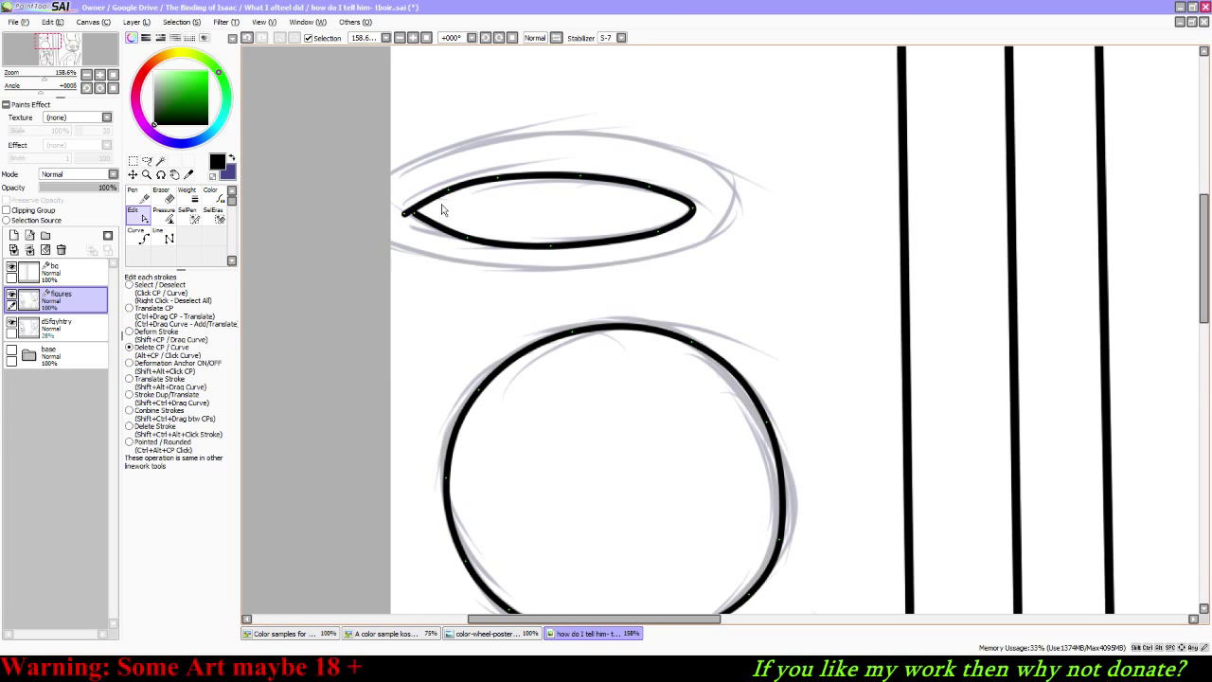
left_click(413, 212)
left_click(133, 309)
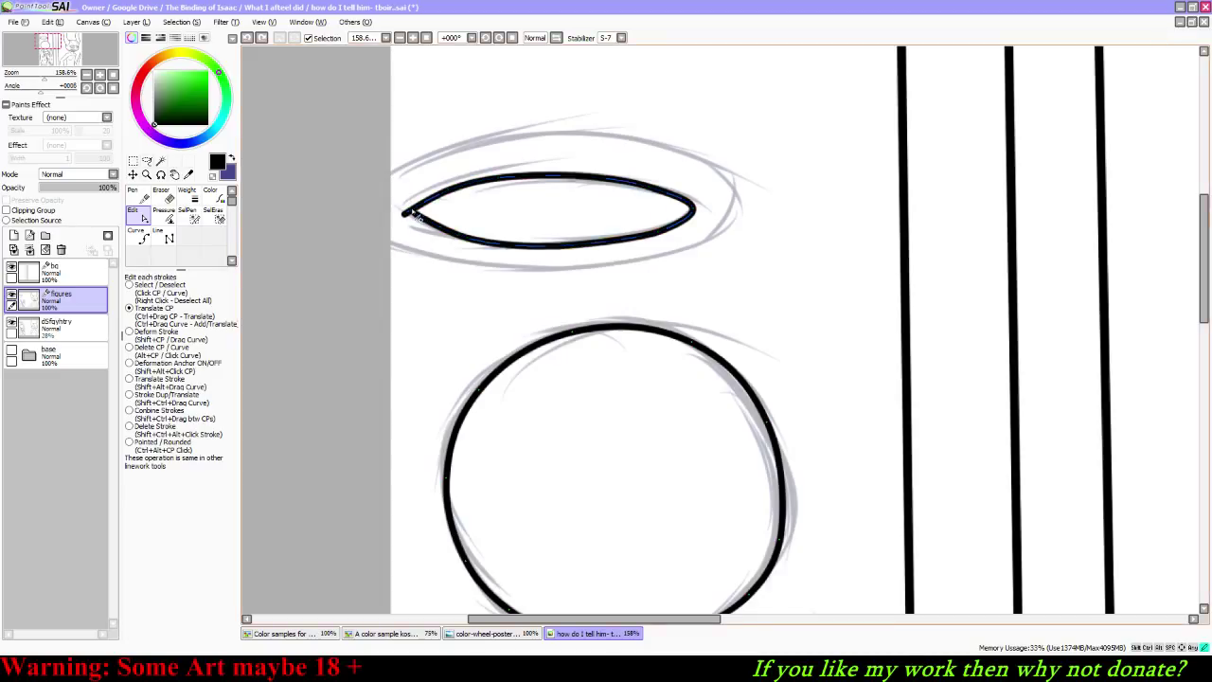
left_click(129, 346)
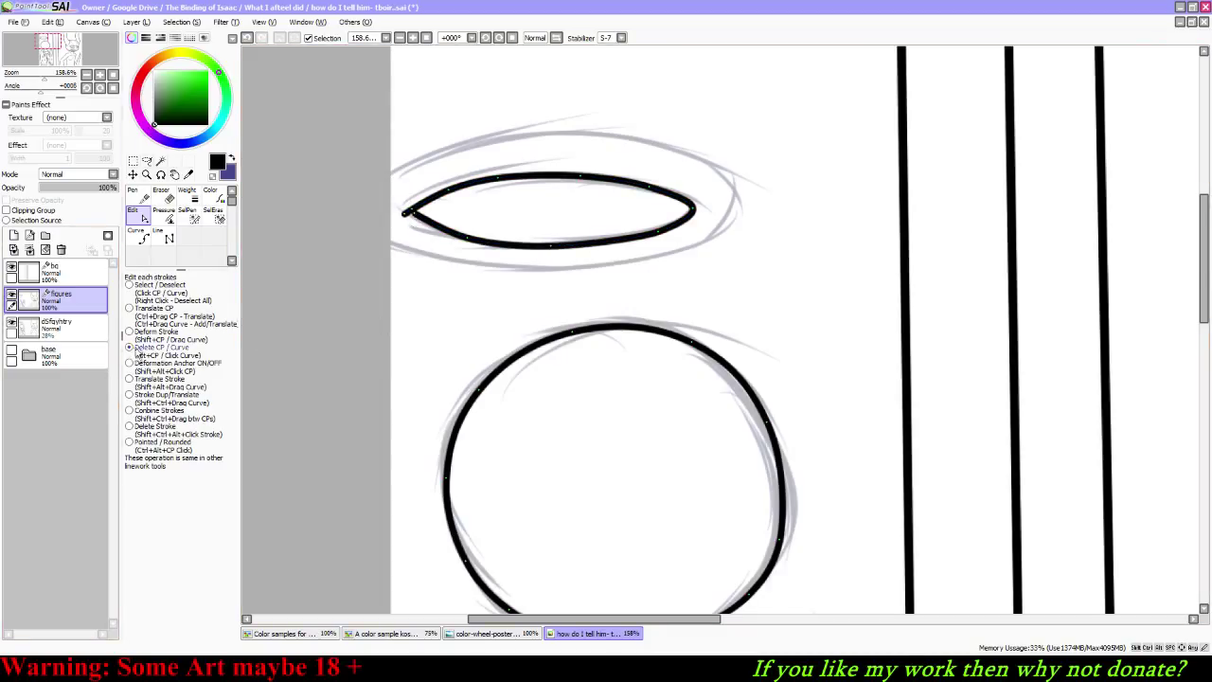
left_click(406, 213)
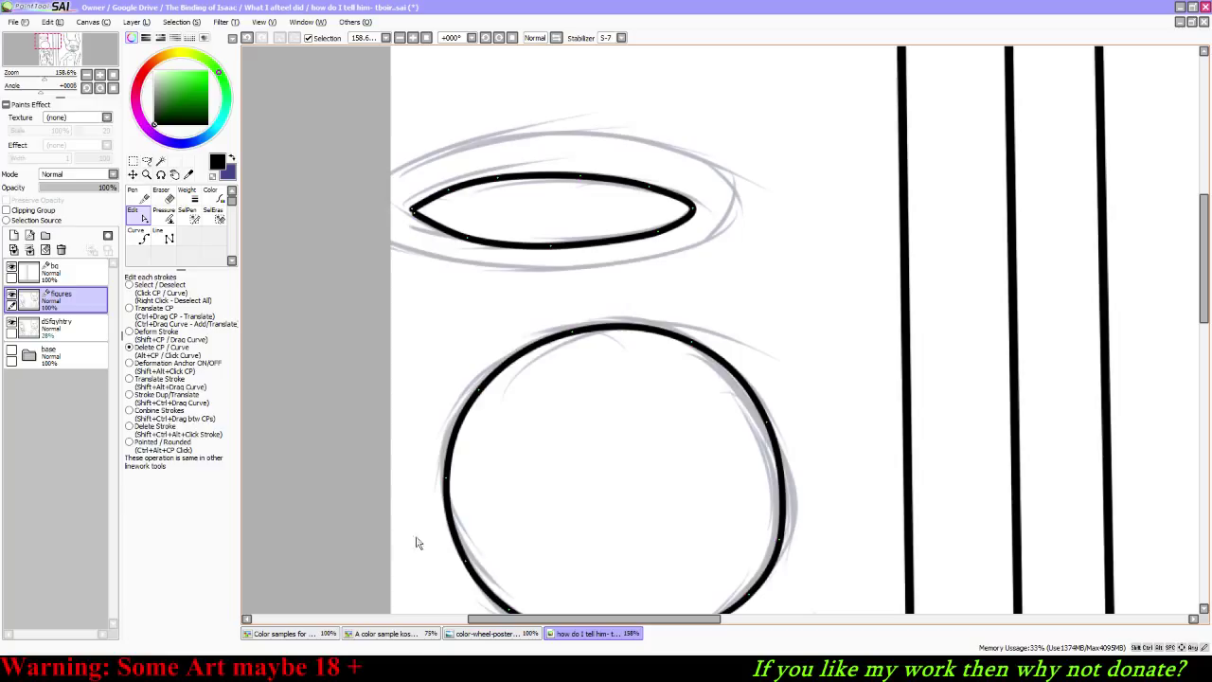
left_click(138, 309)
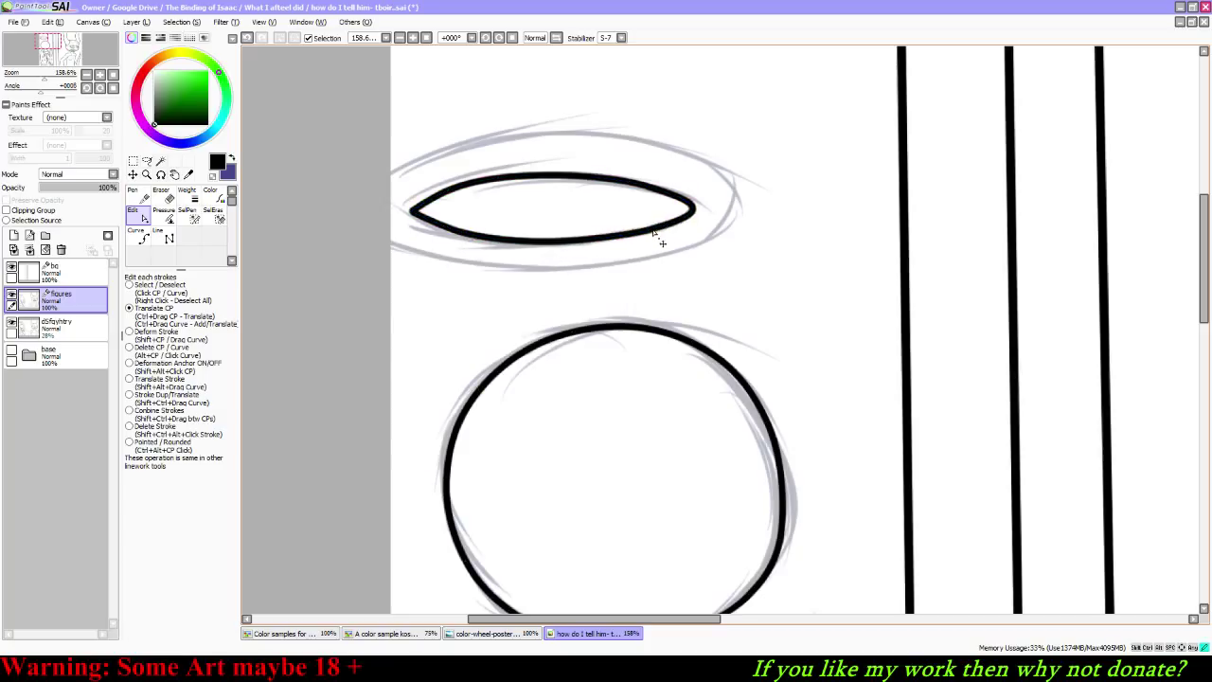
left_click_drag(653, 231, 651, 226)
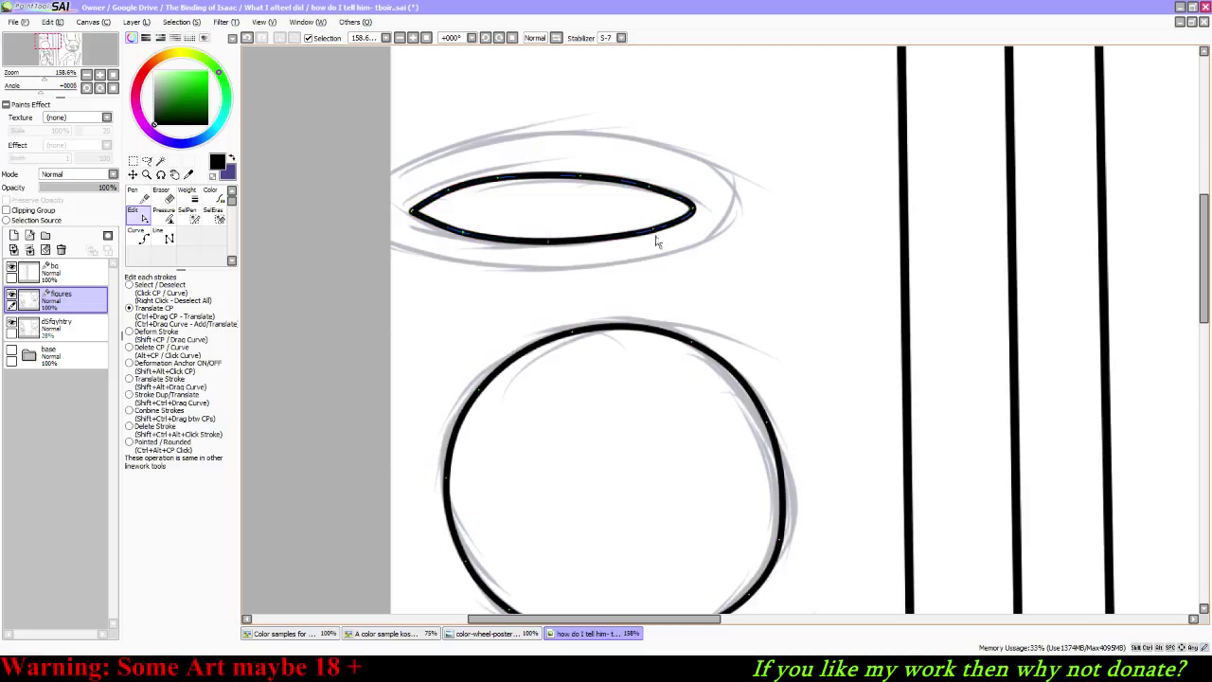
Step: Trace the halo's outer ellipse past the canvas's left edge with the Curve tool and delete the stray end segment
left_click(137, 237)
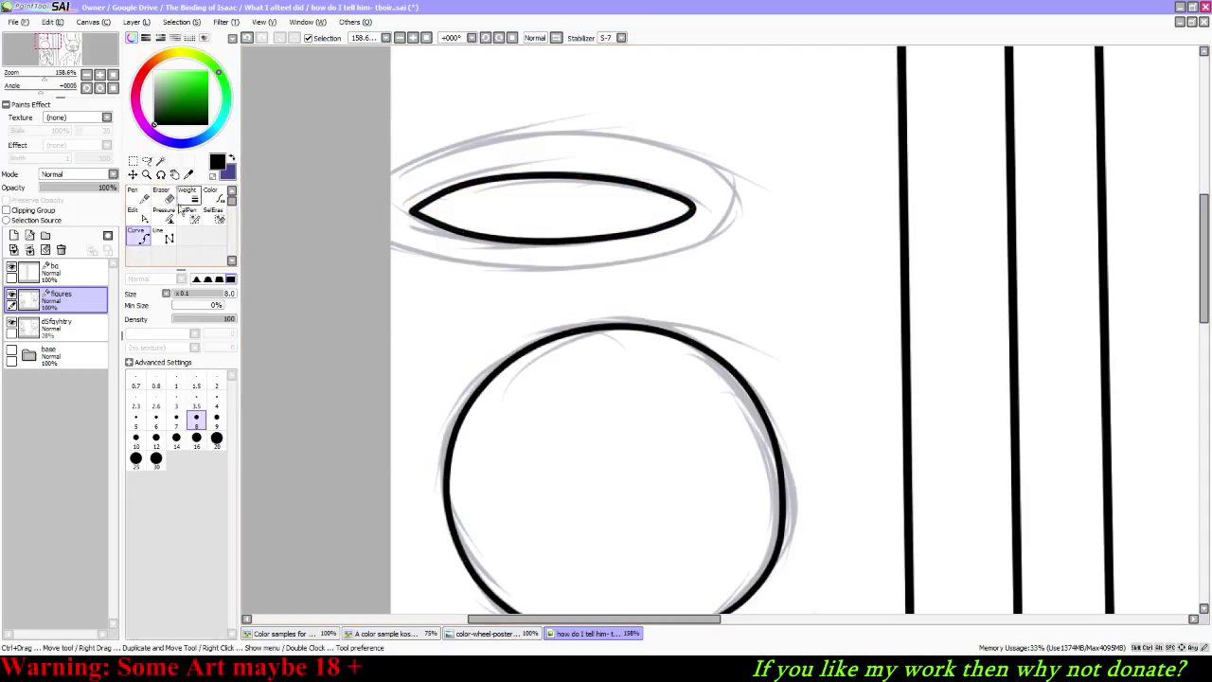
left_click(377, 175)
left_click(526, 129)
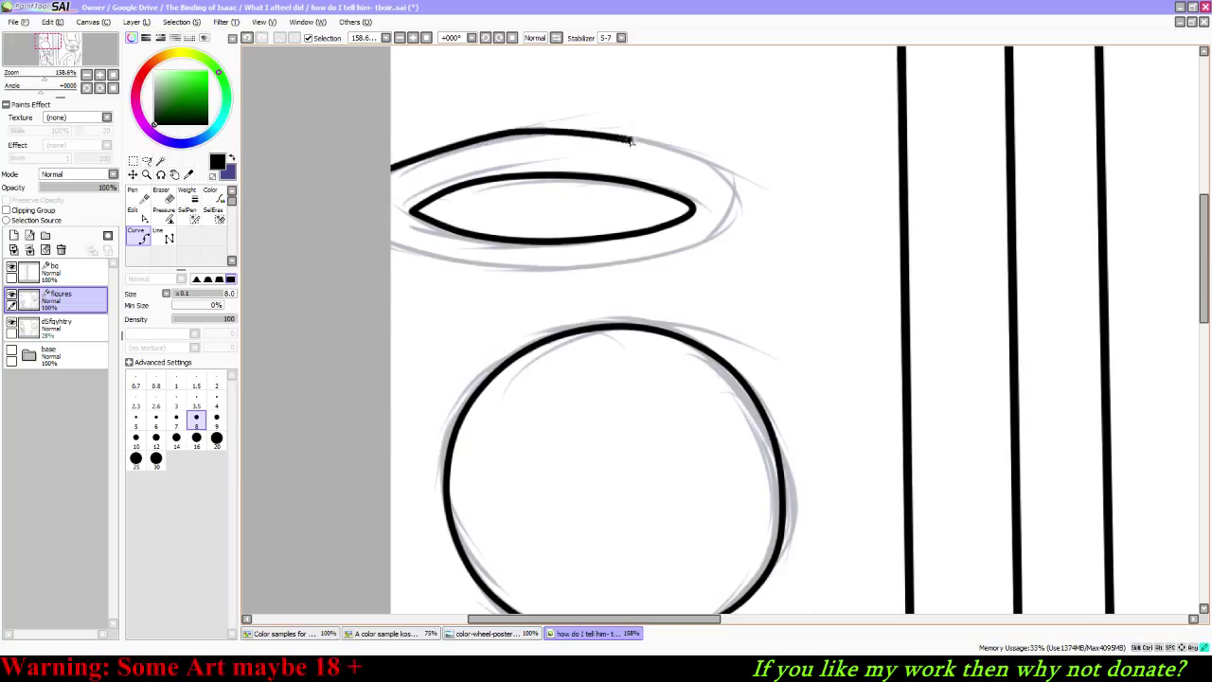
left_click(680, 144)
left_click(742, 196)
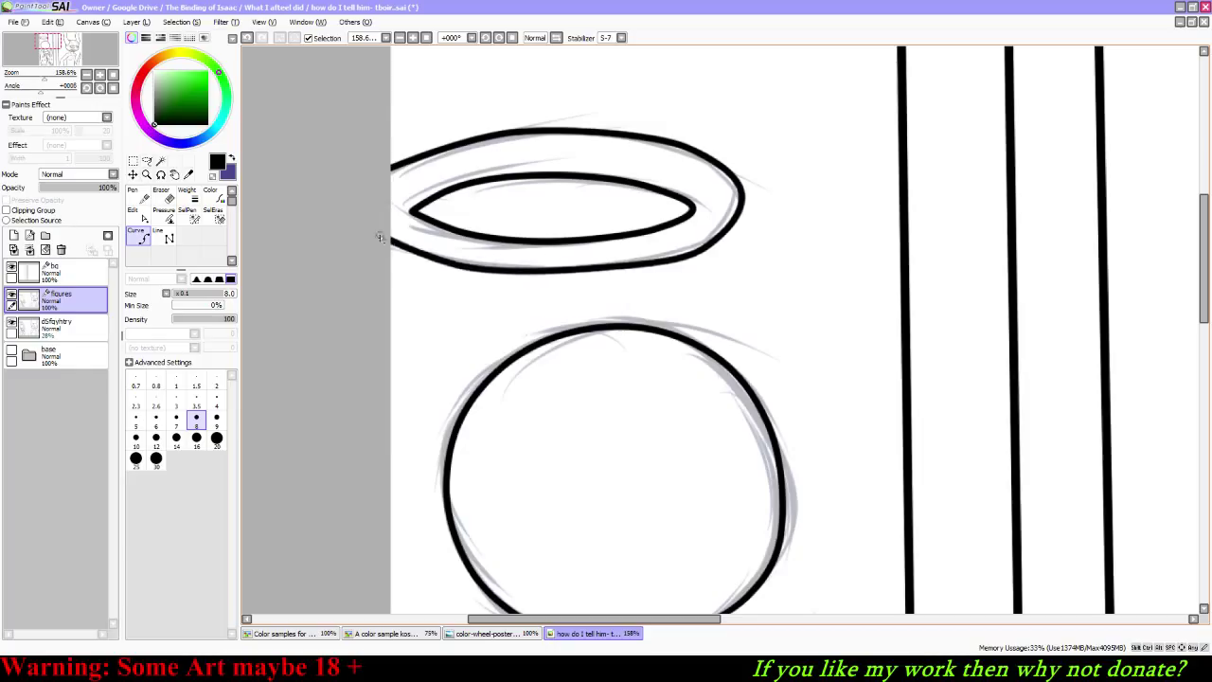
double_click(450, 87)
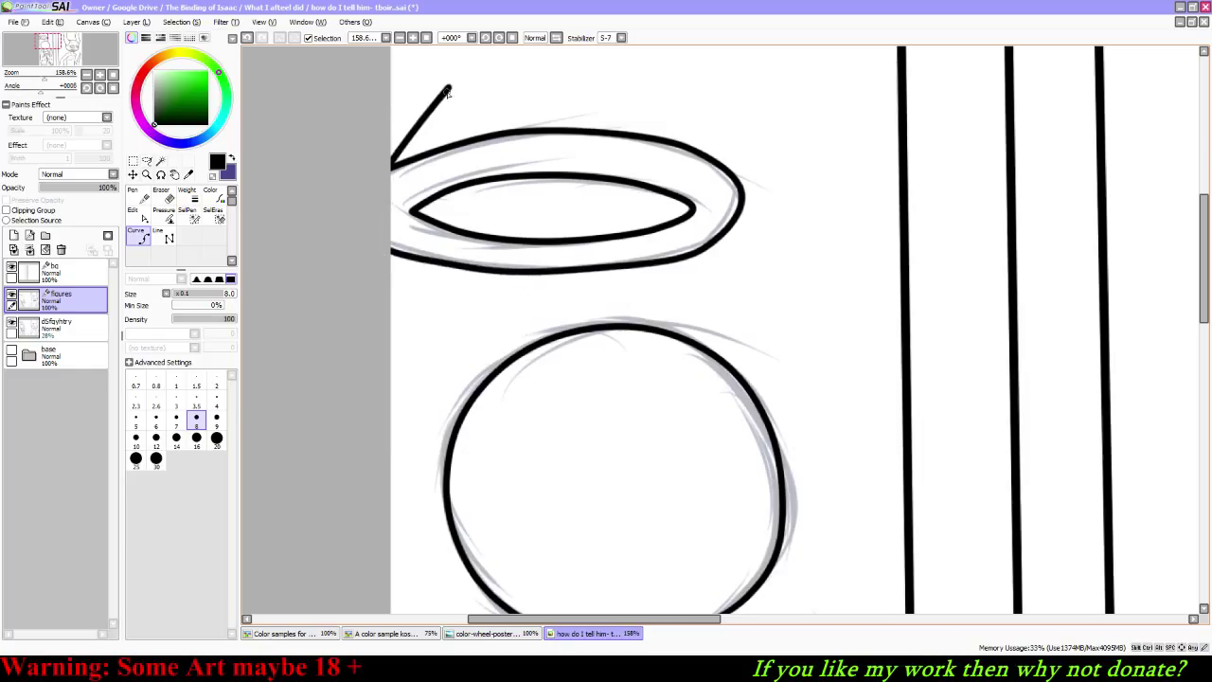
left_click(140, 218)
left_click(129, 347)
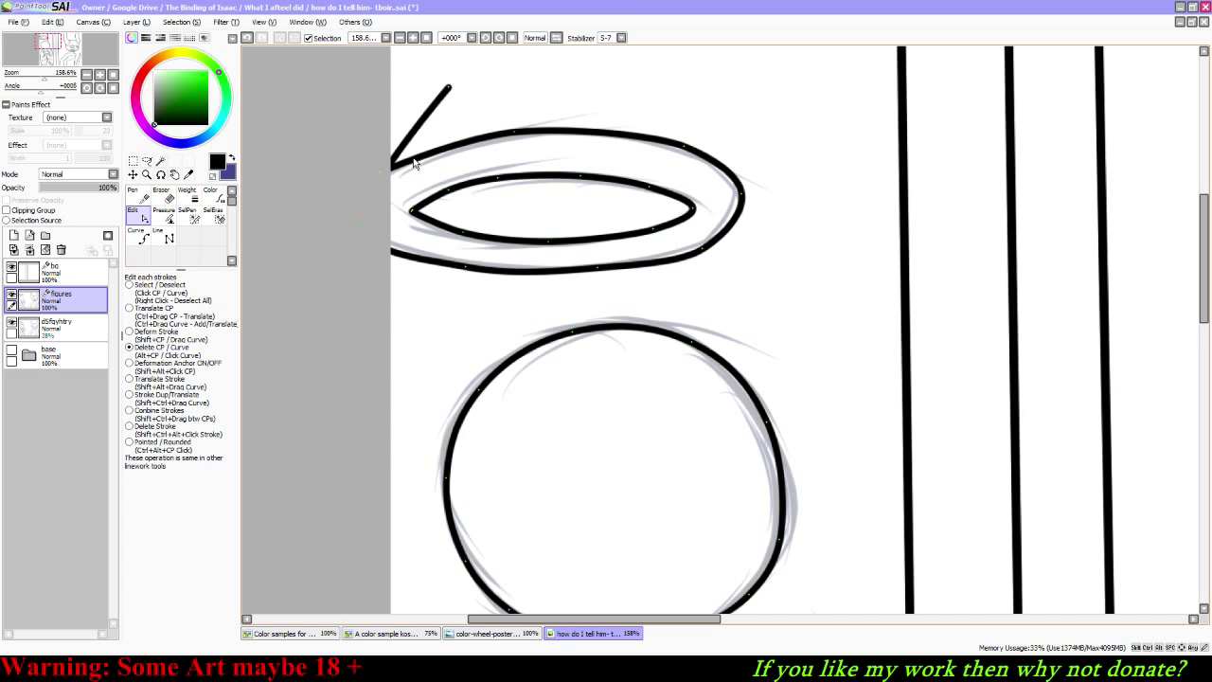
left_click(446, 94)
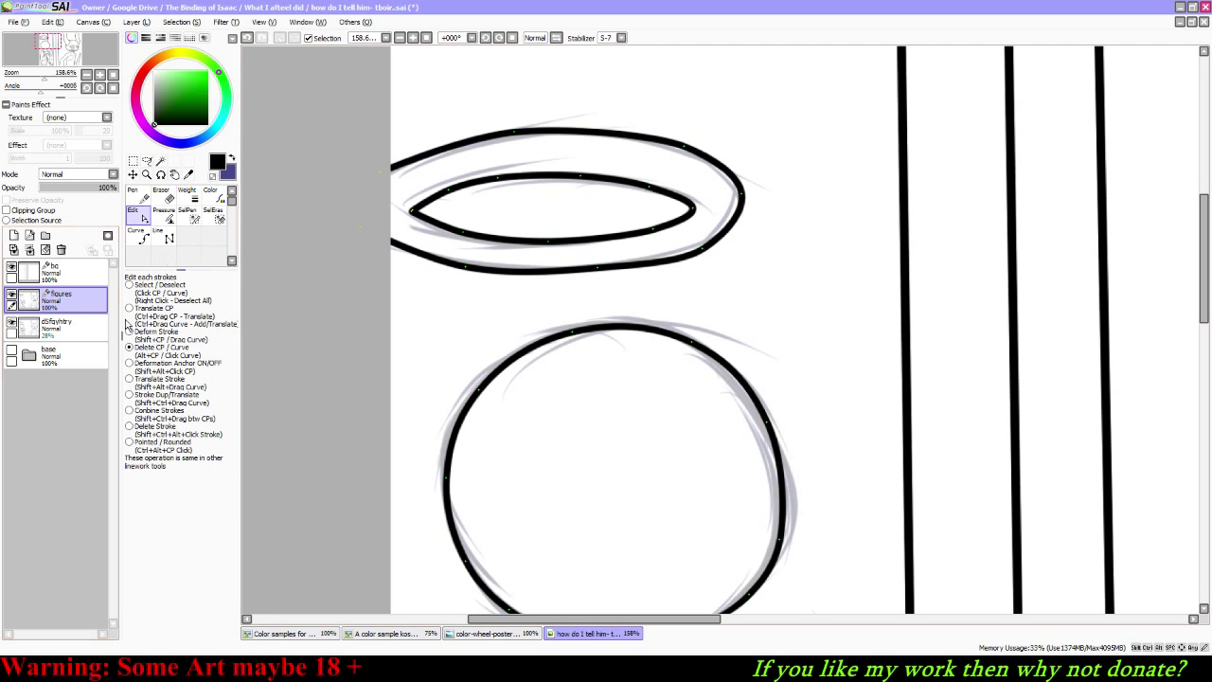
Step: Reposition the outer halo ellipse's control points to smooth its upper curve, pull in its right end, and round its lower edge
left_click(129, 308)
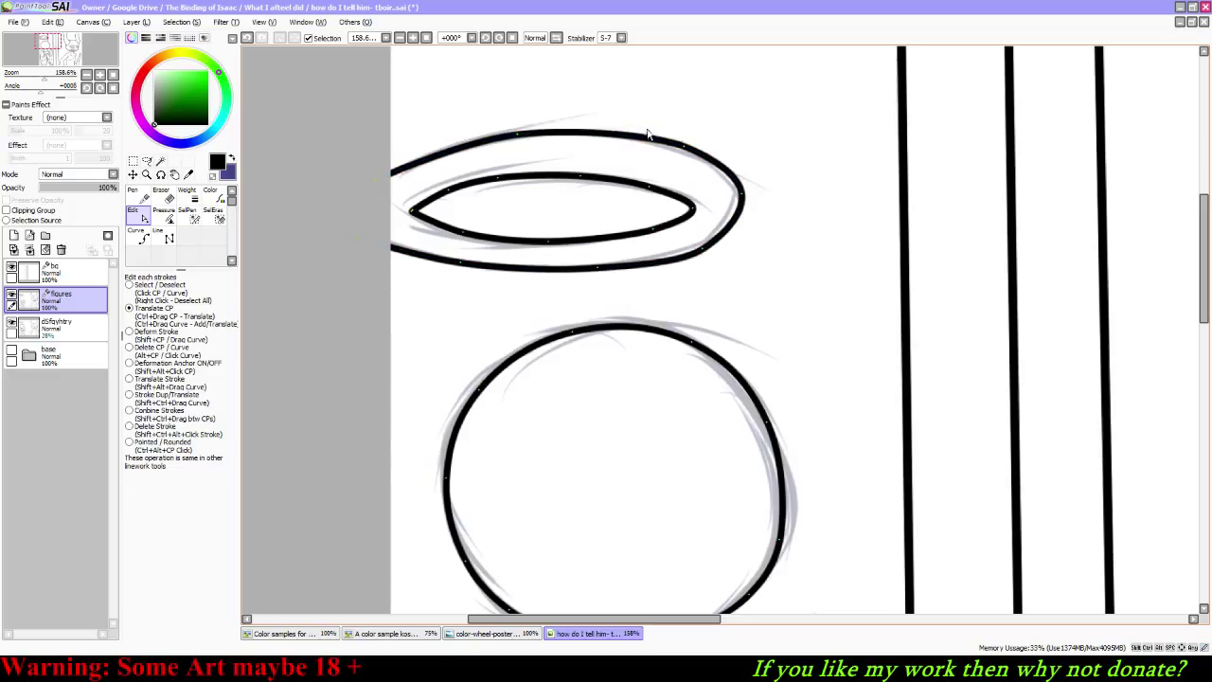
key("ctrl+z")
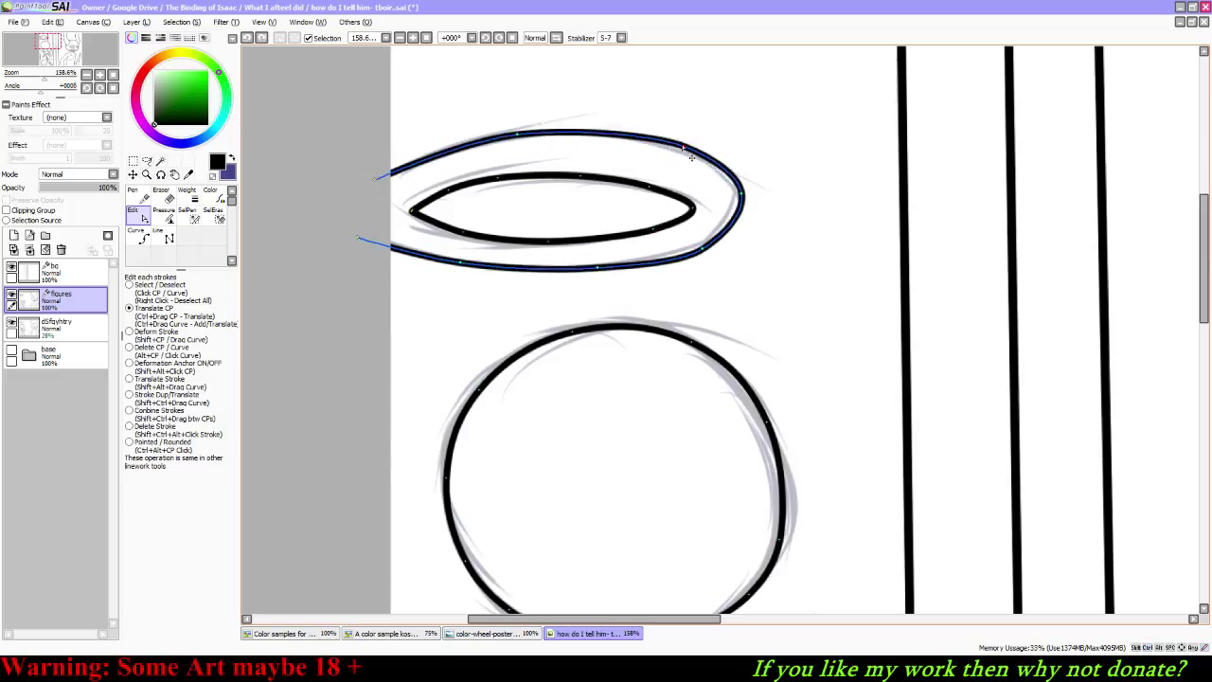
left_click_drag(683, 147, 679, 150)
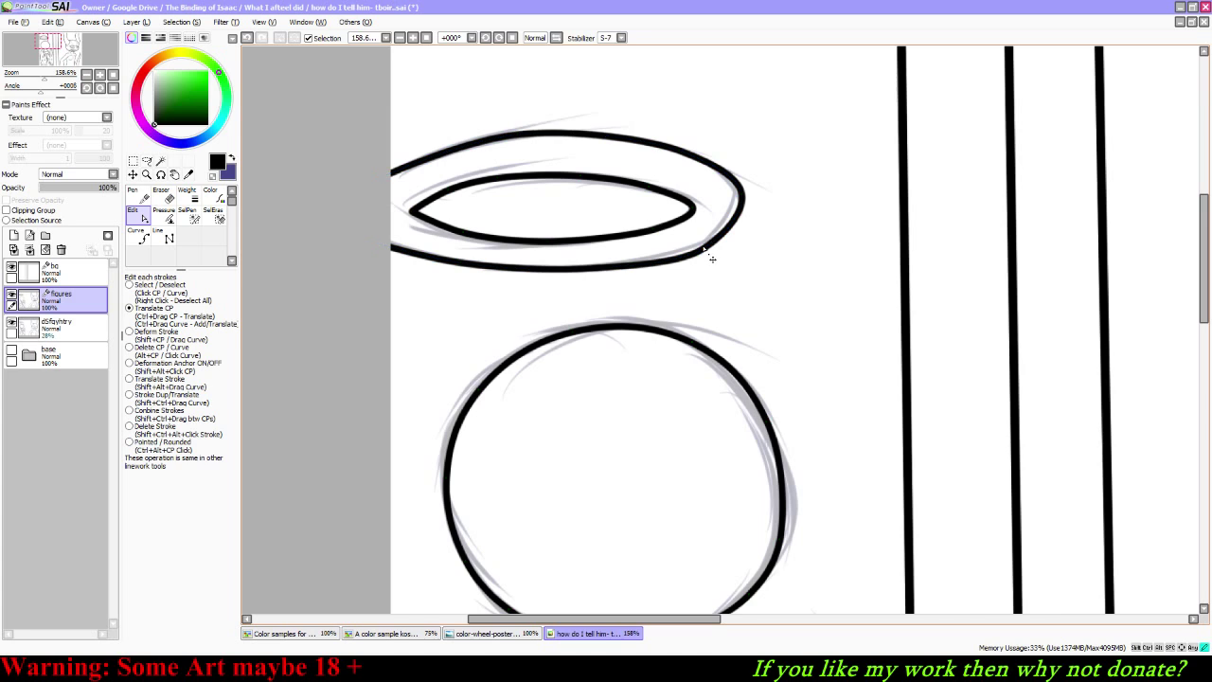
left_click(745, 197, "ctrl+alt")
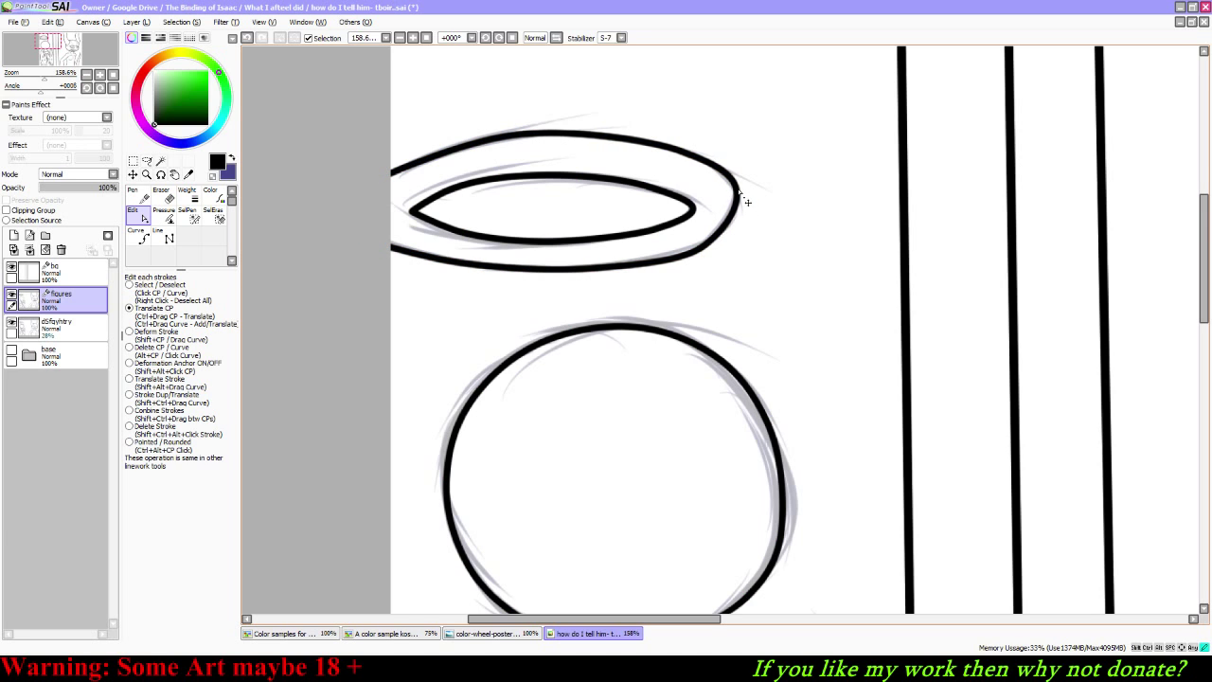
left_click(745, 198, "ctrl+alt")
mouse_move(516, 134)
left_mouse_down()
mouse_move(450, 151)
mouse_move(546, 133)
mouse_move(683, 158)
left_mouse_up()
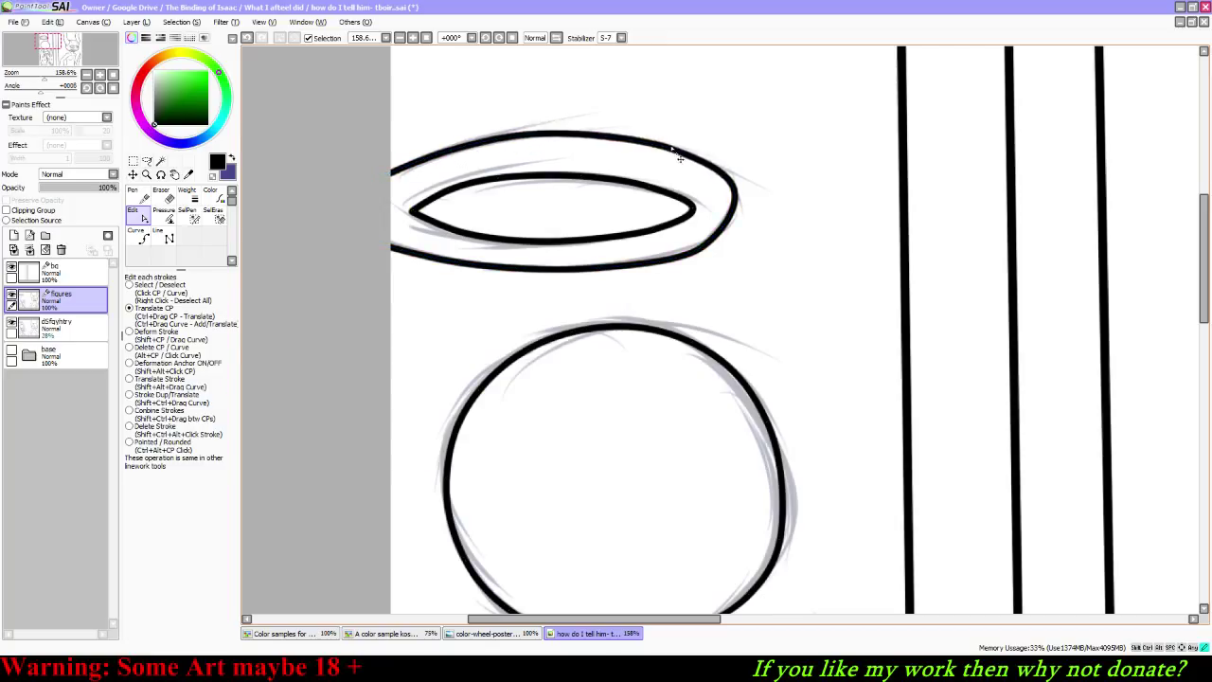
mouse_move(579, 269)
left_mouse_down()
mouse_move(603, 272)
mouse_move(583, 273)
left_mouse_up()
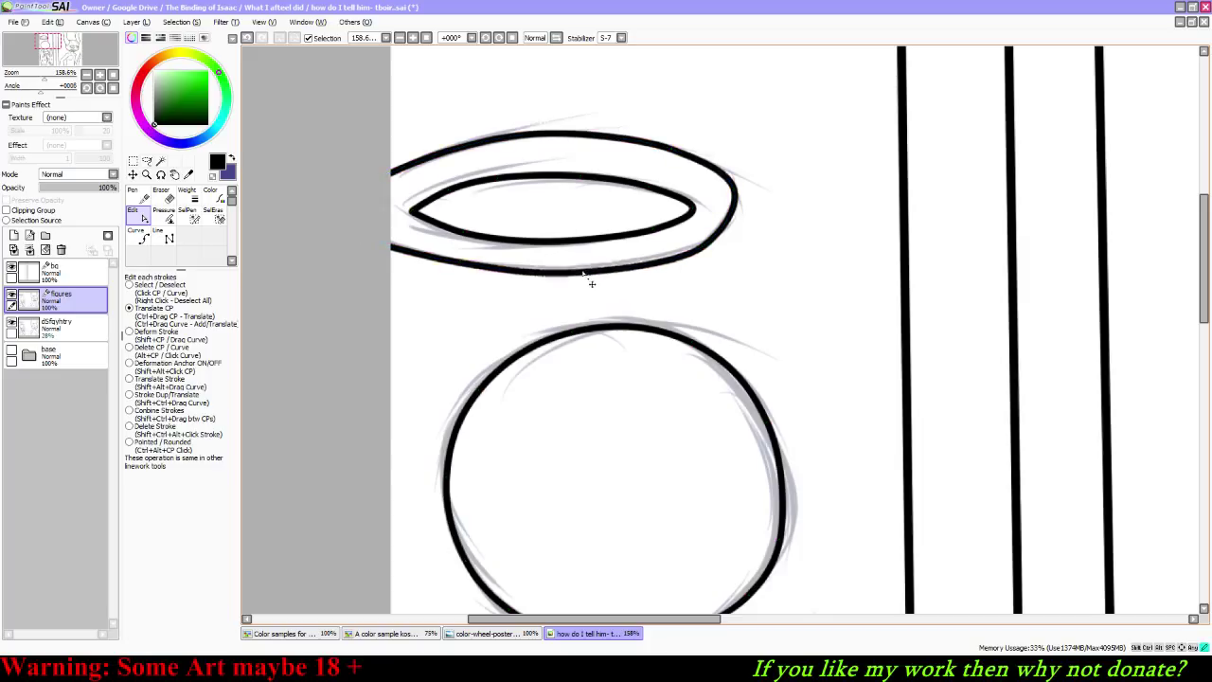
left_click_drag(704, 246, 709, 241)
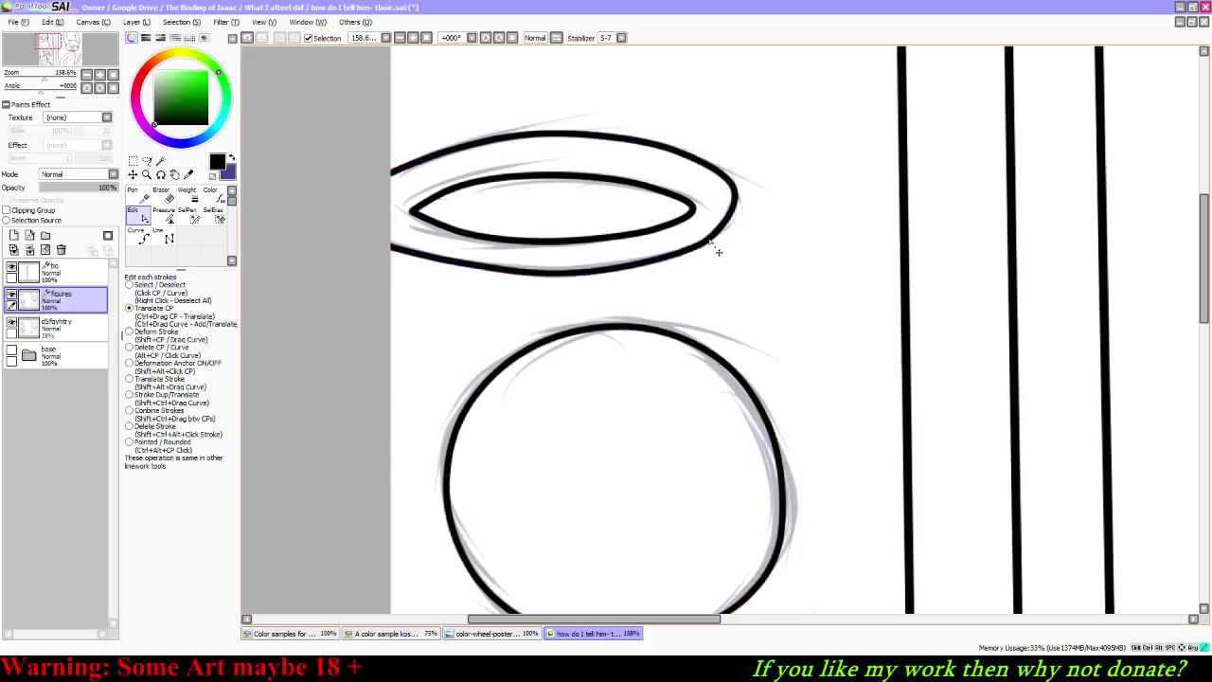
mouse_move(487, 249)
left_mouse_down()
mouse_move(467, 279)
mouse_move(462, 266)
left_mouse_up()
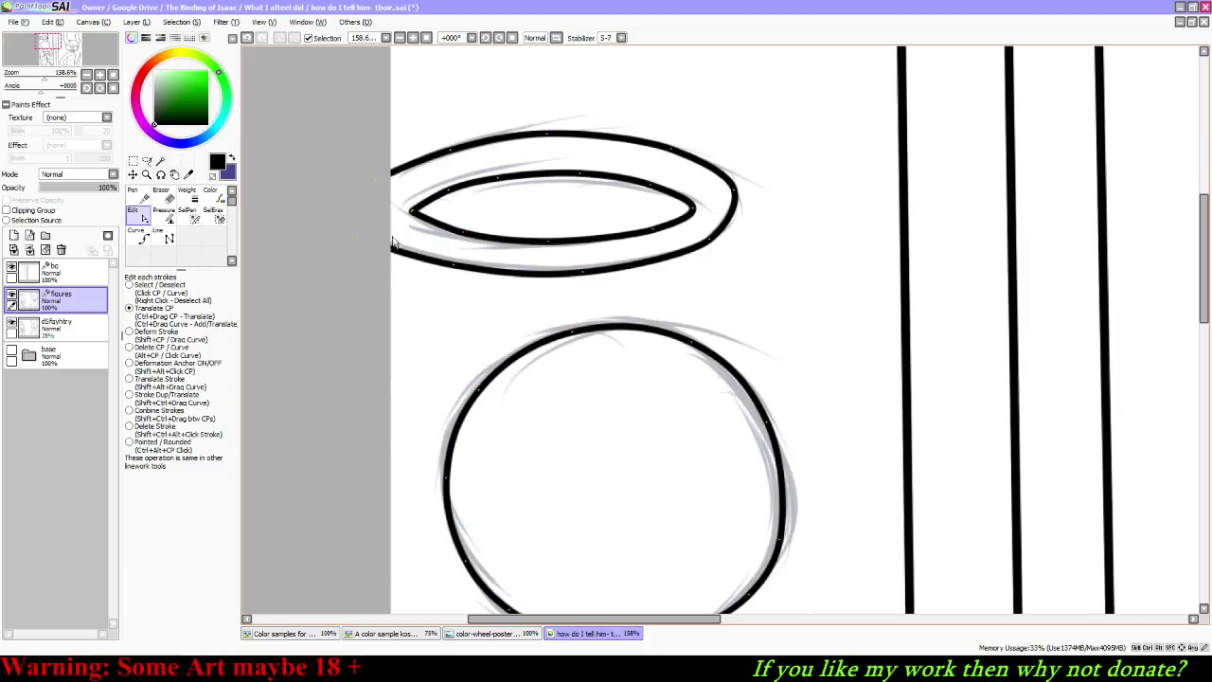
Step: Round off the left tip of the halo's inner ellipse by repositioning its control points
mouse_move(409, 210)
left_mouse_down()
mouse_move(380, 202)
mouse_move(389, 185)
left_mouse_up()
key("ctrl+z")
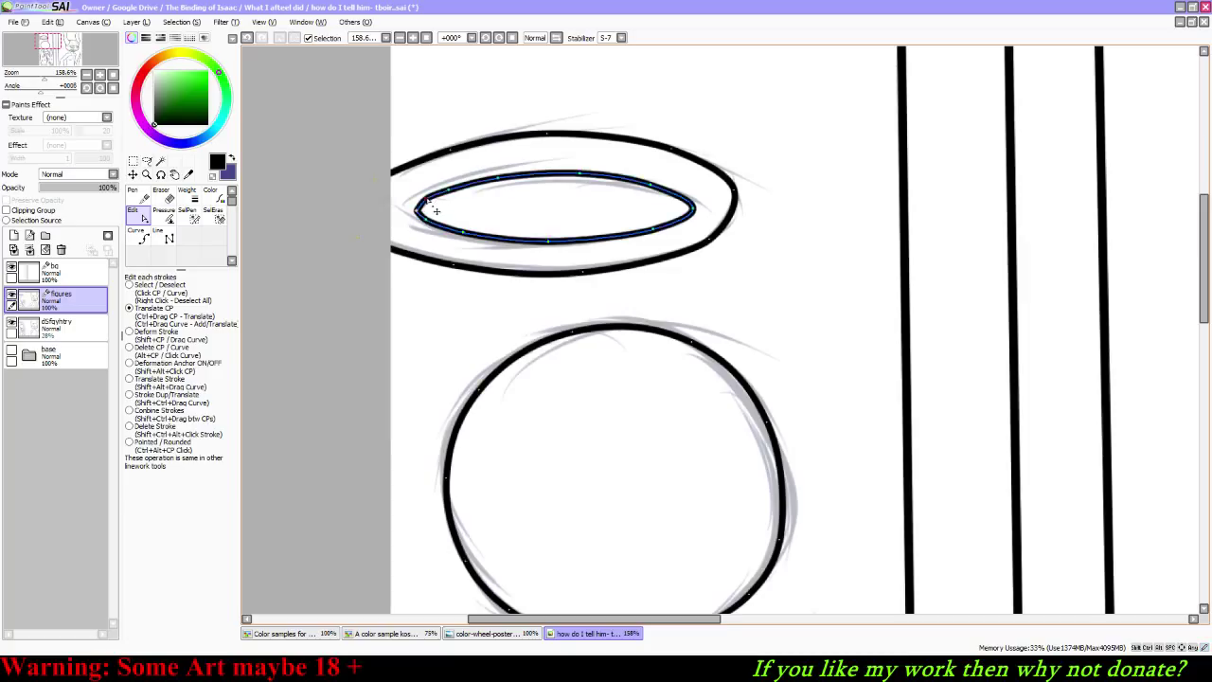
left_click_drag(427, 200, 427, 200)
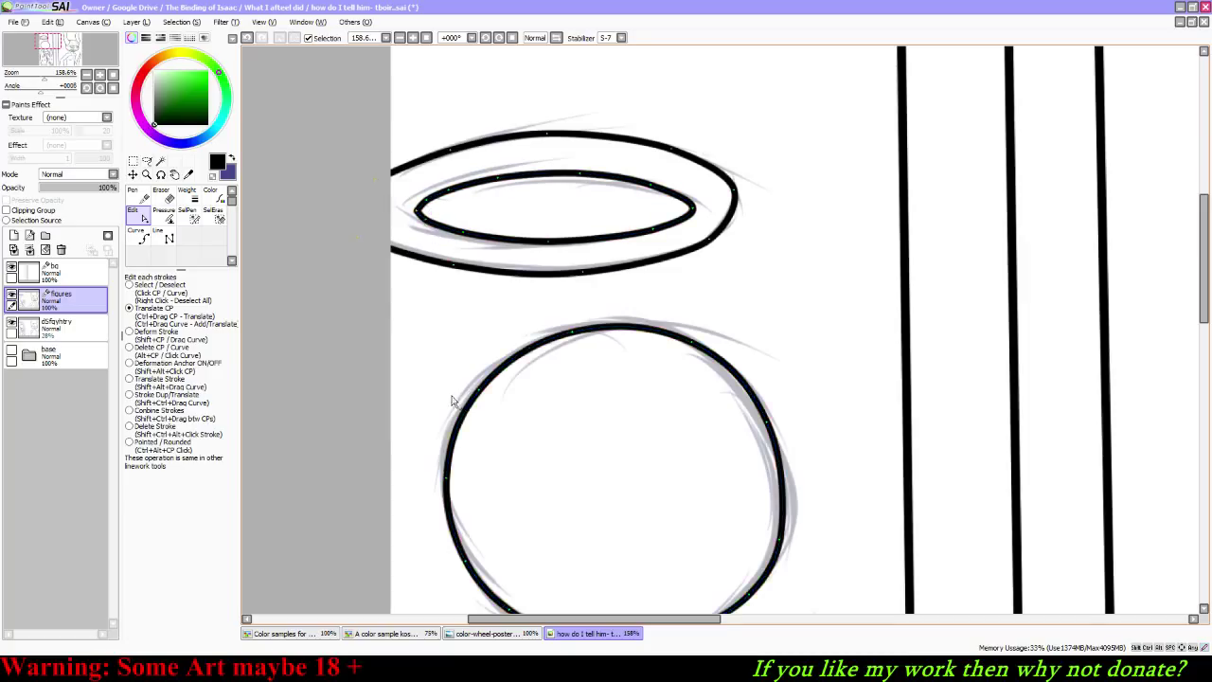
Step: Compare the linework of the whole drawing at 50% zoom with the dSfgyhtry sketch layer shown and hidden
left_click(11, 330)
left_click(10, 324)
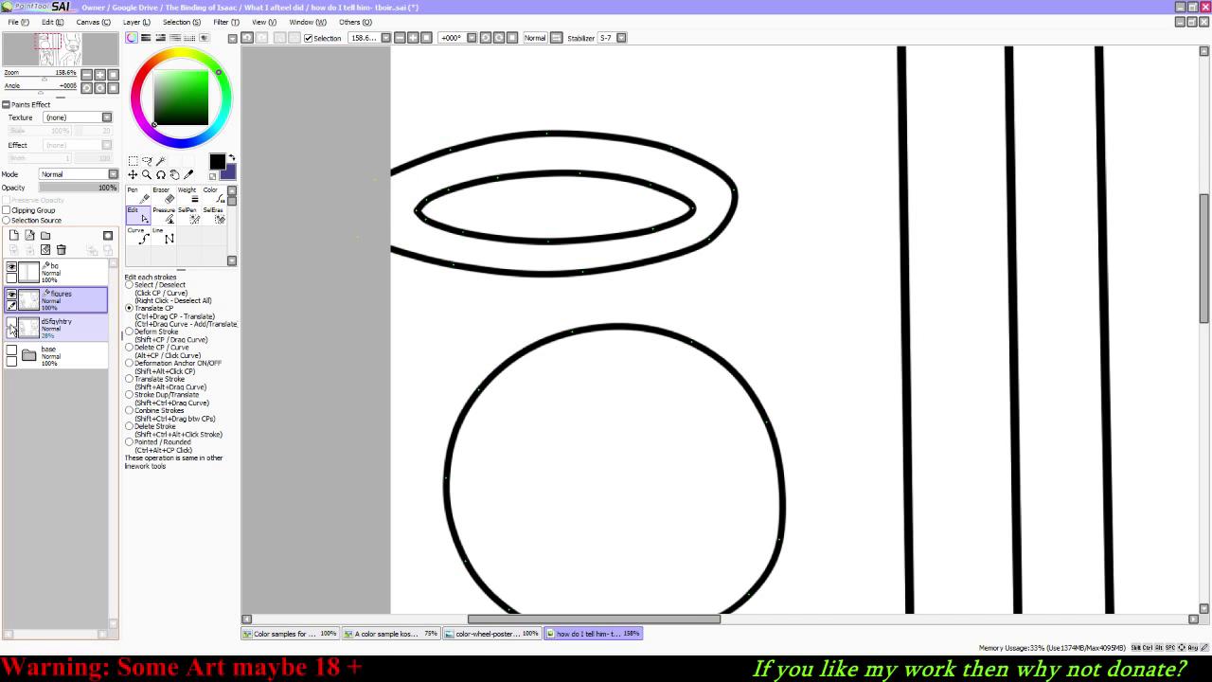
left_click(138, 195)
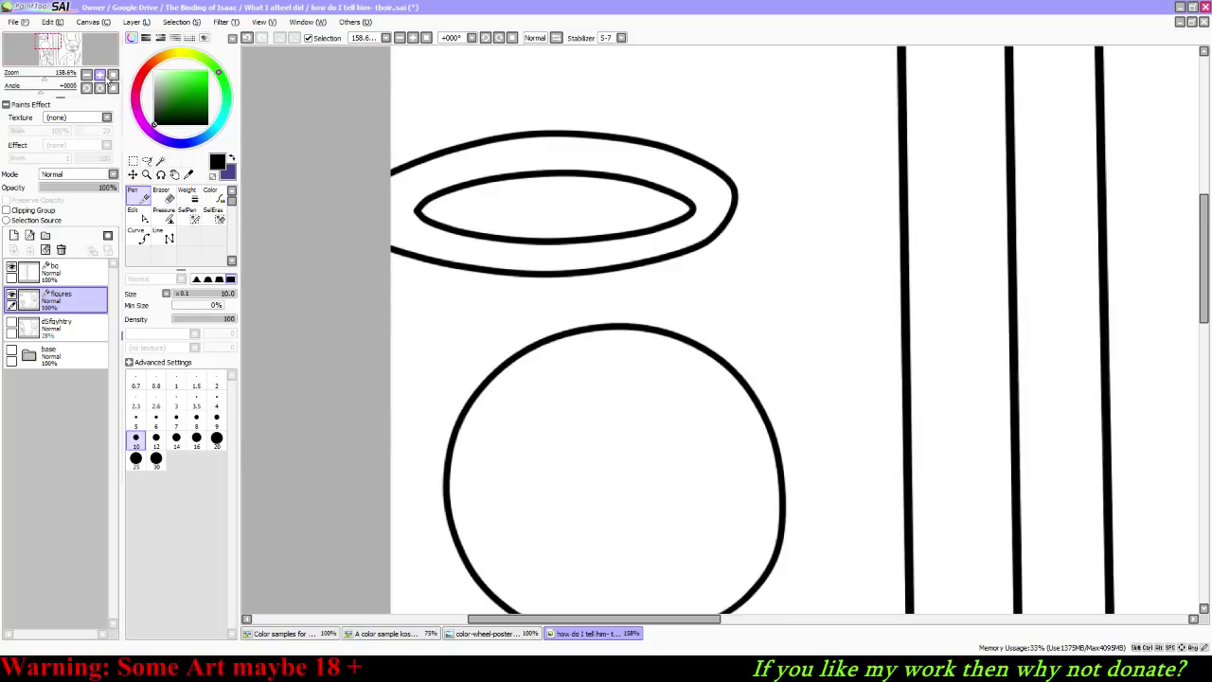
left_click(111, 76)
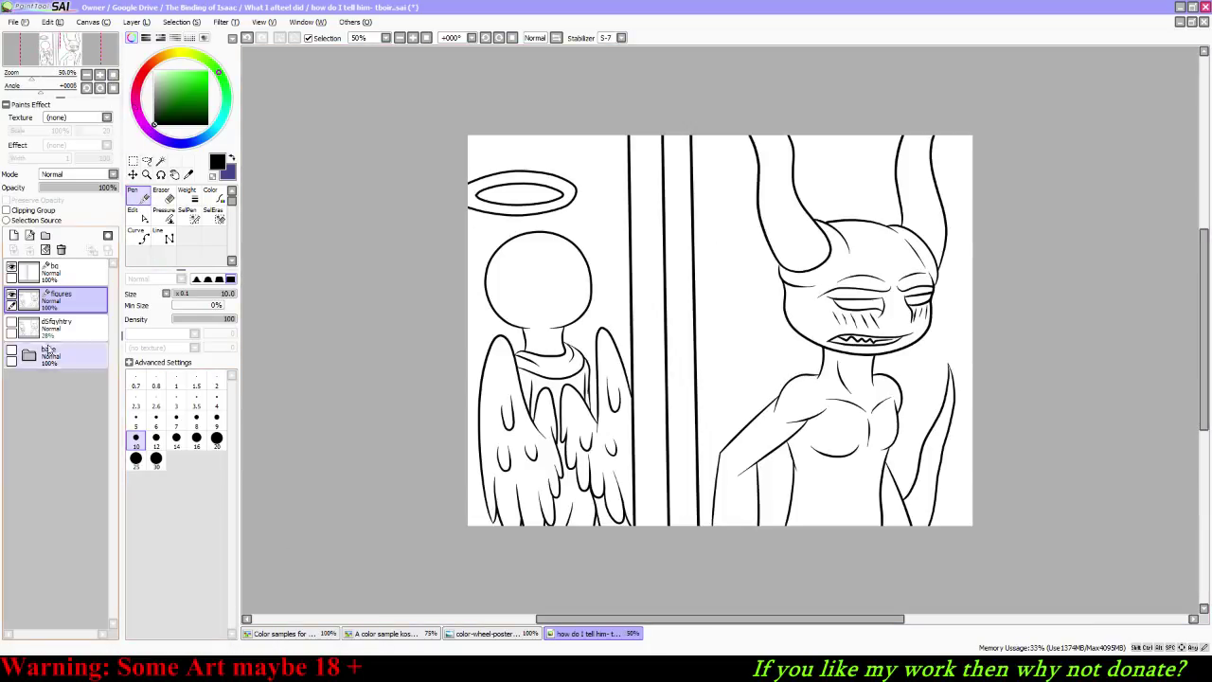
left_click(12, 325)
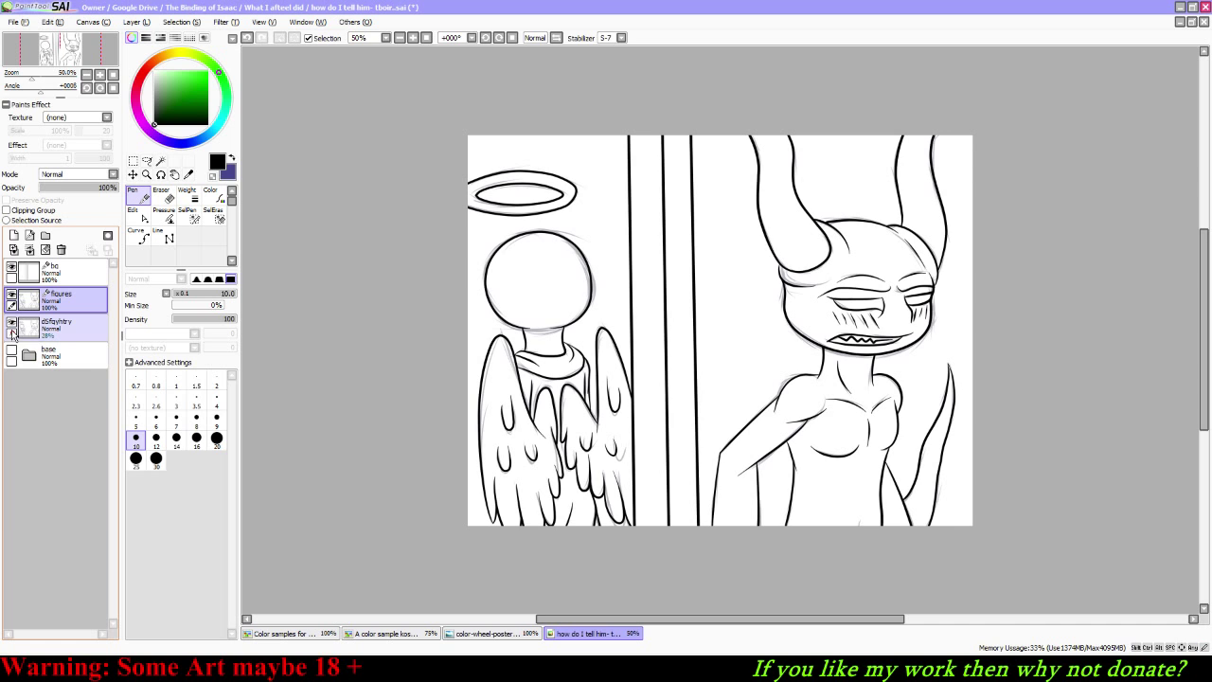
left_click(11, 325)
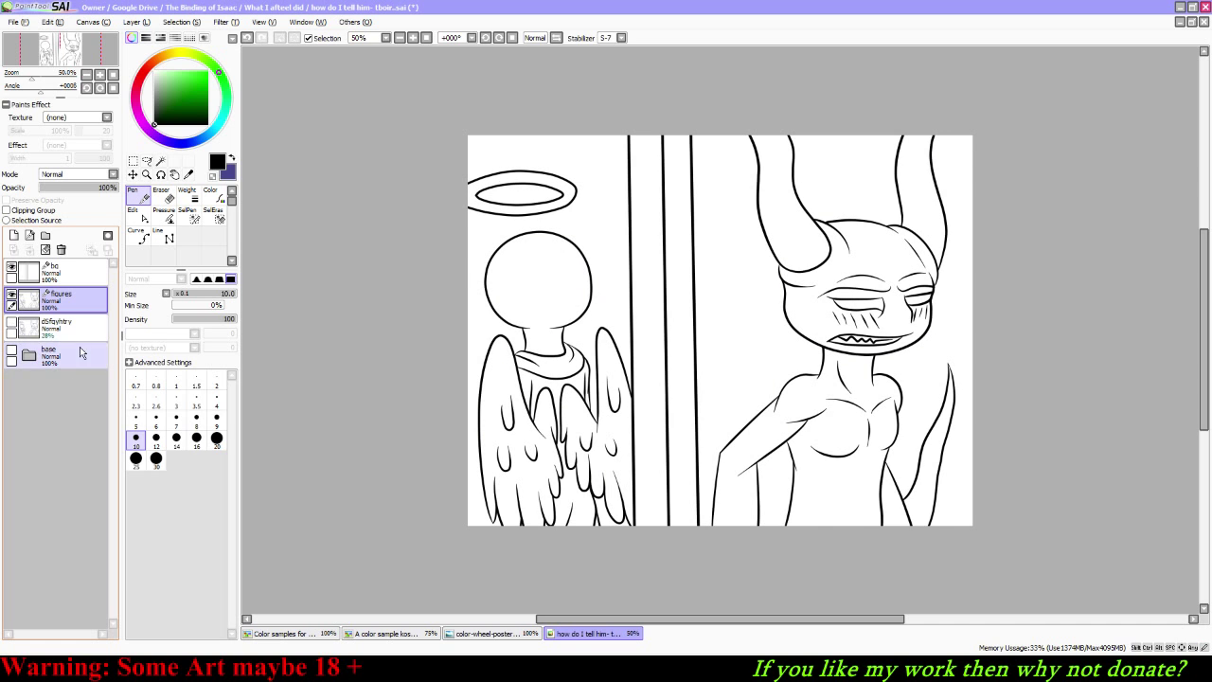
Step: Show the dSfgyhtry sketch layer and move it into the hidden base folder
left_click(16, 326)
left_click(12, 325)
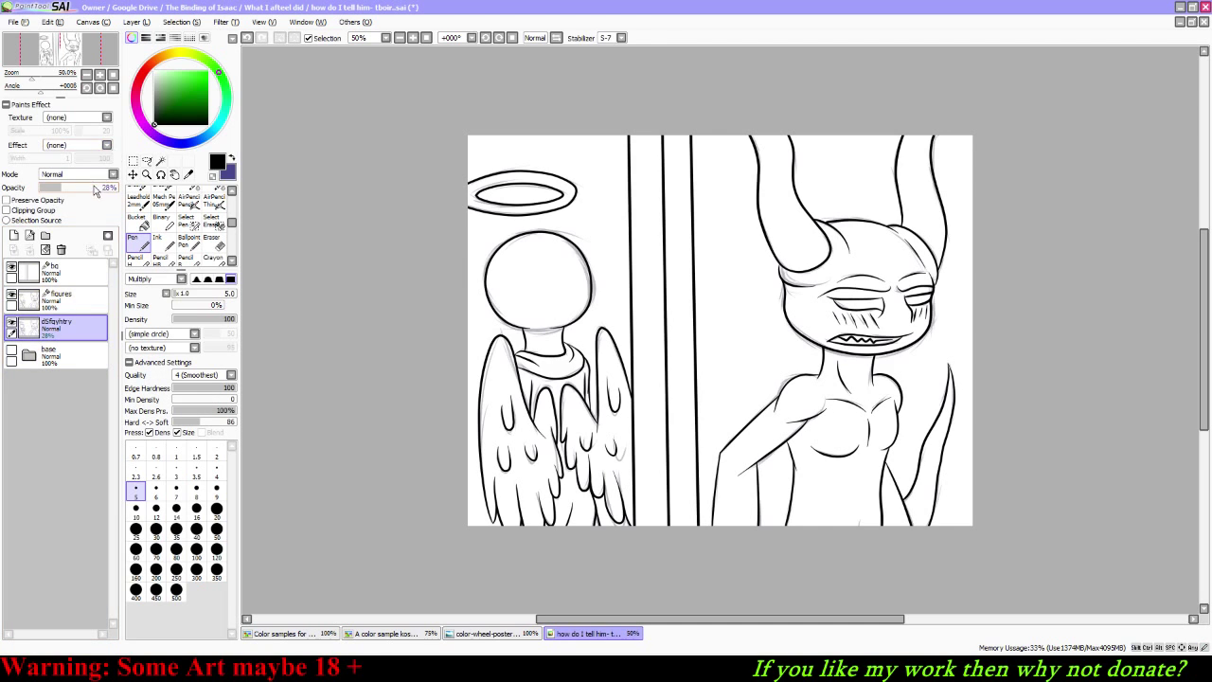
left_click_drag(52, 326, 53, 351)
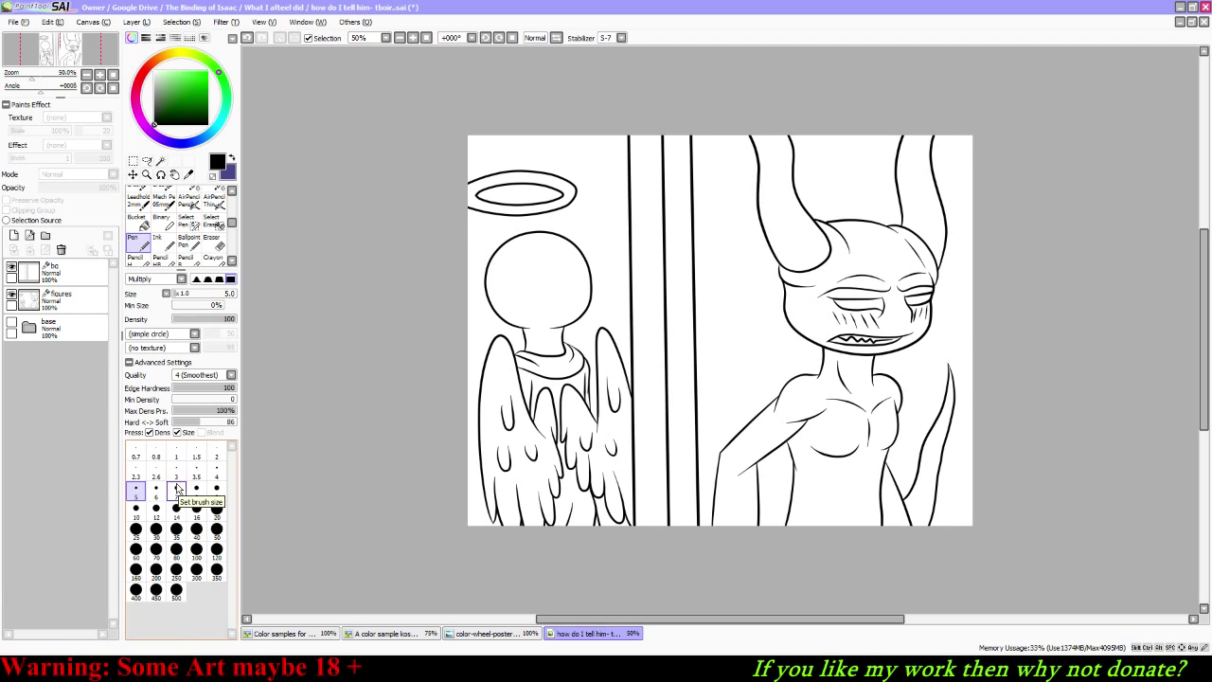
Step: Merge the bg linework layer down into the figures layer and rename the merged layer "line art"
left_click(50, 266)
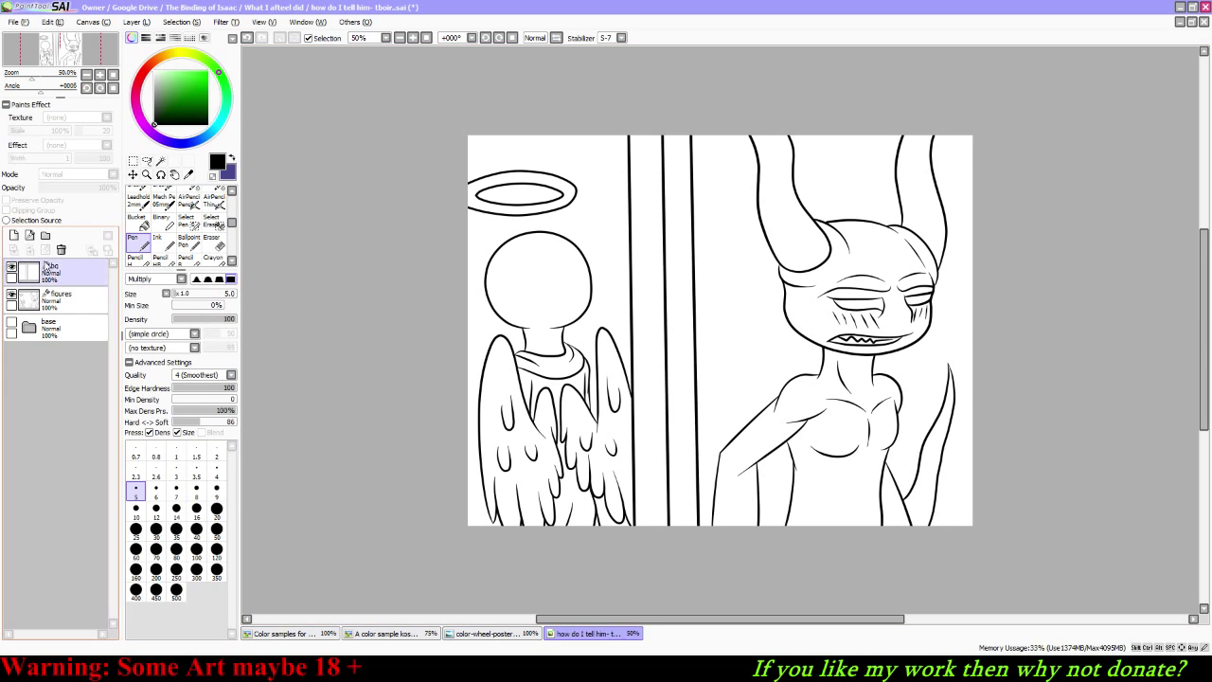
left_click(137, 21)
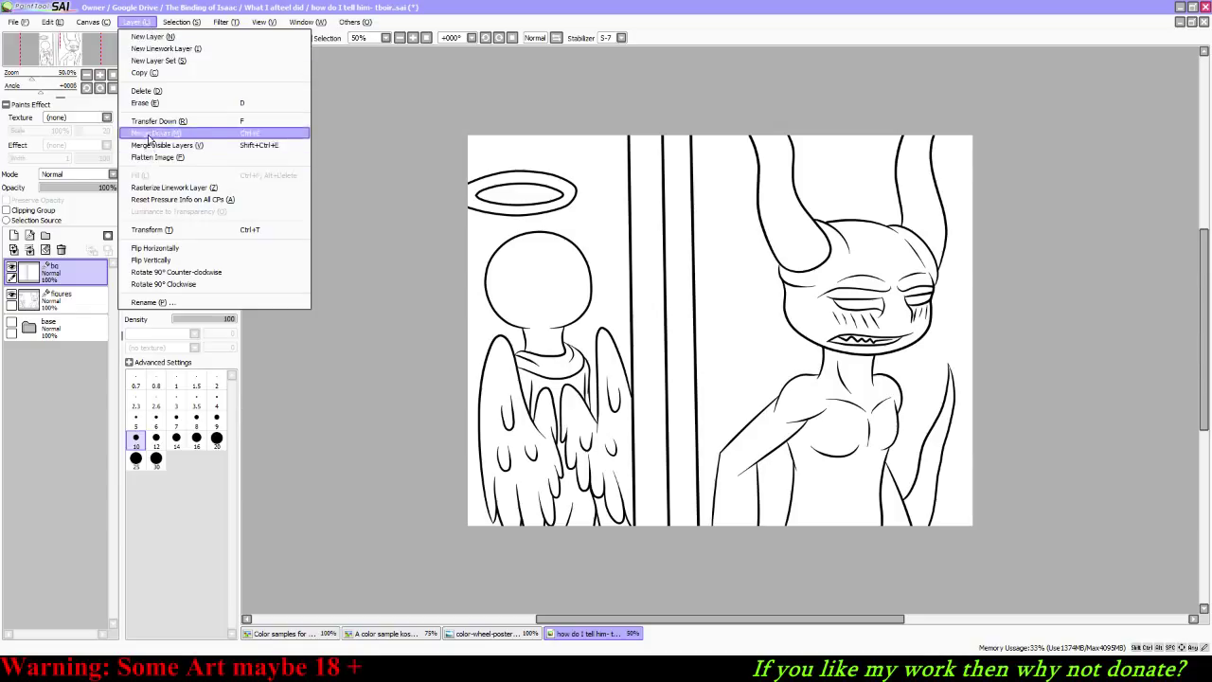
left_click(152, 144)
double_click(61, 273)
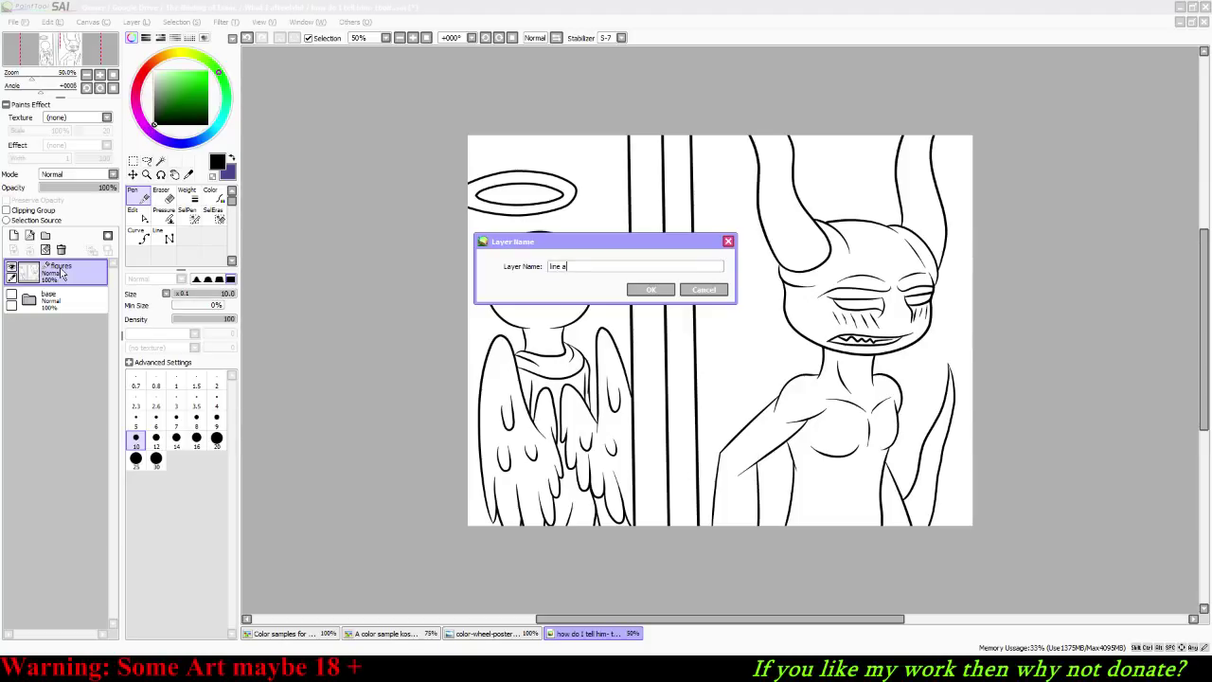
key("Return")
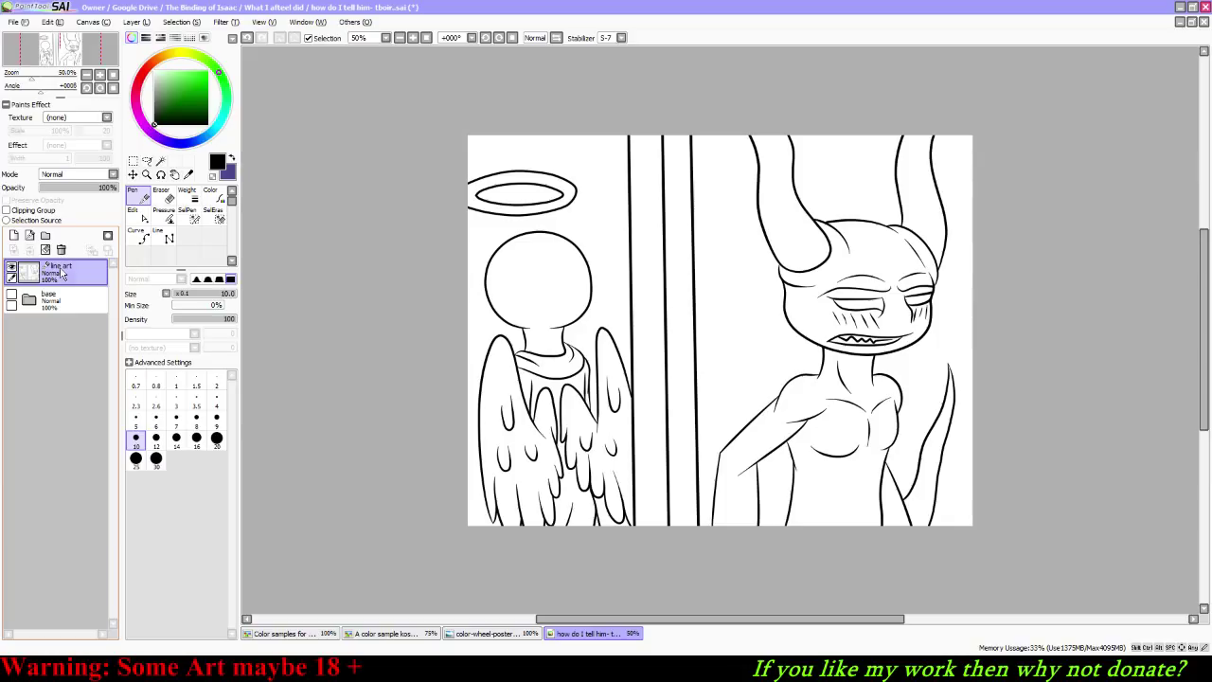
Step: Save the drawing with its merged line art layer
left_click(18, 22)
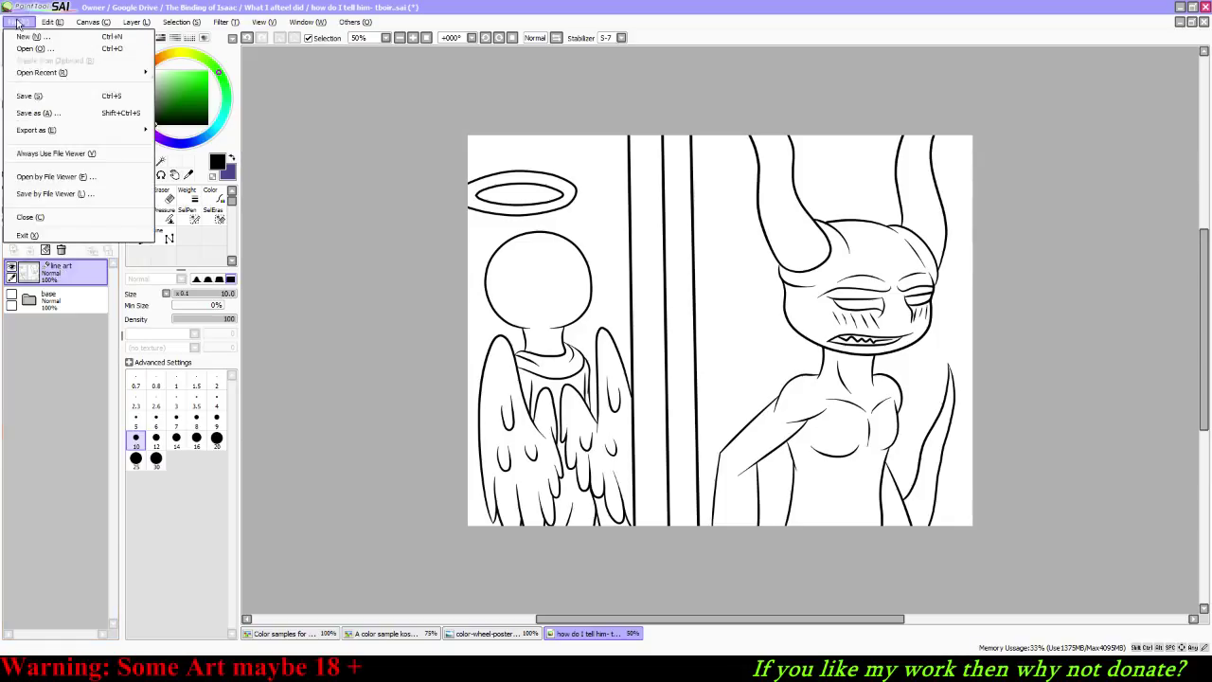
left_click(28, 97)
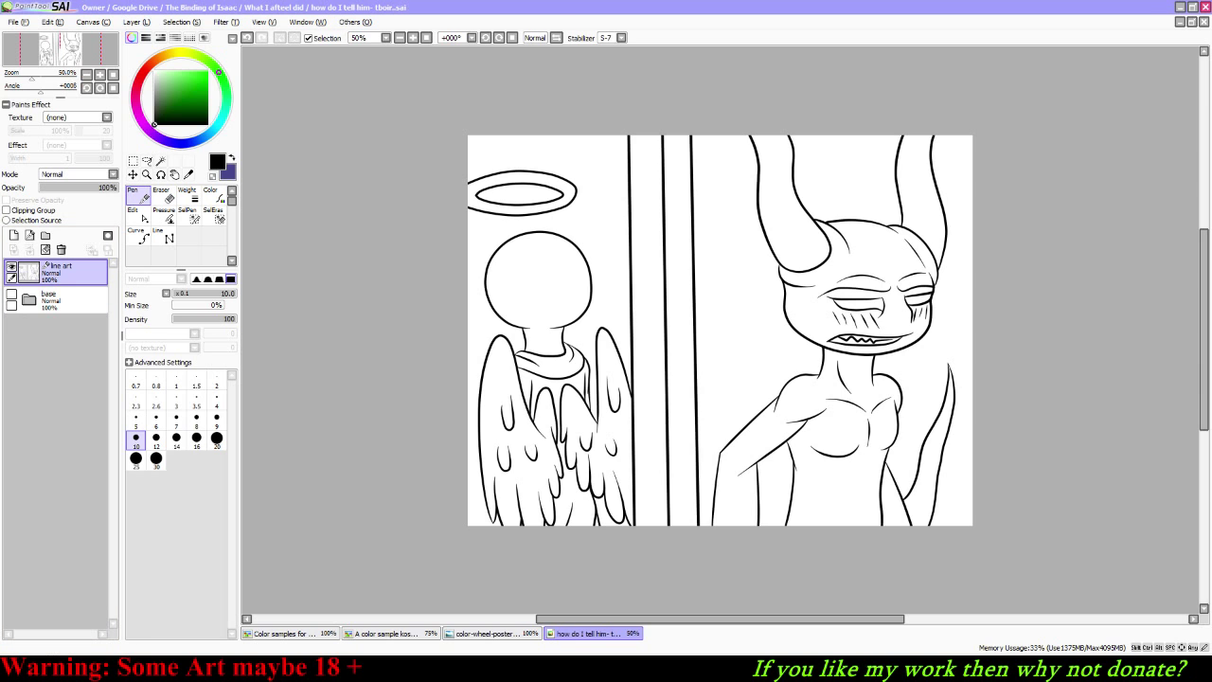
key("alt+Tab")
key("alt+Tab")
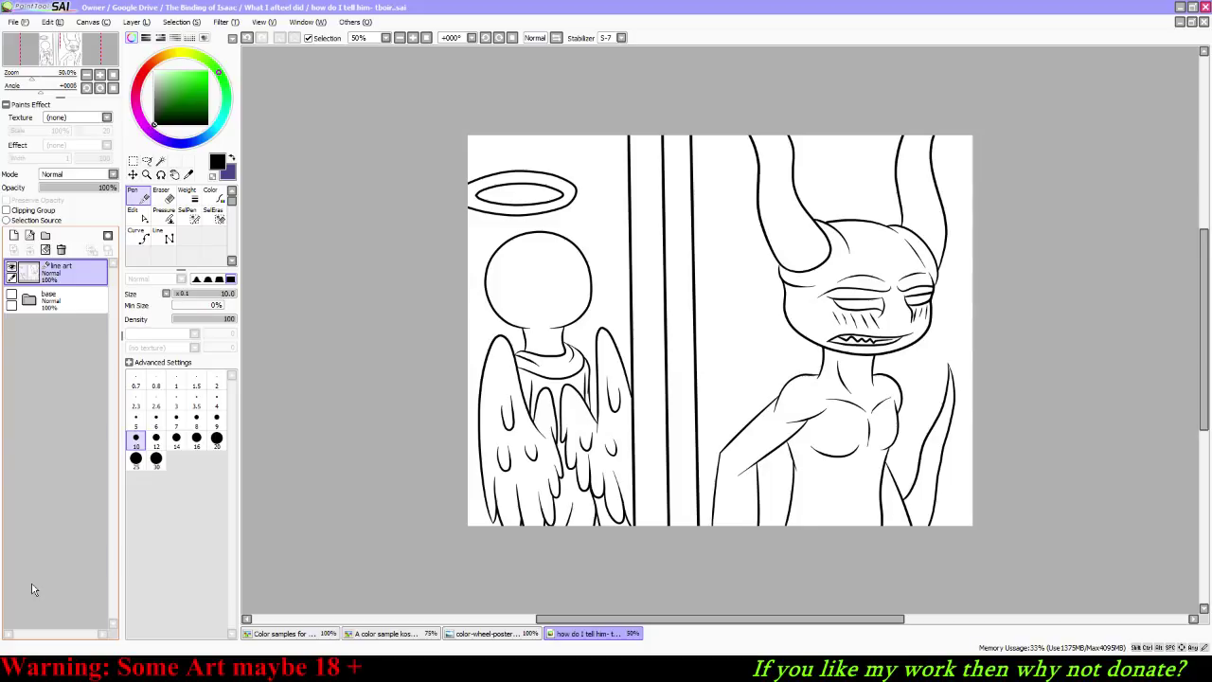
Step: Switch to the stream chat in the browser, post "sorry mother pop in" and return to PaintTool SAI
key("alt+Tab")
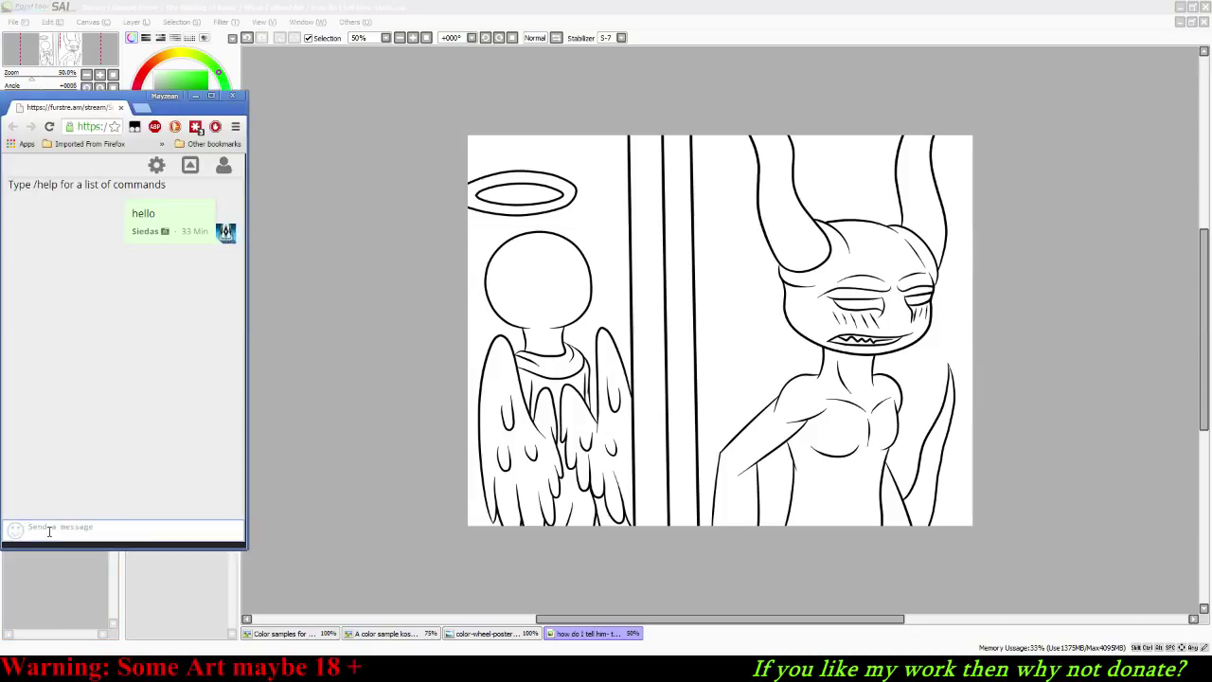
type("sorry mother pop it")
key("BackSpace")
key("BackSpace")
type("in")
key("Return")
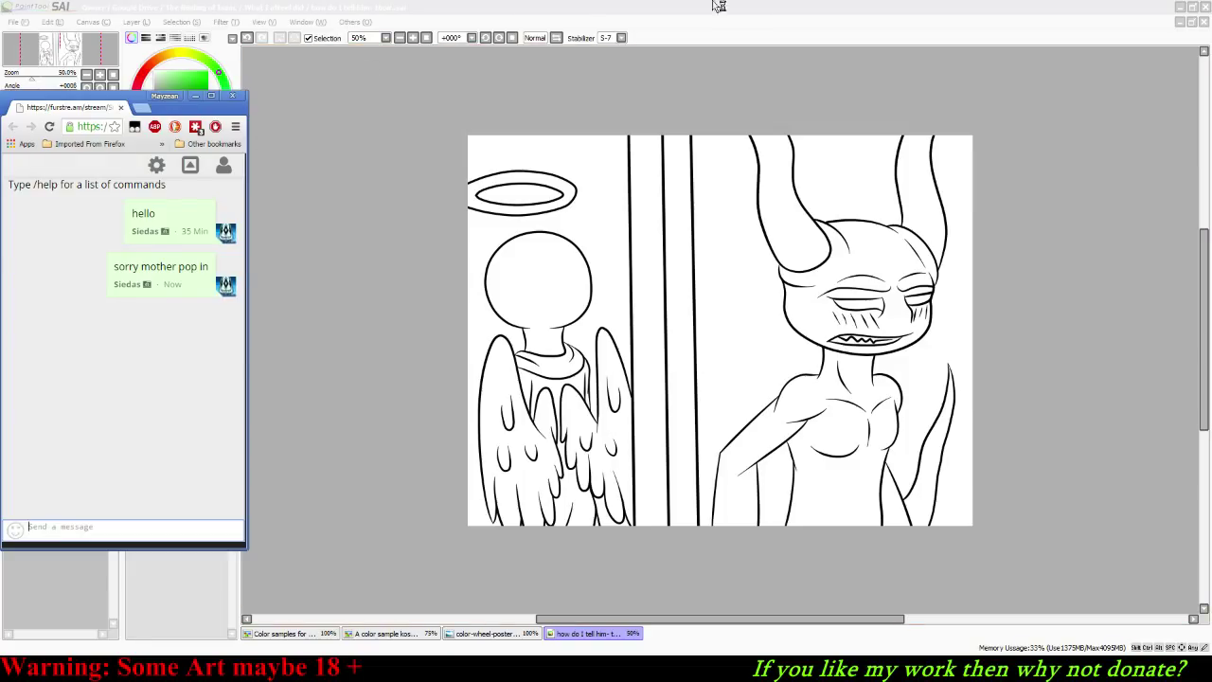
left_click(829, 6)
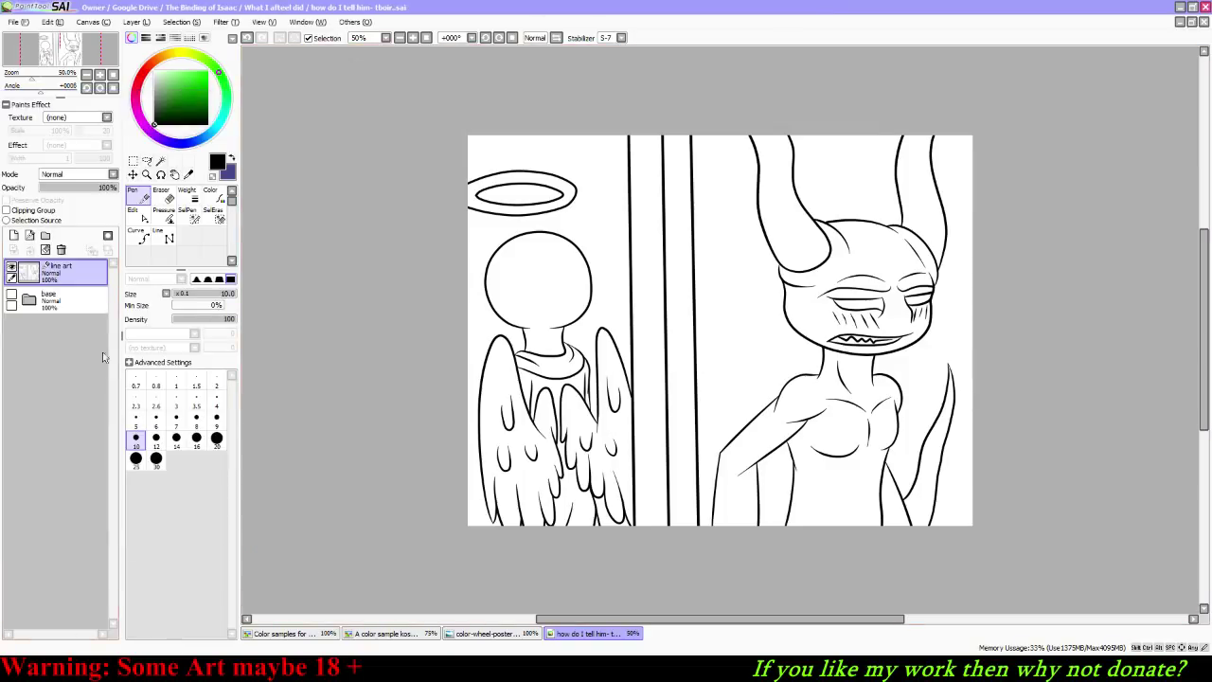
Step: Open the Boss_Dark_One.png reference image from The Binding of Isaac folder in Google Drive
left_click(14, 21)
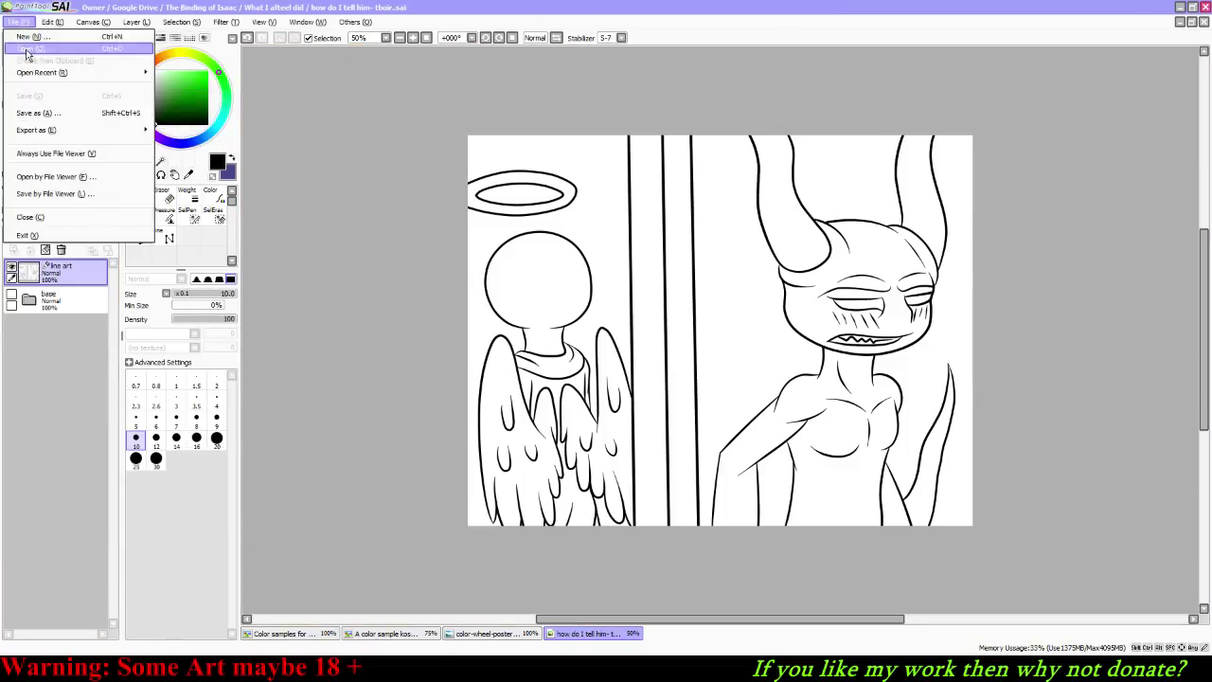
left_click(28, 55)
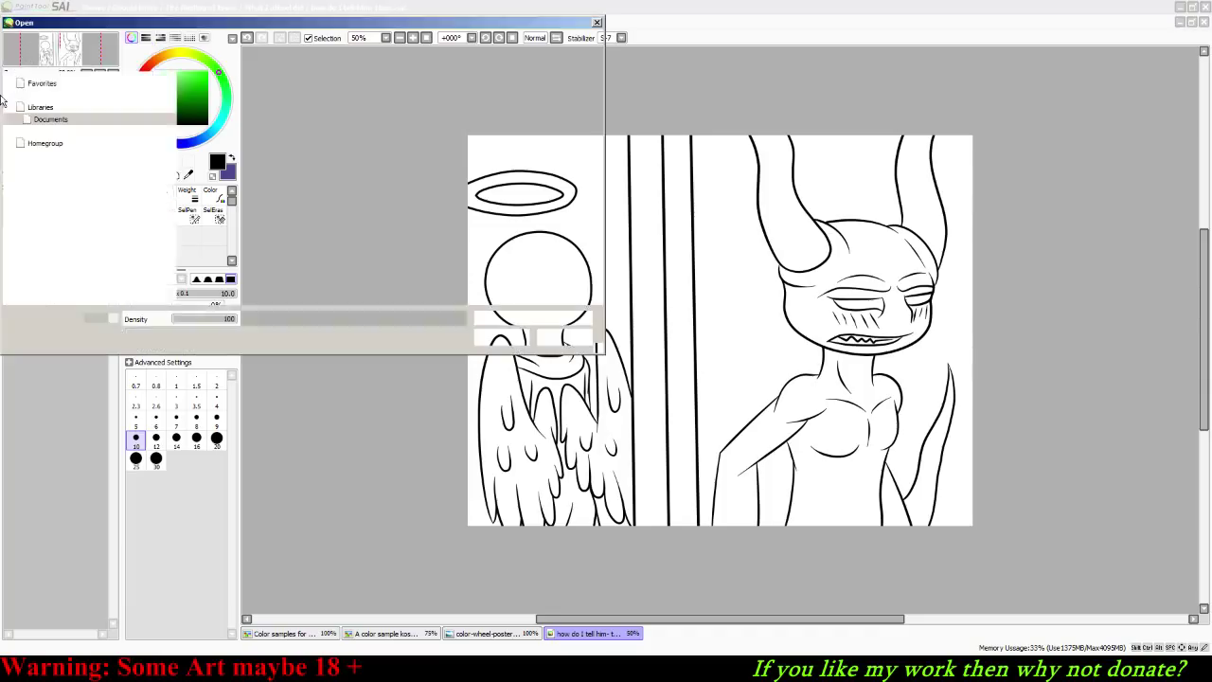
left_click(54, 131)
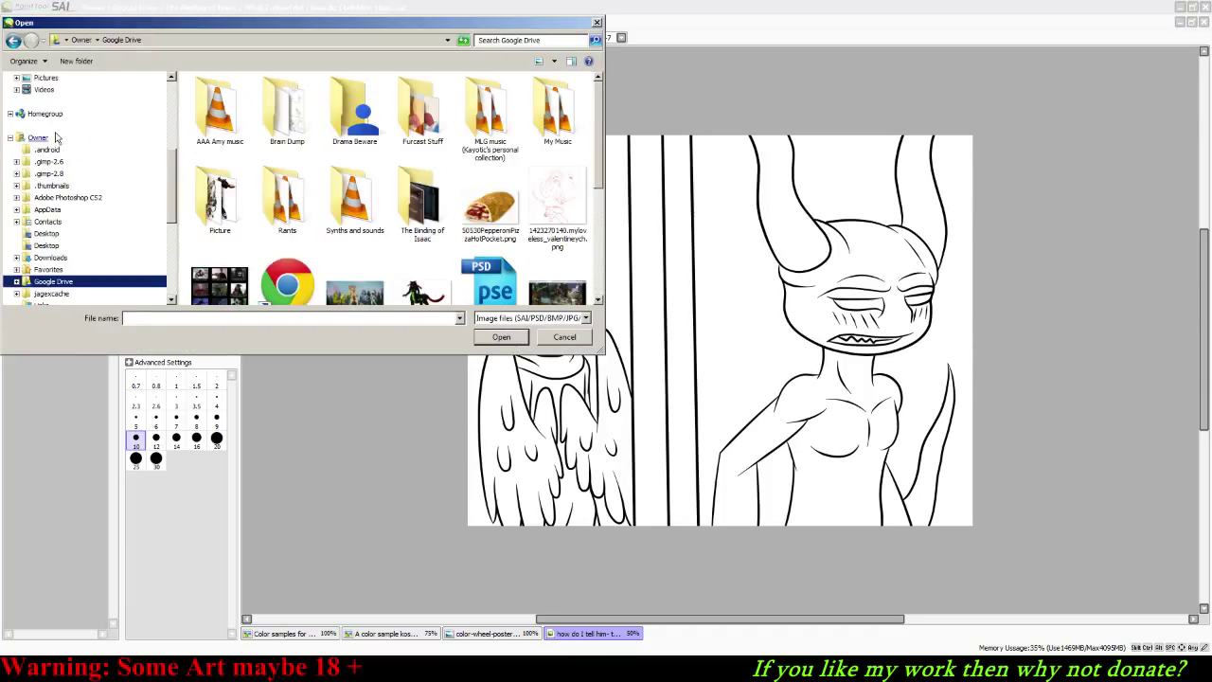
double_click(423, 200)
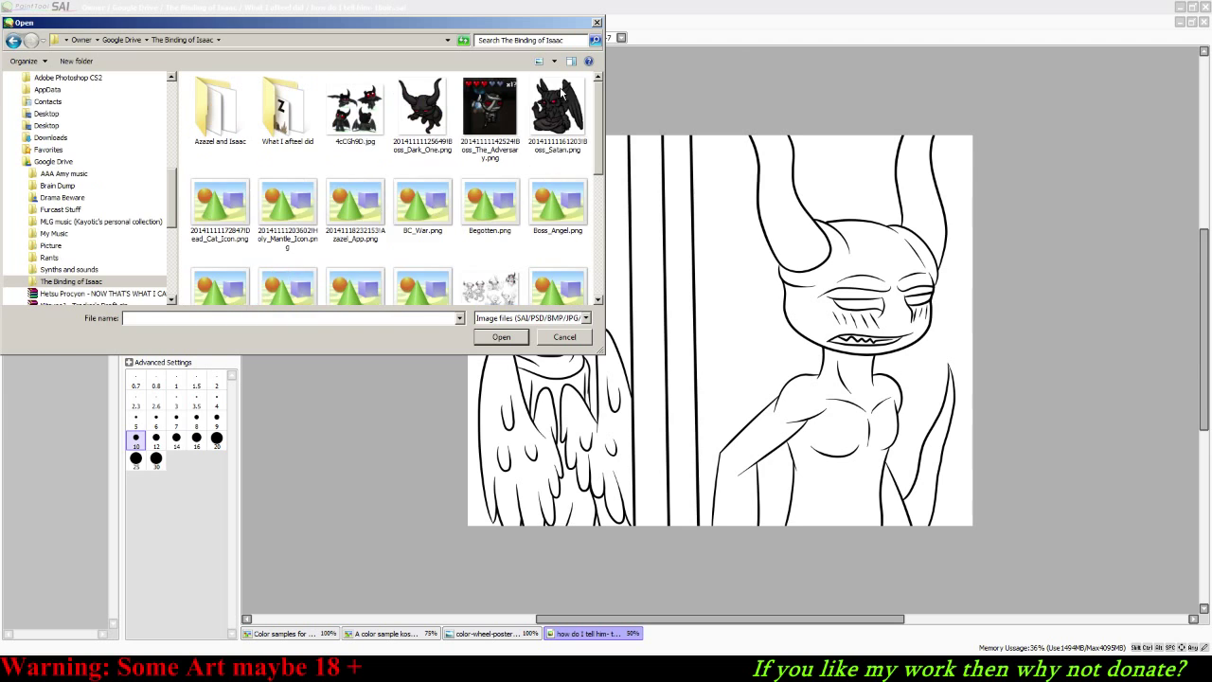
double_click(422, 106)
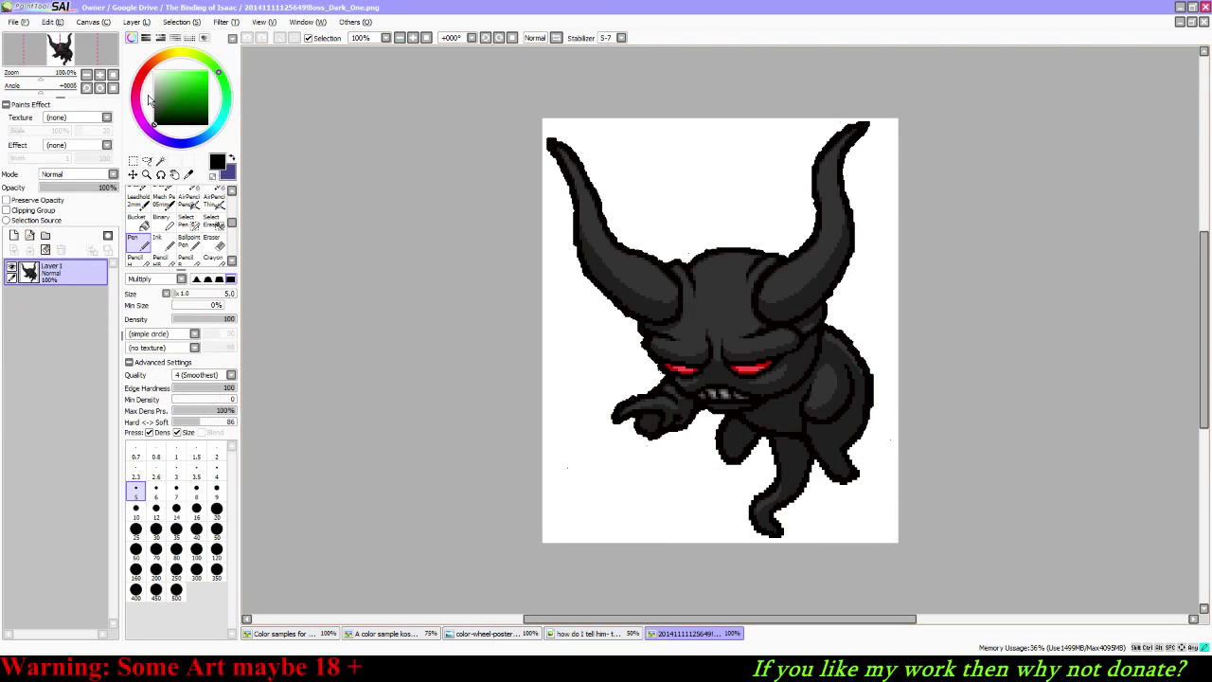
Step: Open the Boss_Angel.png reference image from The Binding of Isaac folder
left_click(17, 21)
left_click(28, 50)
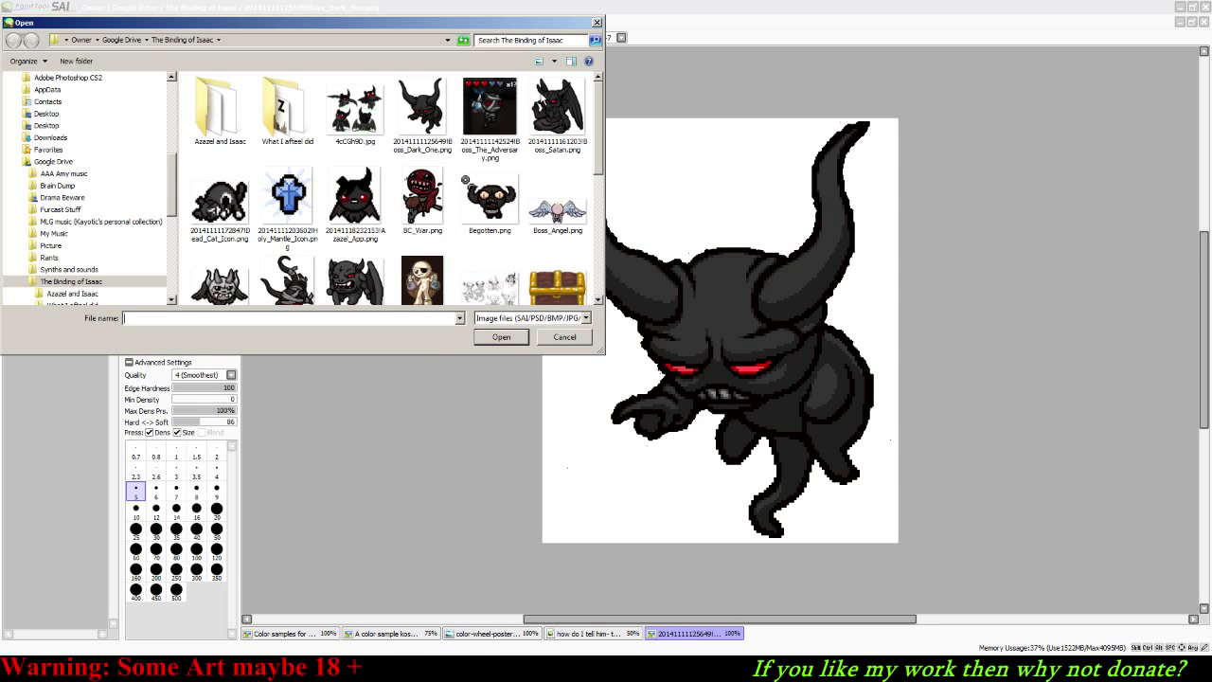
left_click(564, 201)
left_click(502, 338)
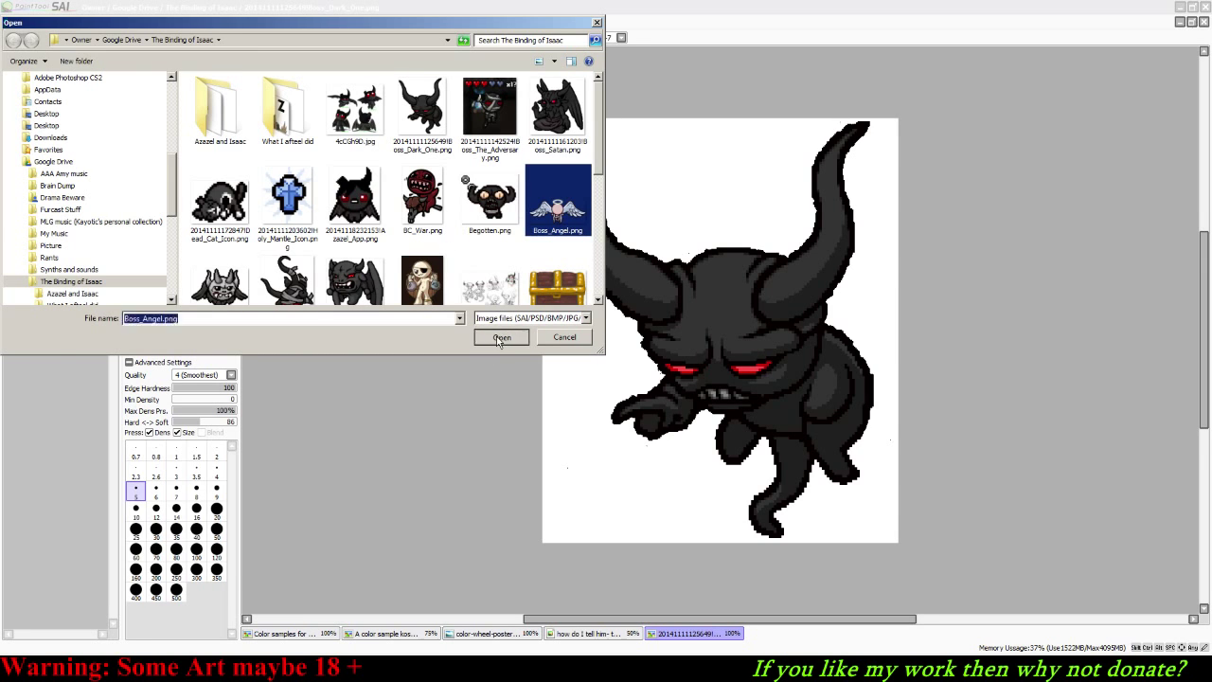
Step: Sample the angel's pink head colour and light blue wing colour into the two colour swatches, and return to the two-panel drawing
left_click_drag(41, 89, 64, 88)
left_click(113, 75)
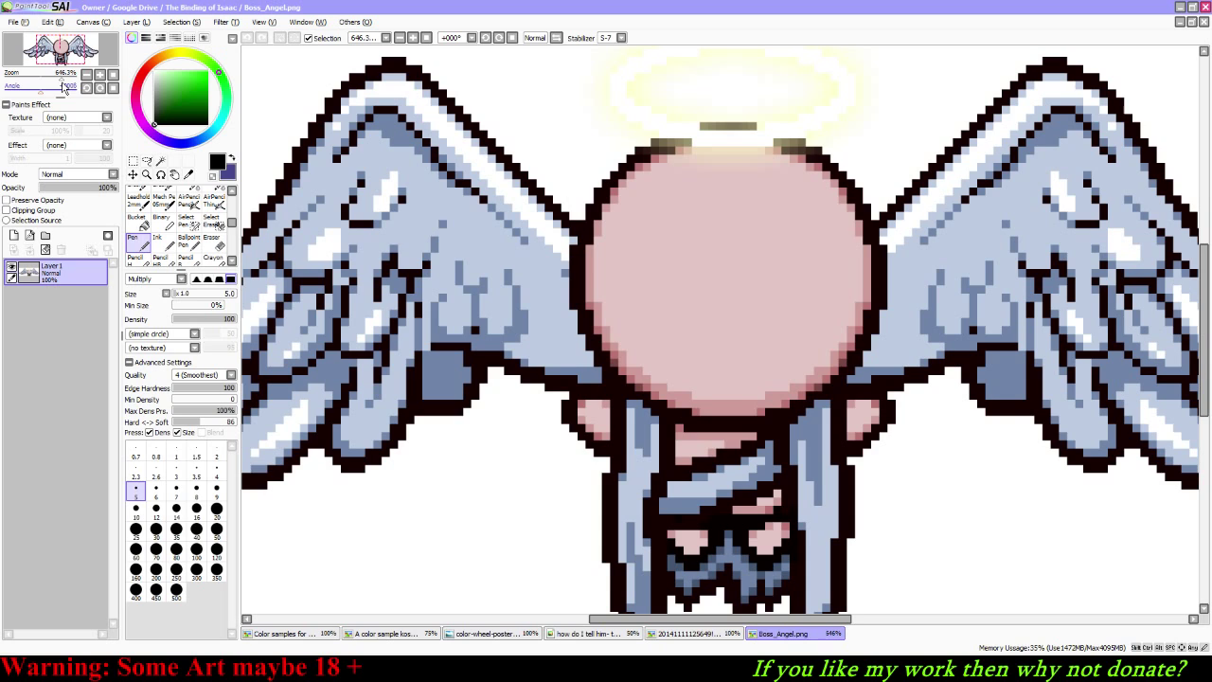
left_click(188, 175)
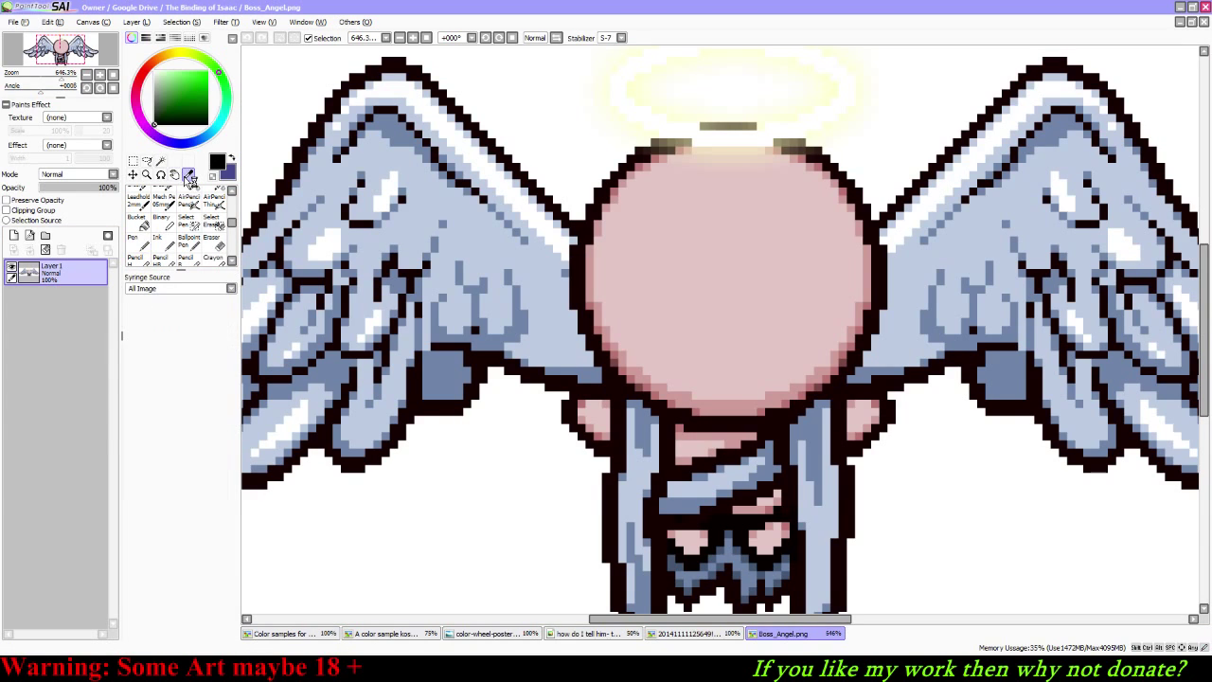
left_click(657, 225)
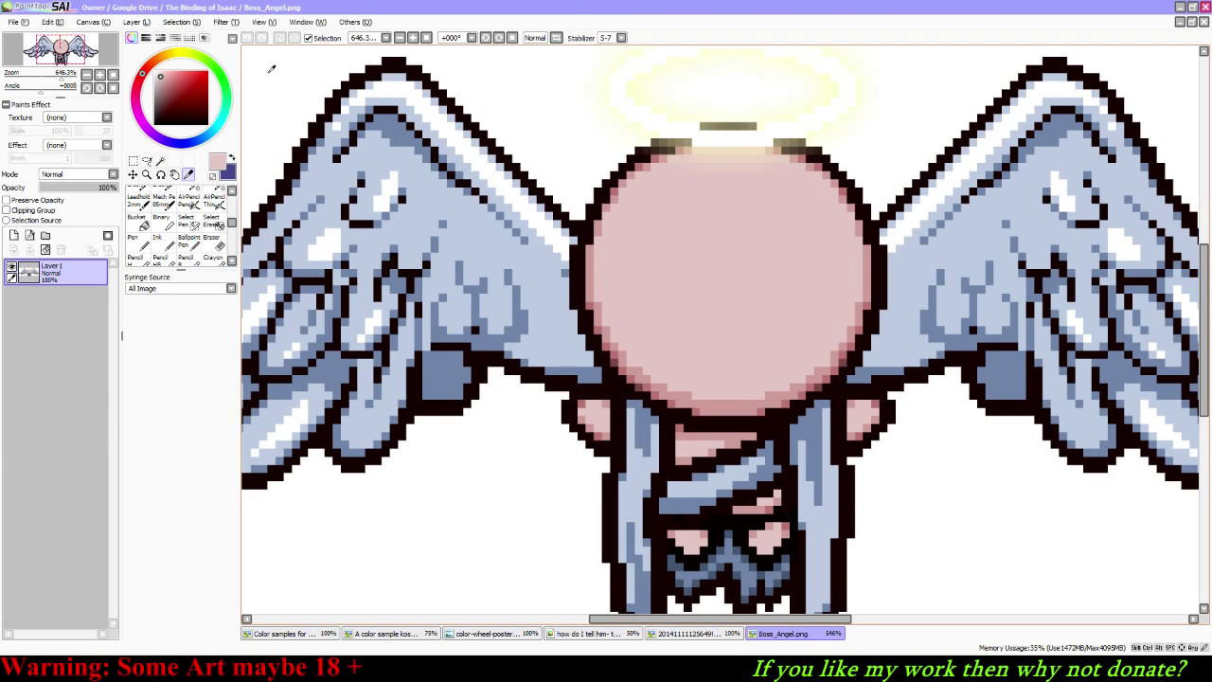
left_click(232, 159)
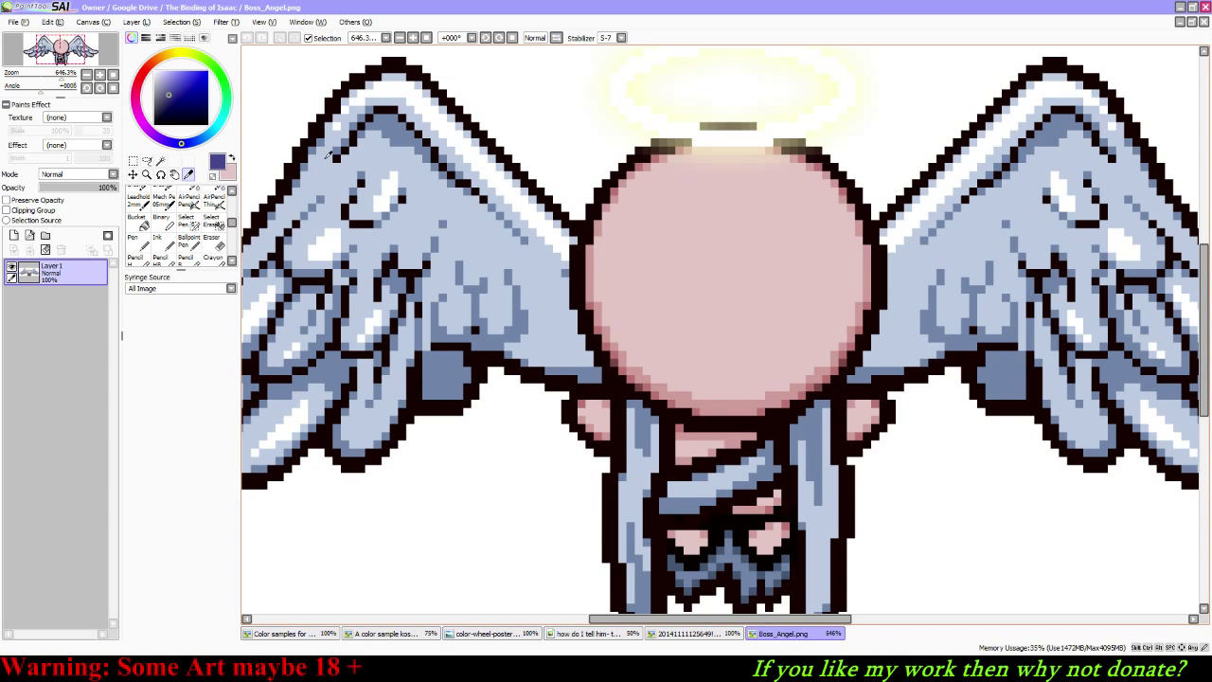
left_click(423, 223)
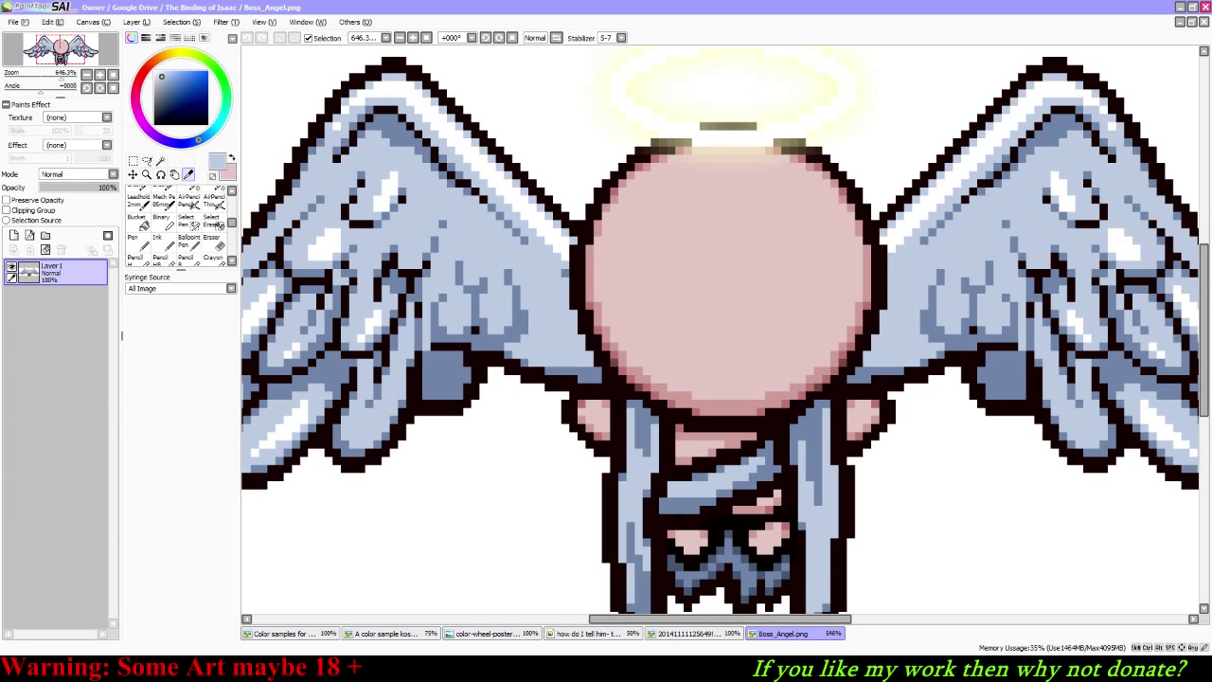
left_click(712, 633)
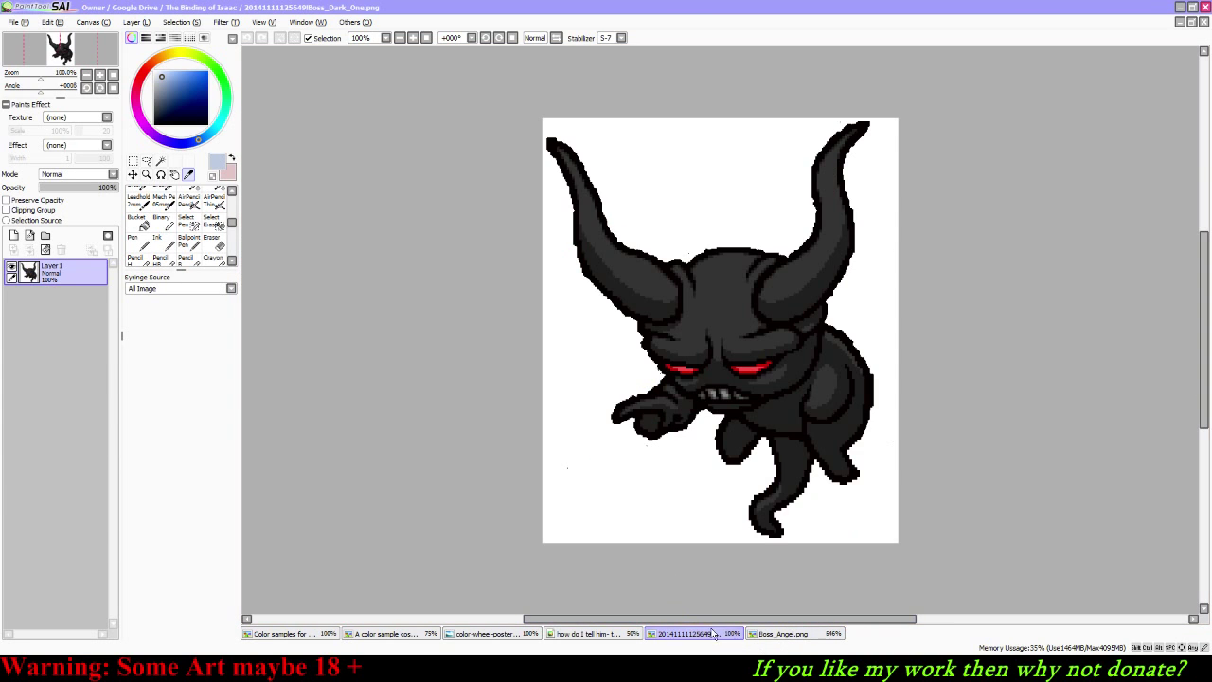
left_click(592, 634)
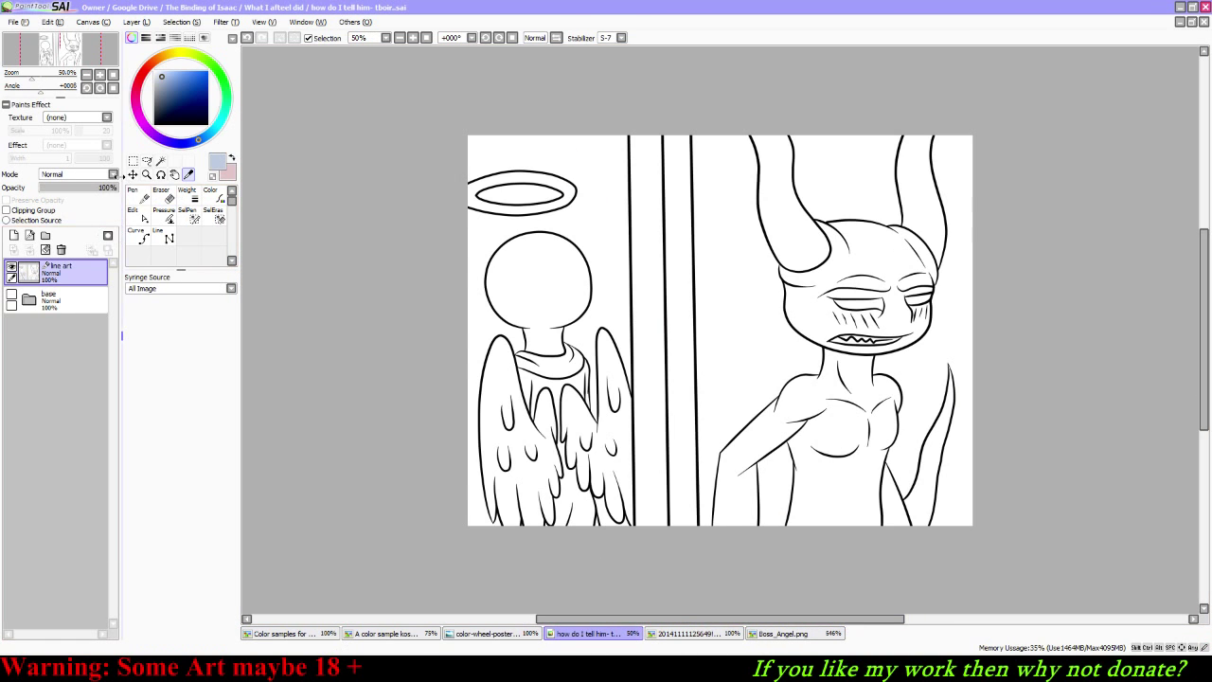
left_click(160, 160)
left_click(540, 284)
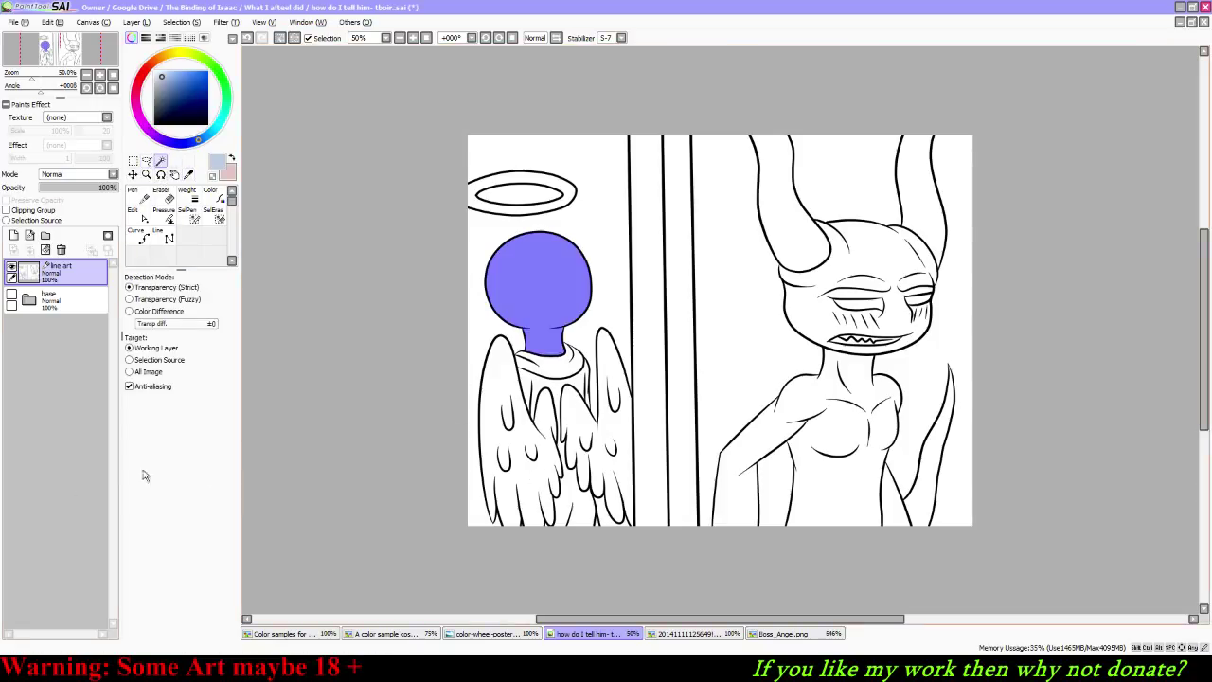
key("ctrl+d")
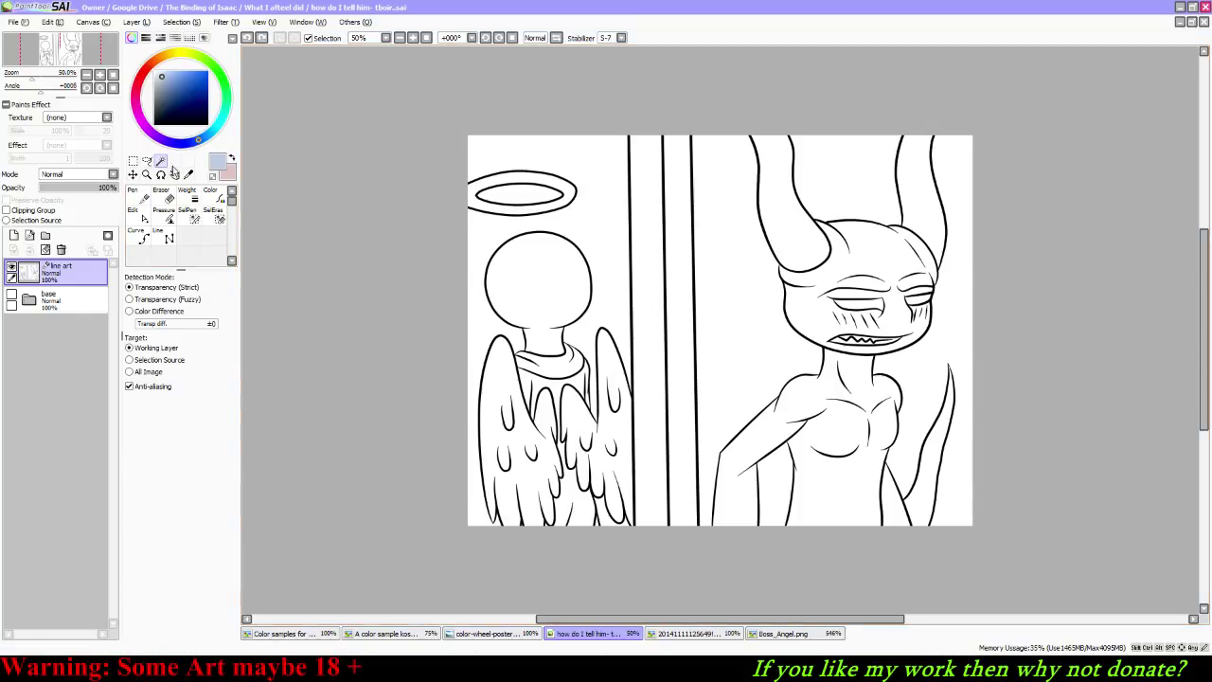
Step: Select the angel's collar and robe areas on the line art layer with the Magic Wand
left_click(554, 364)
left_click(573, 426)
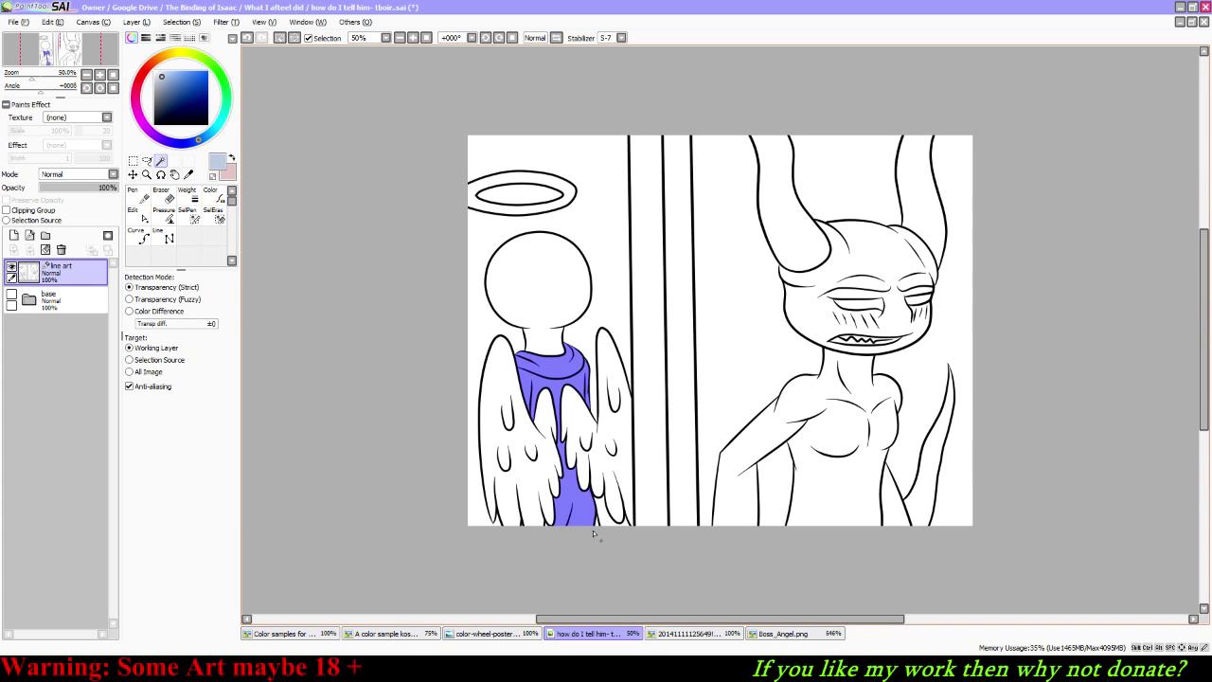
Step: Set the stabilizer to S-1 and add the missed slivers along the collar's right edge to the selection with the 1 px SelPen
left_click_drag(41, 78, 55, 78)
left_click_drag(46, 57, 51, 52)
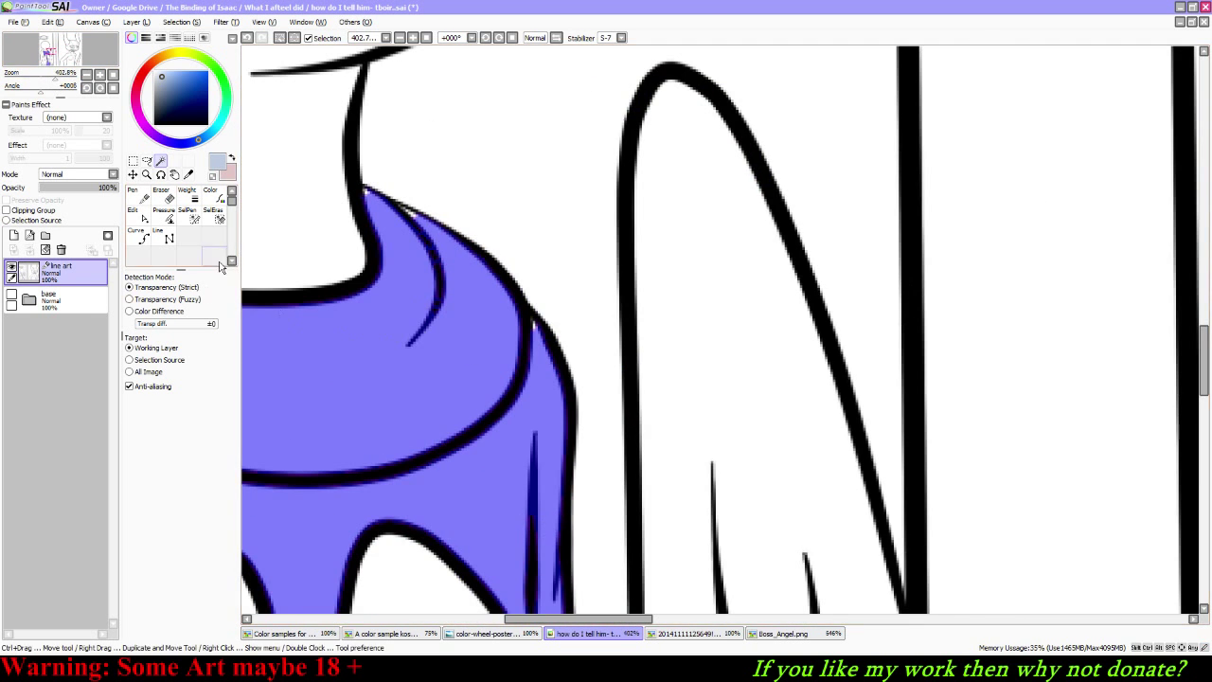
left_click(194, 219)
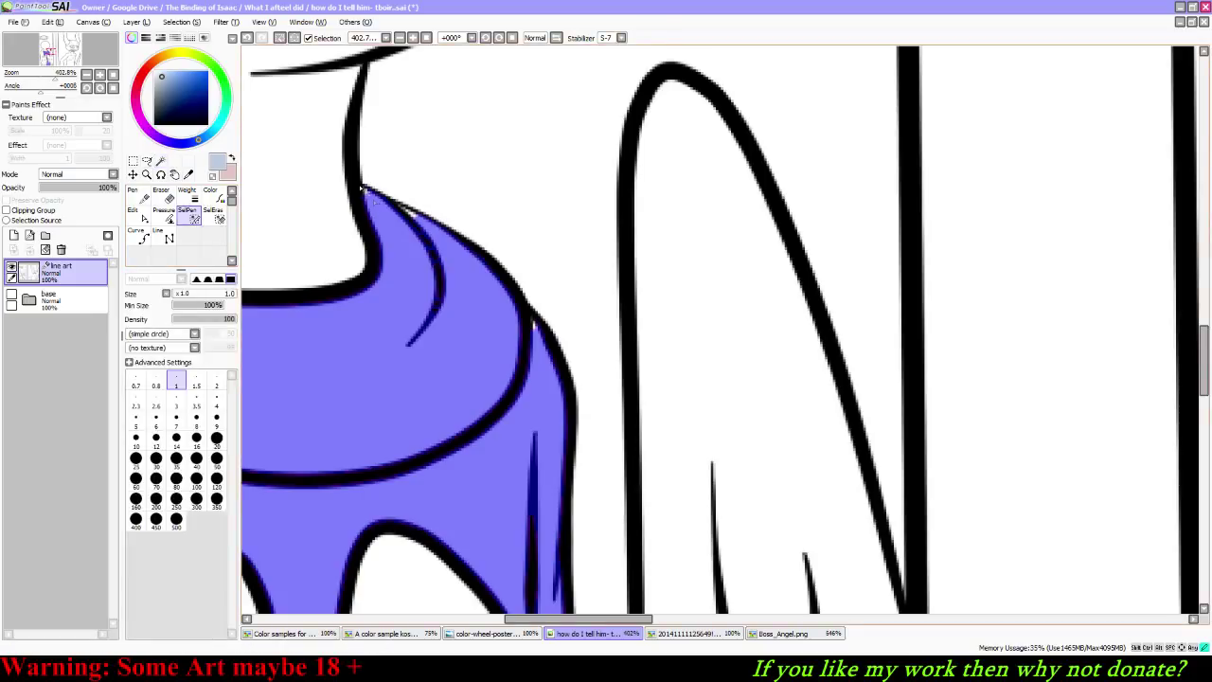
left_click(607, 38)
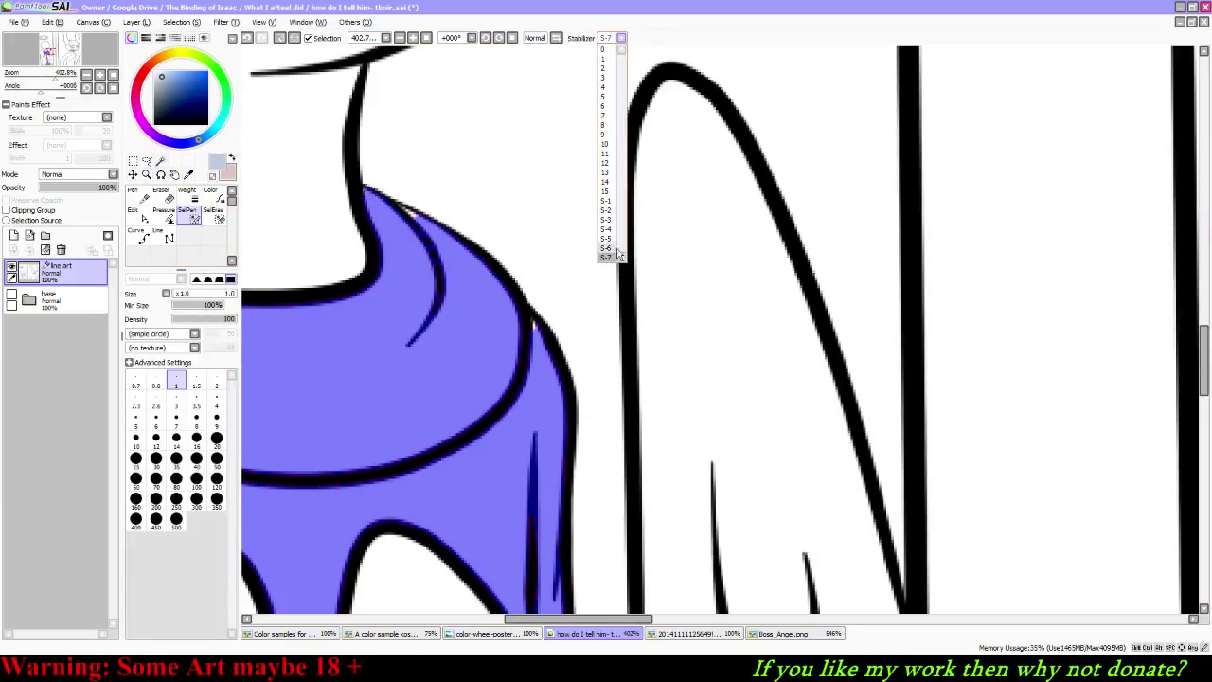
left_click(607, 202)
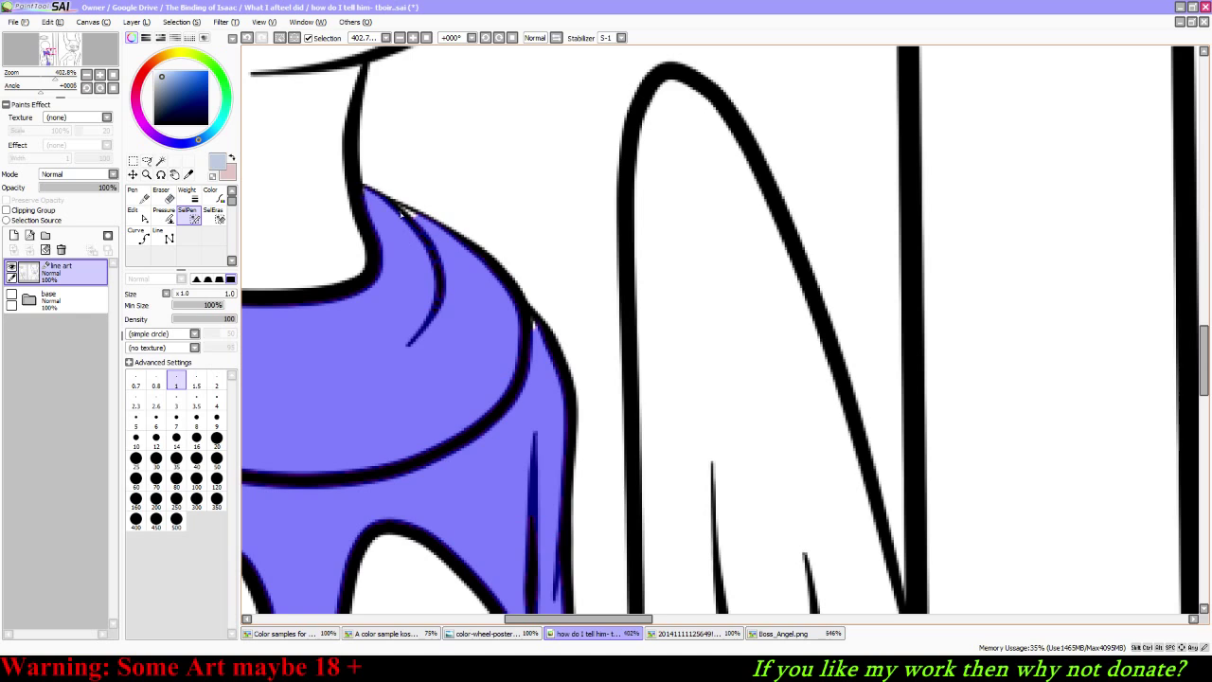
left_click_drag(392, 202, 418, 217)
left_click_drag(531, 323, 533, 328)
Step: Paint the missed fold lines and narrow gaps of the robe between the wings into the selection with the SelPen
left_click(59, 59)
left_click_drag(59, 56, 62, 54)
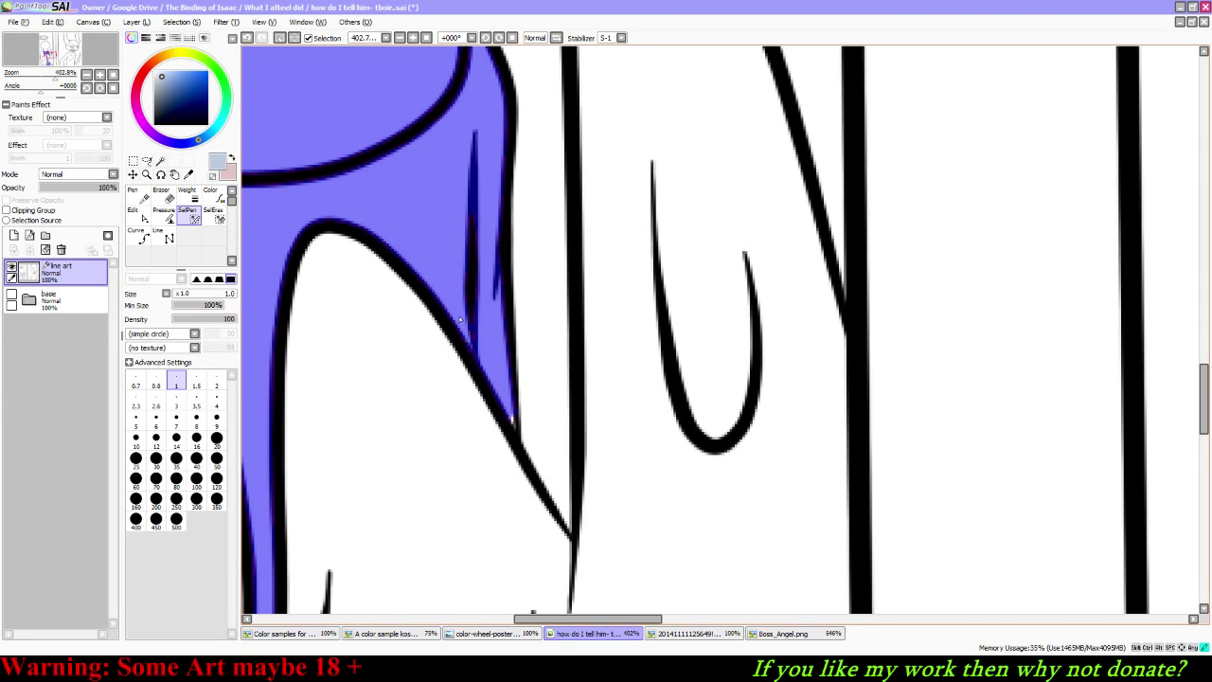
left_click_drag(473, 314, 473, 248)
left_click_drag(57, 54, 53, 55)
mouse_move(506, 370)
left_mouse_down()
mouse_move(521, 408)
mouse_move(504, 374)
mouse_move(518, 312)
left_mouse_up()
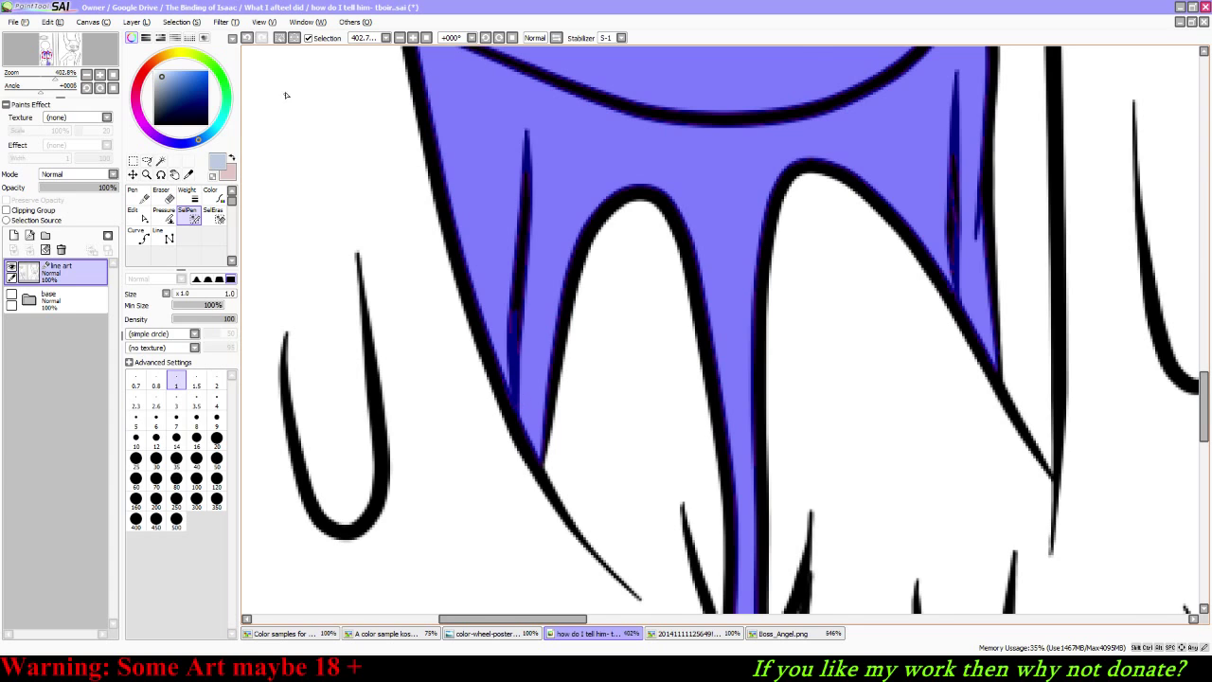
left_click_drag(62, 52, 63, 54)
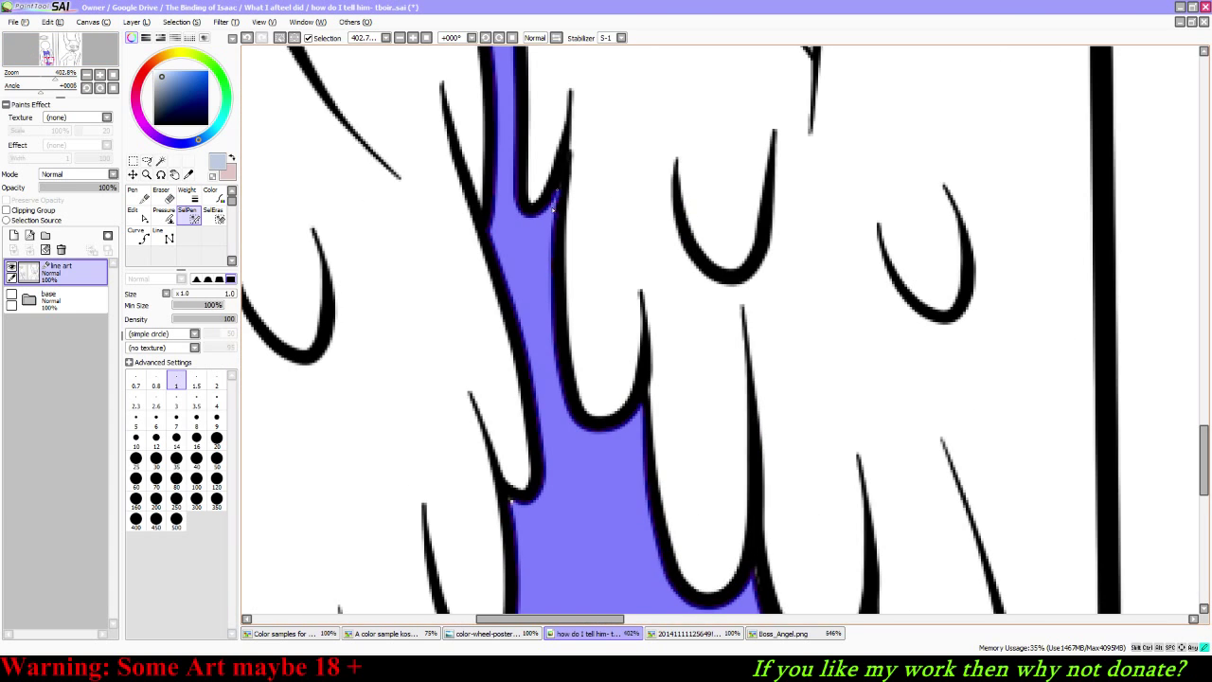
Step: Add the small robe areas beside the feathers at the canvas's lower edge to the selection with the Magic Wand
left_click_drag(60, 54, 58, 60)
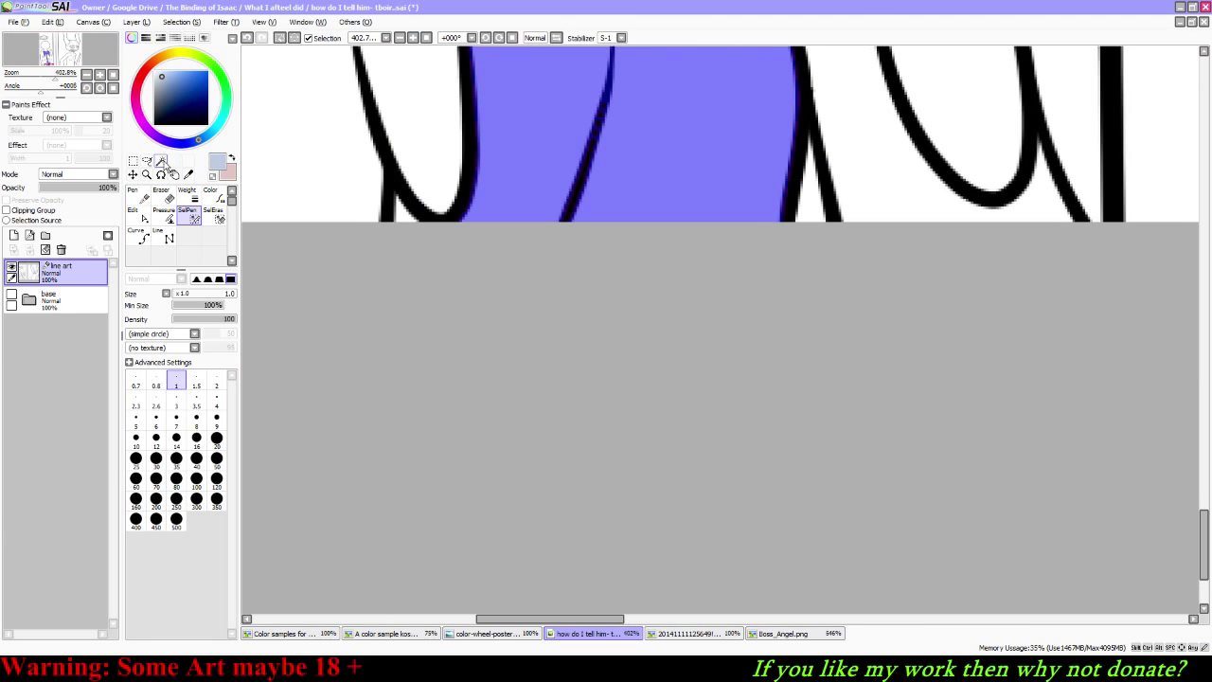
left_click(161, 162)
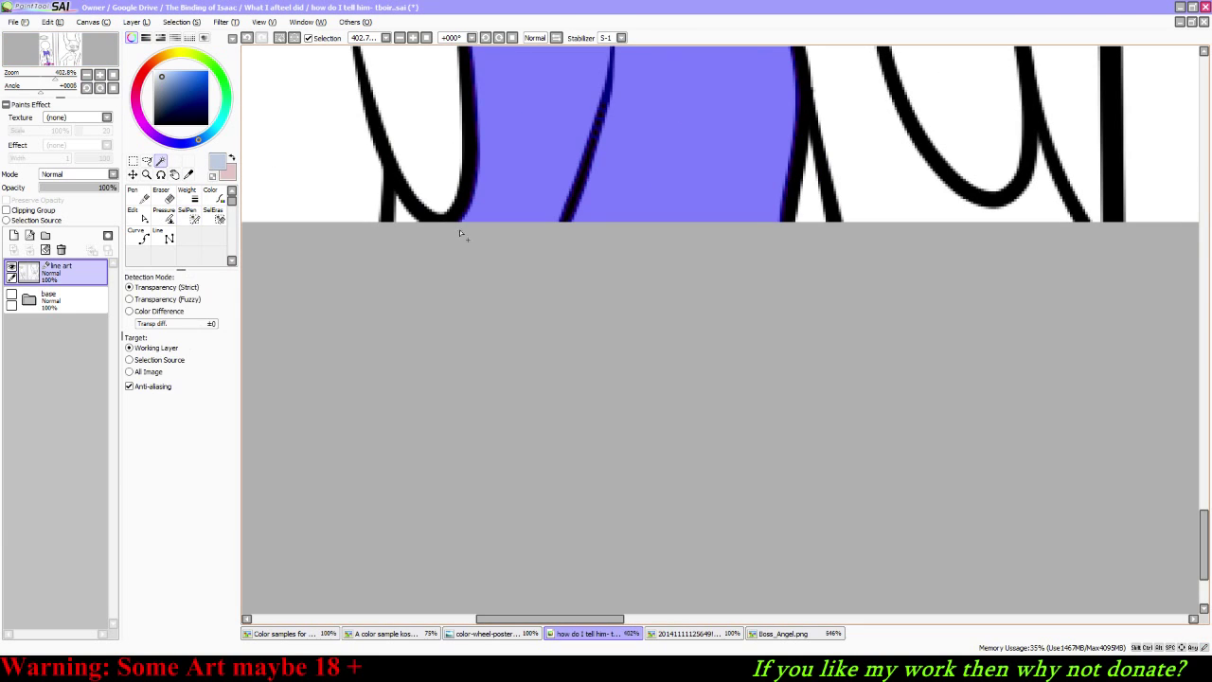
left_click(798, 201)
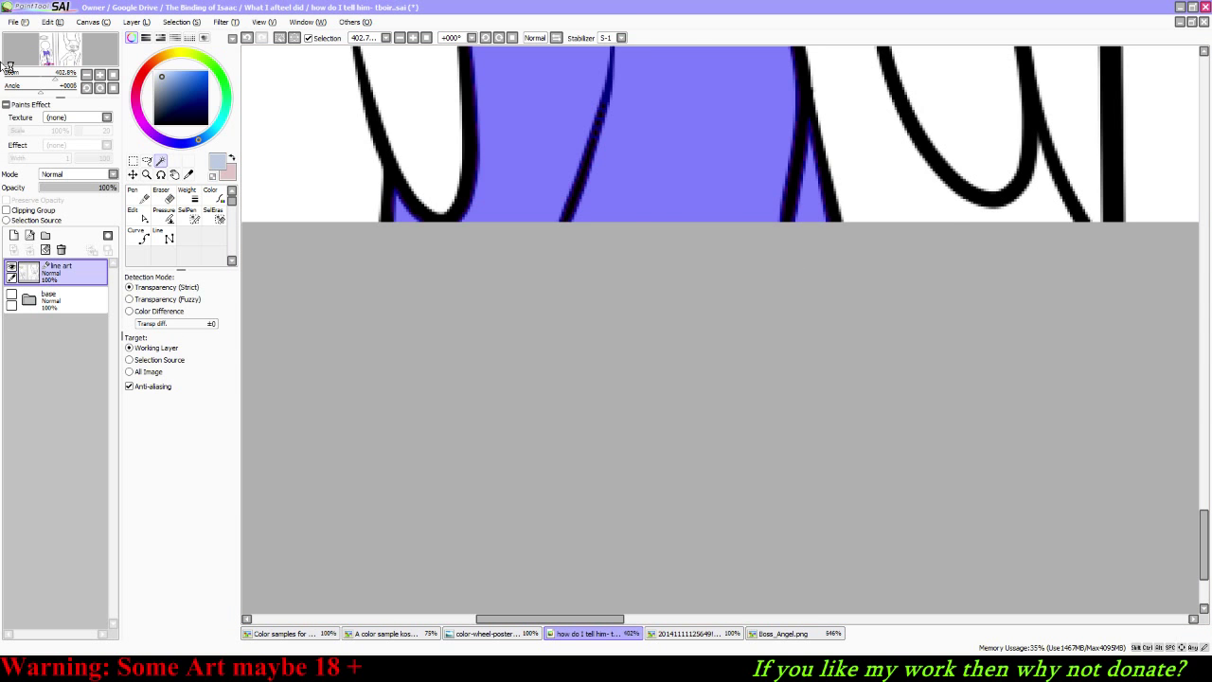
Step: Paint the missed edge slivers at the collar's tip and beside the lower wing feathers into the robe selection with the 1 px SelPen
mouse_move(55, 76)
left_mouse_down()
mouse_move(40, 76)
mouse_move(47, 41)
mouse_move(59, 78)
mouse_move(46, 57)
left_mouse_up()
left_click(188, 218)
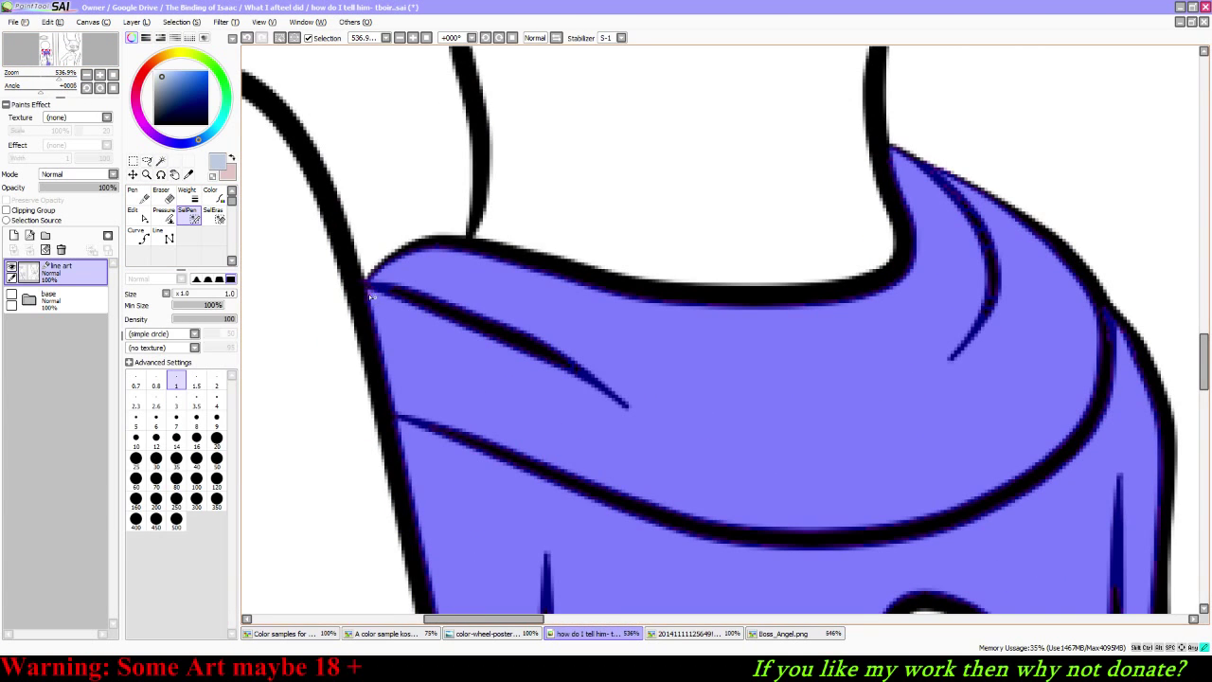
left_click_drag(61, 77, 56, 61)
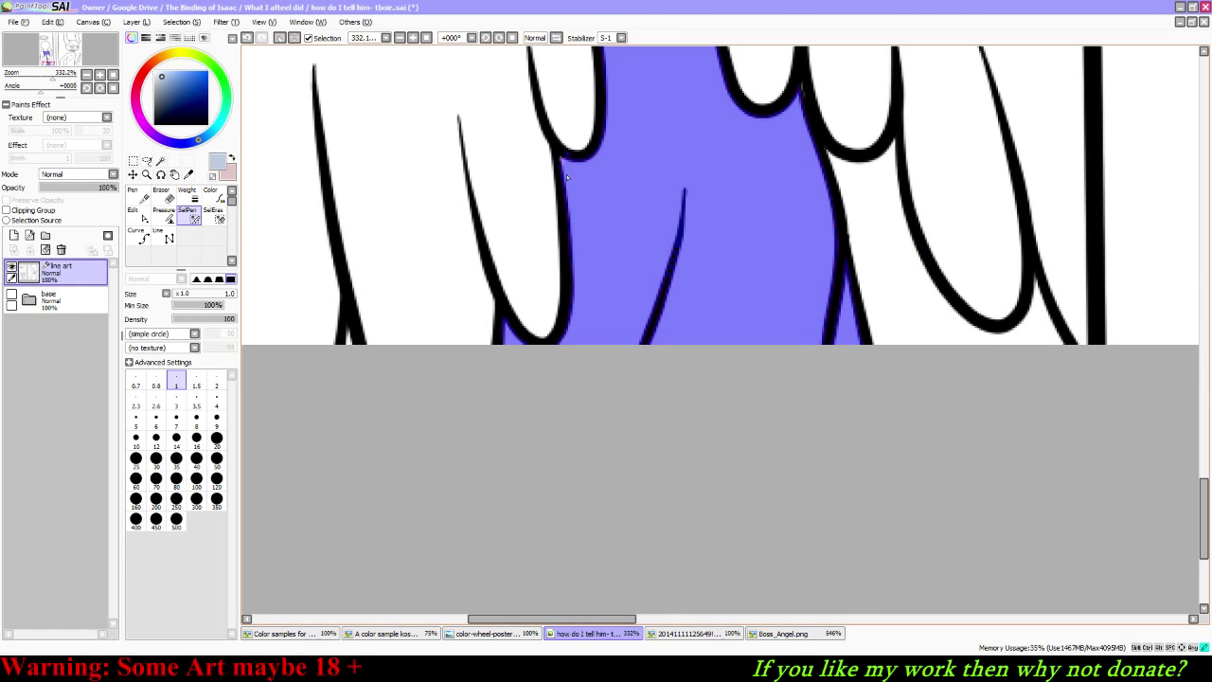
left_click_drag(572, 176, 583, 185)
left_click_drag(40, 60, 40, 83)
Step: Add a new layer directly above the base folder and name it "angel robs"
left_click(54, 23)
left_click(97, 4)
left_click(61, 299)
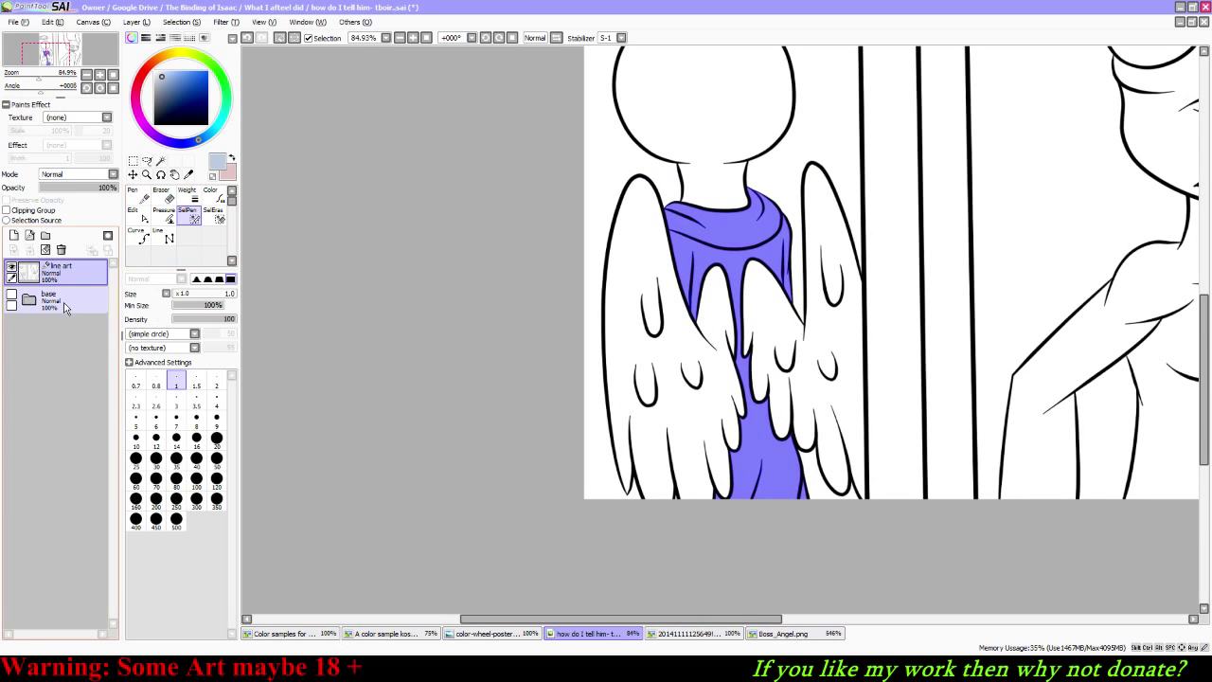
left_click(137, 22)
left_click(157, 38)
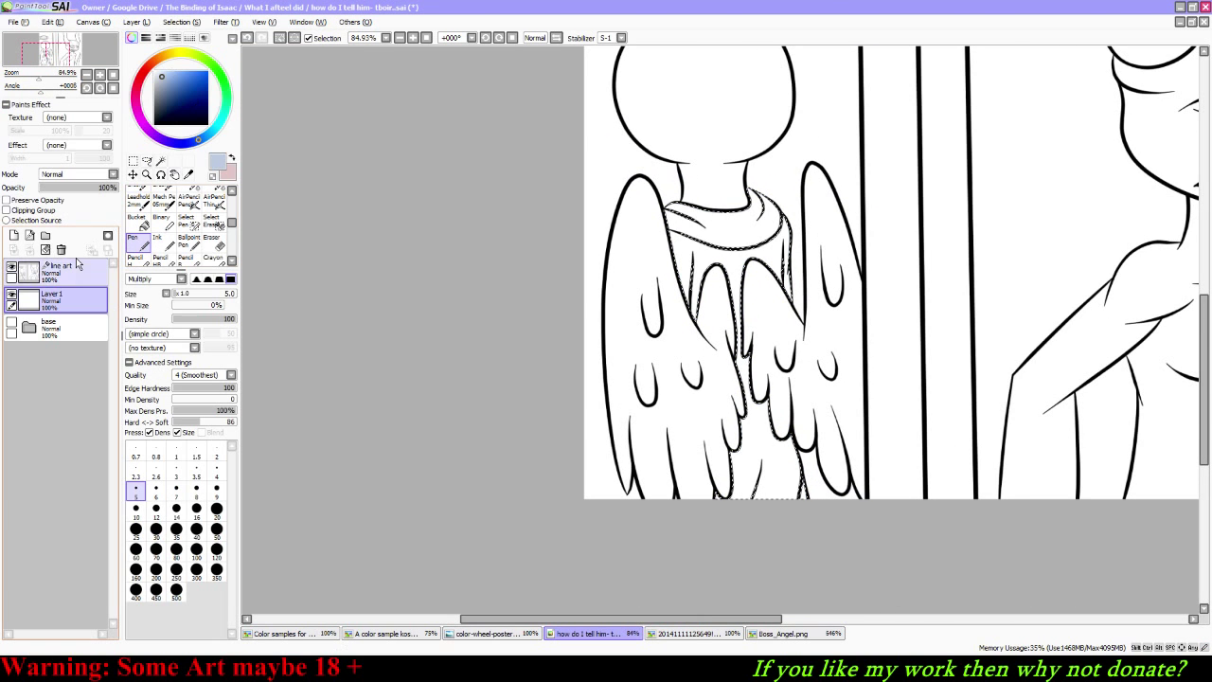
double_click(65, 300)
type("a")
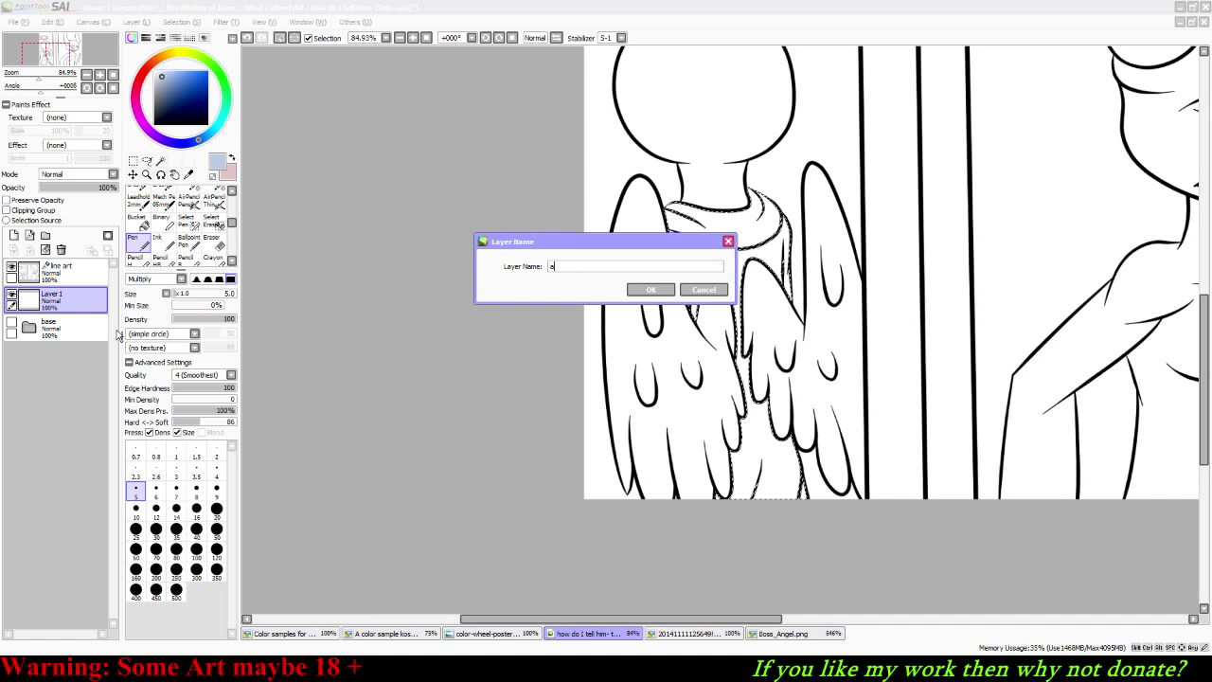
type("ngel")
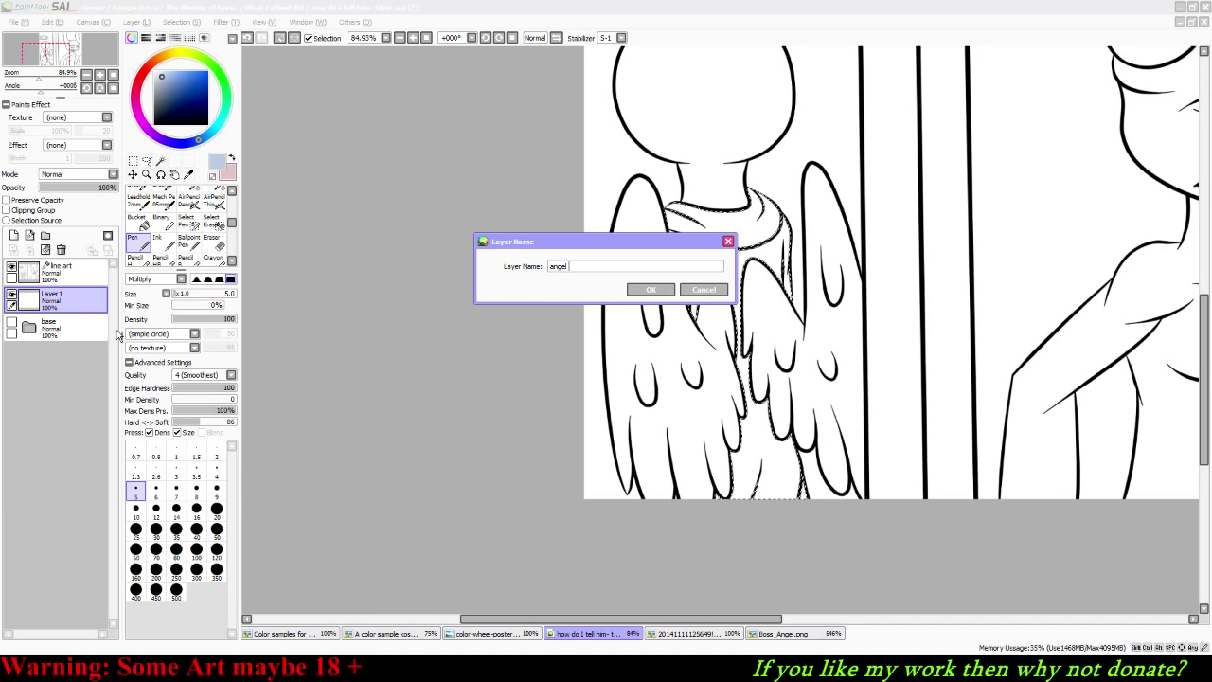
type(" robs")
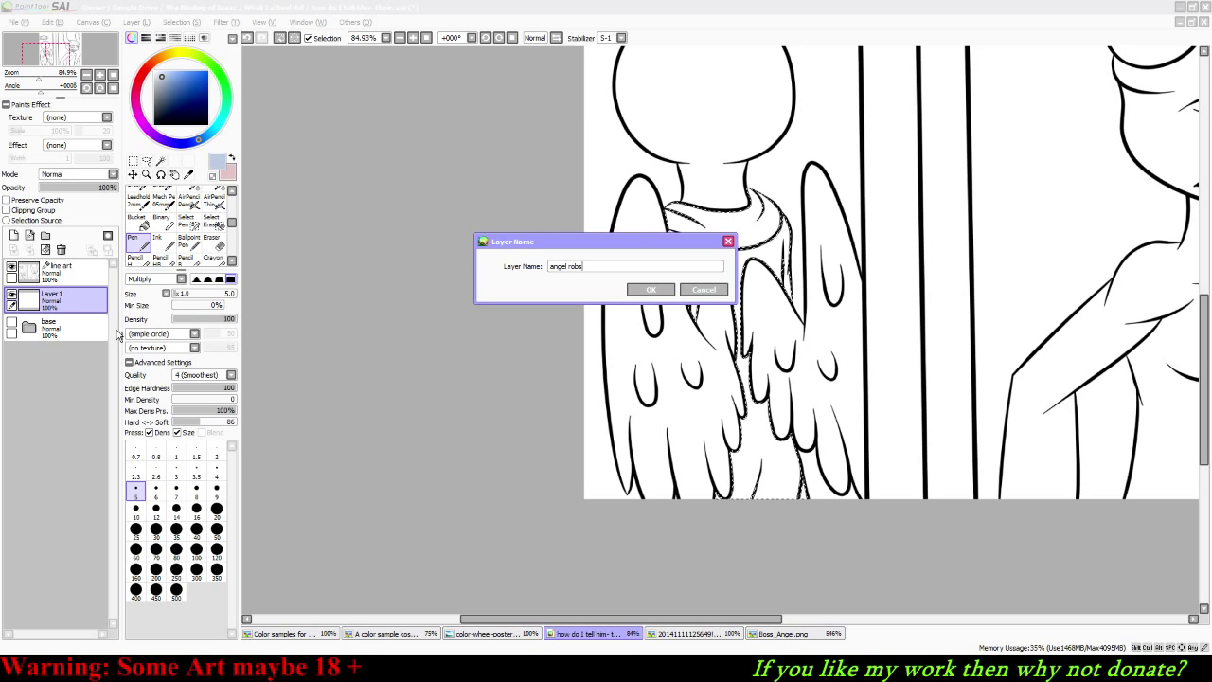
key("Return")
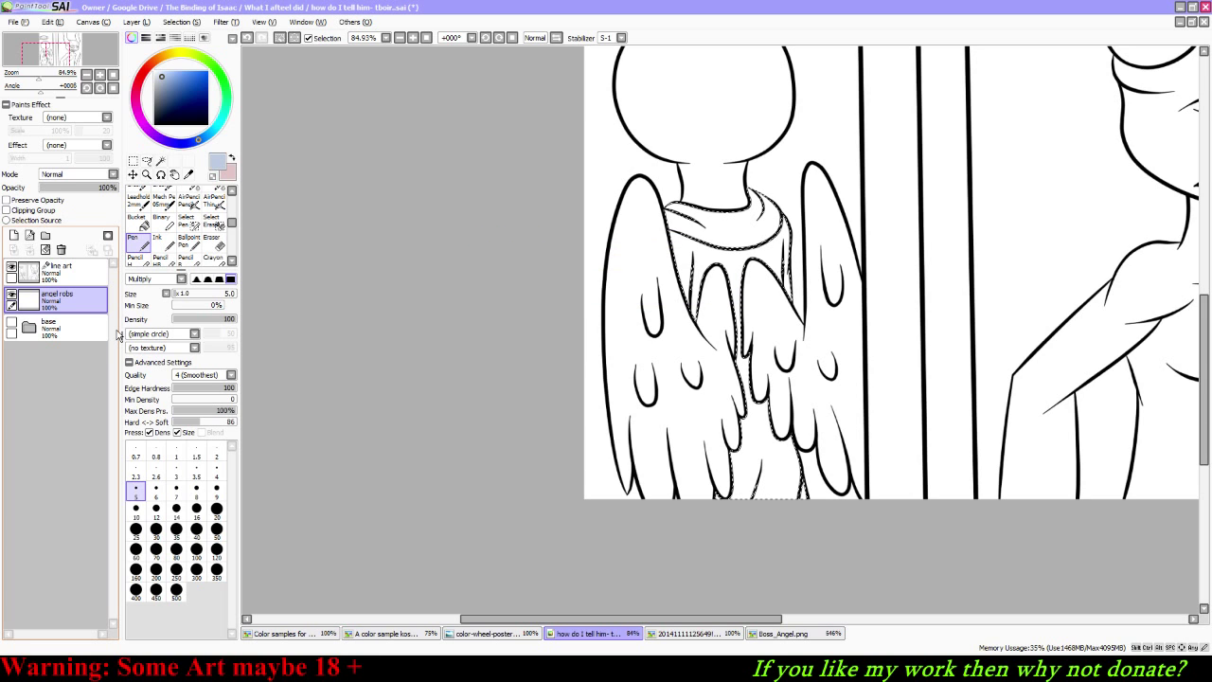
Step: Correct the new layer's name to "angel robes"
double_click(82, 301)
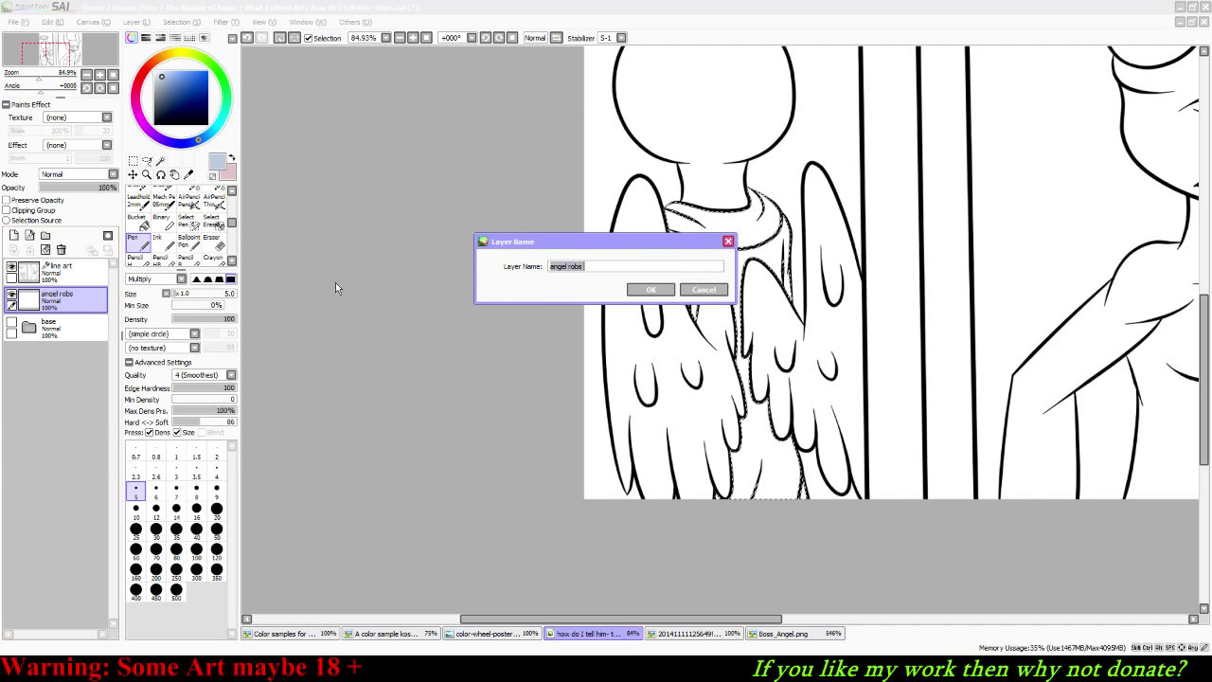
left_click(626, 268)
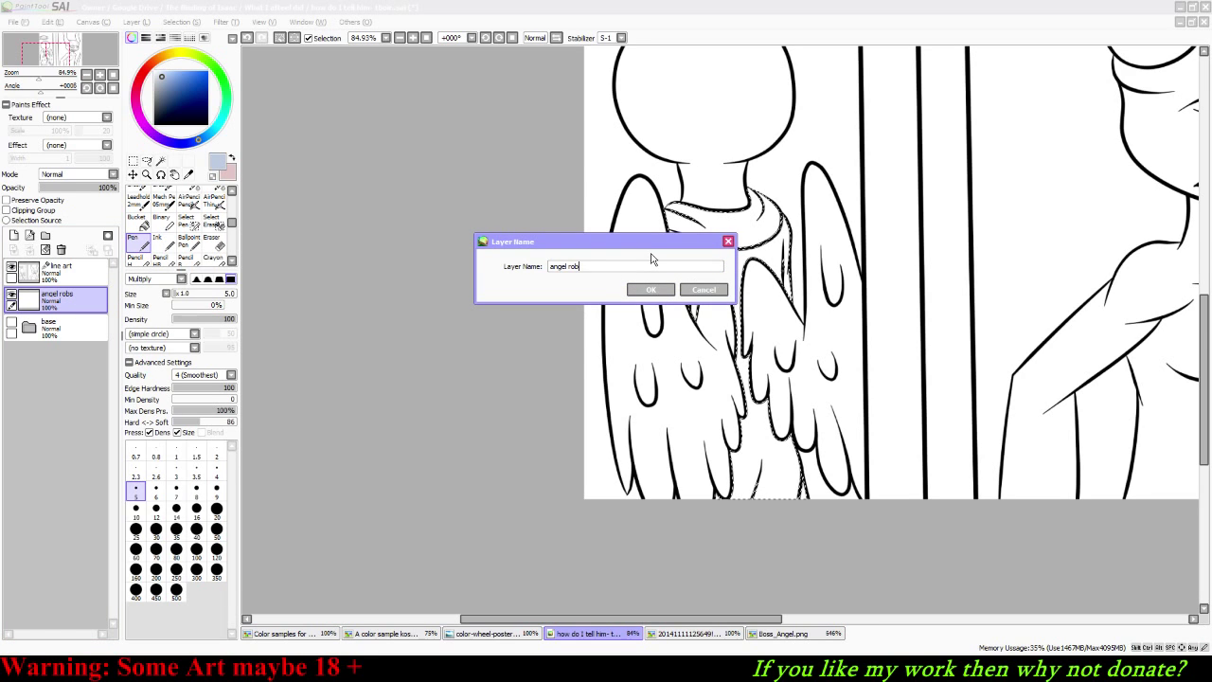
key("Return")
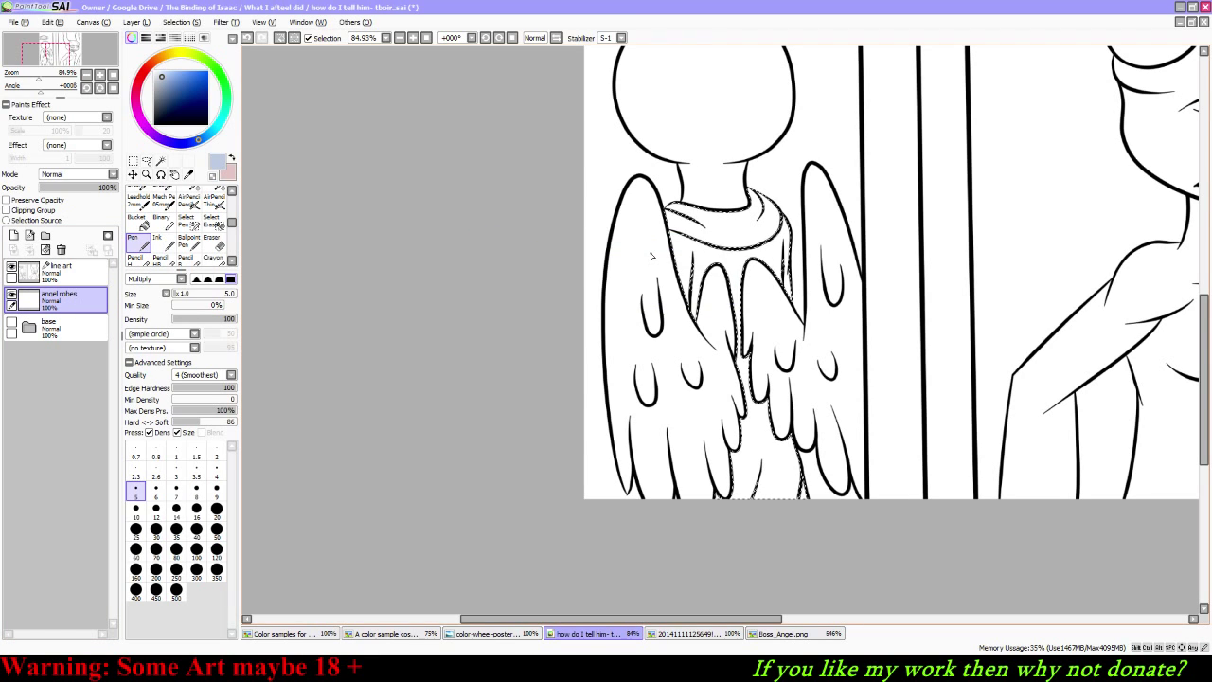
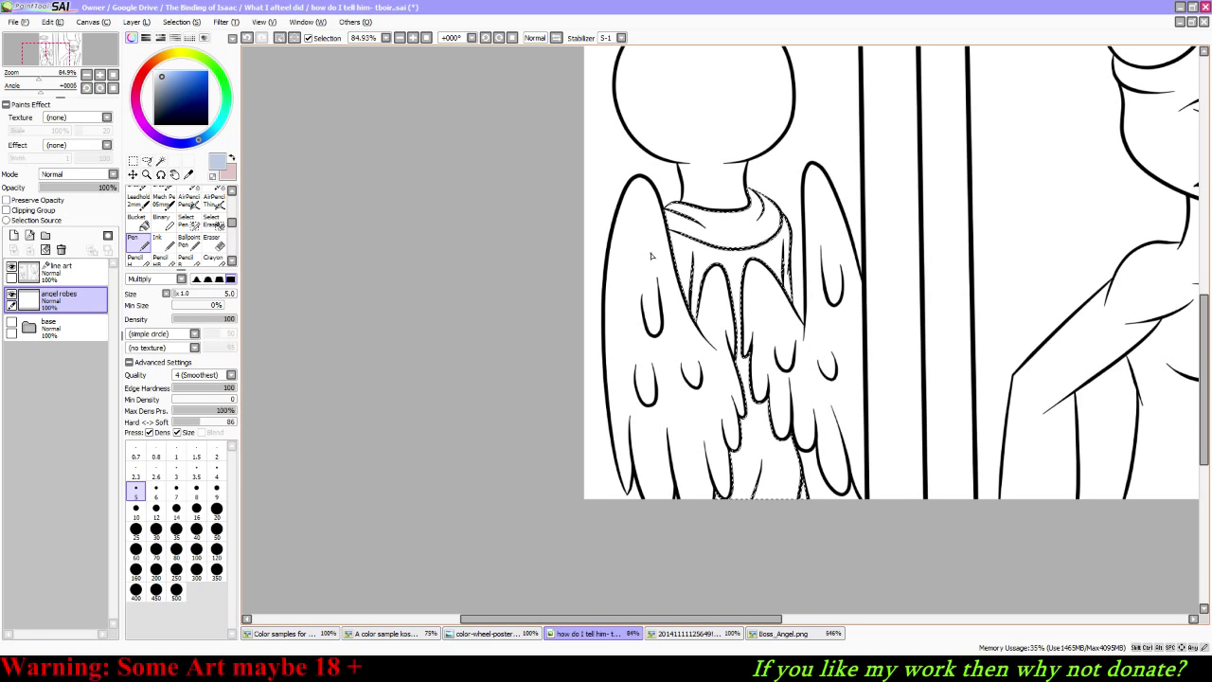
Step: Fill the selected robe with the light grey-blue using the Bucket and clear the selection
left_click(142, 223)
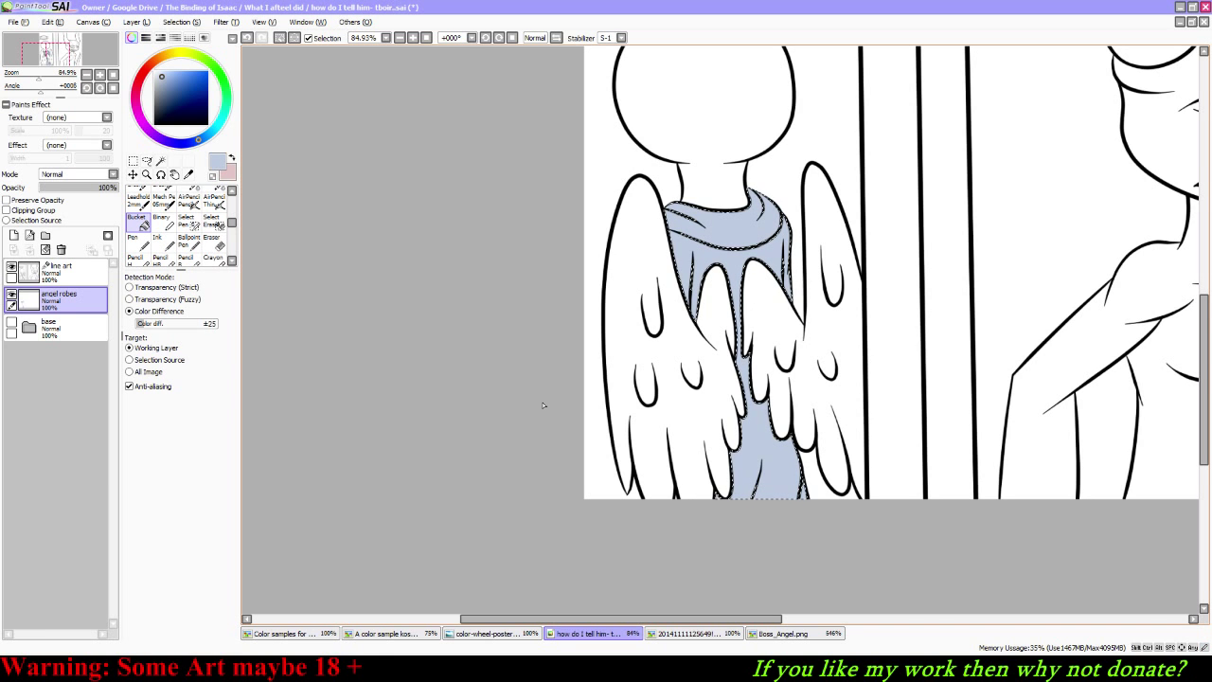
mouse_move(40, 79)
left_mouse_down()
mouse_move(56, 48)
mouse_move(61, 58)
mouse_move(54, 47)
left_mouse_up()
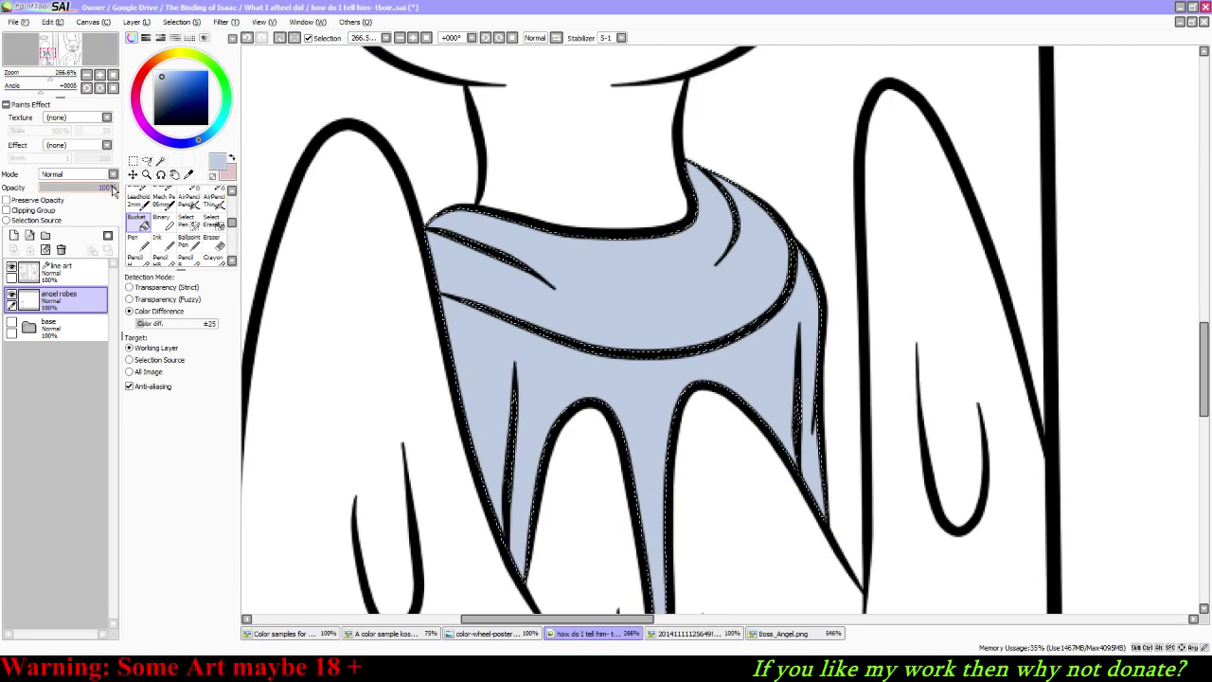
left_click(147, 160)
key("ctrl+d")
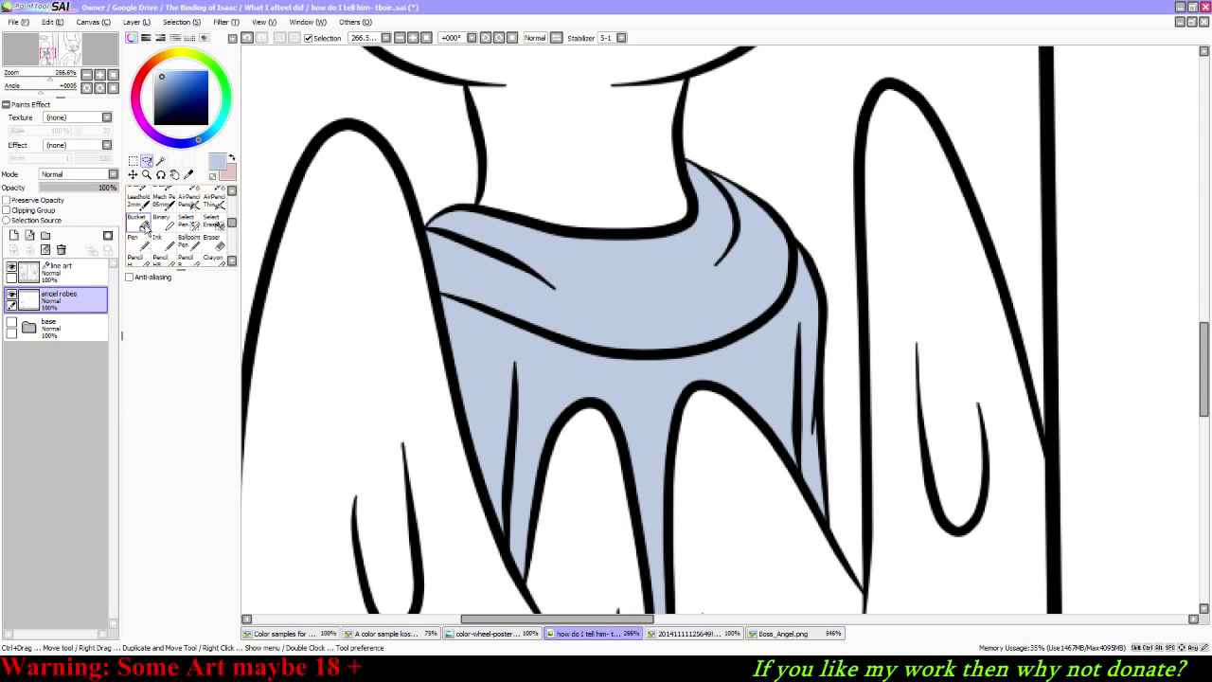
Step: Add a new layer above the angel robes layer and name it "angel flesh"
left_click(134, 22)
left_click(142, 32)
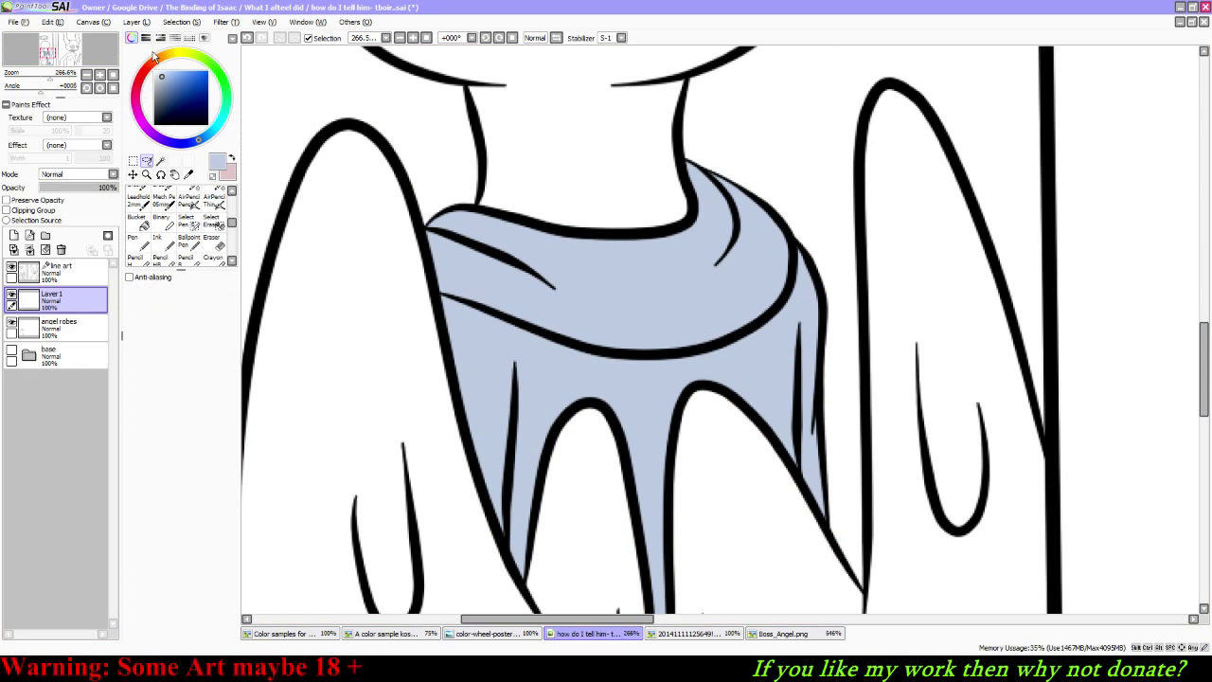
double_click(76, 299)
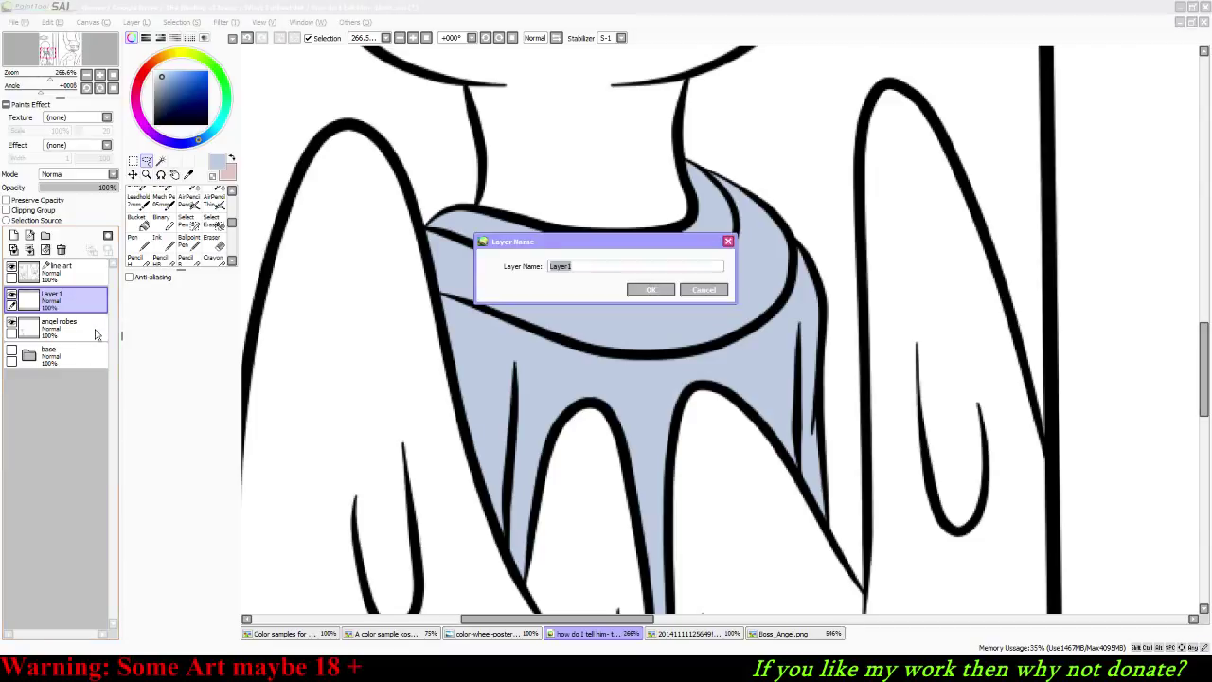
type("angel")
type(" flew")
type("sh")
key("Return")
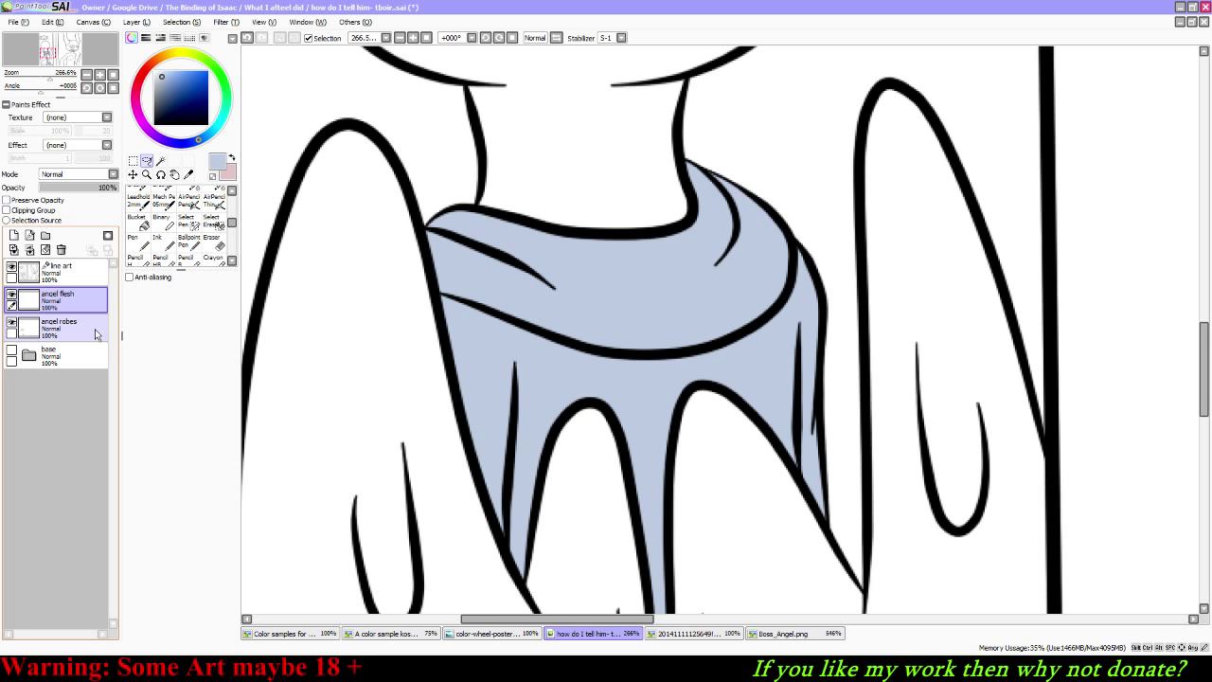
Step: Select the angel's head and neck on the line art layer with the Magic Wand and touch up the selection with the SelPen
mouse_move(50, 77)
left_mouse_down()
mouse_move(40, 83)
mouse_move(53, 77)
mouse_move(47, 52)
mouse_move(54, 71)
mouse_move(44, 58)
left_mouse_up()
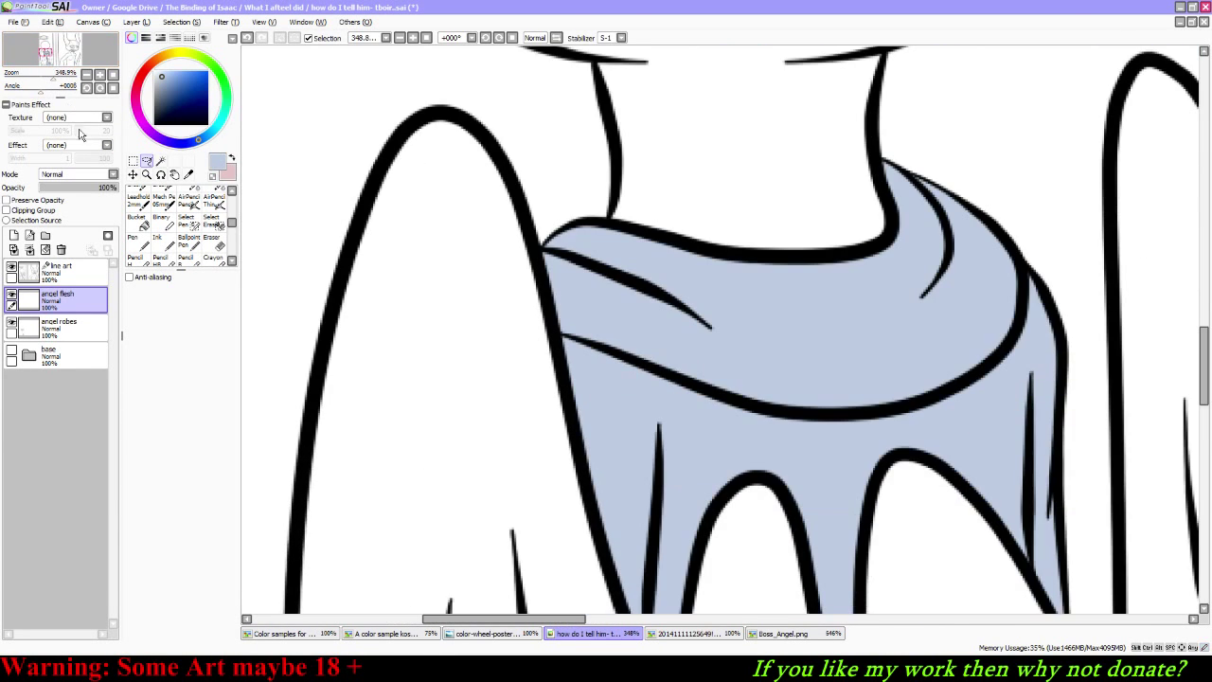
left_click(161, 161)
left_click(66, 274)
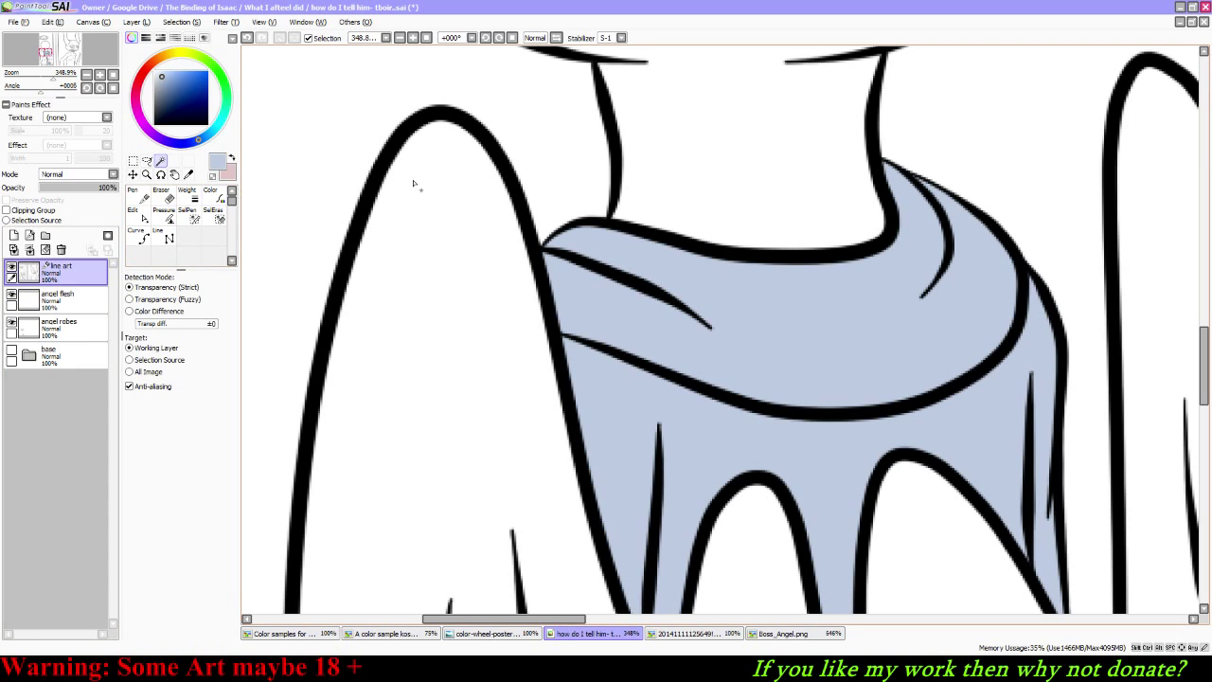
left_click(692, 156)
mouse_move(71, 39)
left_mouse_down()
mouse_move(76, 30)
mouse_move(72, 40)
left_mouse_up()
left_click(194, 216)
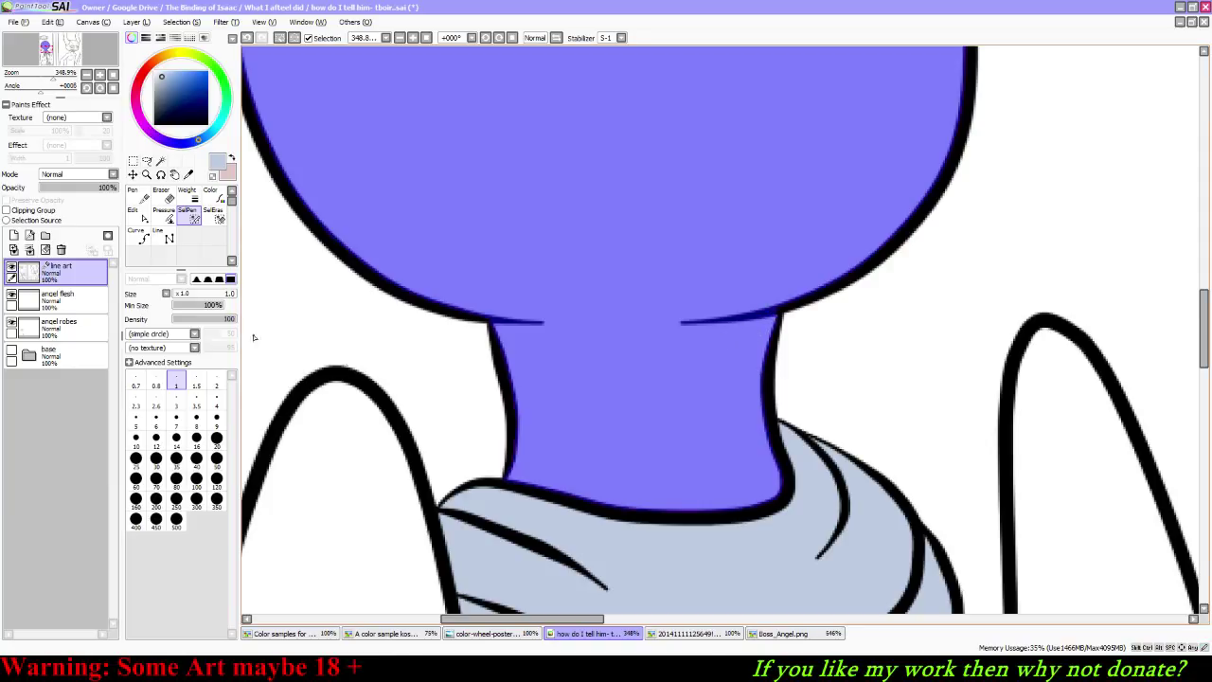
Step: Fill the selected head and neck with the pale pink on the angel flesh layer using the Bucket, and clear the selection
left_click(233, 159)
left_click_drag(70, 75, 47, 45)
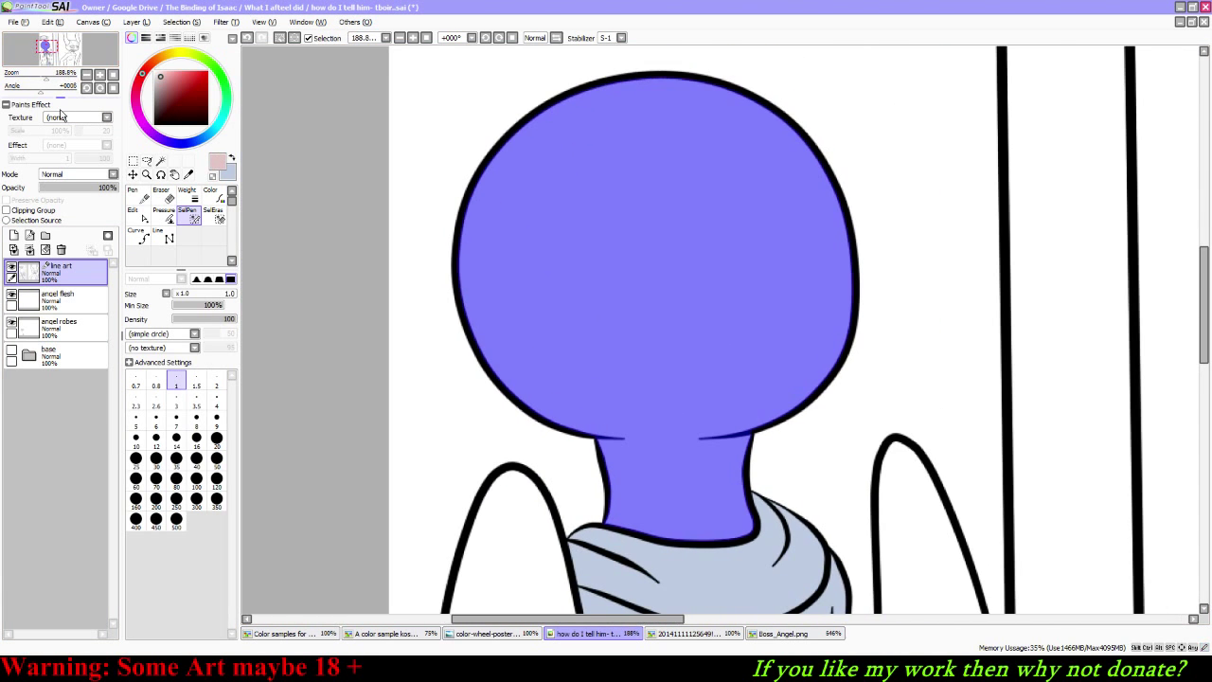
left_click(59, 296)
left_click(137, 221)
left_click(593, 256)
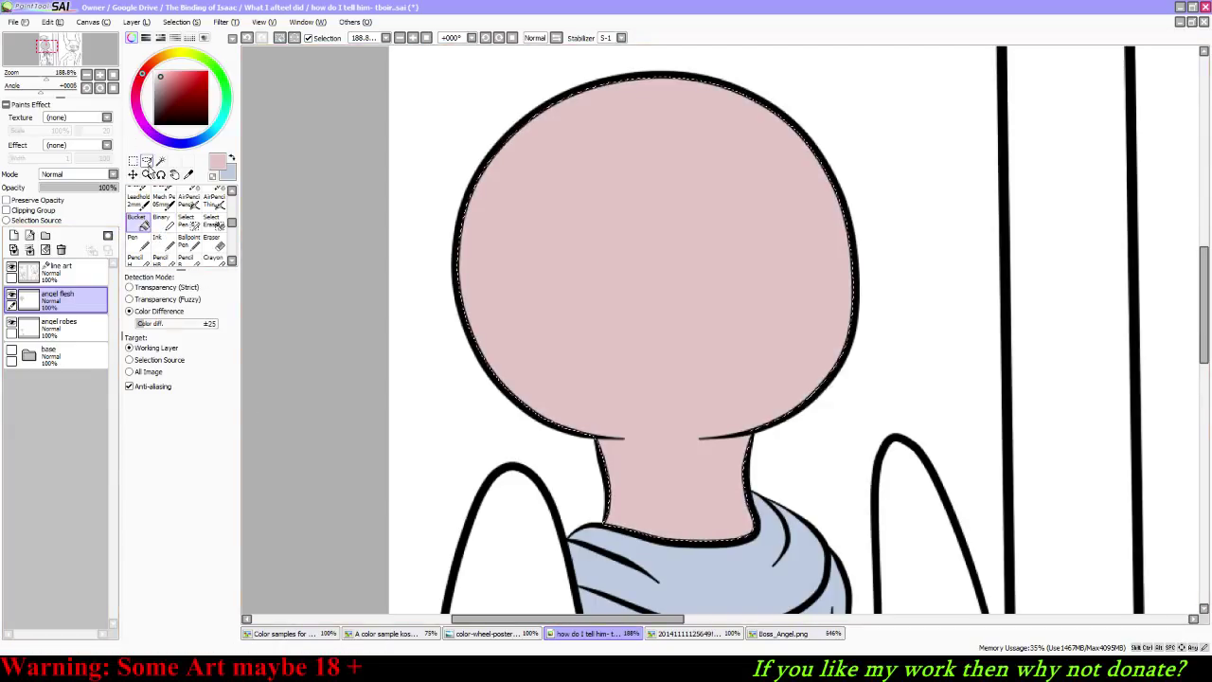
left_click(147, 161)
key("ctrl+d")
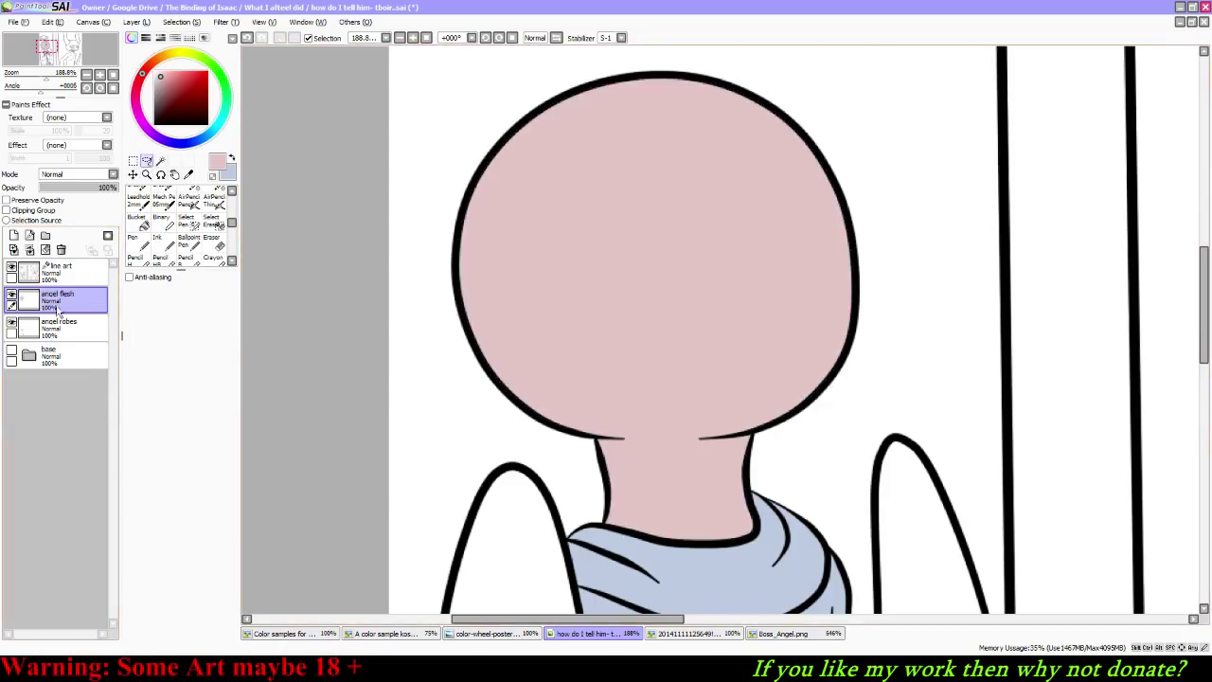
Step: Add a new layer above the angel flesh layer and name it "wings and halo"
left_click(136, 21)
left_click(151, 45)
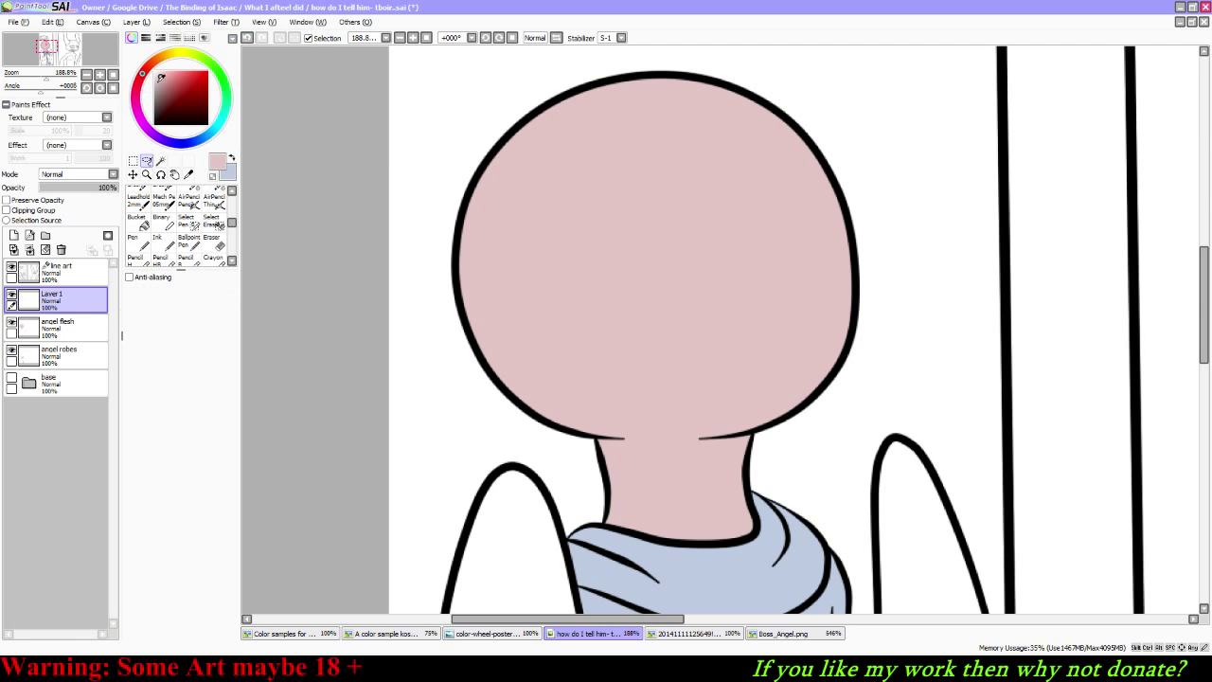
double_click(62, 301)
type("w")
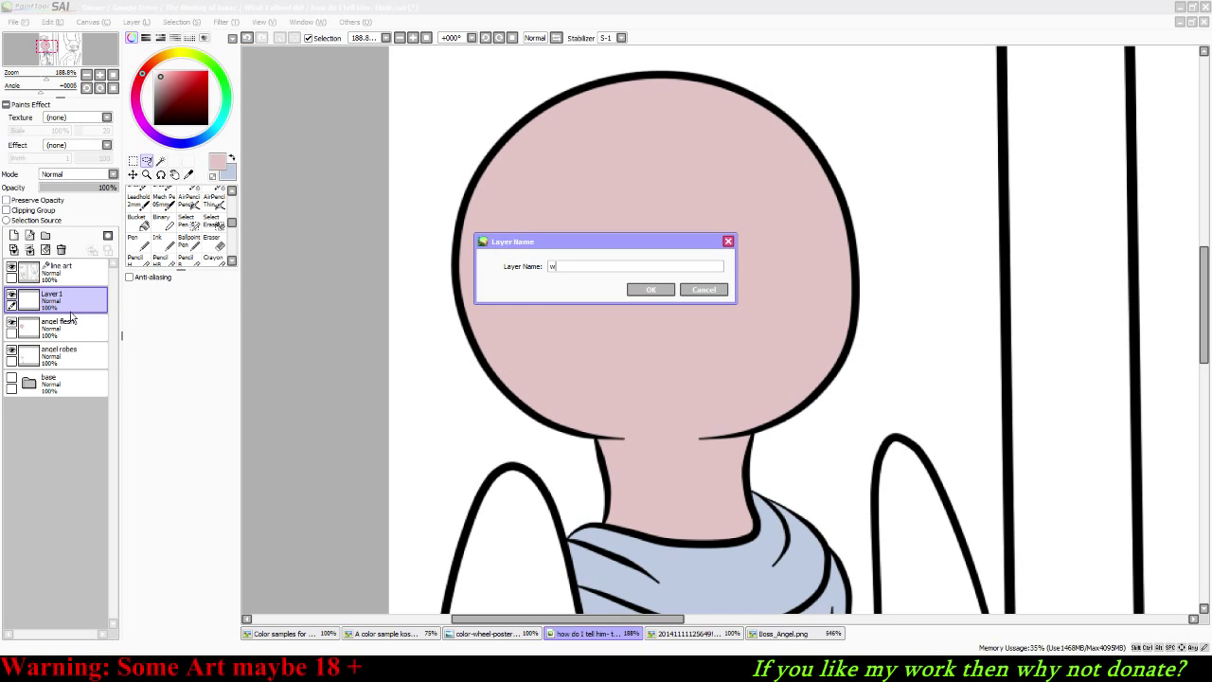
type("ings and halo")
key("Return")
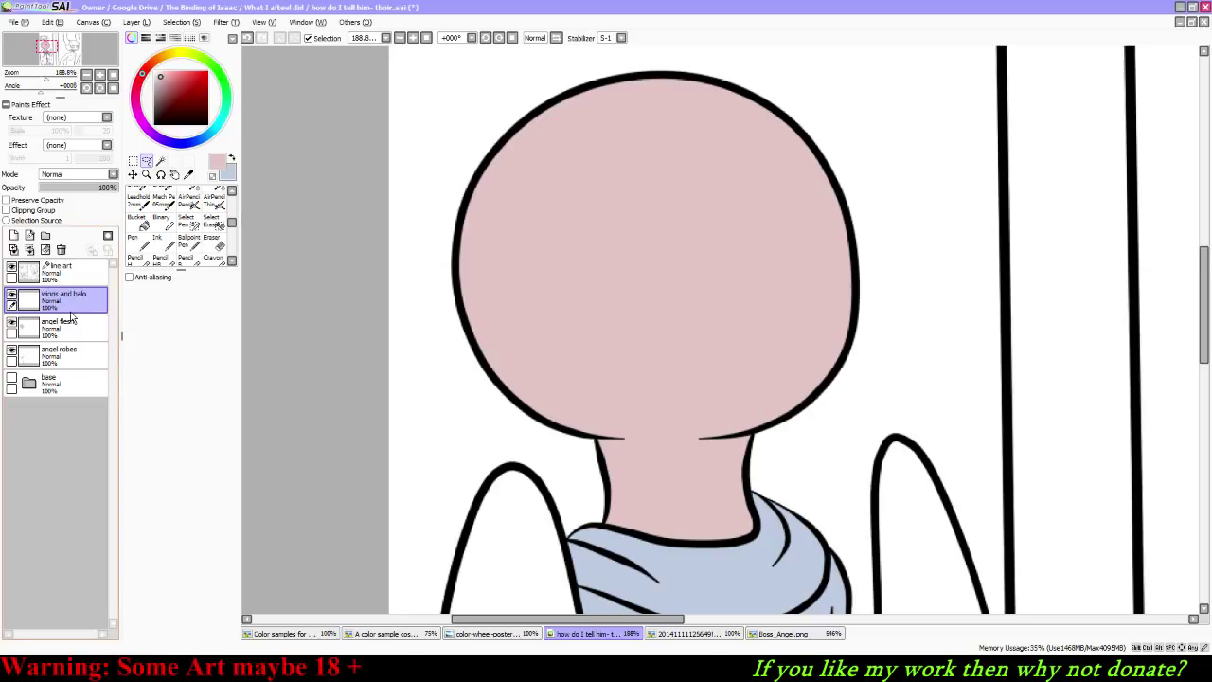
Step: Select both of the angel's wings, including the separate feather areas, on the line art layer with the Magic Wand
left_click(161, 161)
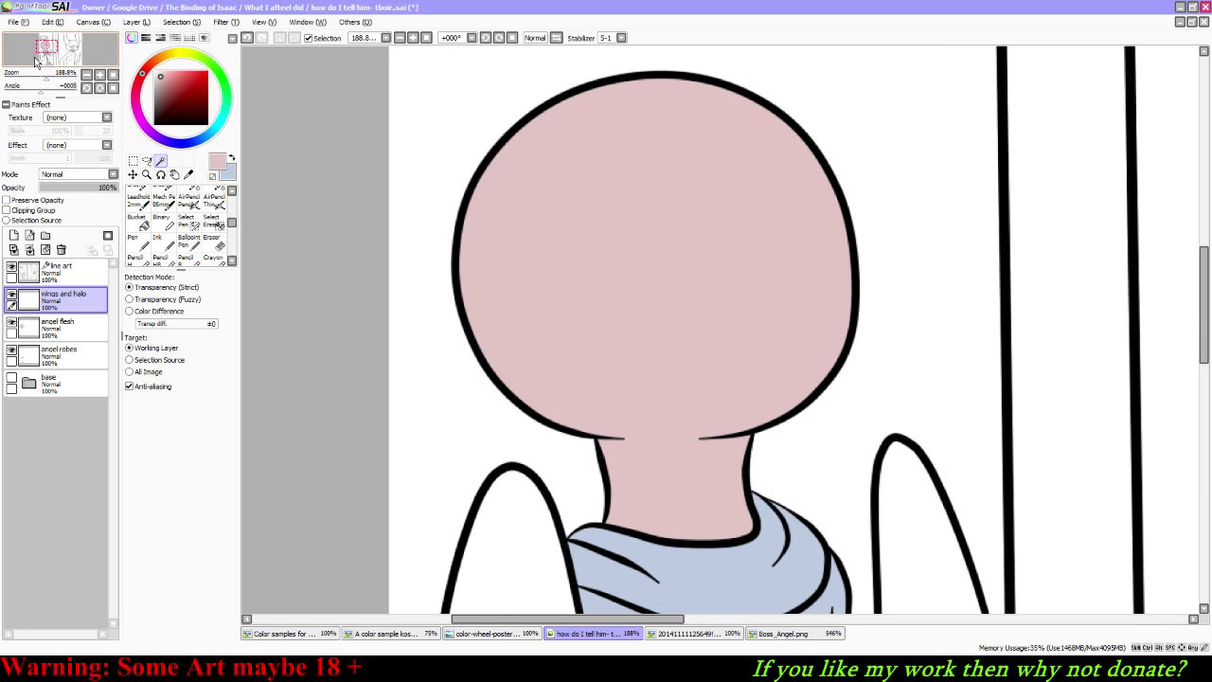
left_click_drag(48, 48, 54, 64)
left_click(416, 319)
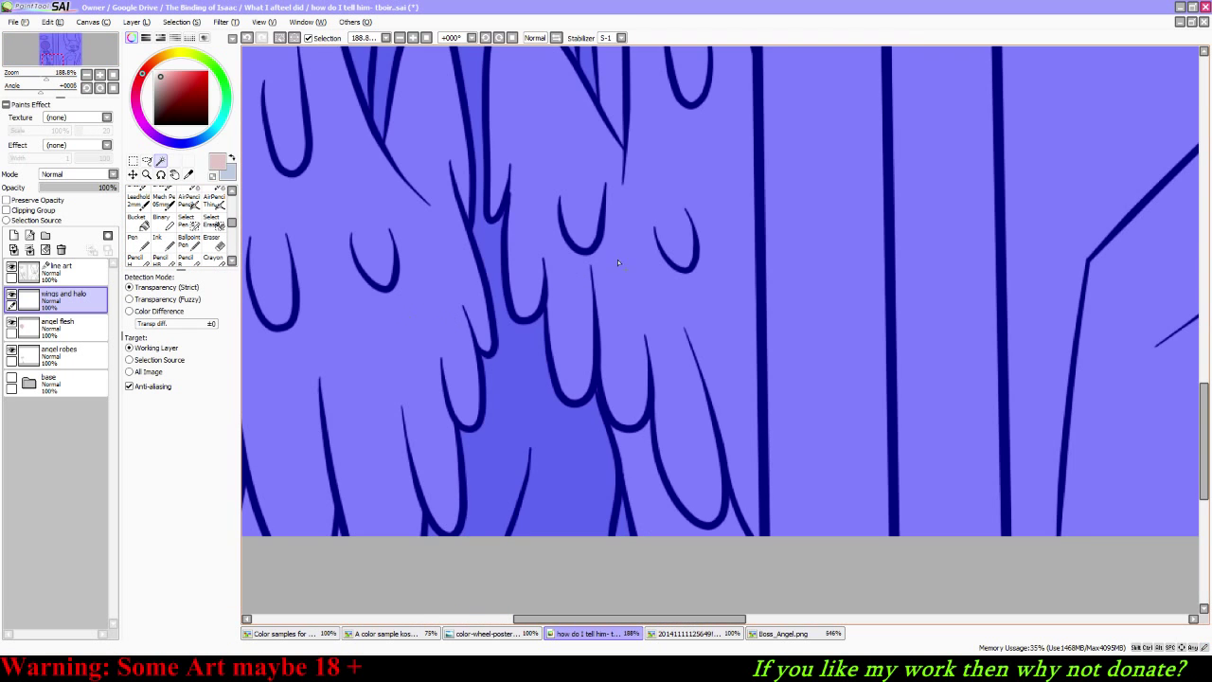
key("ctrl+d")
left_click(84, 276)
left_click(379, 266)
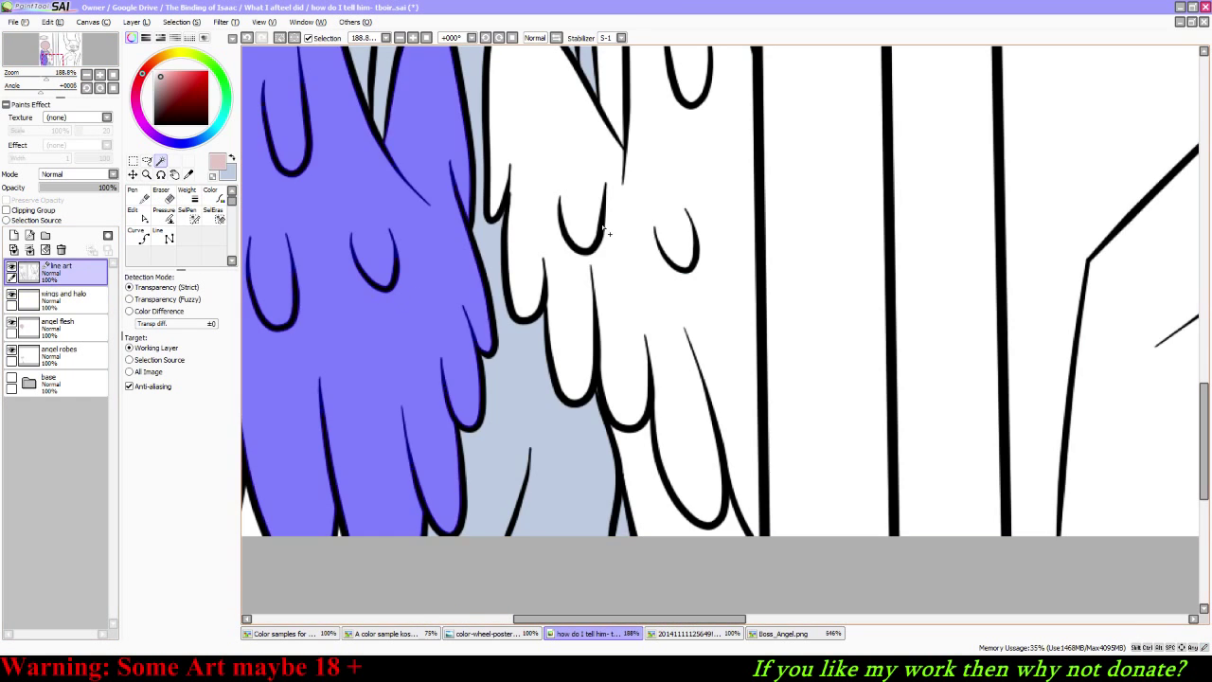
left_click(613, 233)
mouse_move(56, 60)
left_mouse_down()
mouse_move(48, 38)
mouse_move(50, 57)
left_mouse_up()
left_click(447, 215)
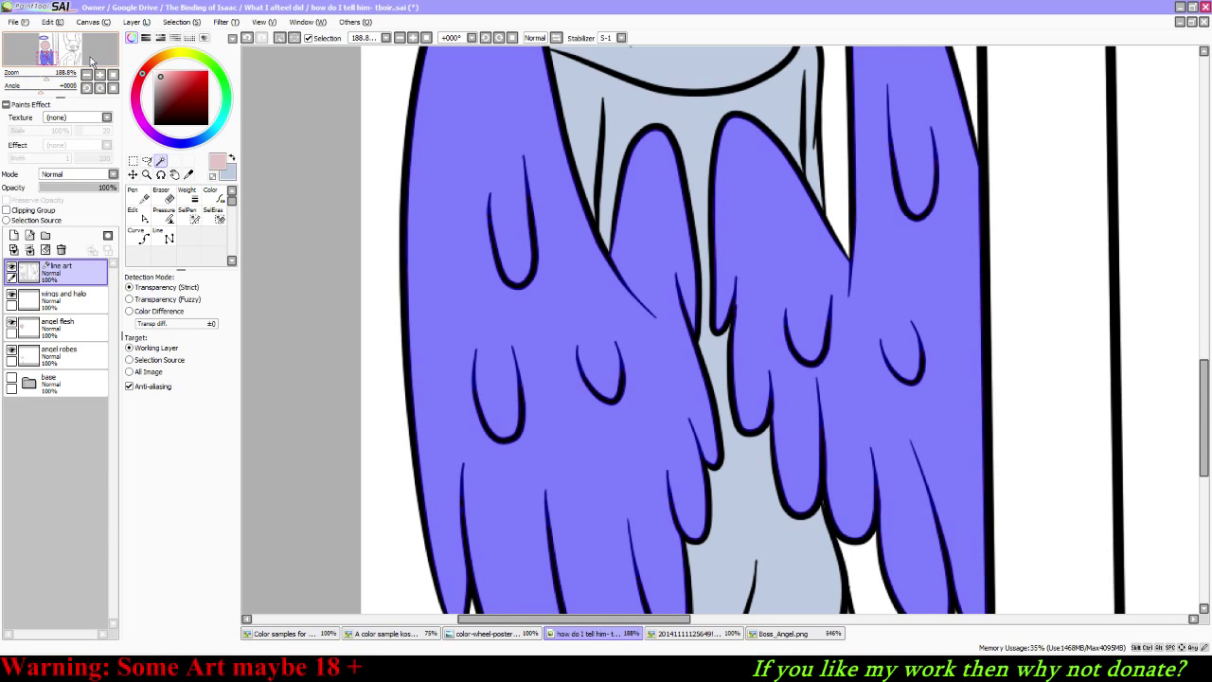
left_click_drag(57, 61, 60, 65)
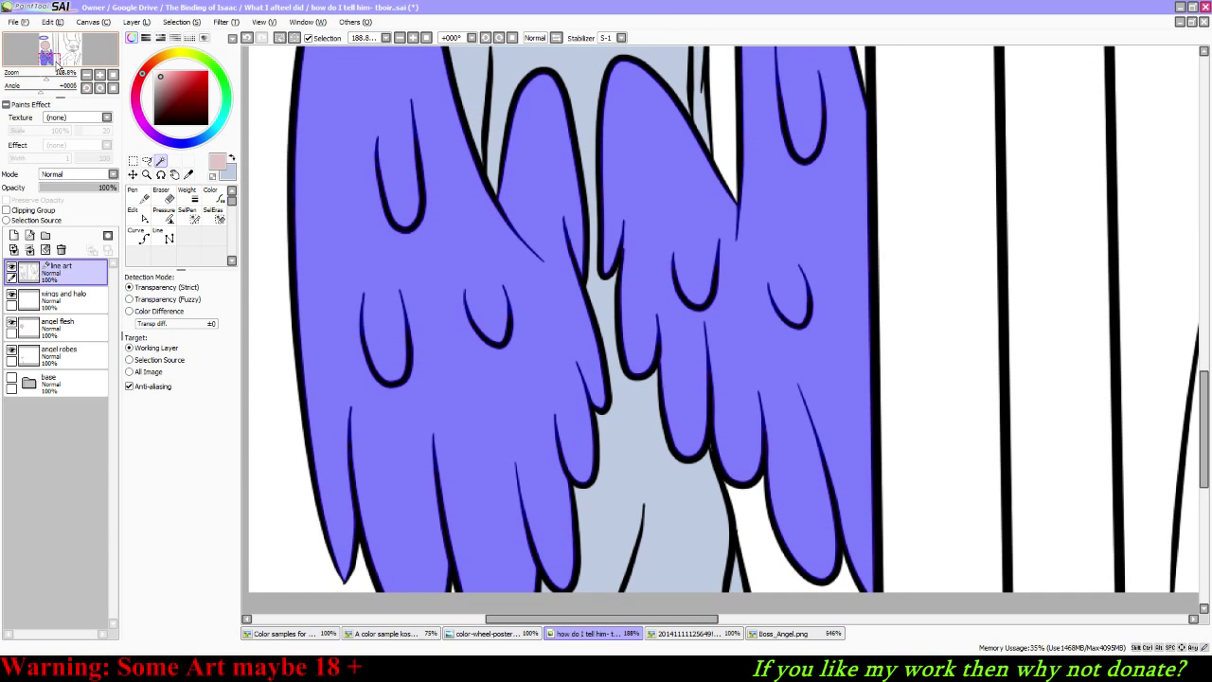
Step: Clean up the stray line end on the inner feathers of the wing by deleting and moving control points on the line art
left_click(194, 219)
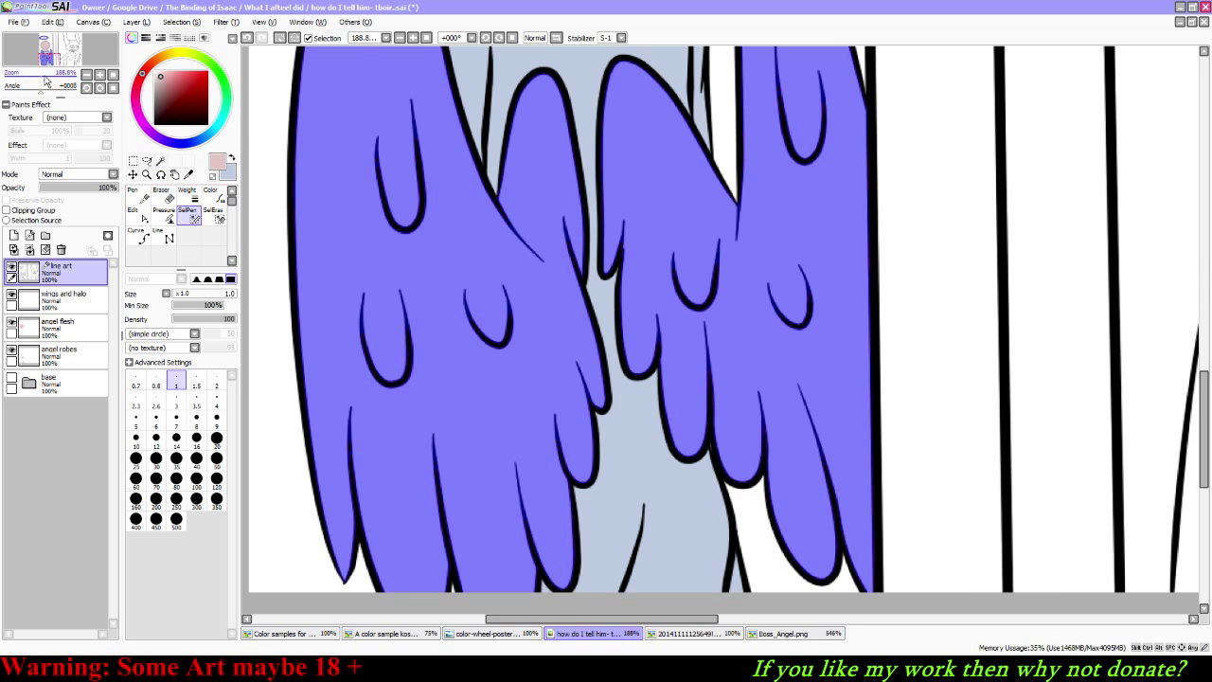
left_click_drag(48, 80, 59, 86)
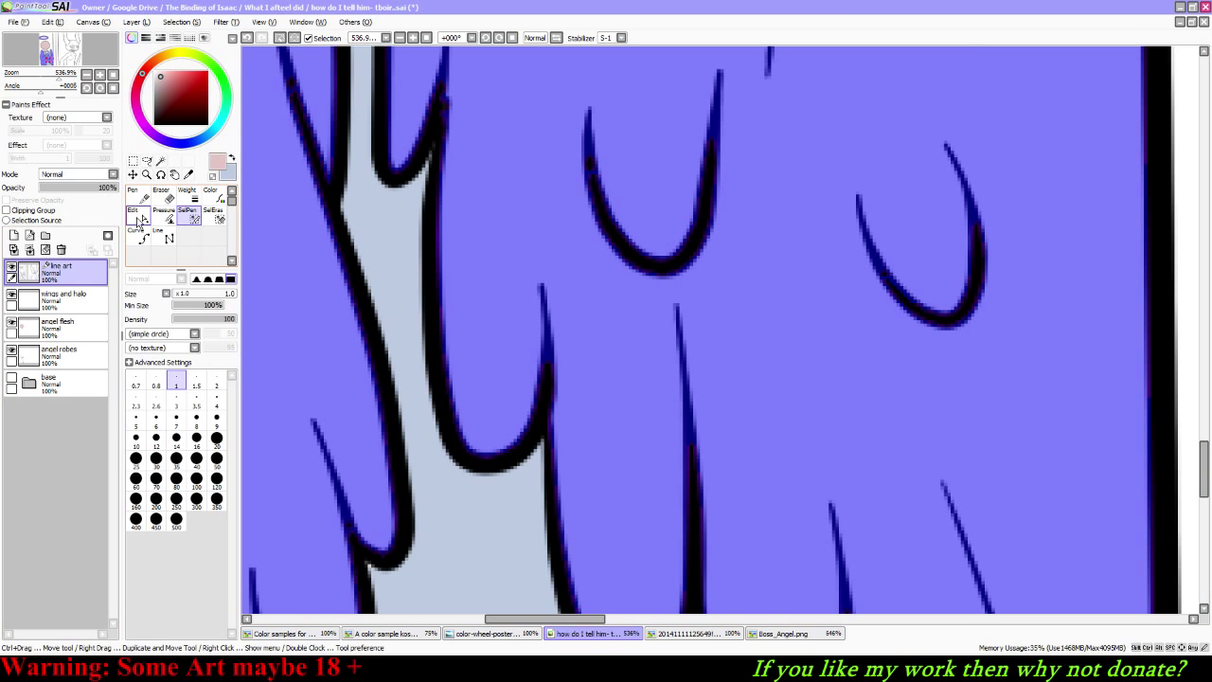
left_click(144, 218)
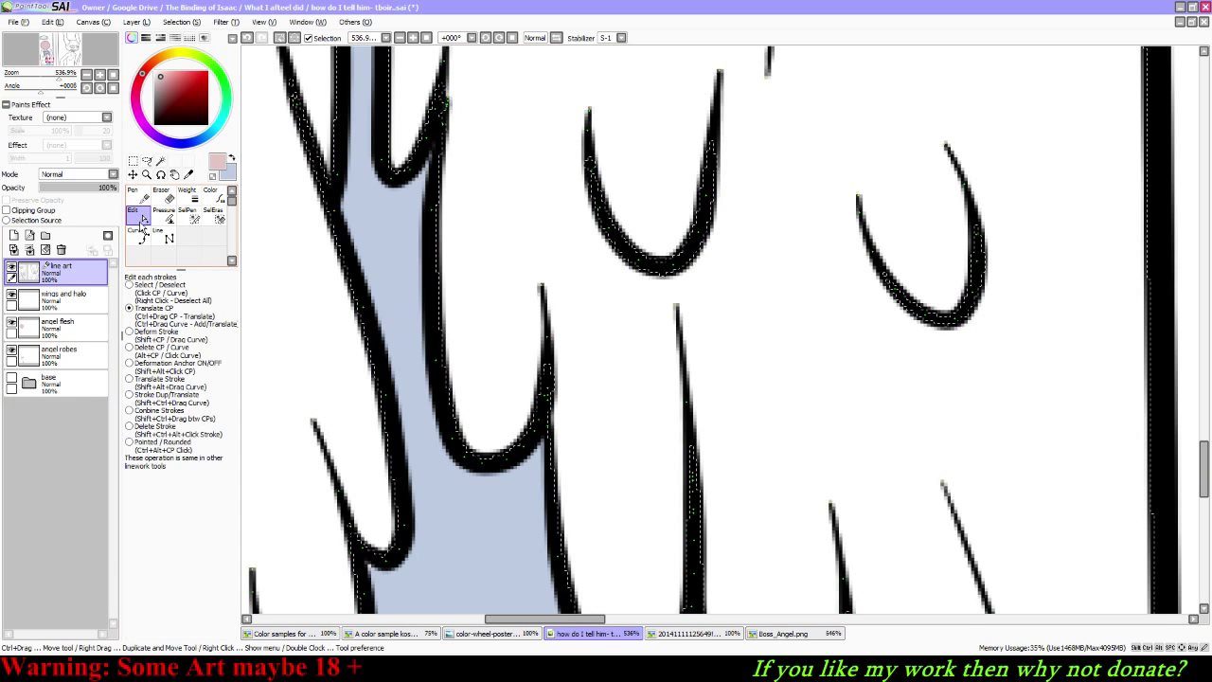
left_click(135, 348)
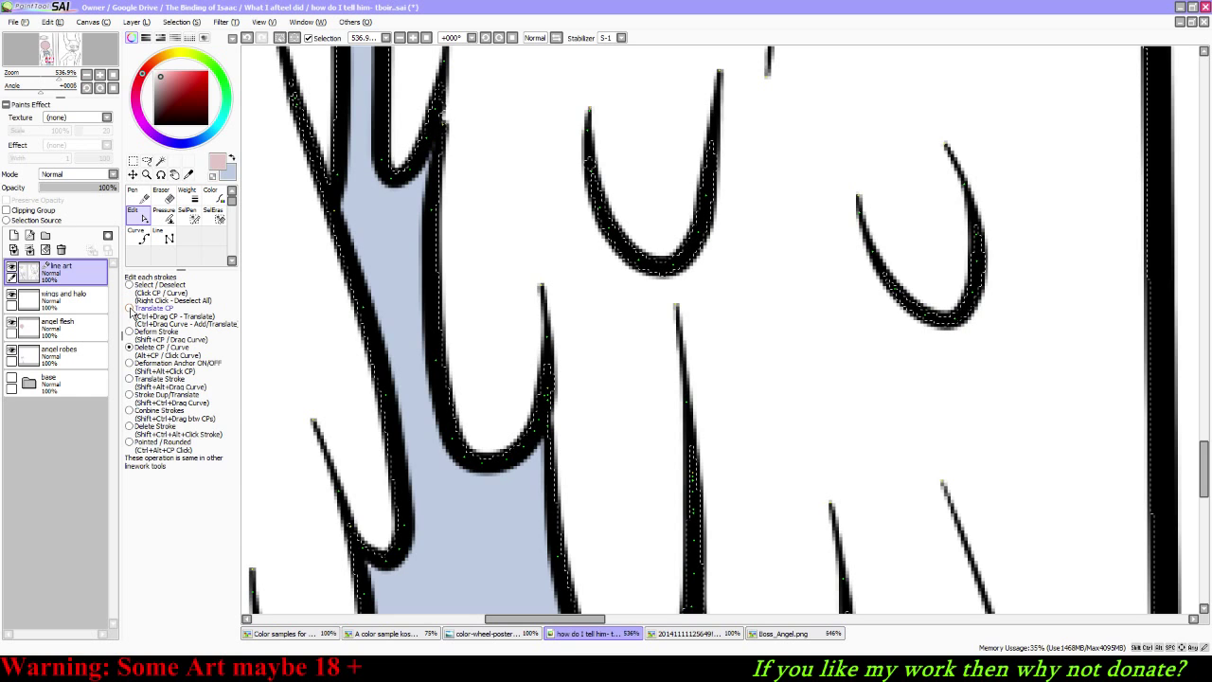
left_click(129, 307)
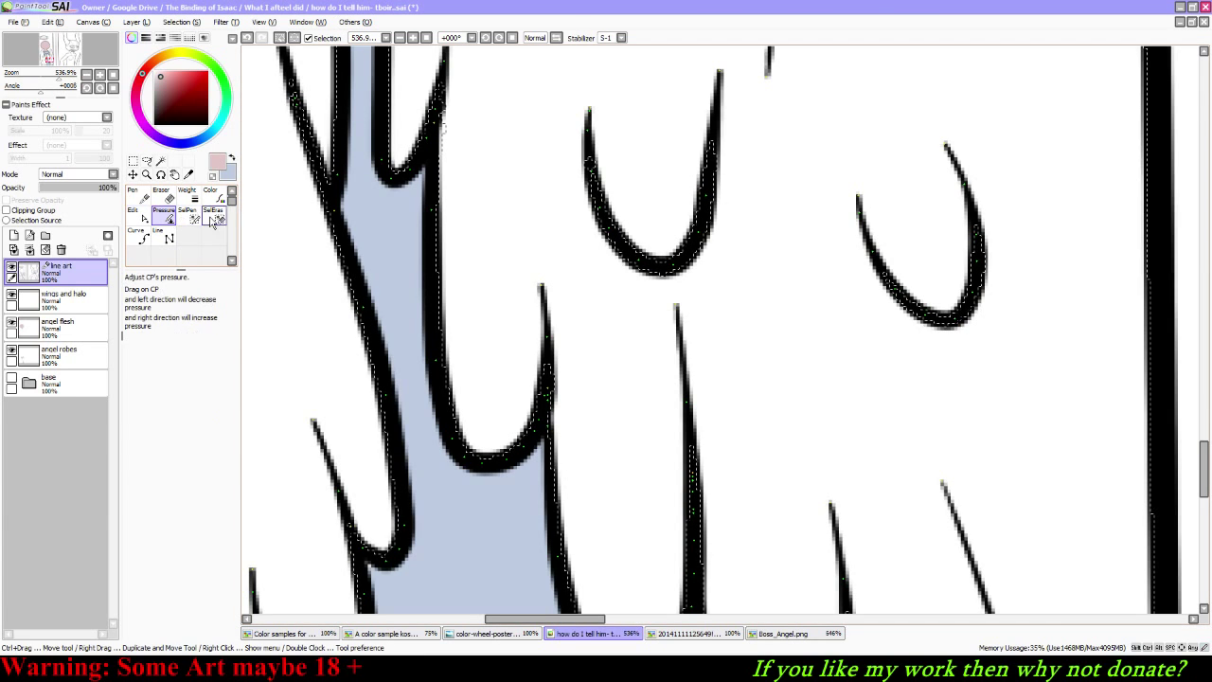
Step: Touch up the wing selection along the feather outlines with the SelPen and check it for gaps
left_click(194, 221)
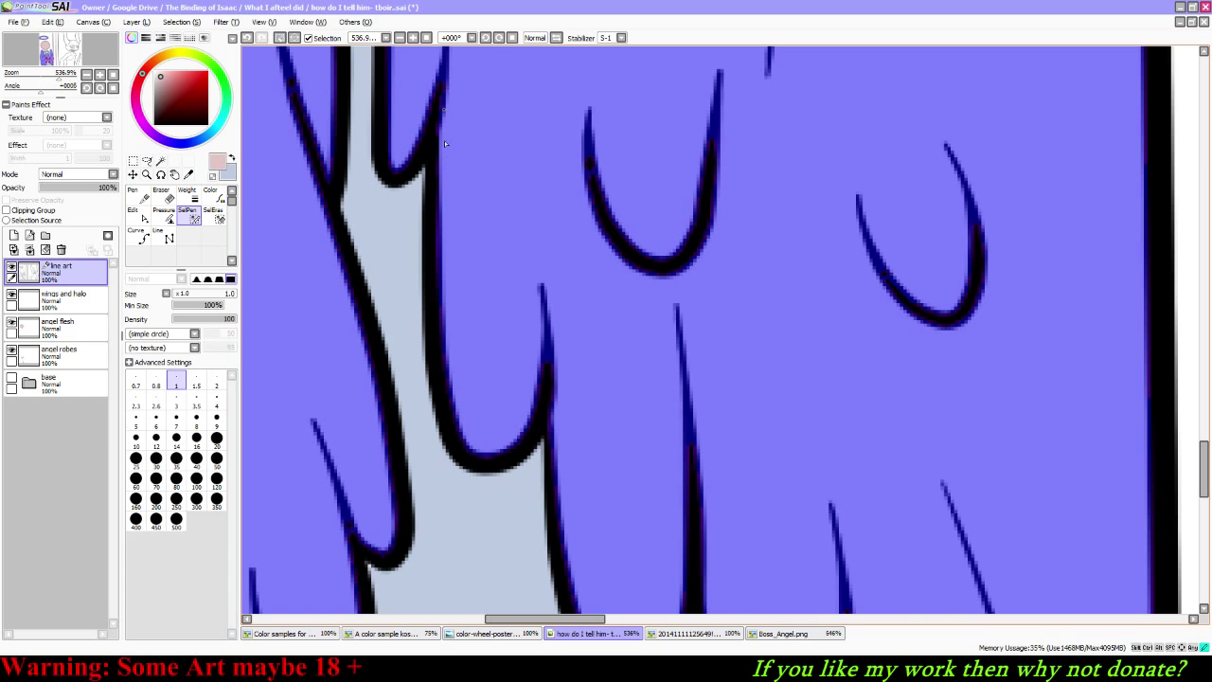
left_click_drag(55, 74, 54, 45)
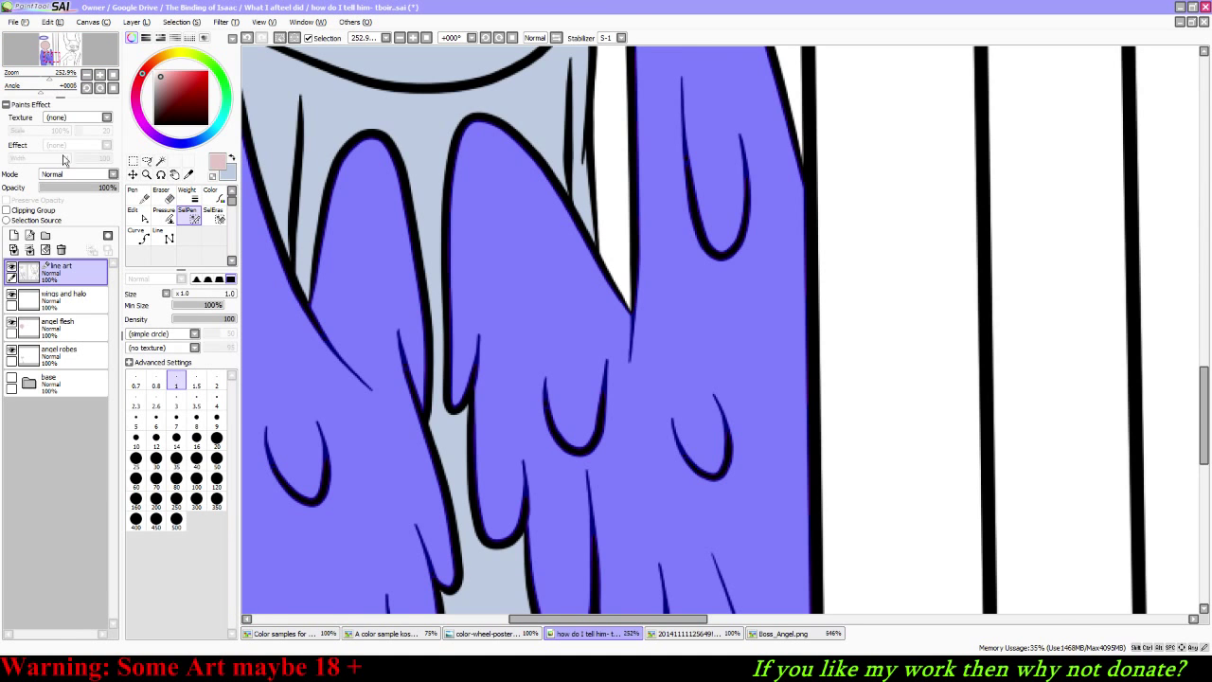
left_click(50, 75)
mouse_move(60, 55)
left_mouse_down()
mouse_move(59, 43)
mouse_move(62, 61)
mouse_move(53, 46)
mouse_move(49, 67)
left_mouse_up()
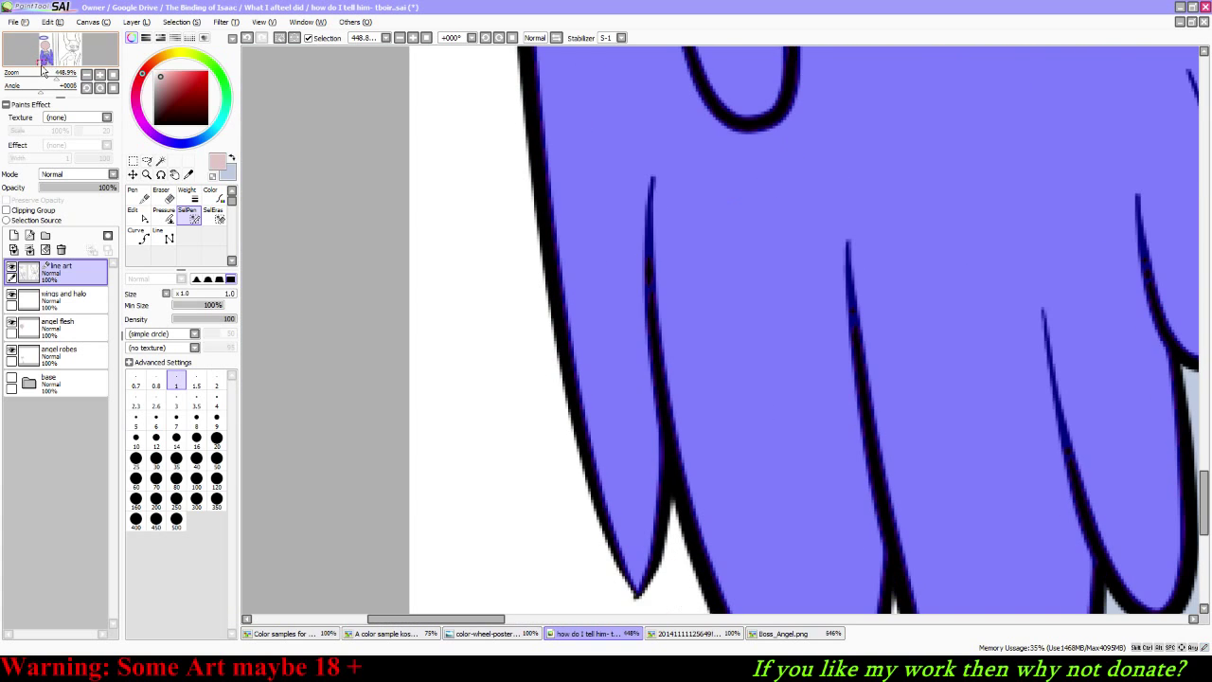
Step: Ready the Bucket on the "wings and halo" layer and sample the pale yellow of the halo in Boss_Angel.png
left_click(63, 296)
left_click(142, 224)
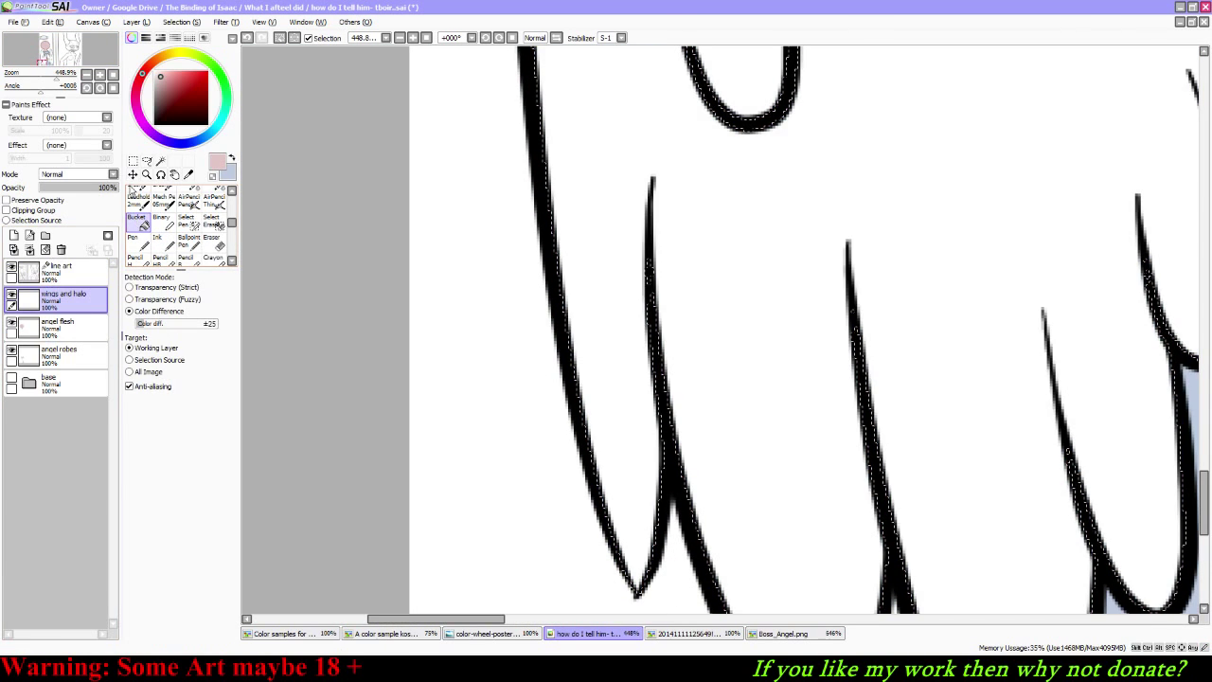
left_click_drag(54, 77, 40, 78)
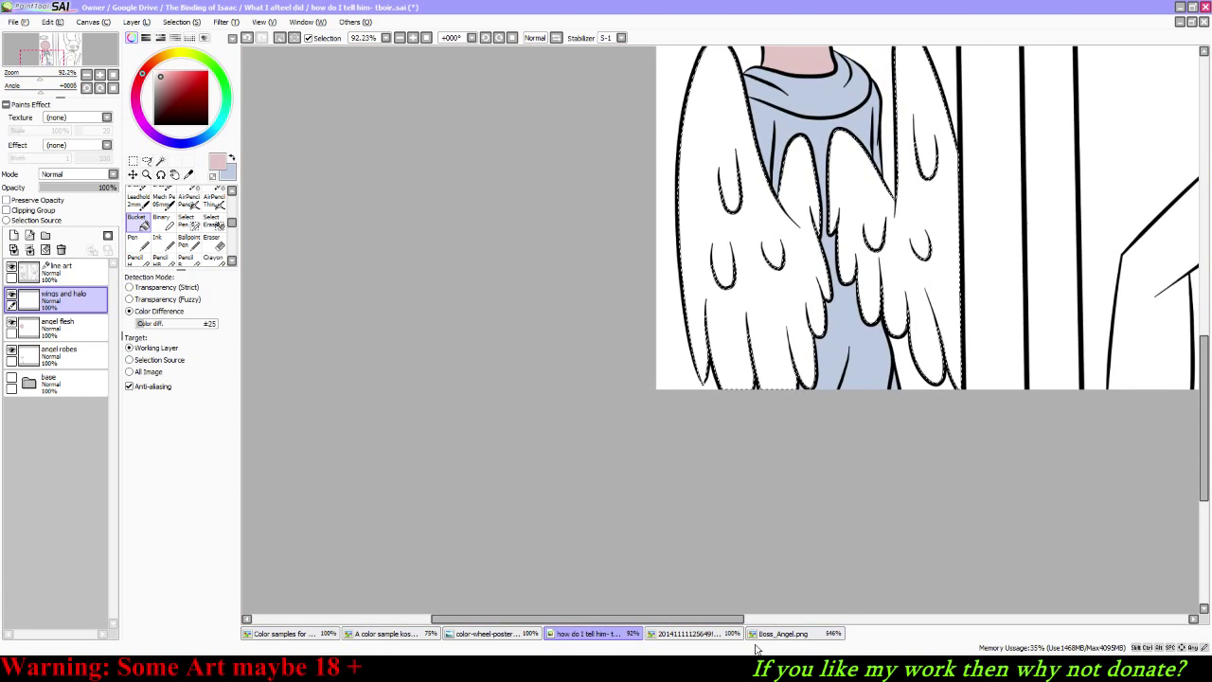
left_click(782, 632)
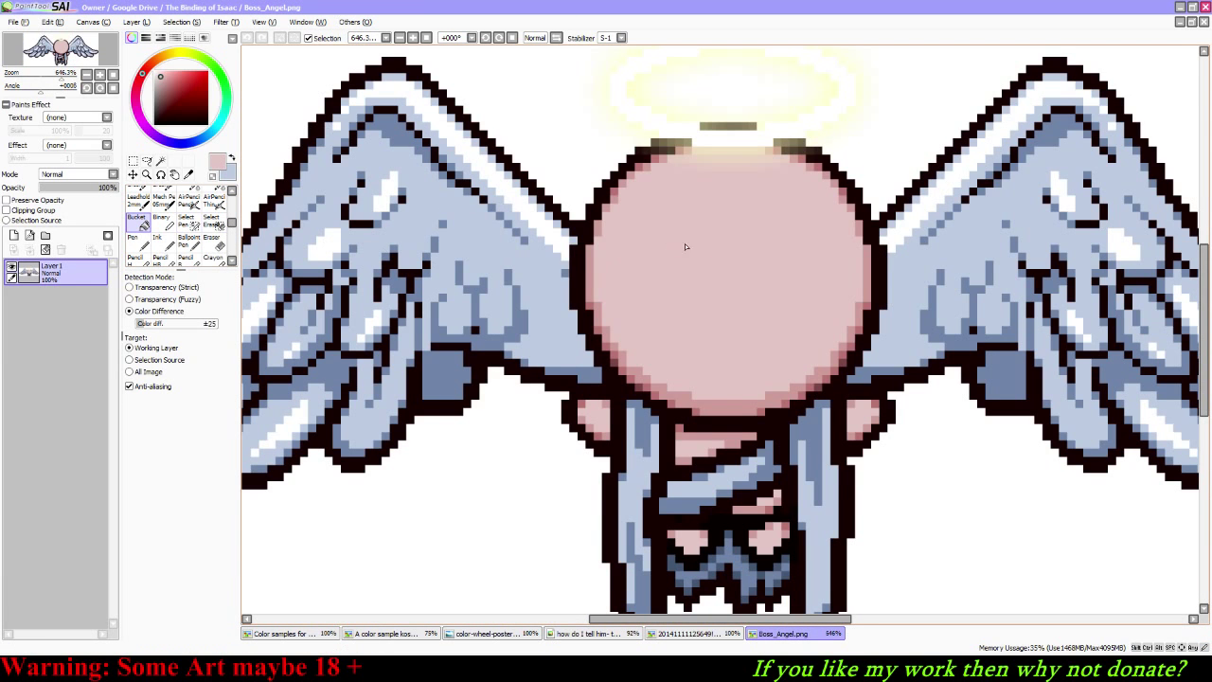
left_click(733, 136, "alt")
left_click_drag(40, 78, 67, 78)
left_click_drag(65, 60, 65, 46)
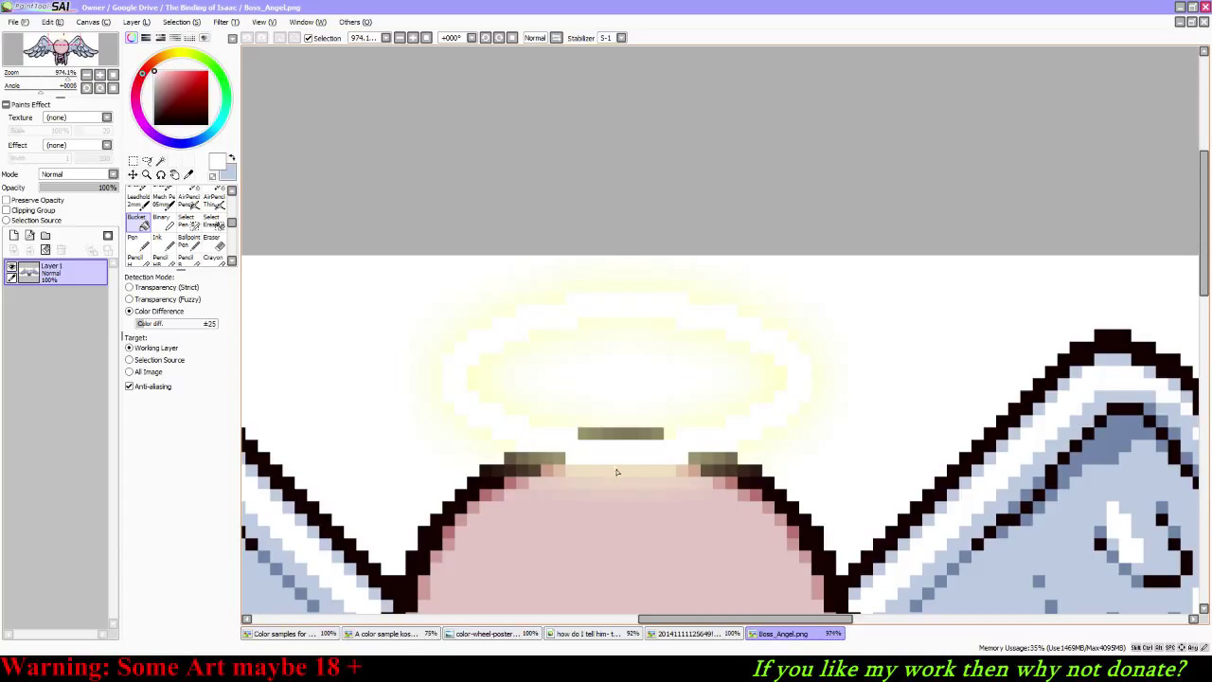
left_click(472, 372, "alt")
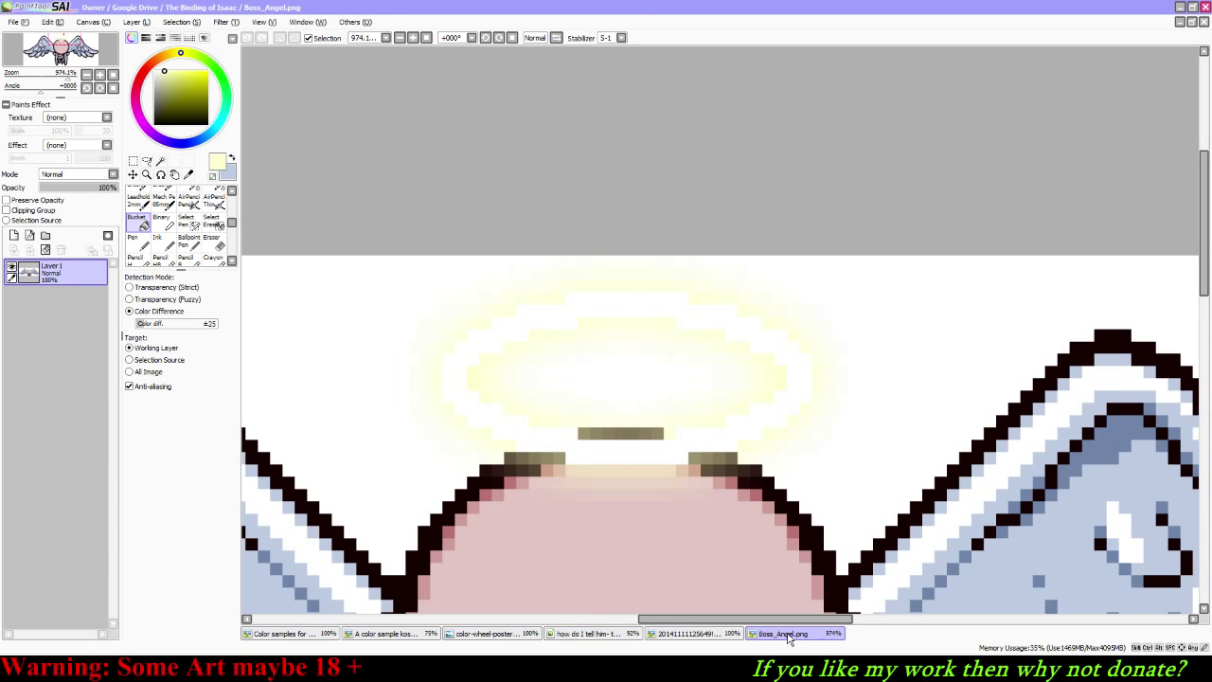
Step: Fill the selected wings and halo in the comic drawing with the sampled pale yellow, and clear the selection
left_click(587, 632)
left_click(913, 285)
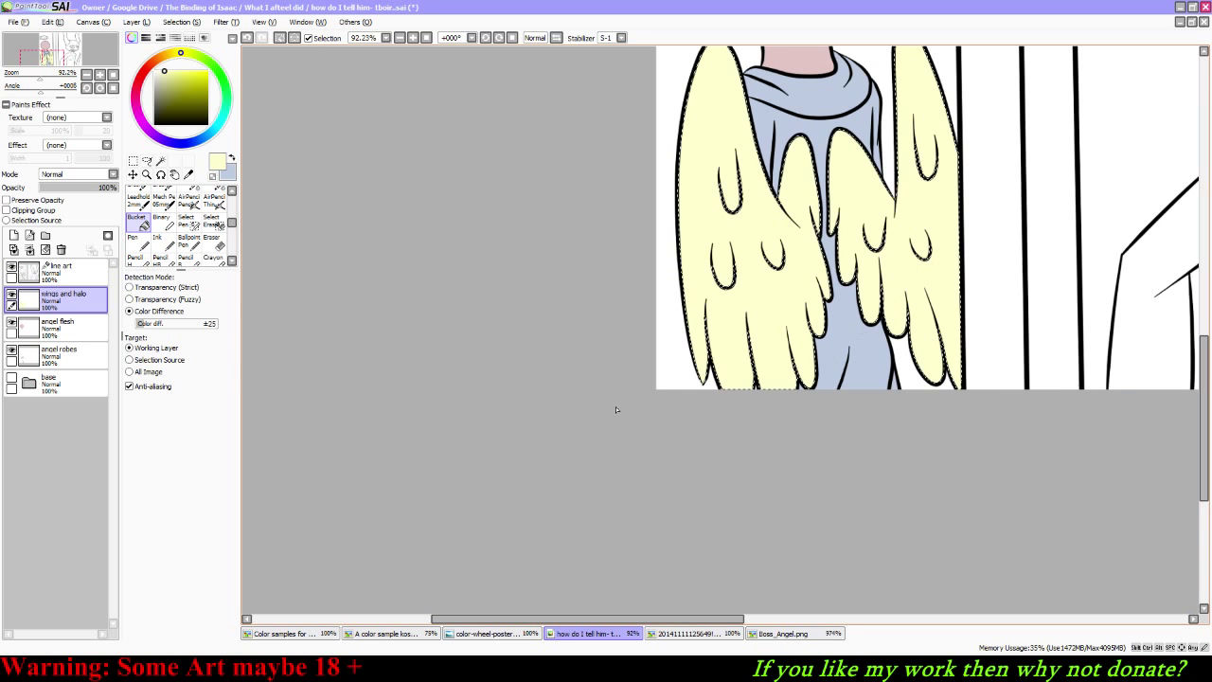
left_click_drag(43, 60, 61, 43)
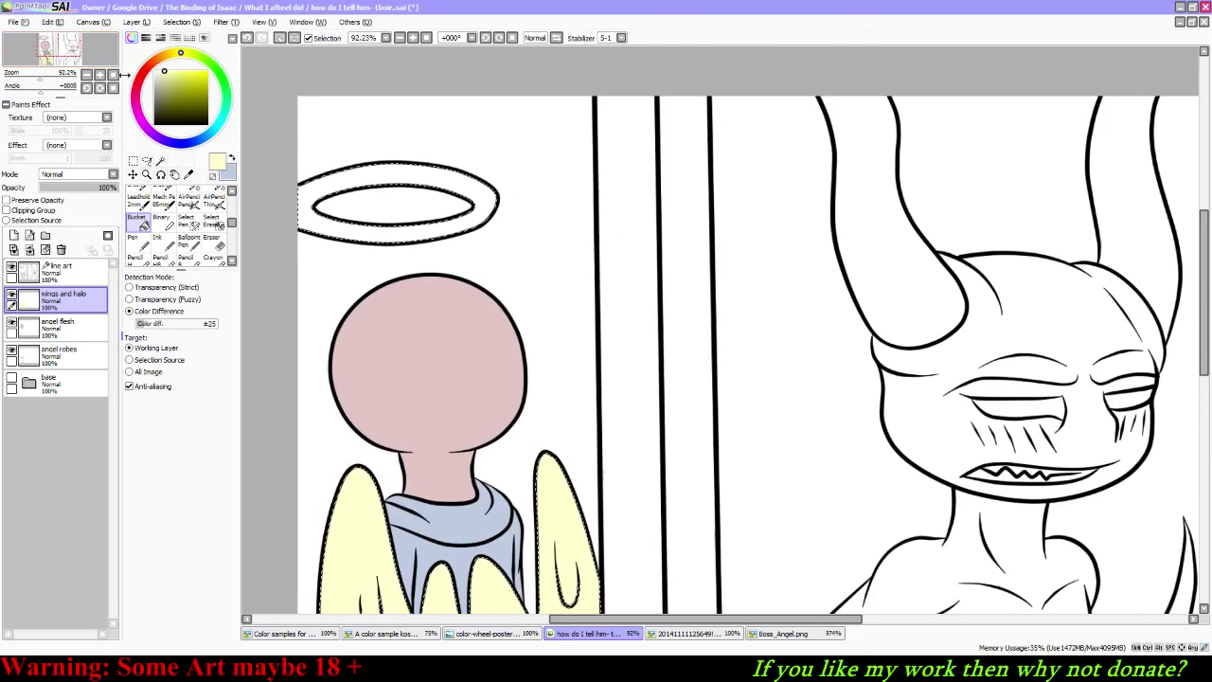
left_click(386, 178)
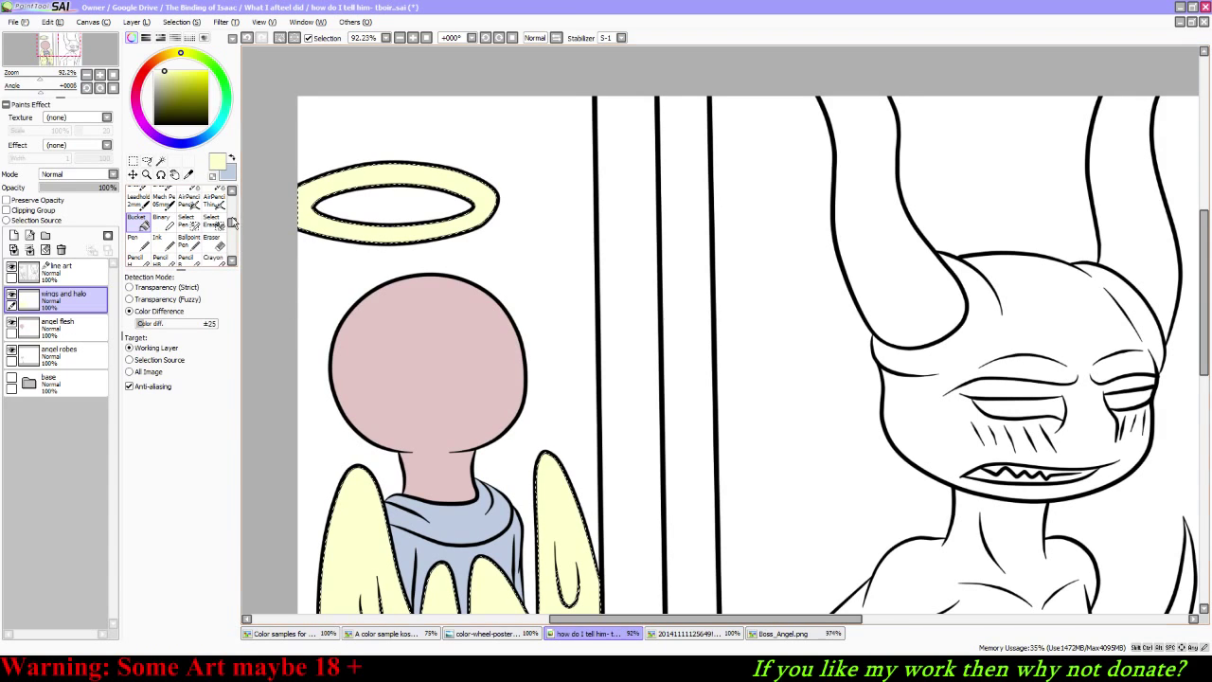
mouse_move(74, 49)
left_mouse_down()
mouse_move(72, 72)
mouse_move(73, 54)
mouse_move(66, 61)
left_mouse_up()
left_click(147, 160)
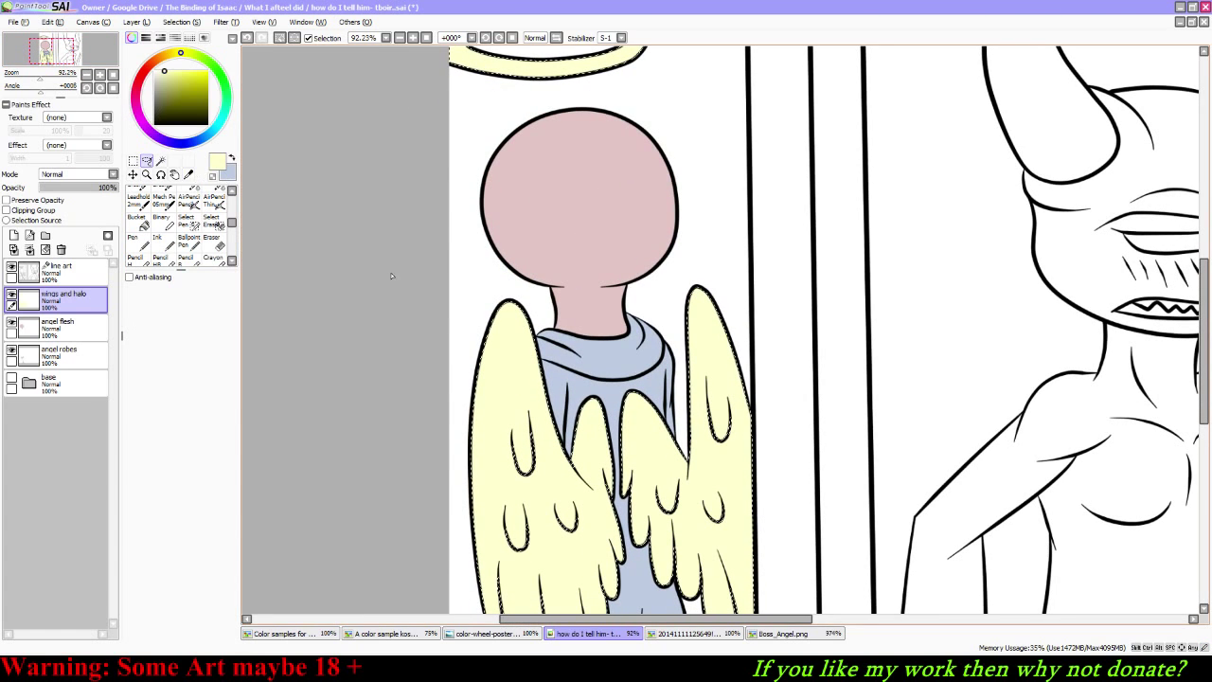
key("ctrl+d")
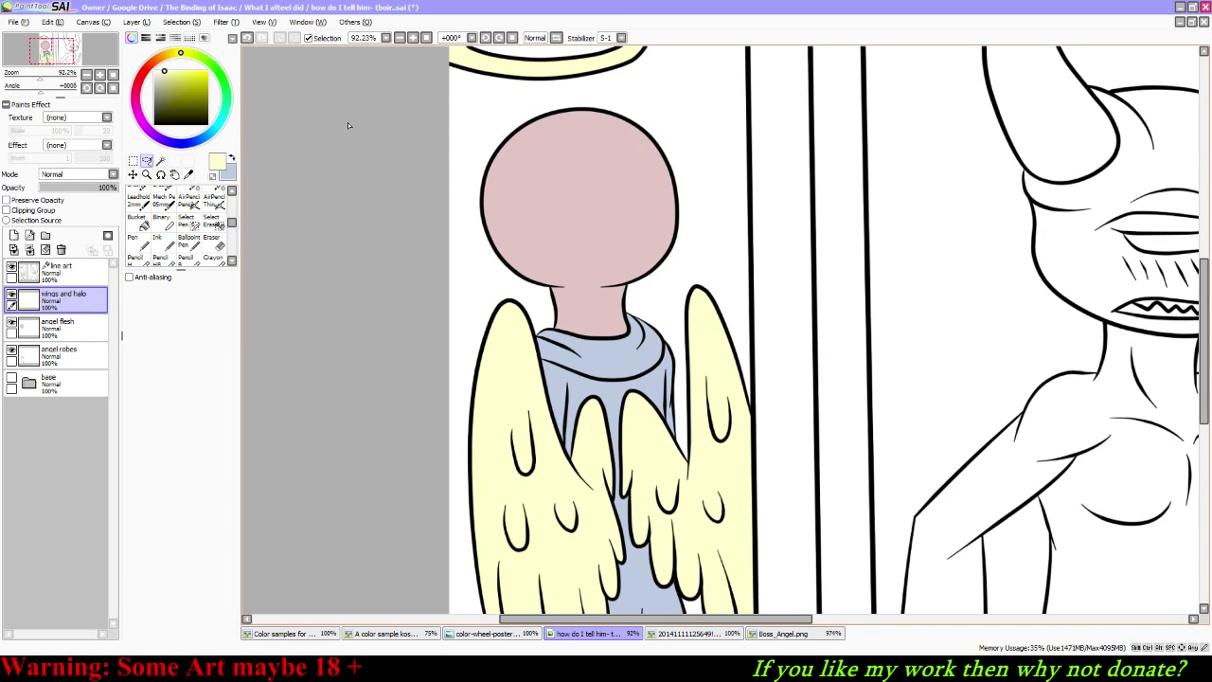
Step: Show the whole drawing and save the file
left_click(113, 75)
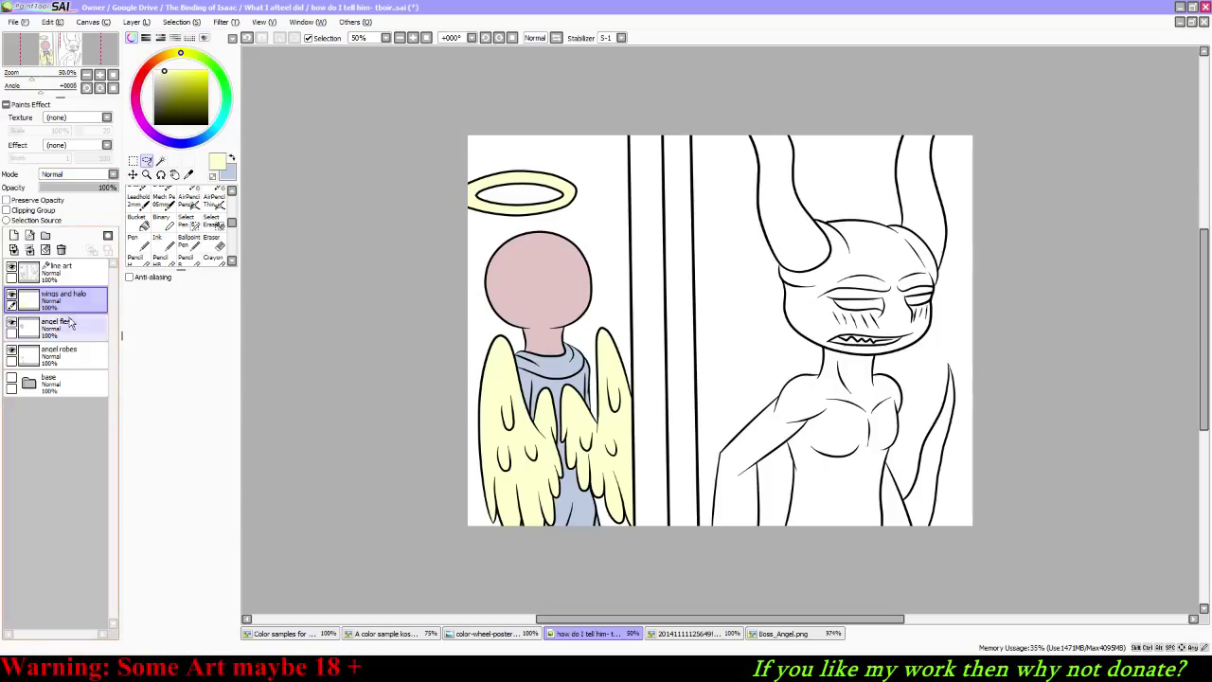
left_click(18, 21)
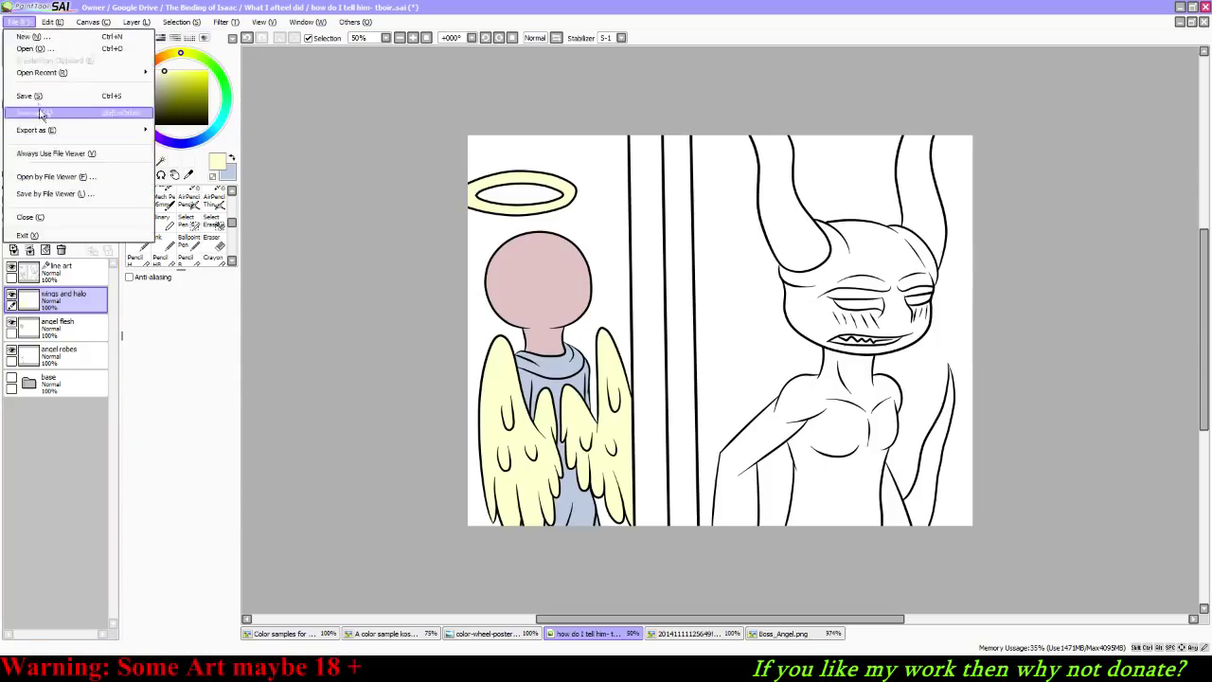
left_click(33, 96)
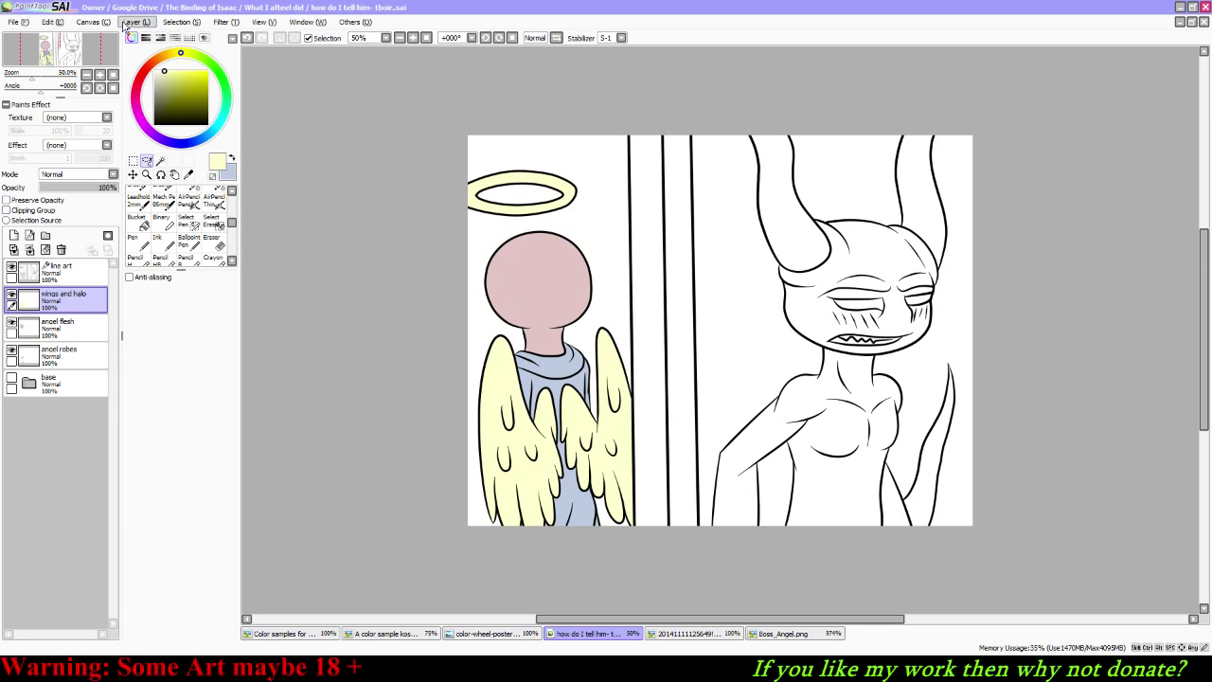
Step: Add a new layer above the wings and halo layer and name it "demon flesh"
left_click(134, 22)
left_click(137, 37)
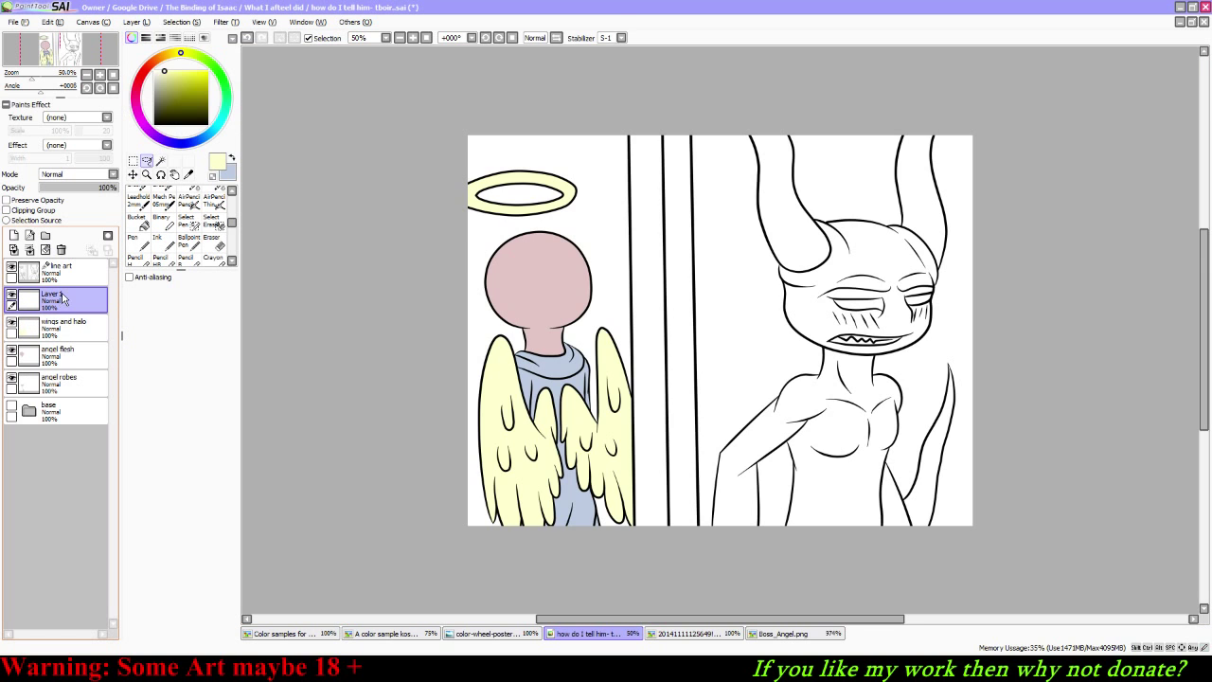
double_click(62, 298)
type("demon flesh")
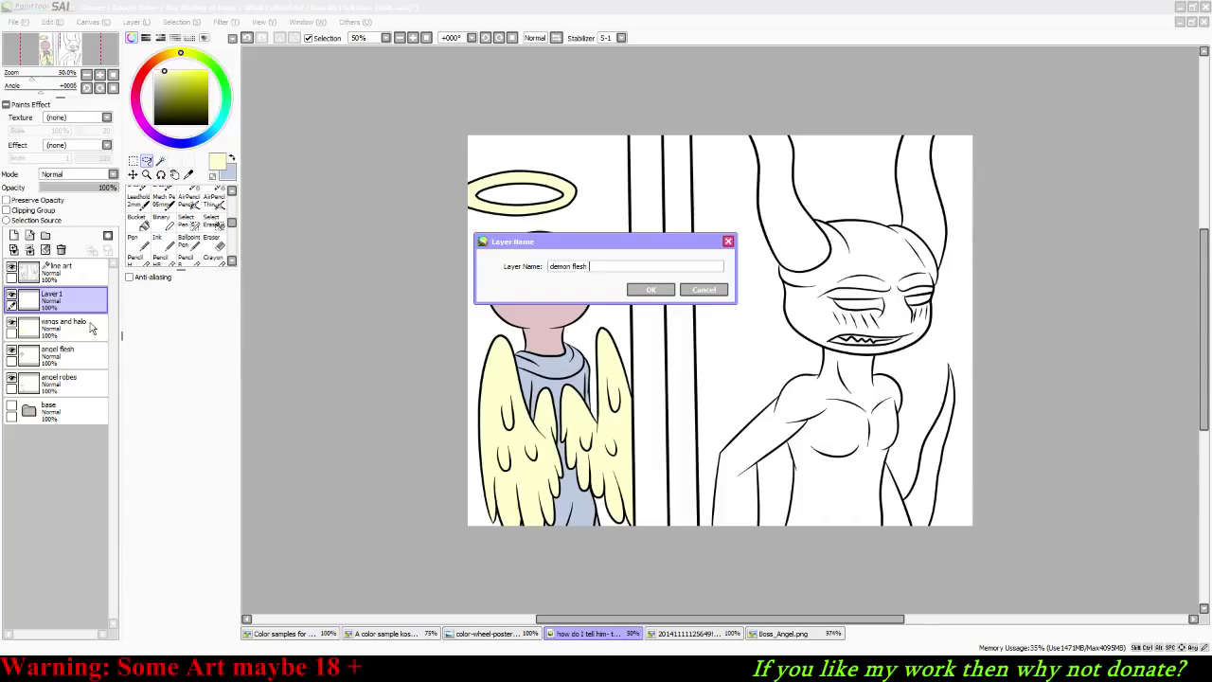
key("Return")
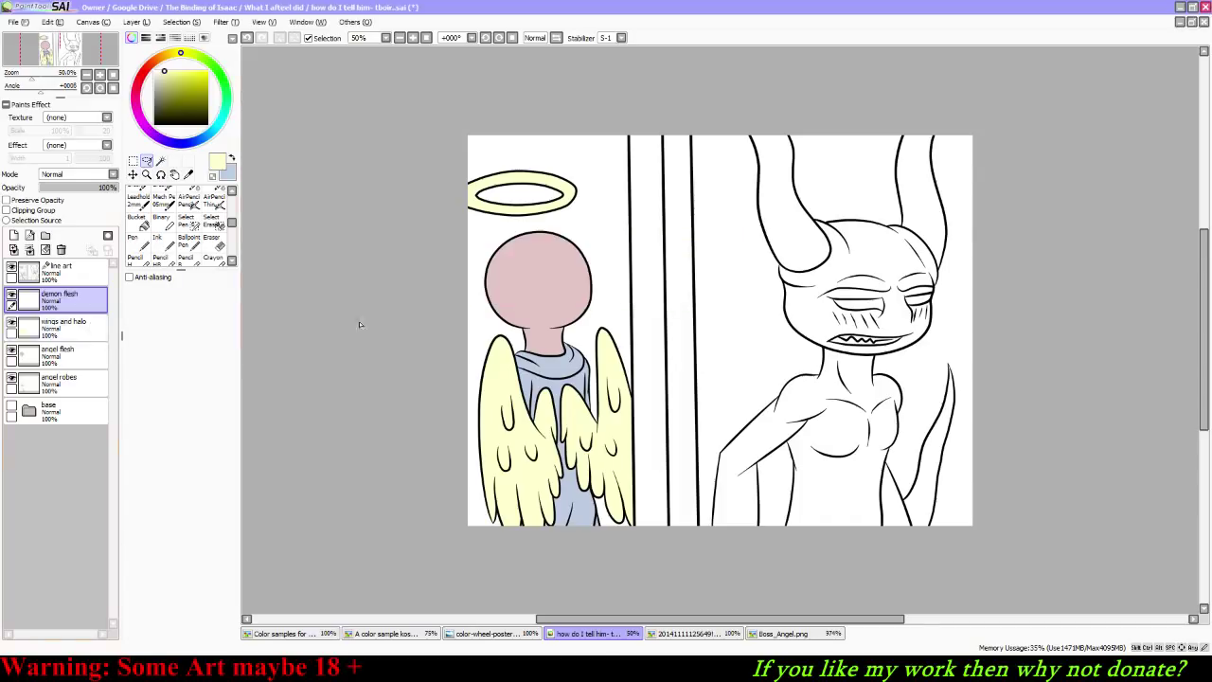
Step: Select the demon's head, body, arm and tail on the line art layer with the Magic Wand, leaving out the horns, eyes and mouth
left_click(58, 270)
left_click(160, 160)
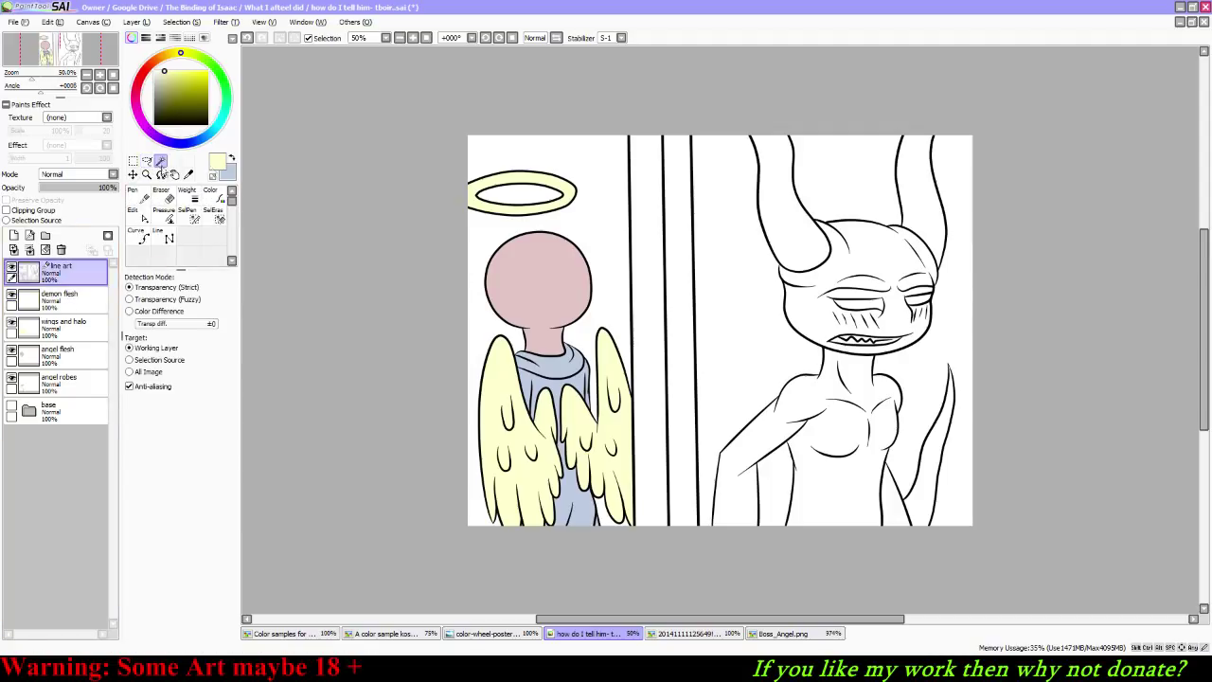
left_click(867, 286)
left_click(801, 484)
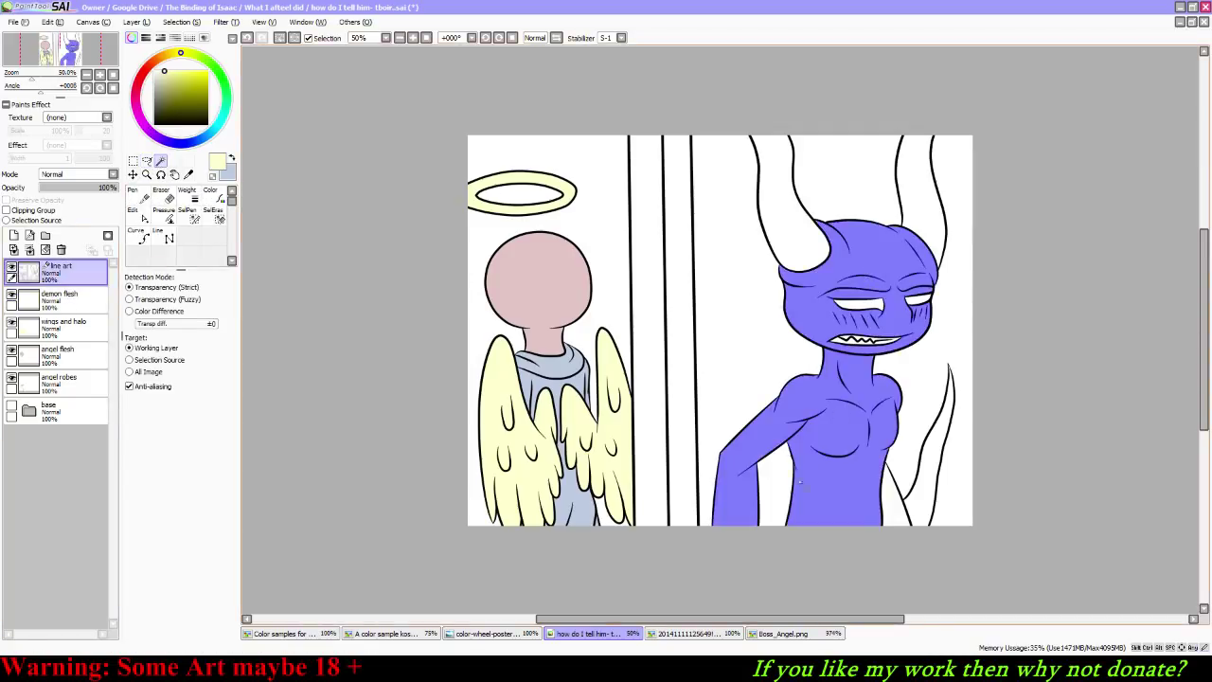
left_click(890, 519)
left_click(933, 440)
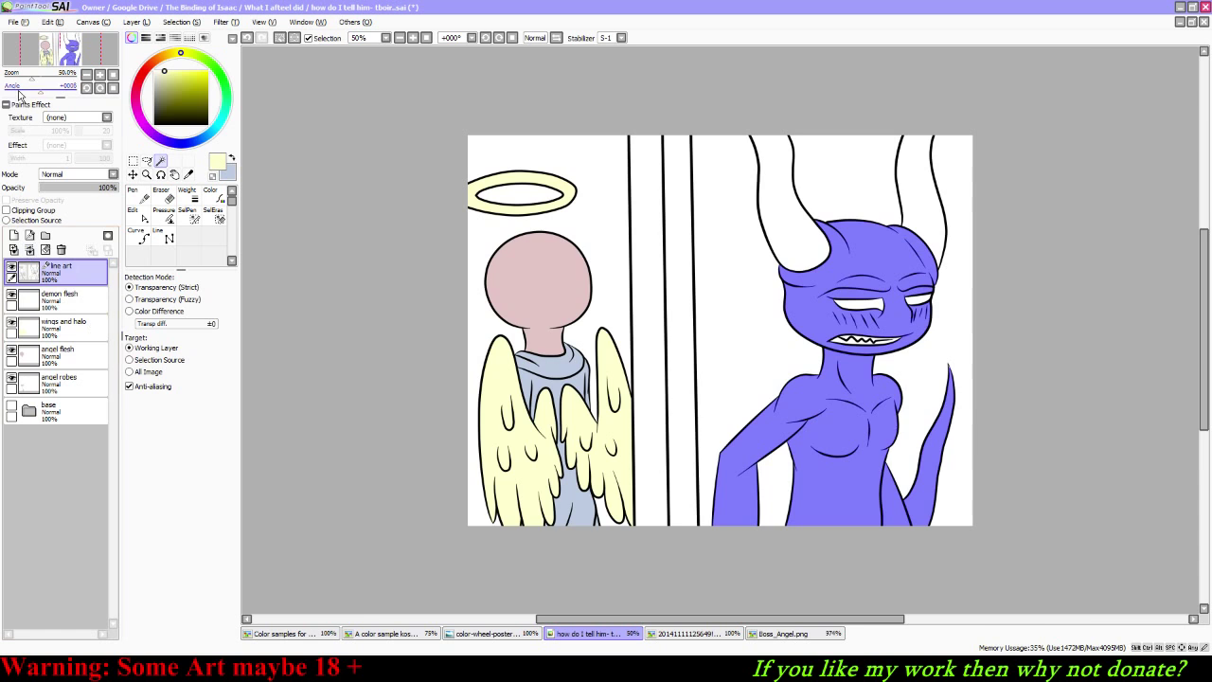
Step: Flip the view horizontally and delete the stray control points on the line art where the demon's outer brow meets the head outline
left_click_drag(38, 78, 79, 81)
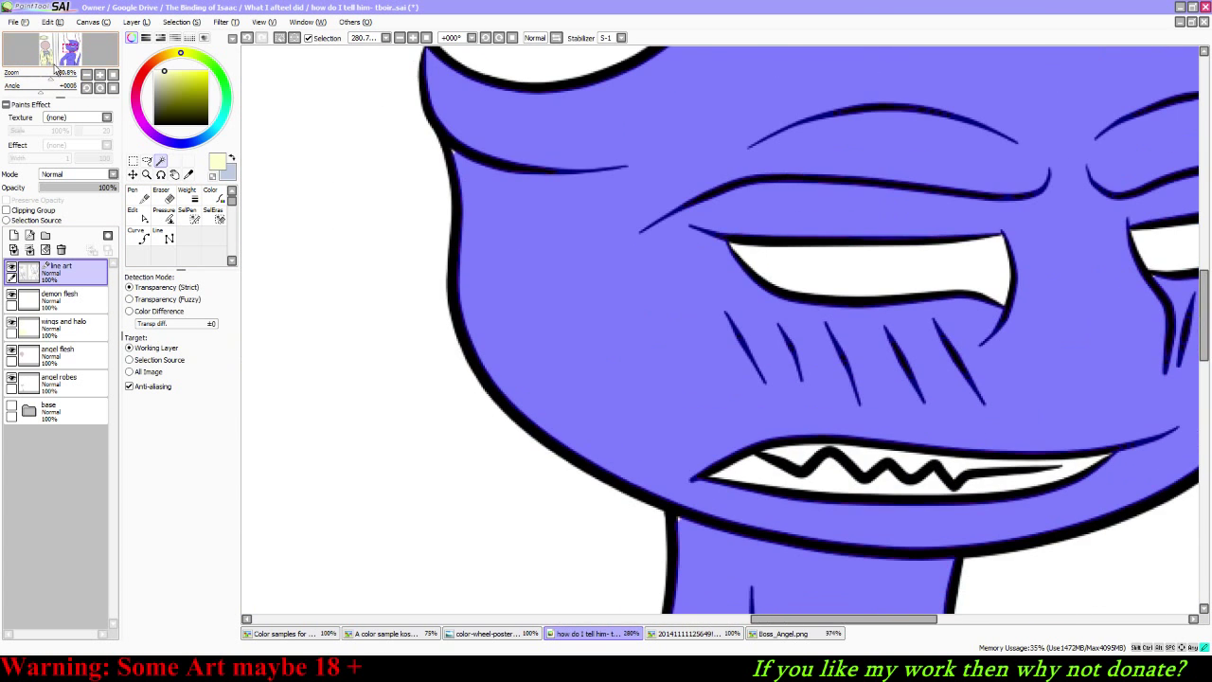
left_click(190, 216)
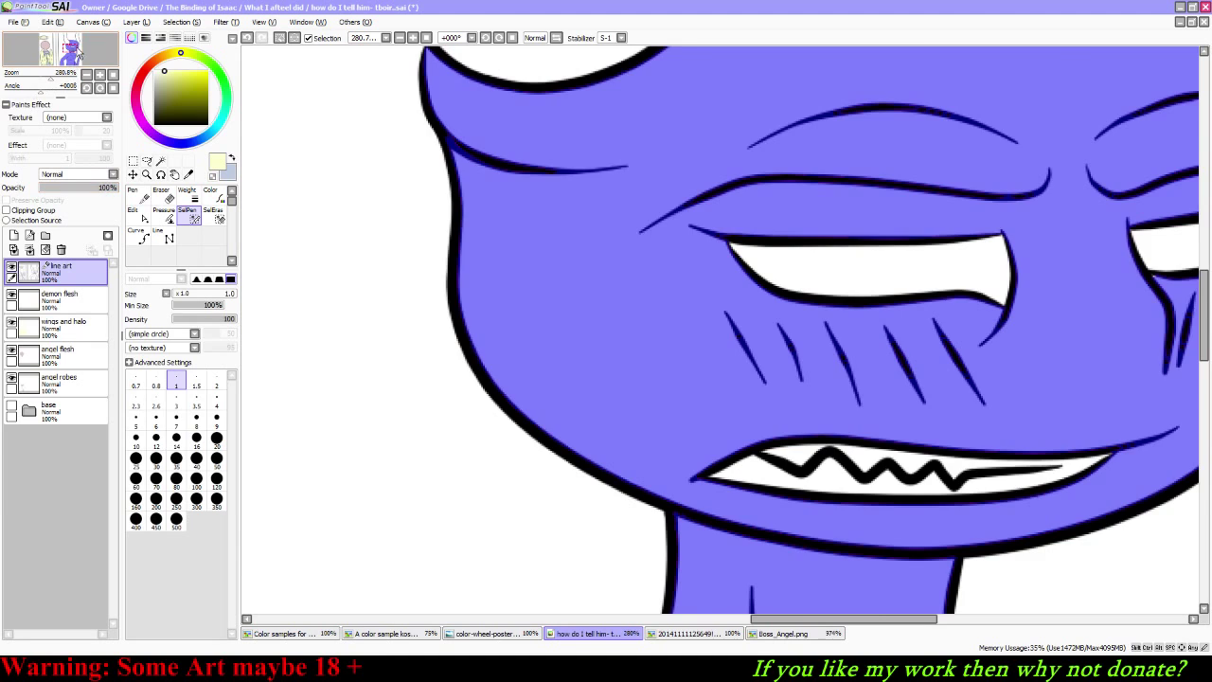
left_click_drag(77, 49, 80, 44)
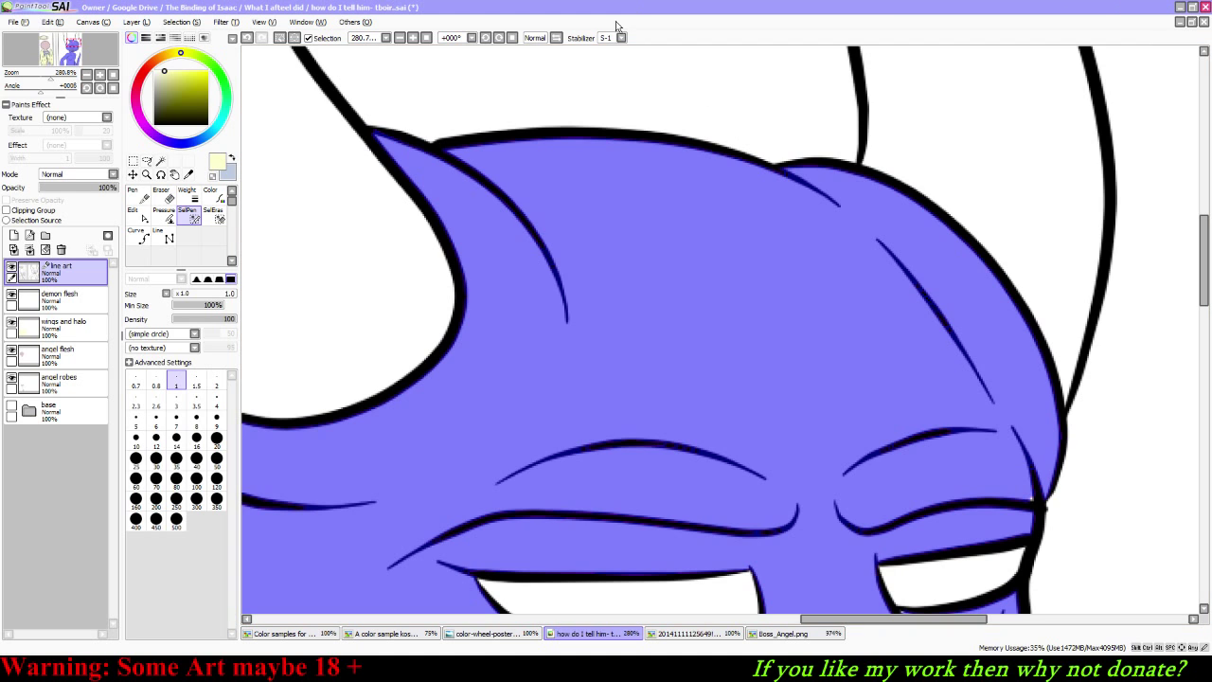
left_click(557, 38)
left_click(138, 216)
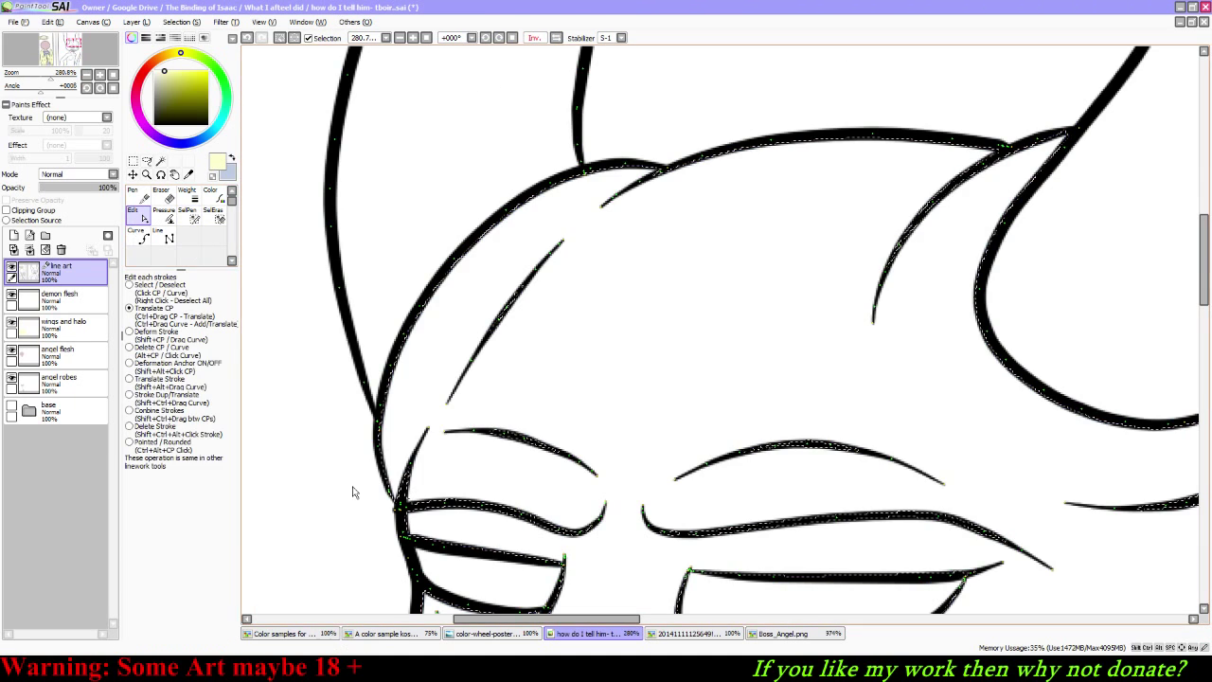
left_click(132, 347)
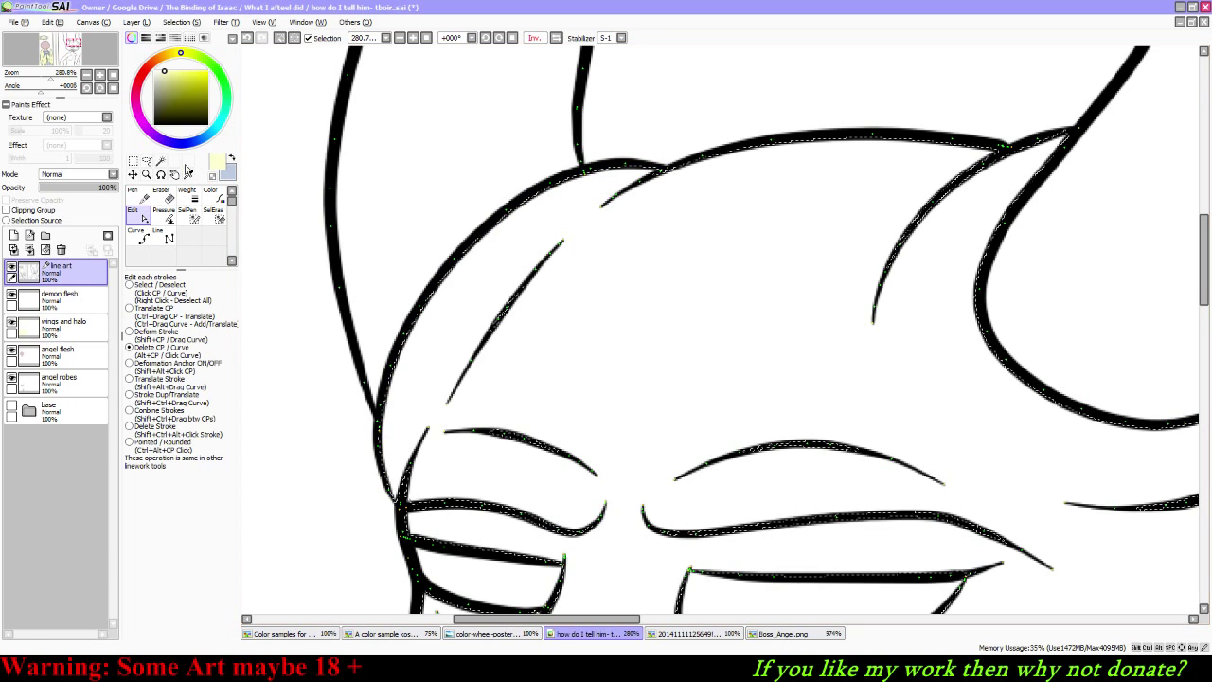
Step: Patch the gap in the demon's selection where the outer brow meets the head outline, using the selection pen
left_click(194, 217)
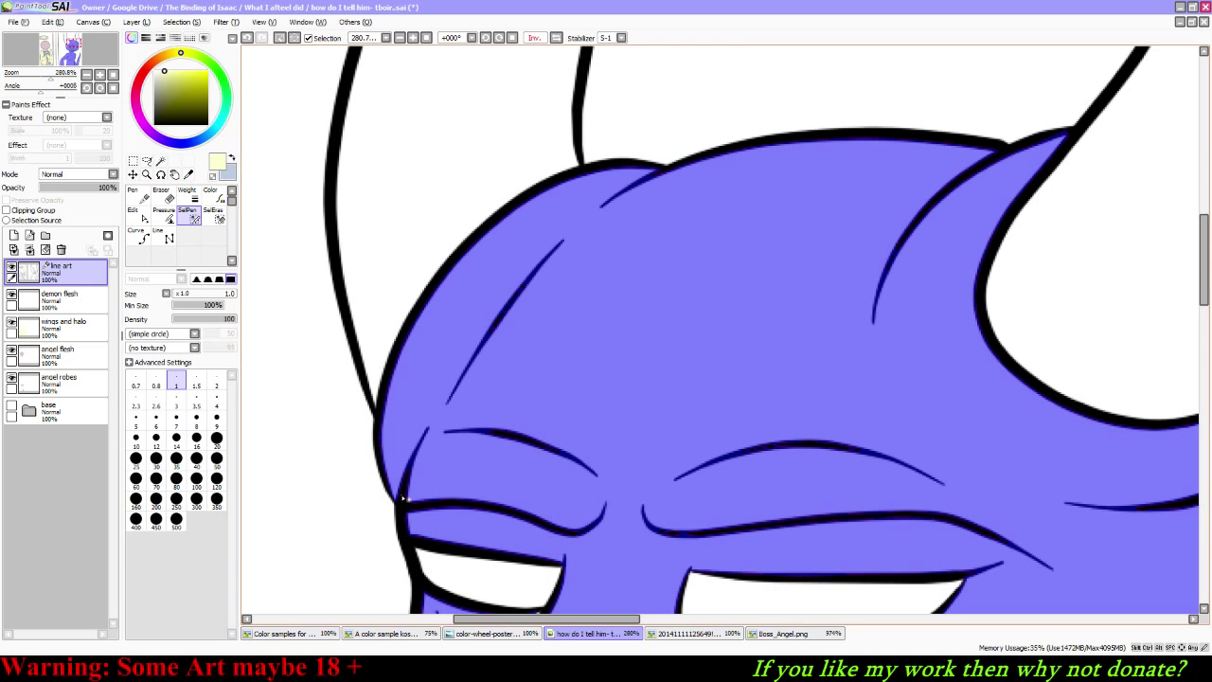
left_click_drag(403, 497, 412, 494)
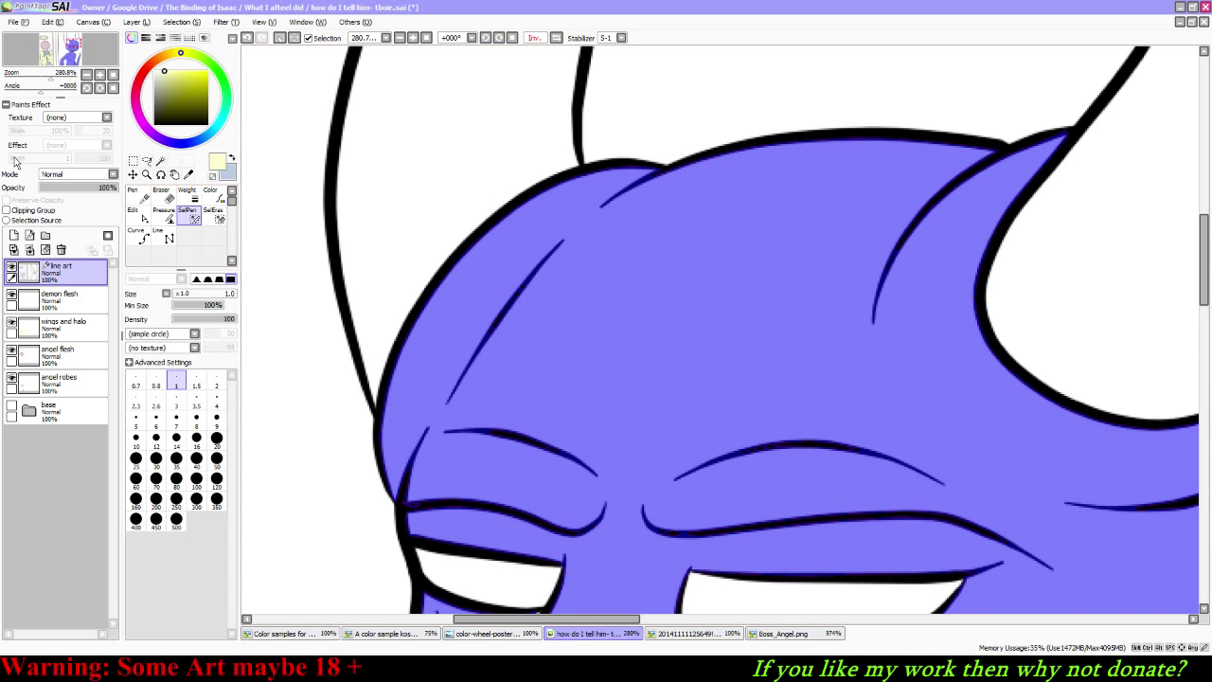
Step: Examine the edges of the demon's selection along the face, shoulders, arms, torso and tail for gaps
left_click_drag(78, 45, 72, 53)
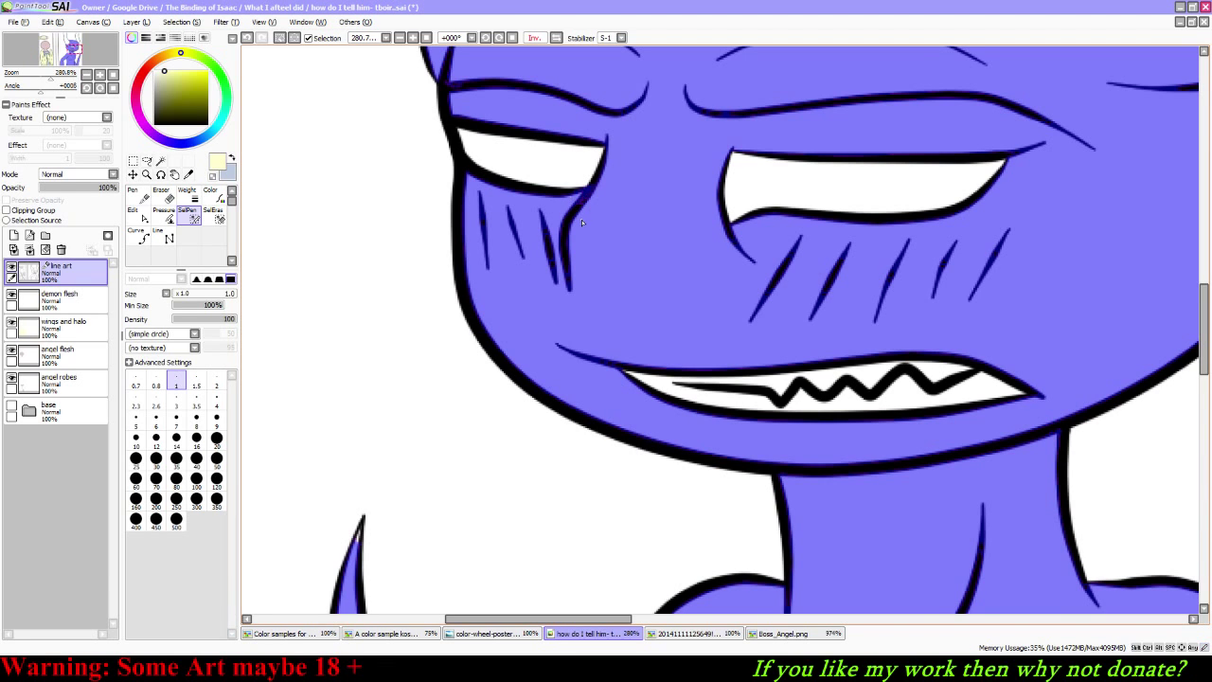
mouse_move(68, 65)
left_mouse_down()
mouse_move(74, 40)
mouse_move(74, 71)
left_mouse_up()
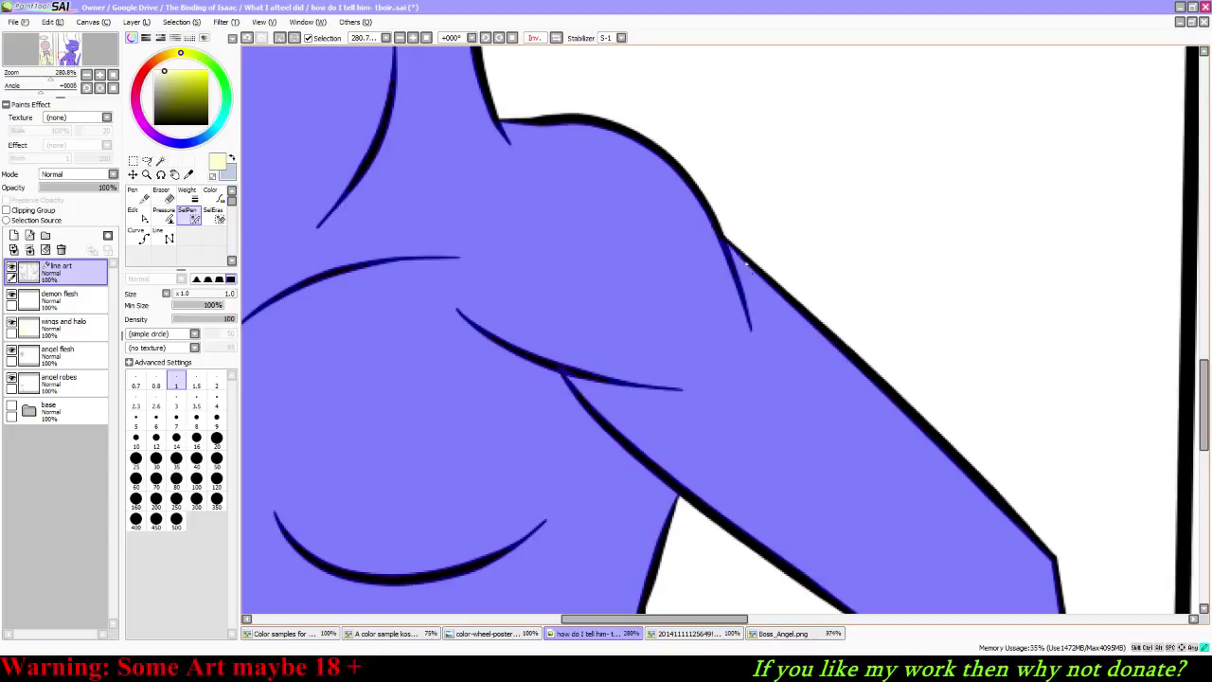
left_click(138, 214)
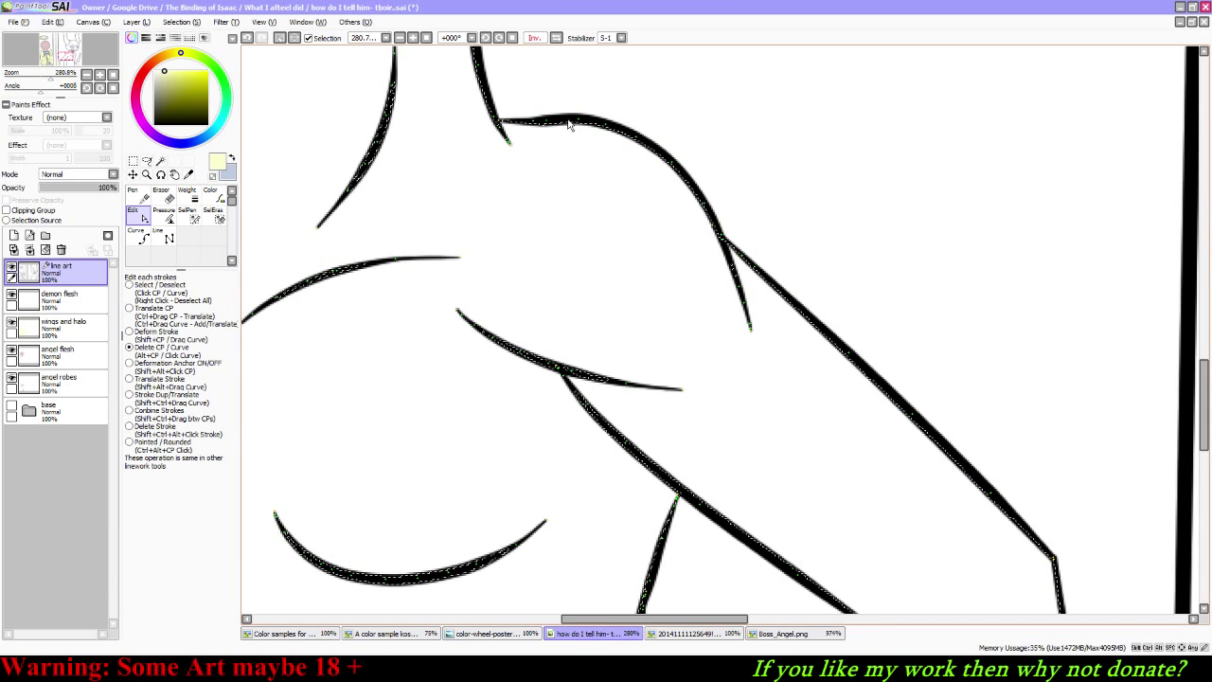
left_click(188, 216)
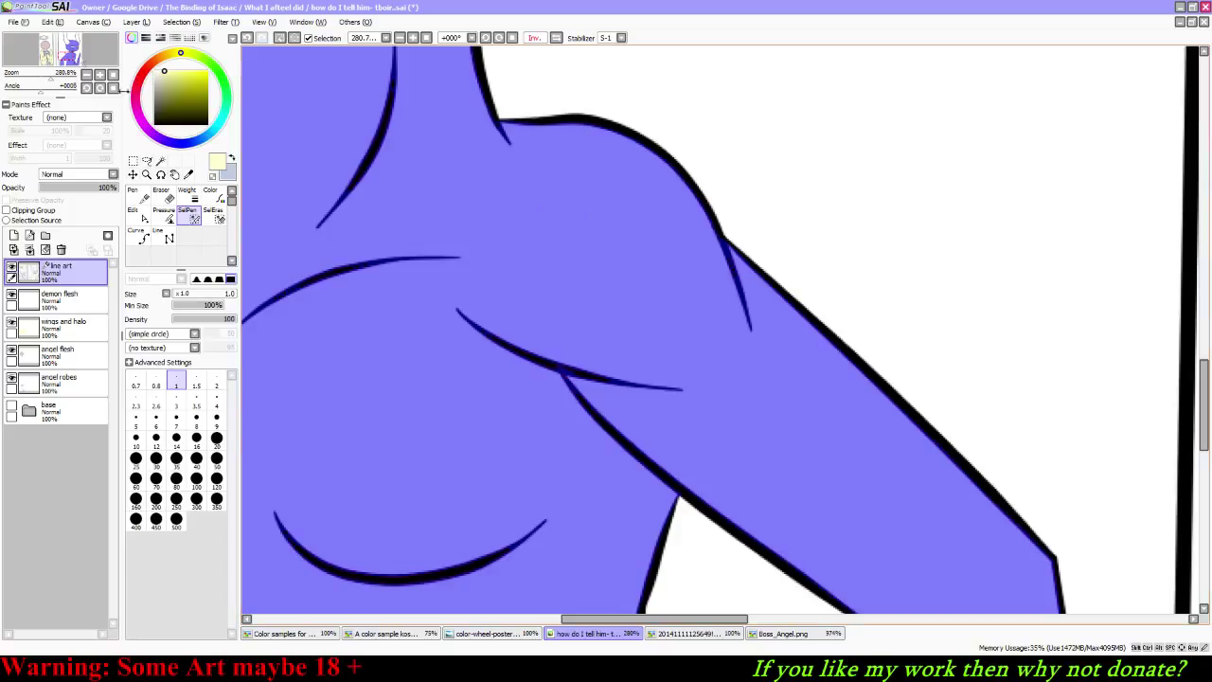
left_click_drag(57, 51, 57, 57)
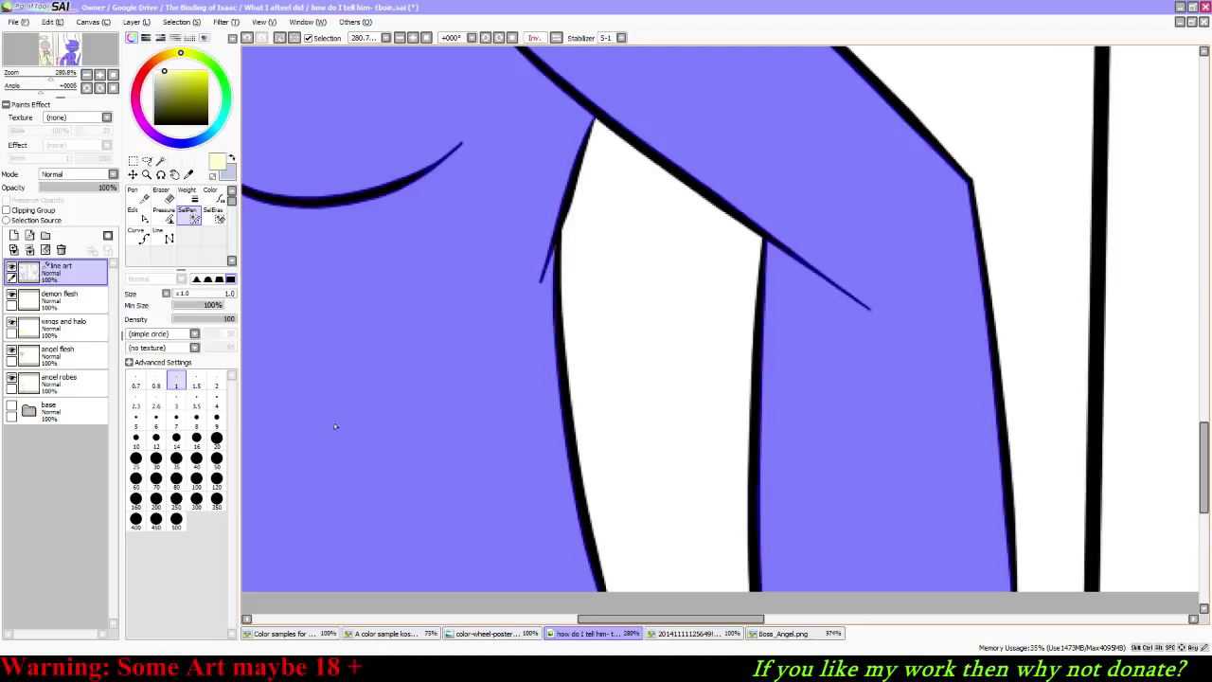
mouse_move(68, 46)
left_mouse_down()
mouse_move(87, 49)
mouse_move(84, 27)
mouse_move(90, 43)
left_mouse_up()
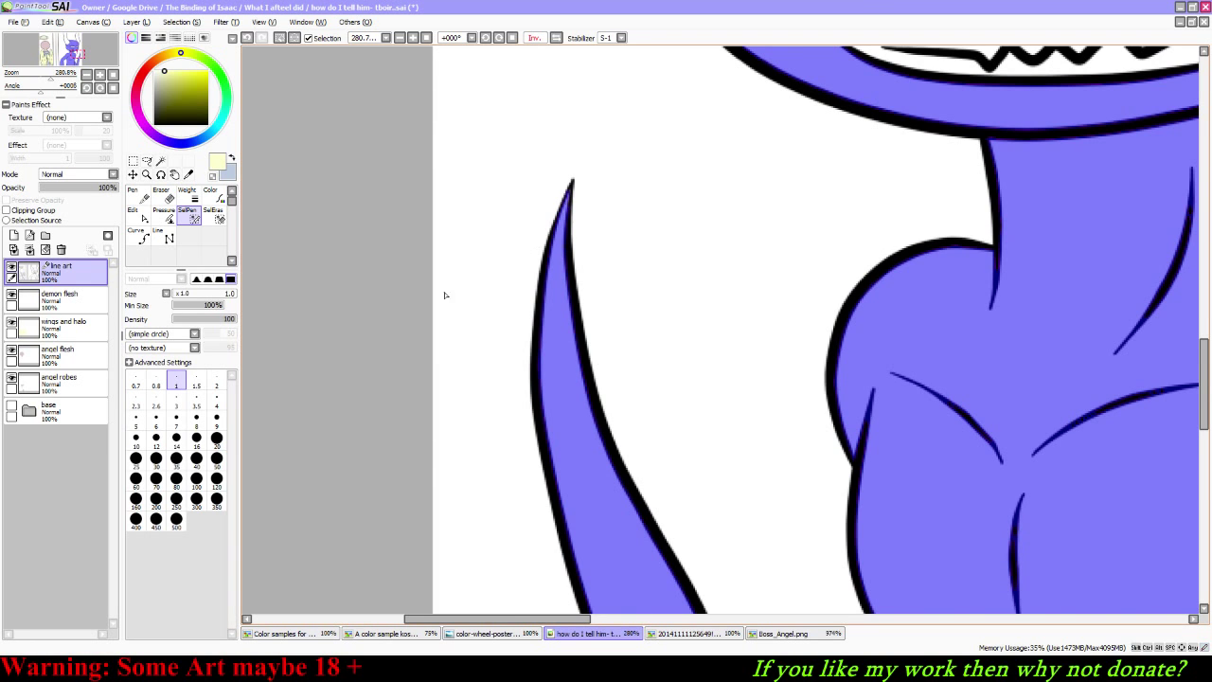
left_click_drag(94, 47, 76, 60)
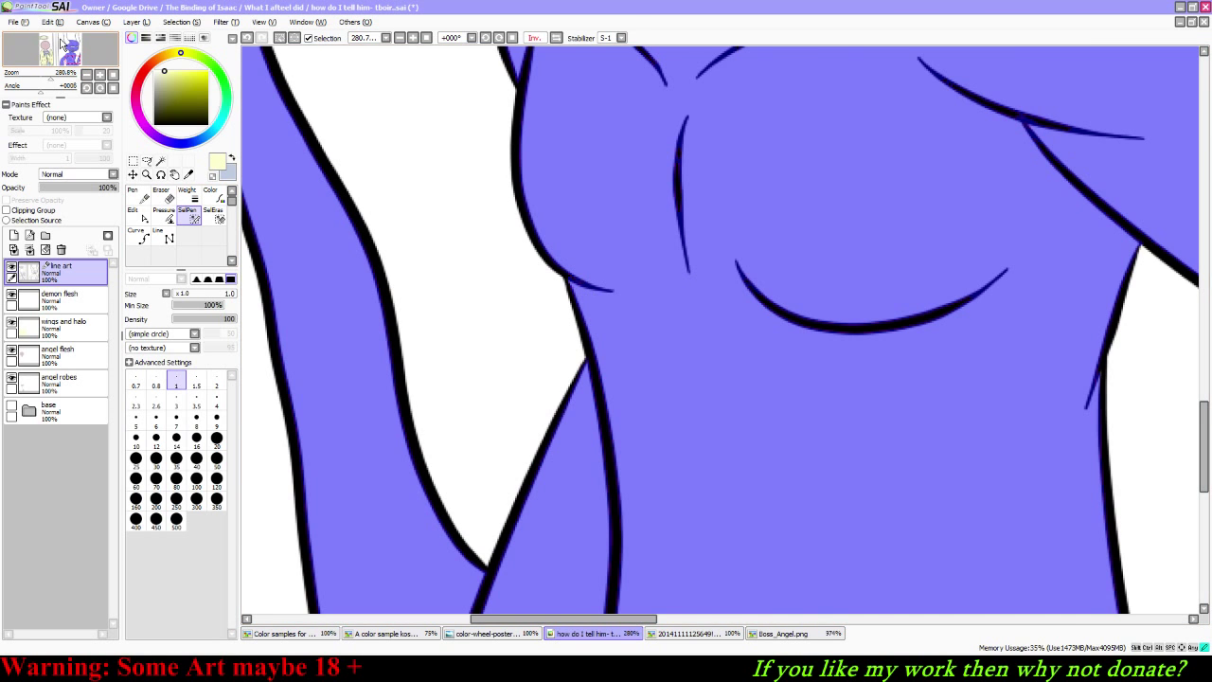
mouse_move(62, 44)
left_mouse_down()
mouse_move(56, 26)
mouse_move(52, 44)
mouse_move(63, 41)
mouse_move(54, 26)
left_mouse_up()
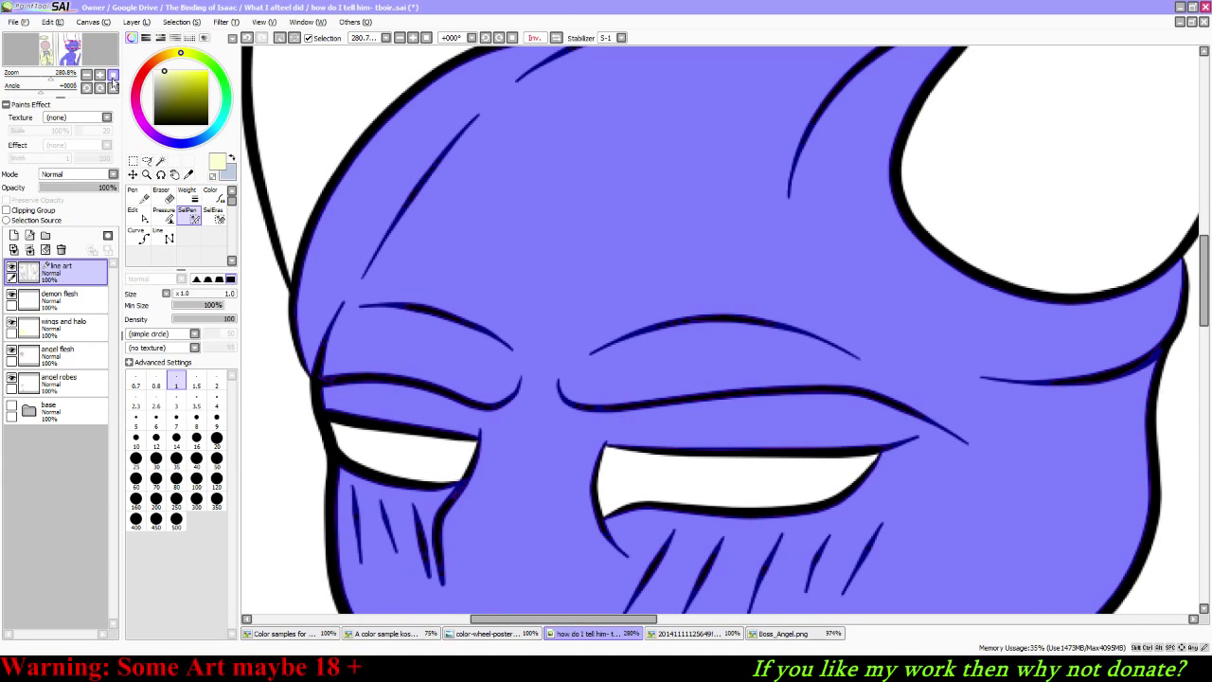
Step: Return the view to its unflipped state, show the whole drawing and save the file
left_click(112, 75)
left_click_drag(36, 75, 55, 75)
left_click_drag(58, 37, 84, 63)
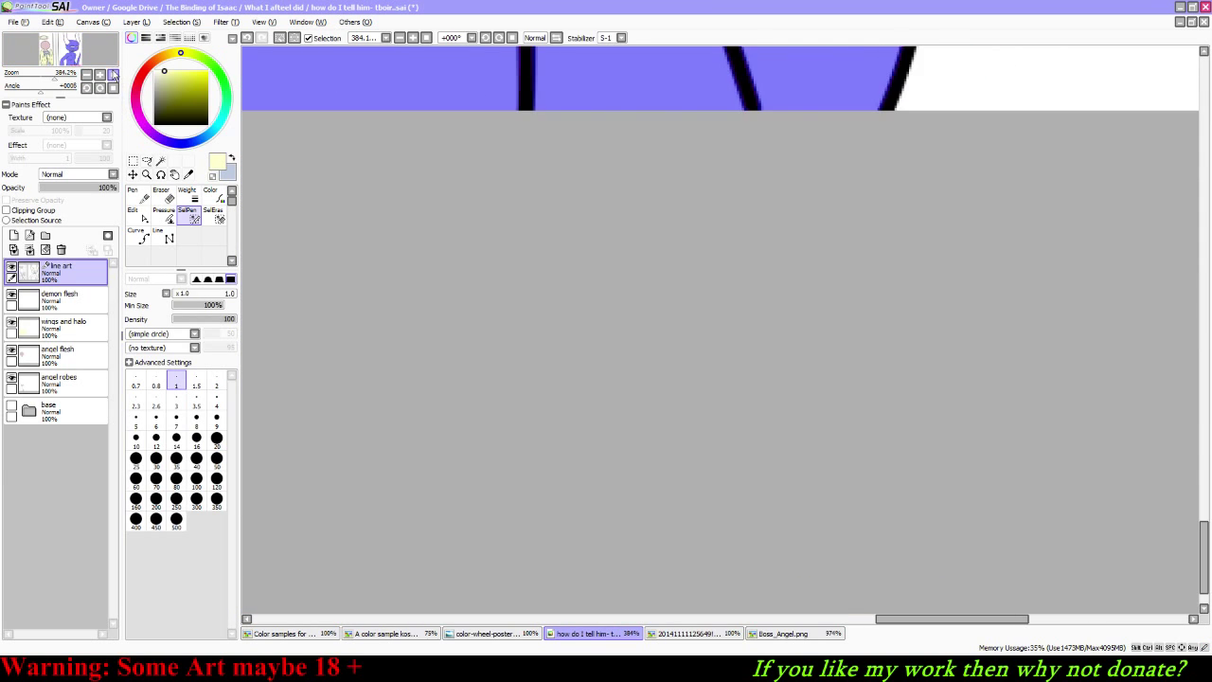
left_click(113, 75)
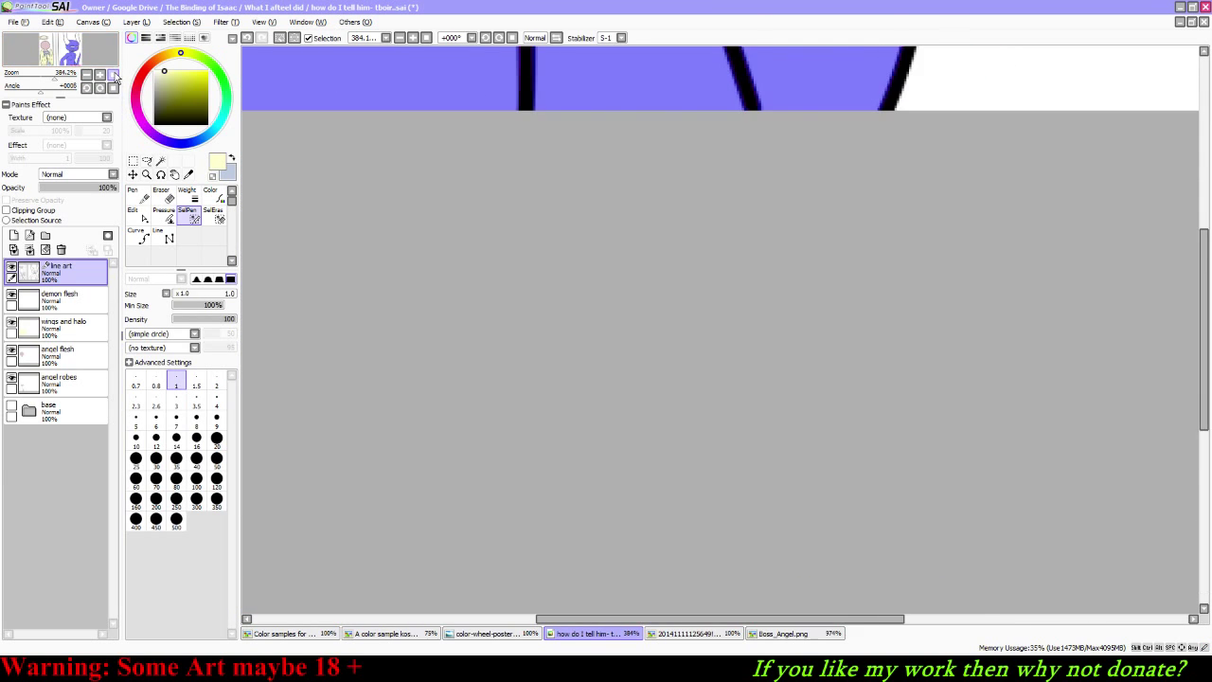
left_click_drag(72, 48, 90, 40)
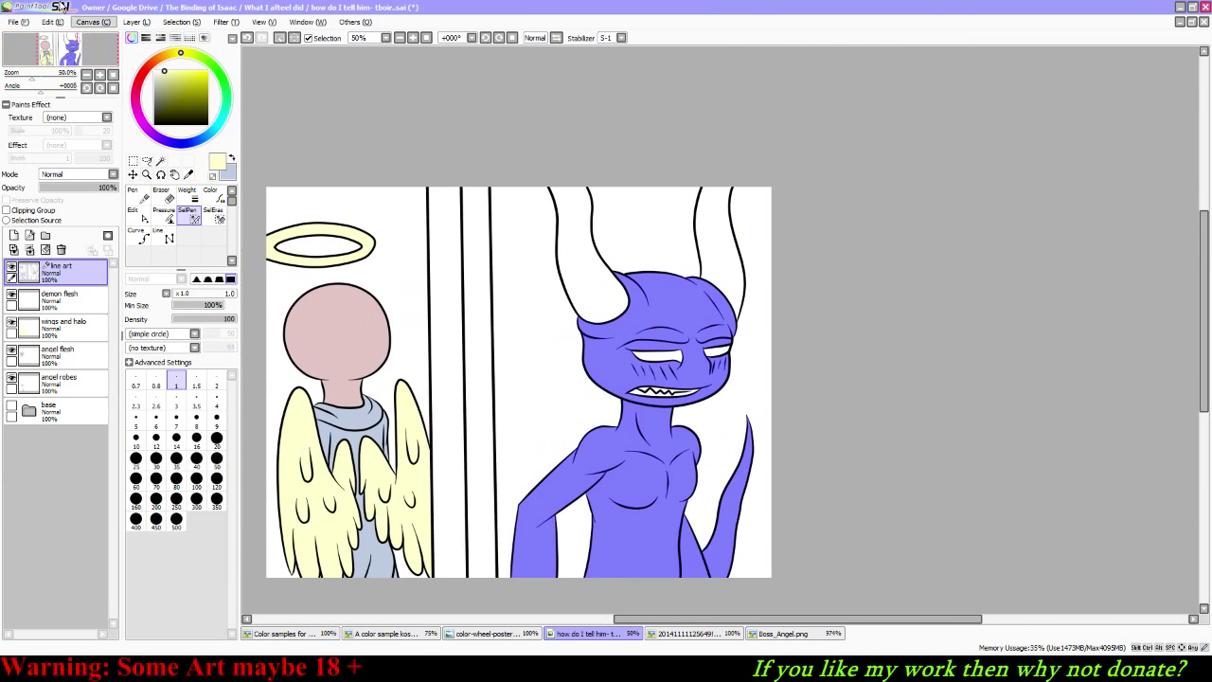
left_click(14, 21)
left_click(28, 98)
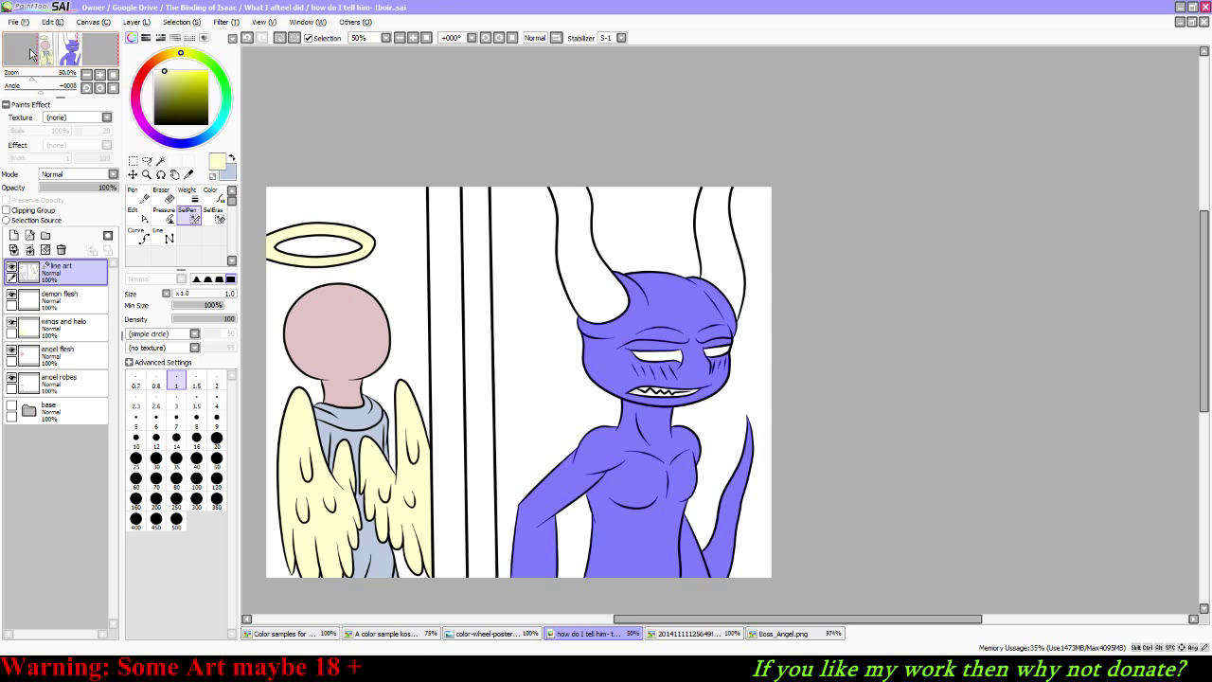
left_click(66, 304)
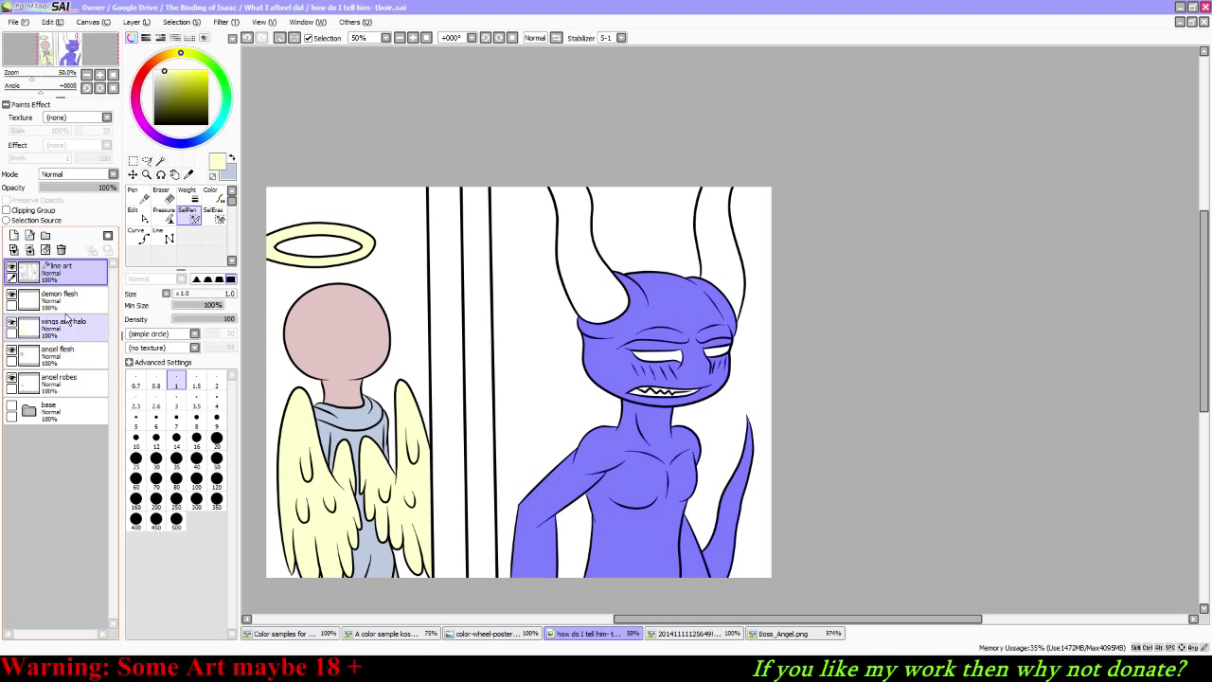
key("Delete")
left_click(56, 270)
key("ctrl+z")
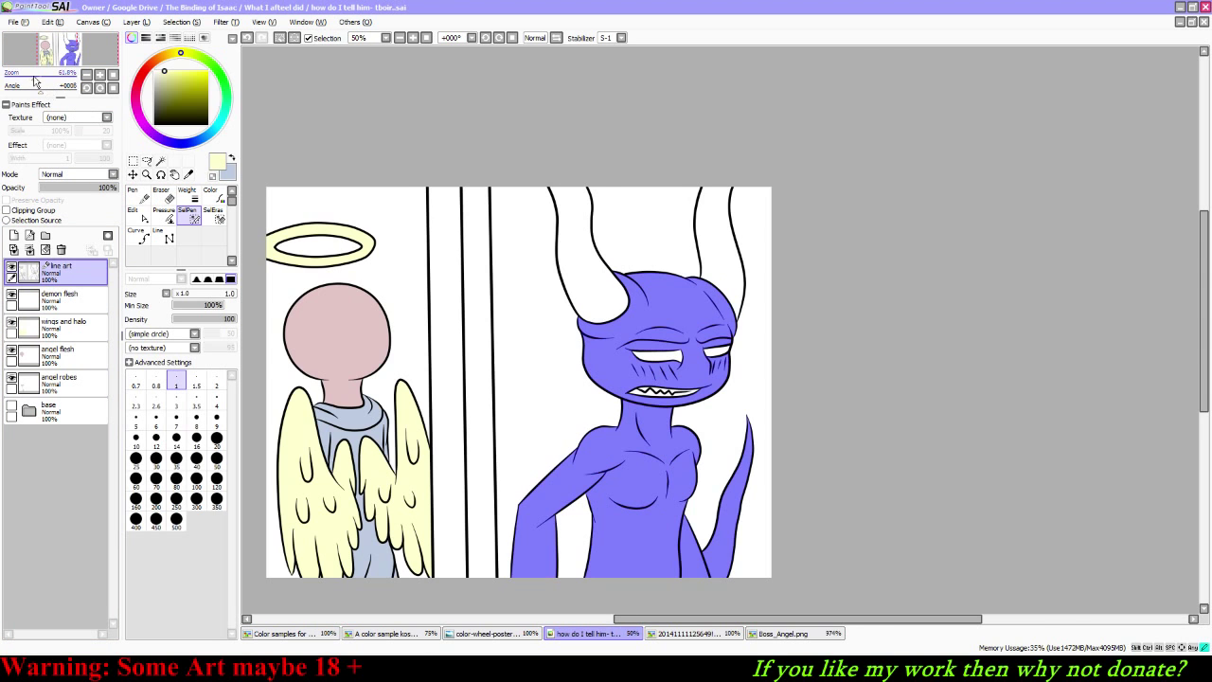
Step: Make the demon flesh layer active and sample a dark grey and a darker shade from Boss_Dark_One.png into the two colour swatches
mouse_move(24, 72)
left_mouse_down()
mouse_move(55, 72)
mouse_move(48, 50)
mouse_move(53, 83)
left_mouse_up()
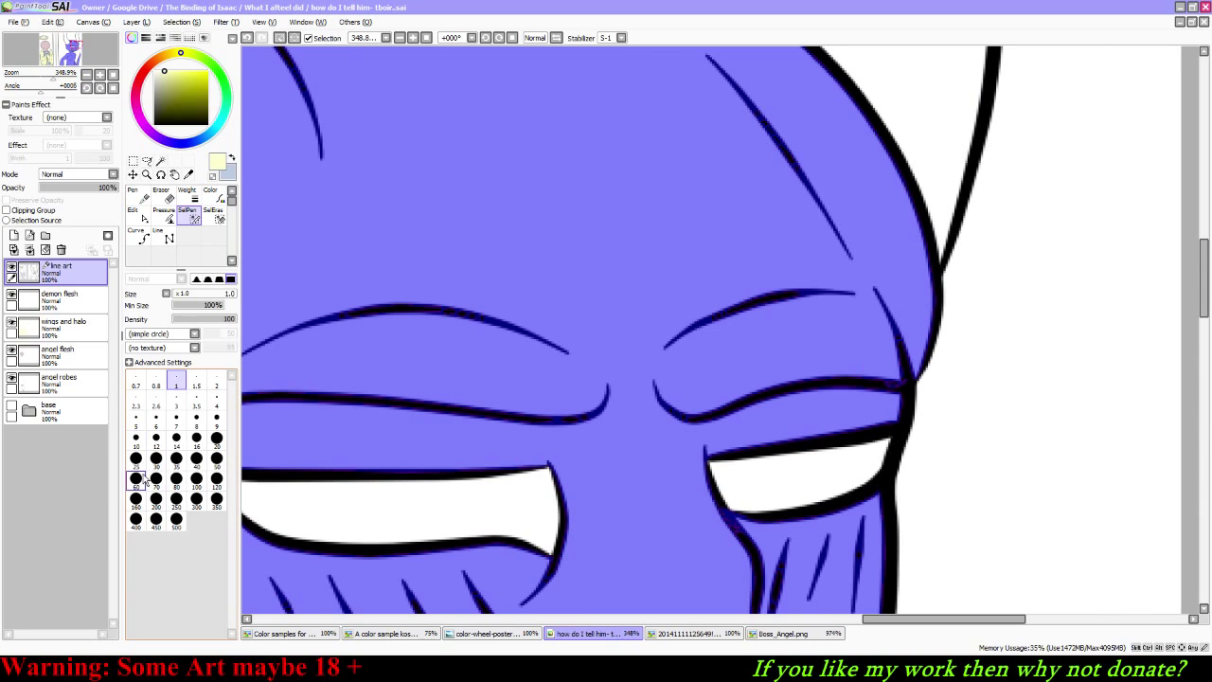
left_click(83, 294)
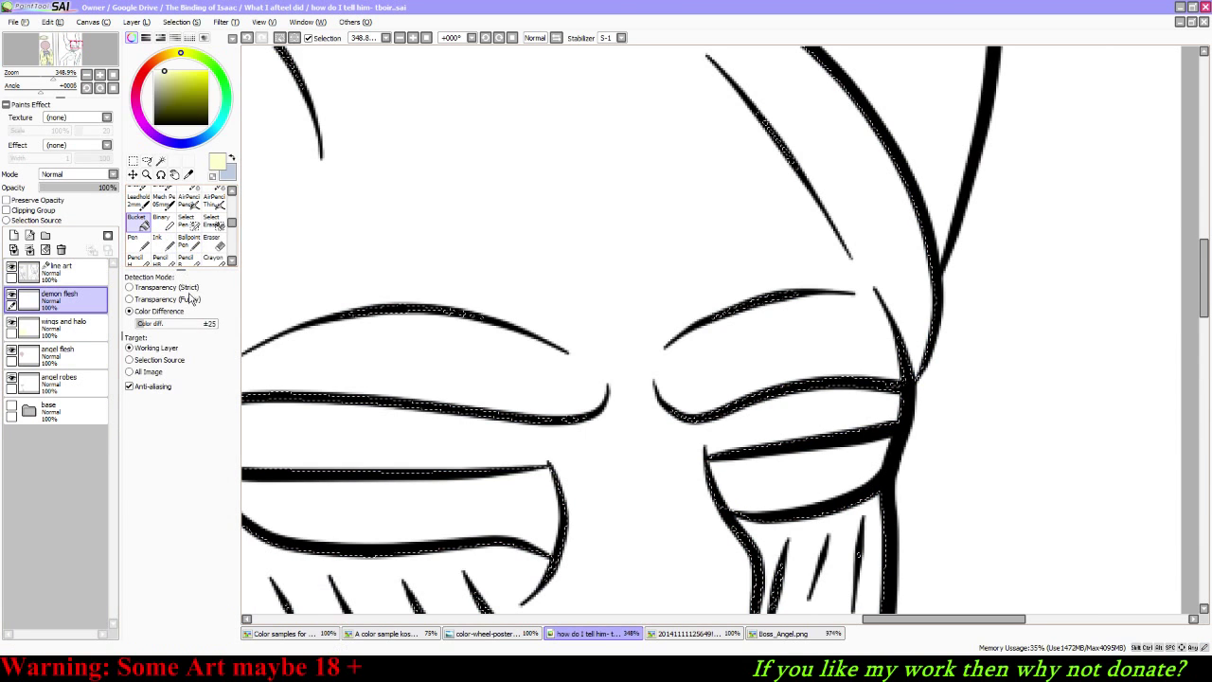
left_click(784, 637)
left_click(784, 637)
left_click(687, 637)
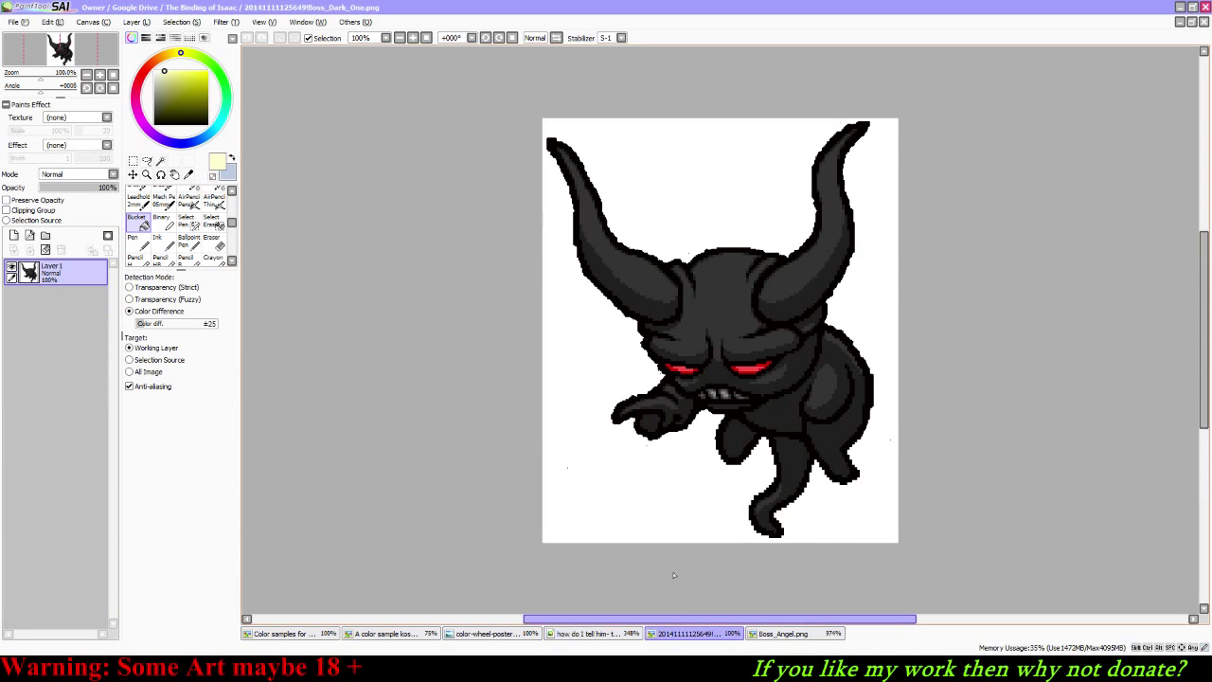
left_click(687, 639)
left_click(692, 638)
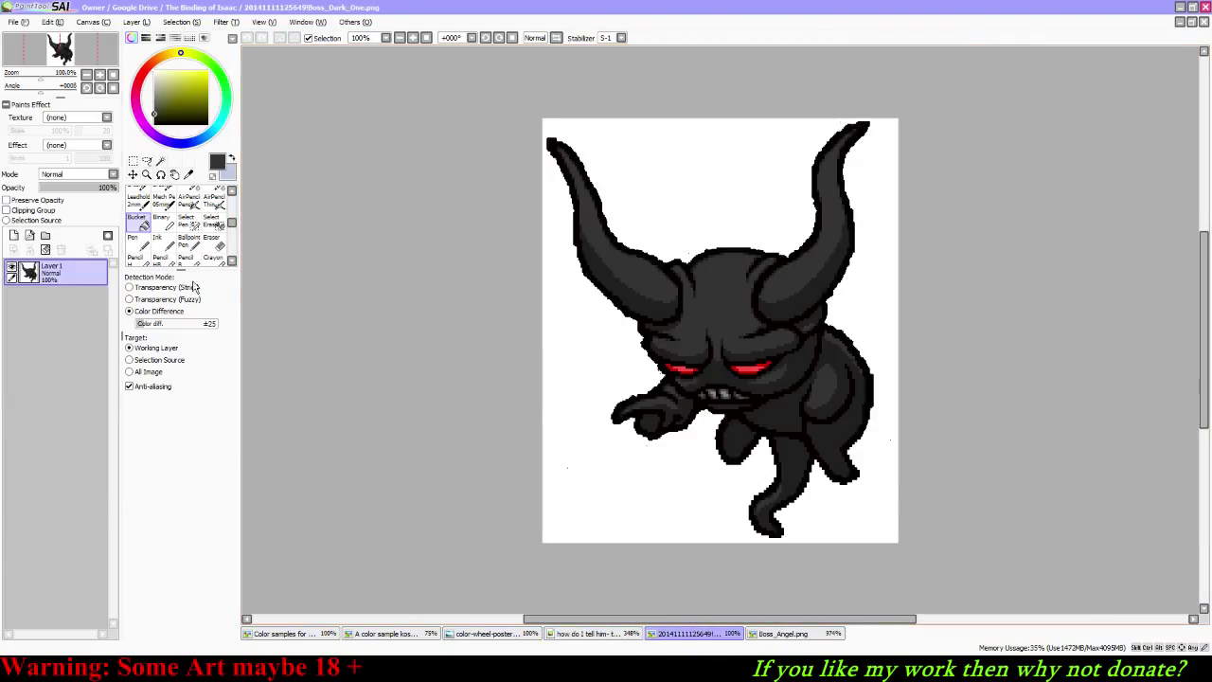
left_click(232, 157)
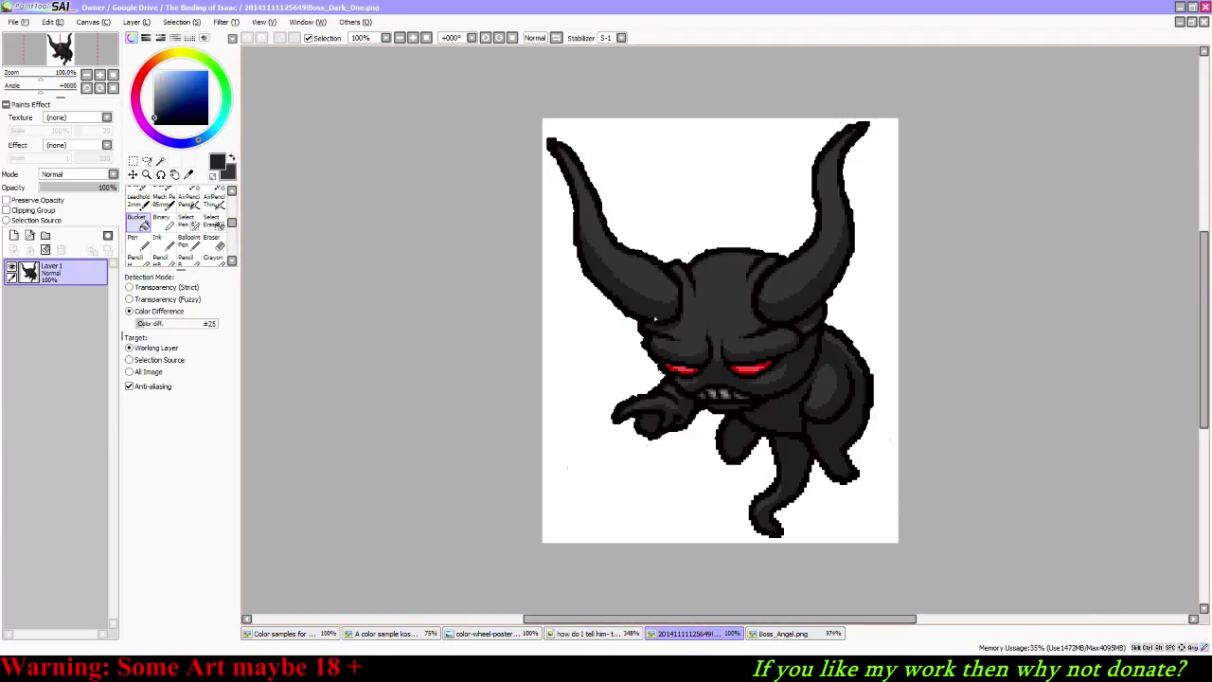
key("ctrl+shift+Tab")
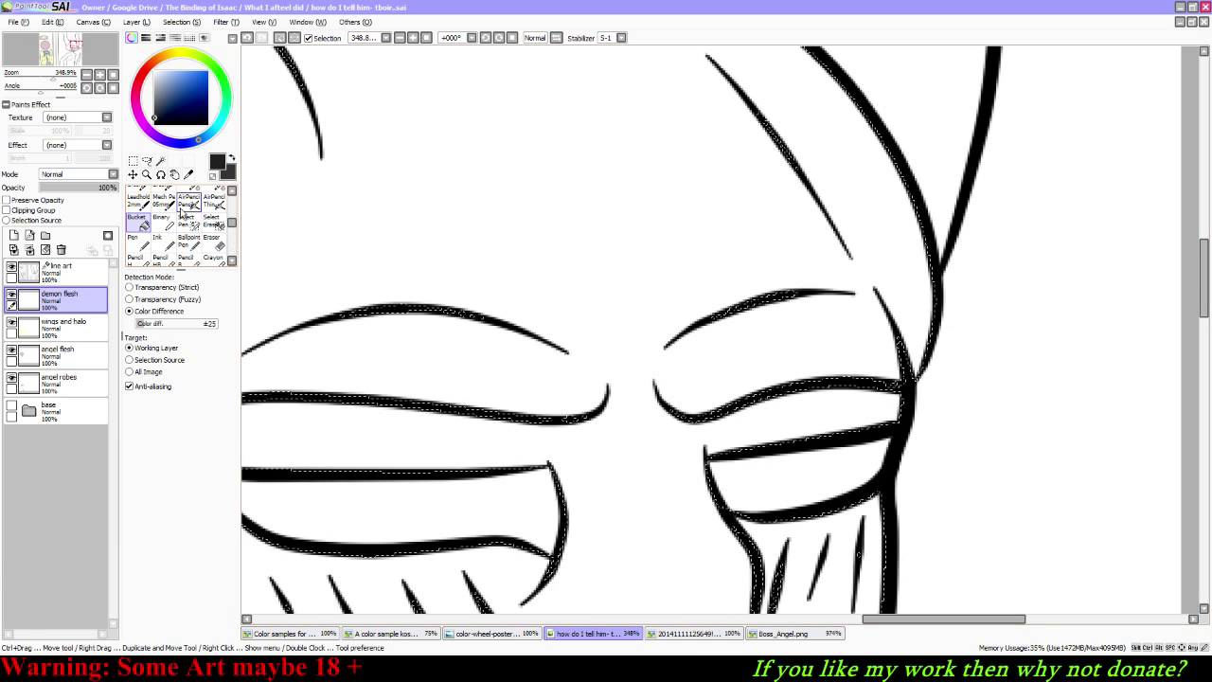
Step: Fill the demon's selected head, body, arm and tail with the lighter sampled grey on the demon flesh layer, and clear the selection
left_click(231, 159)
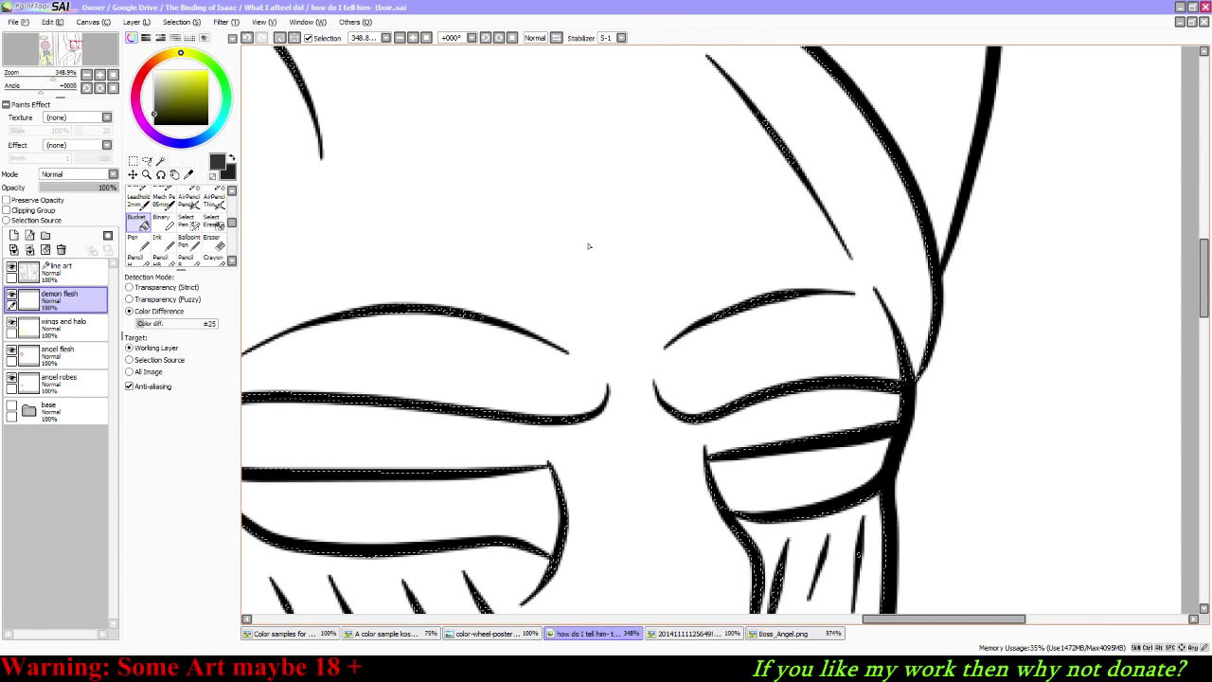
left_click(537, 272)
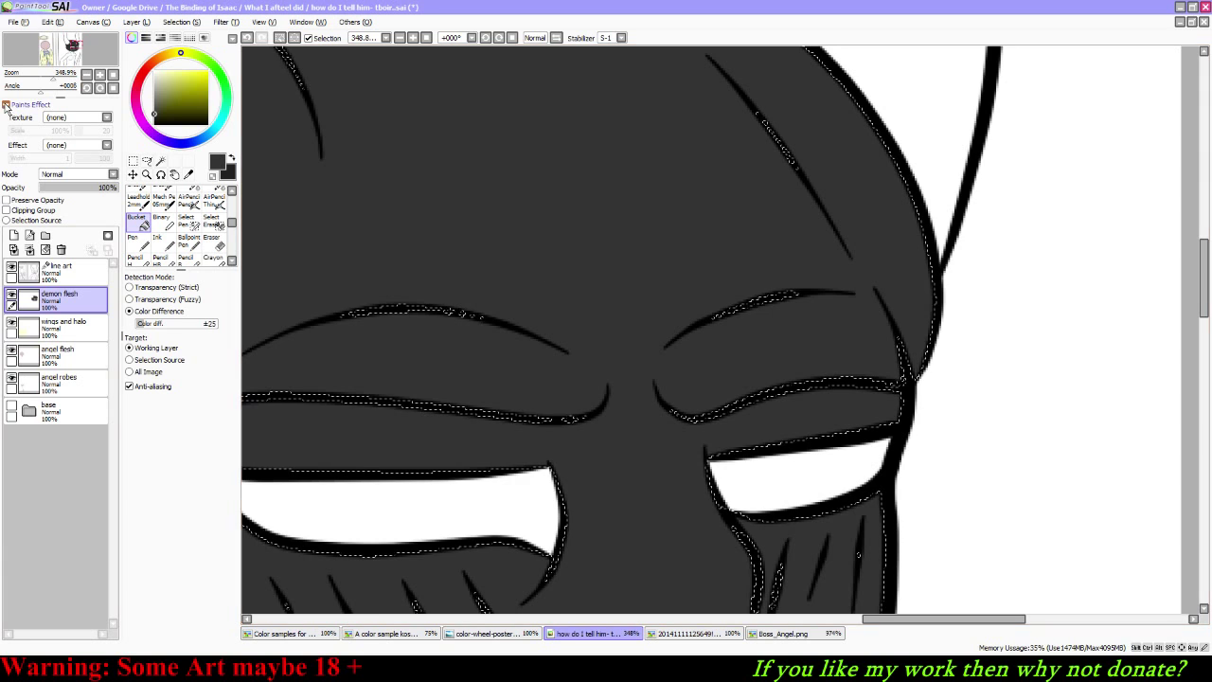
left_click(36, 74)
left_click_drag(36, 83, 46, 80)
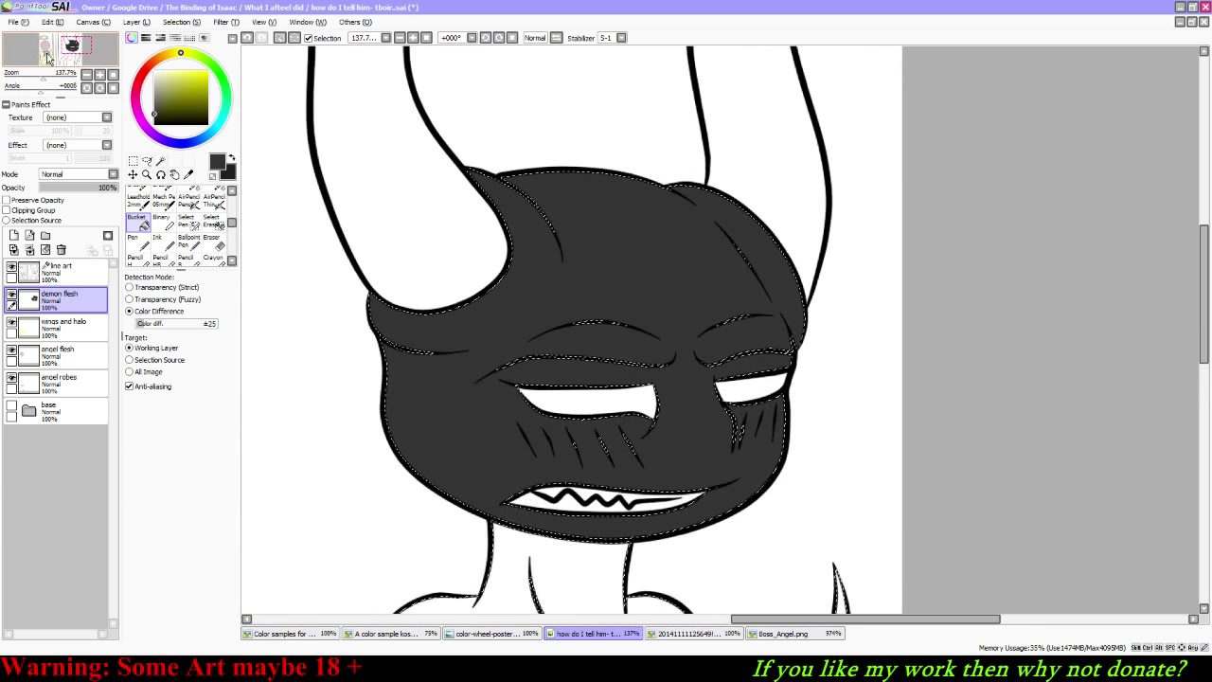
left_click(112, 75)
left_click(848, 488)
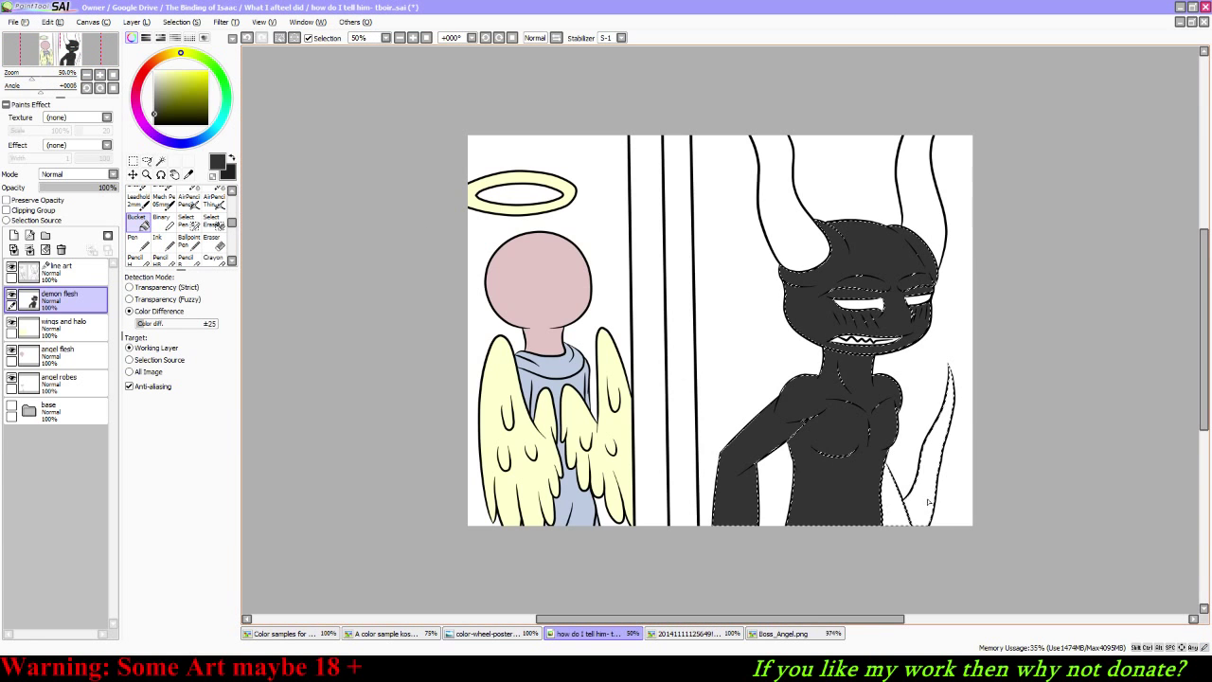
left_click(927, 501)
left_click(897, 507)
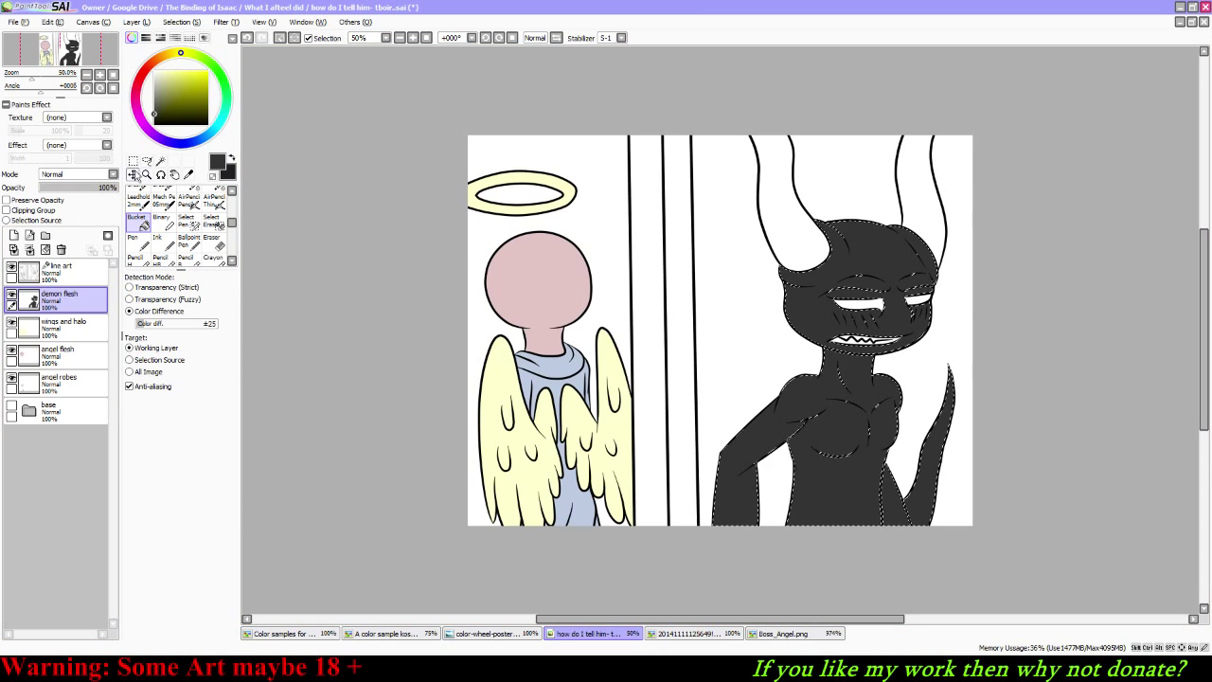
left_click(147, 161)
left_click(619, 331)
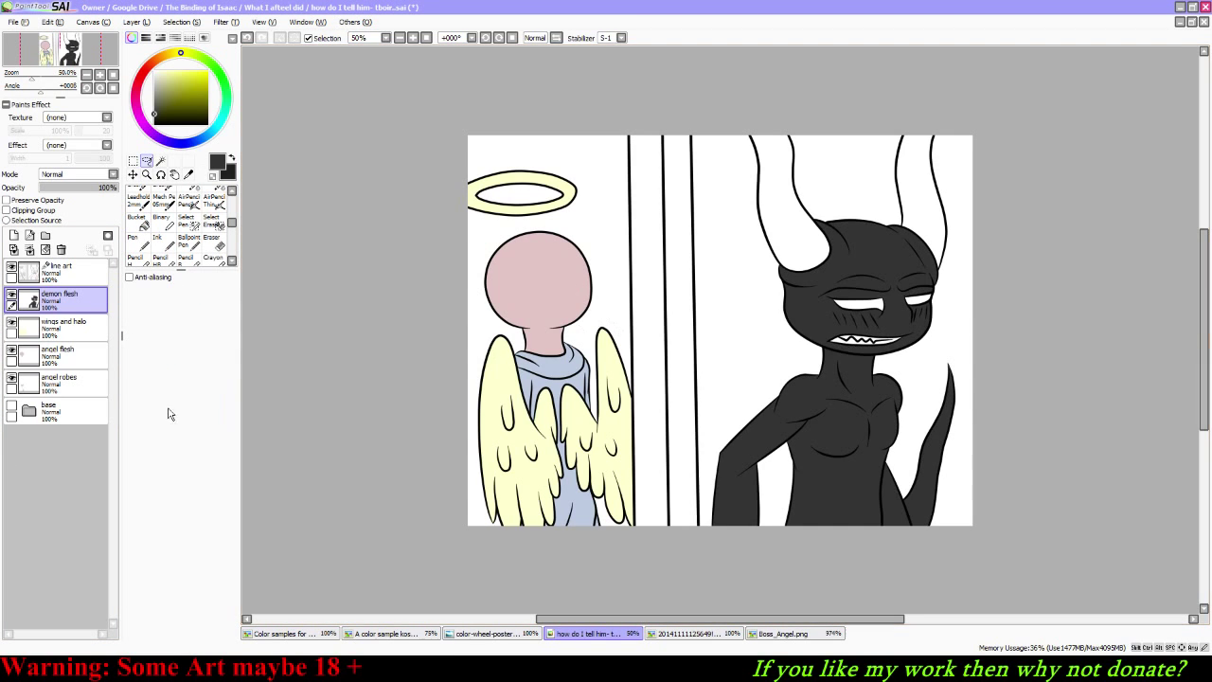
Step: Select the insides of both demon horns on the line art layer with the Magic Wand, leaving out the background
left_click(95, 272)
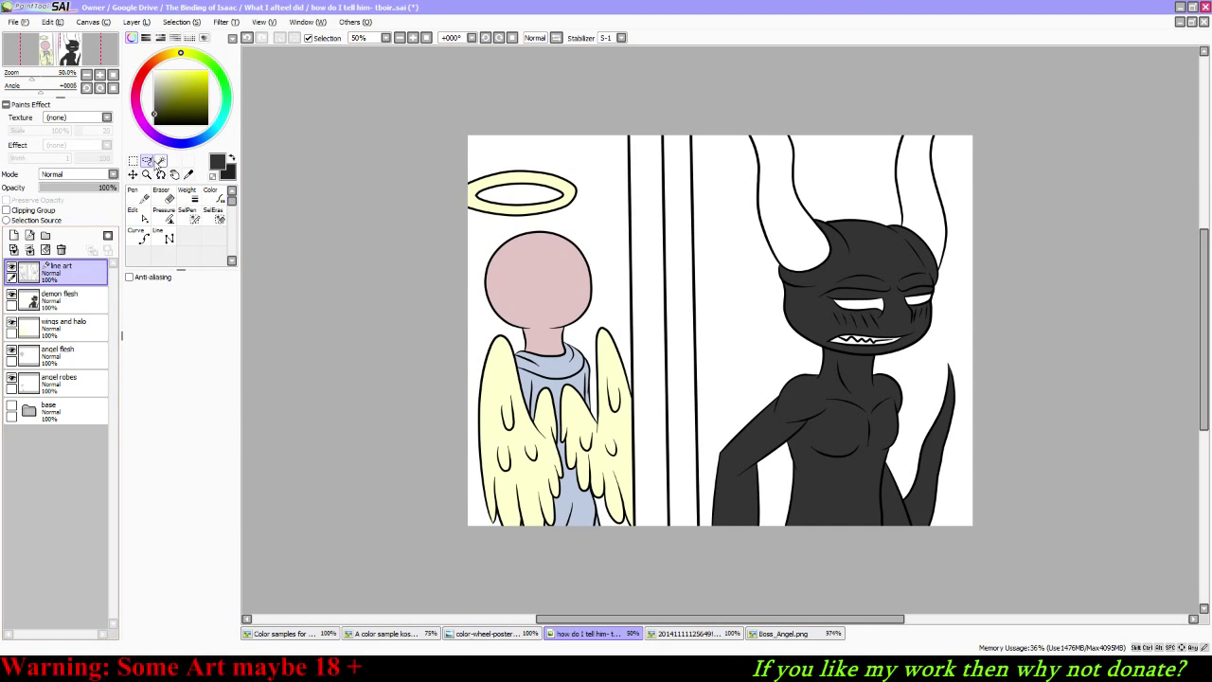
left_click(161, 161)
left_click(795, 227)
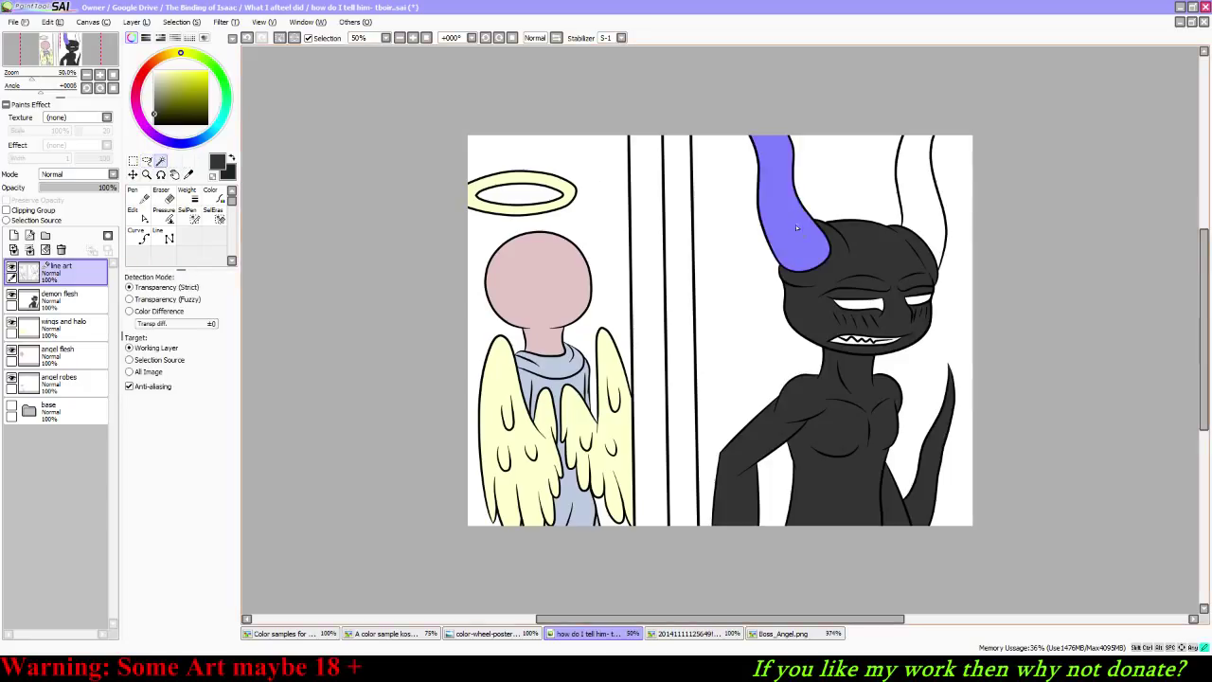
left_click(950, 208)
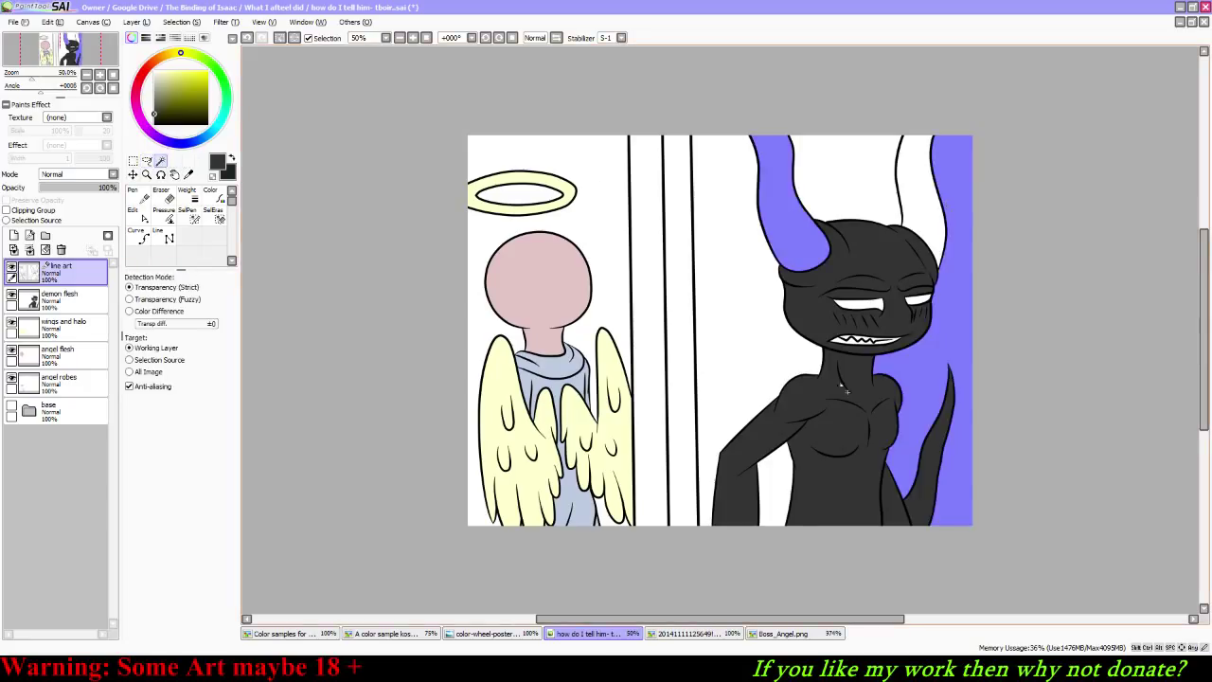
key("ctrl+z")
left_click(924, 206)
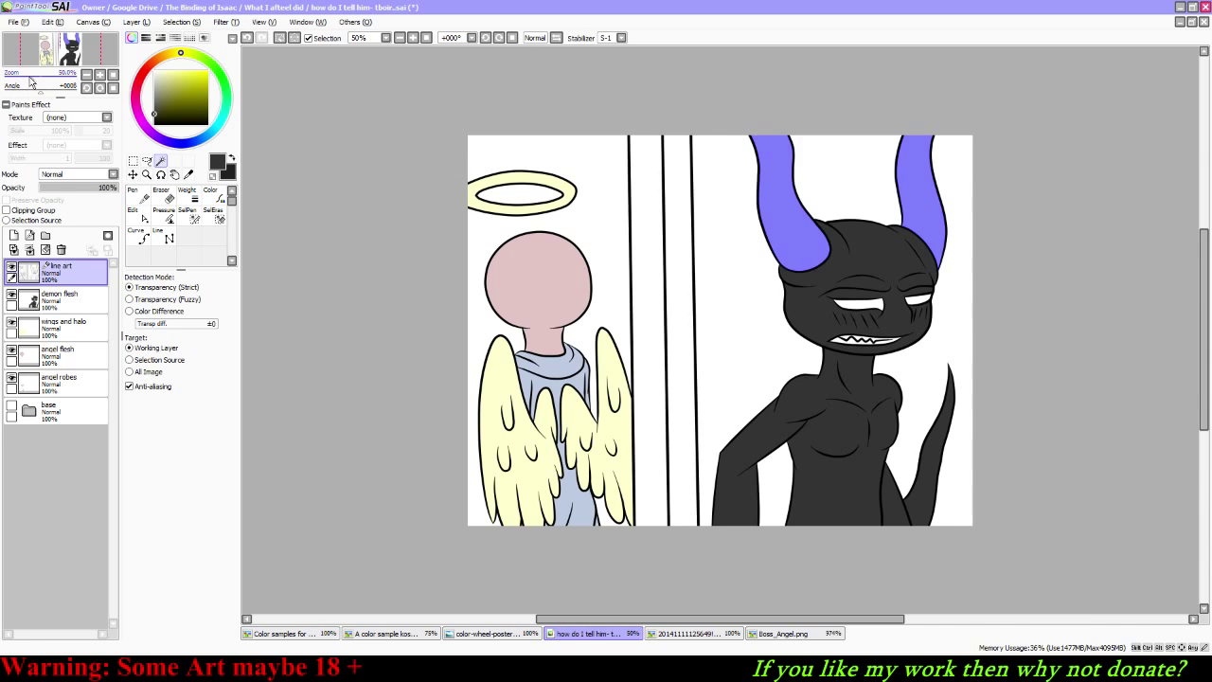
left_click_drag(32, 77, 47, 52)
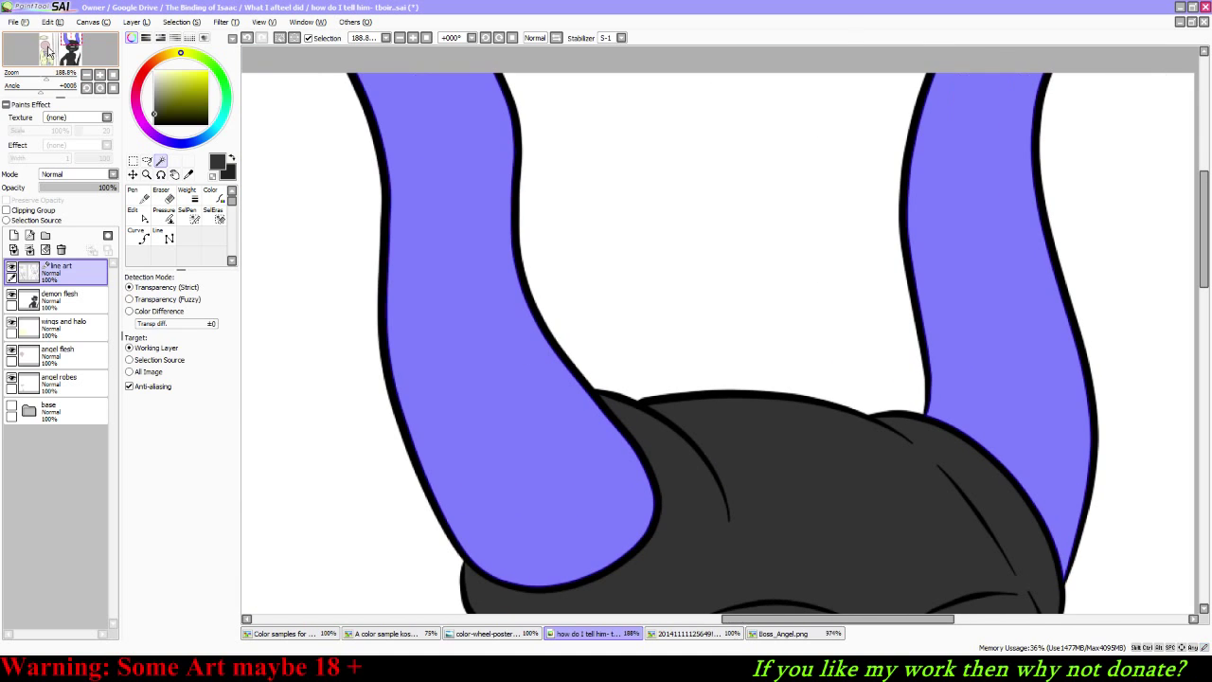
Step: Add a new layer directly above the demon flesh layer and name it "demon horns"
left_click(105, 301)
left_click(140, 22)
left_click(152, 36)
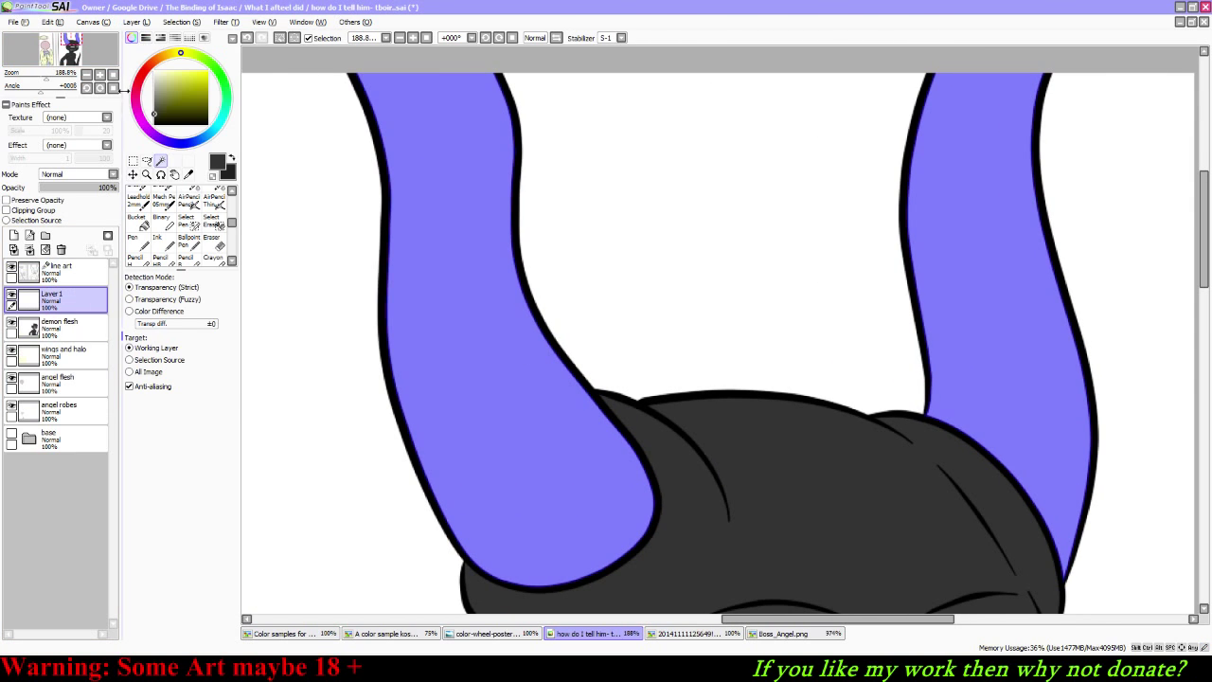
double_click(63, 307)
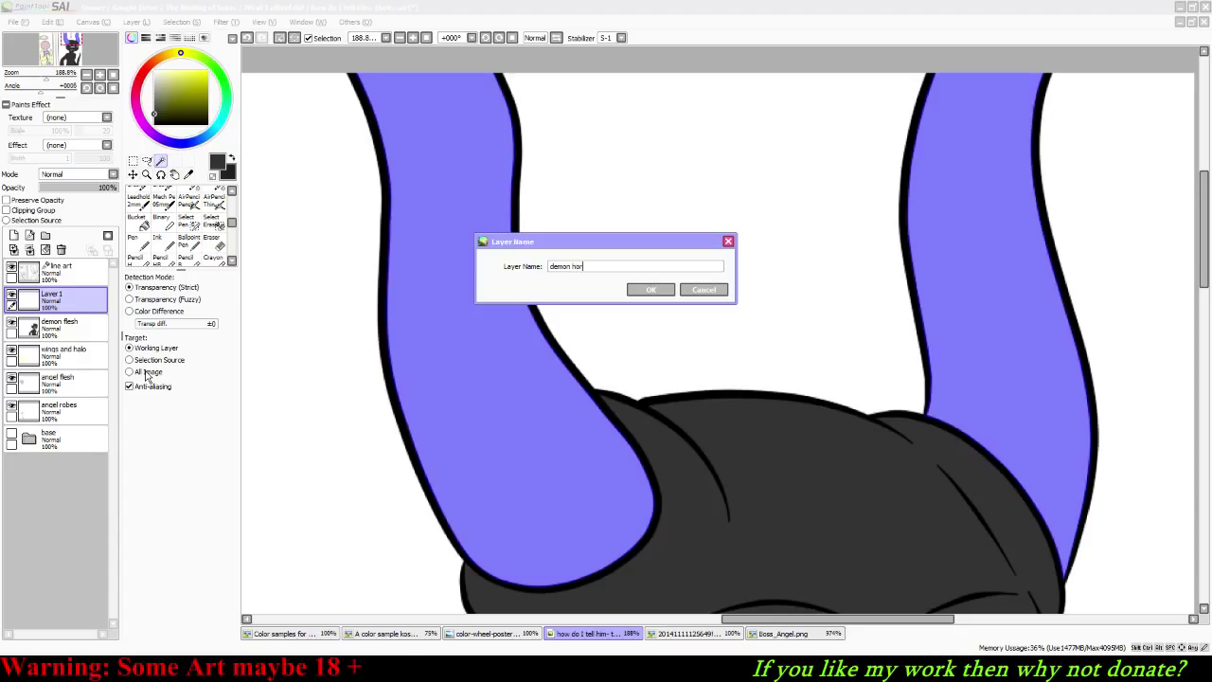
key("Return")
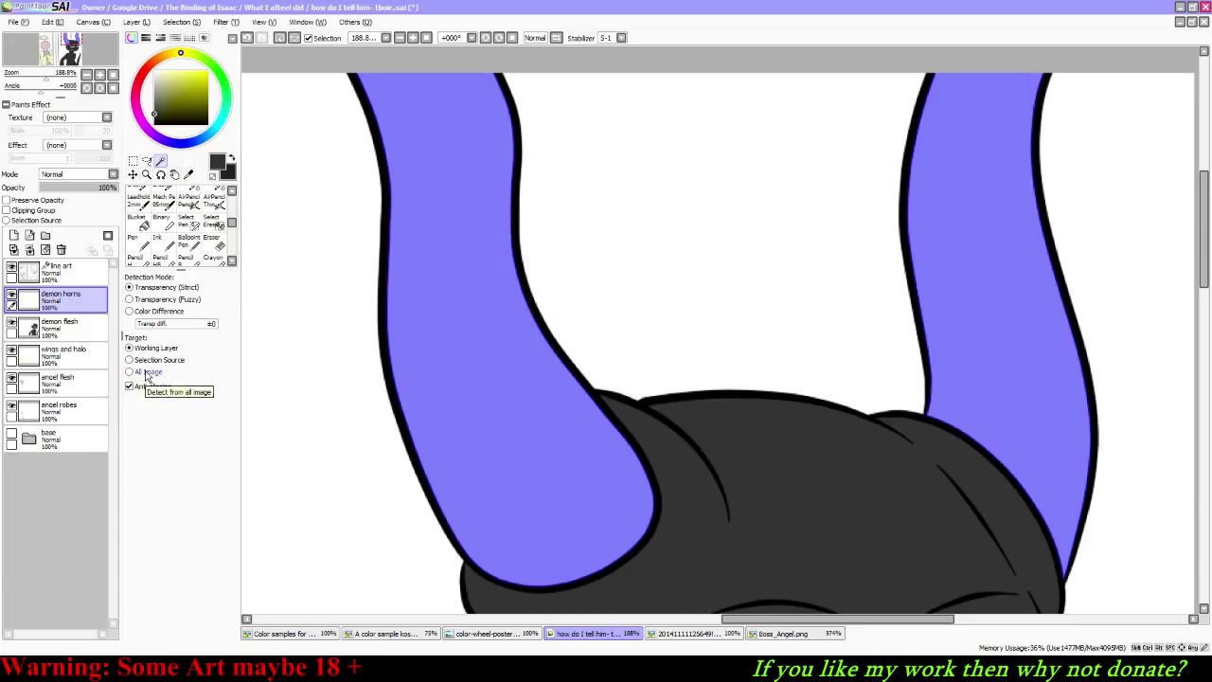
Step: Fill both selected horns with the darker sampled grey on the demon horns layer and clear the selection
left_click(138, 222)
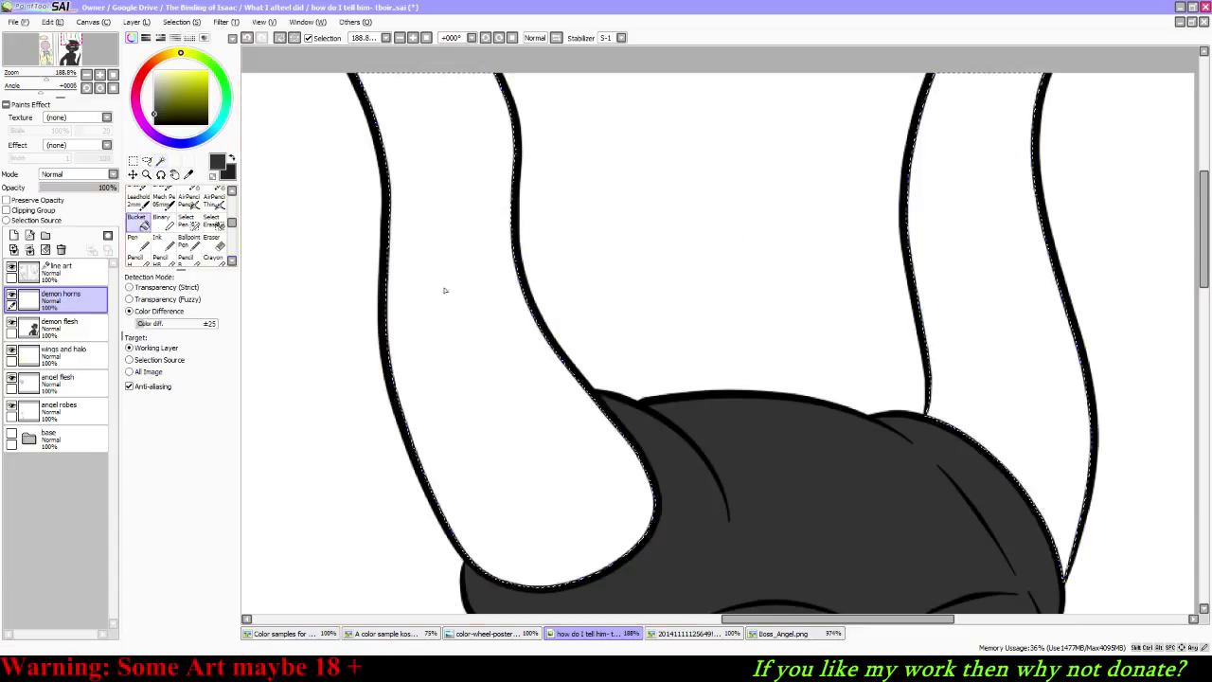
left_click(444, 290)
key("ctrl+z")
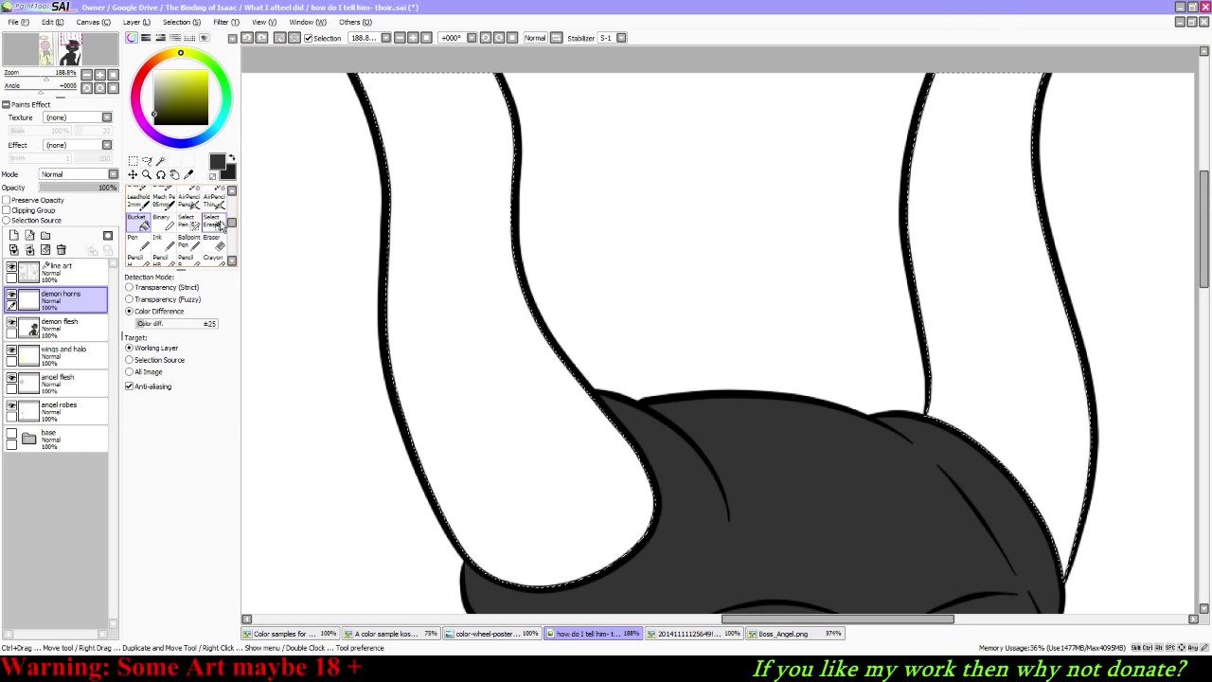
left_click(229, 171)
left_click(455, 284)
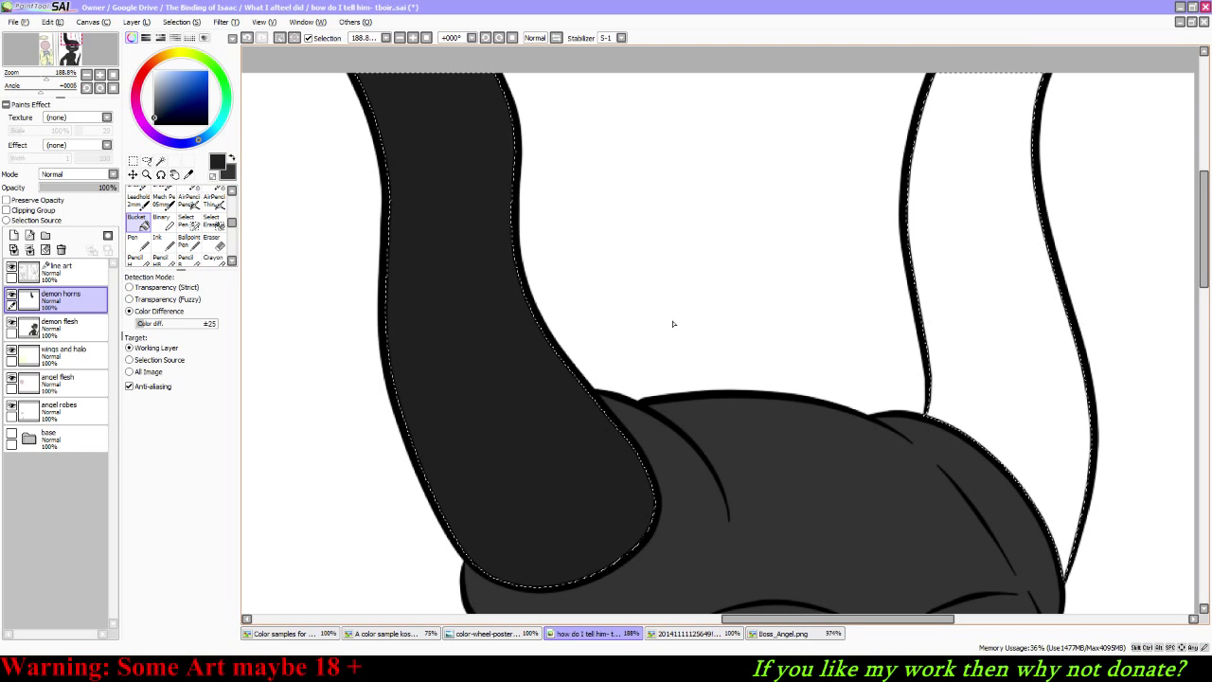
left_click(990, 298)
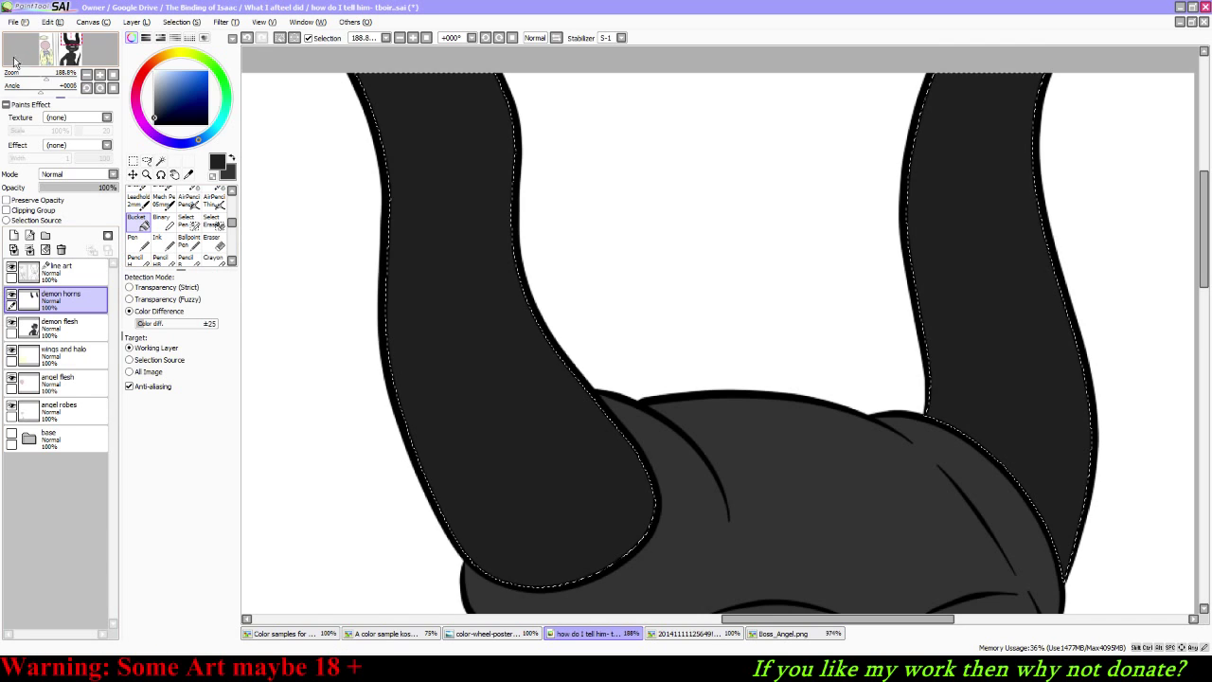
left_click_drag(44, 73, 73, 44)
left_click(147, 161)
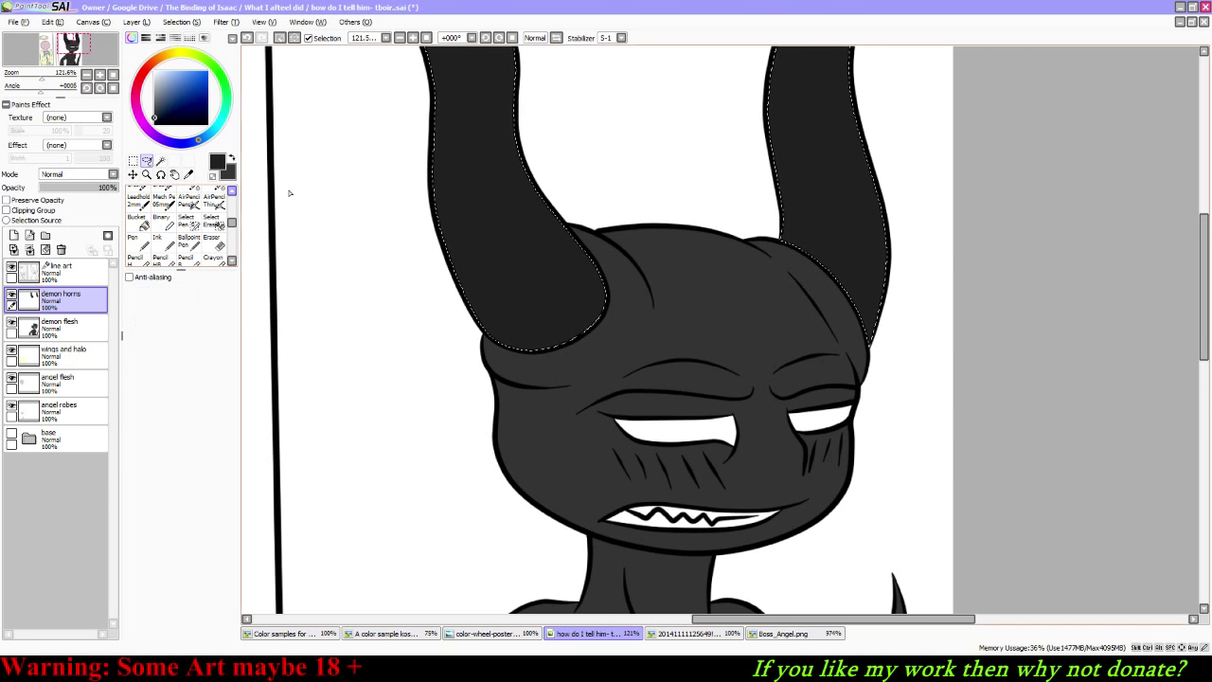
key("ctrl+d")
Step: Select the insides of the demon's eyes and mouth on the line art layer with the Magic Wand
left_click(59, 271)
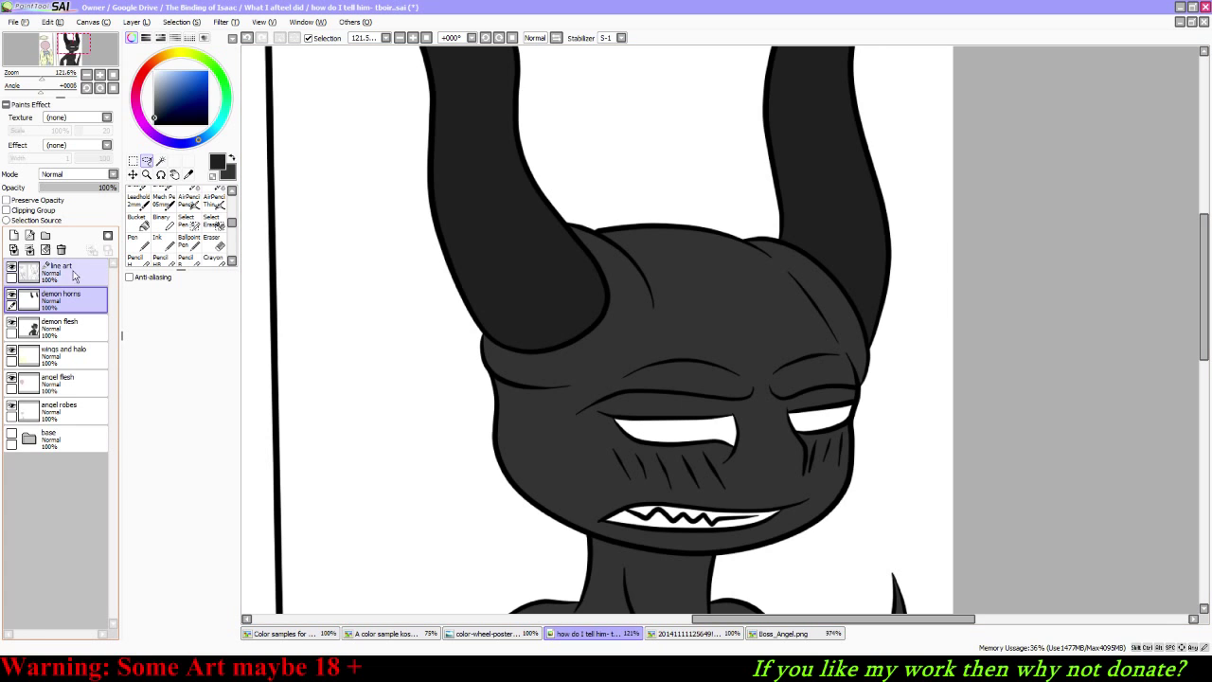
left_click(161, 161)
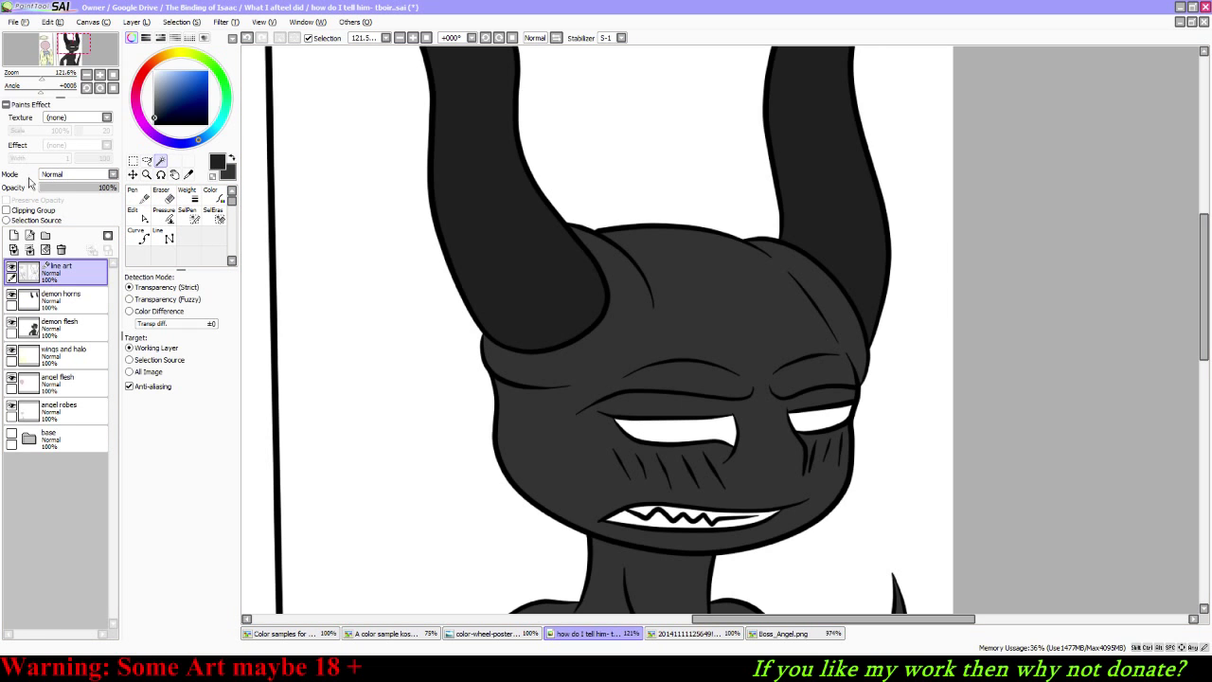
mouse_move(80, 43)
left_mouse_down()
mouse_move(69, 83)
mouse_move(77, 47)
left_mouse_up()
left_click(587, 330)
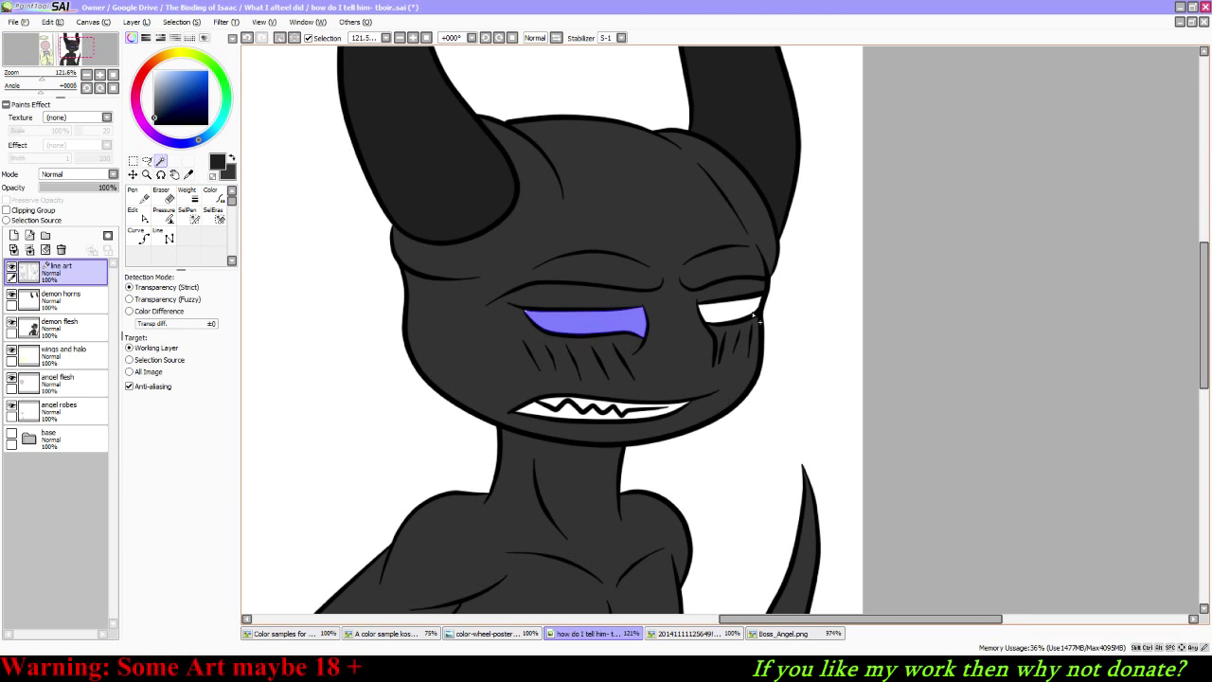
left_click(566, 416)
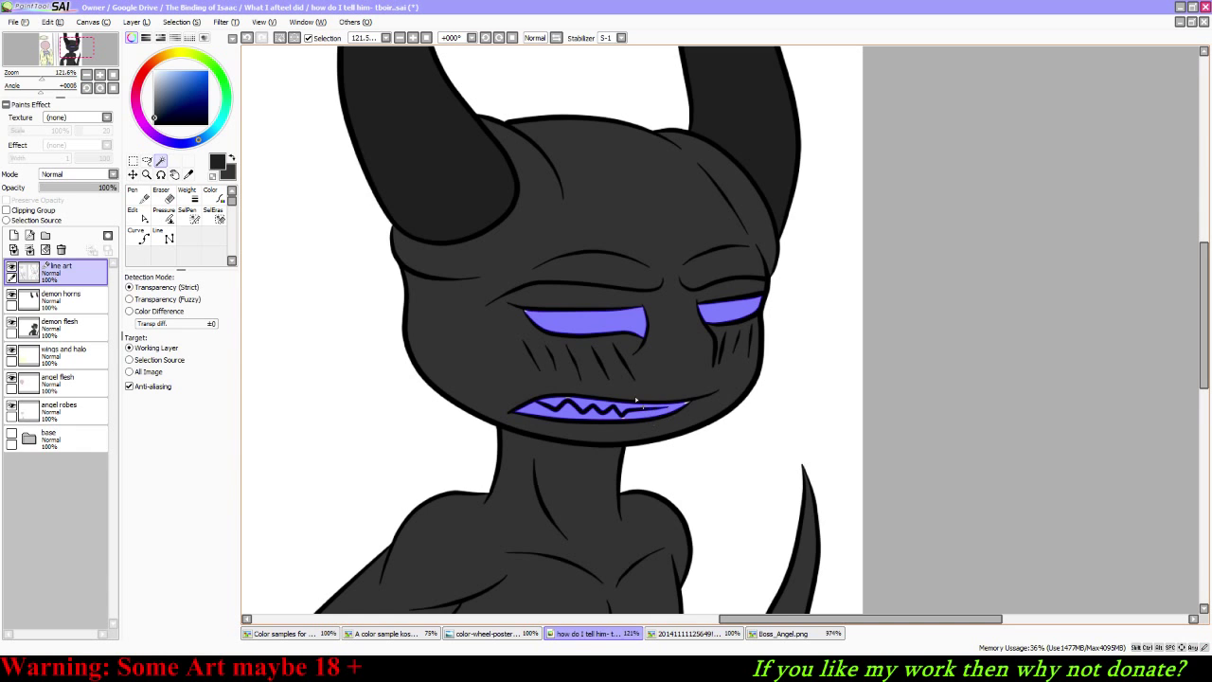
Step: Touch up the edges of the eye and mouth selection with the selection pen at size 1
left_click(187, 216)
left_click(62, 83)
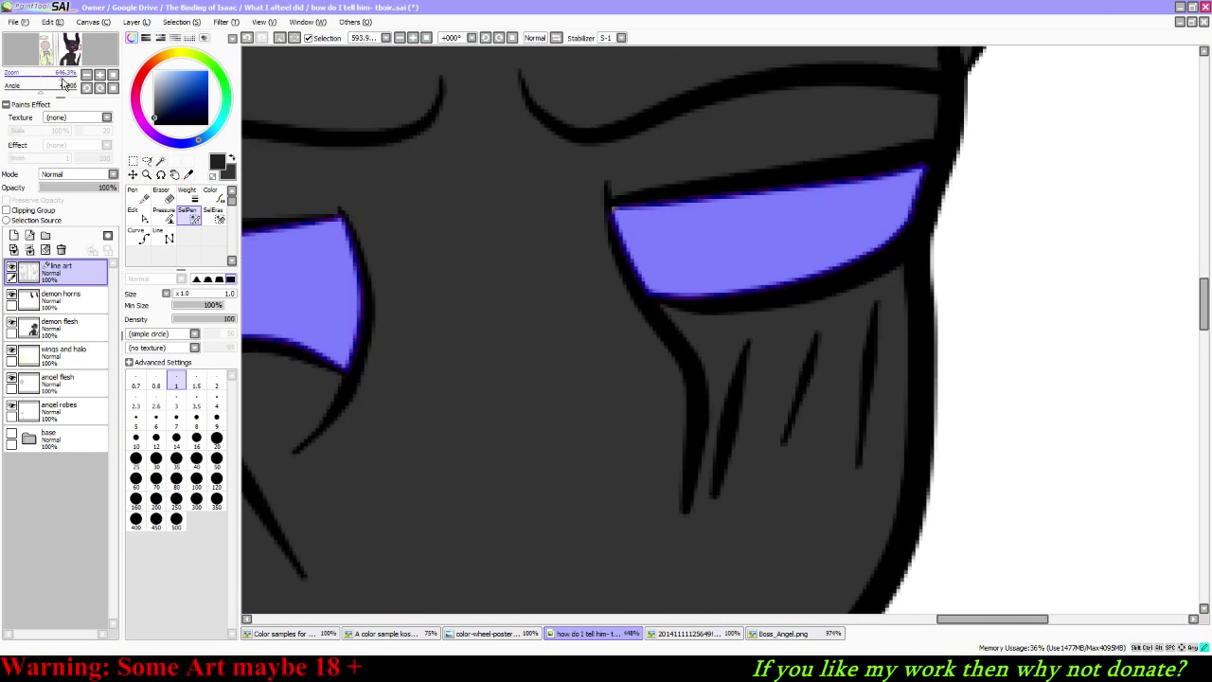
left_click_drag(62, 83, 64, 84)
left_click_drag(52, 55, 49, 47)
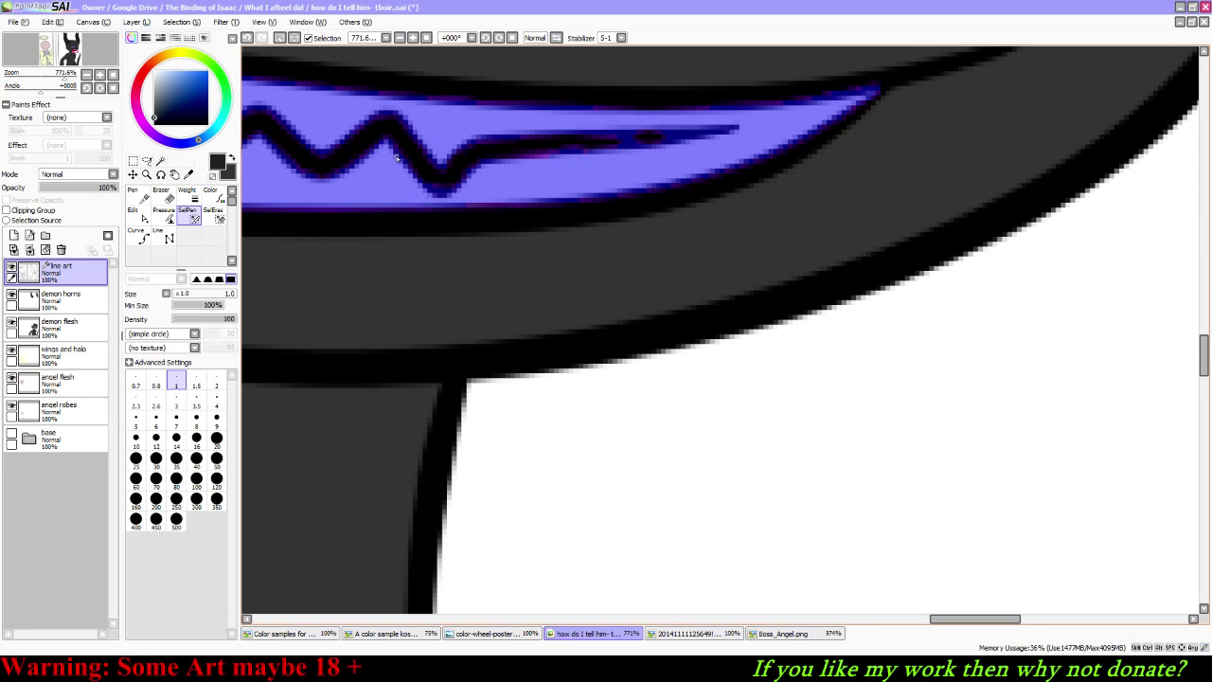
left_click_drag(71, 45, 71, 45)
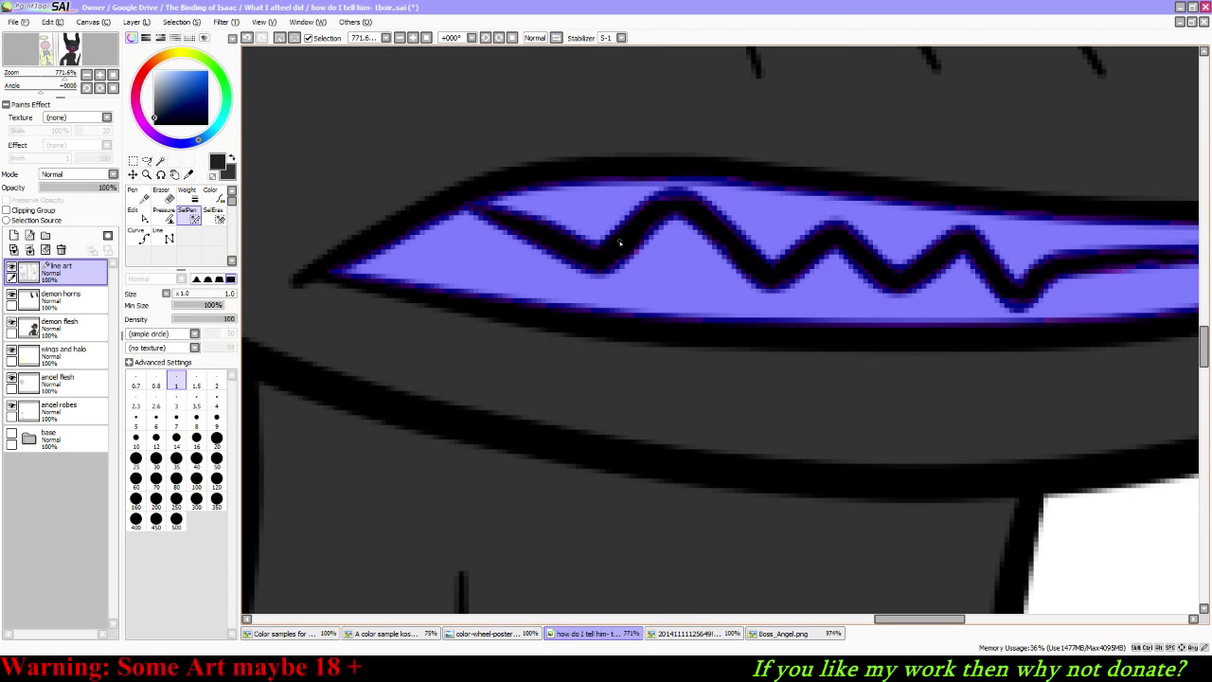
left_click_drag(54, 79, 58, 32)
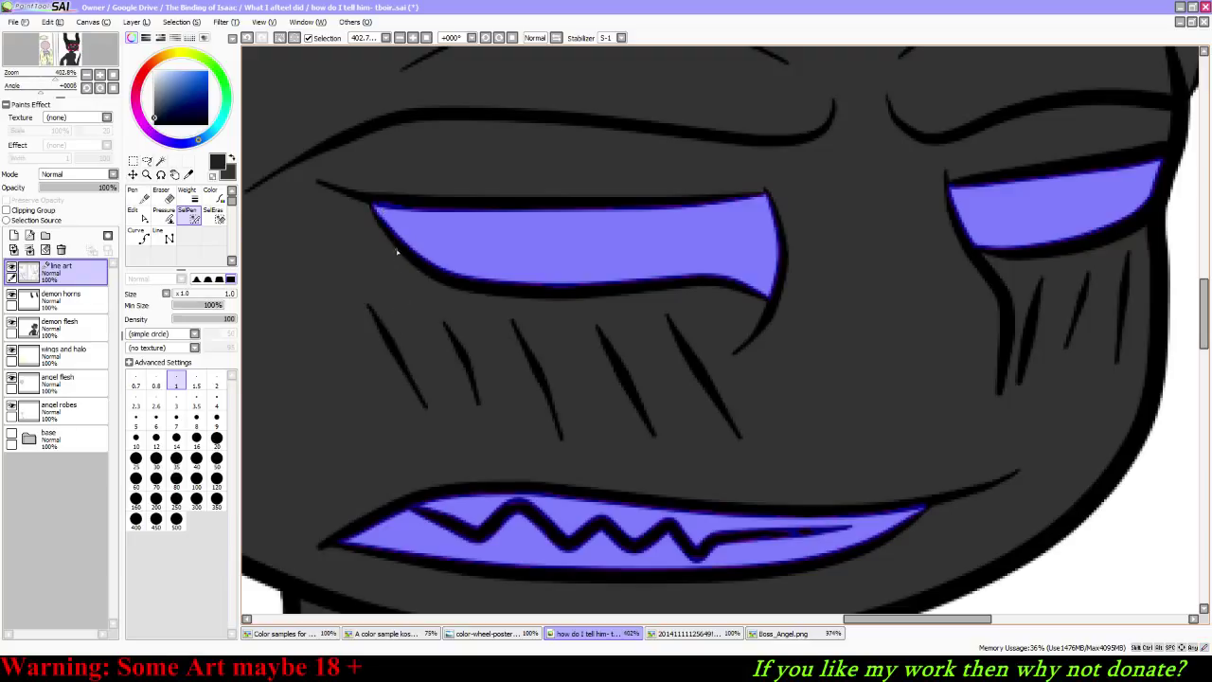
Step: Add a new layer directly above the demon horns layer and name it "eyes and teeth"
left_click(66, 299)
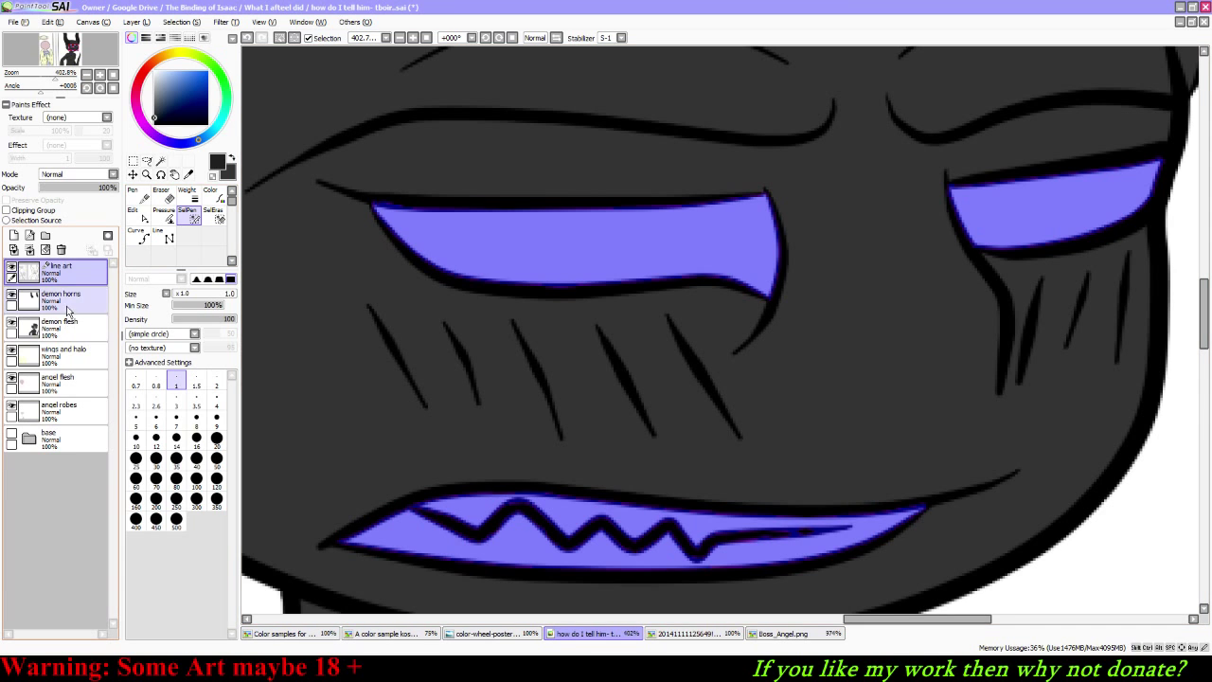
key("g")
left_click(140, 22)
left_click(156, 45)
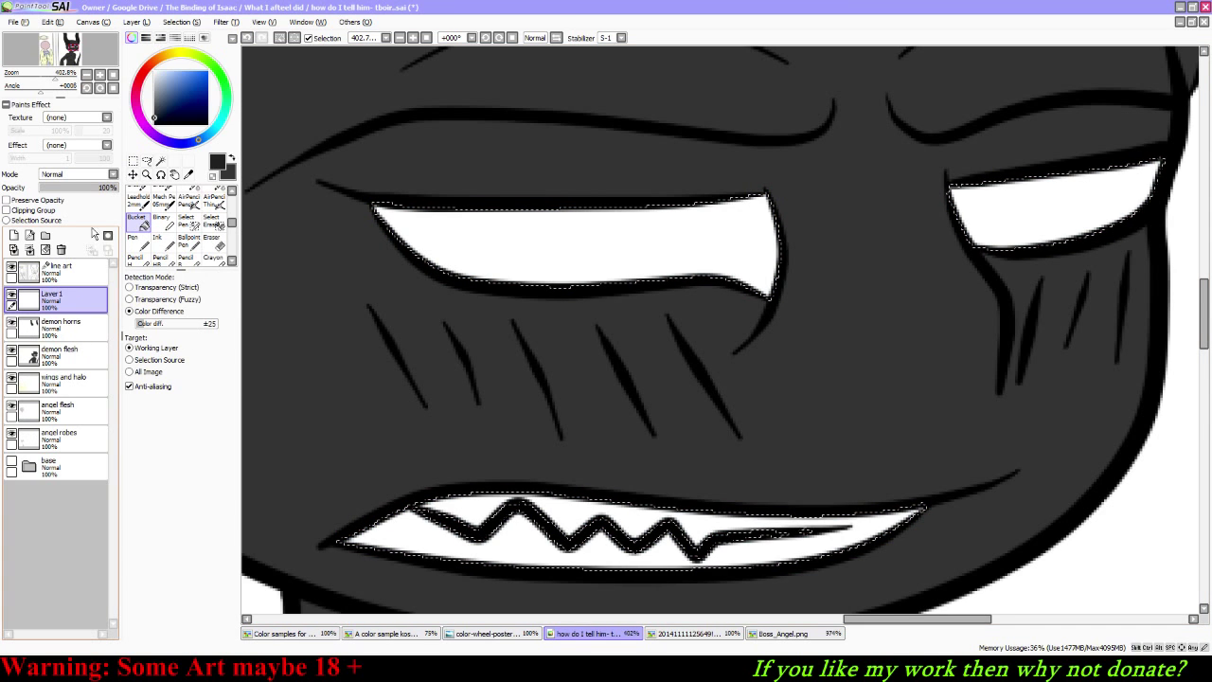
double_click(76, 298)
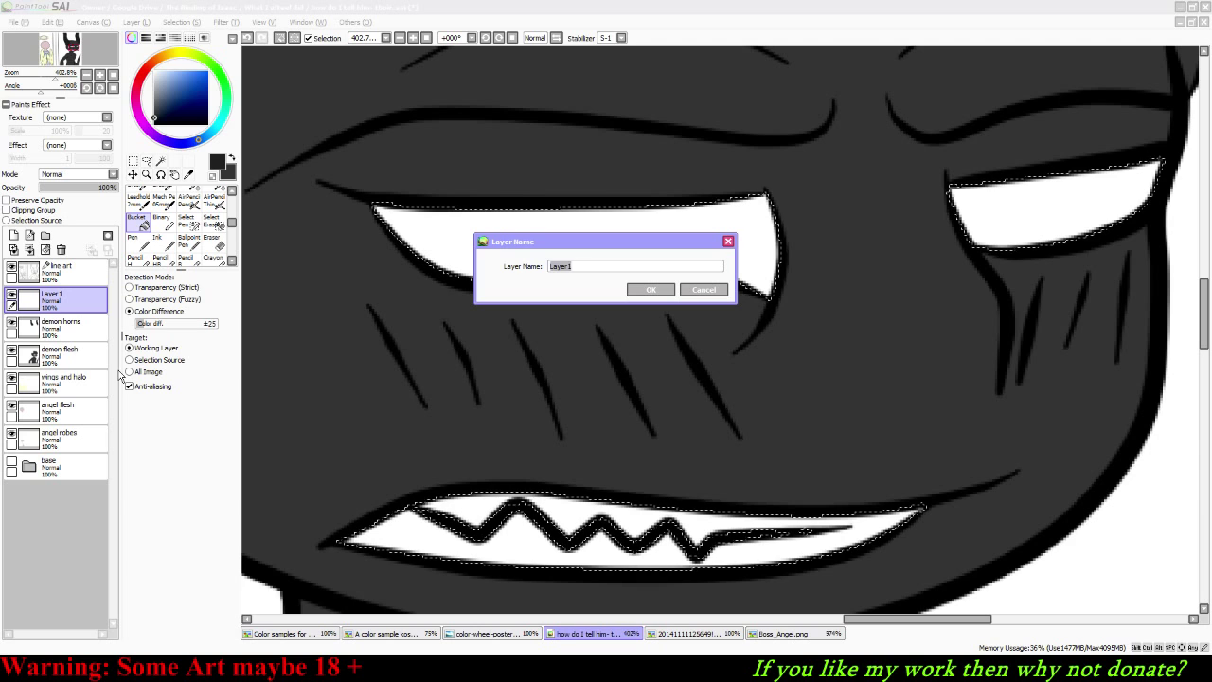
type("eyeas")
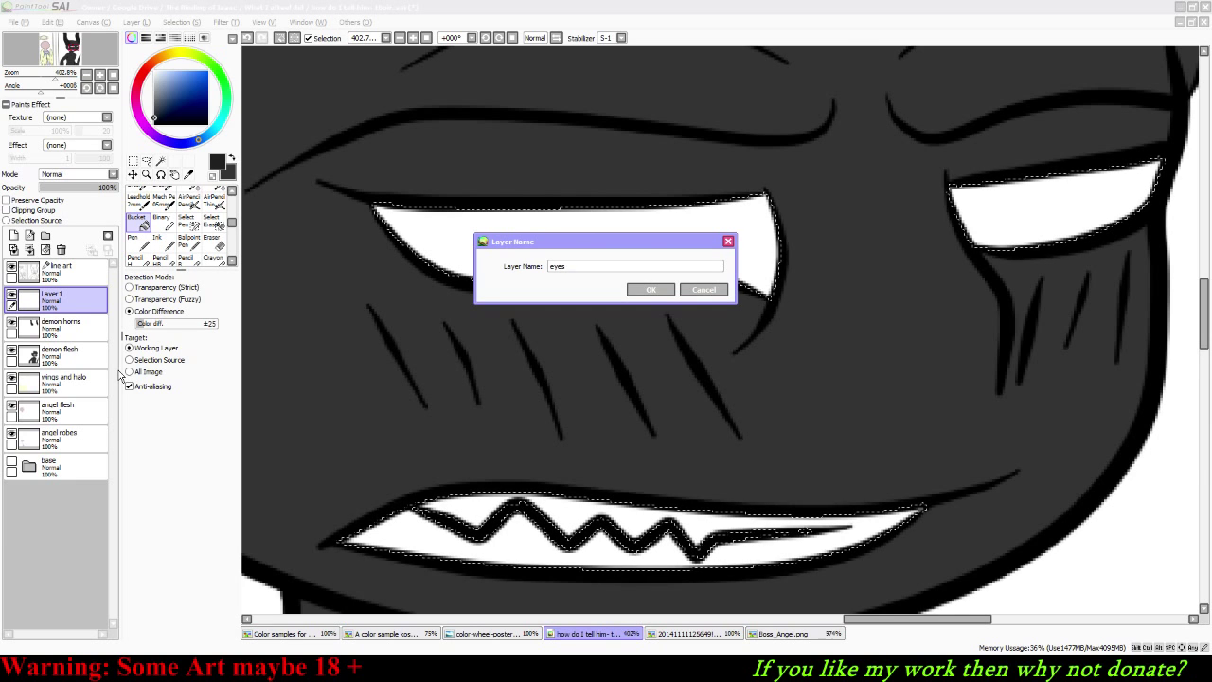
type(" and th")
key("BackSpace")
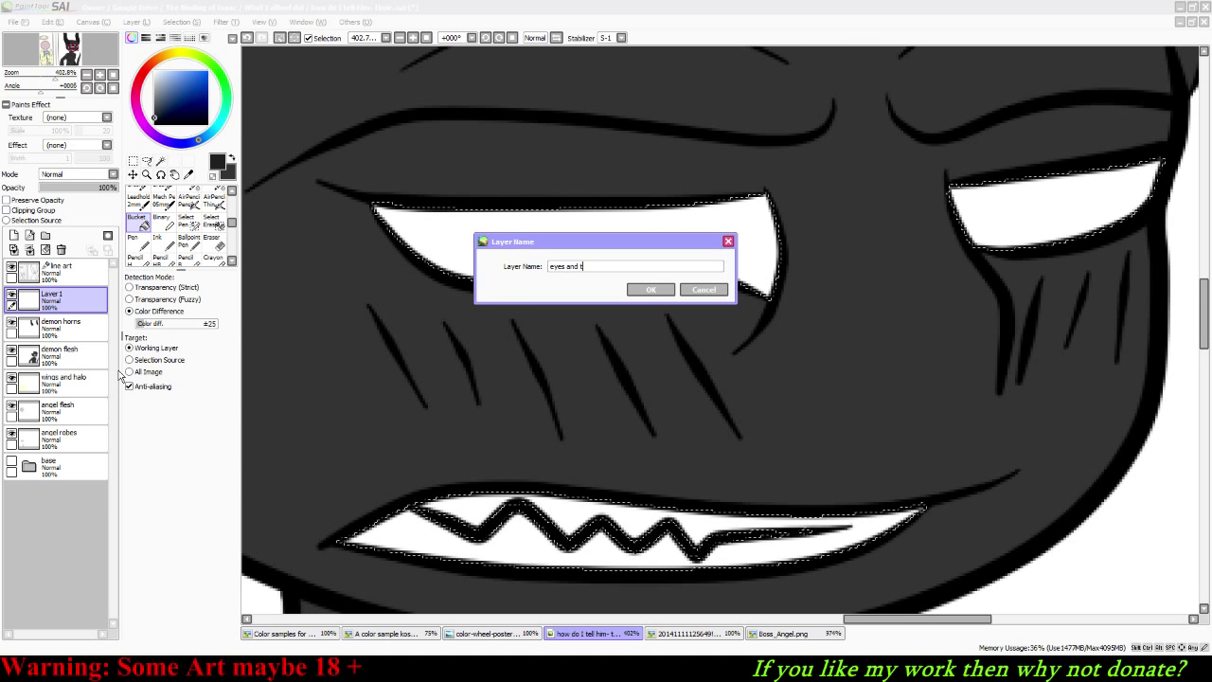
type("eeth")
key("Return")
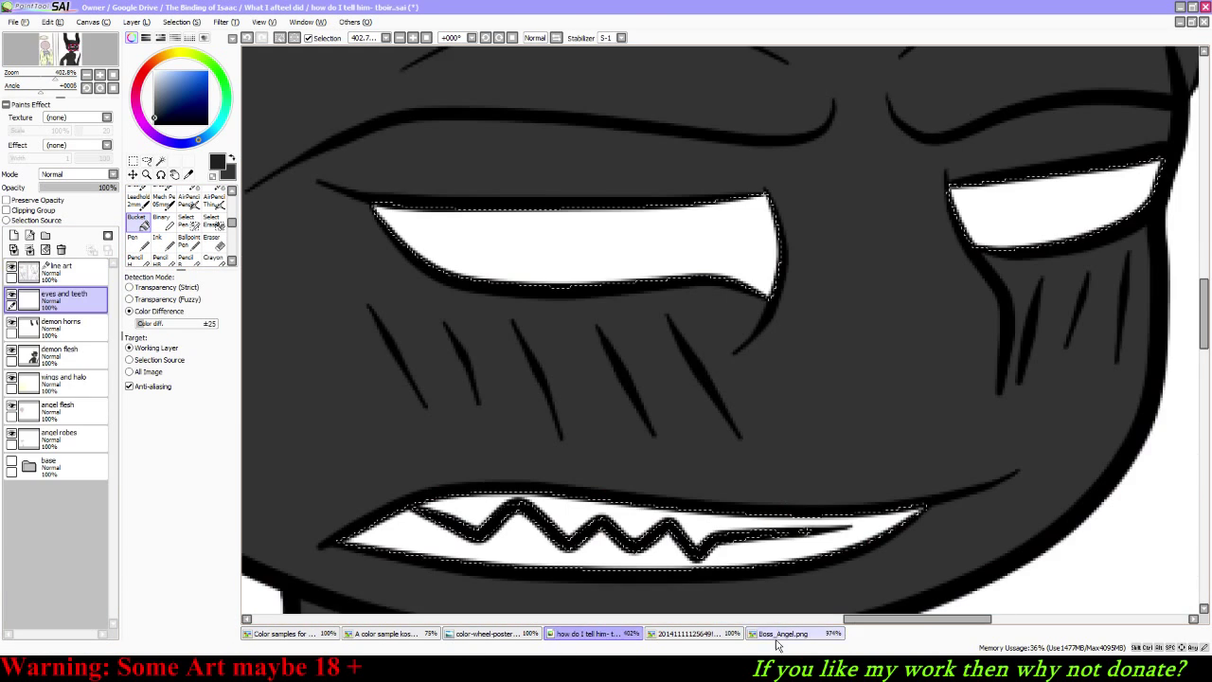
Step: Sample the light grey of the teeth and the bright red of the eyes from Boss_Dark_One.png into the two colour swatches
left_click(685, 632)
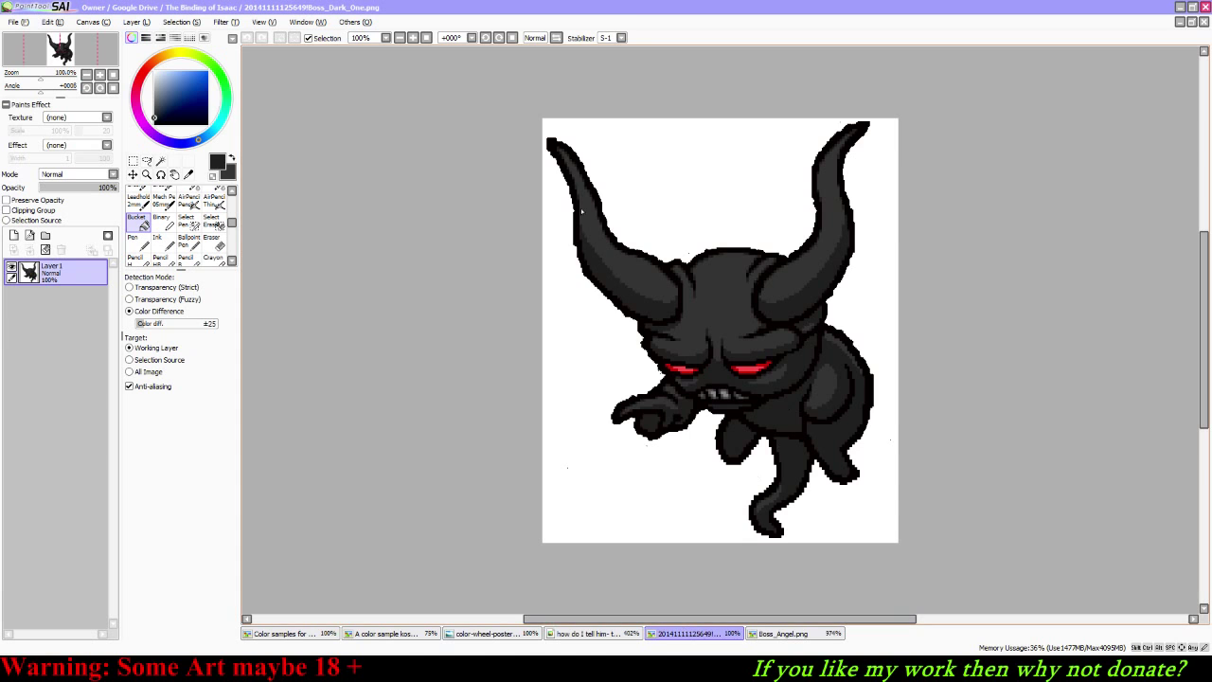
mouse_move(51, 88)
left_mouse_down()
mouse_move(37, 87)
mouse_move(55, 77)
left_mouse_up()
left_click(112, 88)
left_click_drag(62, 50, 67, 55)
left_click(213, 177)
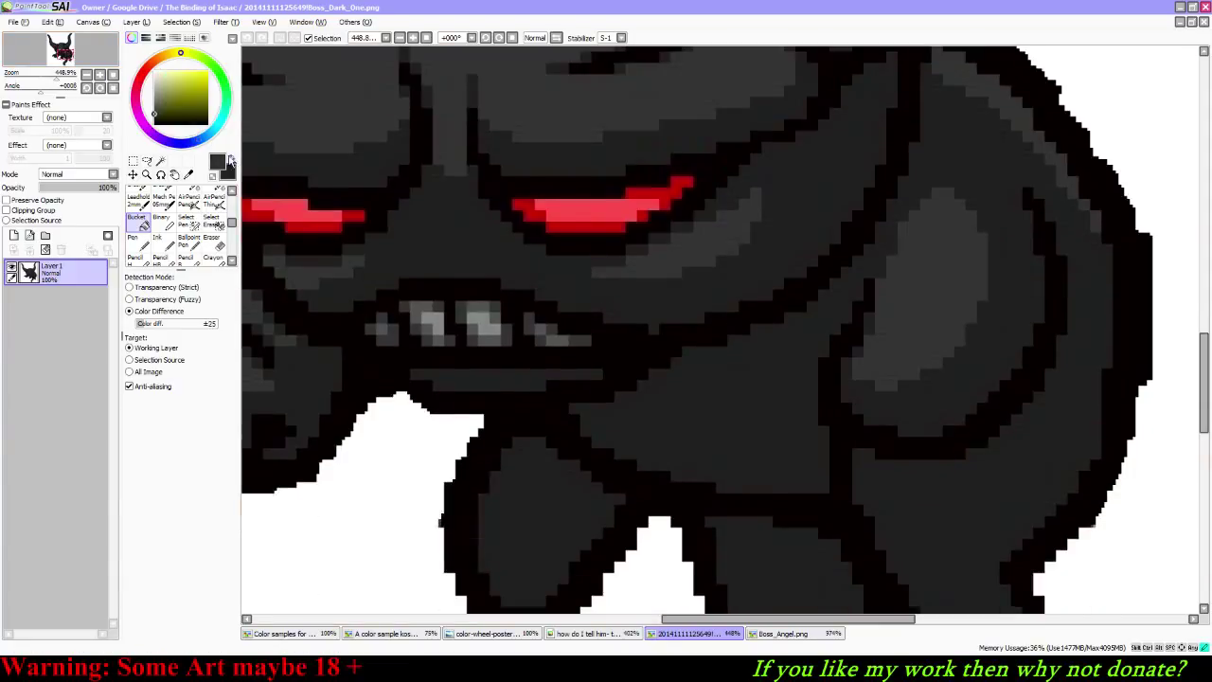
left_click(483, 320, "alt")
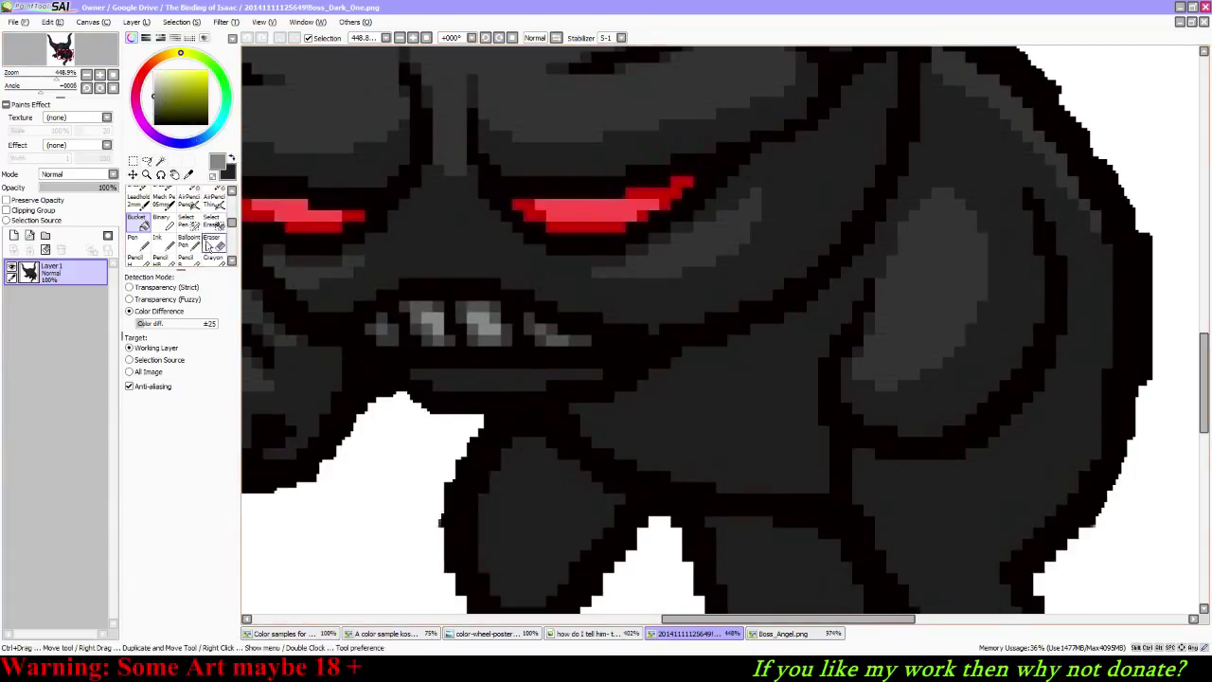
left_click(233, 159)
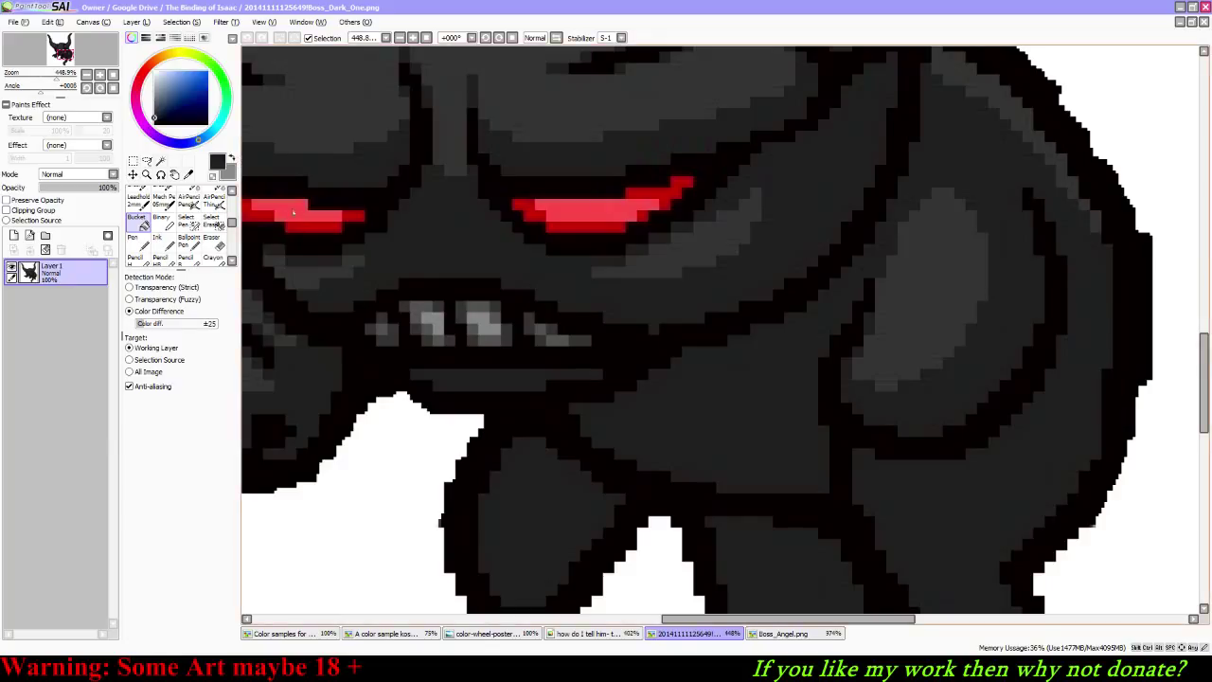
right_click(303, 213)
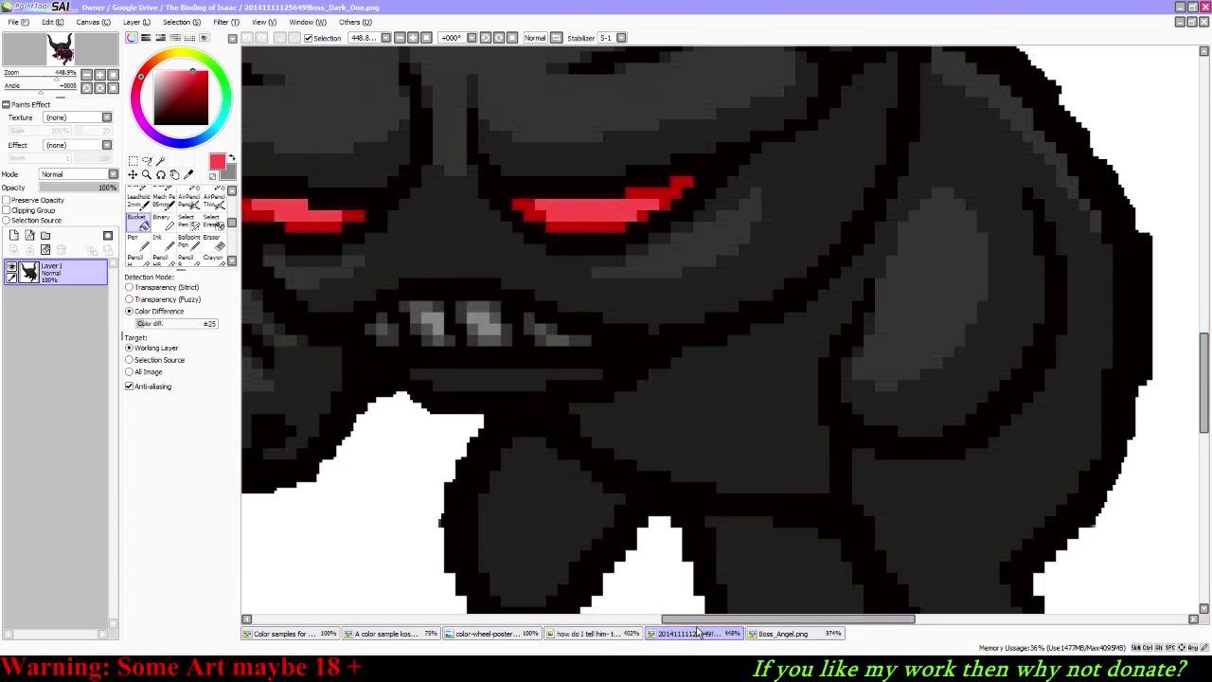
Step: Fill the demon's eyes with the sampled red and its teeth with the sampled grey on the eyes and teeth layer, and clear the selection
left_click(585, 632)
left_click(716, 238)
left_click(1051, 208)
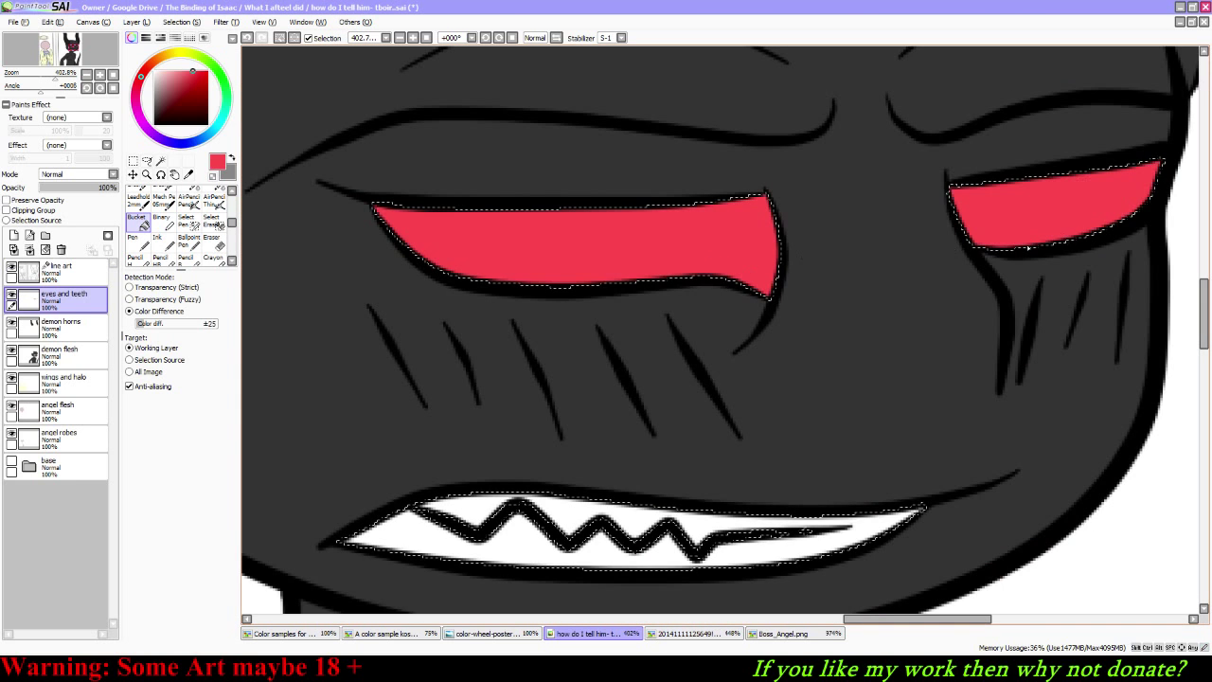
left_click(233, 160)
left_click(401, 536)
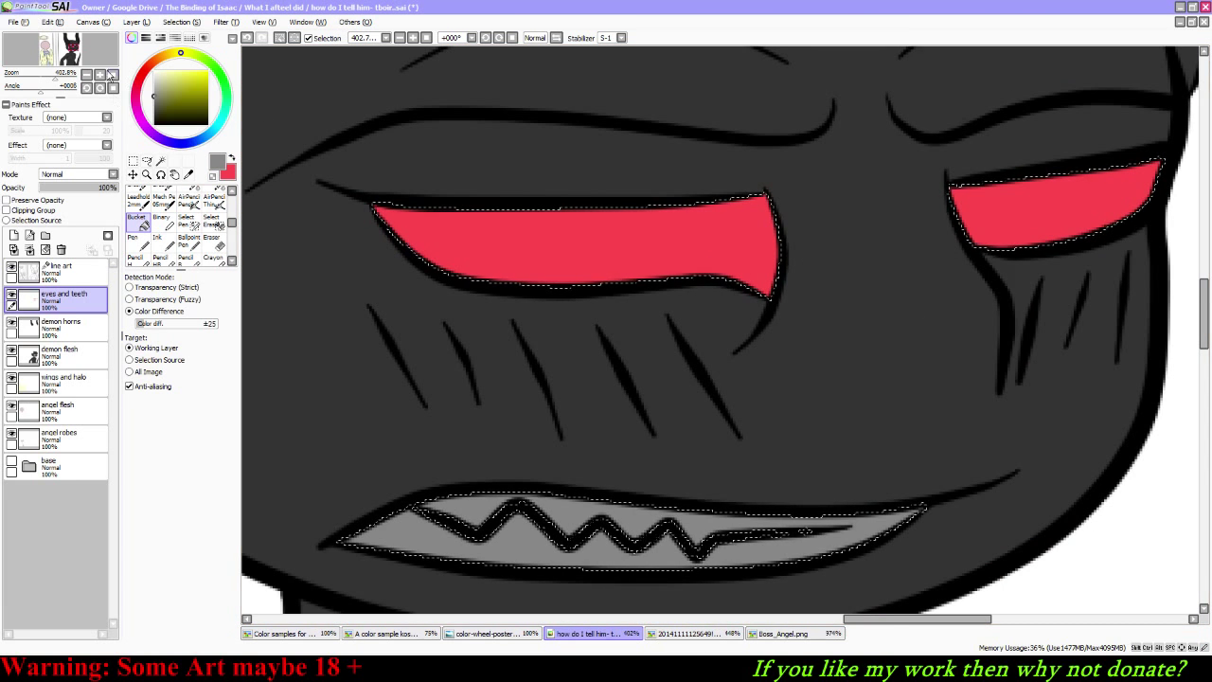
left_click(113, 76)
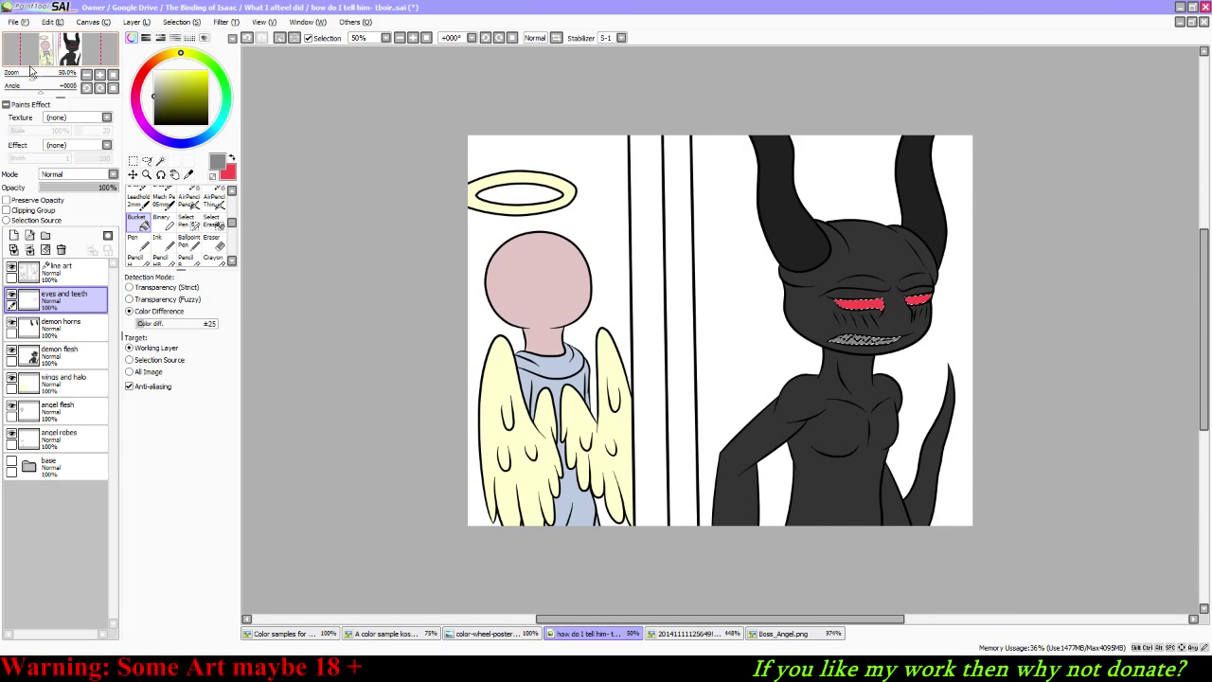
left_click_drag(31, 75, 41, 74)
left_click_drag(68, 45, 73, 50)
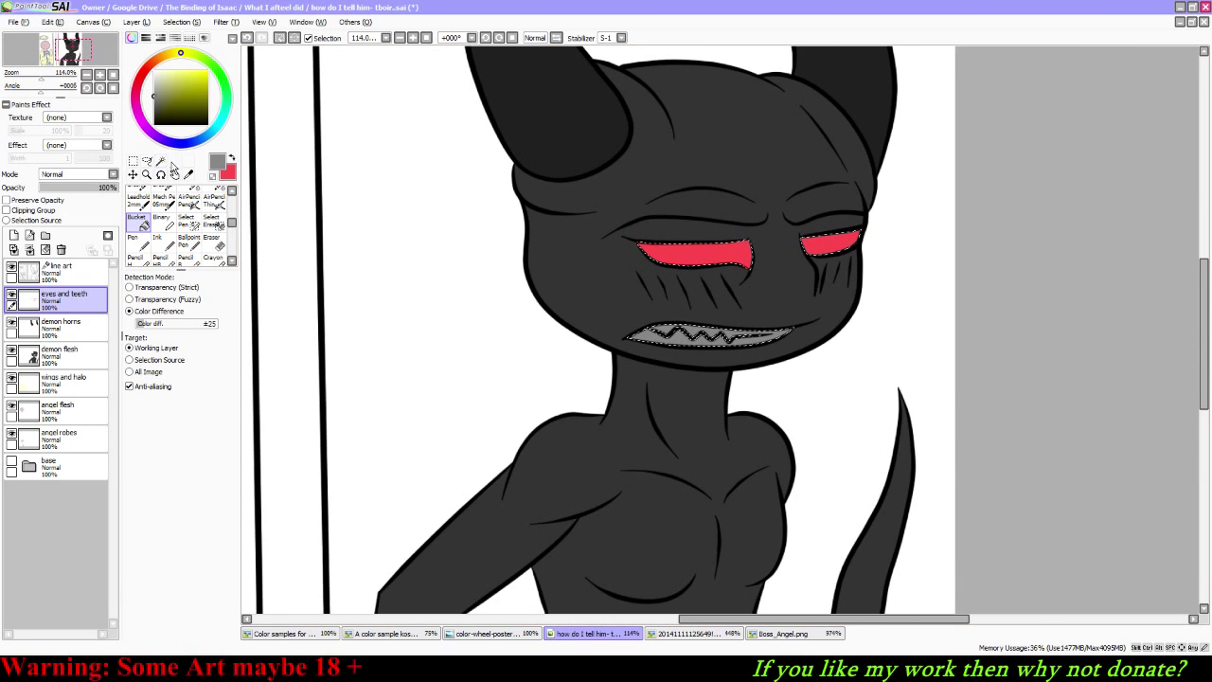
left_click(146, 161)
key("ctrl+d")
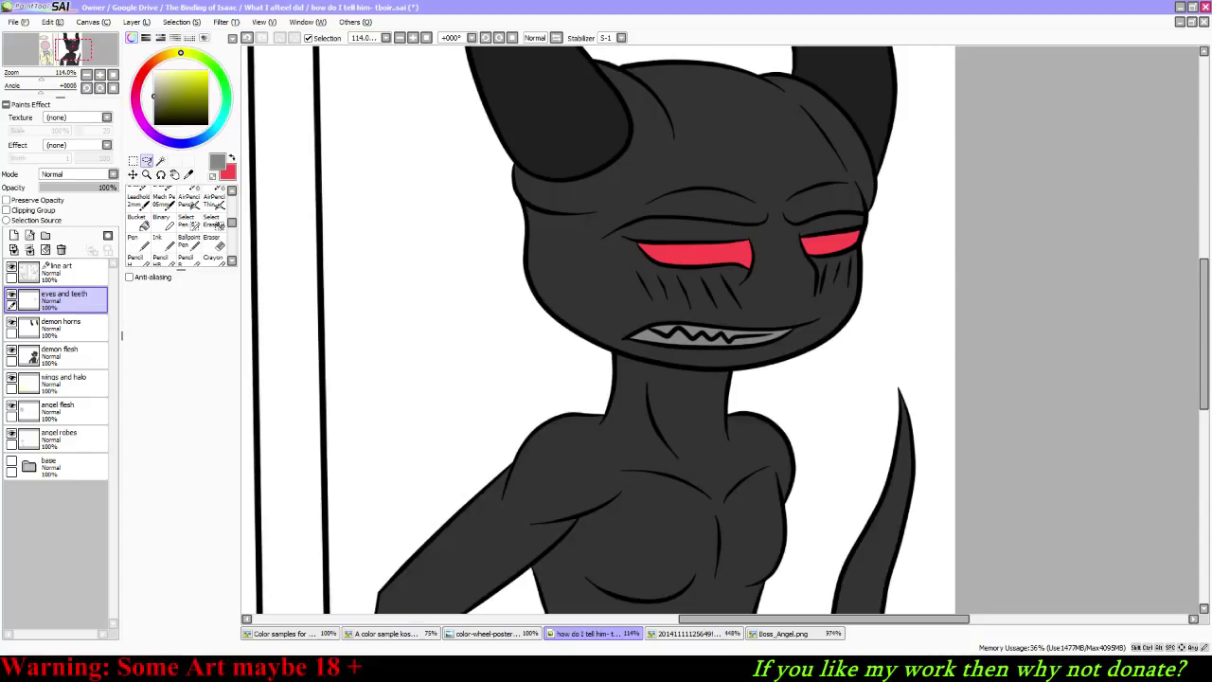
Step: Check the stream chat in the browser, return to the drawing and save the file
left_click(113, 76)
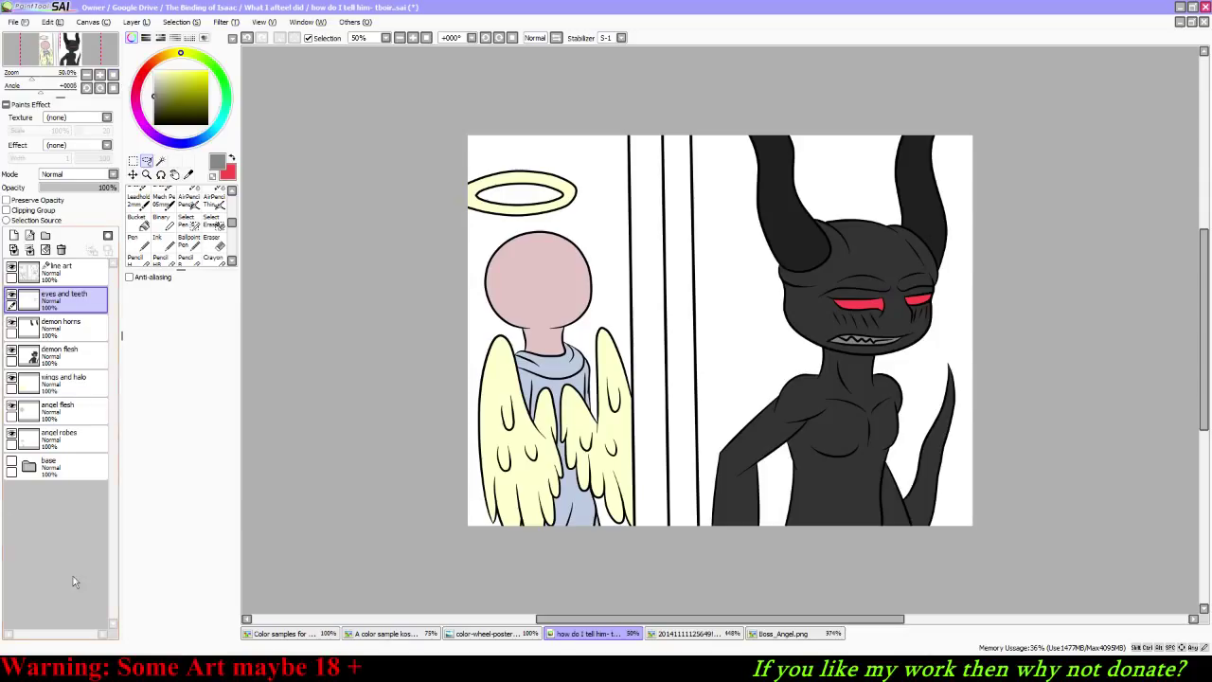
left_click(106, 668)
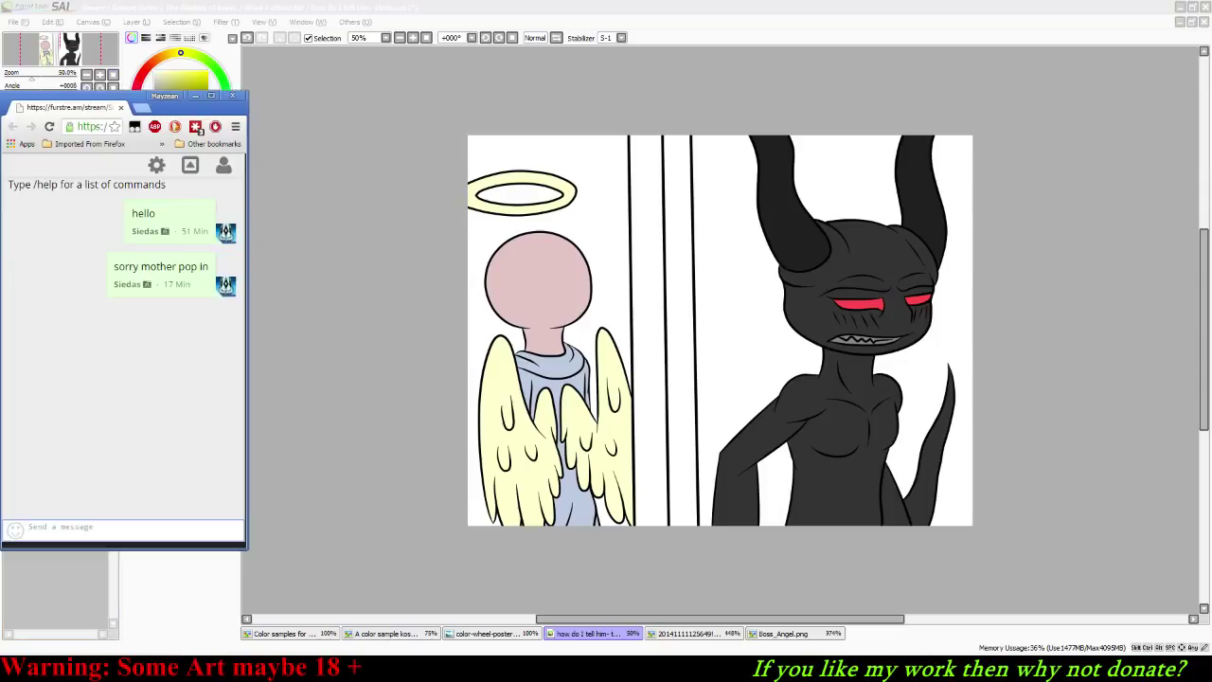
key("alt+Tab")
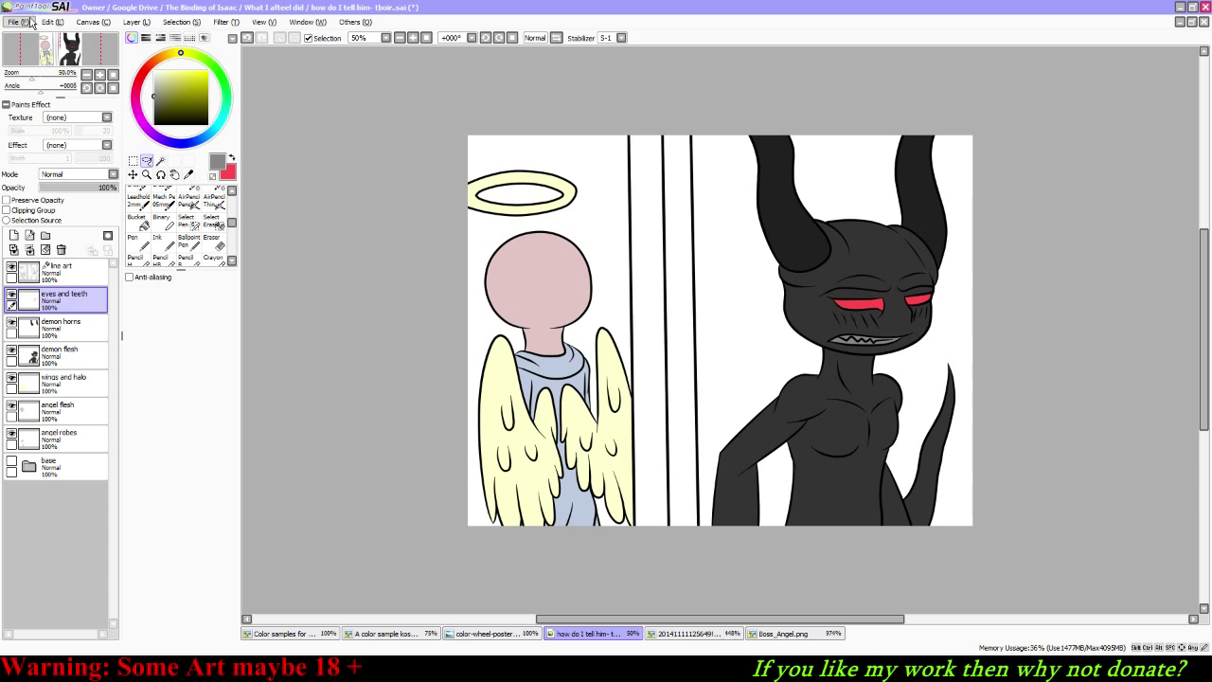
left_click(19, 21)
left_click(26, 96)
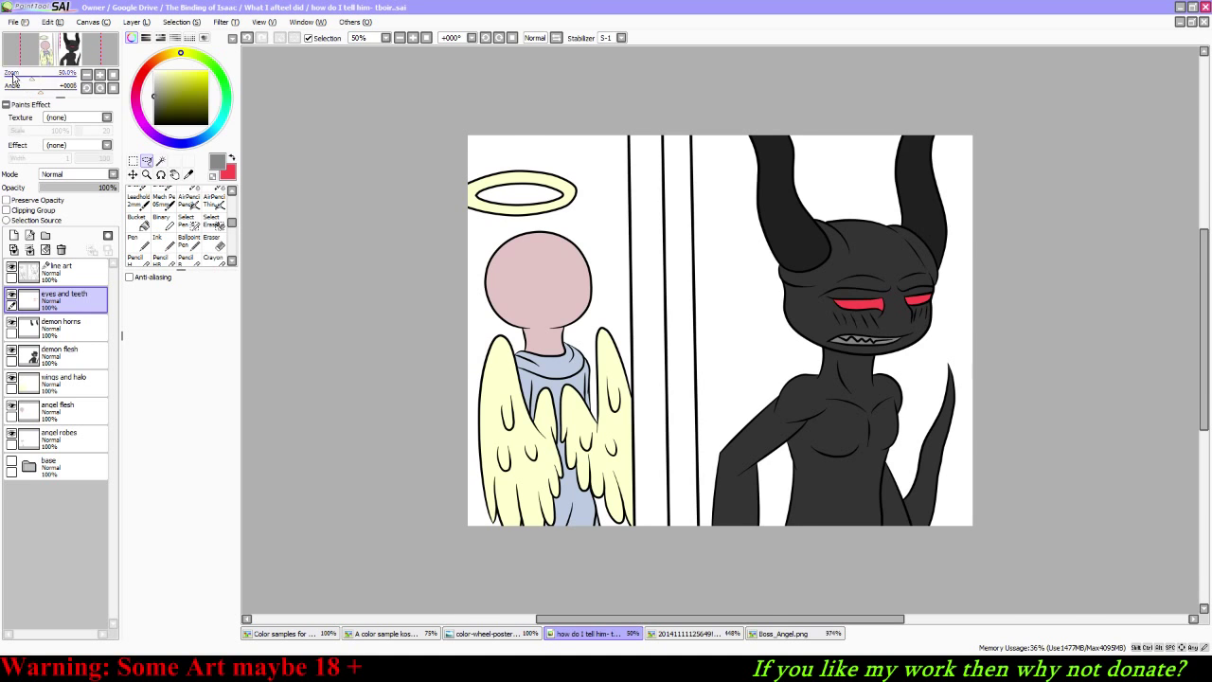
Step: Look over both coloured figures up close and switch to the Open Broadcaster Software window
left_click_drag(32, 78, 45, 55)
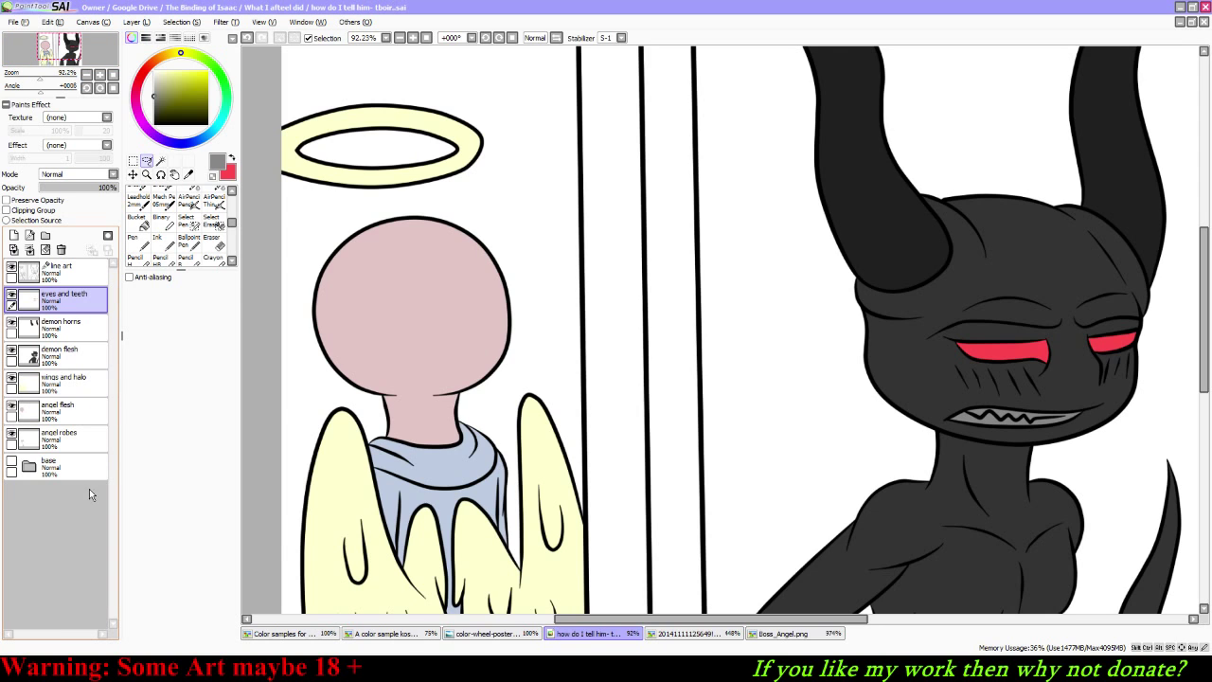
left_click(392, 667)
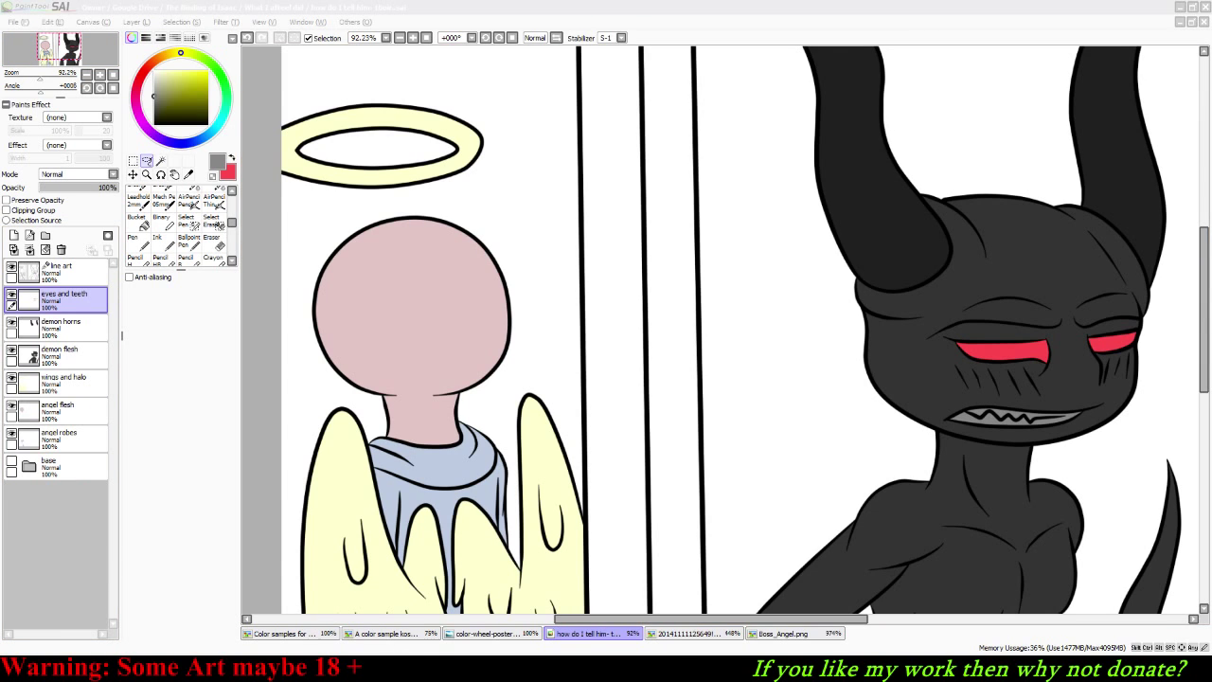
key("alt+Tab")
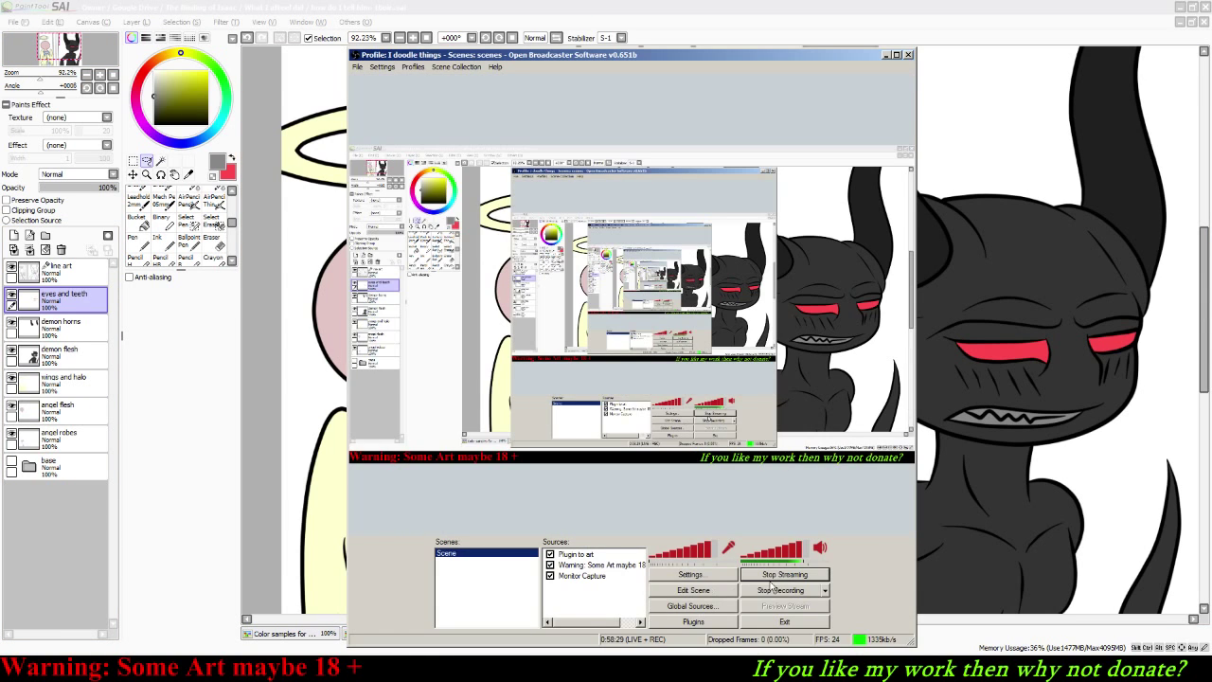